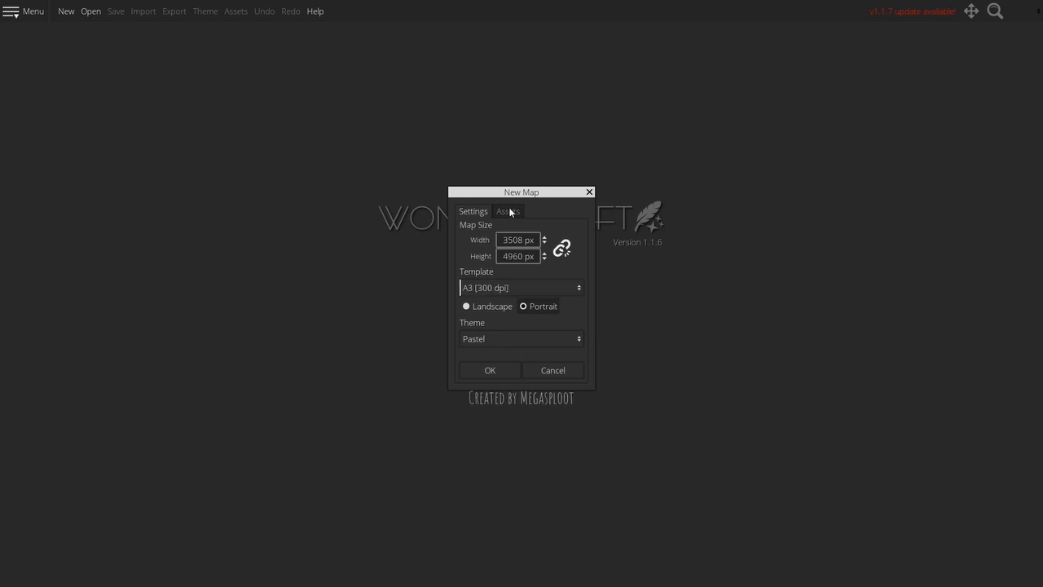
Deselect the unneeded custom asset packs around Elven realms, including Elven realms itself, for the new map
drag(583, 243, 562, 290)
click(472, 277)
click(475, 304)
click(474, 320)
Deselect the Silvia Crows trees custom asset pack and enable the Zalkenai-chasms pack for the new map
scroll(498, 331, down, 2)
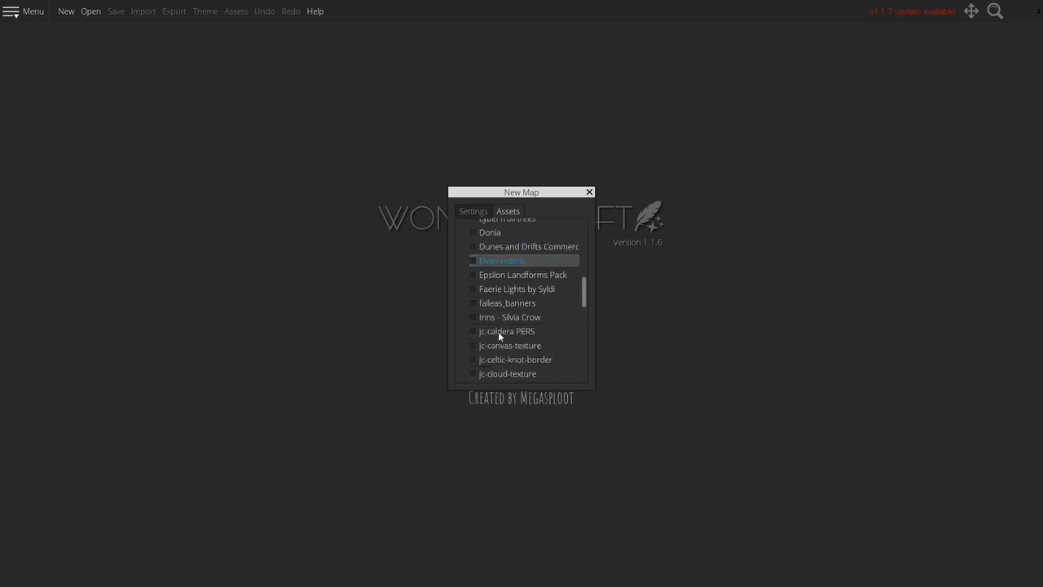
scroll(539, 341, down, 2)
scroll(539, 341, down, 4)
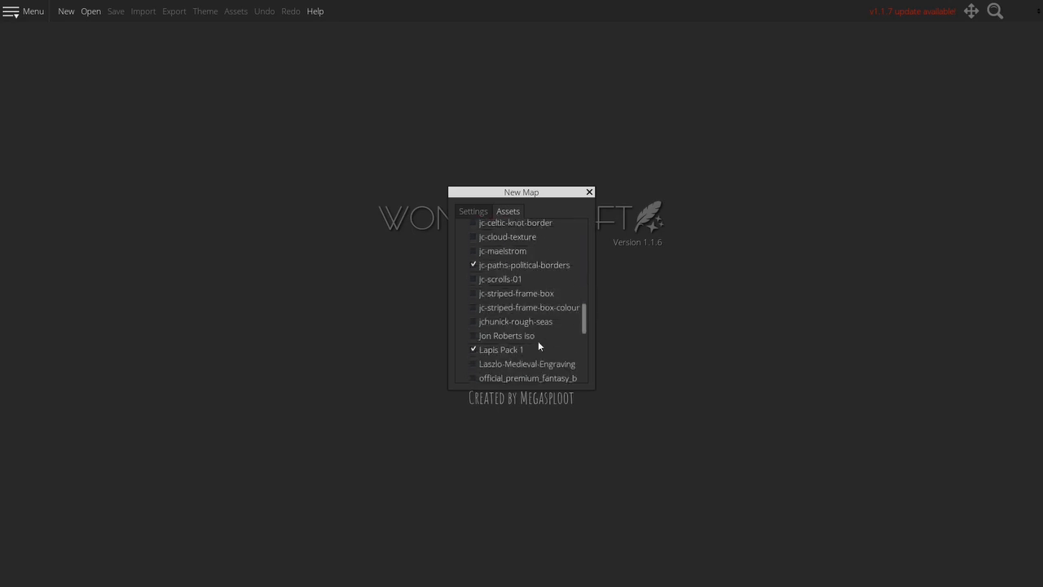
scroll(538, 340, down, 3)
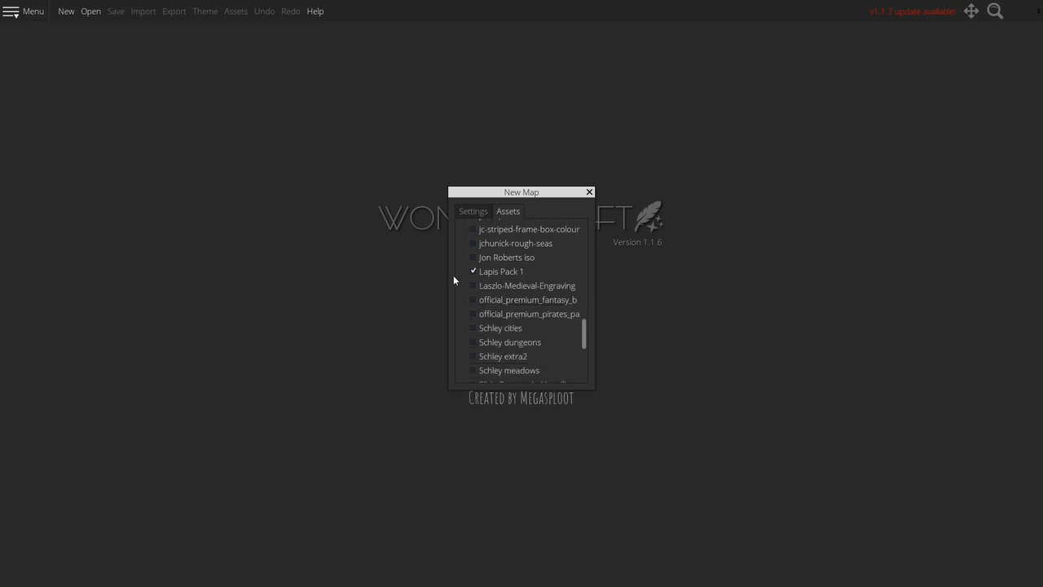
scroll(535, 294, down, 1)
scroll(534, 294, down, 1)
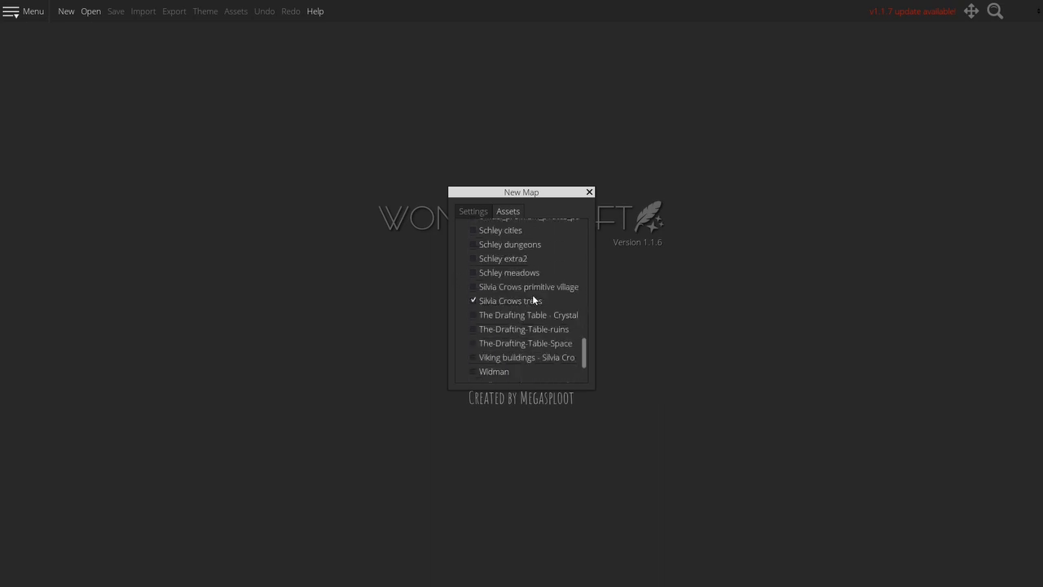
click(477, 301)
scroll(512, 319, down, 1)
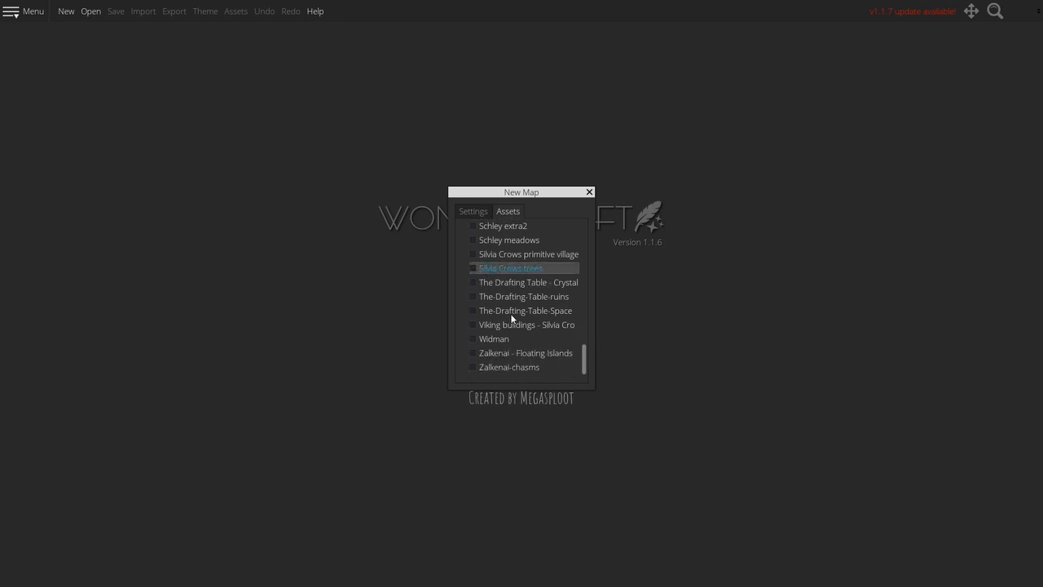
click(472, 367)
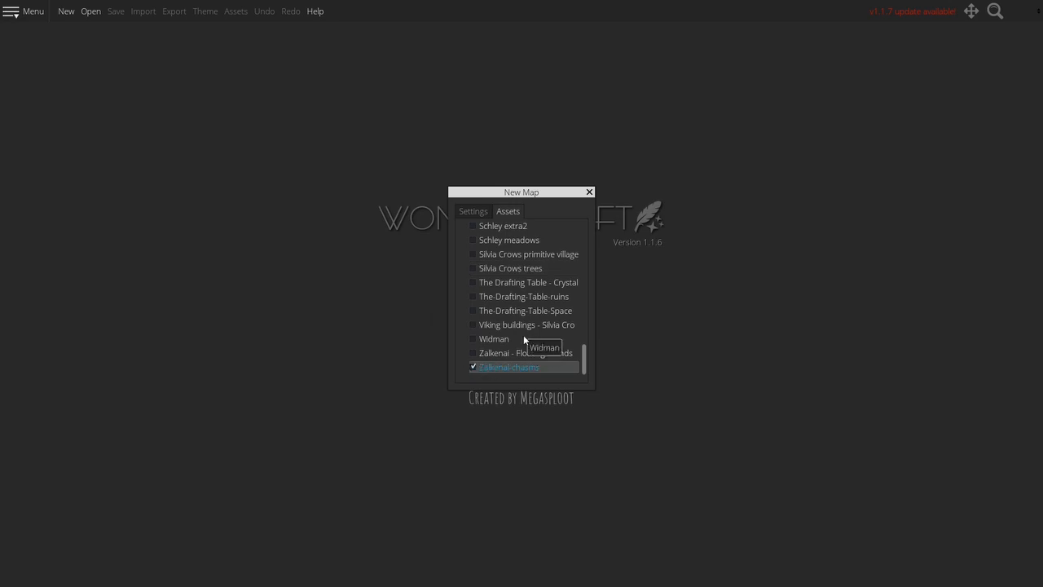
Enable the jc-caldera PERS and AoA_MountainsAndHills custom asset packs for the new map
scroll(551, 335, up, 8)
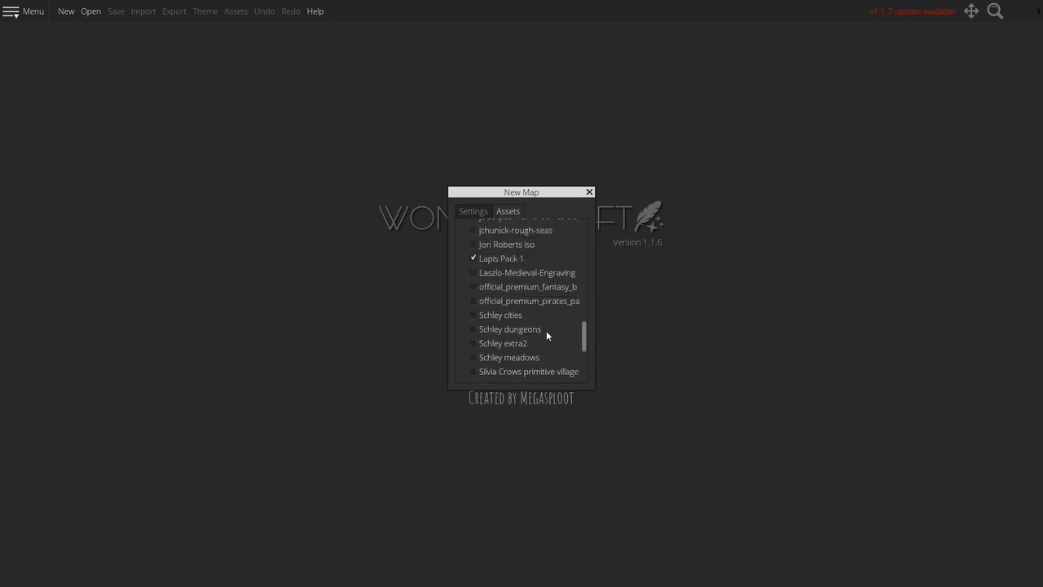
scroll(542, 333, up, 2)
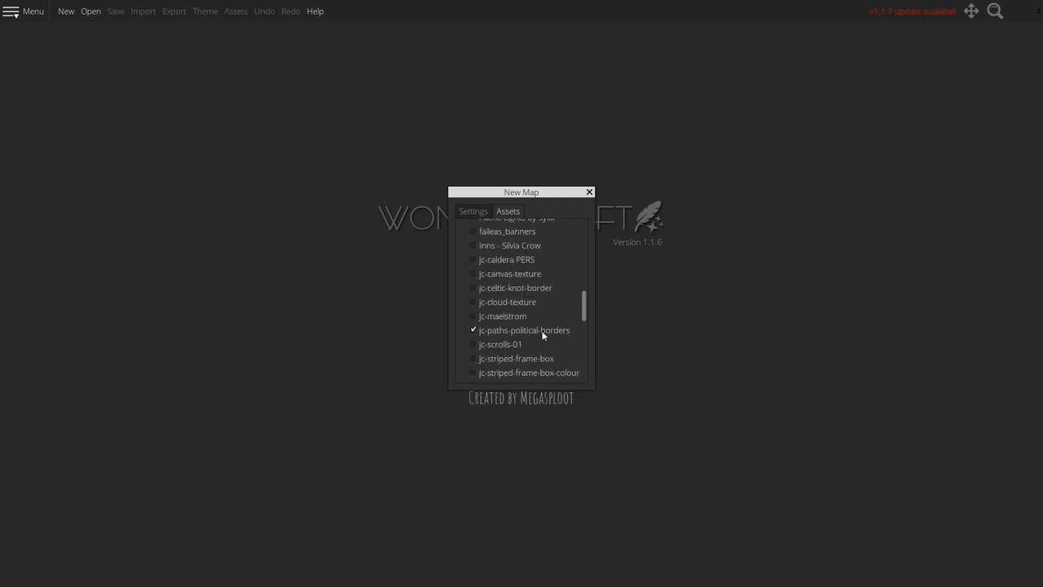
scroll(529, 329, up, 1)
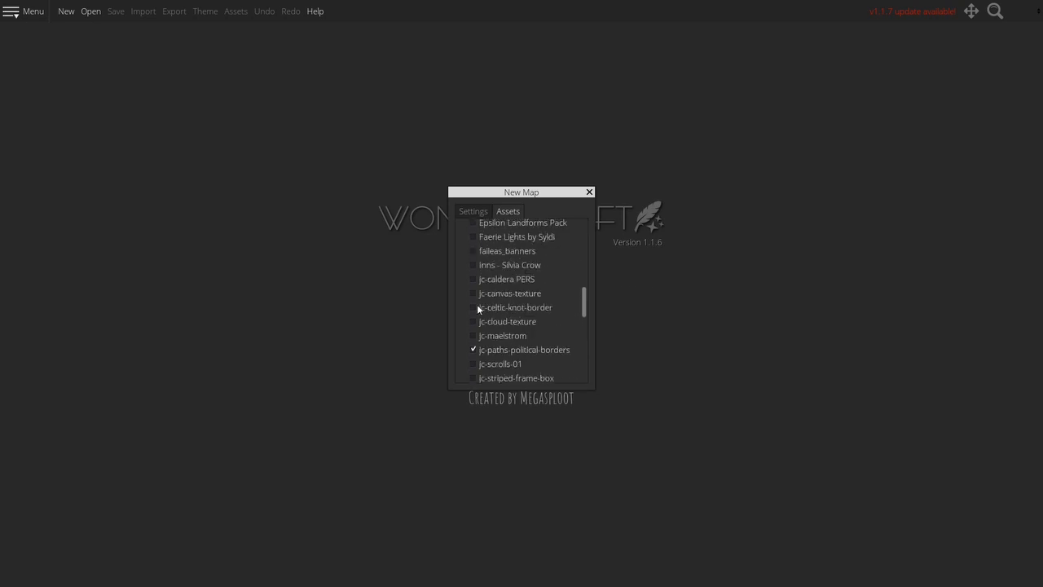
click(471, 280)
scroll(526, 298, up, 2)
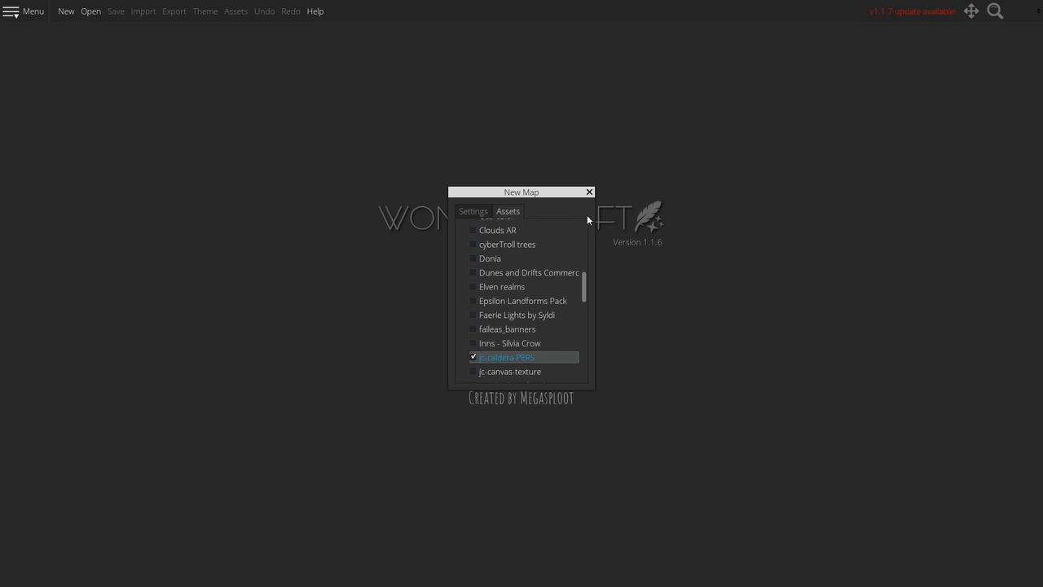
scroll(550, 295, up, 4)
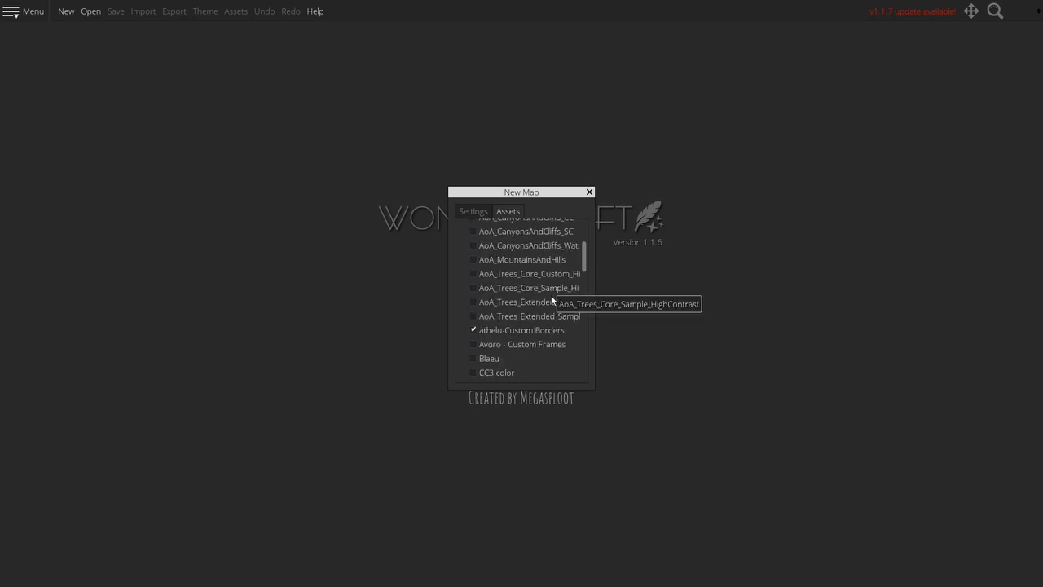
scroll(526, 284, up, 1)
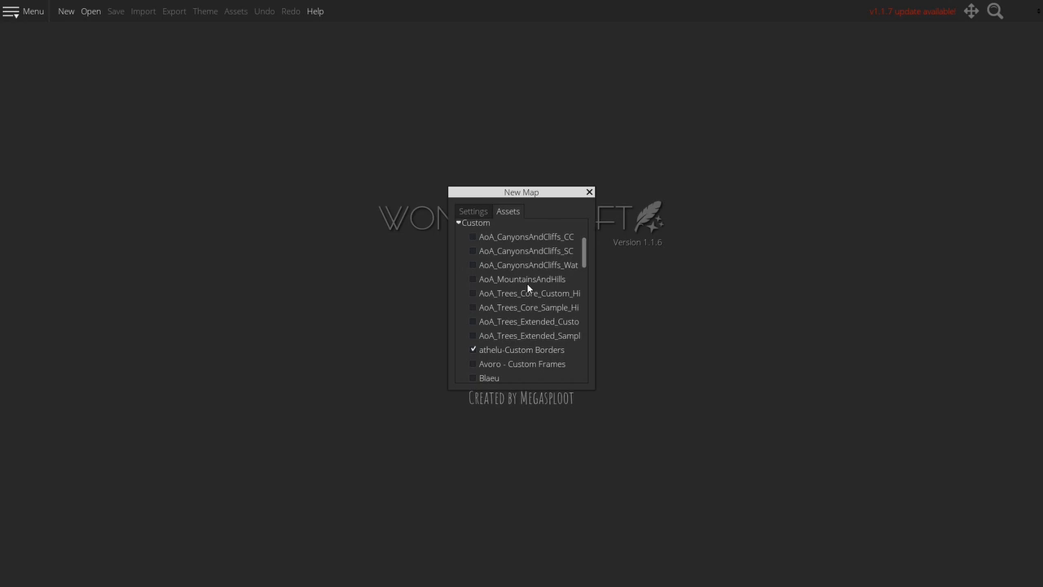
click(472, 279)
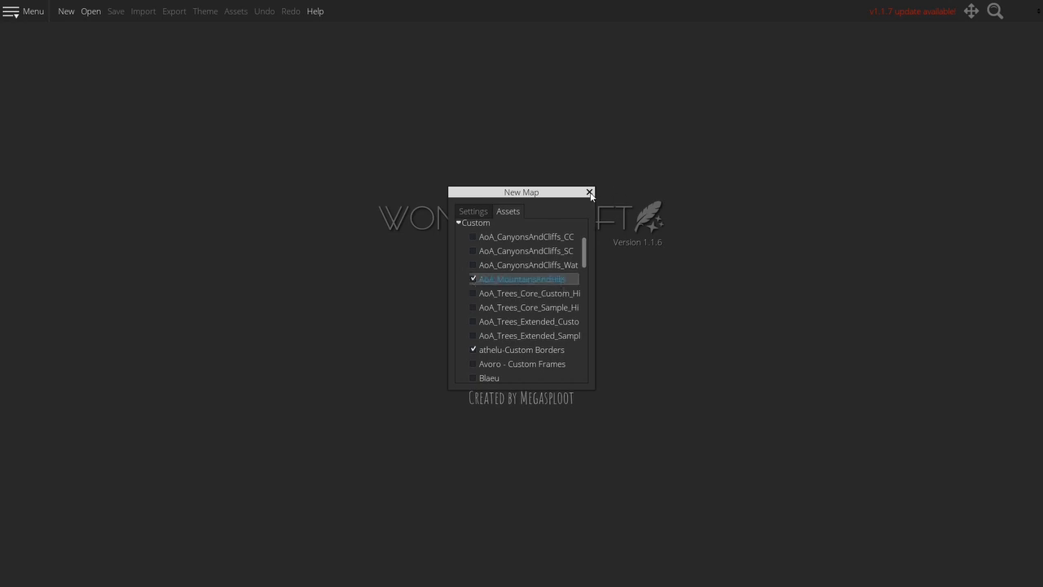
Create the new map with the A3 [300 dpi] template in portrait orientation
click(484, 210)
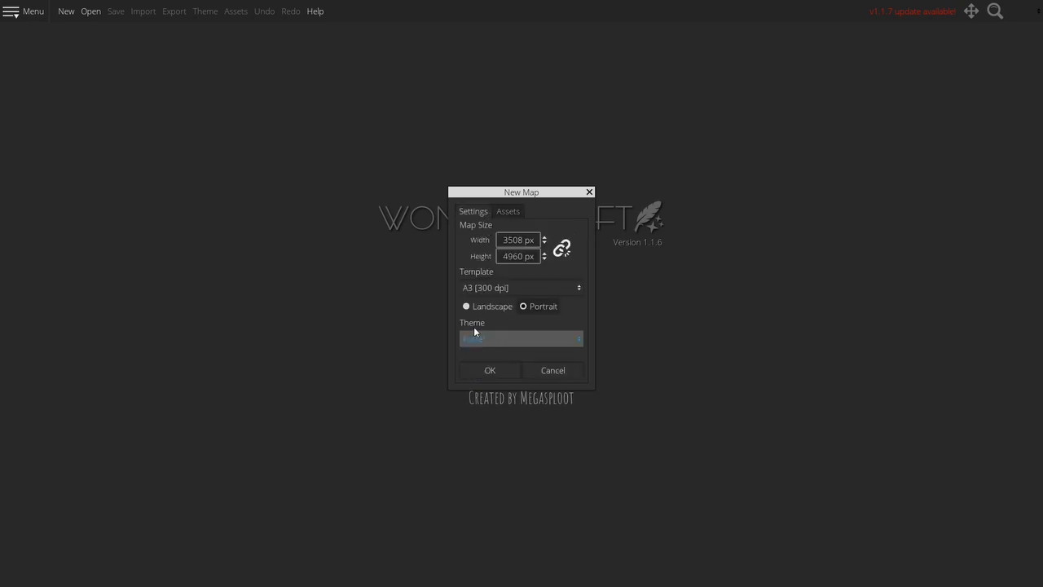
click(491, 369)
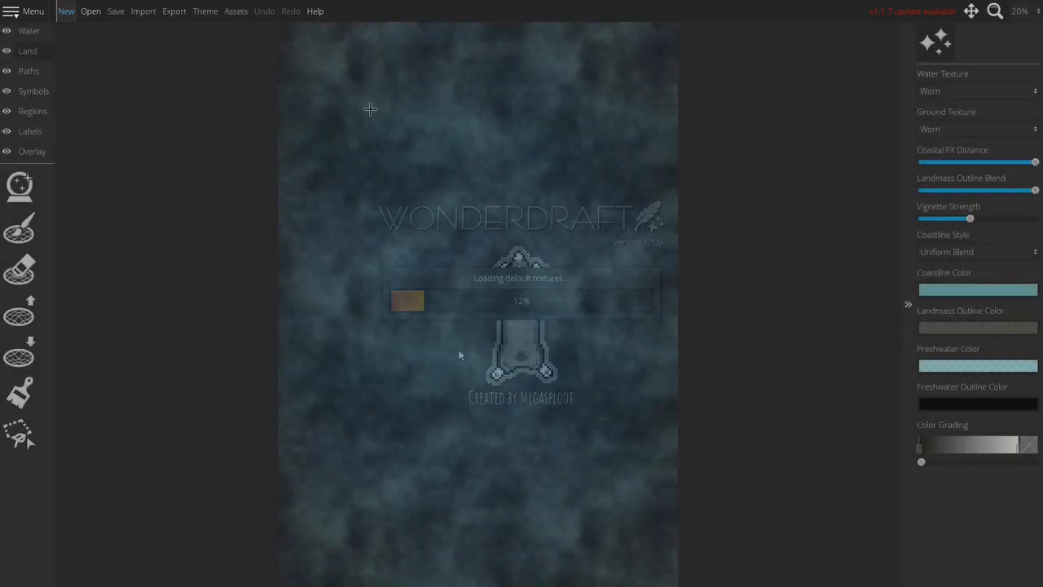
scroll(436, 168, down, 1)
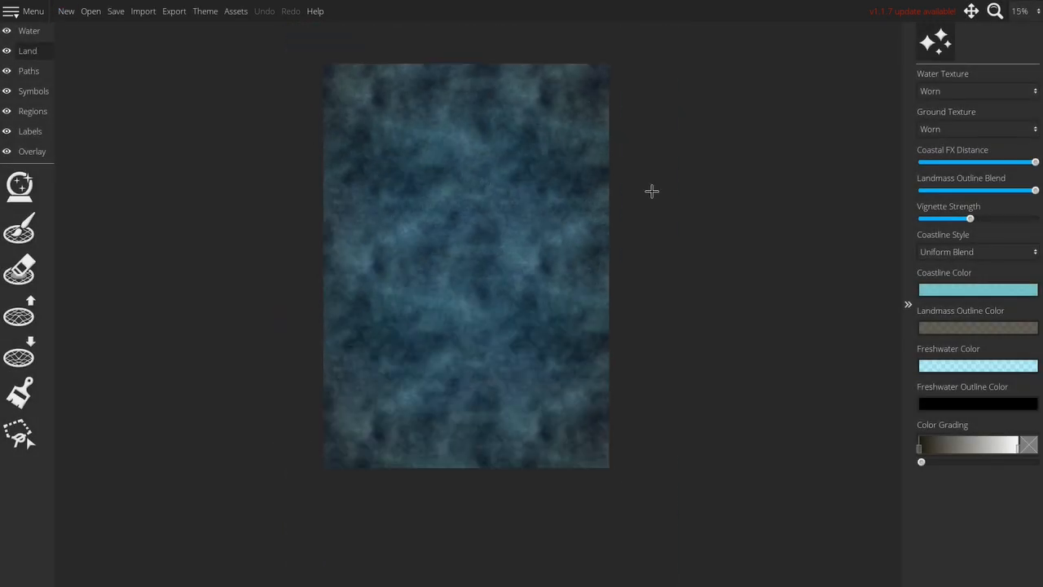
Generate a landmass using the Continent pattern with the roughness set to 0.8
click(20, 186)
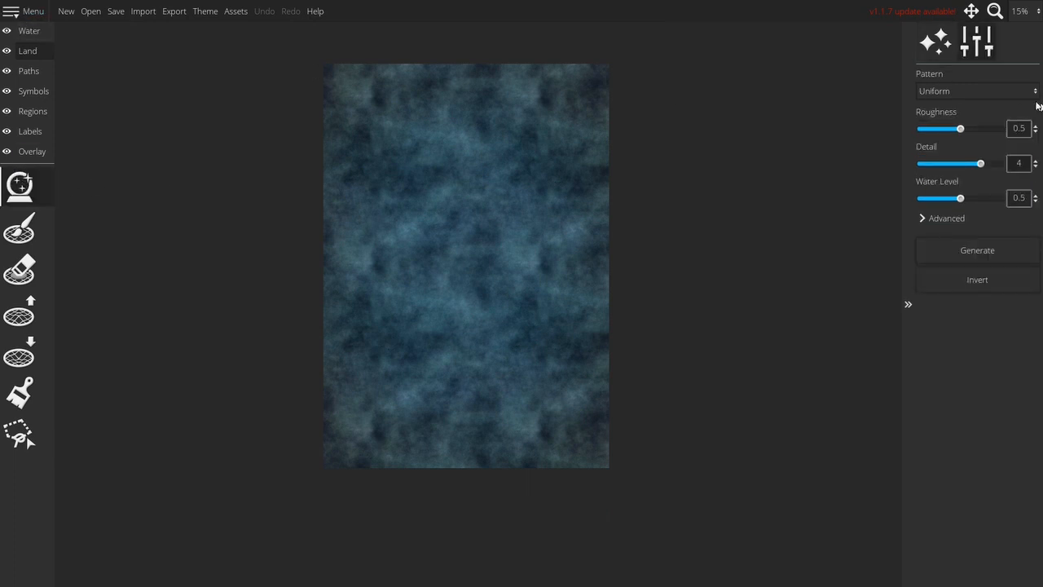
click(941, 92)
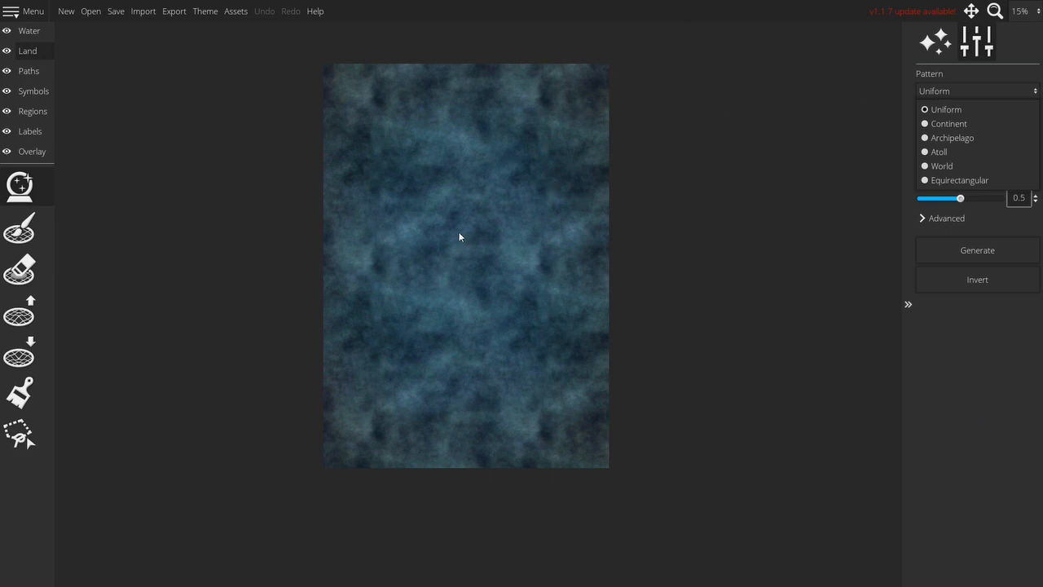
click(950, 124)
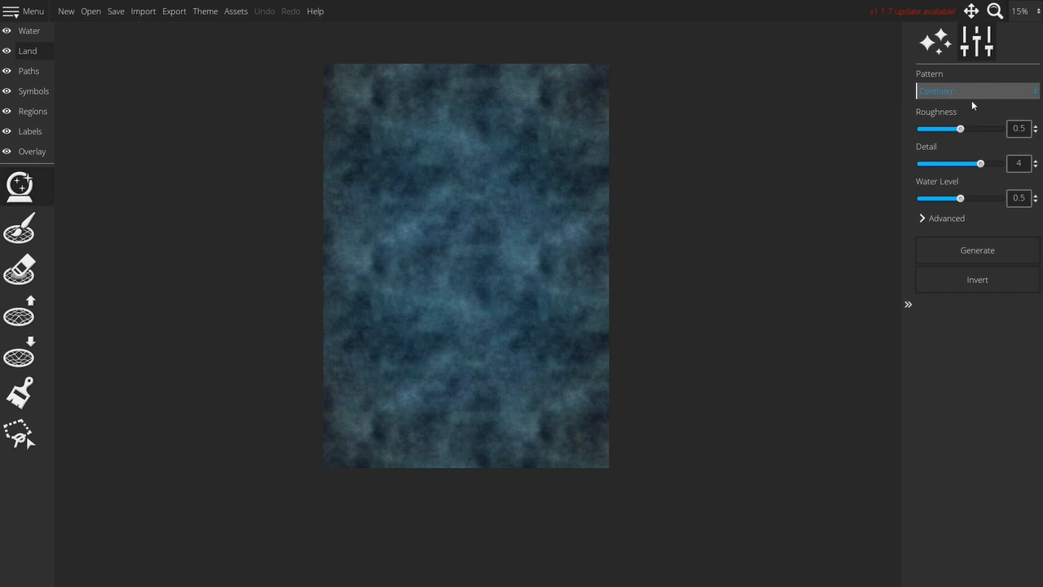
click(984, 128)
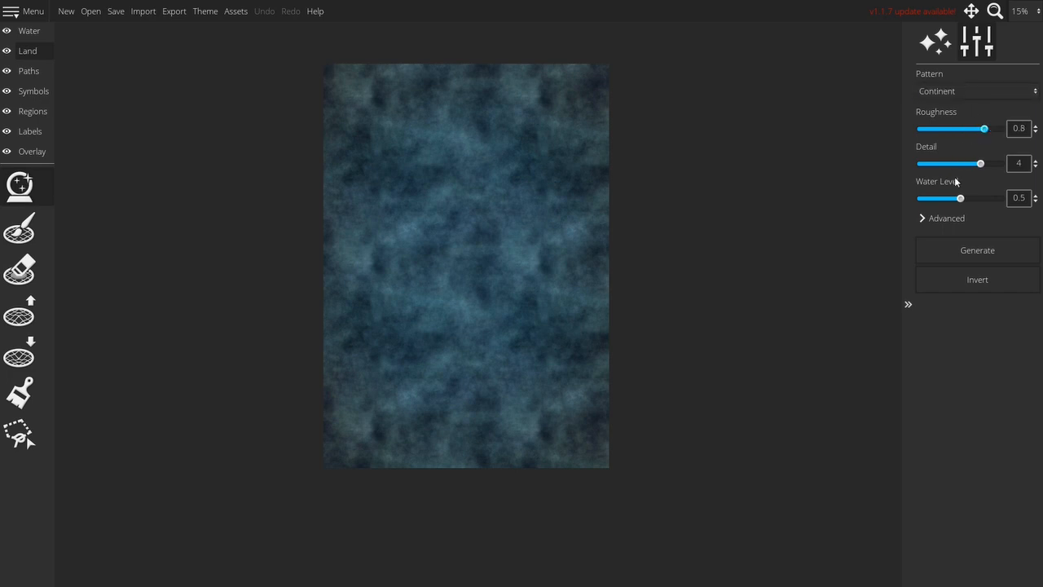
click(968, 250)
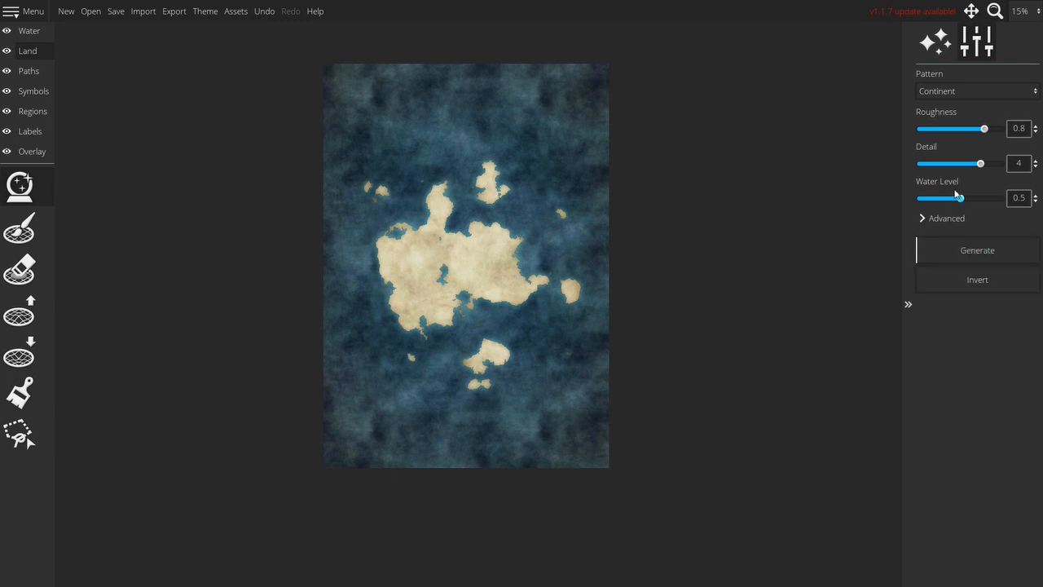
Reduce the water's Coastal FX Distance to its minimum
click(27, 31)
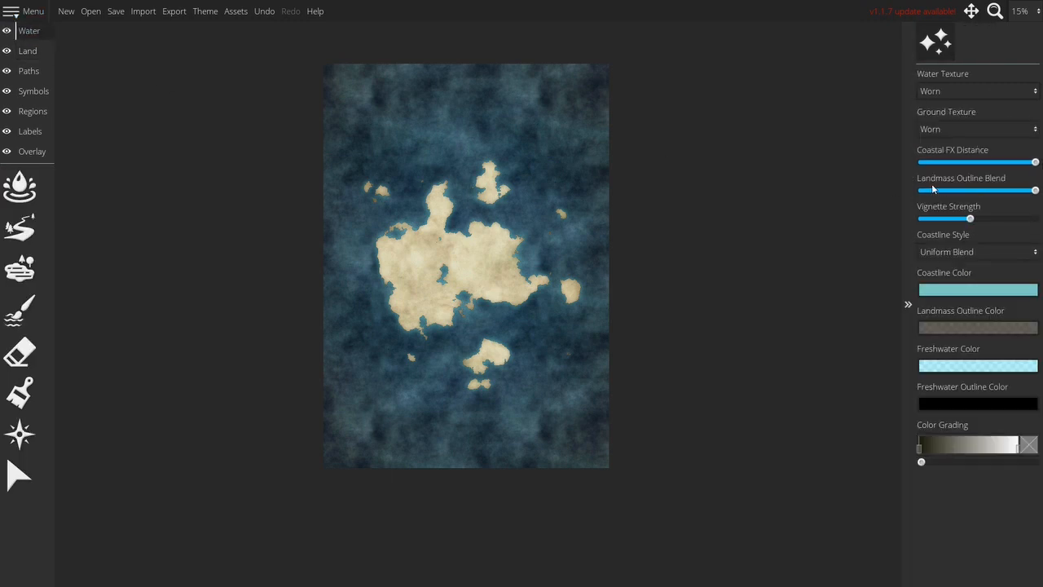
click(946, 163)
drag(946, 165, 919, 169)
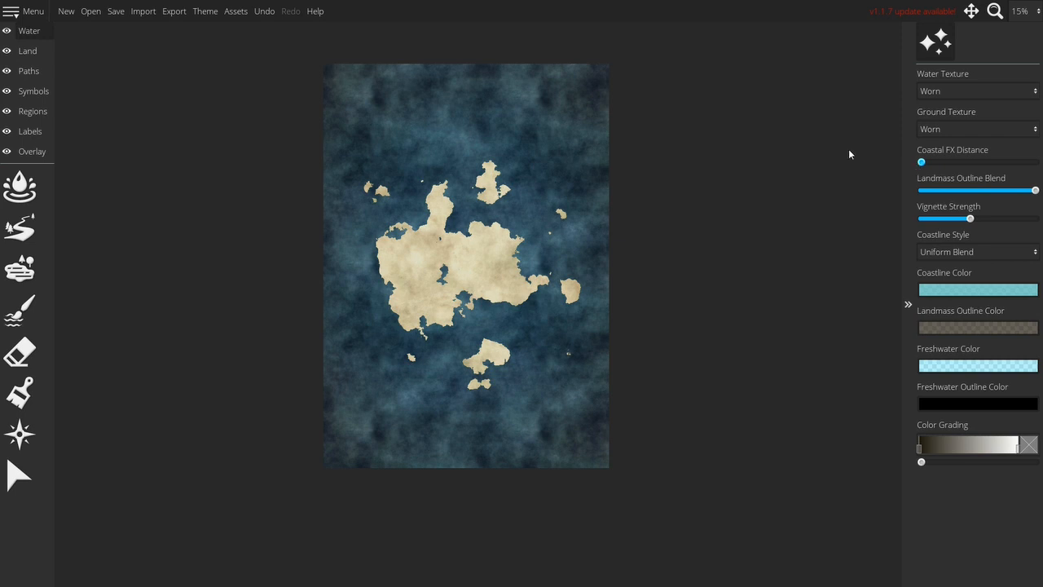
Set the landmass generator's water level to 0.53 and generate a new continent
click(31, 51)
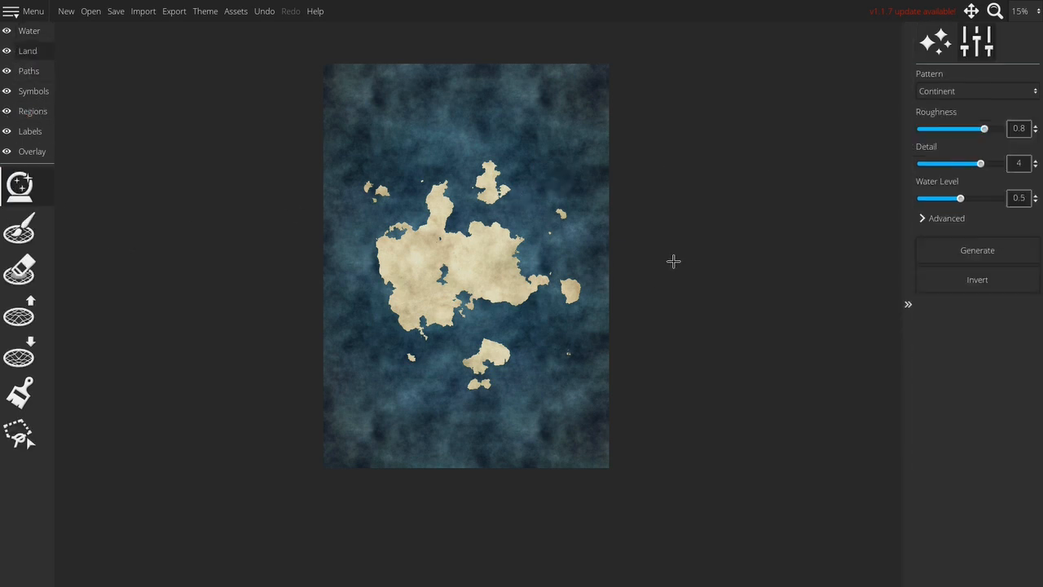
mouse_move(960, 202)
mouse_down()
mouse_move(948, 205)
mouse_move(958, 205)
mouse_up()
click(975, 246)
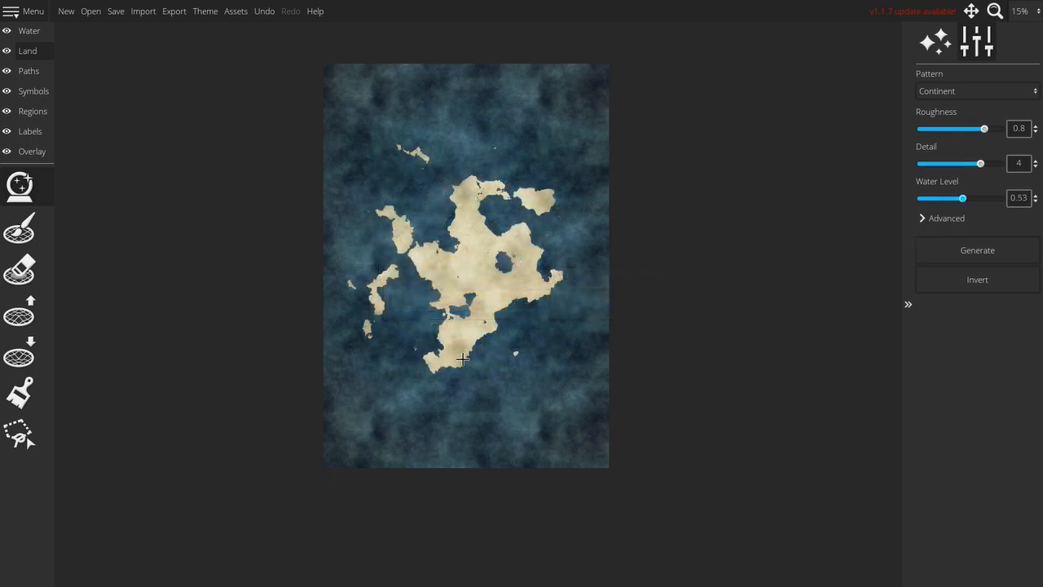
Lasso the elongated island just off the mainland's northwest coast and erase it
click(18, 434)
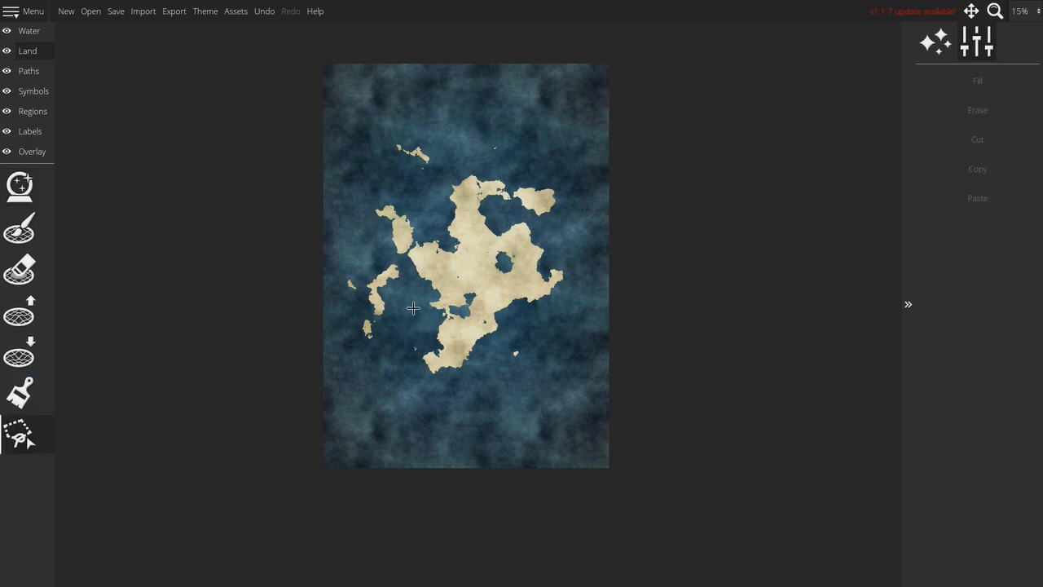
scroll(414, 309, up, 4)
drag(325, 259, 329, 397)
click(397, 366)
mouse_move(426, 329)
mouse_down()
mouse_move(437, 295)
mouse_move(378, 224)
mouse_move(298, 219)
mouse_move(289, 295)
mouse_up()
double_click(289, 295)
click(962, 115)
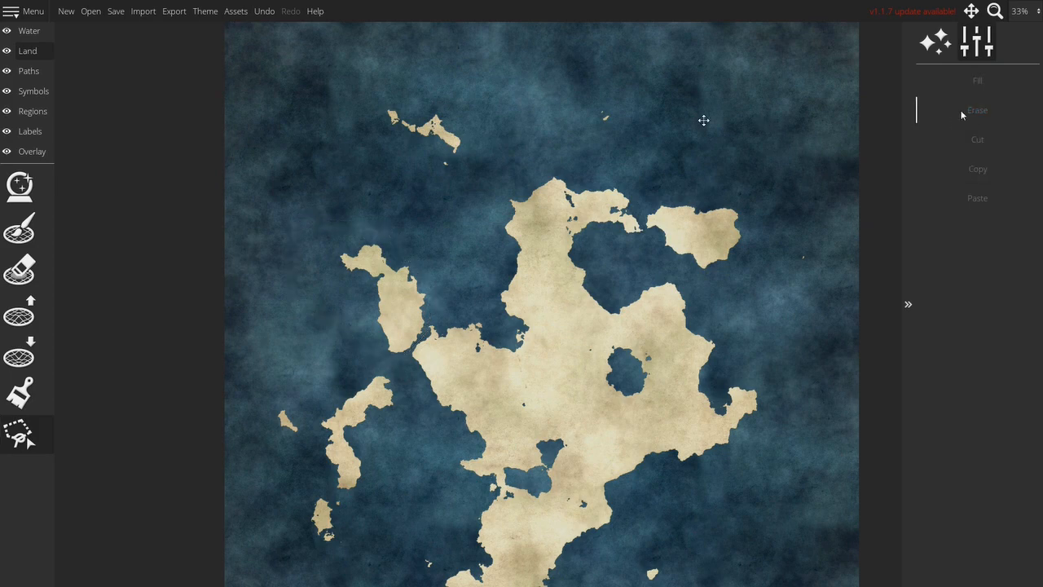
Lasso the whole continent with its surrounding islands and move it toward the northeast corner of the map
scroll(704, 121, down, 2)
scroll(728, 142, up, 1)
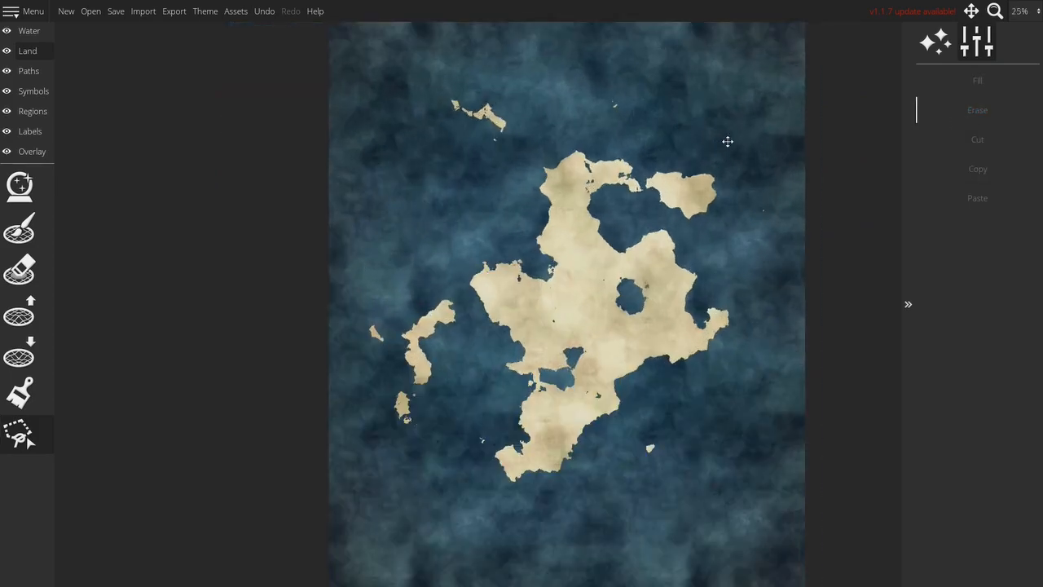
scroll(679, 357, down, 2)
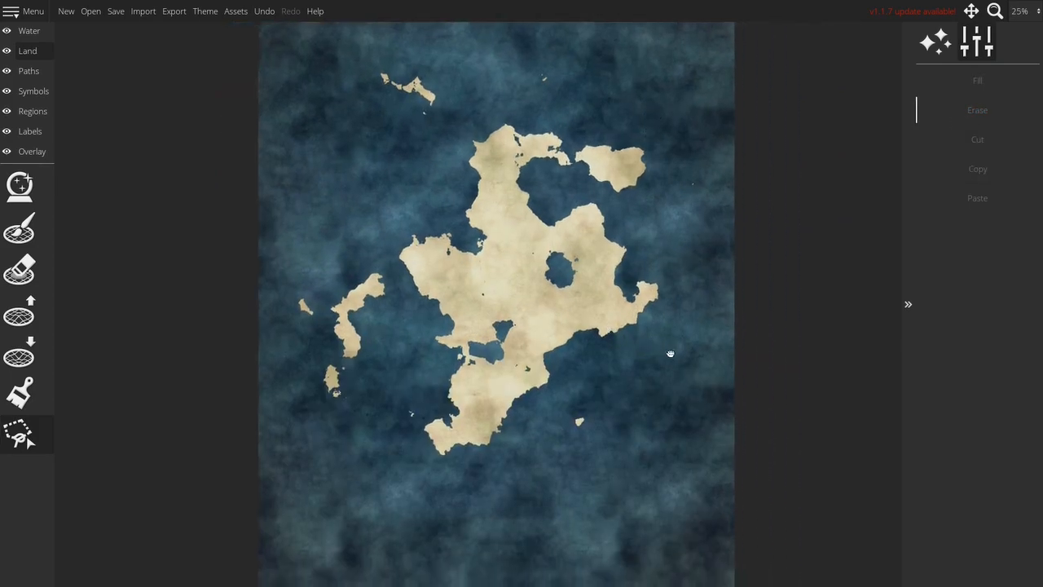
mouse_move(619, 157)
mouse_down()
mouse_move(477, 145)
mouse_move(450, 211)
mouse_move(429, 329)
mouse_move(433, 416)
mouse_move(446, 438)
mouse_move(574, 490)
mouse_move(682, 419)
mouse_move(693, 322)
mouse_move(679, 216)
mouse_up()
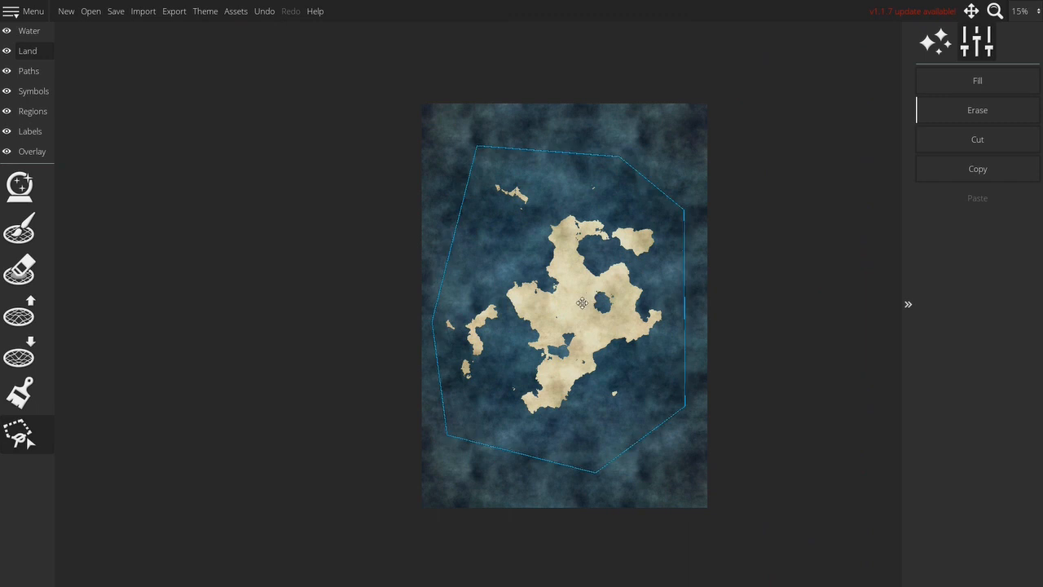
mouse_move(574, 312)
mouse_down()
mouse_move(594, 177)
mouse_move(572, 250)
mouse_move(609, 217)
mouse_up()
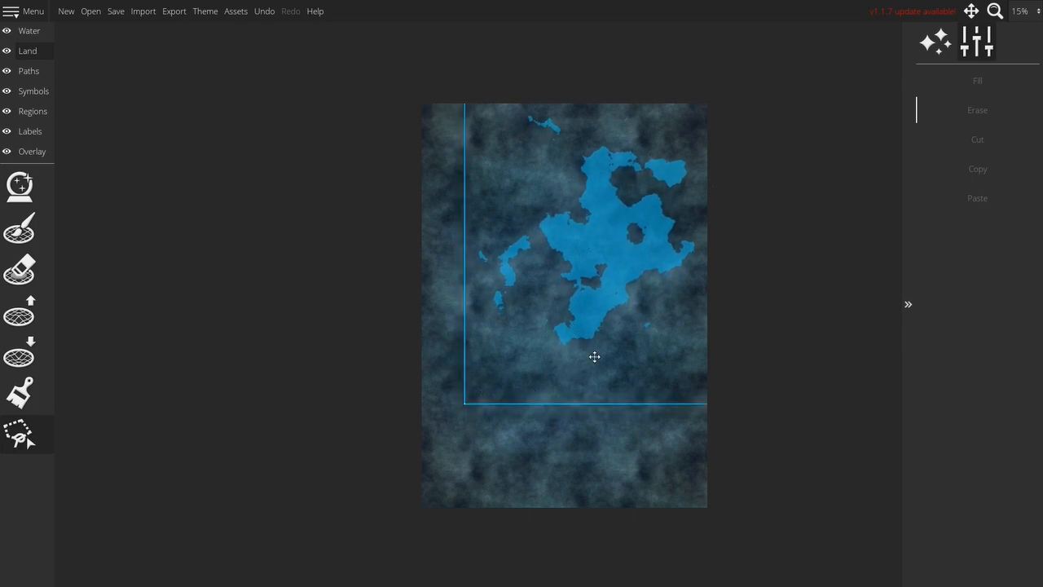
click(207, 65)
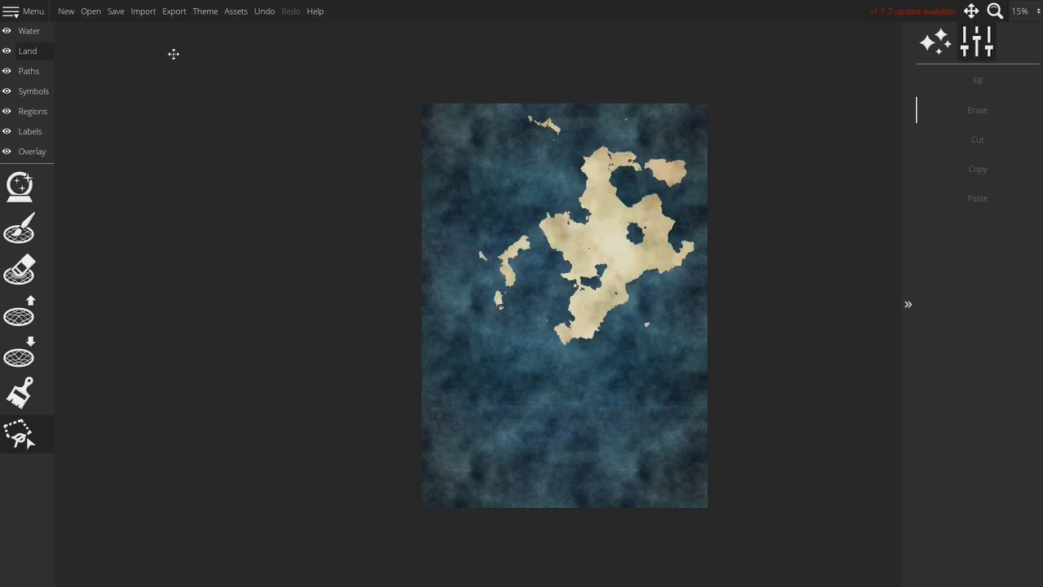
Save the map as new map in the Maps folder
click(17, 11)
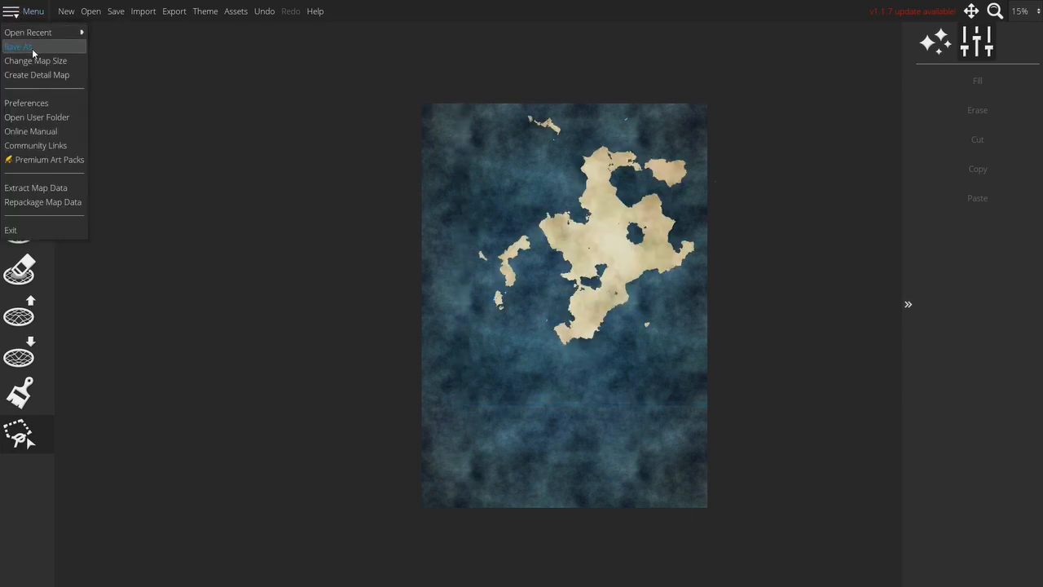
click(33, 47)
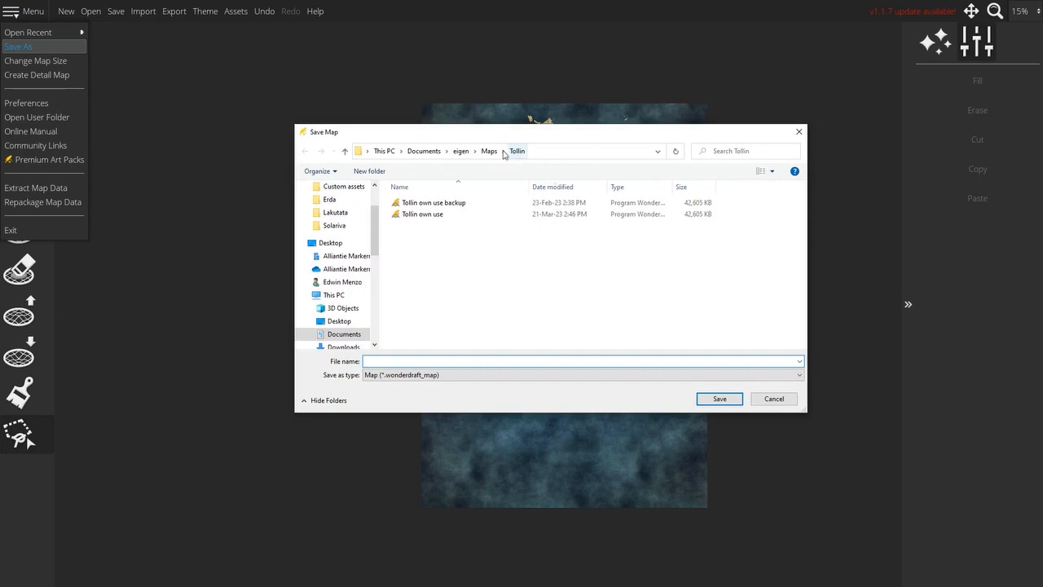
click(490, 152)
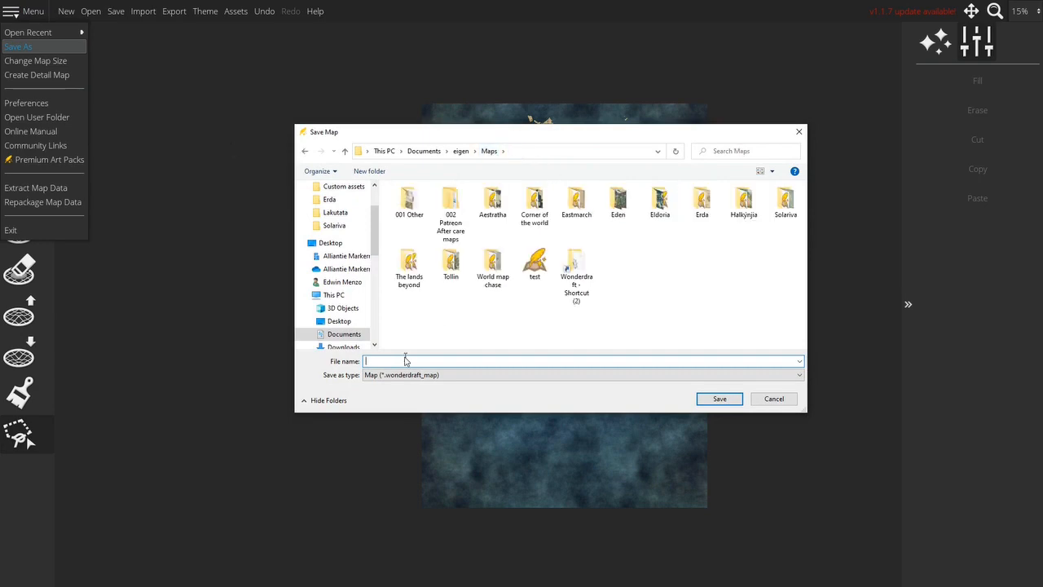
key(Return)
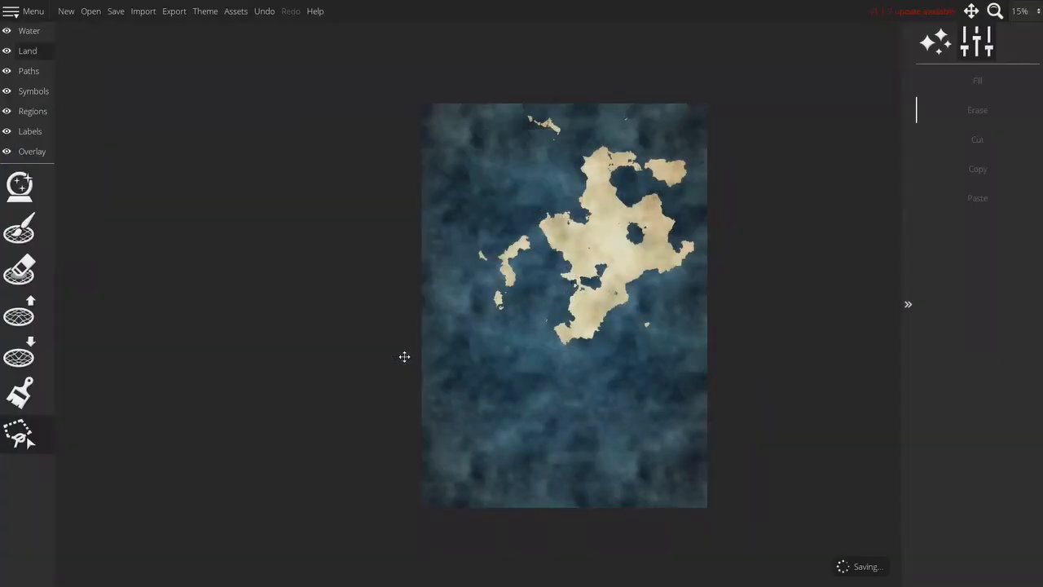
Generate a second continent with the landmass generator's water level set to 0.46
click(20, 185)
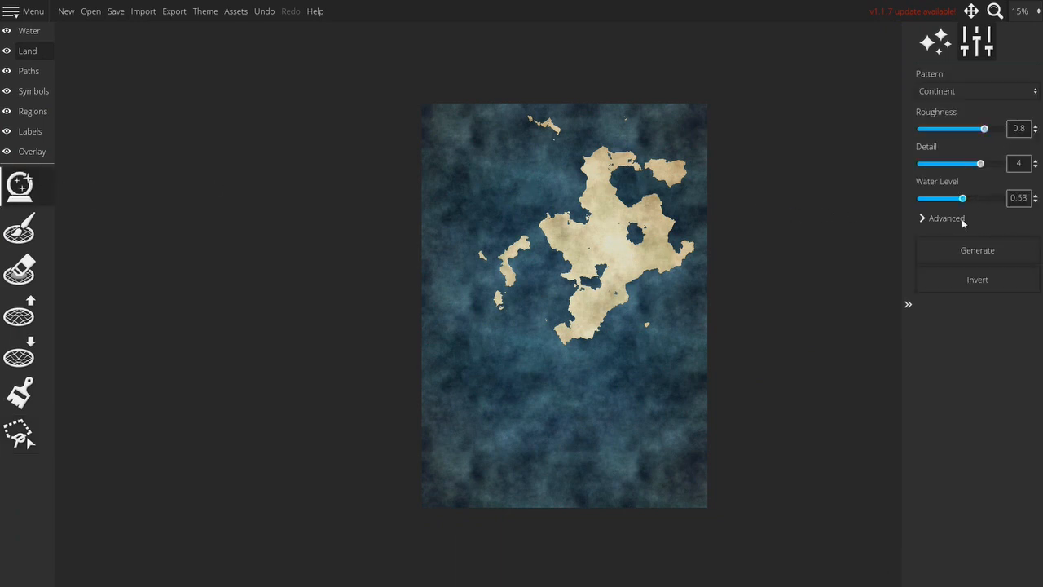
click(961, 244)
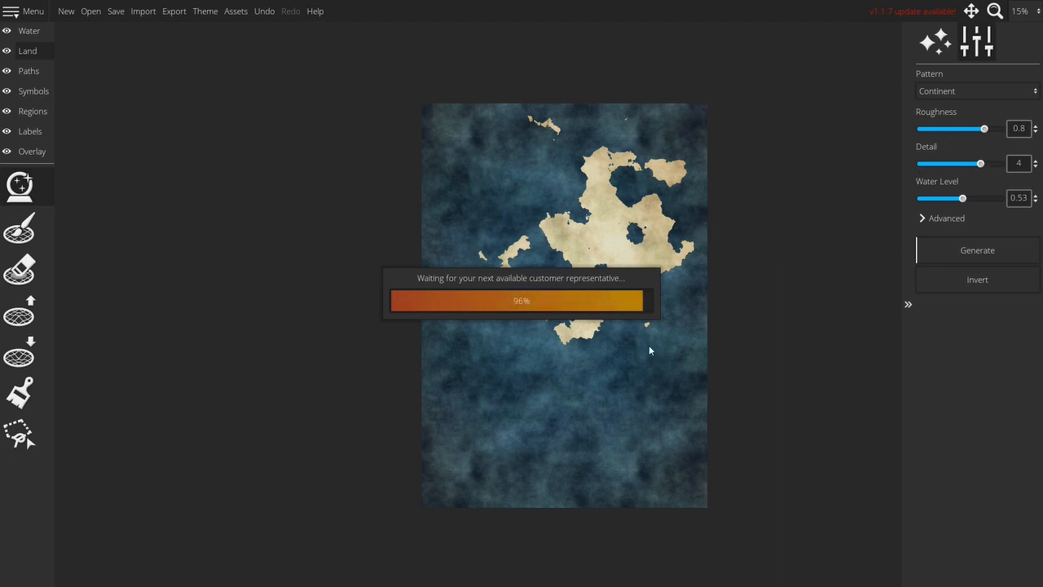
click(961, 249)
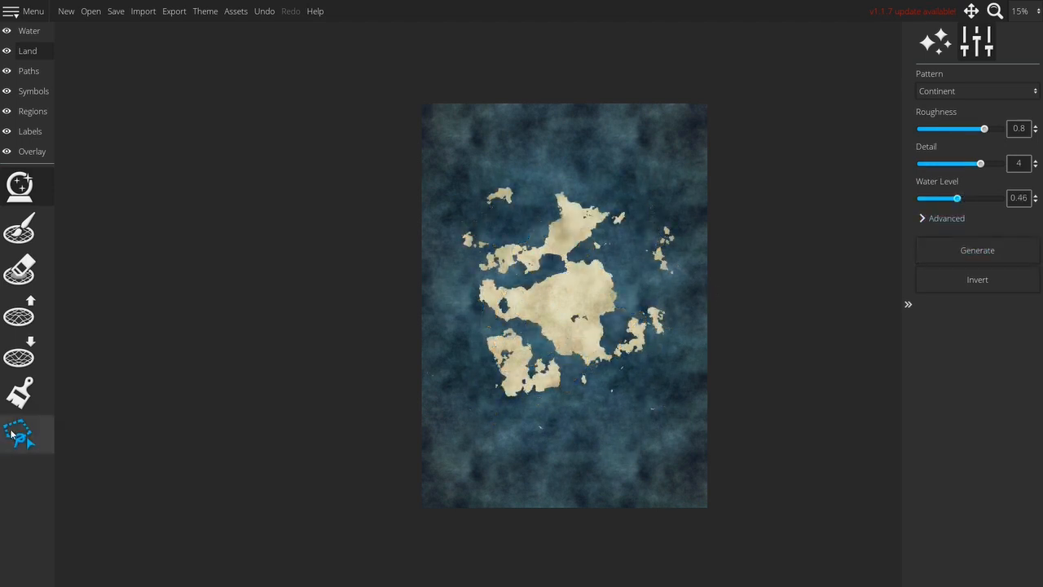
Lasso the northern landmass with its western islets, move it south onto the main landmass, and rotate it slightly clockwise to merge them
click(19, 436)
scroll(545, 298, up, 3)
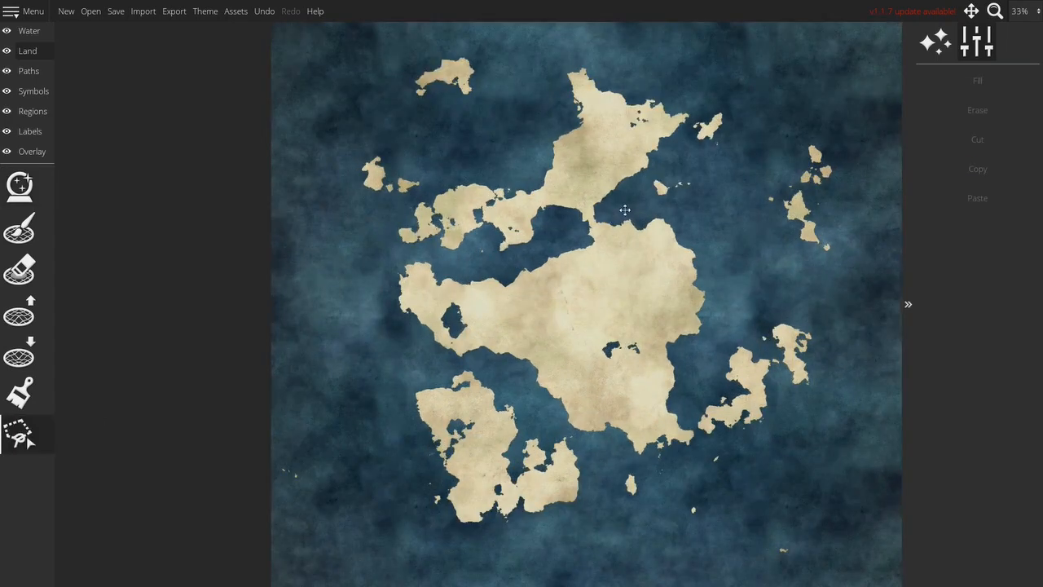
click(316, 242)
click(481, 262)
click(576, 228)
click(607, 206)
click(657, 170)
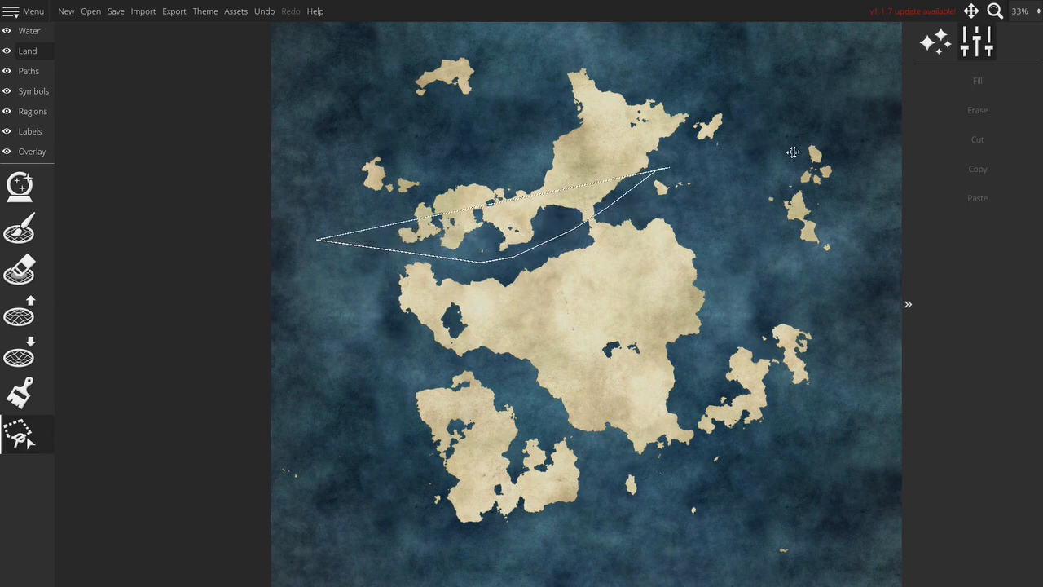
click(716, 73)
click(593, 49)
click(518, 84)
click(473, 119)
double_click(342, 110)
drag(603, 156, 603, 205)
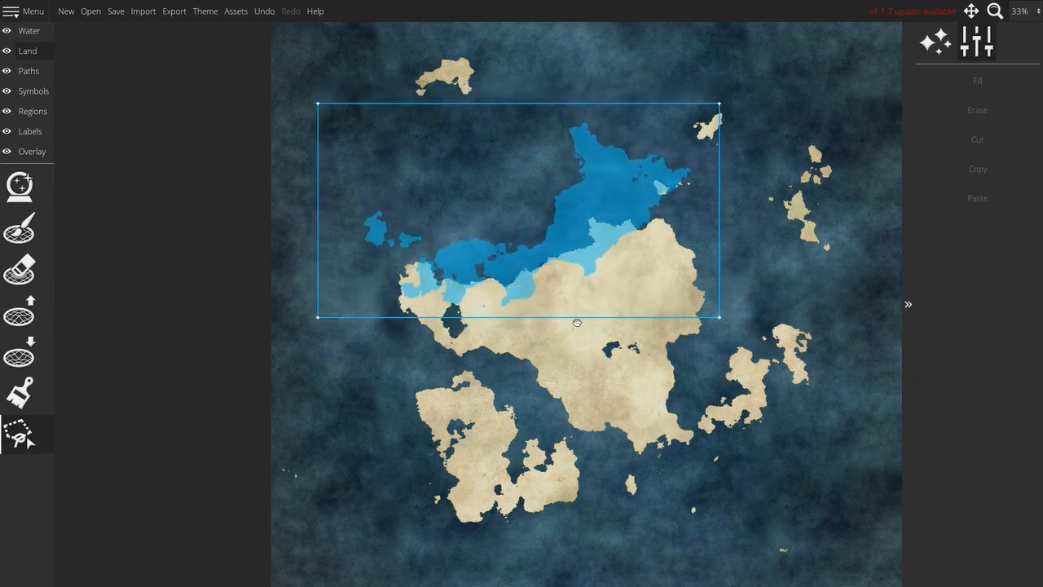
drag(580, 317, 570, 320)
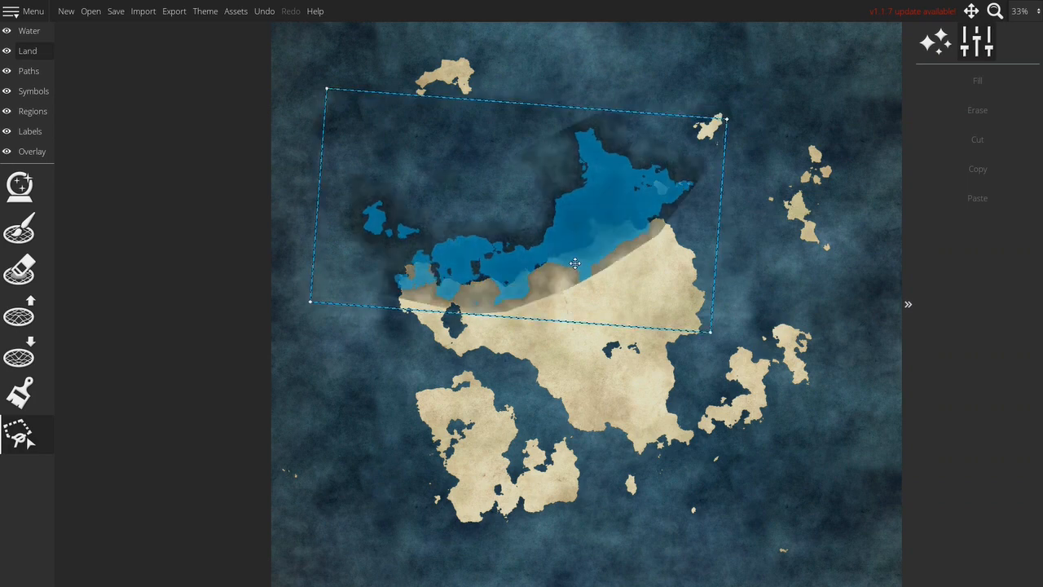
key(Return)
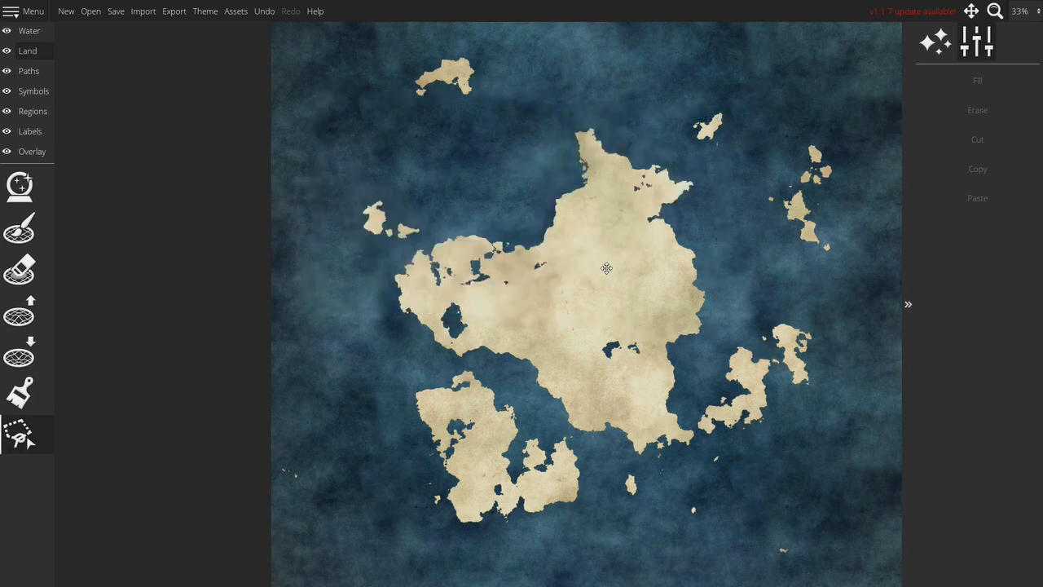
Lasso the merged continent with its western and eastern islands, leaving out the southwestern landmass and northern island, and cut it
scroll(606, 268, down, 2)
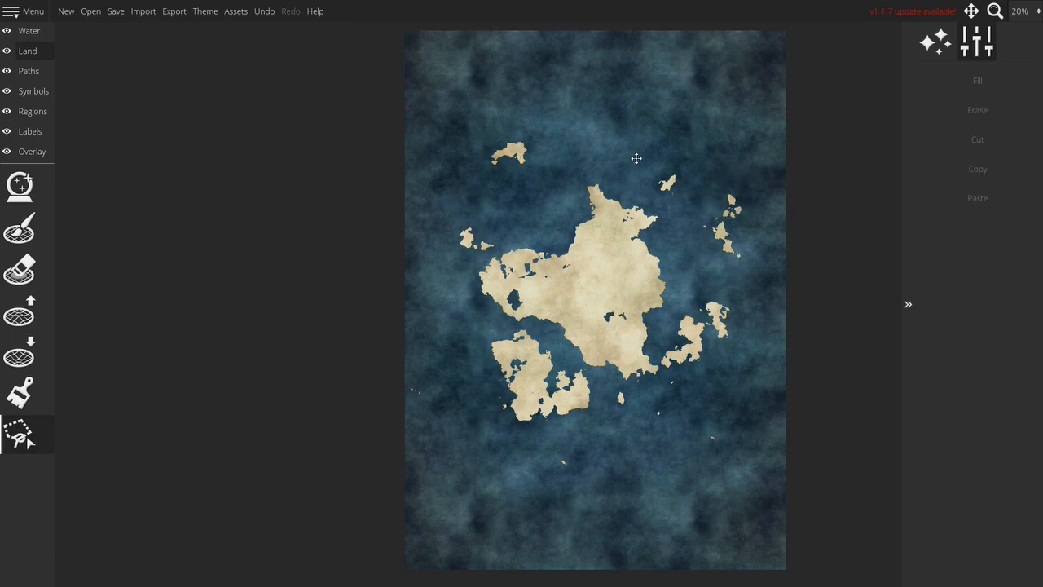
click(628, 132)
click(536, 196)
click(448, 204)
click(437, 309)
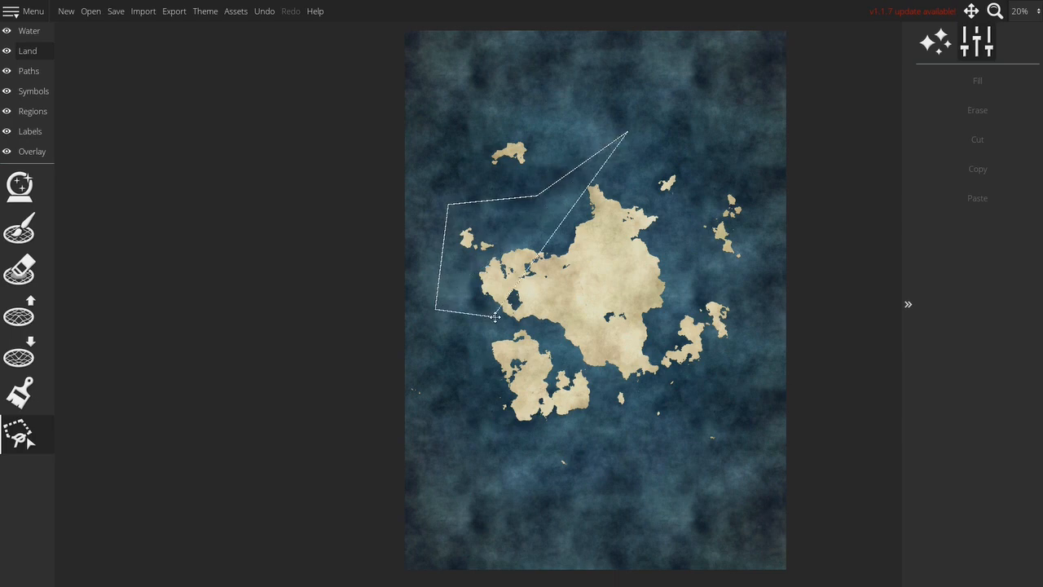
click(535, 327)
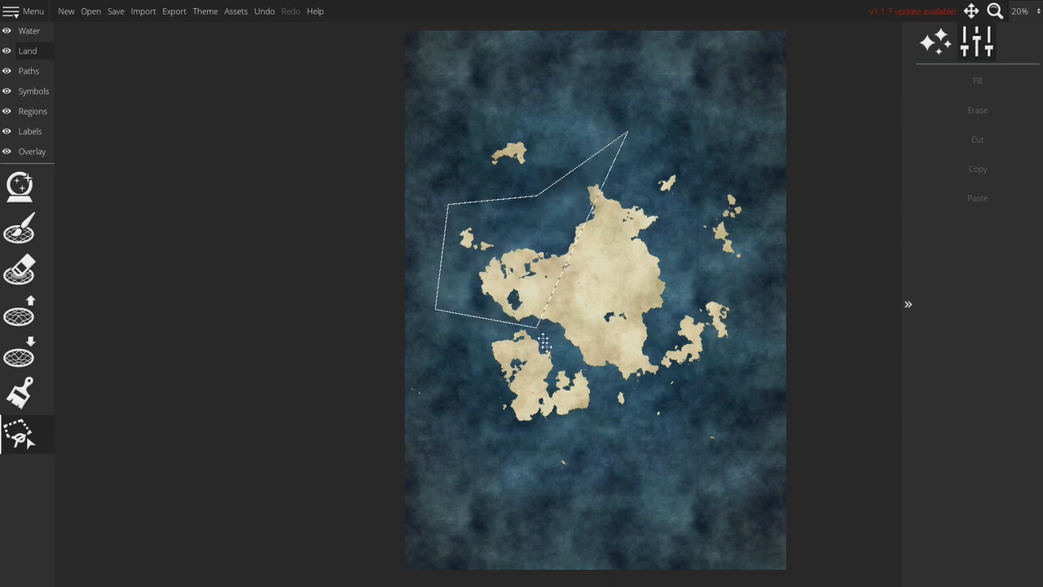
click(596, 377)
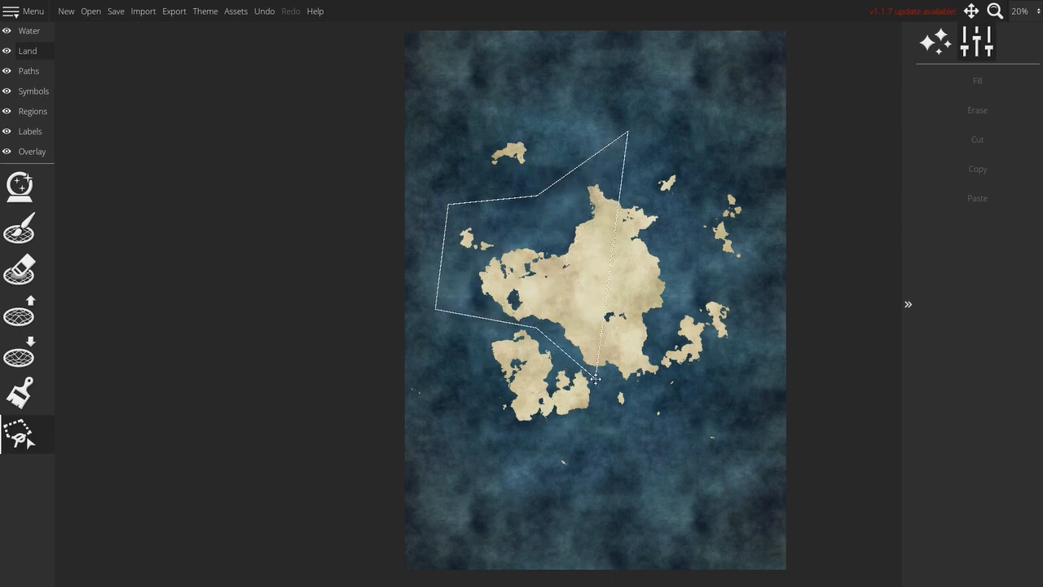
click(611, 417)
click(727, 470)
click(766, 244)
click(760, 144)
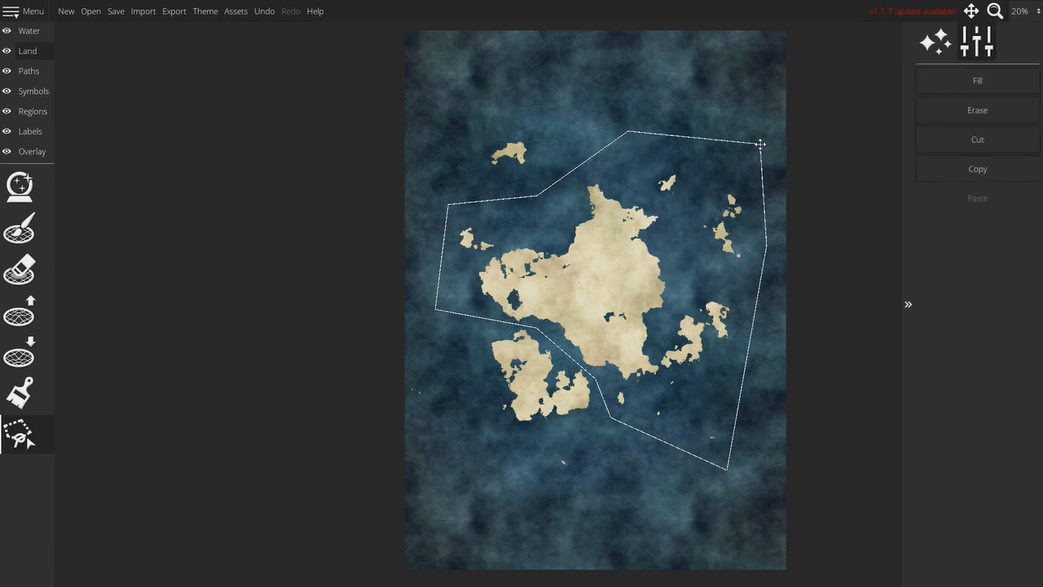
click(986, 141)
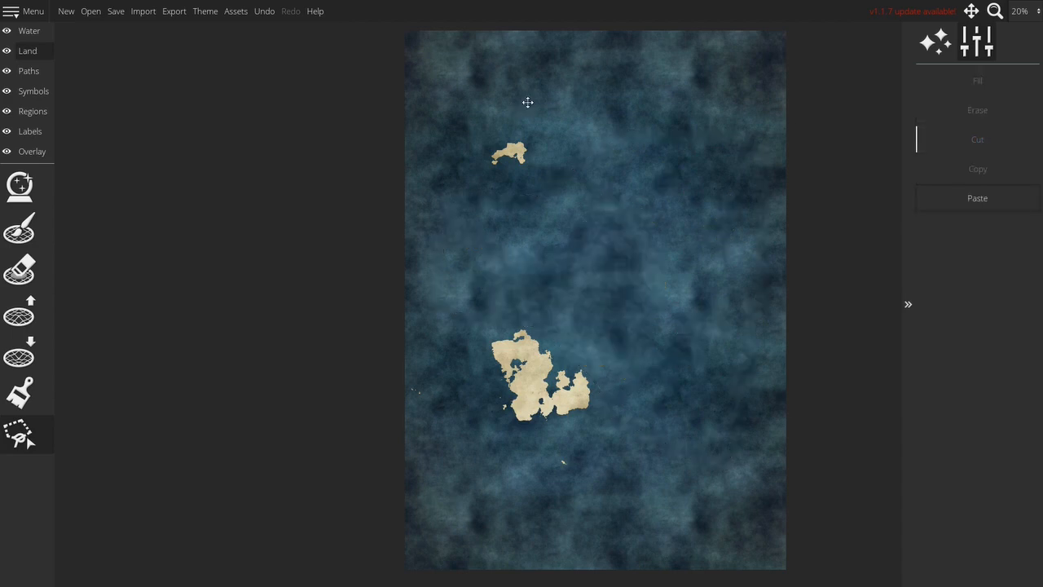
Reopen the recently saved new map and discard the changes to the current one
click(25, 11)
mouse_move(27, 33)
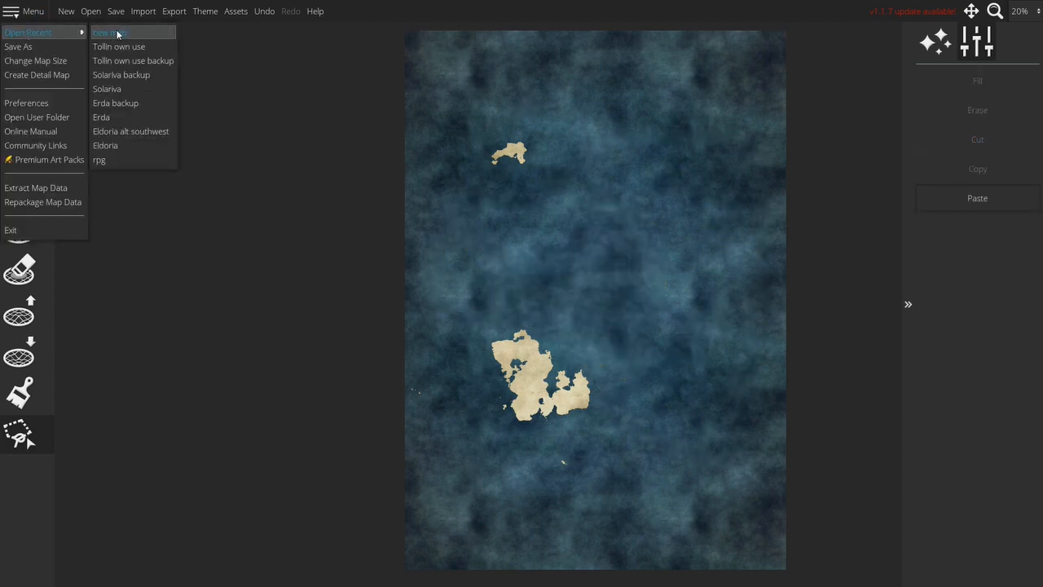
click(118, 33)
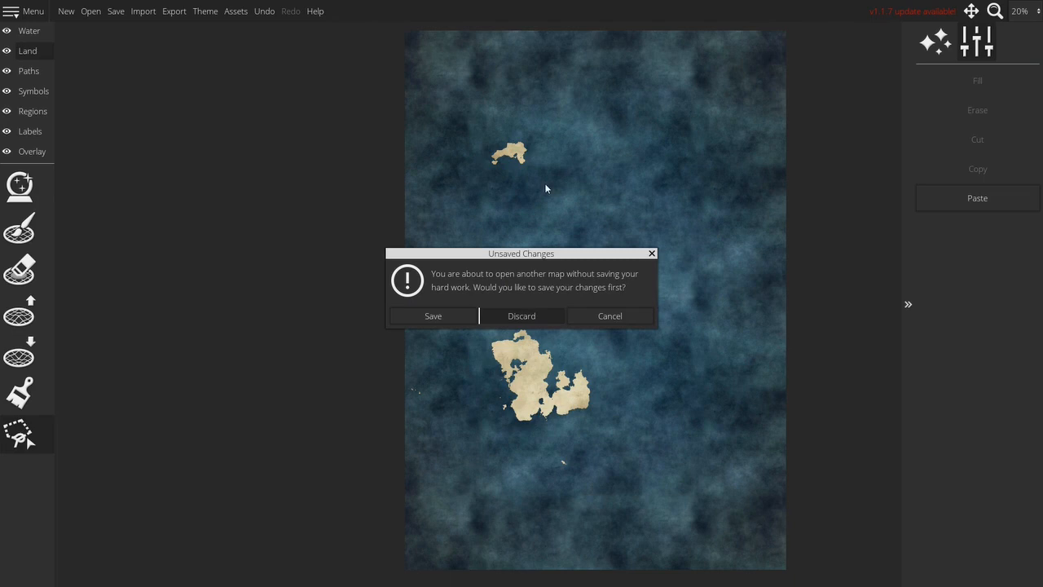
click(518, 315)
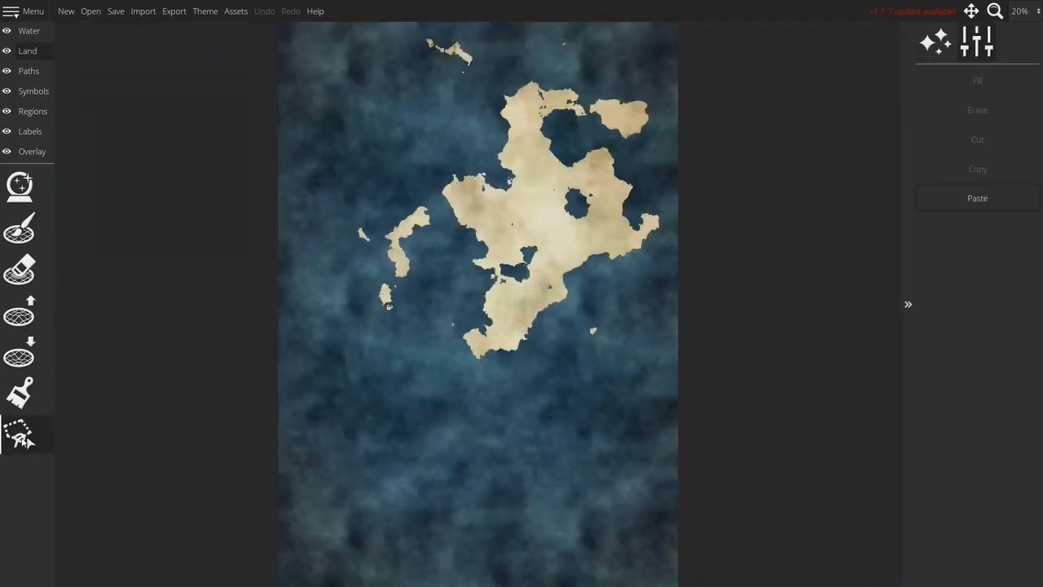
Paste the cut continent, rotate it counterclockwise, and place it south of the existing continent near the map's lower edge
click(990, 201)
drag(494, 306, 448, 436)
drag(611, 400, 580, 362)
drag(459, 403, 474, 414)
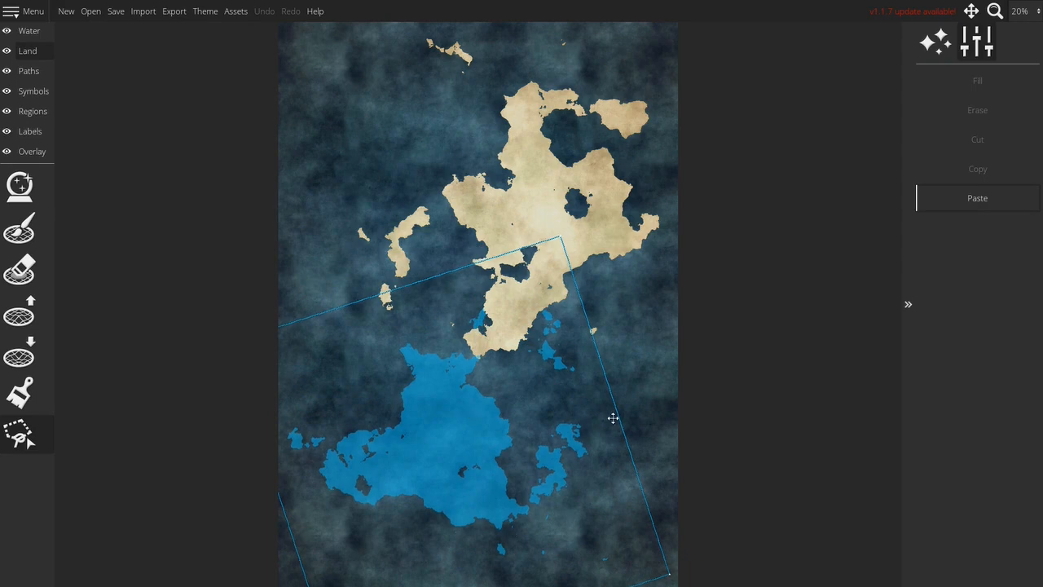
drag(471, 431, 487, 365)
drag(644, 364, 637, 336)
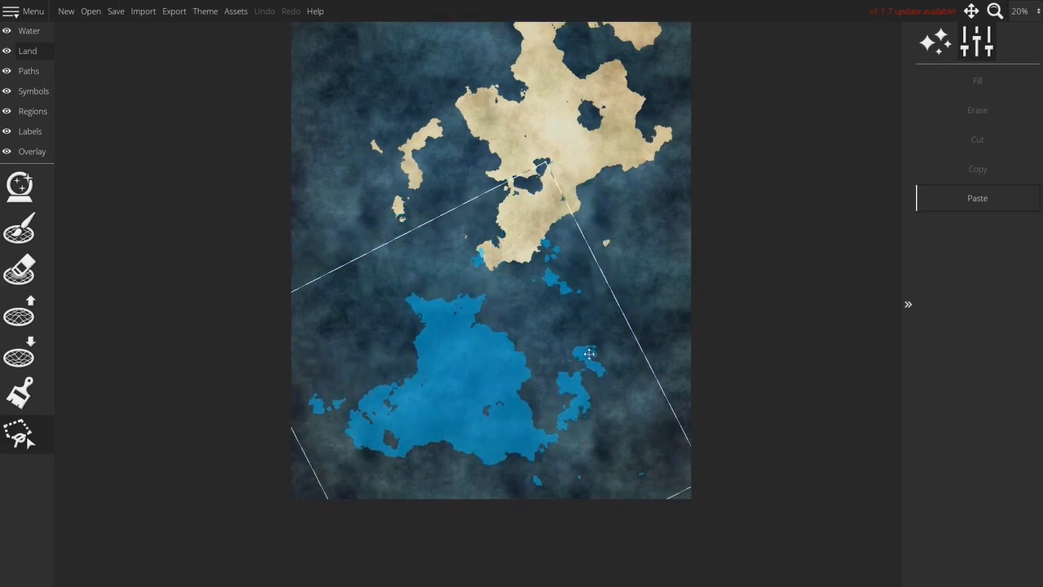
drag(481, 374, 490, 381)
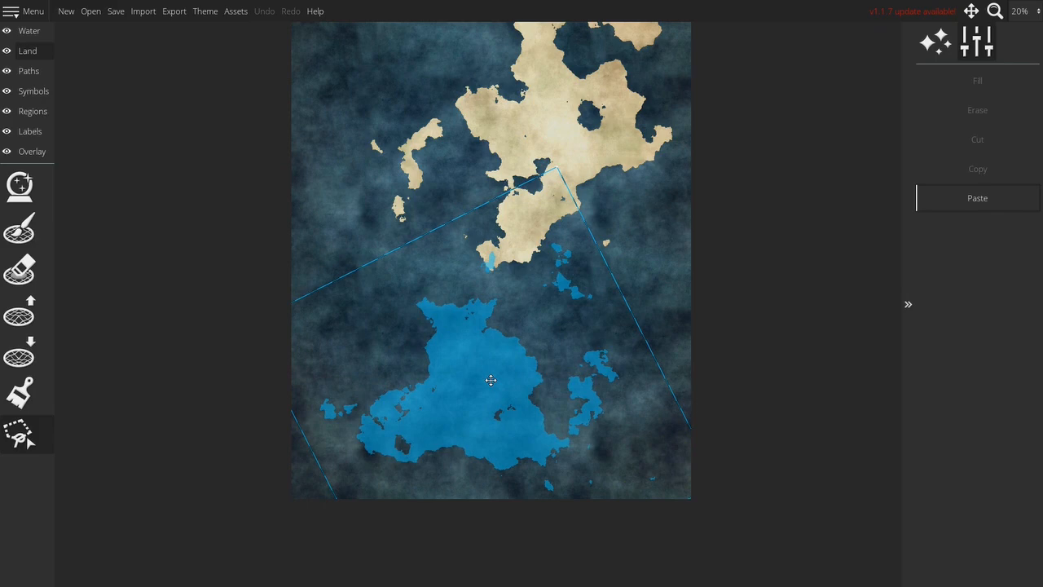
click(564, 233)
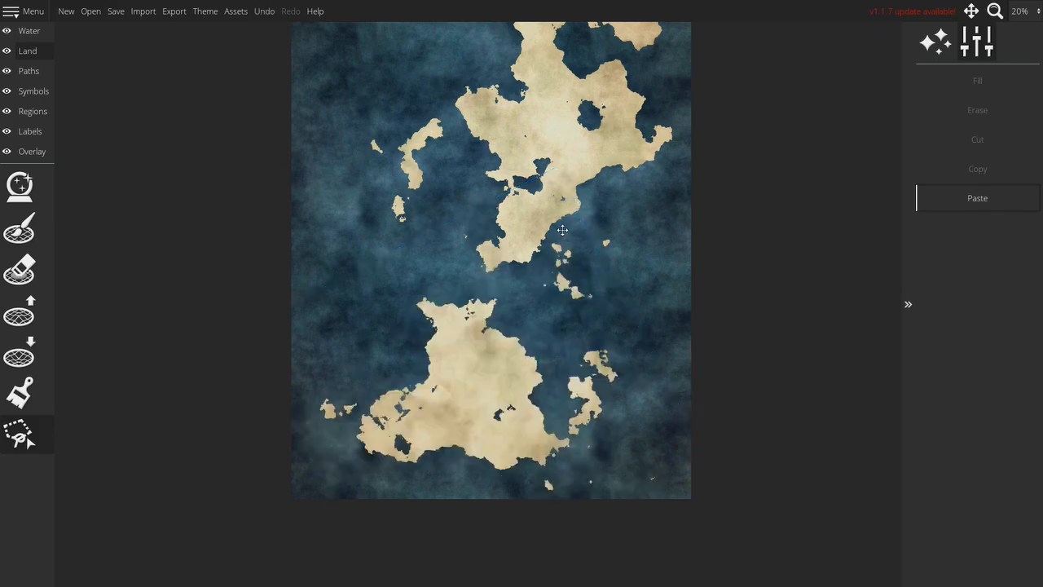
Cut the small islet cluster east of the strait and paste it between the two continents
mouse_move(549, 238)
mouse_down()
mouse_move(543, 271)
mouse_move(574, 267)
mouse_move(582, 253)
mouse_move(567, 232)
mouse_move(565, 246)
mouse_up()
key(ctrl+x)
key(ctrl+v)
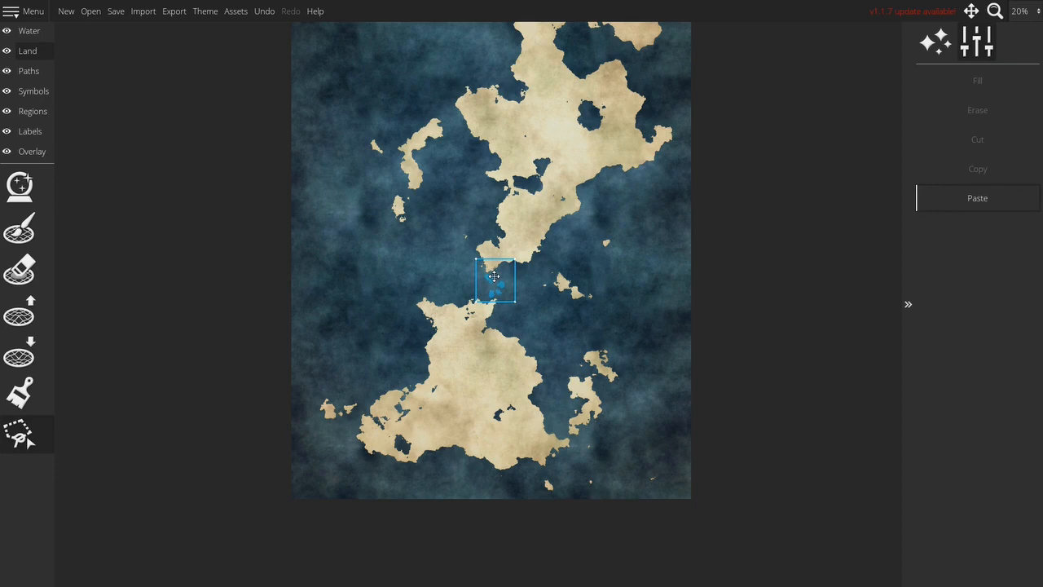
click(494, 278)
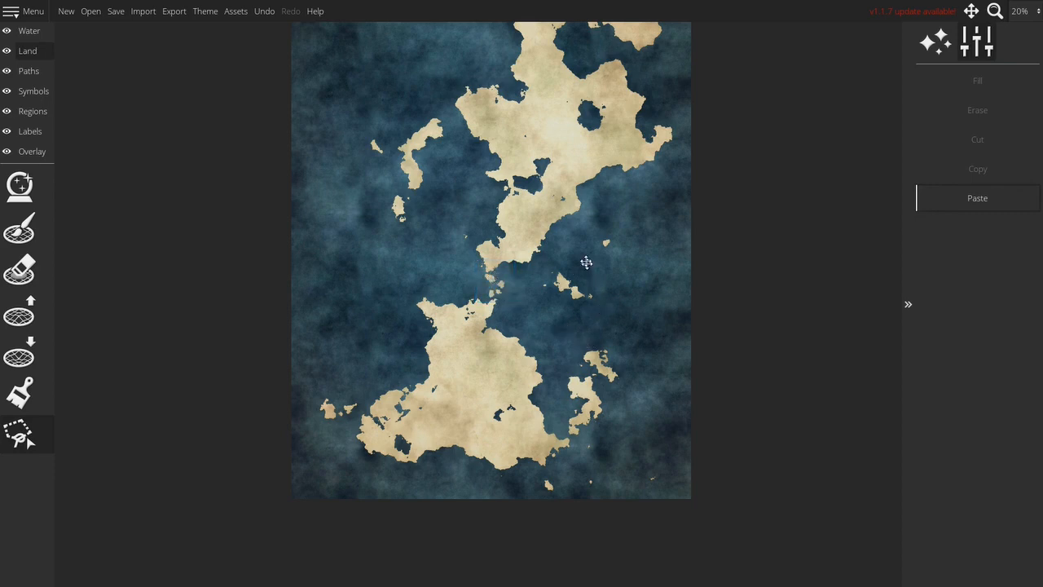
Set the landmass brush size to 256 and paint land over the inland lakes of the continents
drag(636, 315, 584, 301)
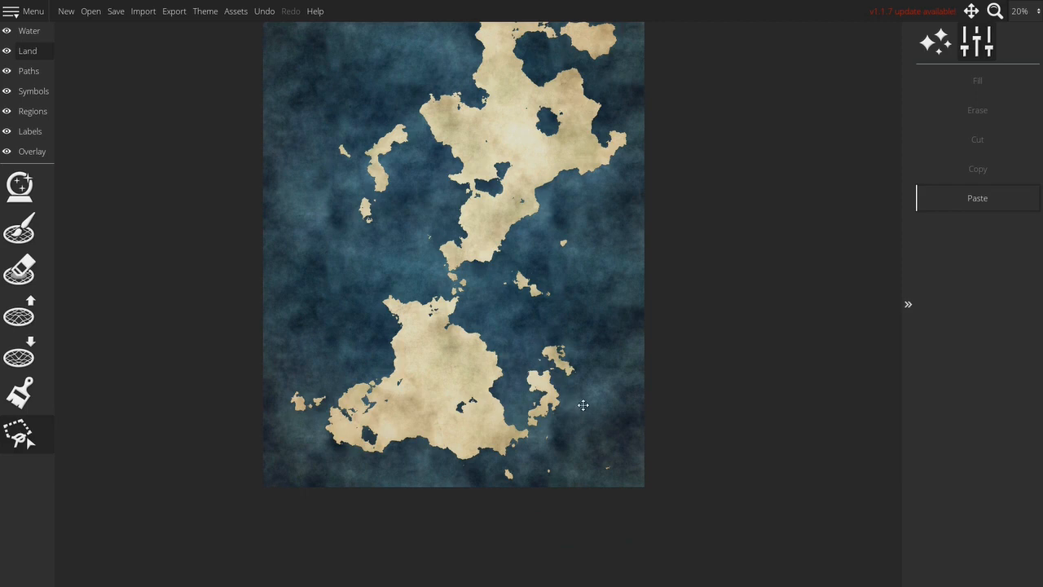
scroll(584, 405, up, 3)
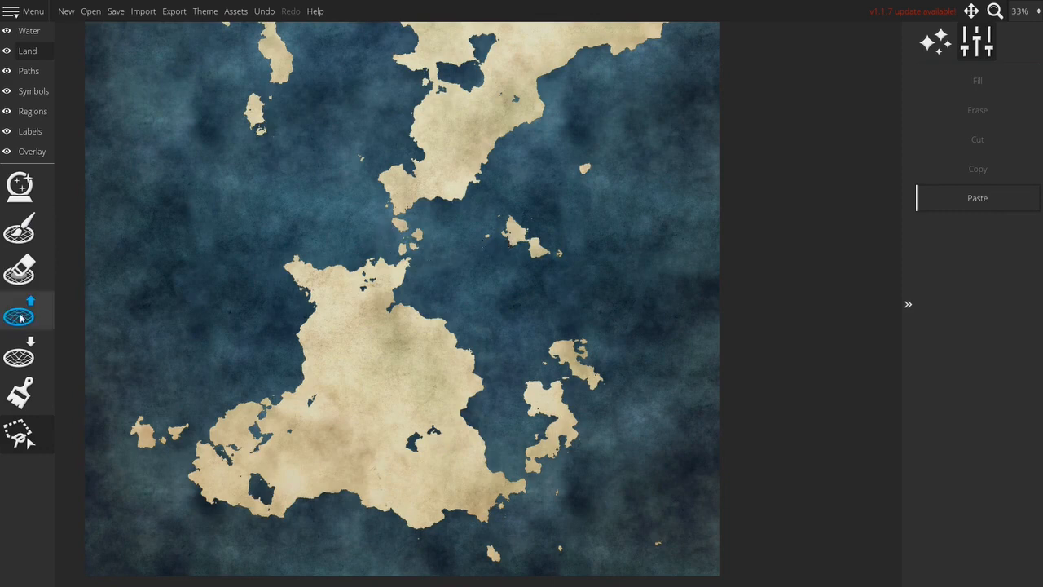
scroll(510, 268, down, 4)
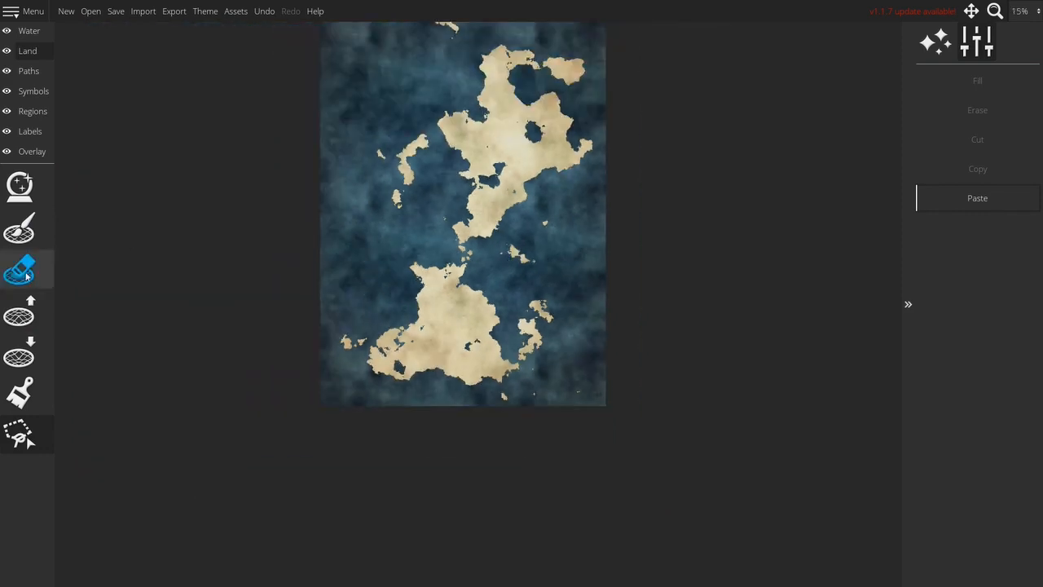
click(21, 230)
drag(984, 91, 1004, 90)
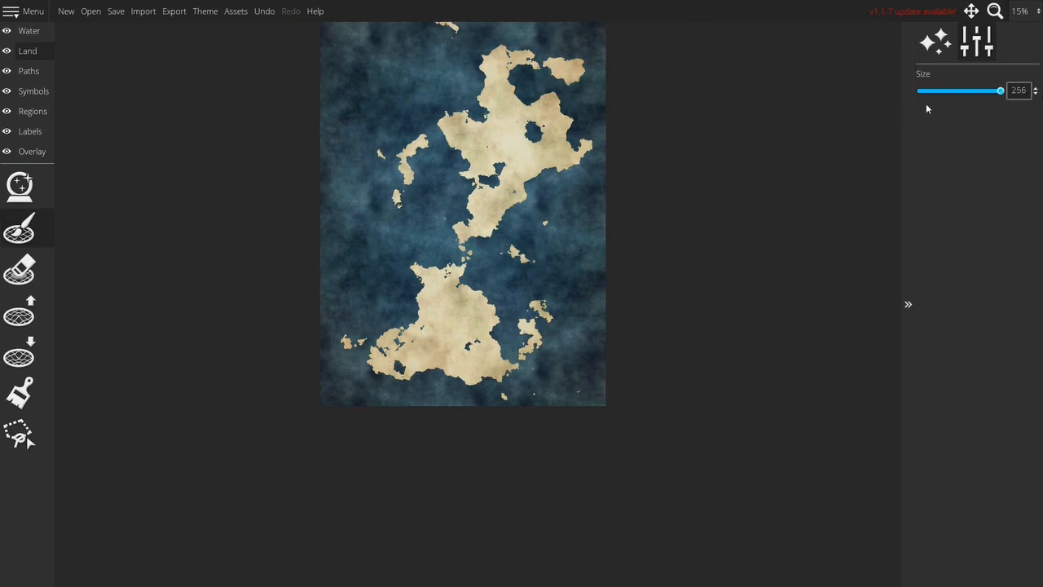
scroll(521, 123, up, 5)
mouse_move(567, 147)
mouse_down()
mouse_move(600, 191)
mouse_move(515, 204)
mouse_move(498, 163)
mouse_move(400, 222)
mouse_move(451, 290)
mouse_move(430, 351)
mouse_move(377, 383)
mouse_move(396, 401)
mouse_move(382, 440)
mouse_up()
click(458, 432)
Reduce the landmass brush size to 28
key(bracketleft)
key(bracketleft)
key(bracketleft)
key(bracketleft)
key(bracketleft)
key(bracketleft)
key(bracketleft)
key(bracketleft)
key(bracketleft)
key(bracketleft)
key(bracketleft)
key(bracketleft)
key(bracketleft)
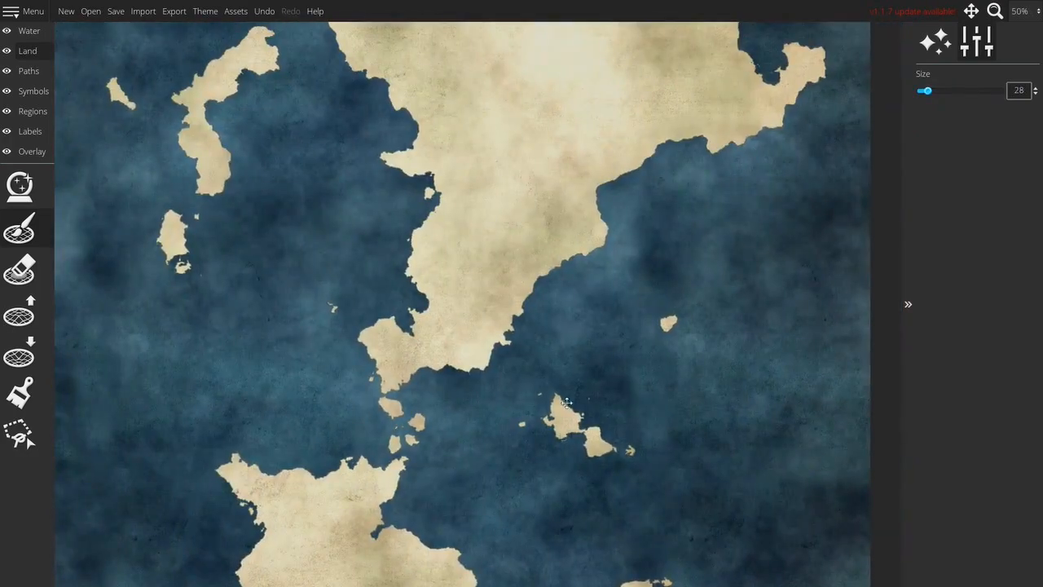
scroll(563, 371, down, 5)
drag(564, 371, 540, 327)
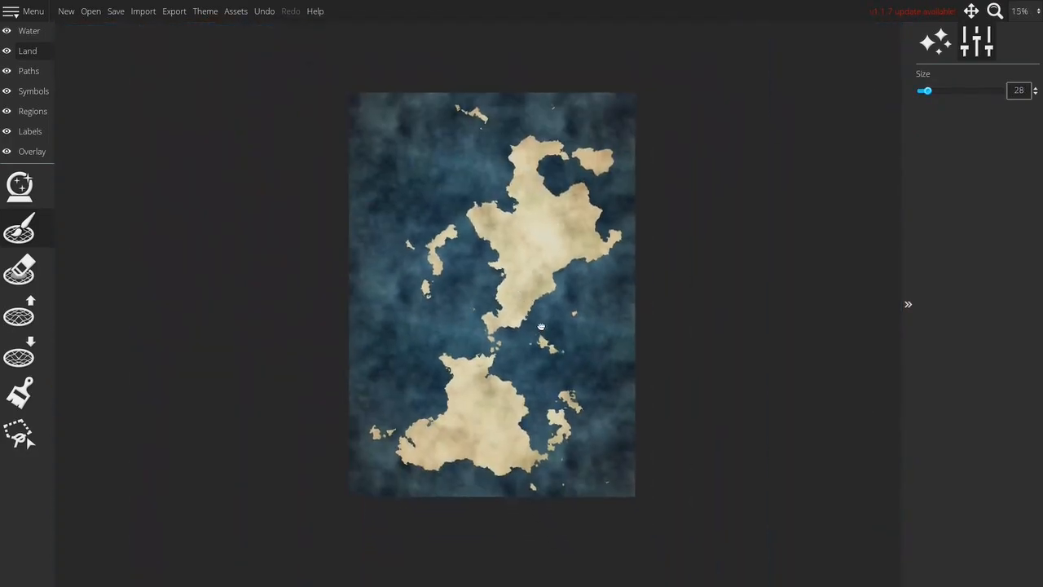
scroll(545, 321, up, 1)
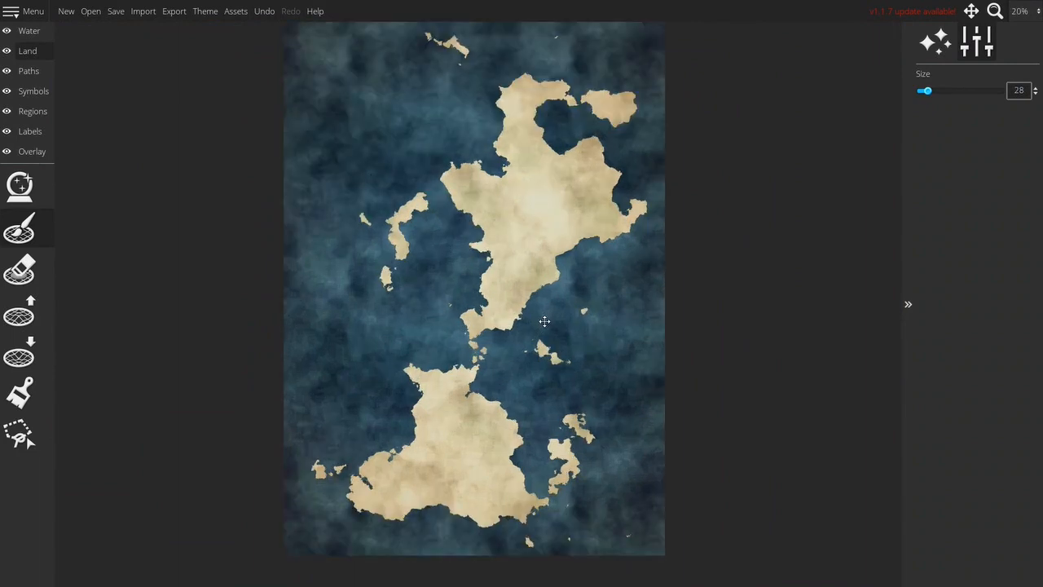
drag(565, 311, 558, 311)
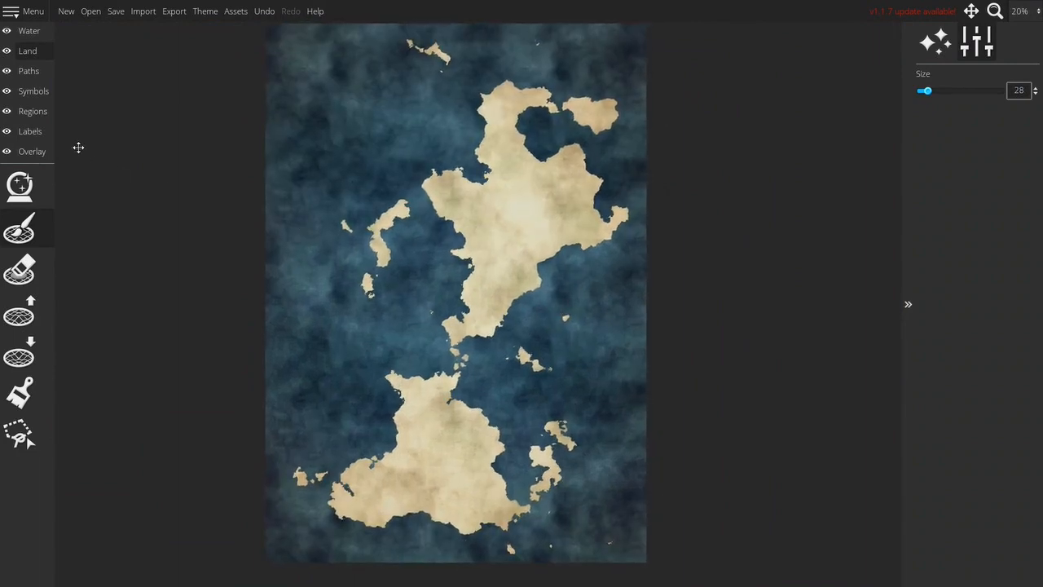
Enable the map frame with the faded dark double-line style and set its scale to 1.58
click(25, 156)
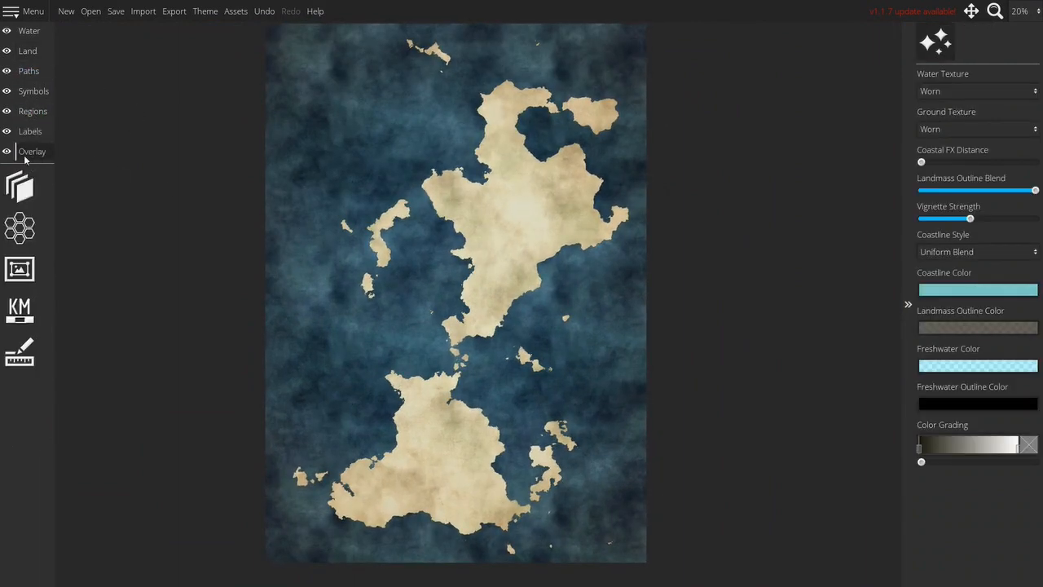
click(19, 269)
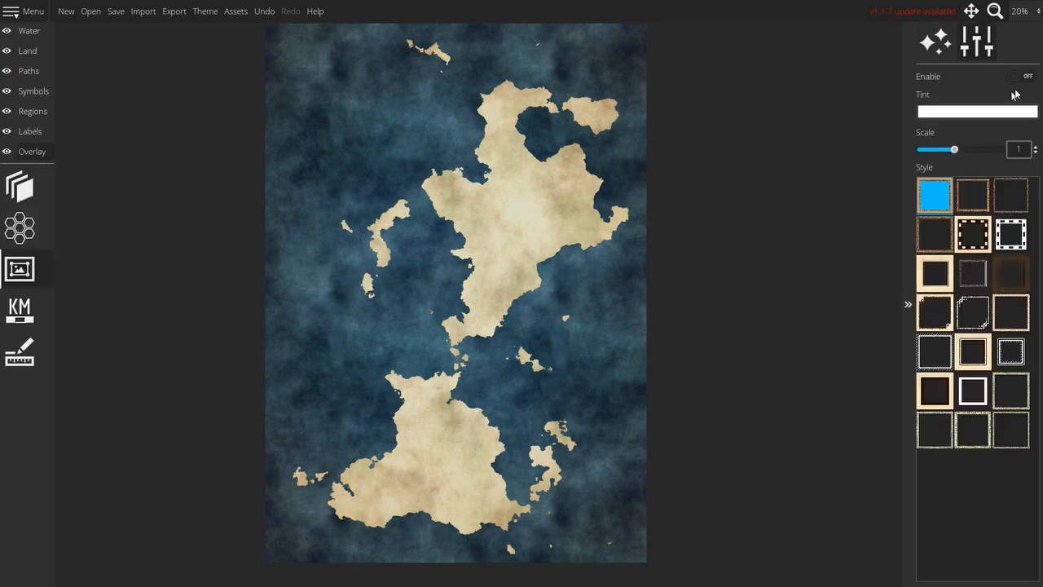
click(1021, 77)
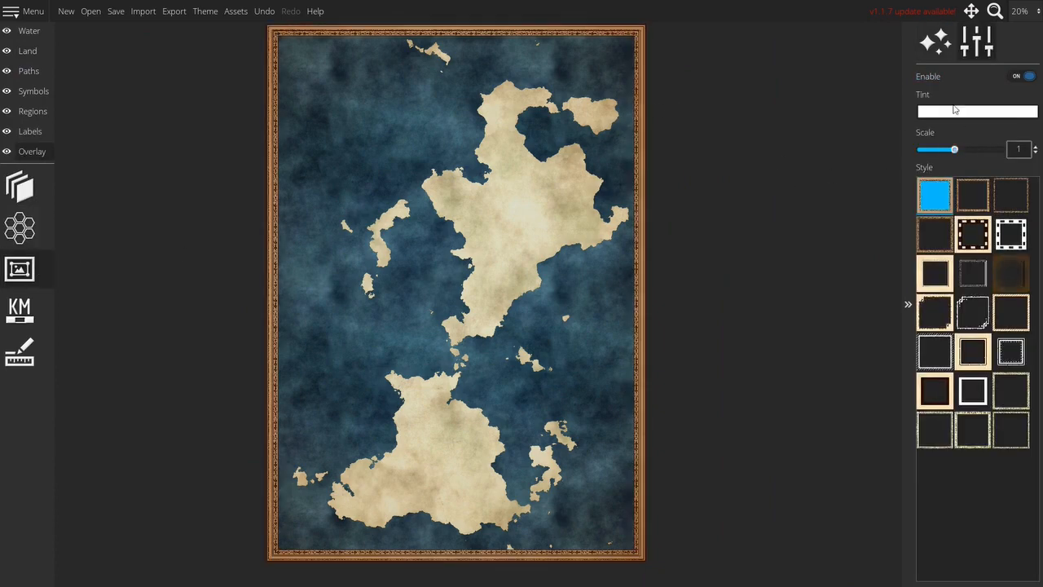
click(1009, 274)
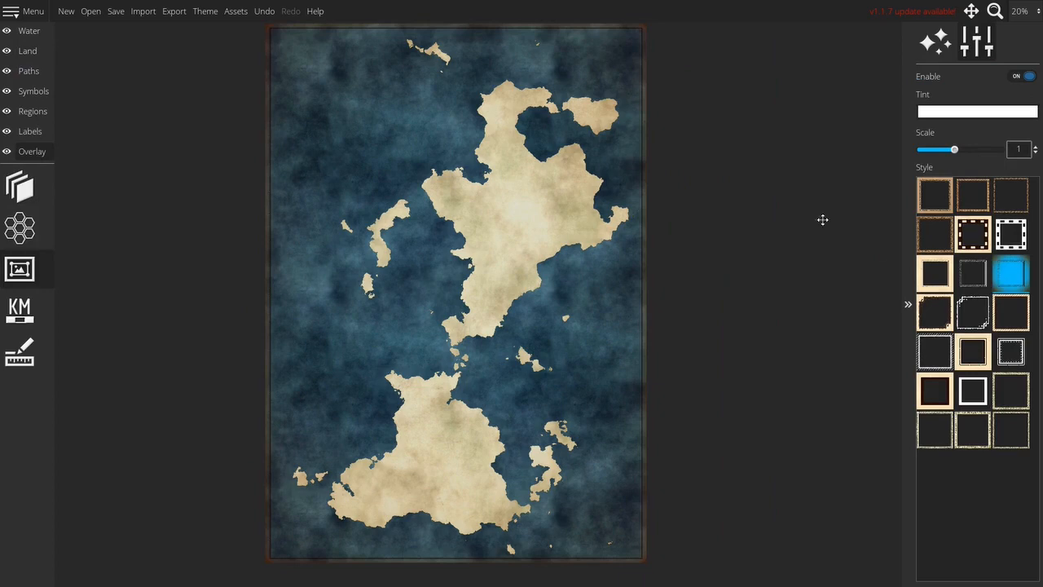
drag(955, 150, 982, 155)
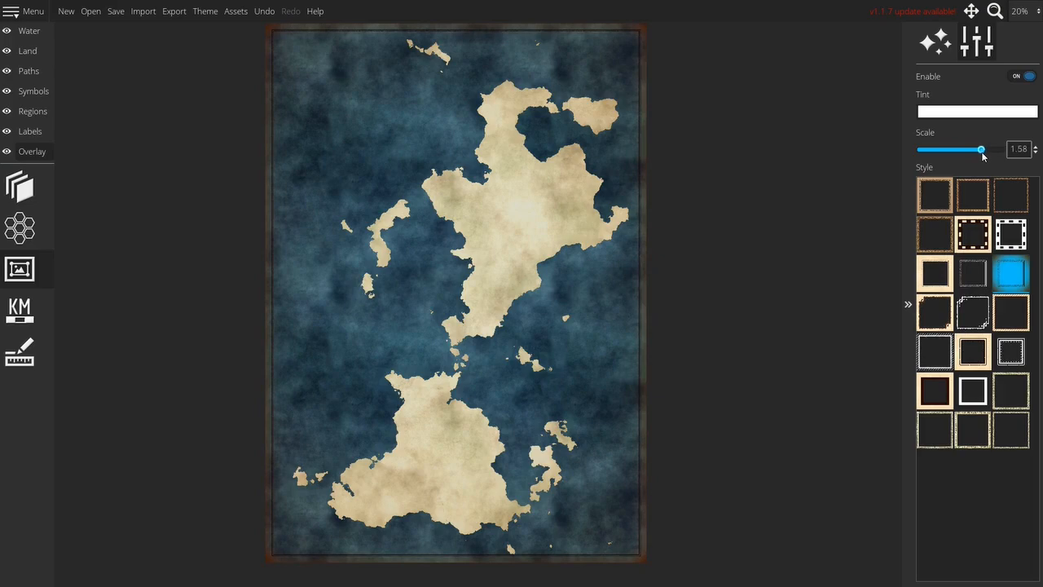
Lasso the small island touching the southern frame line and move it slightly north, clear of the frame
drag(599, 300, 603, 96)
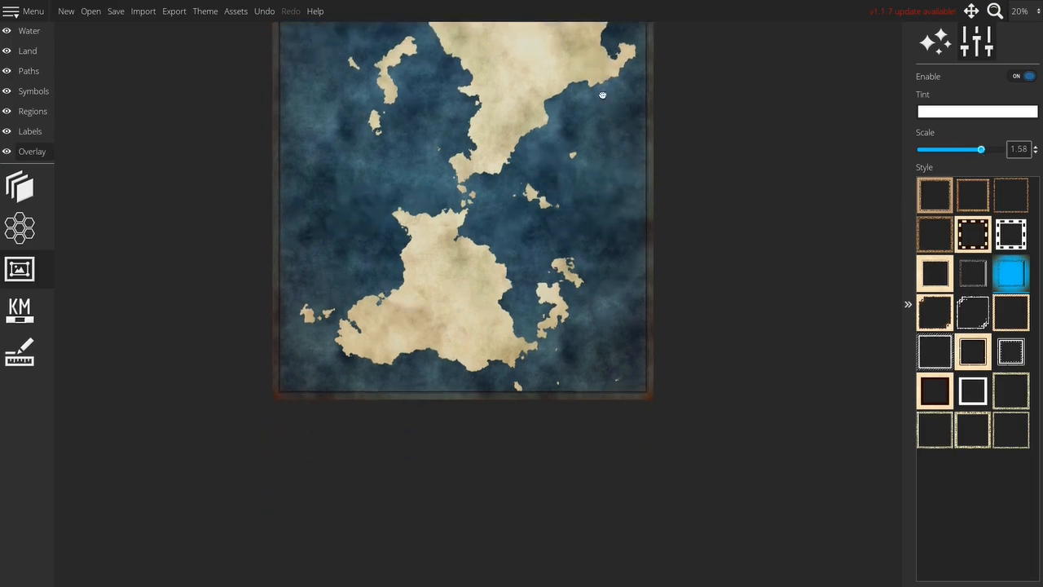
scroll(552, 327, up, 5)
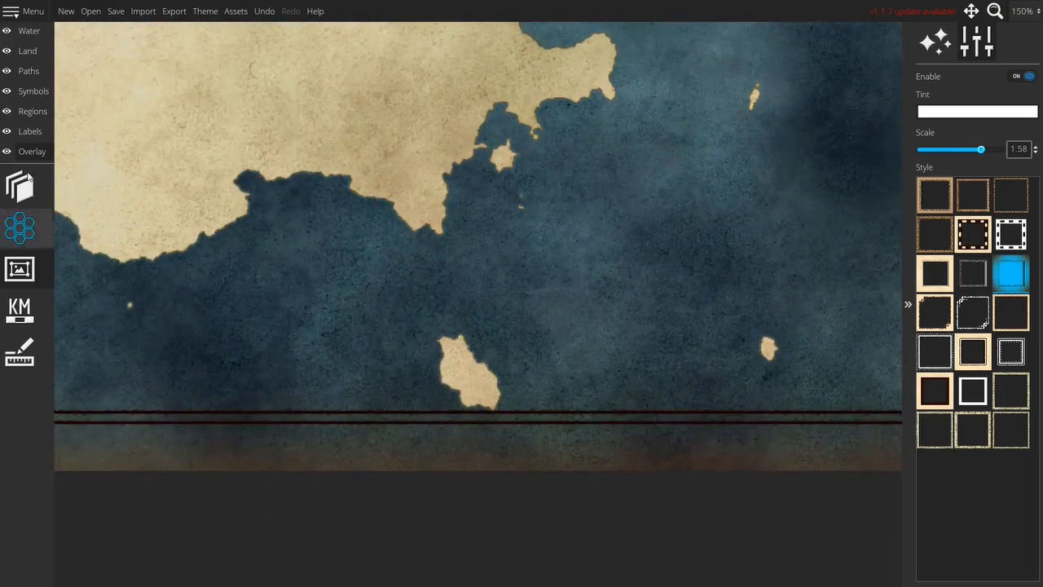
click(28, 50)
click(20, 434)
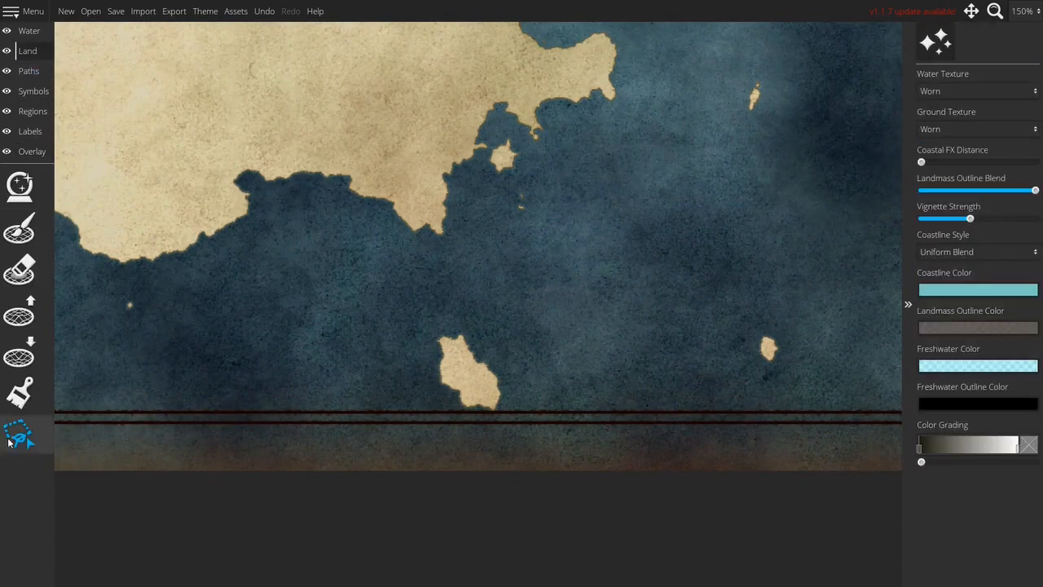
click(428, 300)
click(371, 391)
click(477, 447)
click(567, 416)
double_click(569, 310)
key(ctrl+c)
key(ctrl+v)
key(Return)
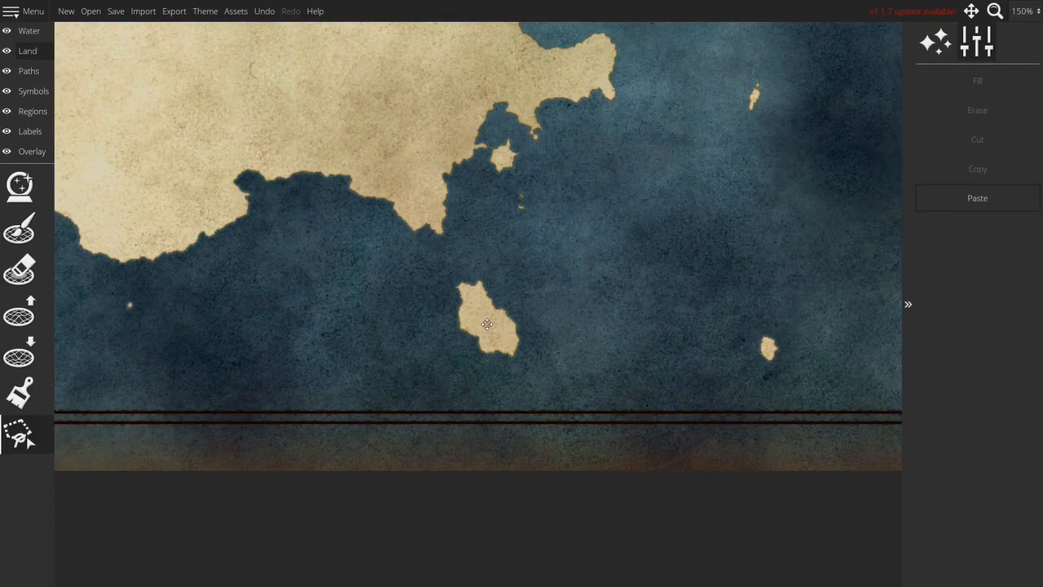
Inspect the islands near the northern frame edge and the whole map for land that touches the frame
scroll(496, 327, down, 5)
drag(596, 240, 620, 439)
drag(517, 35, 549, 302)
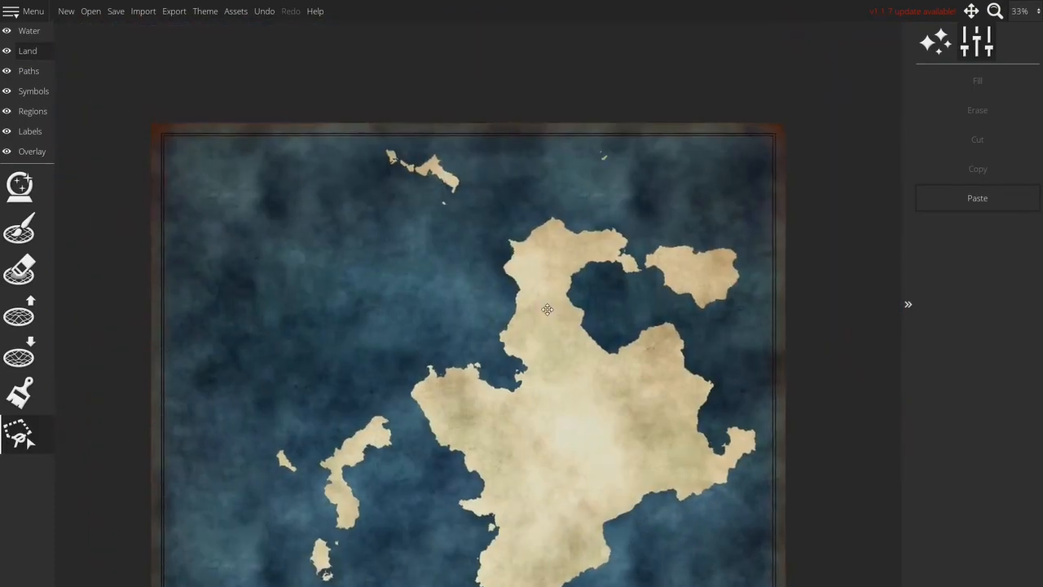
scroll(391, 138, up, 5)
drag(379, 125, 526, 463)
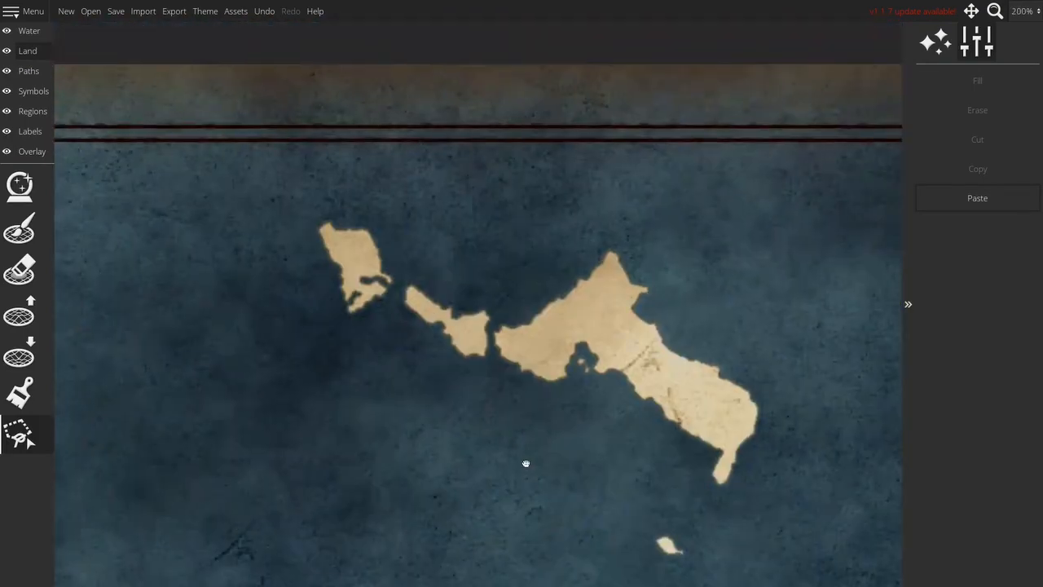
scroll(502, 401, down, 7)
drag(519, 558, 459, 260)
scroll(459, 260, down, 1)
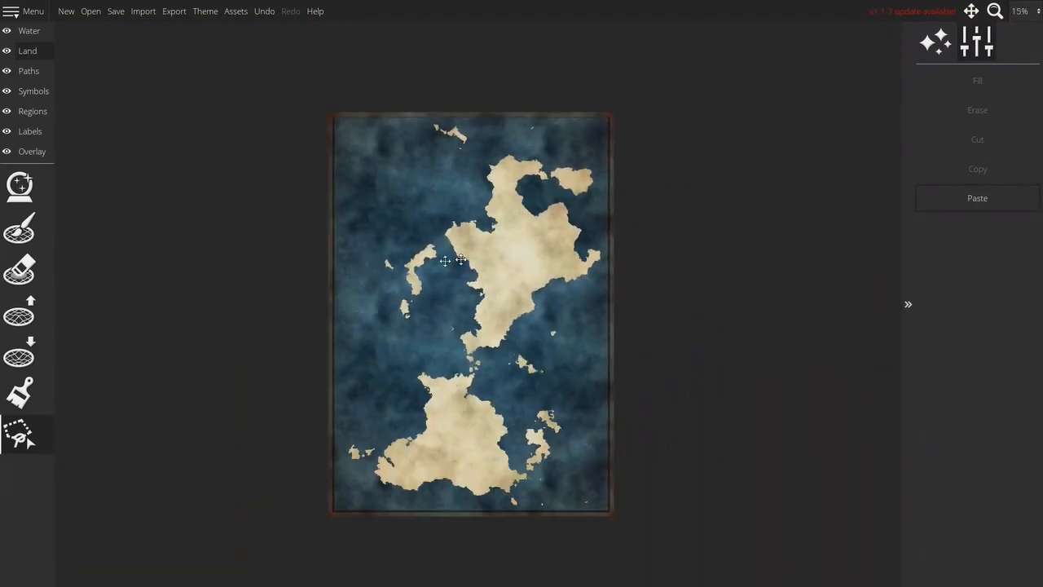
Set the water hue to 0.02, saturation to 0.12, value to 0.12 and stain amount to 1
click(34, 34)
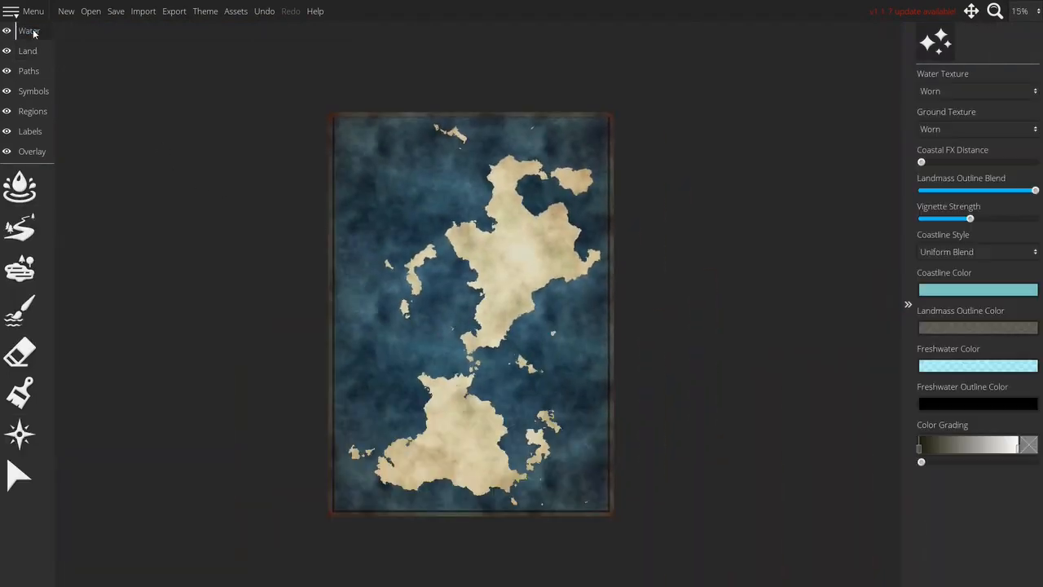
click(20, 195)
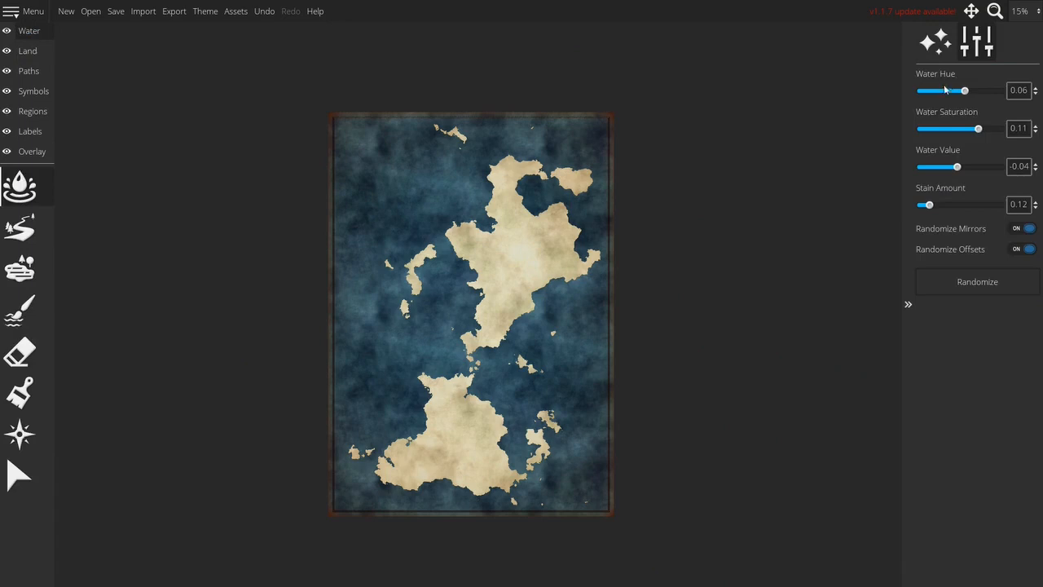
drag(963, 166, 964, 169)
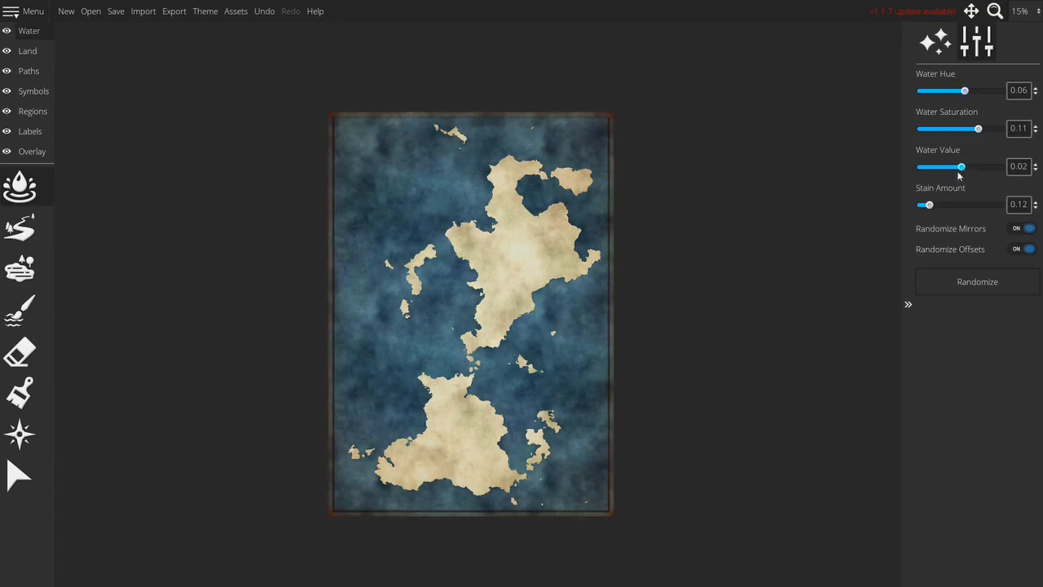
drag(931, 205, 1018, 220)
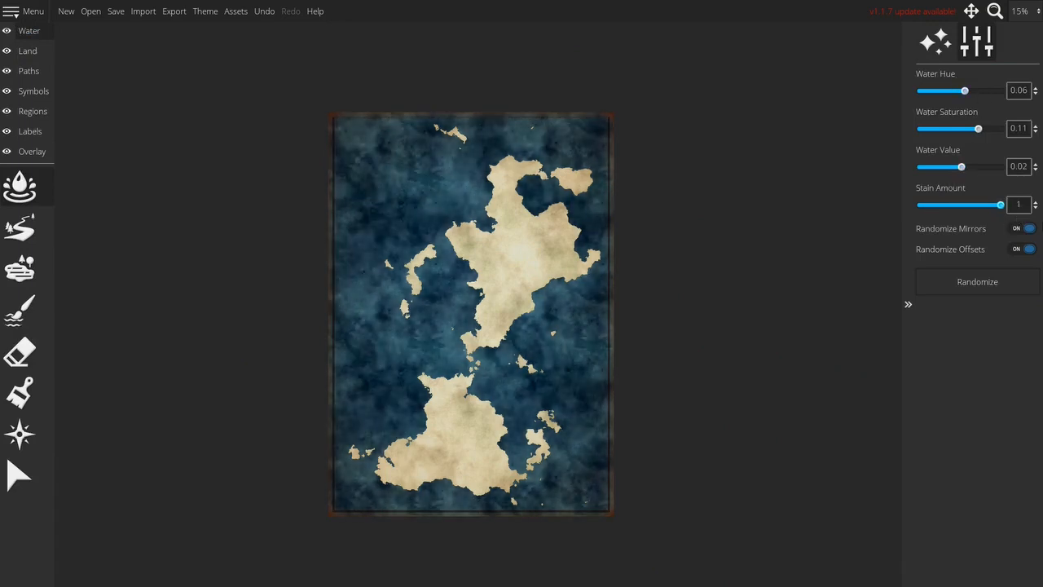
drag(969, 92, 963, 94)
mouse_move(978, 129)
mouse_down()
mouse_move(988, 131)
mouse_move(969, 135)
mouse_move(981, 133)
mouse_up()
drag(966, 169, 976, 168)
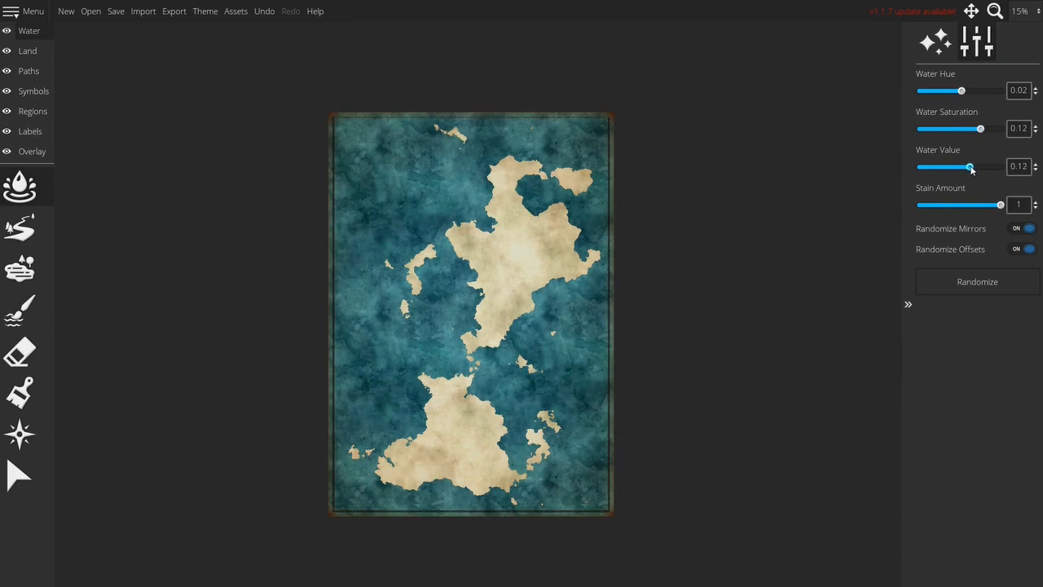
Raise the coastal FX distance to its maximum and lower the landmass outline blend to about three quarters
scroll(520, 337, up, 2)
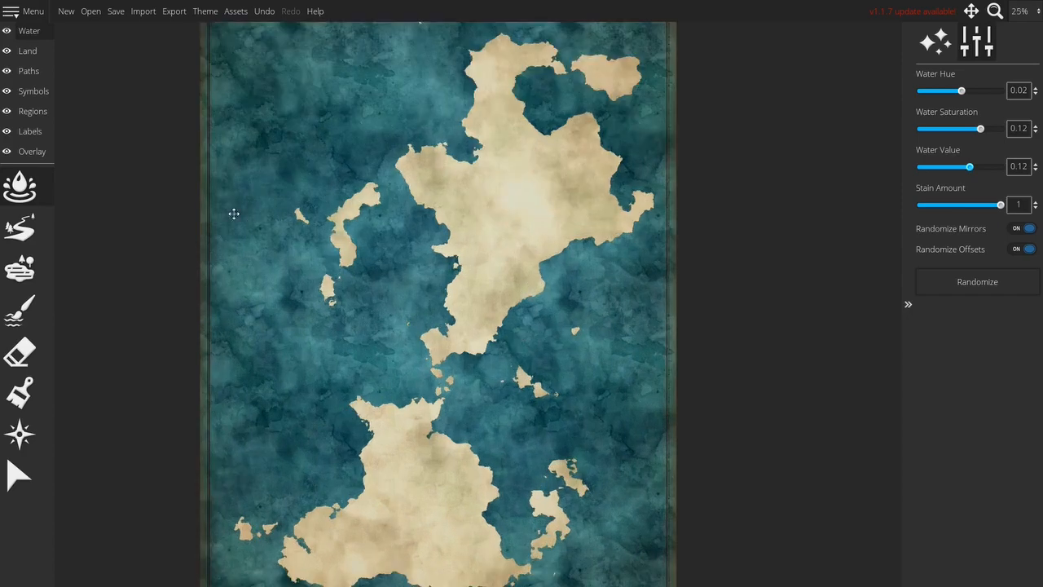
click(26, 52)
drag(923, 162, 1036, 163)
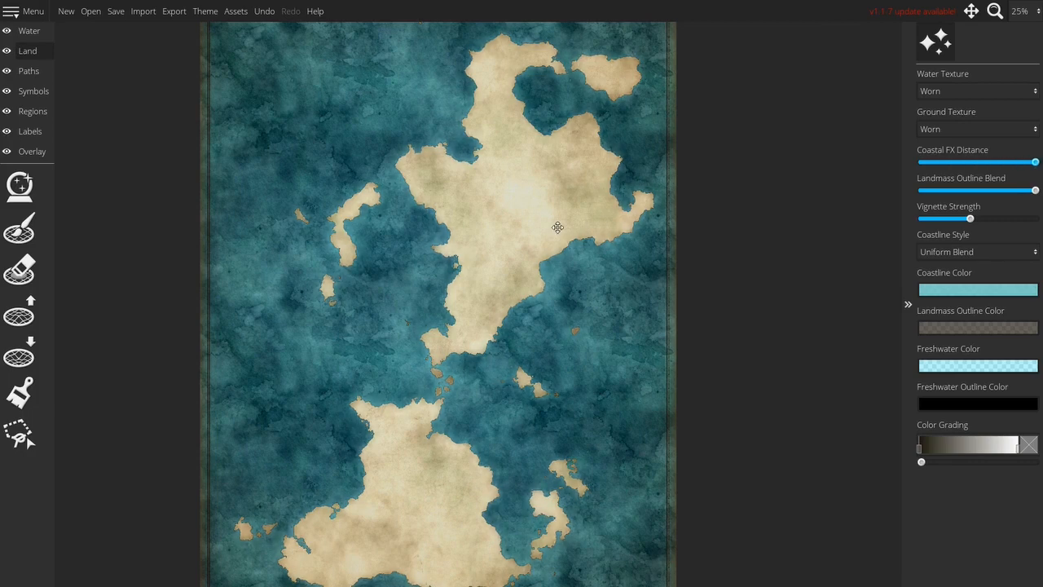
scroll(558, 236, down, 1)
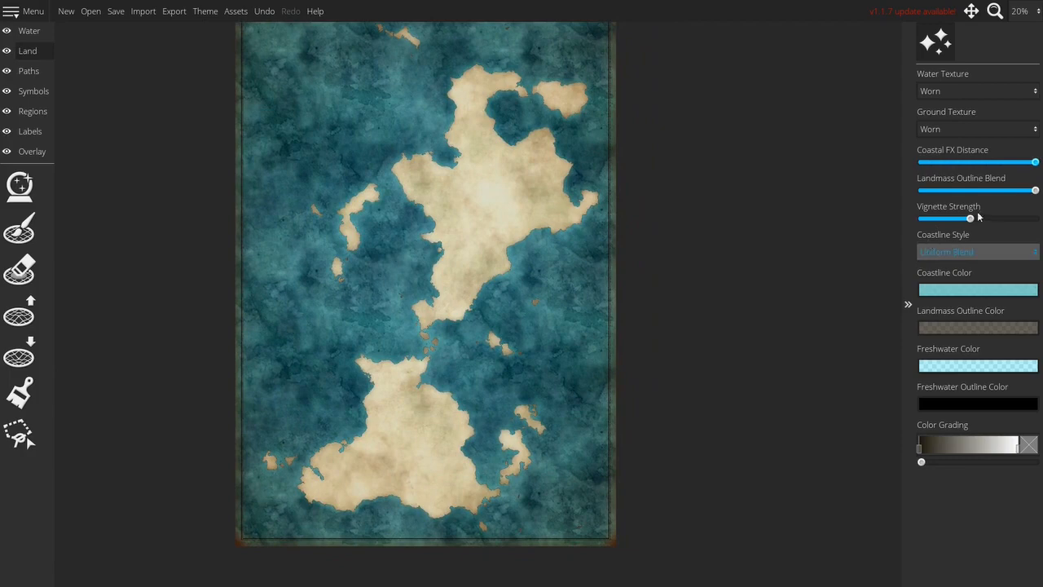
drag(1029, 193, 989, 192)
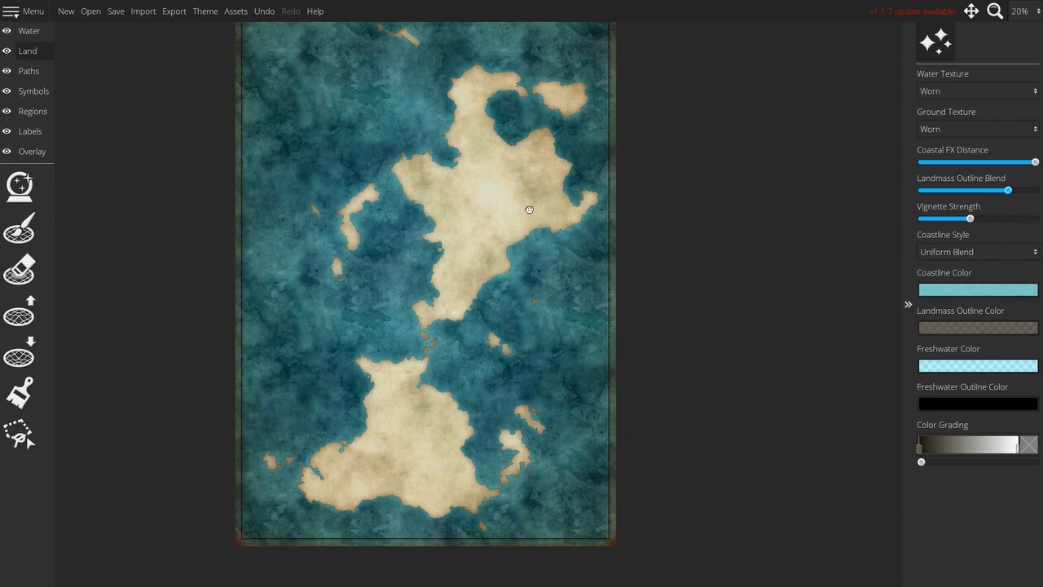
drag(526, 205, 502, 248)
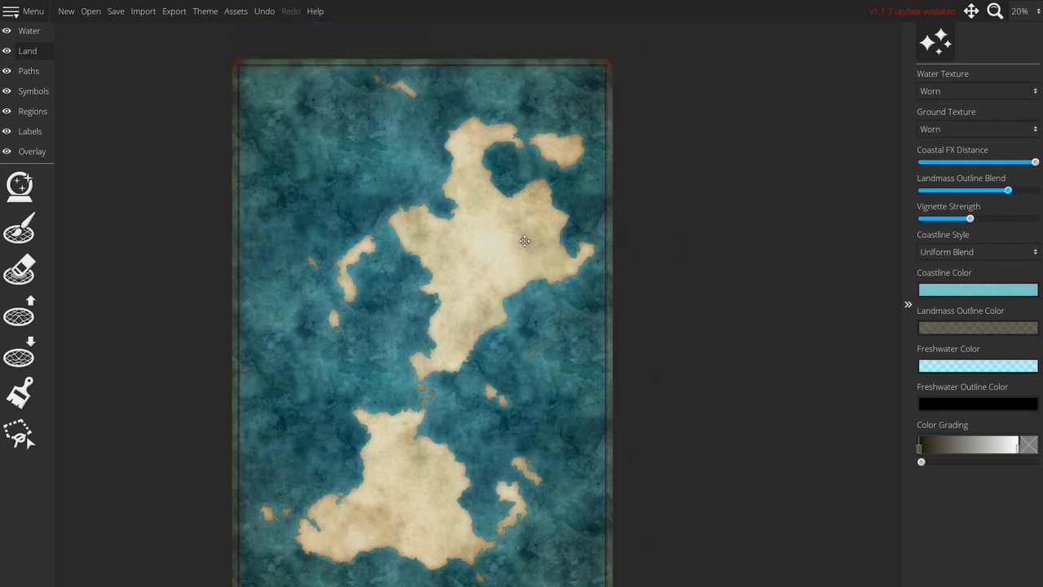
Paint a range of rugged mountain symbols at scale 35 down the northern continent's southern peninsula
click(33, 90)
click(24, 267)
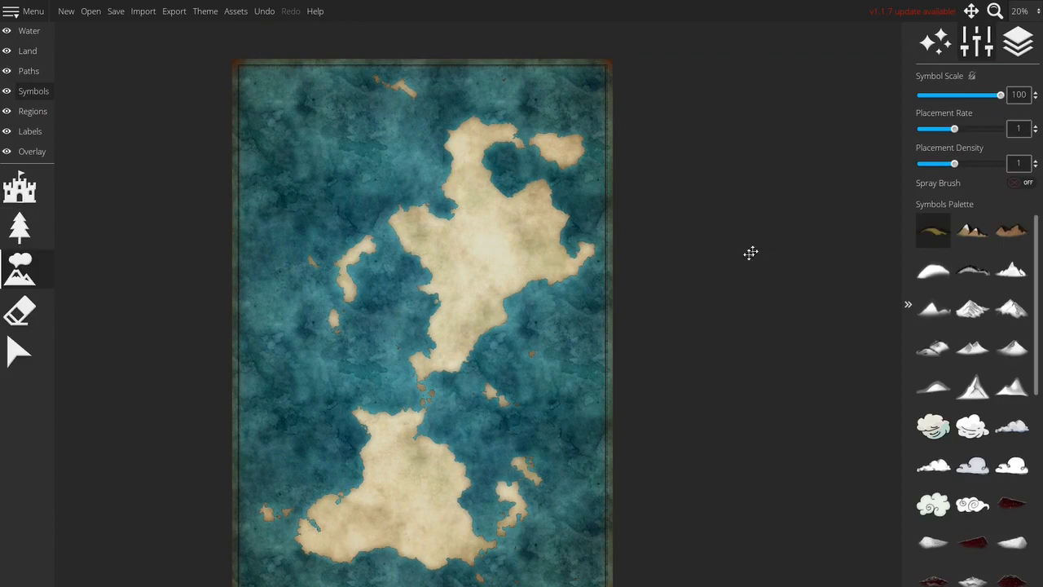
click(971, 306)
click(948, 96)
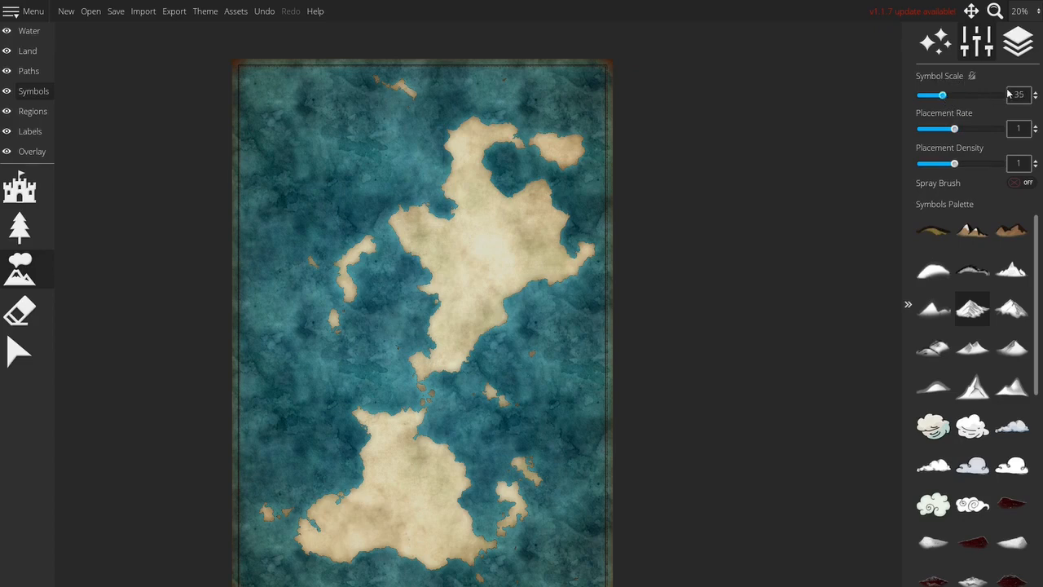
scroll(480, 230, up, 3)
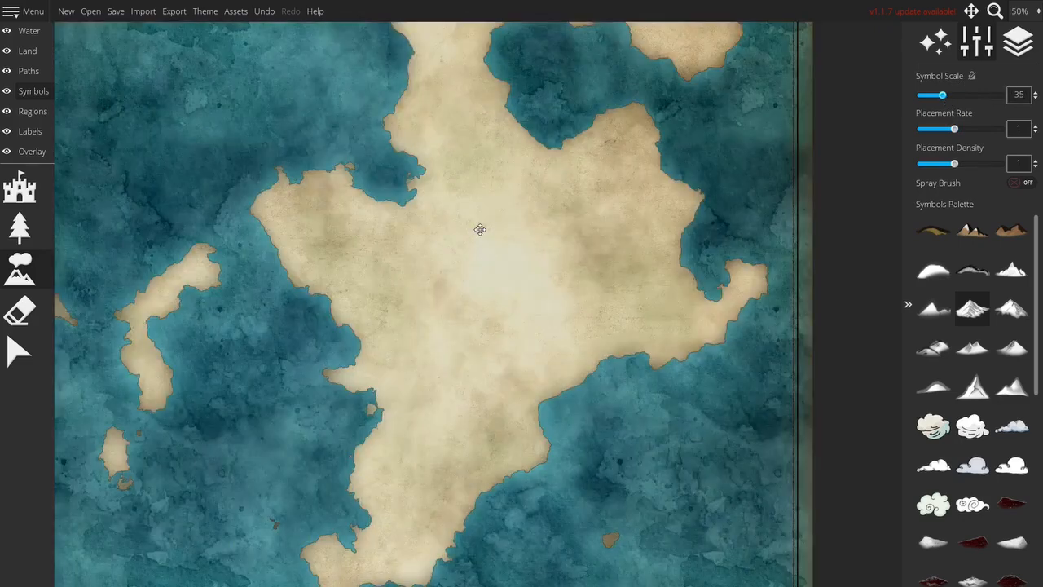
scroll(468, 255, down, 5)
drag(465, 274, 492, 211)
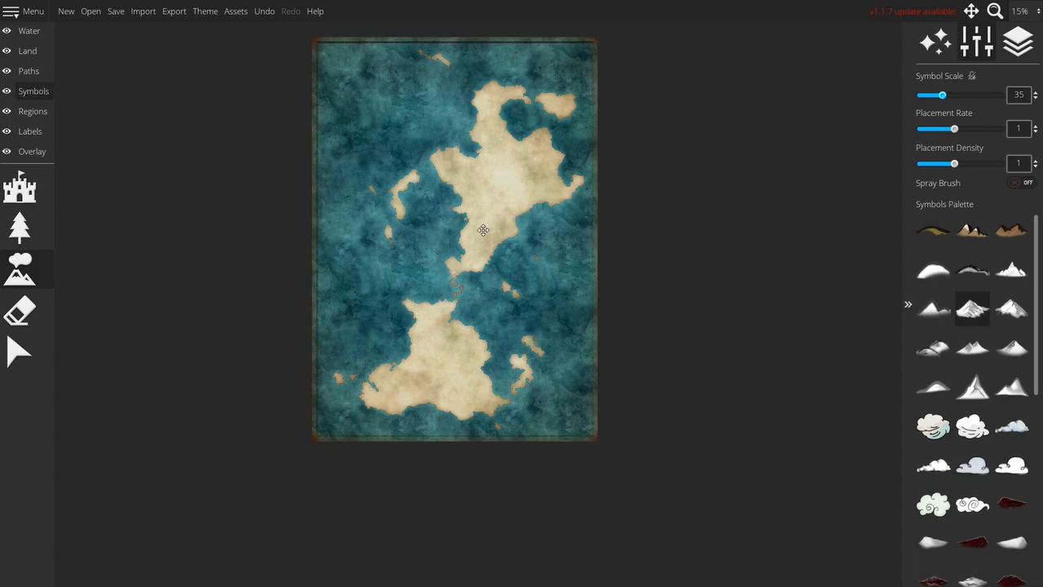
scroll(483, 230, up, 2)
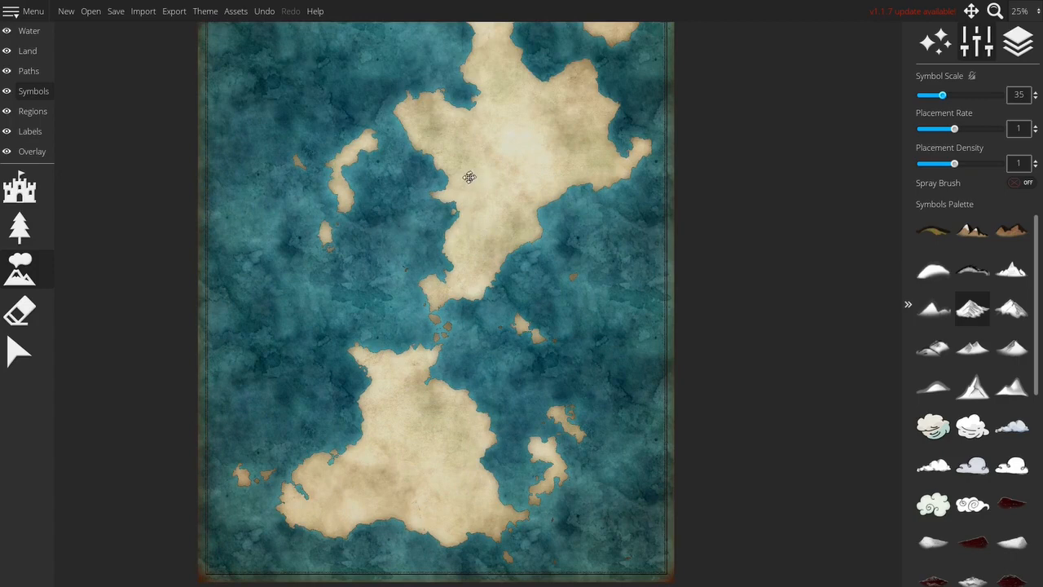
mouse_move(468, 181)
mouse_down()
mouse_move(485, 208)
mouse_move(475, 247)
mouse_up()
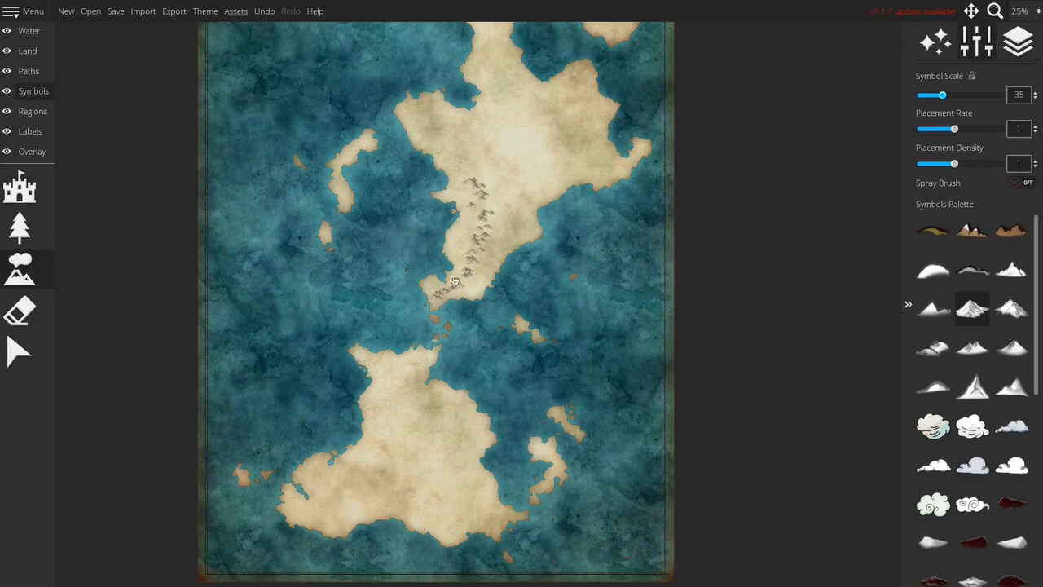
Continue the mountain range from the southern continent's northern coast into its interior and thicken its middle
drag(452, 288, 474, 222)
mouse_move(450, 289)
mouse_down()
mouse_move(413, 332)
mouse_move(428, 372)
mouse_up()
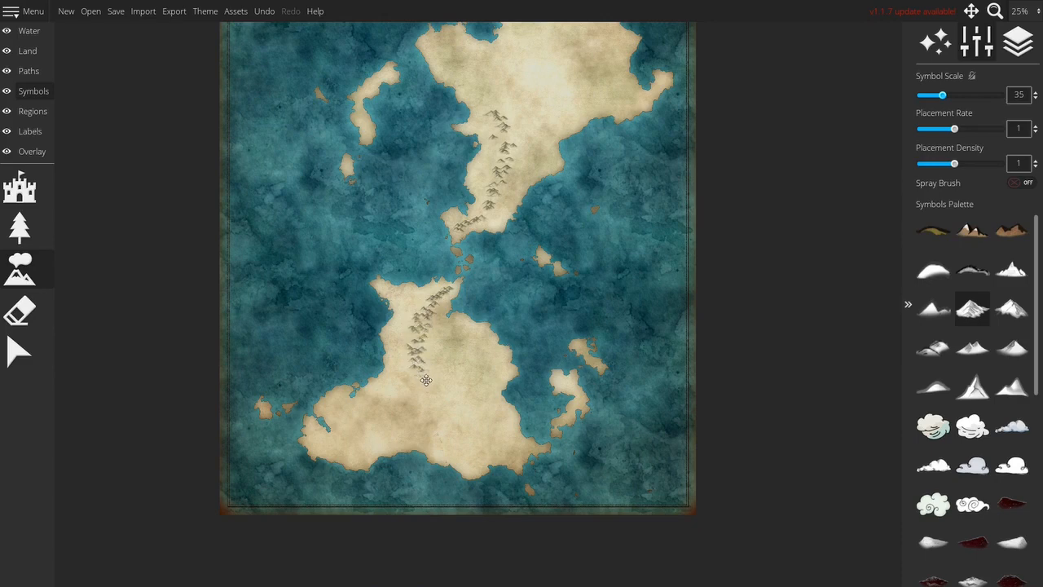
click(419, 343)
click(426, 337)
click(407, 337)
Set the symbol scale to 55 and add larger mountains along the ranges of both continents
click(958, 96)
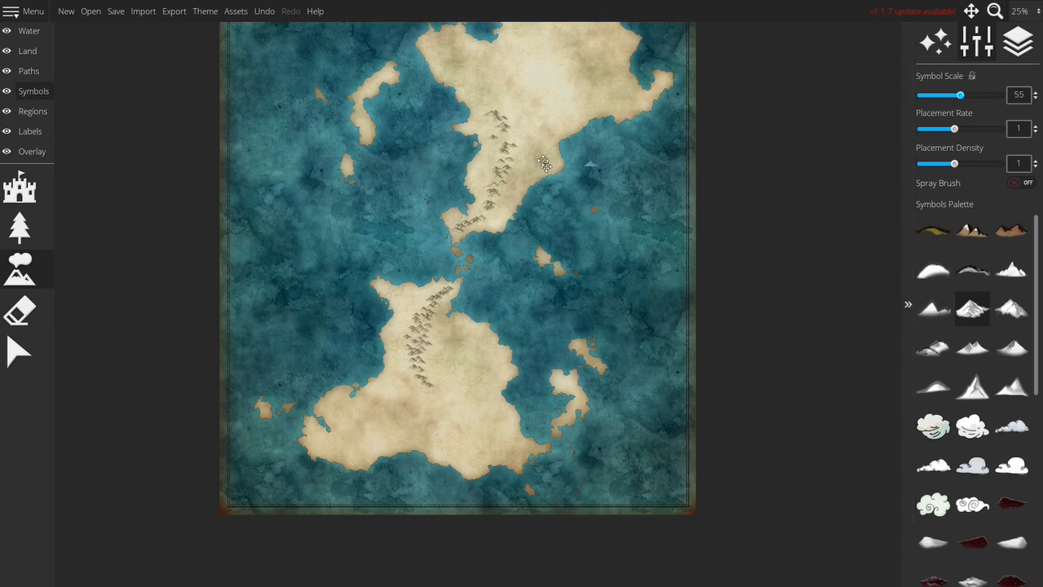
drag(508, 148, 486, 212)
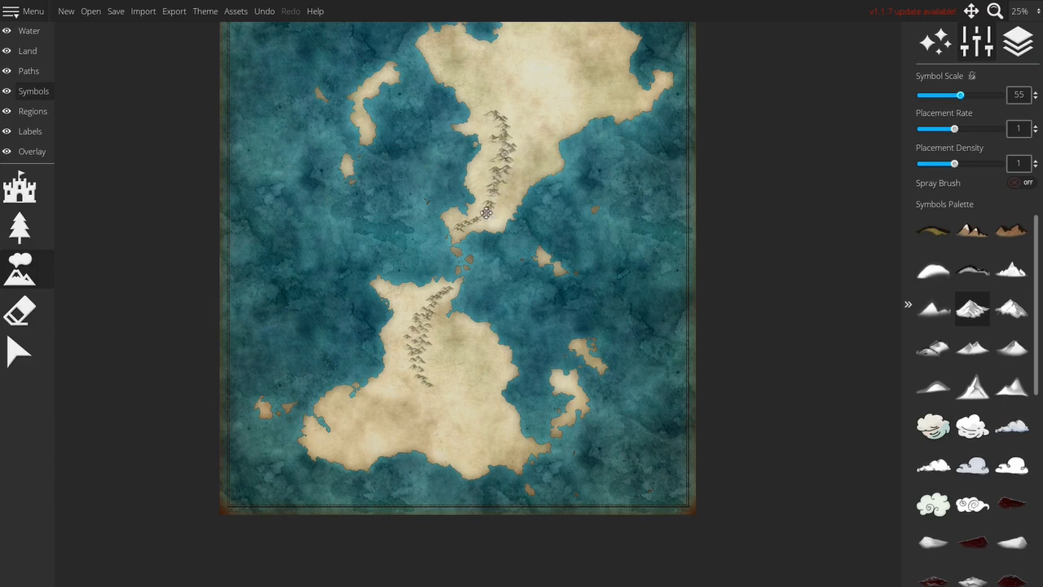
mouse_move(463, 256)
mouse_down()
mouse_move(422, 308)
mouse_move(418, 362)
mouse_up()
Widen the northern continent's range with a different mountain symbol at scale 35 and add peaks to the strait's islets
click(1011, 308)
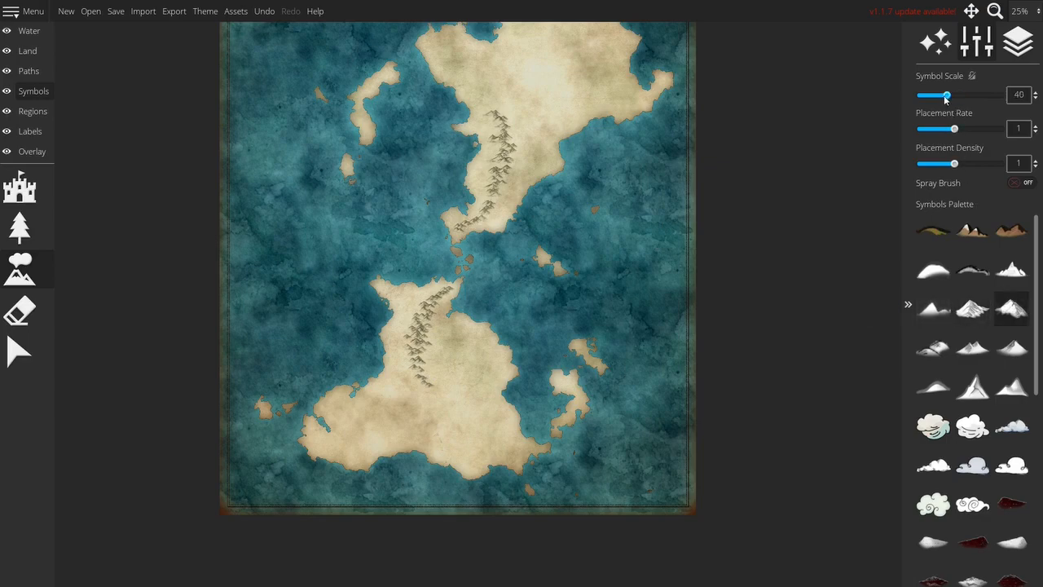
scroll(539, 133, up, 5)
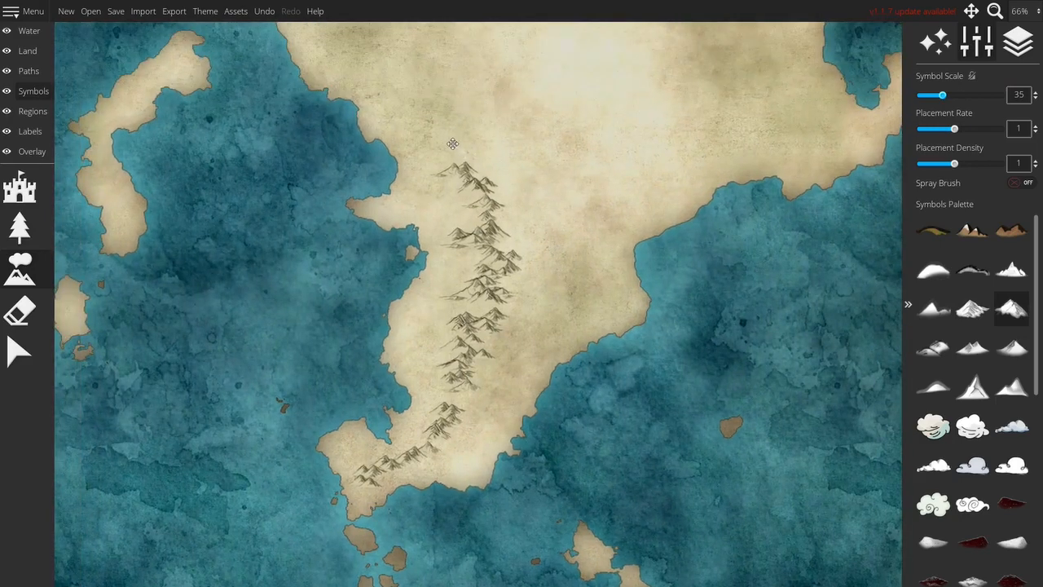
click(443, 158)
mouse_move(443, 158)
mouse_down()
mouse_move(474, 210)
mouse_move(456, 238)
mouse_move(471, 259)
mouse_move(458, 300)
mouse_move(492, 313)
mouse_move(476, 177)
mouse_move(485, 163)
mouse_move(507, 183)
mouse_move(501, 221)
mouse_move(525, 256)
mouse_move(512, 302)
mouse_move(498, 315)
mouse_move(472, 312)
mouse_move(508, 341)
mouse_move(485, 326)
mouse_move(483, 369)
mouse_move(463, 394)
mouse_move(462, 342)
mouse_move(446, 336)
mouse_move(440, 401)
mouse_move(477, 387)
mouse_move(532, 284)
mouse_up()
mouse_move(518, 301)
mouse_down()
mouse_move(494, 296)
mouse_move(454, 348)
mouse_move(431, 355)
mouse_move(412, 344)
mouse_move(423, 360)
mouse_move(408, 410)
mouse_up()
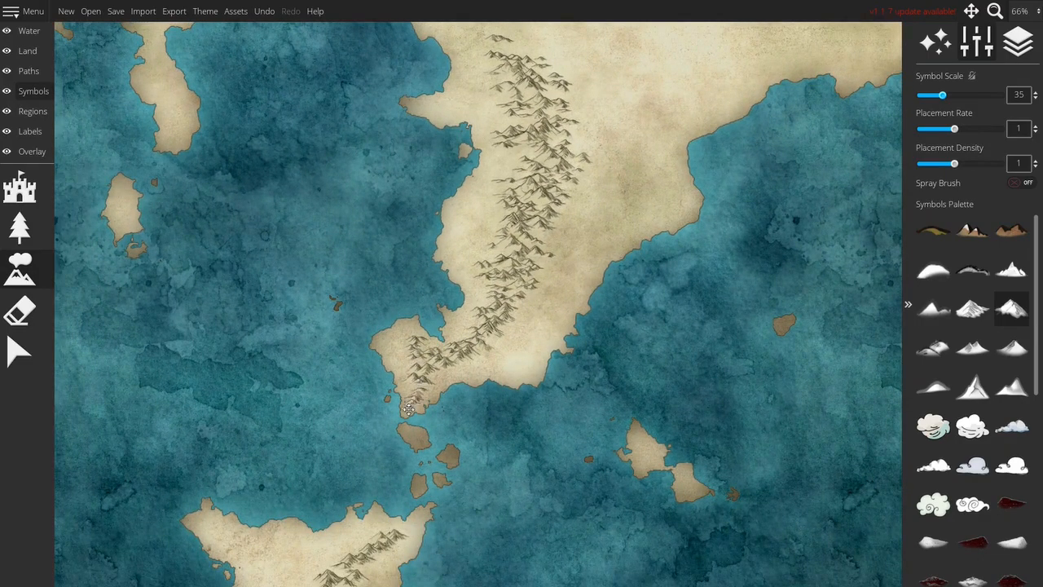
drag(500, 323, 576, 189)
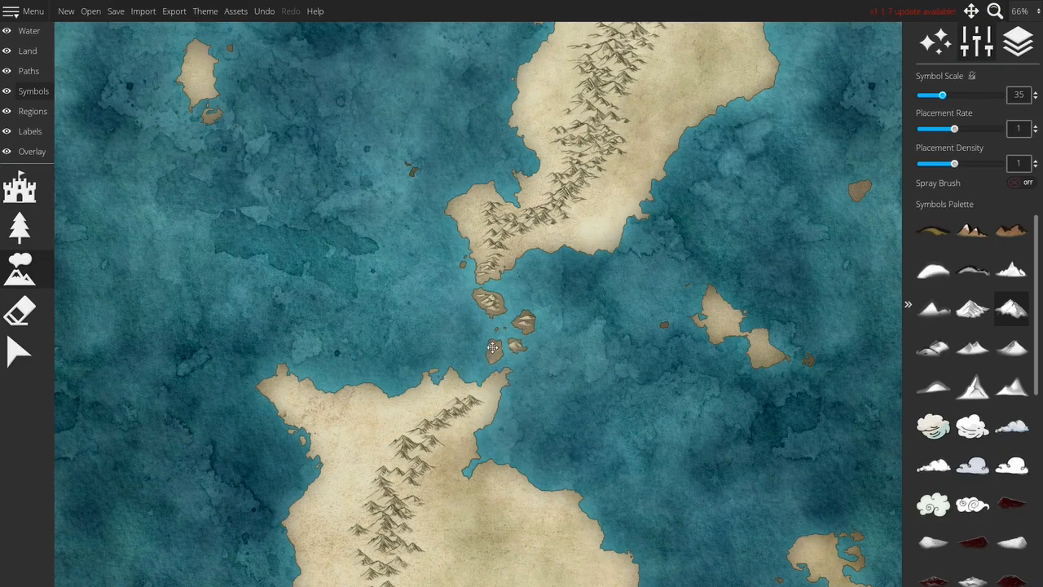
Extend the southern continent's mountain range to its northern tip and fill out its interior with mountain symbols at scale 35
mouse_move(509, 368)
mouse_down()
mouse_move(511, 255)
mouse_move(485, 275)
mouse_move(458, 268)
mouse_move(484, 285)
mouse_move(440, 297)
mouse_move(432, 284)
mouse_move(369, 346)
mouse_move(454, 332)
mouse_move(445, 310)
mouse_move(422, 344)
mouse_move(429, 372)
mouse_move(415, 406)
mouse_move(388, 345)
mouse_move(382, 411)
mouse_up()
mouse_move(389, 386)
mouse_down()
mouse_move(405, 345)
mouse_move(466, 277)
mouse_move(424, 326)
mouse_move(438, 379)
mouse_move(432, 412)
mouse_move(479, 461)
mouse_move(519, 459)
mouse_move(525, 440)
mouse_move(475, 398)
mouse_move(499, 311)
mouse_move(476, 318)
mouse_up()
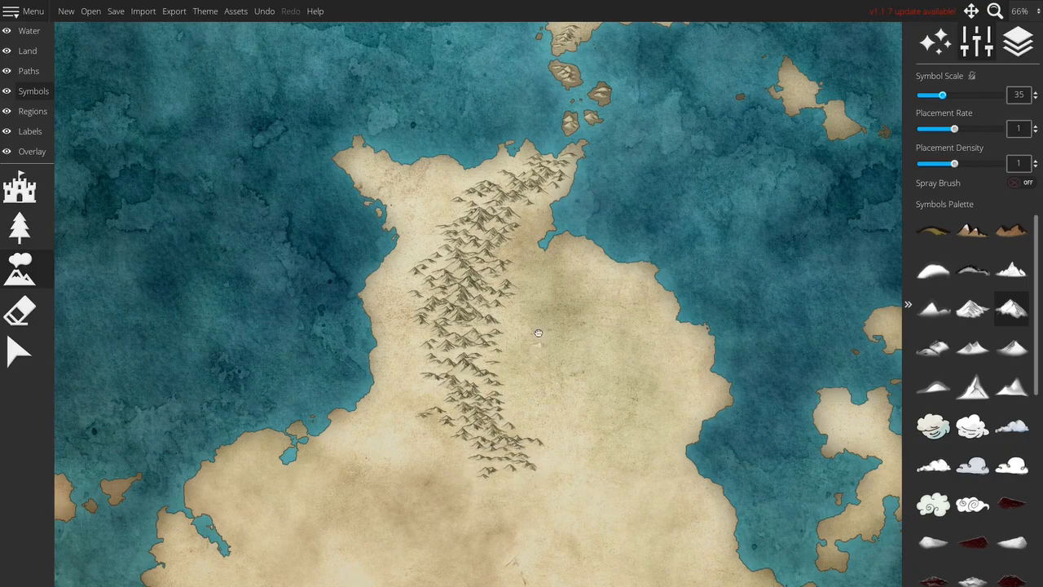
drag(536, 367, 533, 199)
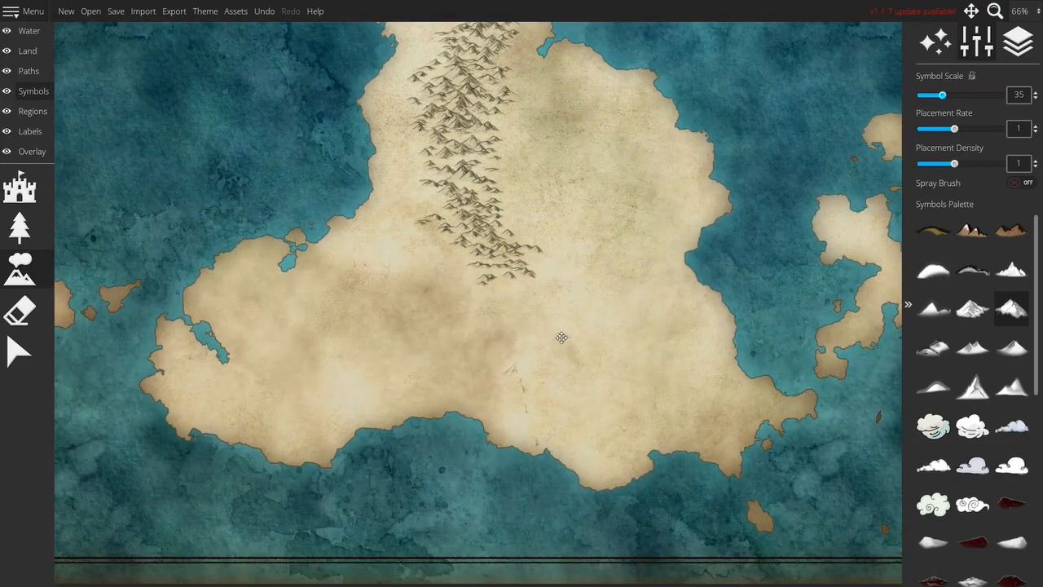
mouse_move(561, 321)
mouse_down()
mouse_move(597, 307)
mouse_move(572, 349)
mouse_move(620, 401)
mouse_move(624, 454)
mouse_up()
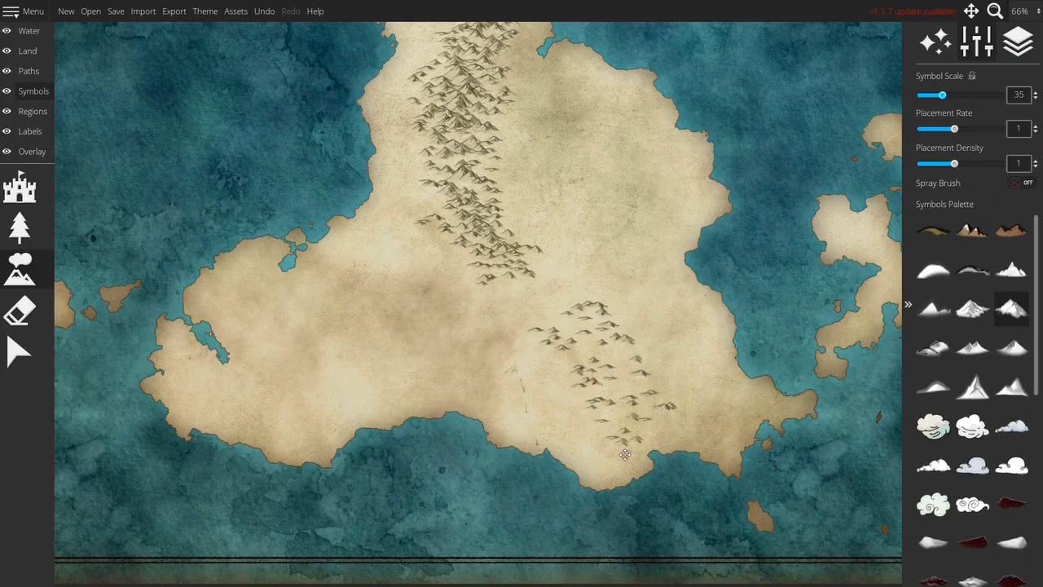
key(ctrl+z)
drag(580, 197, 565, 400)
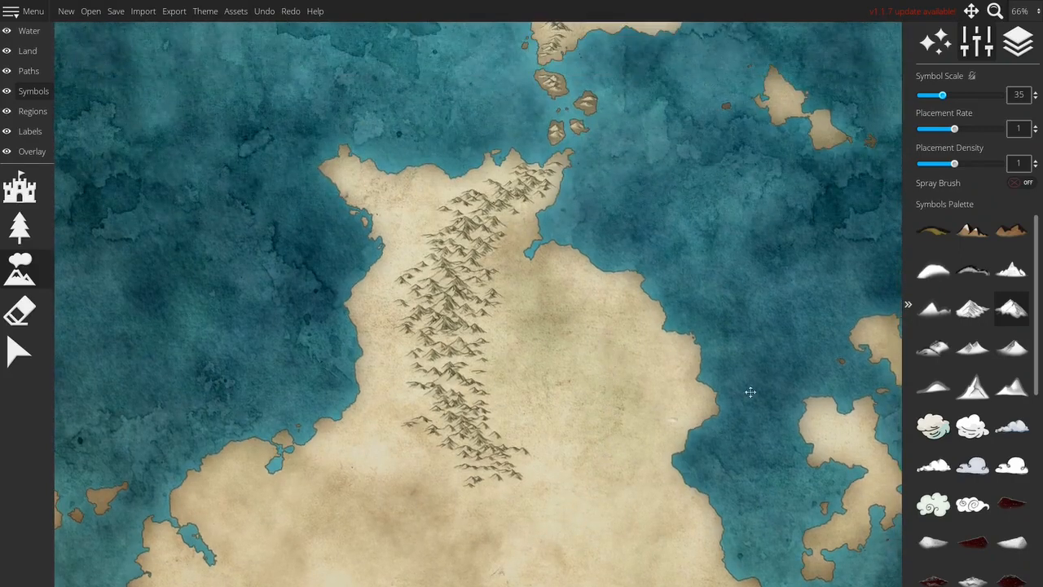
Scatter small hill symbols at scale 35 around the mountain range on the northern continent's southern peninsula
click(934, 351)
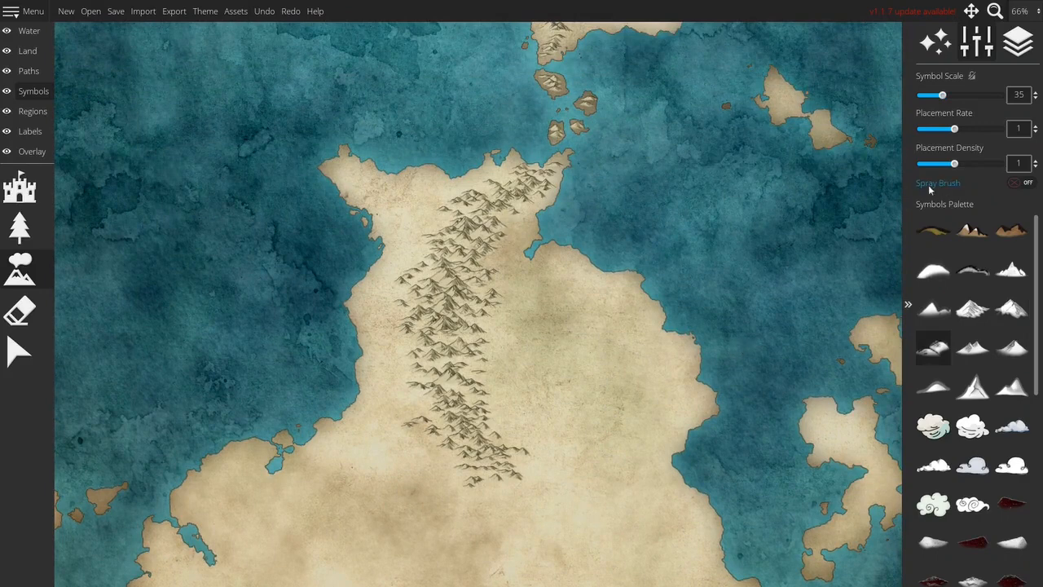
drag(548, 363, 549, 298)
mouse_move(495, 415)
mouse_down()
mouse_move(504, 428)
mouse_move(422, 397)
mouse_move(429, 350)
mouse_move(397, 222)
mouse_up()
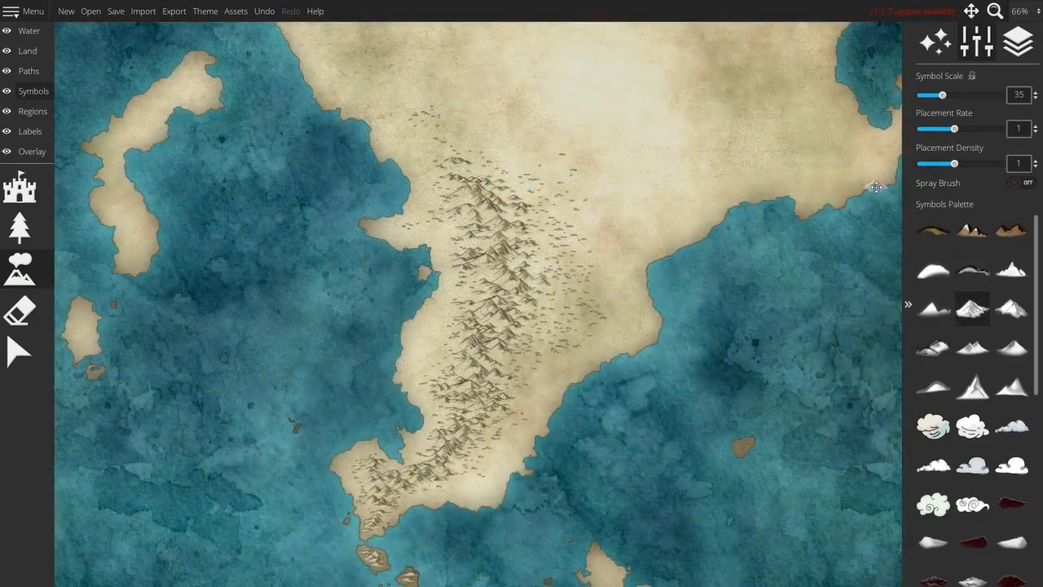
Paint rugged mountain symbols on the northeastern island at scale 35, and add larger ones at scale 50
scroll(876, 188, down, 6)
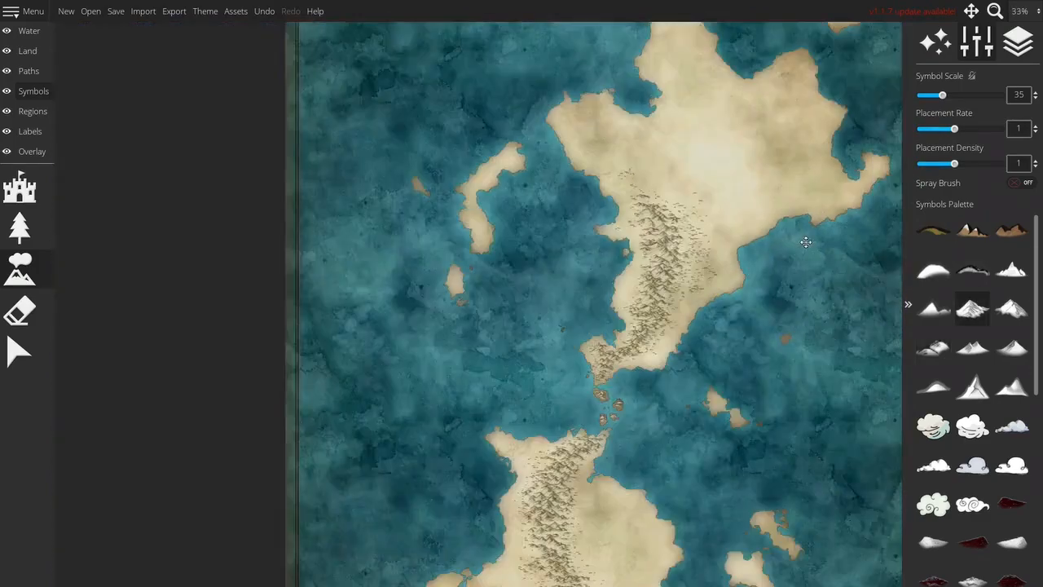
scroll(836, 118, up, 5)
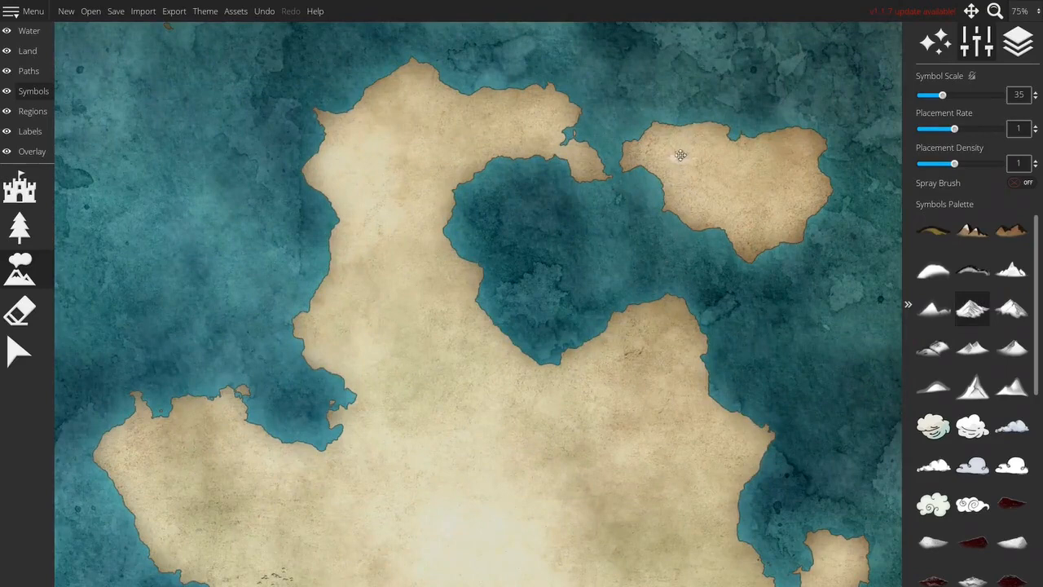
mouse_move(699, 163)
mouse_down()
mouse_move(745, 170)
mouse_move(750, 204)
mouse_move(705, 191)
mouse_move(775, 172)
mouse_move(817, 205)
mouse_up()
drag(943, 96, 950, 99)
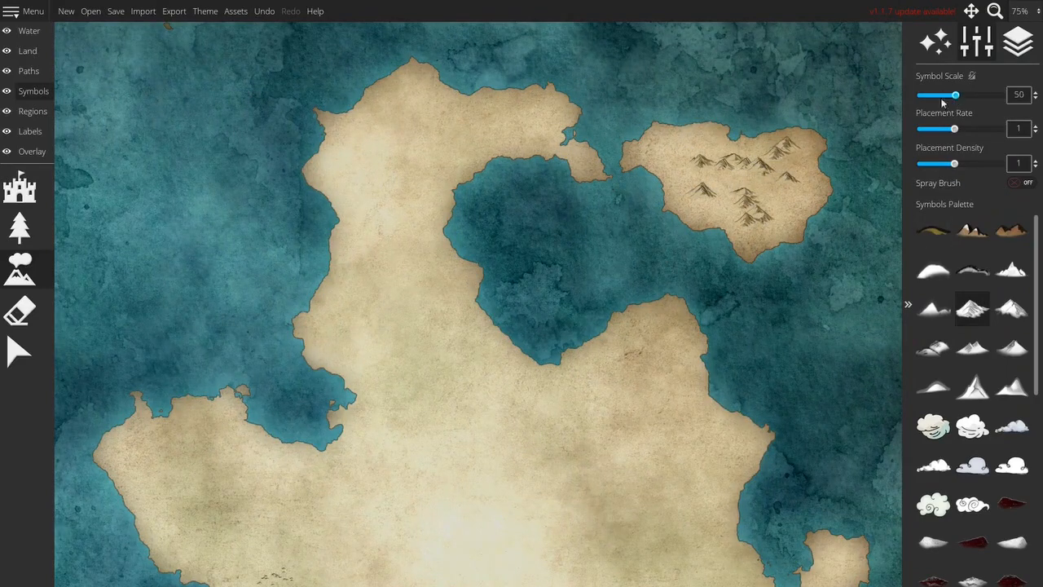
mouse_move(710, 187)
mouse_down()
mouse_move(720, 168)
mouse_move(778, 187)
mouse_move(751, 179)
mouse_move(753, 157)
mouse_up()
Fill the gaps on the northeastern island with a different mountain symbol at scale 35 and small hills
click(1011, 308)
drag(960, 95, 936, 99)
mouse_move(720, 144)
mouse_down()
mouse_move(692, 153)
mouse_move(692, 174)
mouse_move(732, 187)
mouse_move(744, 231)
mouse_move(764, 233)
mouse_move(796, 196)
mouse_move(791, 176)
mouse_move(775, 172)
mouse_move(799, 144)
mouse_move(729, 151)
mouse_move(703, 130)
mouse_move(660, 159)
mouse_move(646, 152)
mouse_move(674, 147)
mouse_move(692, 170)
mouse_move(693, 208)
mouse_move(705, 209)
mouse_move(726, 175)
mouse_move(725, 210)
mouse_move(750, 225)
mouse_move(796, 201)
mouse_move(799, 188)
mouse_move(734, 180)
mouse_move(777, 166)
mouse_up()
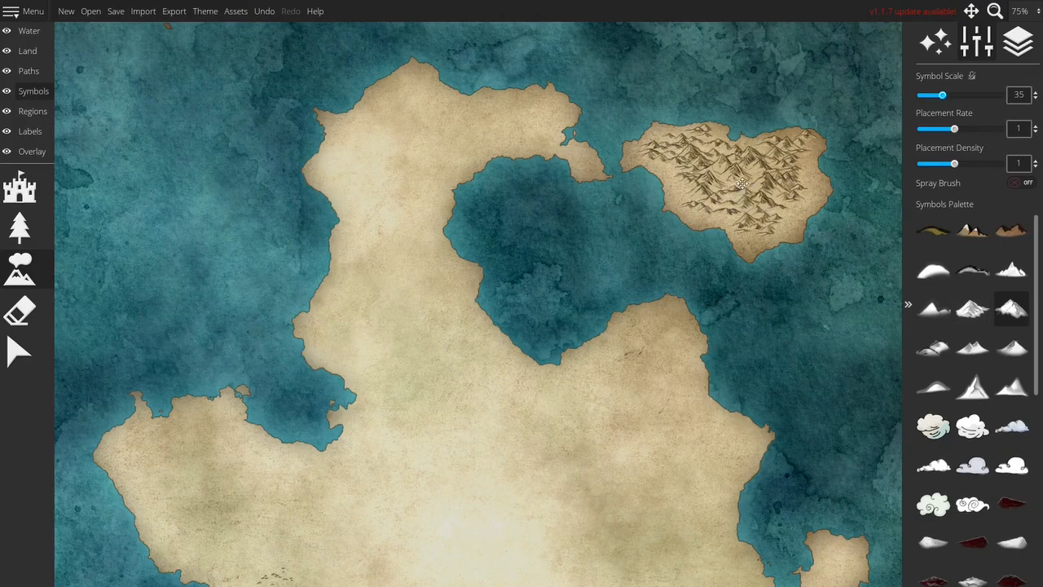
click(933, 348)
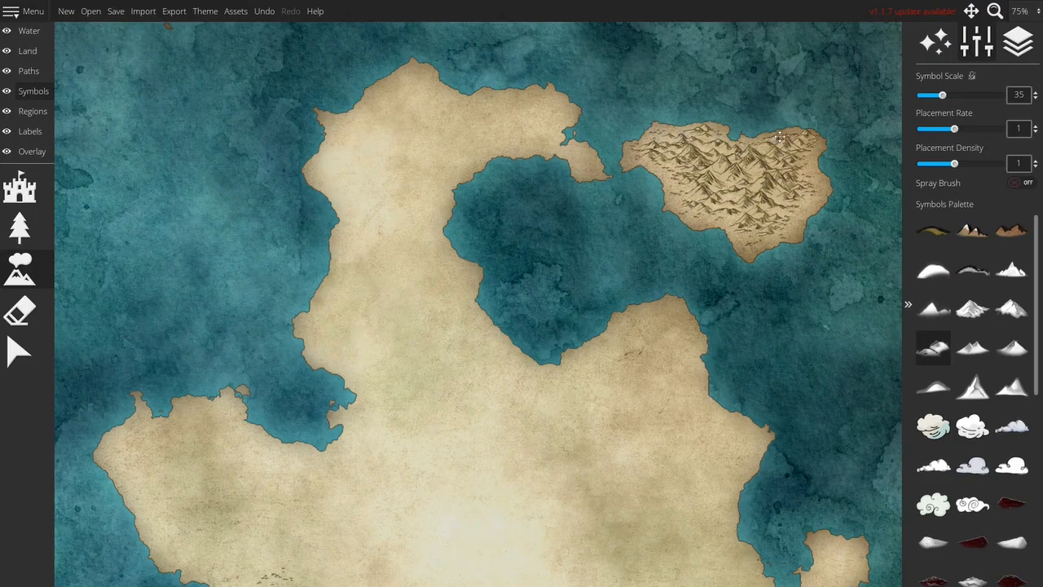
Paint mountain symbols at scale 35 along the northern continent's far northern arm, from its eastern tip westward
click(1011, 308)
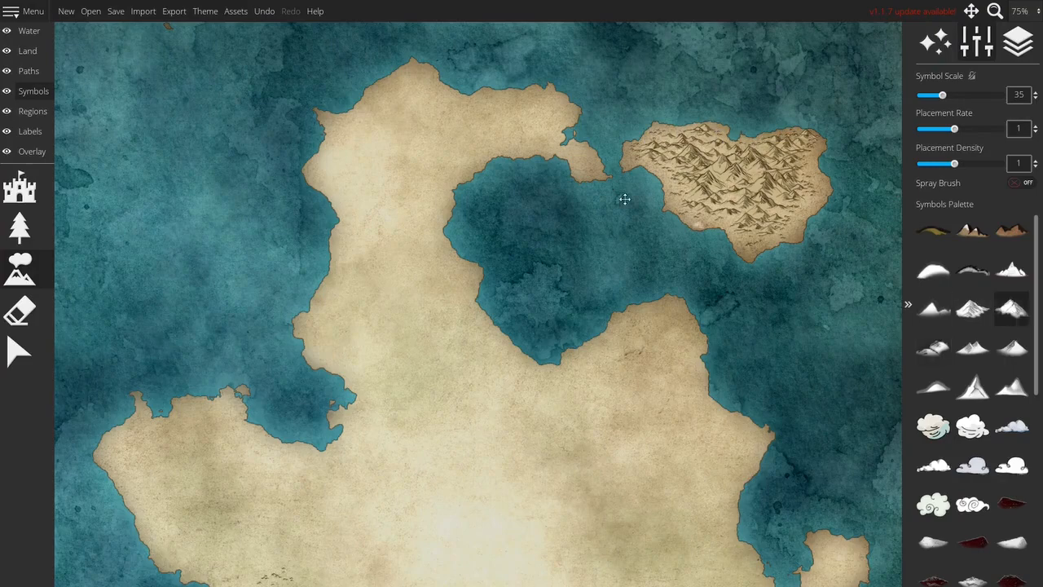
click(548, 147)
click(537, 139)
click(548, 130)
mouse_move(551, 114)
mouse_down()
mouse_move(461, 115)
mouse_move(477, 135)
mouse_move(446, 168)
mouse_move(412, 154)
mouse_move(444, 126)
mouse_move(424, 102)
mouse_move(419, 123)
mouse_up()
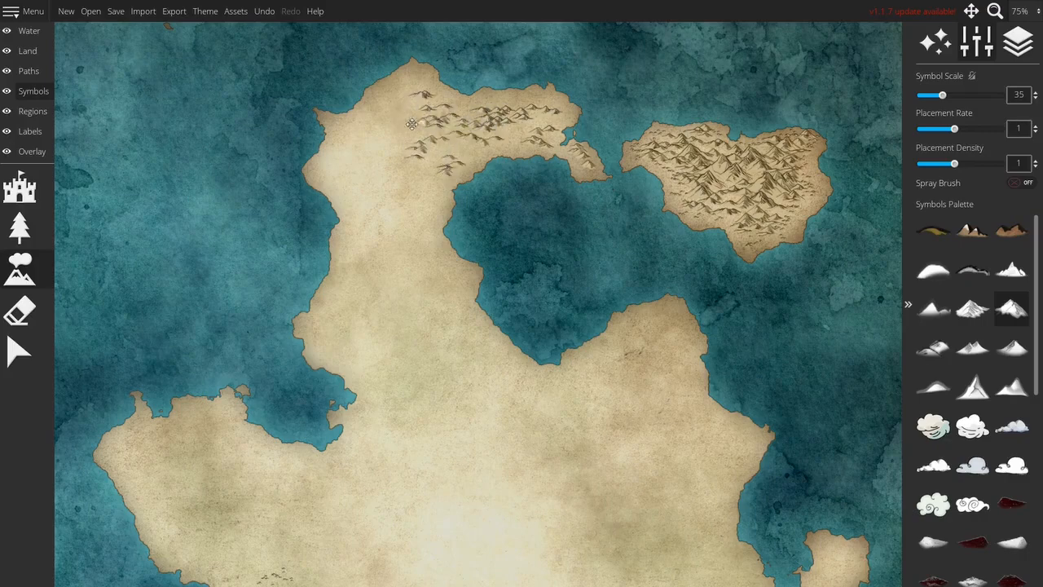
Thicken the northern arm's range with rugged mountain symbols and surround it with small hills
click(973, 308)
mouse_move(468, 118)
mouse_down()
mouse_move(506, 116)
mouse_move(457, 119)
mouse_move(530, 130)
mouse_move(438, 121)
mouse_move(407, 159)
mouse_move(469, 170)
mouse_up()
click(934, 348)
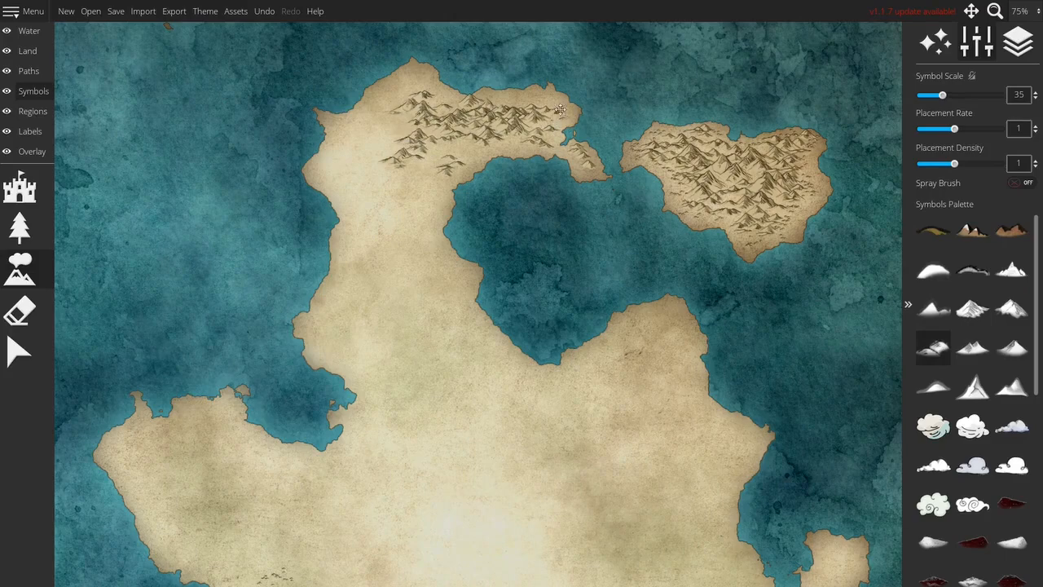
mouse_move(414, 104)
mouse_down()
mouse_move(388, 188)
mouse_move(448, 137)
mouse_up()
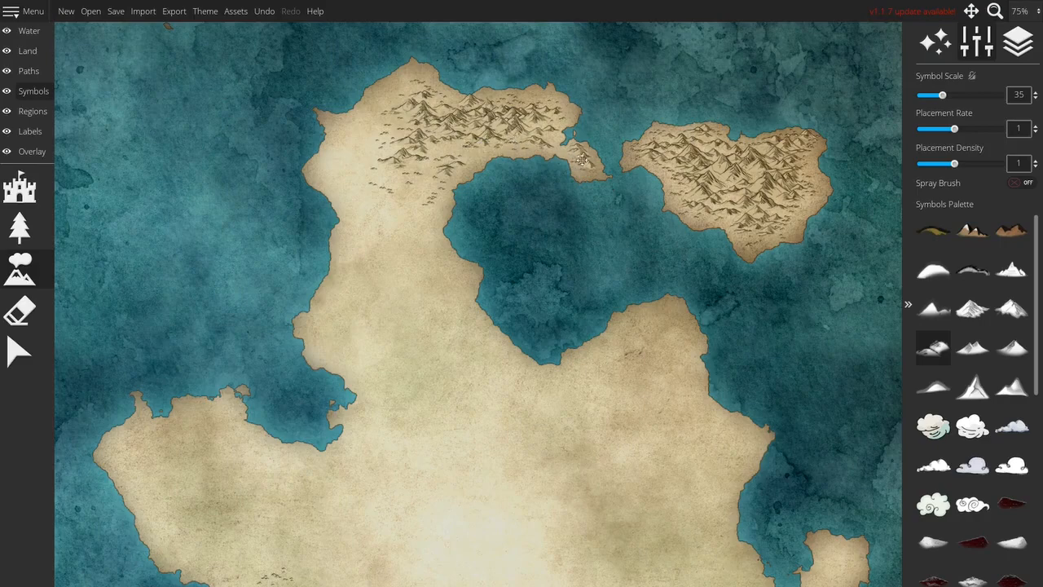
mouse_move(369, 135)
mouse_down()
mouse_move(404, 81)
mouse_move(449, 140)
mouse_up()
Place scattered mountain symbols at scale 35 across the northern continent's northeastern region and down its eastern side
drag(502, 357, 470, 225)
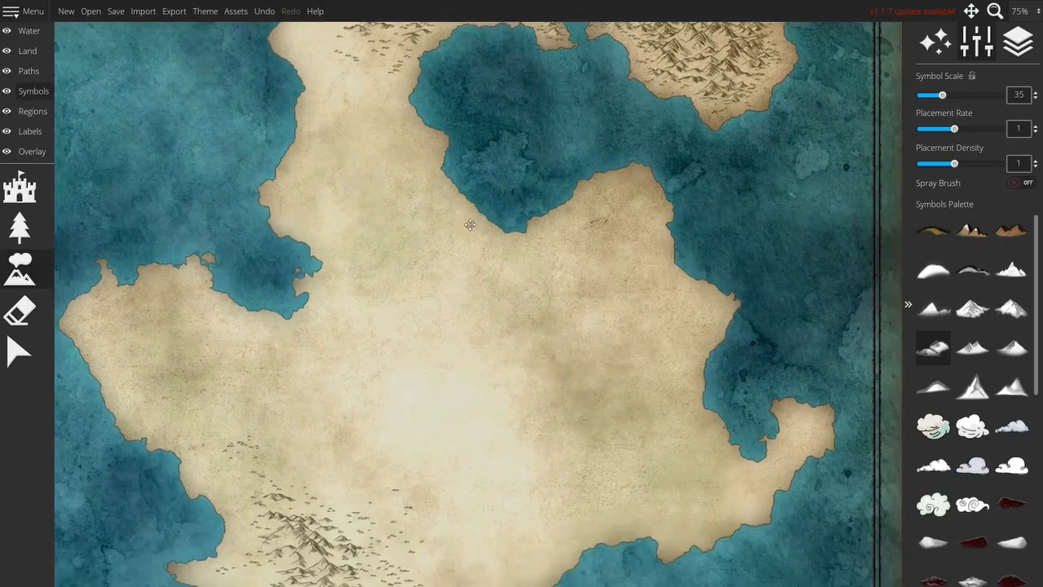
click(1011, 308)
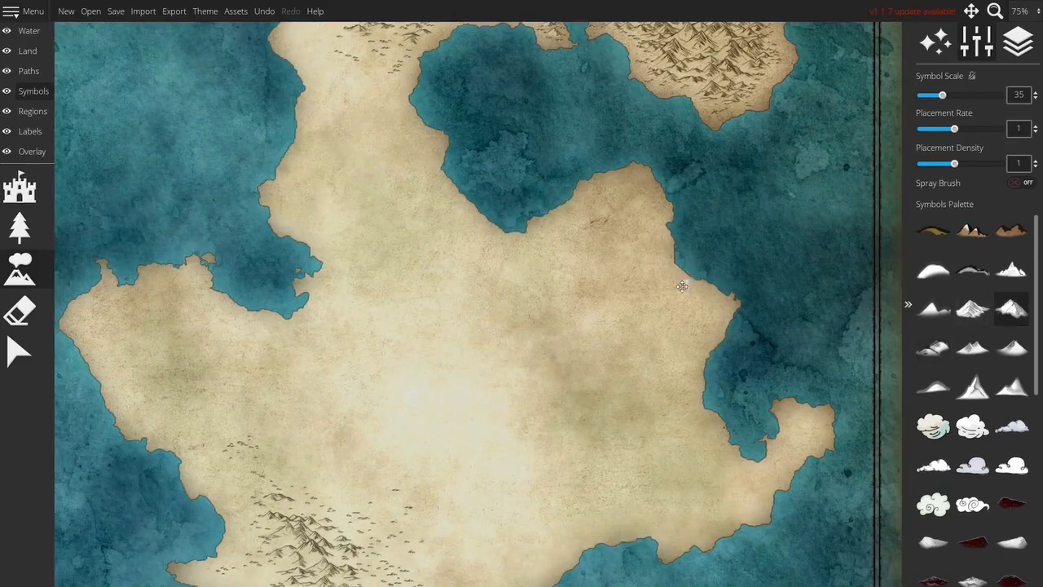
mouse_move(598, 246)
mouse_down()
mouse_move(574, 261)
mouse_move(664, 297)
mouse_move(631, 335)
mouse_move(661, 291)
mouse_move(618, 207)
mouse_move(624, 196)
mouse_move(630, 237)
mouse_up()
drag(541, 254, 481, 247)
click(555, 227)
click(595, 300)
click(562, 323)
click(533, 283)
click(701, 316)
click(703, 324)
click(677, 356)
click(668, 373)
click(677, 404)
click(635, 401)
click(642, 375)
Add rugged mountain symbols among the northeastern region's scattered mountains
click(971, 309)
click(605, 267)
click(632, 281)
click(644, 285)
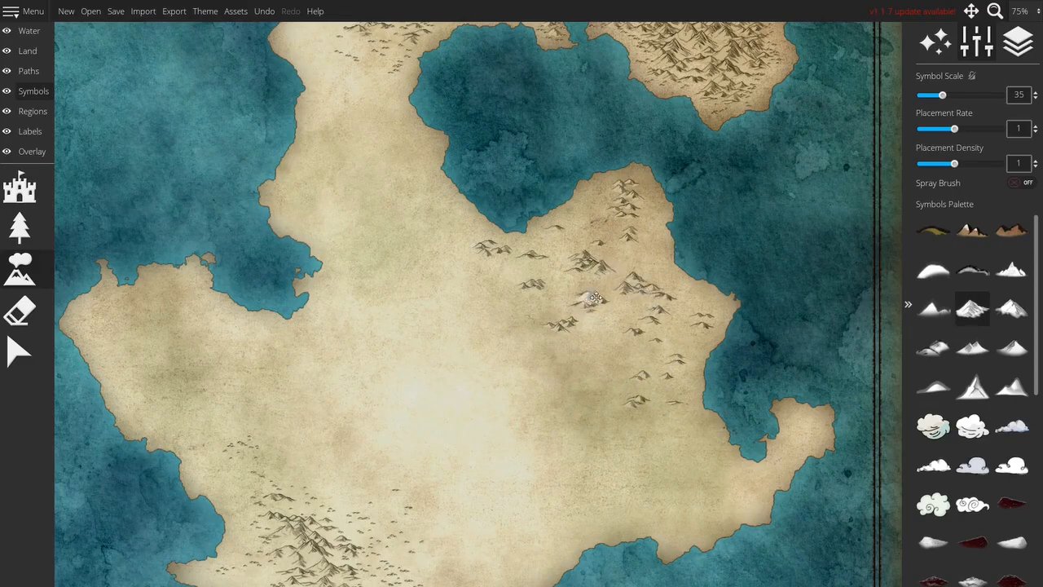
click(617, 217)
click(559, 316)
click(530, 292)
Surround the northeastern region's mountains with small hill symbols down to the eastern coast
click(933, 348)
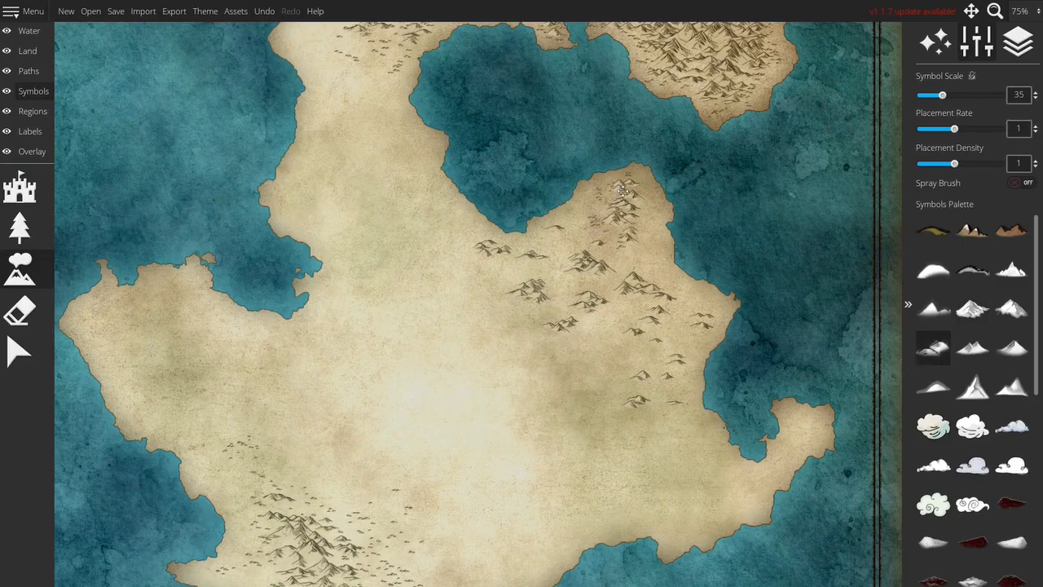
click(476, 243)
click(529, 320)
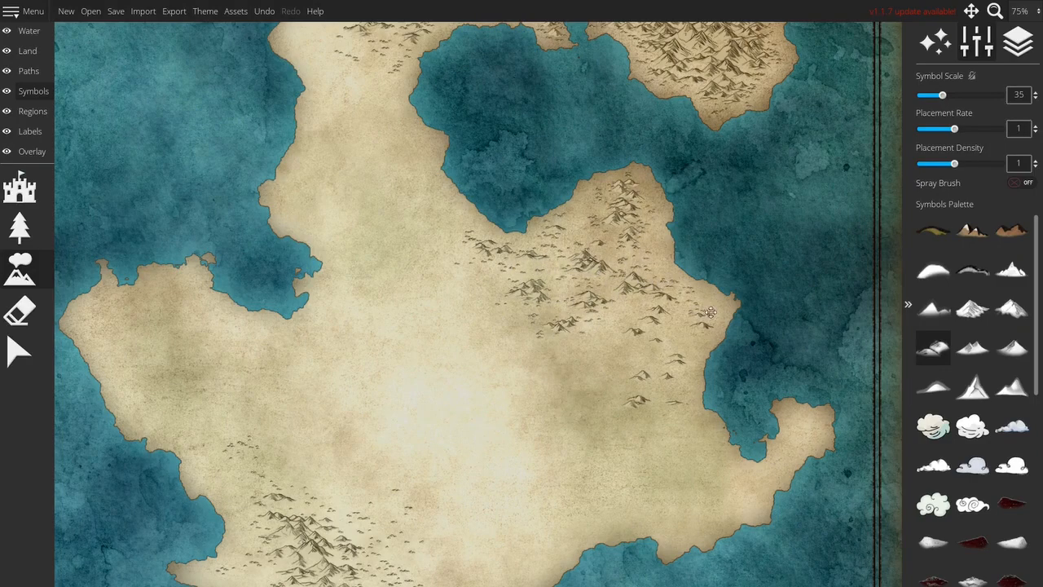
mouse_move(634, 328)
mouse_down()
mouse_move(625, 353)
mouse_move(652, 347)
mouse_move(672, 367)
mouse_move(628, 388)
mouse_move(644, 392)
mouse_move(626, 431)
mouse_move(669, 404)
mouse_up()
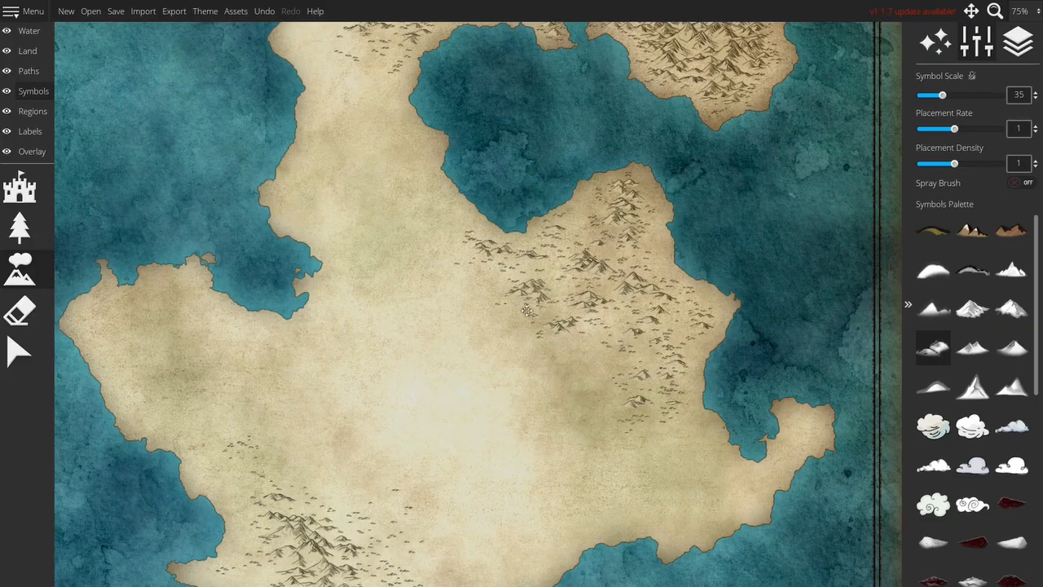
Build a mountain range on the northern continent's western headland using two mountain symbols and small hills at scale 35
drag(575, 436, 642, 234)
drag(627, 288, 655, 410)
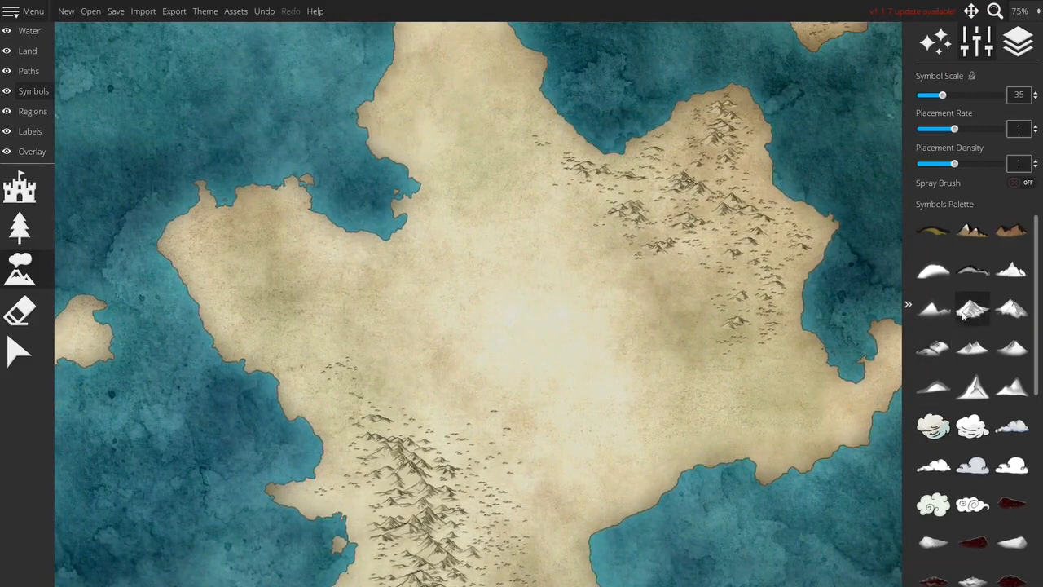
click(1011, 308)
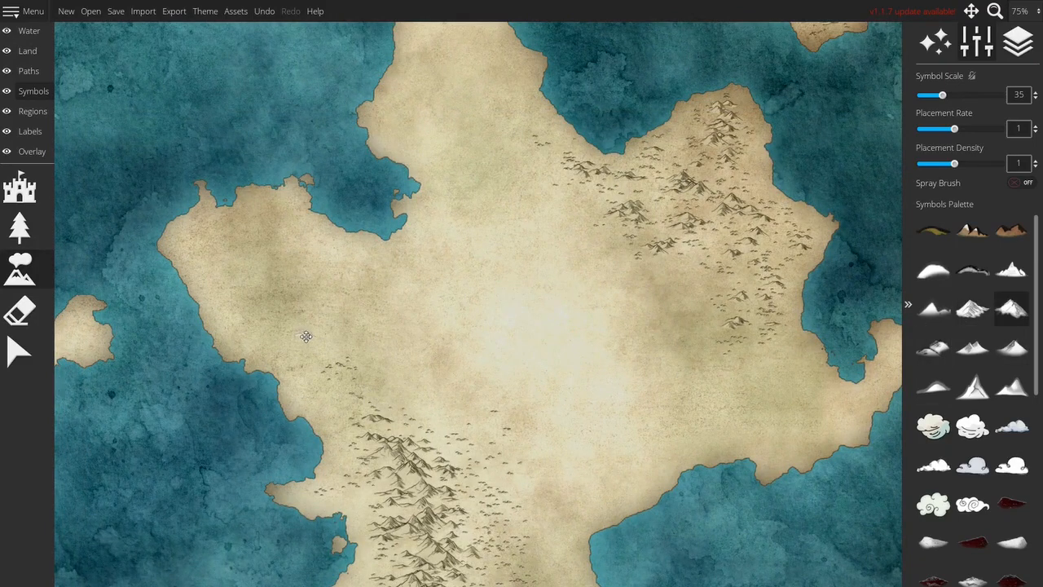
mouse_move(322, 349)
mouse_down()
mouse_move(278, 323)
mouse_move(279, 306)
mouse_move(291, 303)
mouse_move(359, 353)
mouse_move(317, 426)
mouse_move(263, 281)
mouse_move(291, 288)
mouse_move(256, 296)
mouse_move(240, 260)
mouse_move(219, 256)
mouse_move(225, 296)
mouse_move(222, 263)
mouse_move(259, 249)
mouse_move(273, 256)
mouse_move(243, 231)
mouse_move(250, 217)
mouse_move(222, 239)
mouse_move(219, 278)
mouse_move(275, 237)
mouse_move(288, 312)
mouse_move(316, 352)
mouse_up()
click(972, 308)
click(1011, 308)
click(934, 348)
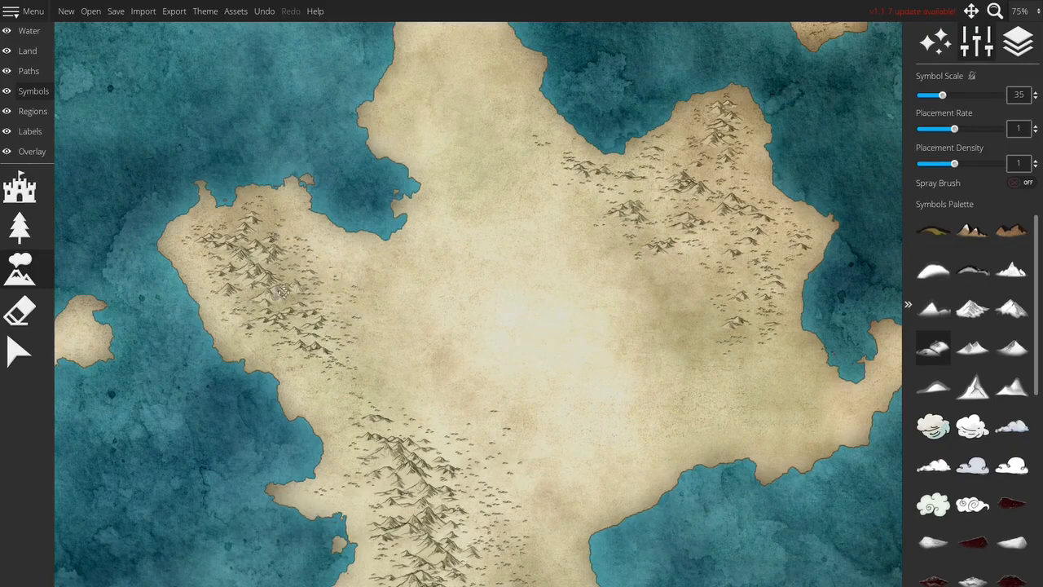
Lasso the small islet west of the long curved island and move it just off the western headland's northern tip
drag(222, 223, 398, 329)
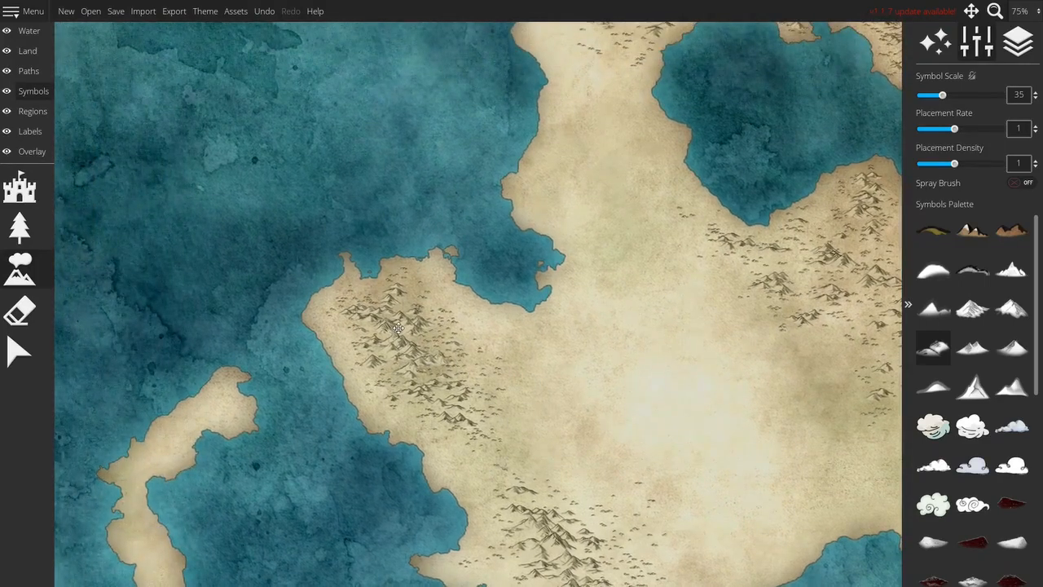
scroll(402, 304, down, 4)
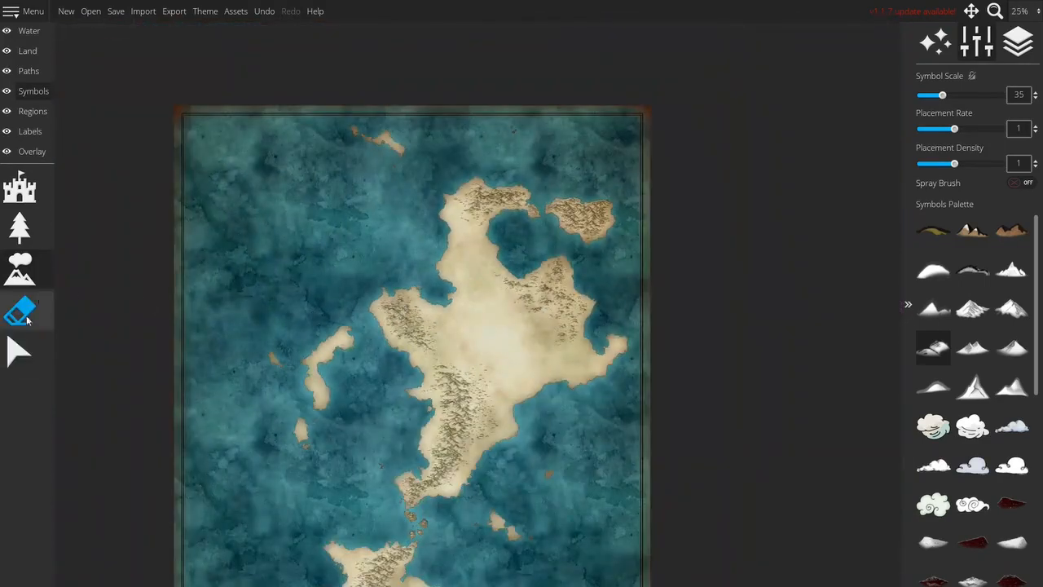
click(28, 50)
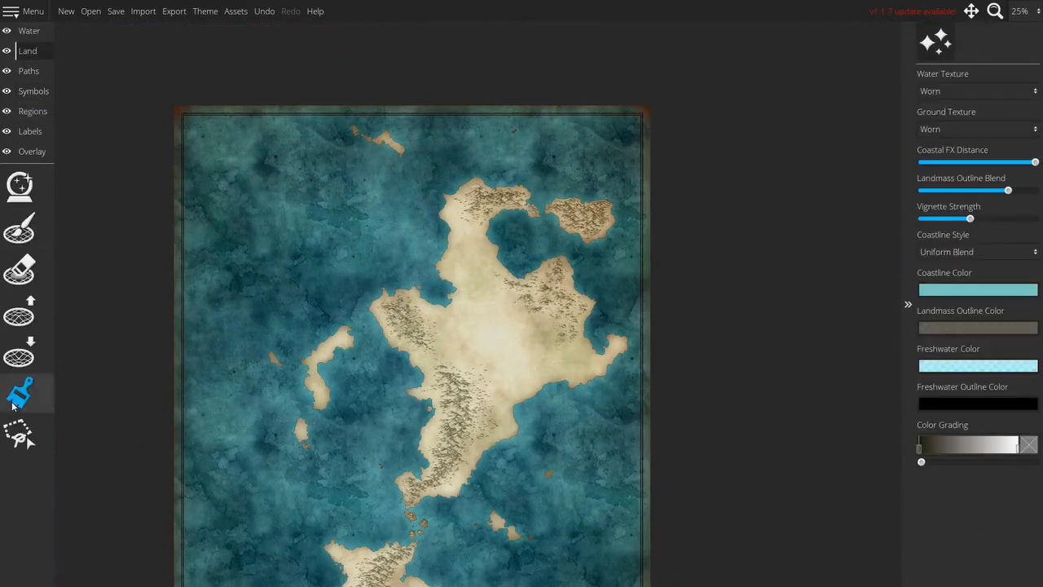
click(19, 433)
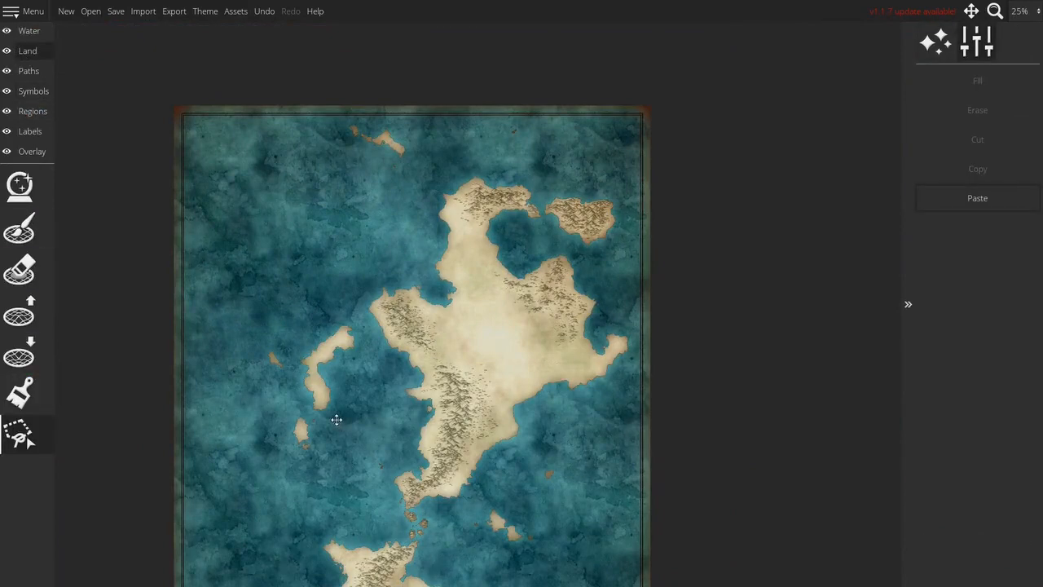
scroll(337, 419, up, 3)
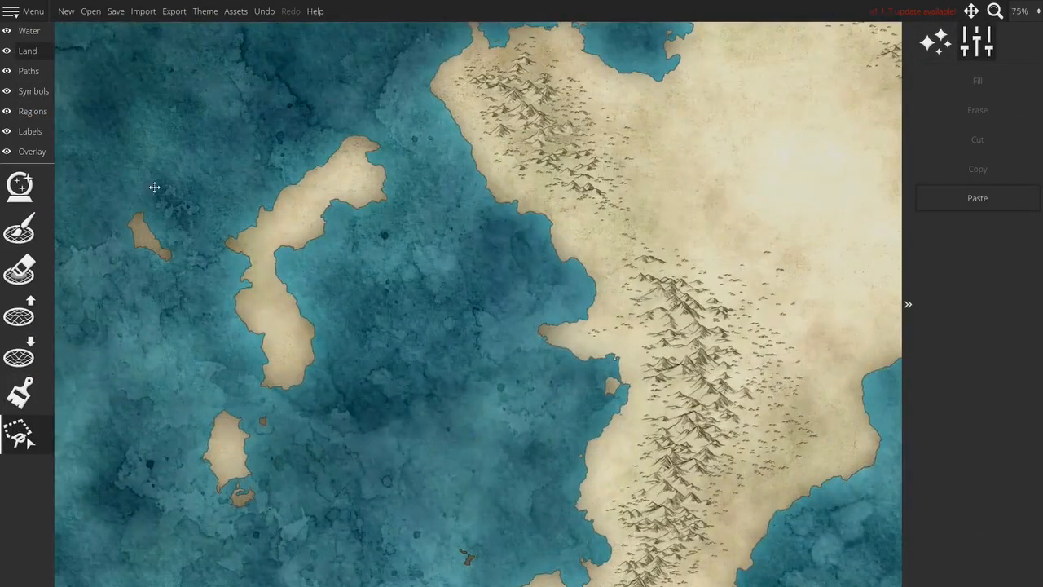
click(106, 227)
click(125, 275)
click(180, 275)
click(199, 220)
click(147, 187)
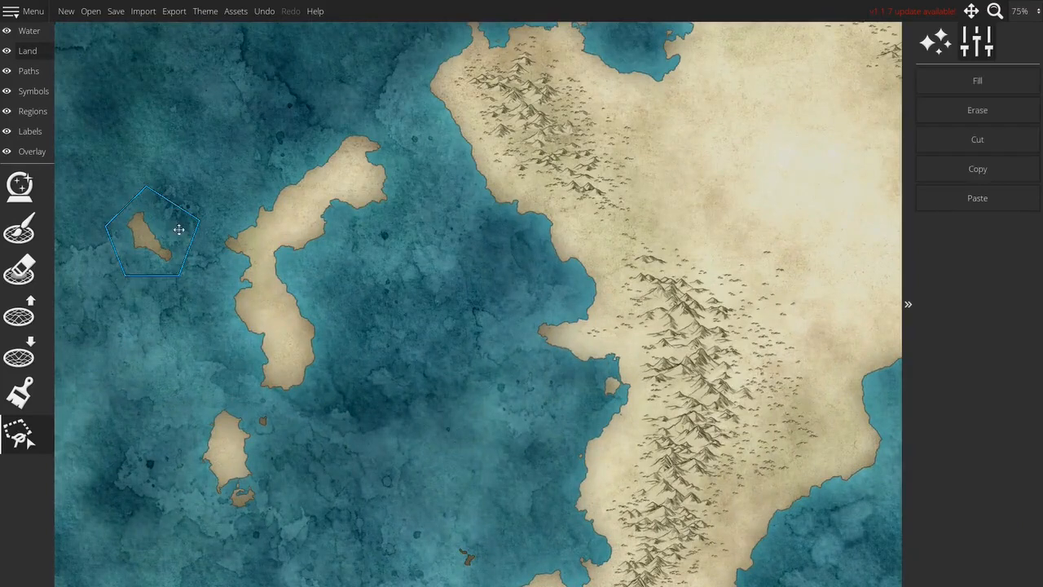
drag(218, 192, 412, 148)
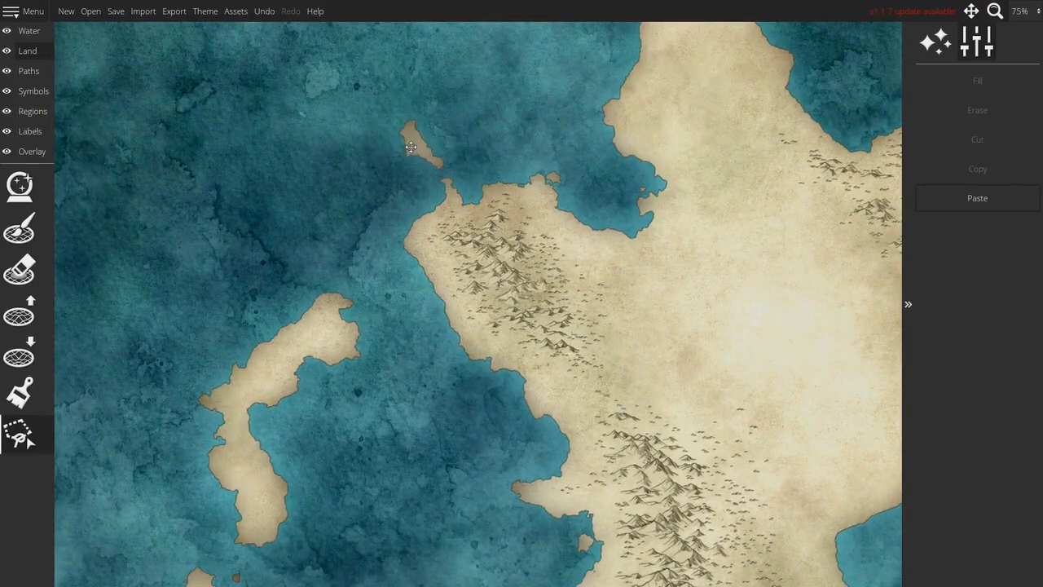
Scatter small hill symbols at scale 35 over the western headland's northern tip and the islet just off it
click(33, 90)
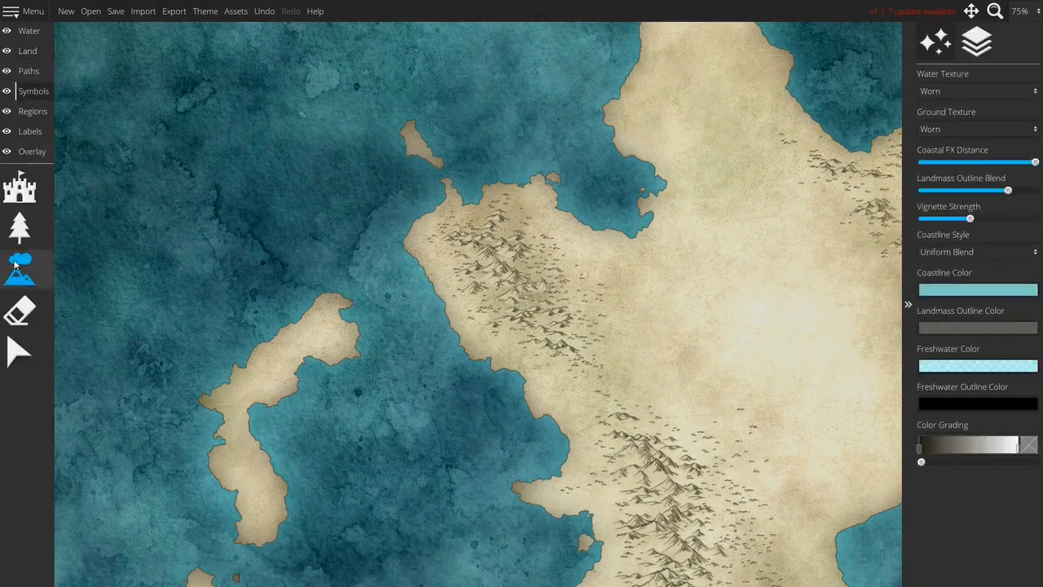
click(19, 269)
scroll(448, 194, up, 5)
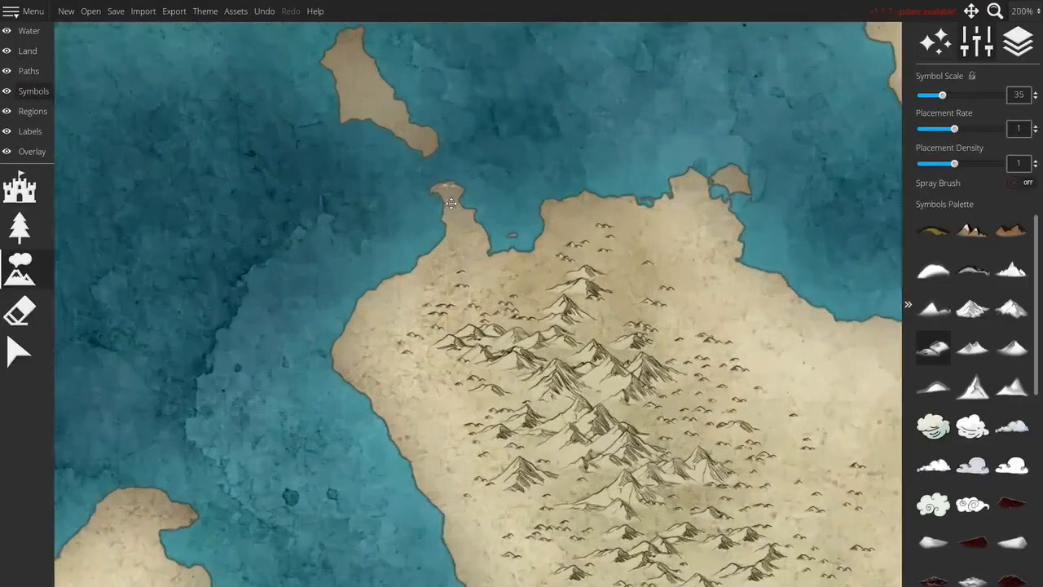
mouse_move(461, 235)
mouse_down()
mouse_move(463, 274)
mouse_move(511, 273)
mouse_move(501, 297)
mouse_move(453, 260)
mouse_move(399, 290)
mouse_up()
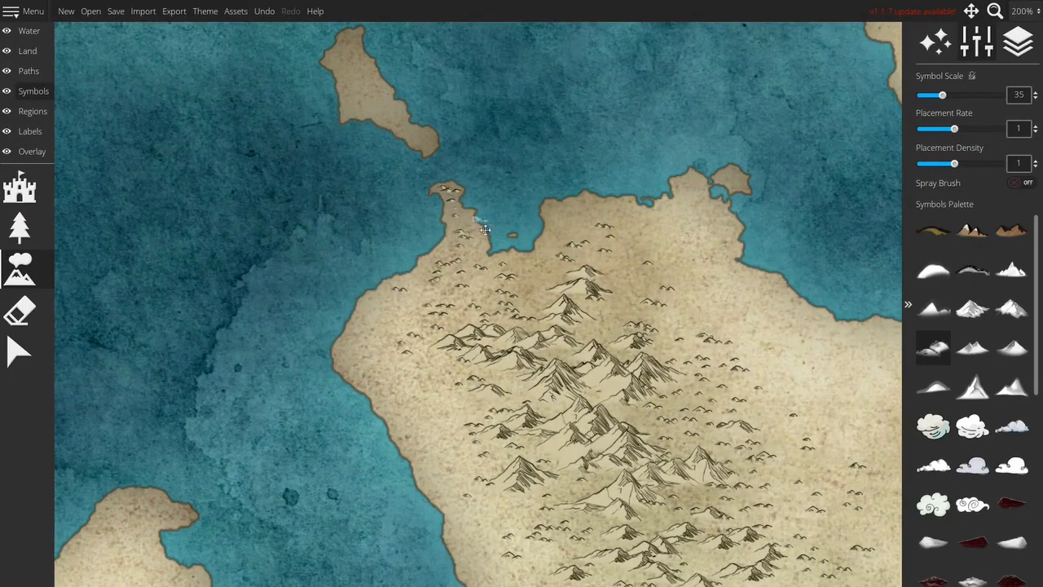
drag(431, 193, 478, 269)
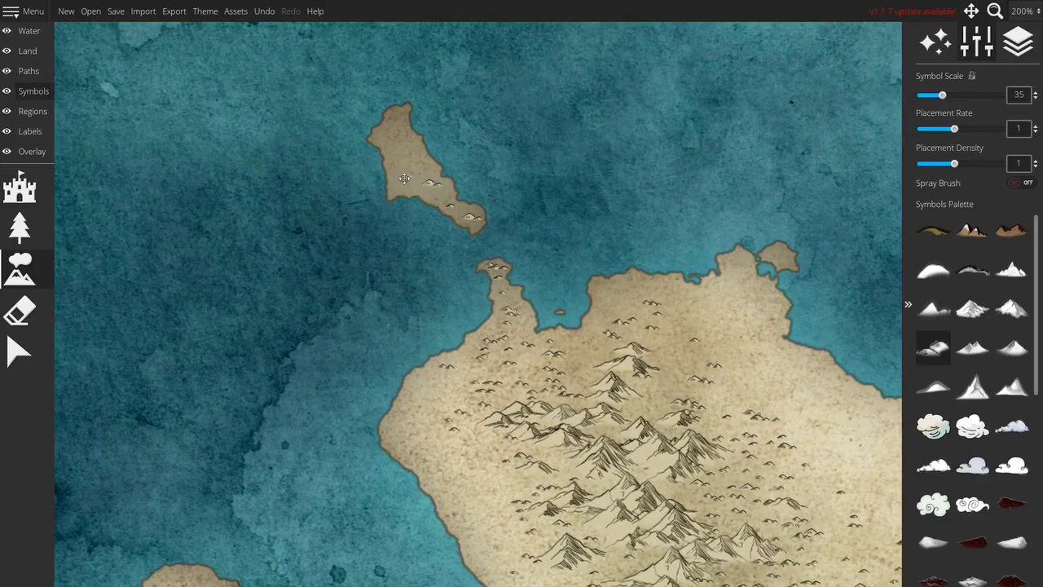
drag(407, 145, 423, 166)
Place mountain symbols around the narrow inlet at the southern continent's western end
scroll(392, 142, down, 5)
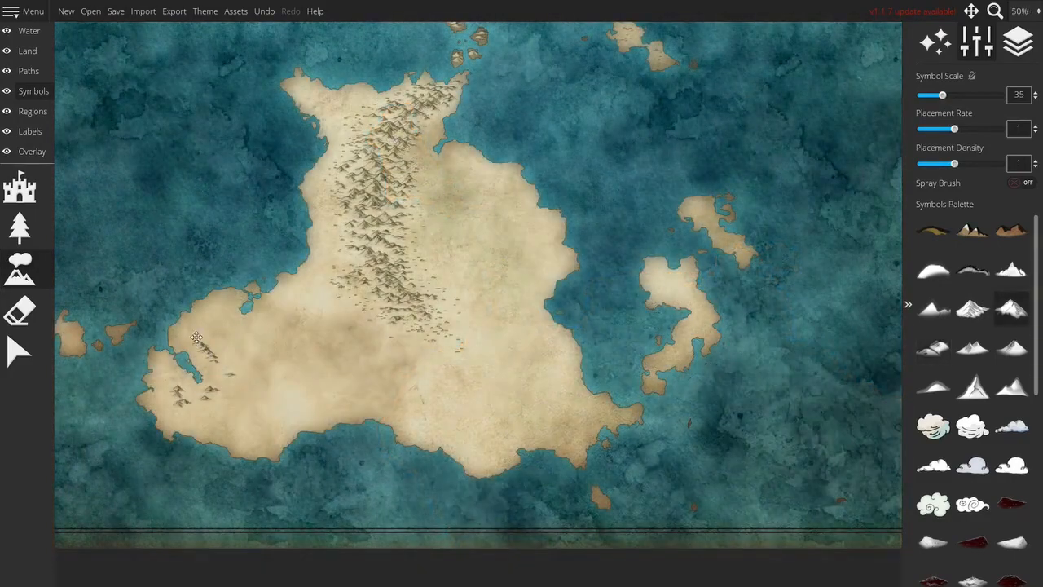
mouse_move(203, 326)
mouse_down()
mouse_move(220, 372)
mouse_move(178, 383)
mouse_up()
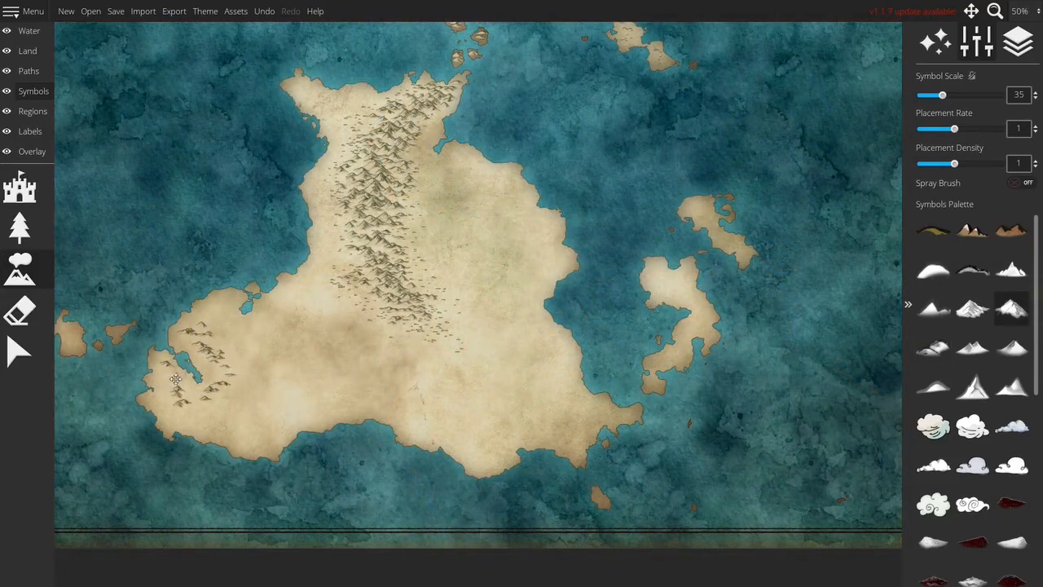
click(934, 347)
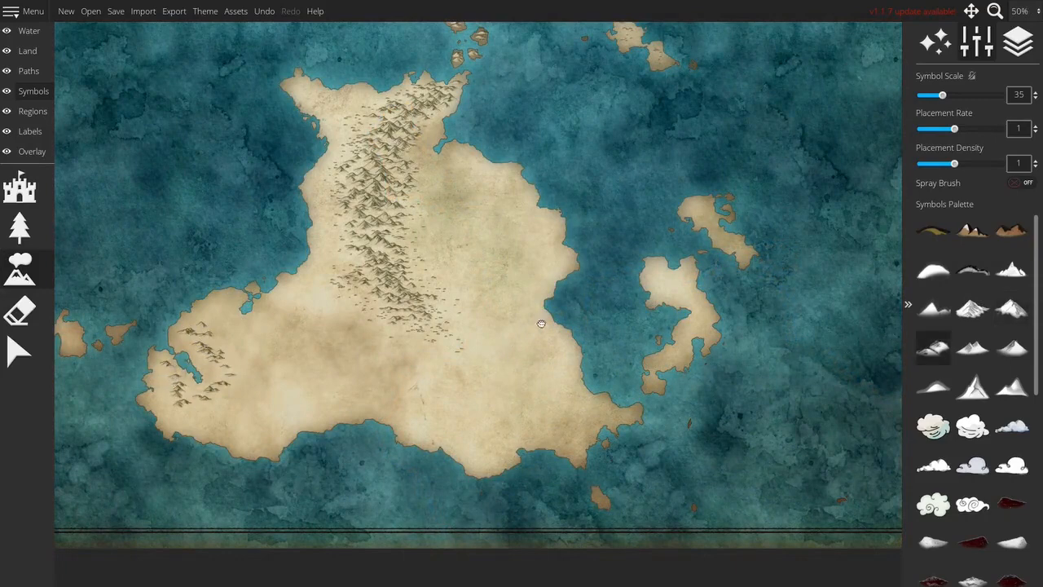
click(962, 318)
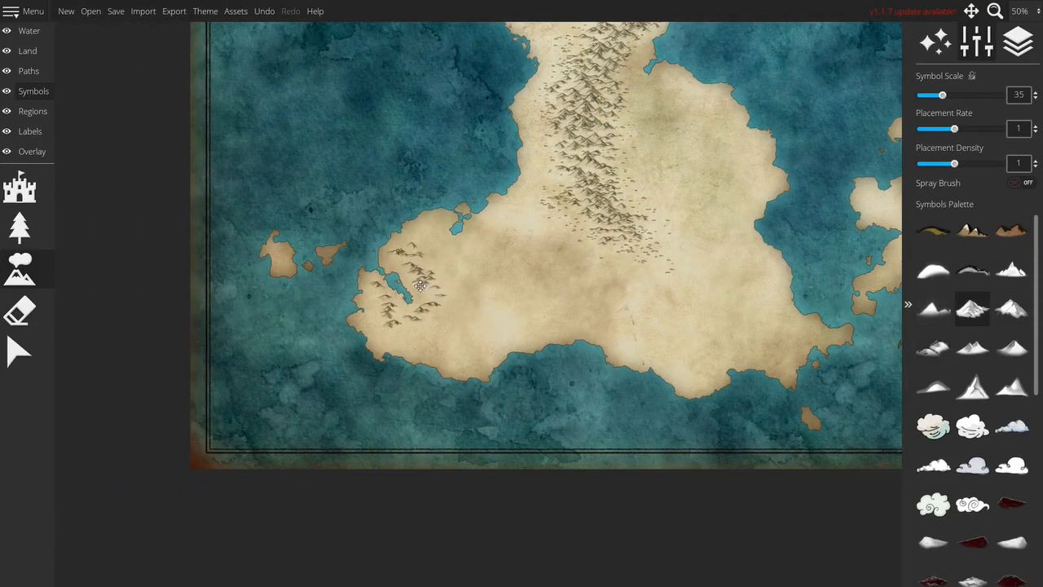
click(410, 310)
click(388, 308)
click(367, 294)
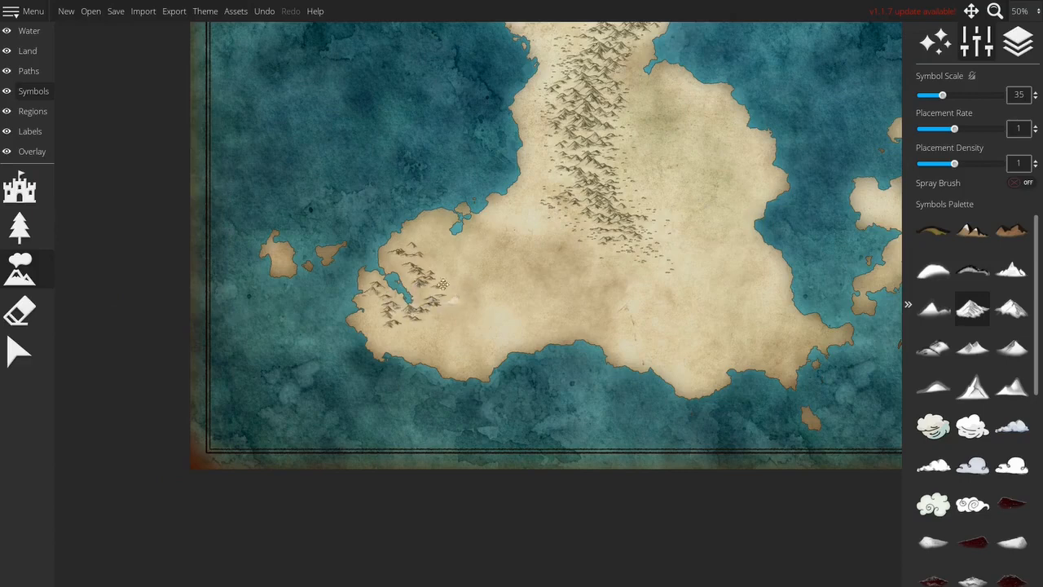
Undo the last mountain west of the inlet and re-place it until a suitable variant stands there
key(ctrl+z)
click(379, 296)
key(ctrl+z)
click(379, 294)
key(ctrl+z)
click(379, 294)
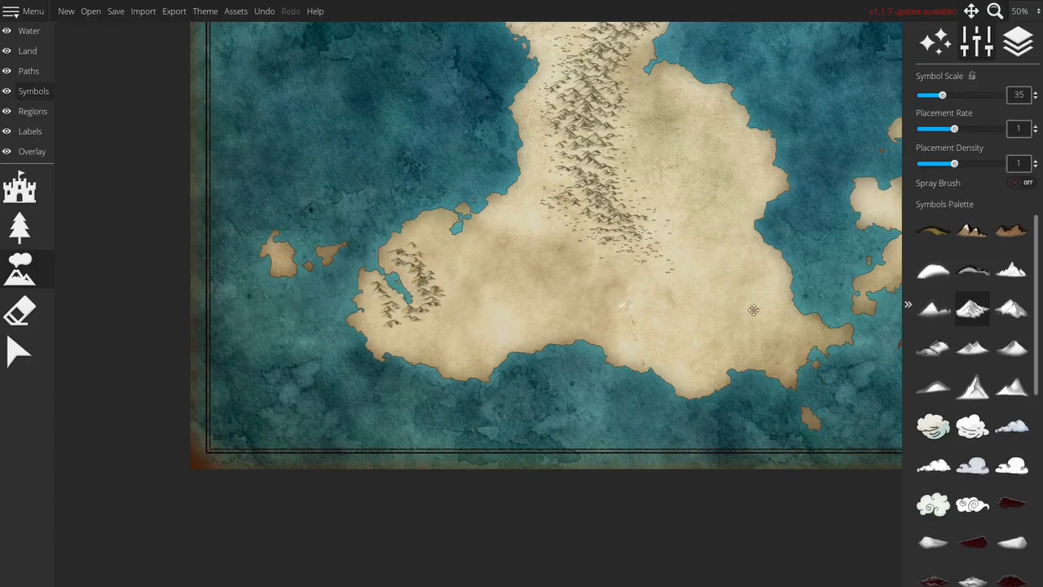
Surround the mountains on both sides of the western inlet with small hill symbols
click(932, 348)
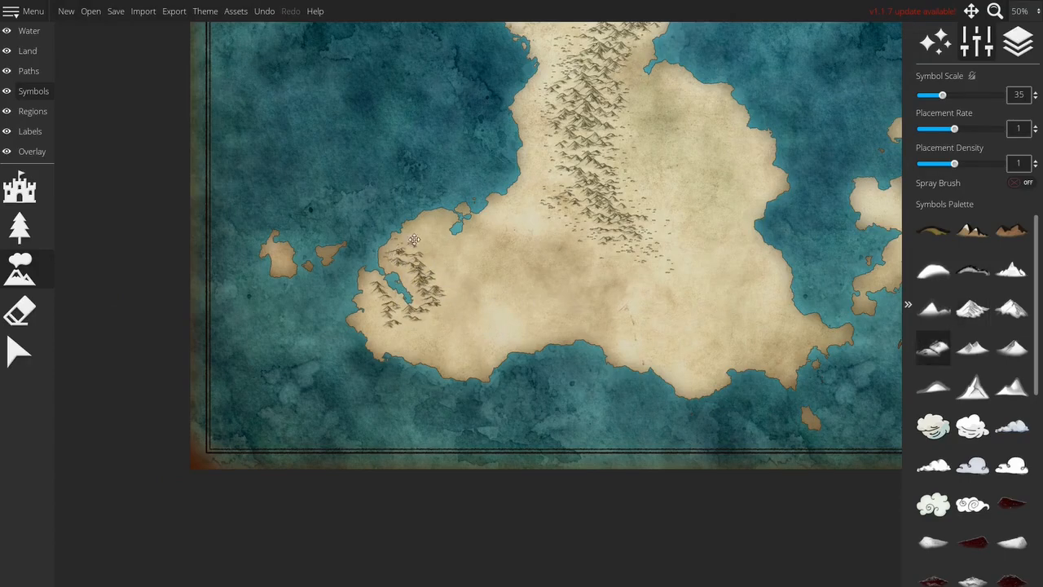
drag(419, 253, 454, 306)
drag(369, 288, 362, 320)
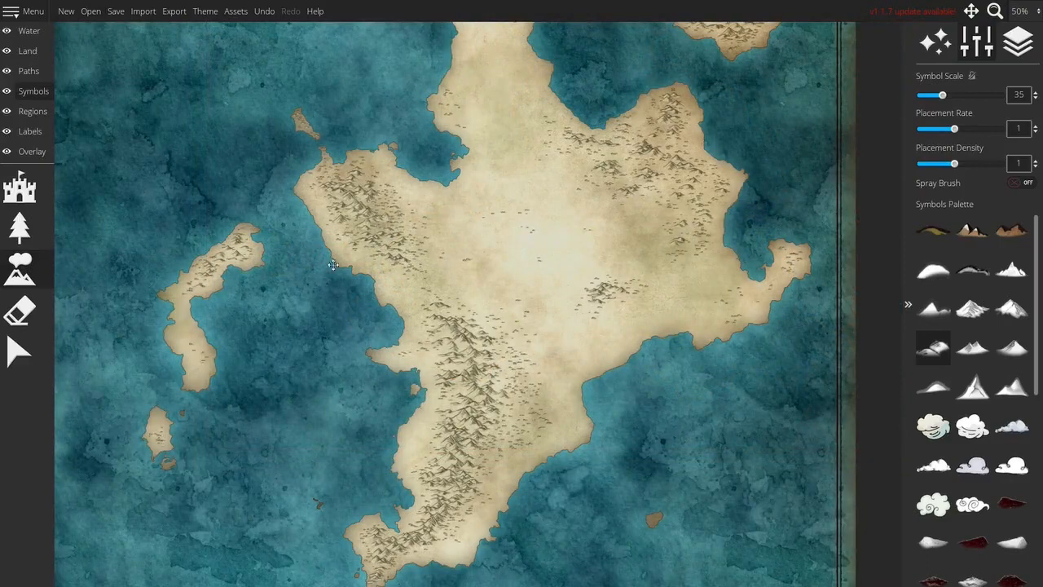
Save the map with its finished mountain ranges
drag(494, 66, 489, 264)
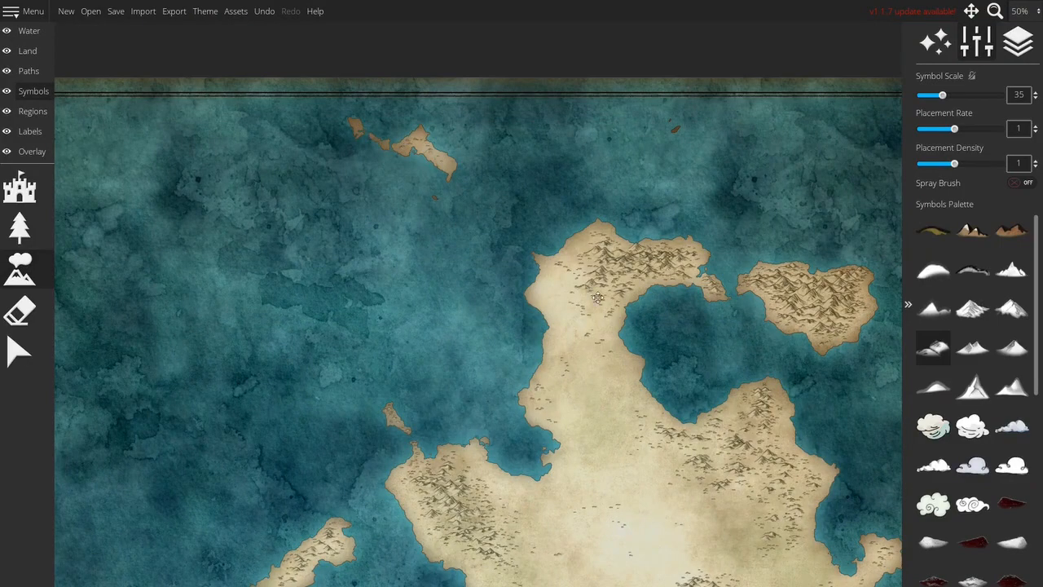
scroll(597, 298, down, 3)
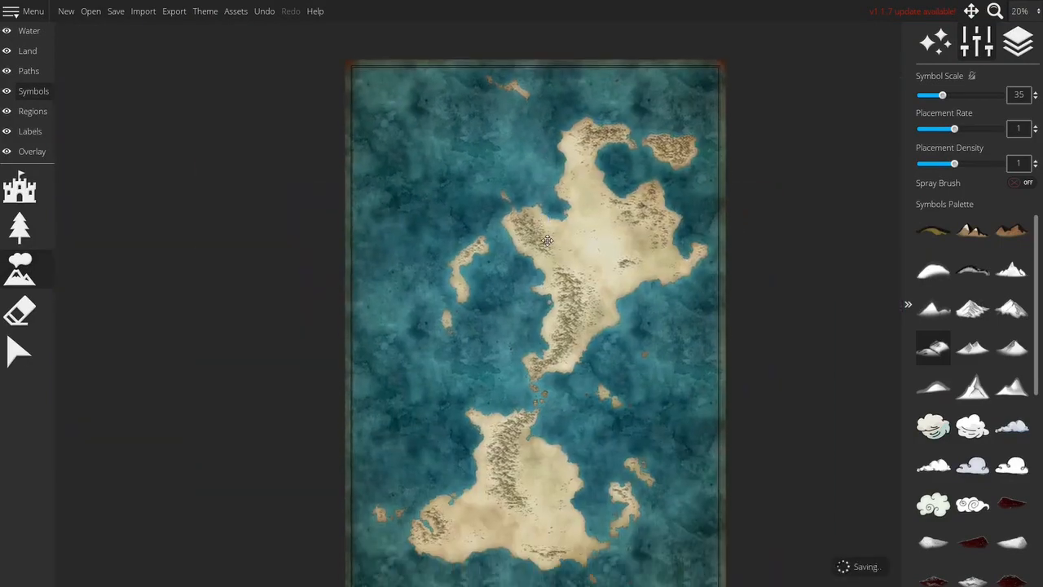
click(19, 9)
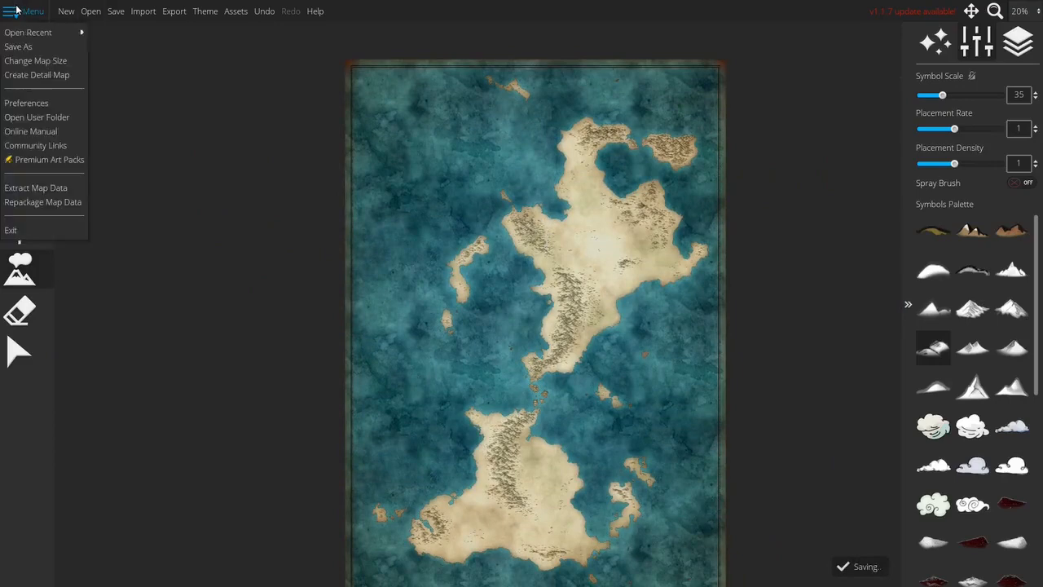
click(113, 10)
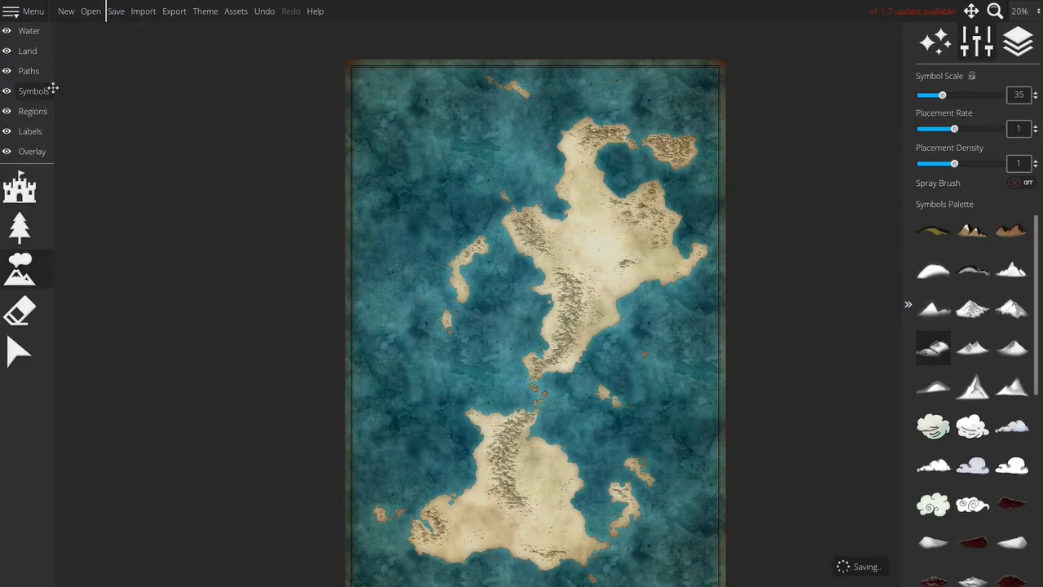
Activate the river tool for the water layer and set the river width to 2
click(36, 36)
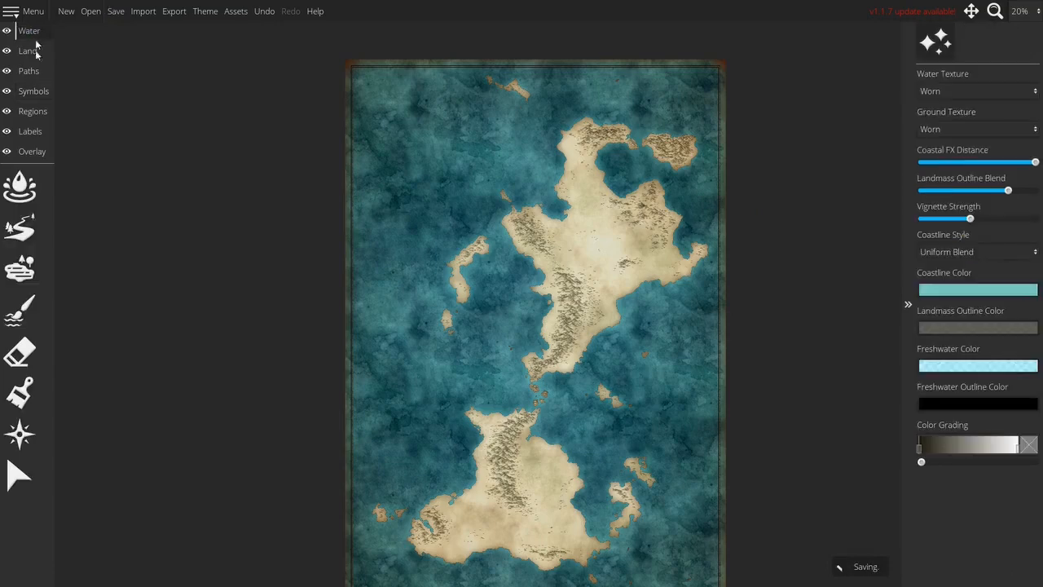
click(17, 228)
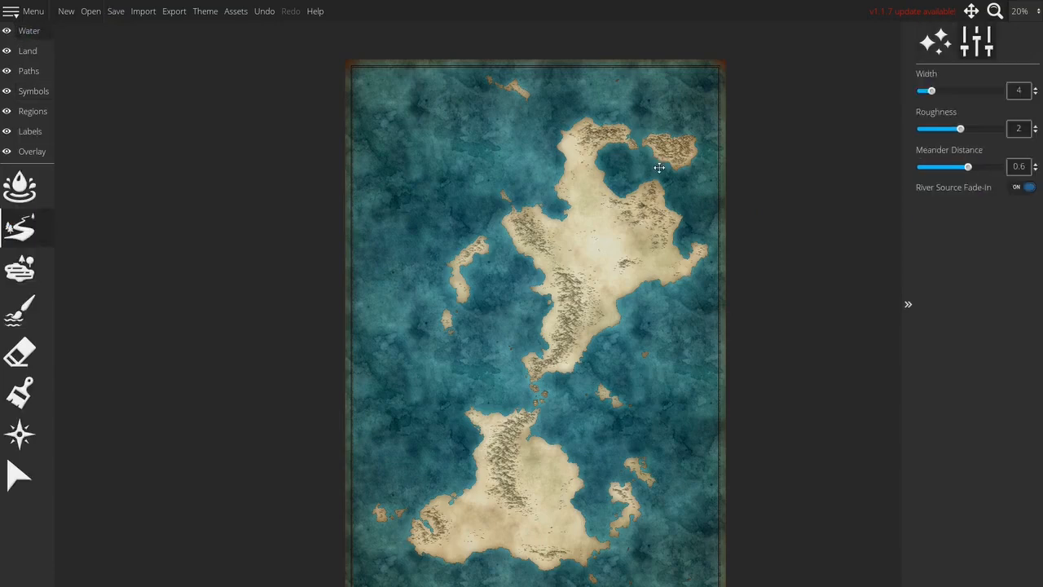
scroll(652, 220, down, 1)
scroll(652, 220, up, 3)
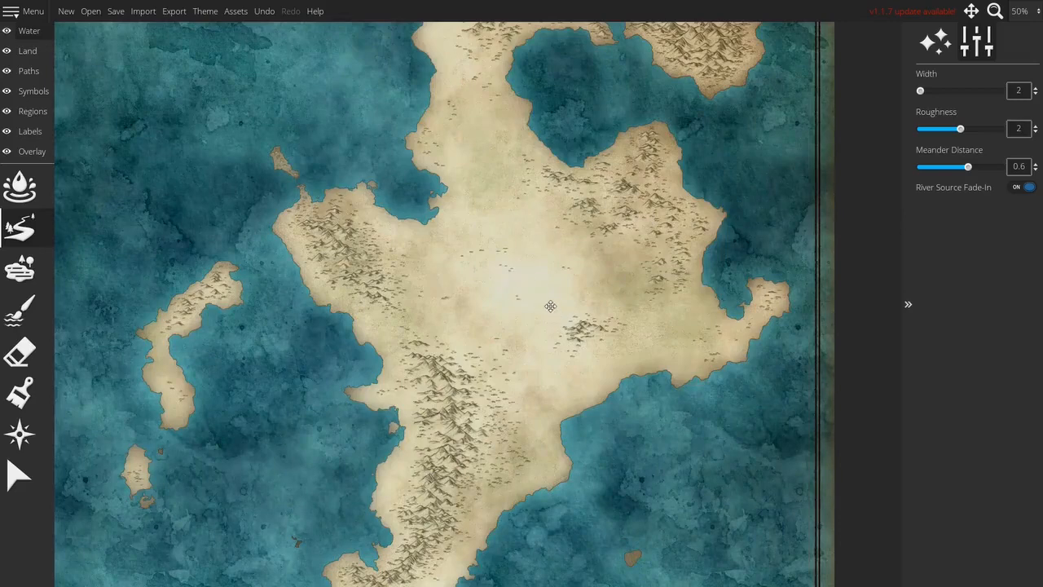
Examine the mountain ranges and coasts of both continents for suitable river courses
scroll(550, 305, down, 4)
drag(578, 387, 588, 304)
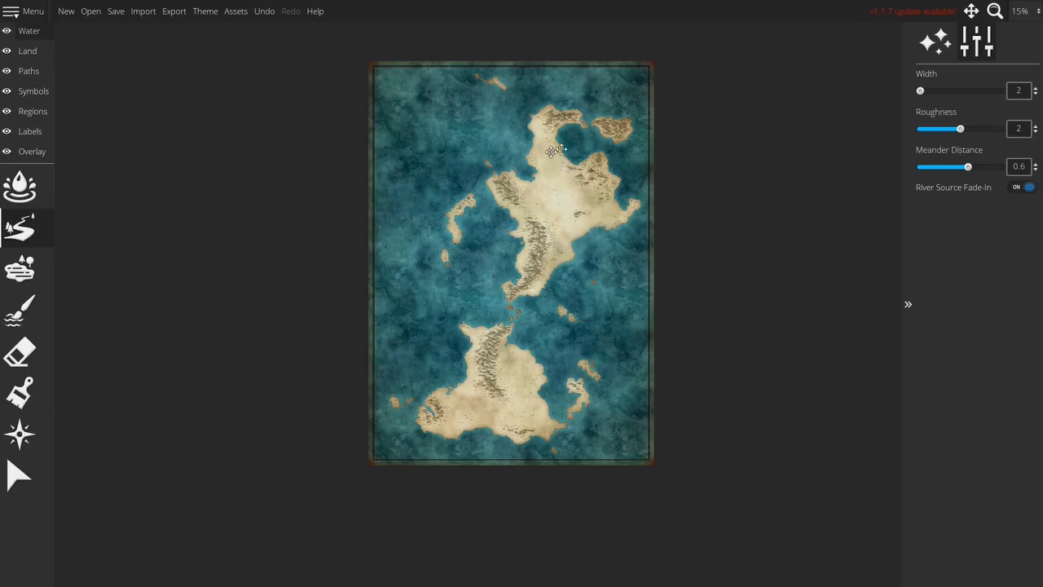
scroll(619, 133, up, 5)
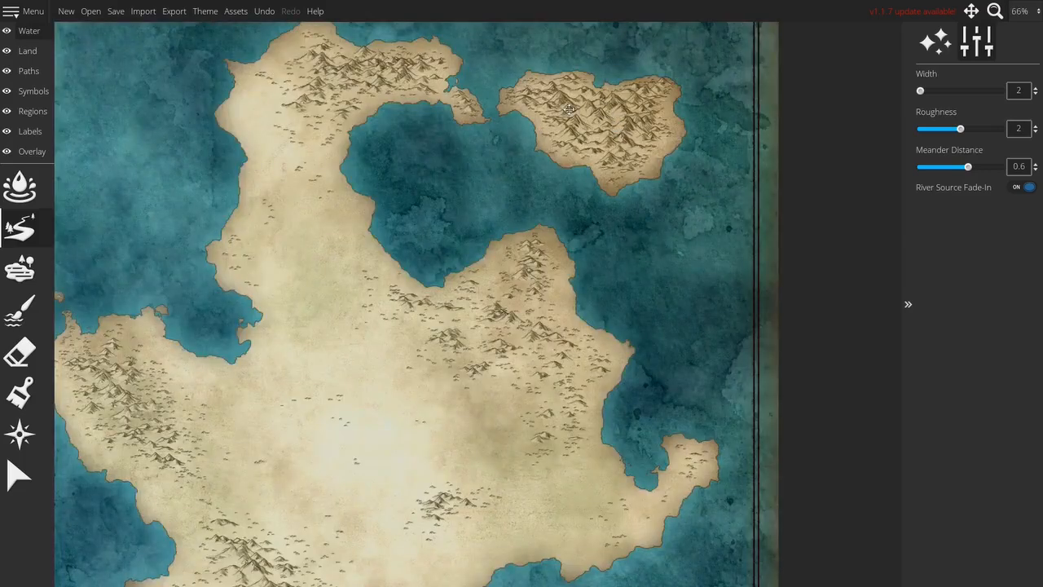
drag(432, 143, 538, 278)
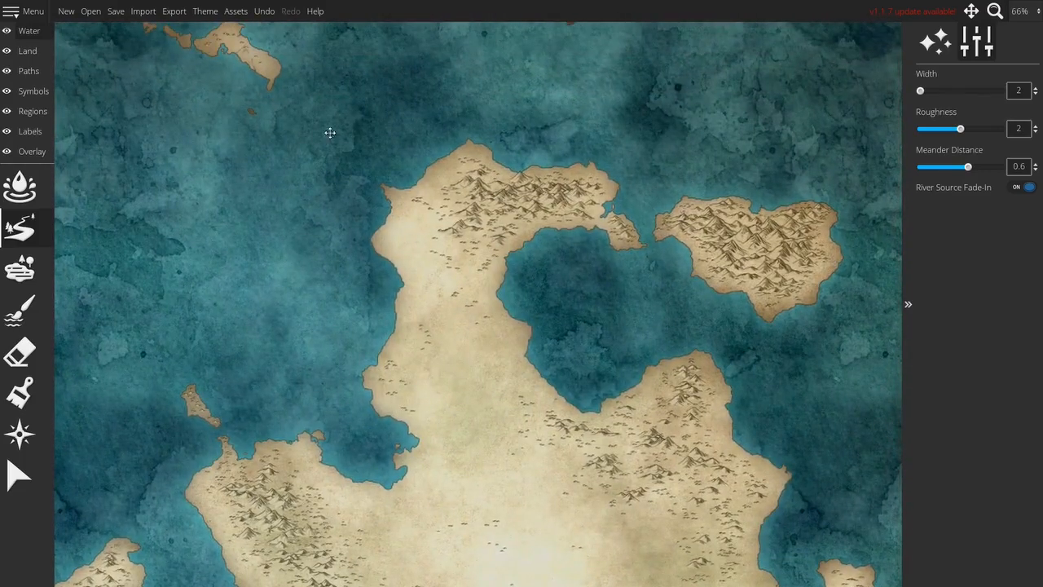
drag(601, 285, 677, 74)
drag(510, 412, 559, 211)
scroll(559, 214, down, 1)
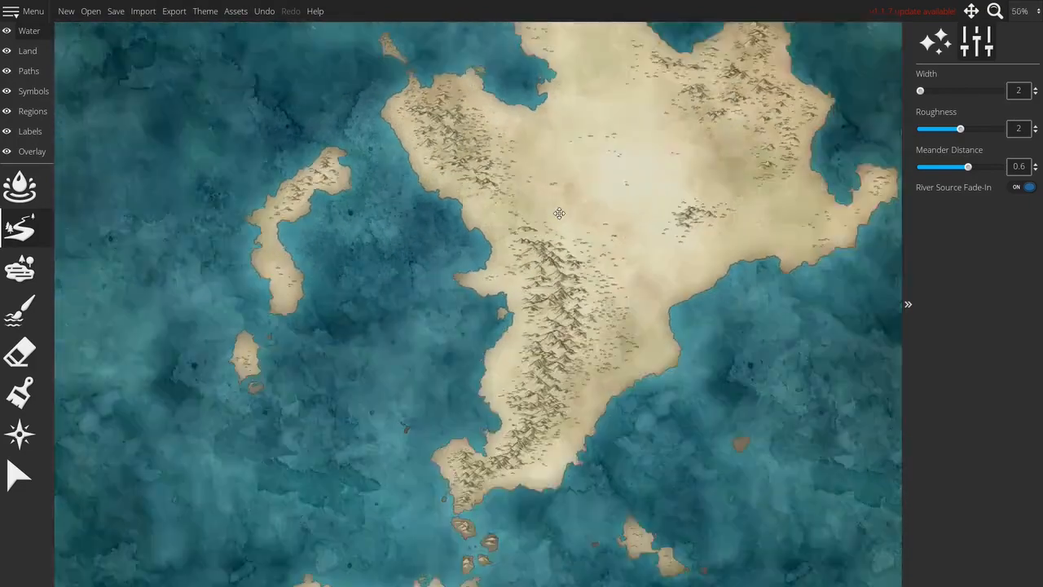
scroll(559, 214, down, 2)
drag(573, 334, 599, 135)
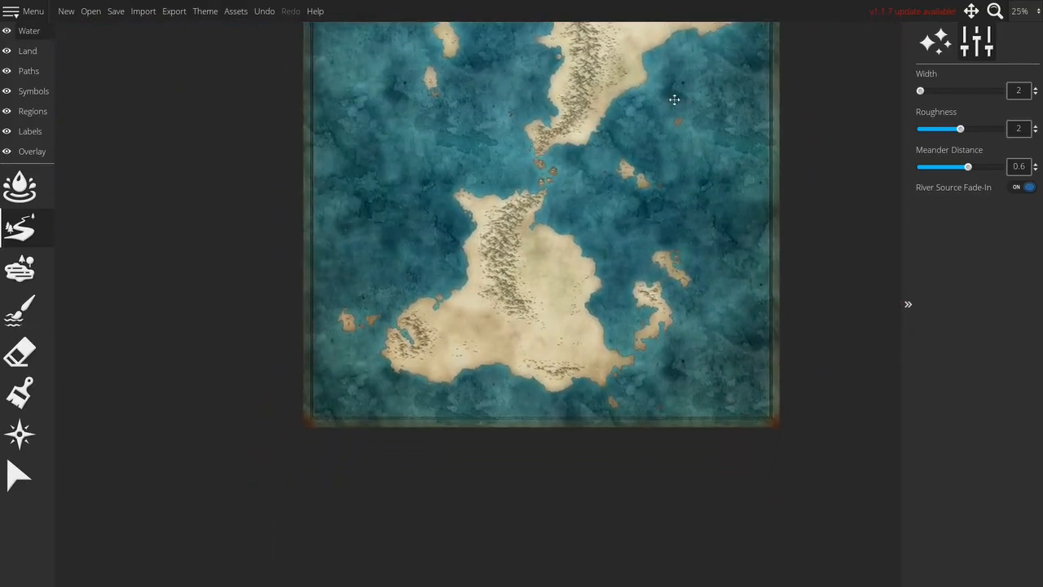
scroll(553, 276, up, 3)
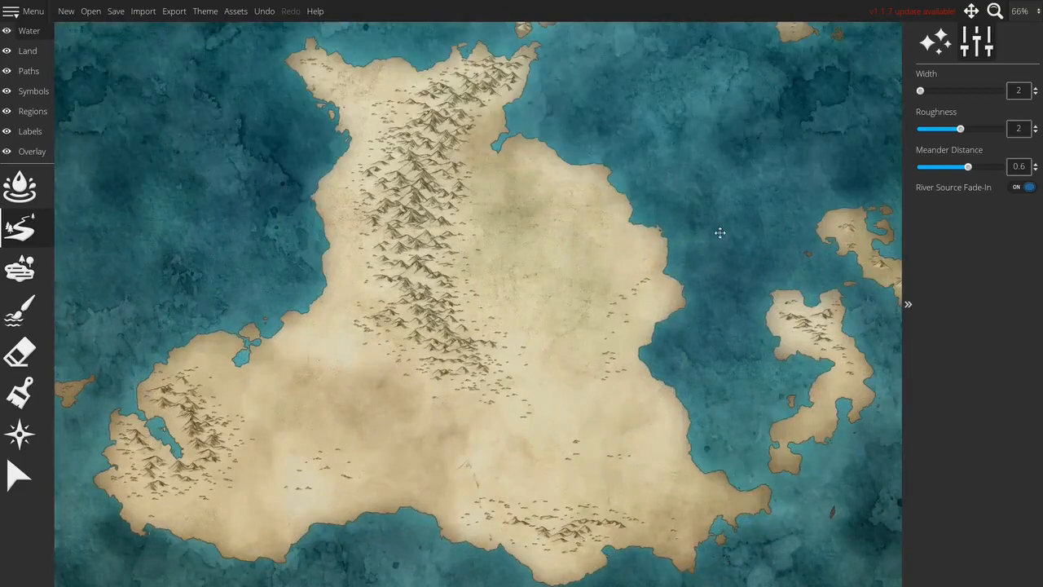
drag(678, 182, 671, 152)
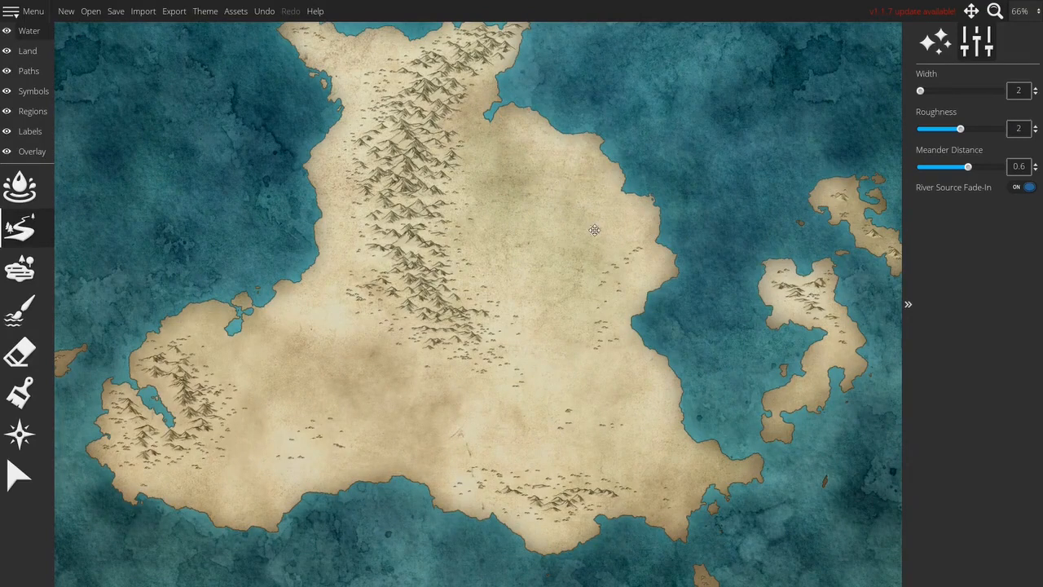
Draw a winding main river from the southern continent's central mountains to its northeastern coast, then keep the river width at 2
scroll(491, 222, up, 3)
mouse_move(301, 180)
mouse_down()
mouse_move(409, 171)
mouse_move(458, 181)
mouse_move(493, 243)
mouse_move(559, 264)
mouse_move(619, 240)
mouse_move(622, 195)
mouse_move(638, 167)
mouse_move(706, 179)
mouse_move(740, 160)
mouse_up()
key(bracketright)
key(bracketright)
key(bracketleft)
key(bracketleft)
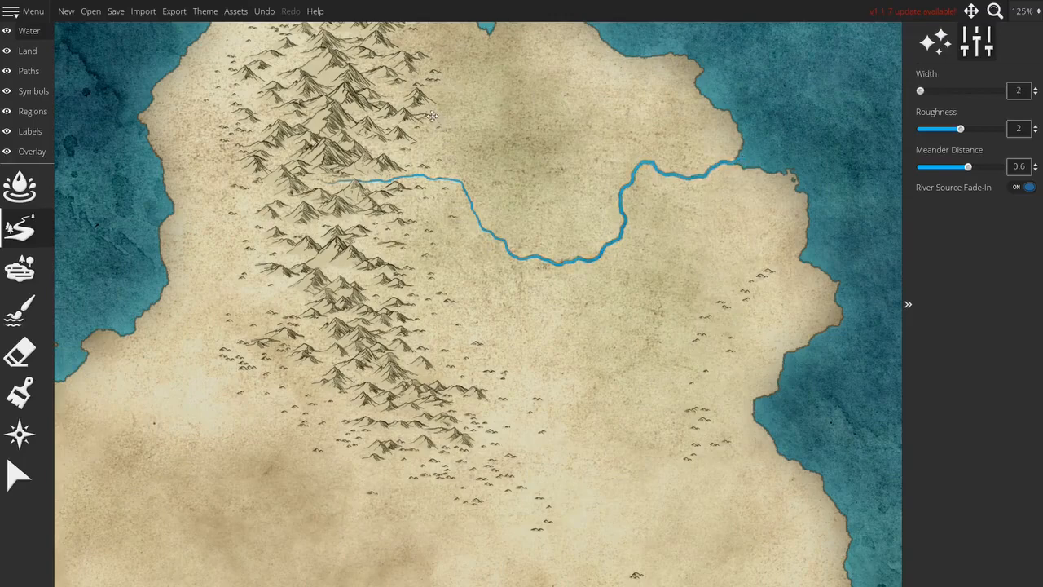
Draw a northern and a longer southern tributary from the mountain range, both joining the main river
mouse_move(409, 112)
mouse_down()
mouse_move(499, 160)
mouse_move(510, 157)
mouse_move(498, 221)
mouse_up()
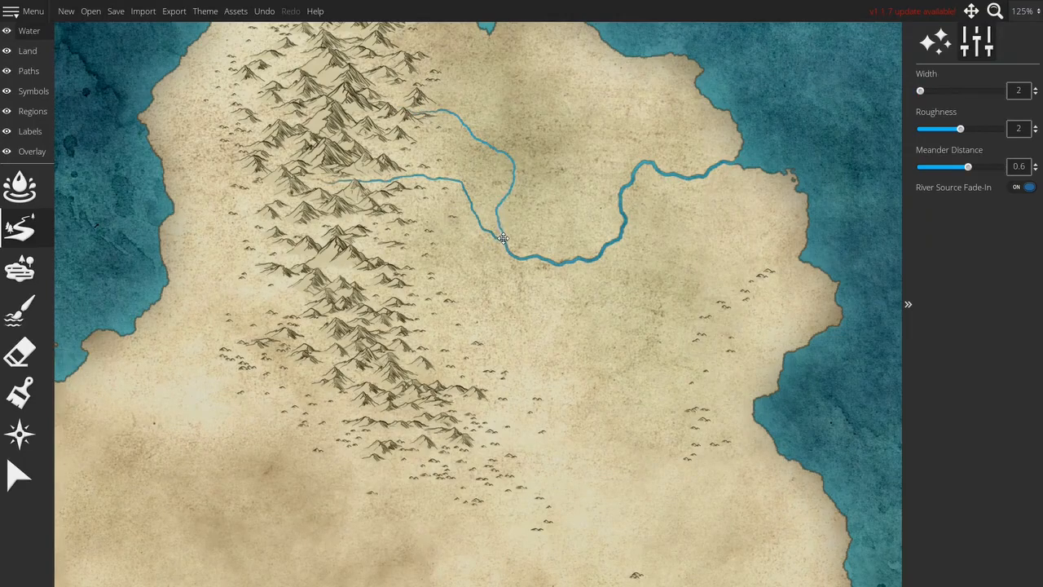
mouse_move(414, 339)
mouse_down()
mouse_move(457, 339)
mouse_move(477, 324)
mouse_move(501, 349)
mouse_up()
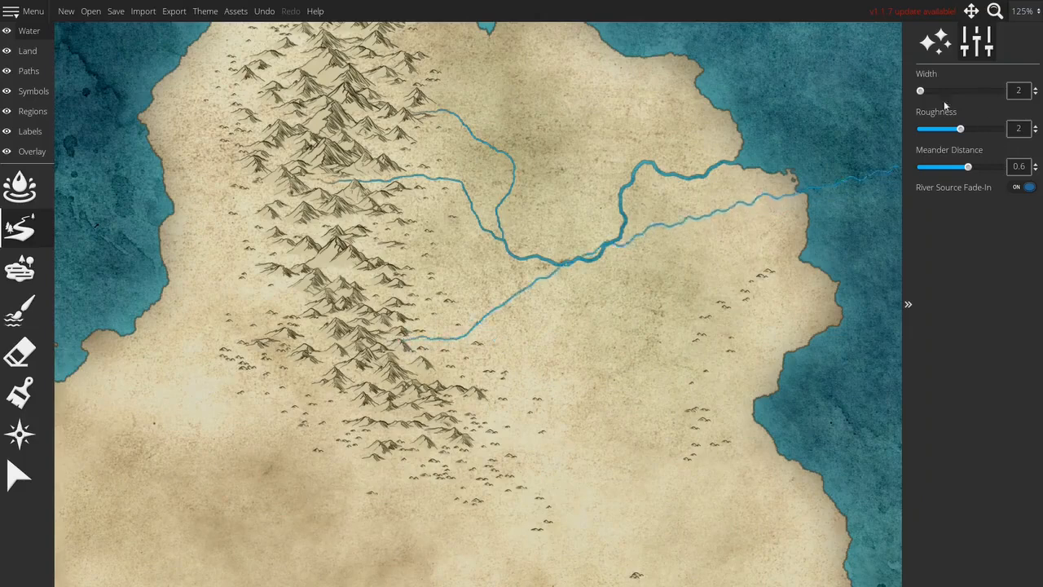
mouse_move(522, 342)
mouse_down()
mouse_move(547, 366)
mouse_move(617, 354)
mouse_move(668, 300)
mouse_move(667, 277)
mouse_move(623, 244)
mouse_up()
scroll(614, 354, up, 1)
scroll(698, 266, down, 1)
Add short branches to the tributaries from the eastern hills, the southern mountains and the mountains farther north
drag(716, 308, 661, 274)
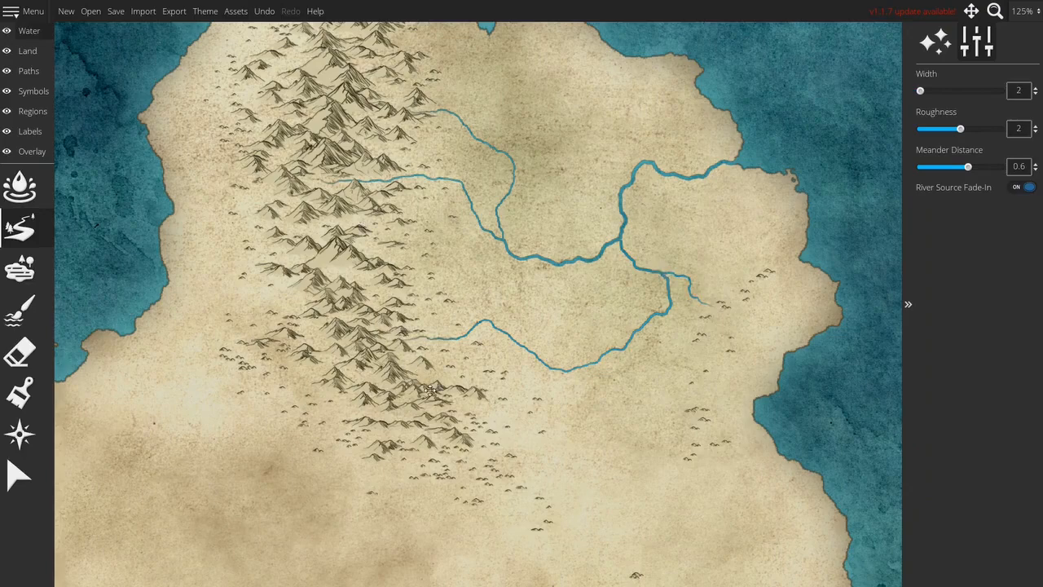
mouse_move(418, 385)
mouse_down()
mouse_move(471, 363)
mouse_move(527, 359)
mouse_up()
mouse_move(421, 80)
mouse_down()
mouse_move(461, 262)
mouse_move(447, 272)
mouse_move(504, 271)
mouse_move(541, 287)
mouse_move(542, 314)
mouse_up()
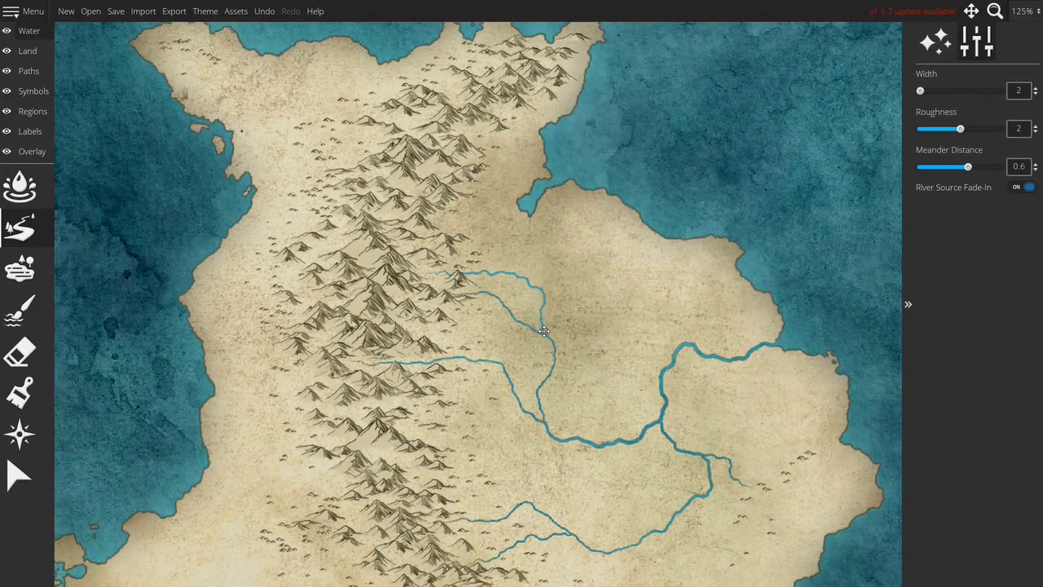
Draw two rivers at width 3 from the mountains into the small northern bay, plus a short stream at width 2 to the coast above it
scroll(416, 232, up, 1)
drag(426, 221, 497, 207)
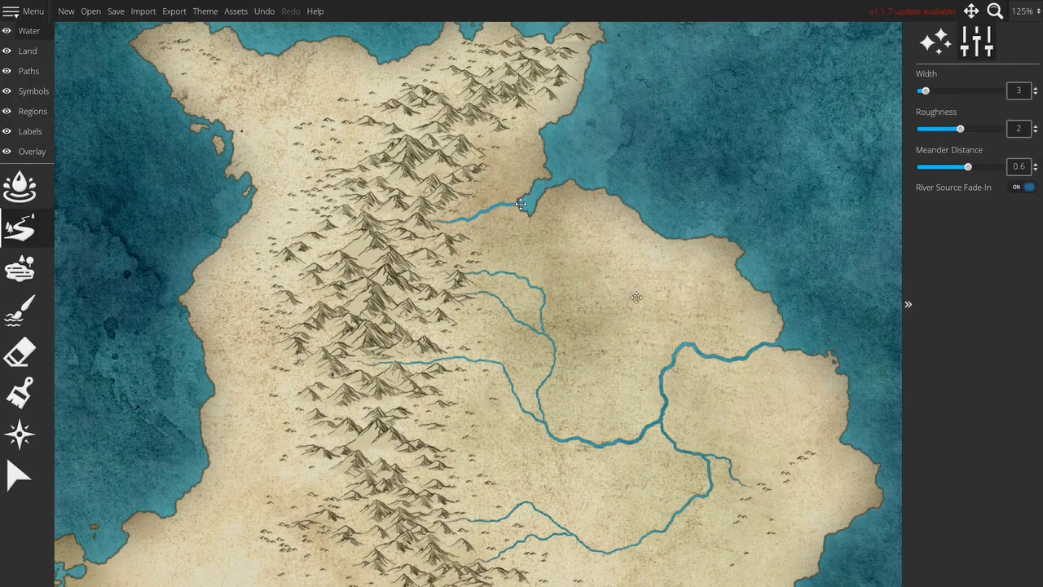
mouse_move(460, 166)
mouse_down()
mouse_move(511, 159)
mouse_move(539, 187)
mouse_up()
scroll(528, 125, down, 1)
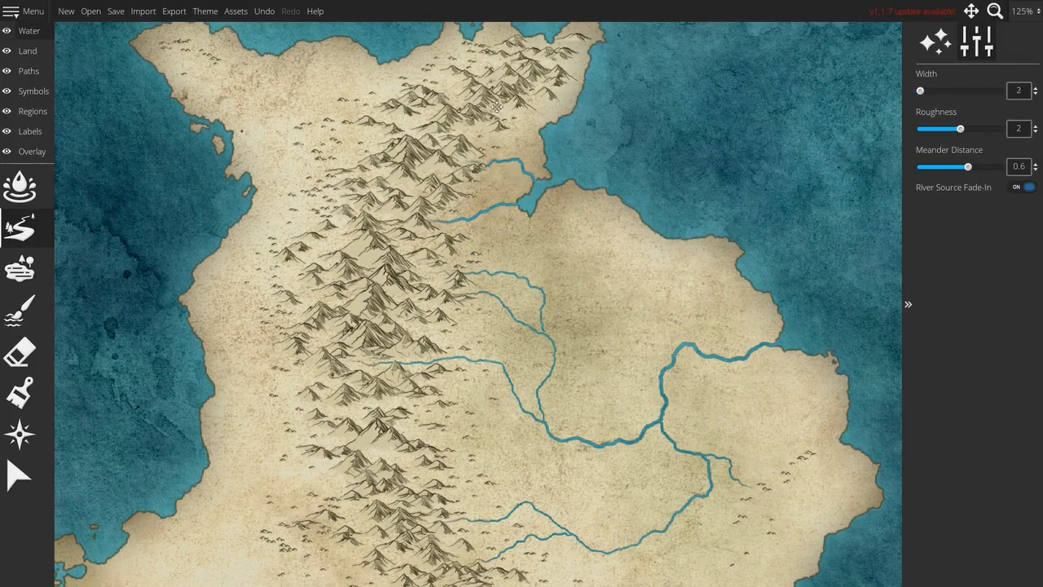
drag(531, 115, 554, 130)
Draw another tributary at width 2 from the middle of the mountain range east into the main river
drag(576, 216, 516, 44)
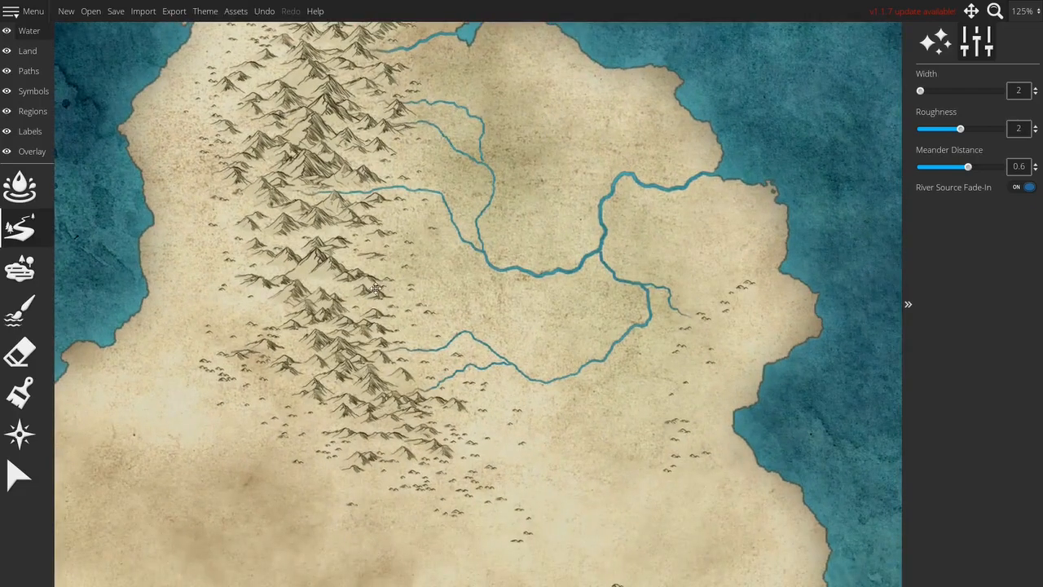
mouse_move(369, 265)
mouse_down()
mouse_move(415, 279)
mouse_move(483, 271)
mouse_up()
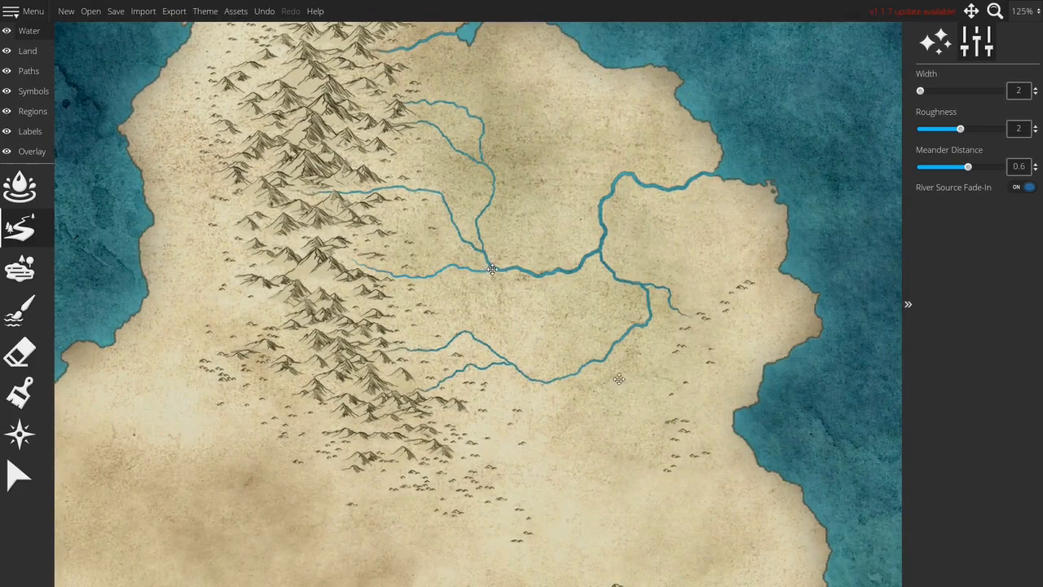
Draw two short streams at width 2 from the small eastern hills to the nearby east coast
drag(619, 379, 546, 212)
key(ctrl+z)
mouse_move(613, 260)
mouse_down()
mouse_move(686, 257)
mouse_move(722, 129)
mouse_move(717, 307)
mouse_up()
mouse_move(655, 200)
mouse_down()
mouse_move(650, 189)
mouse_move(680, 167)
mouse_up()
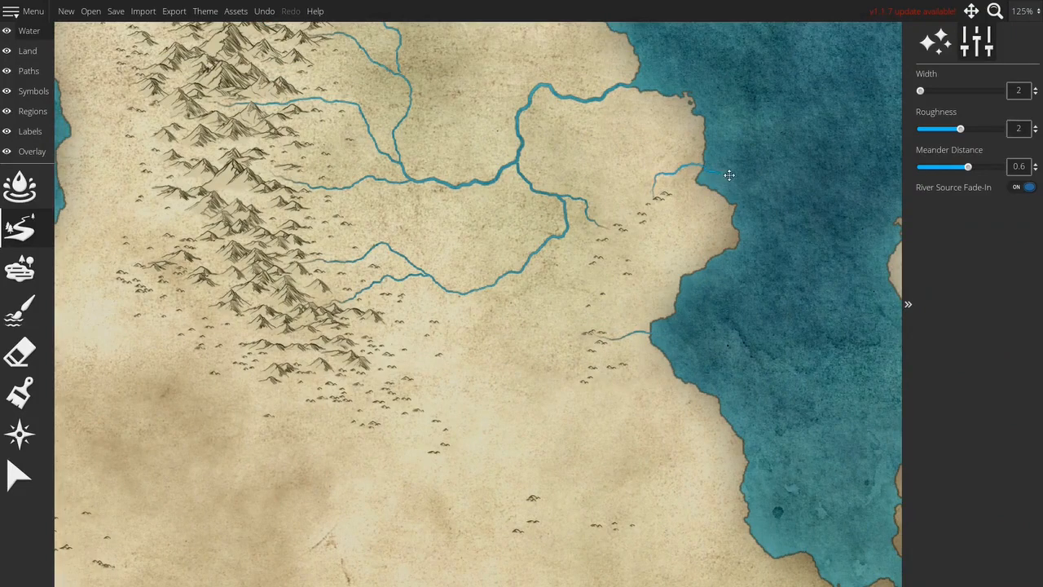
click(29, 51)
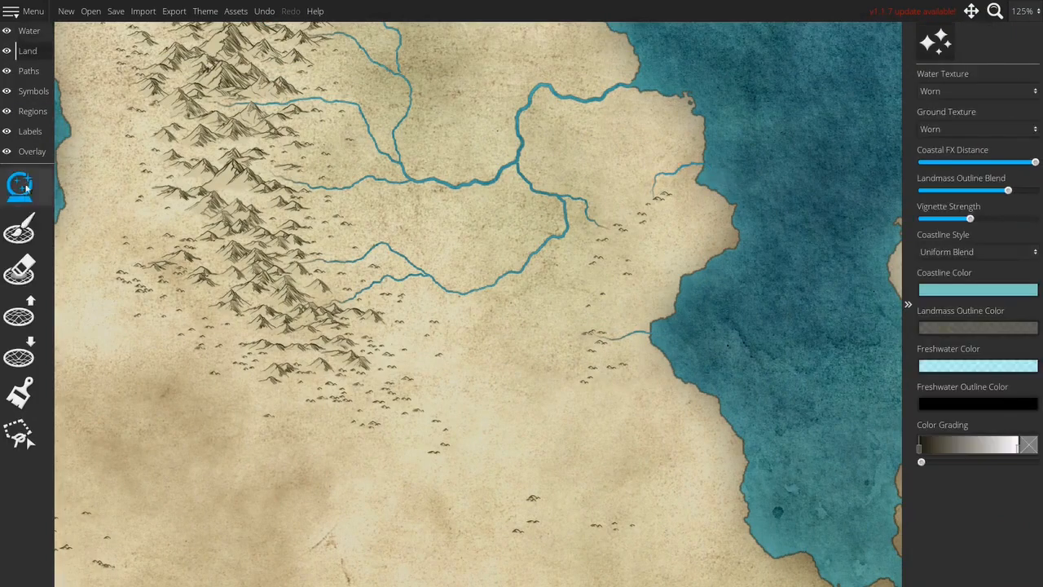
click(19, 230)
scroll(701, 122, up, 10)
scroll(702, 121, down, 4)
click(834, 62)
scroll(622, 139, down, 10)
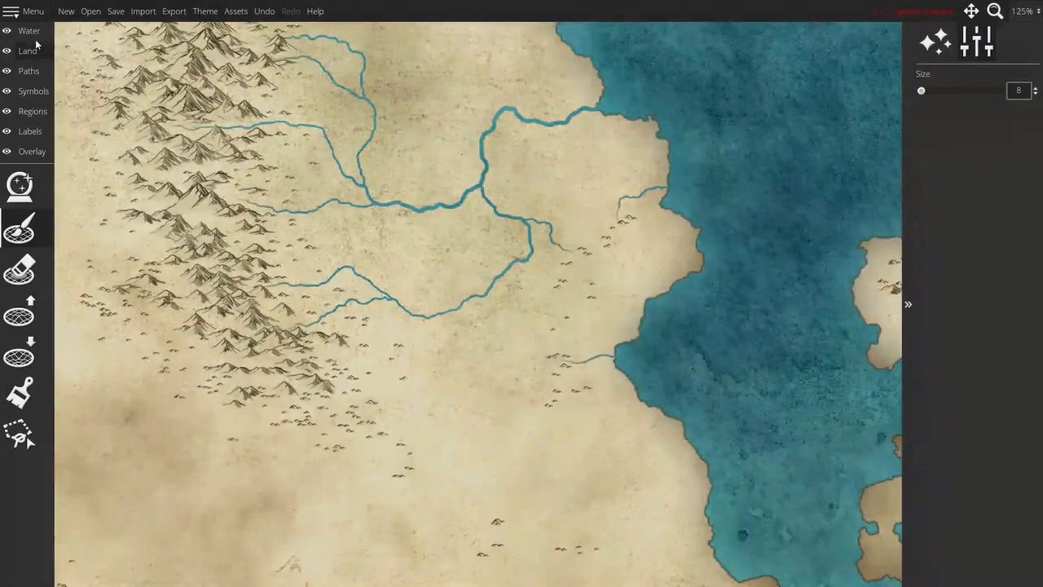
click(28, 31)
click(17, 229)
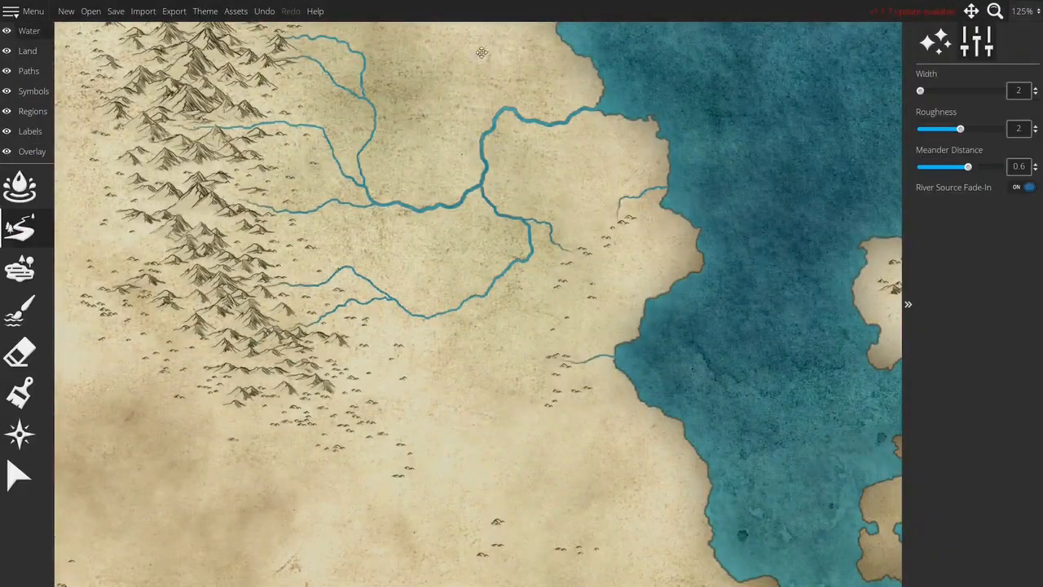
Split the main river's mouth into a delta by drawing three branches to the coast, at widths 2 and 3
scroll(671, 100, up, 3)
mouse_move(663, 72)
mouse_down()
mouse_move(584, 66)
mouse_move(522, 97)
mouse_move(514, 126)
mouse_up()
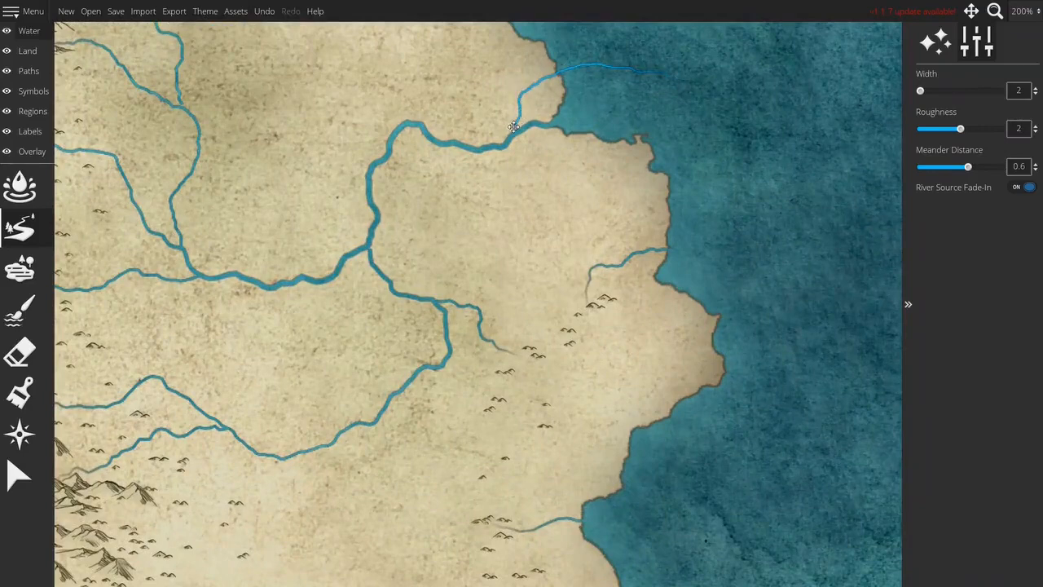
drag(648, 104, 535, 94)
scroll(628, 107, up, 1)
mouse_move(697, 98)
mouse_down()
mouse_move(626, 95)
mouse_move(597, 115)
mouse_move(578, 100)
mouse_move(533, 97)
mouse_up()
key(ctrl+z)
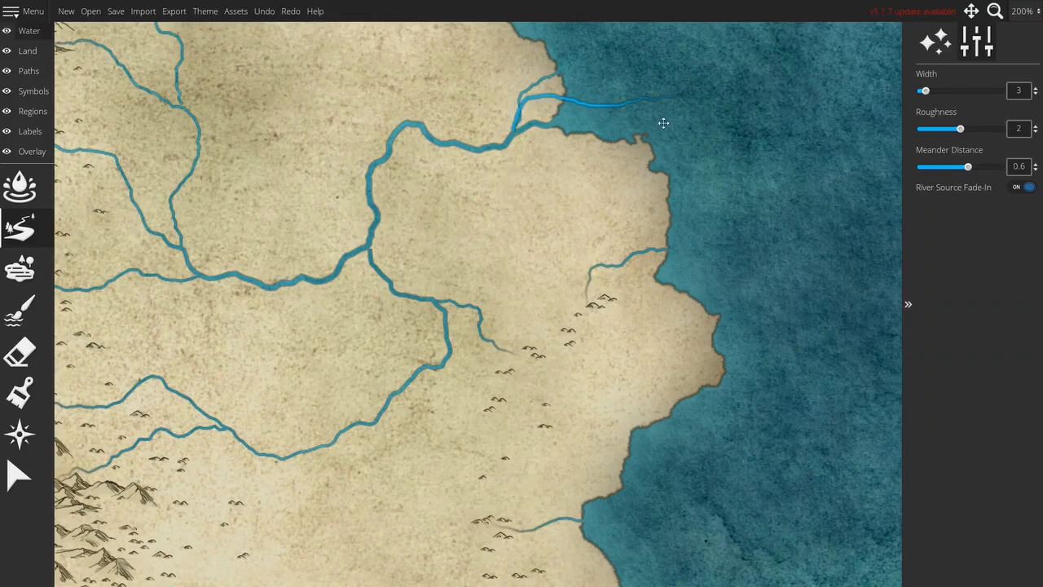
scroll(677, 122, down, 1)
mouse_move(679, 107)
mouse_down()
mouse_move(613, 110)
mouse_move(578, 121)
mouse_move(560, 145)
mouse_move(516, 146)
mouse_up()
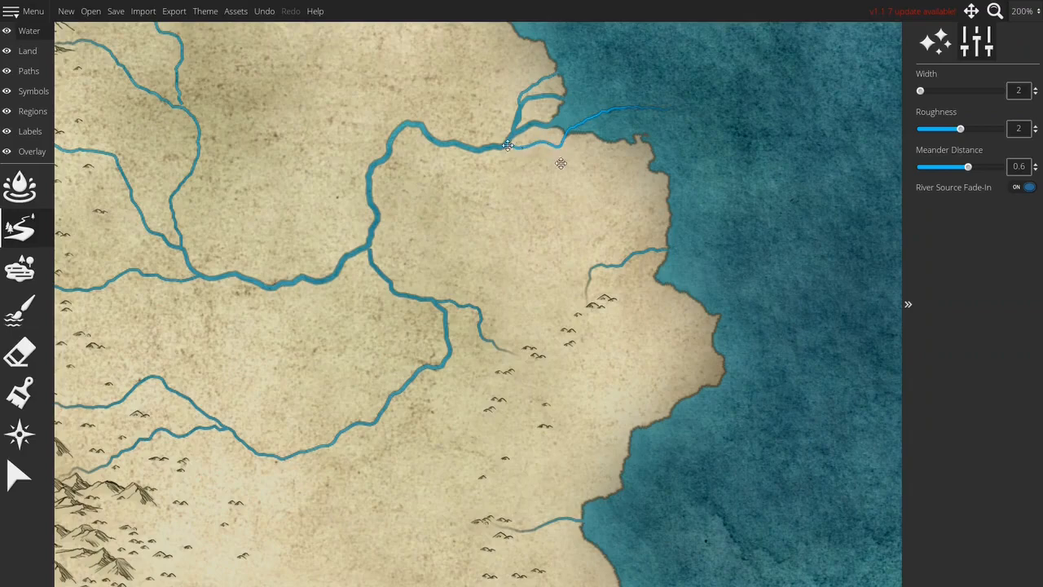
Draw three rivers at width 2 from the western side of the central mountain range to the west coast
scroll(599, 56, down, 6)
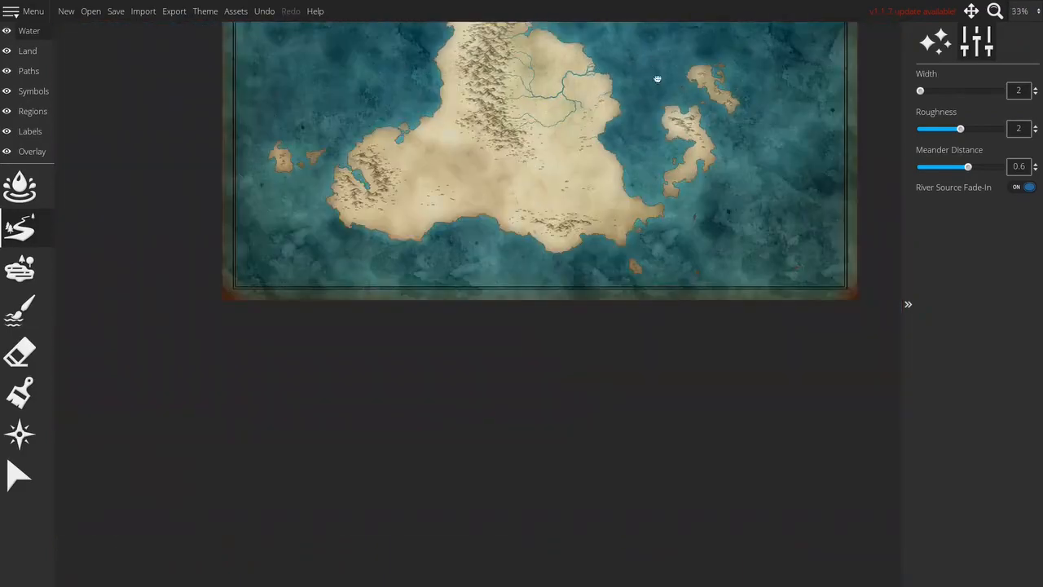
drag(657, 79, 660, 147)
key(bracketright)
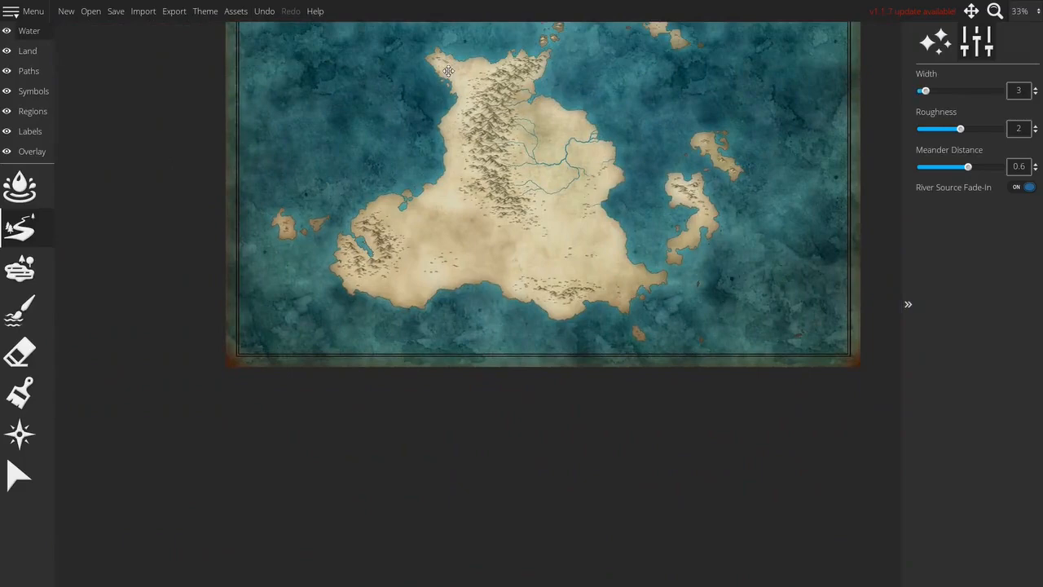
scroll(450, 71, up, 4)
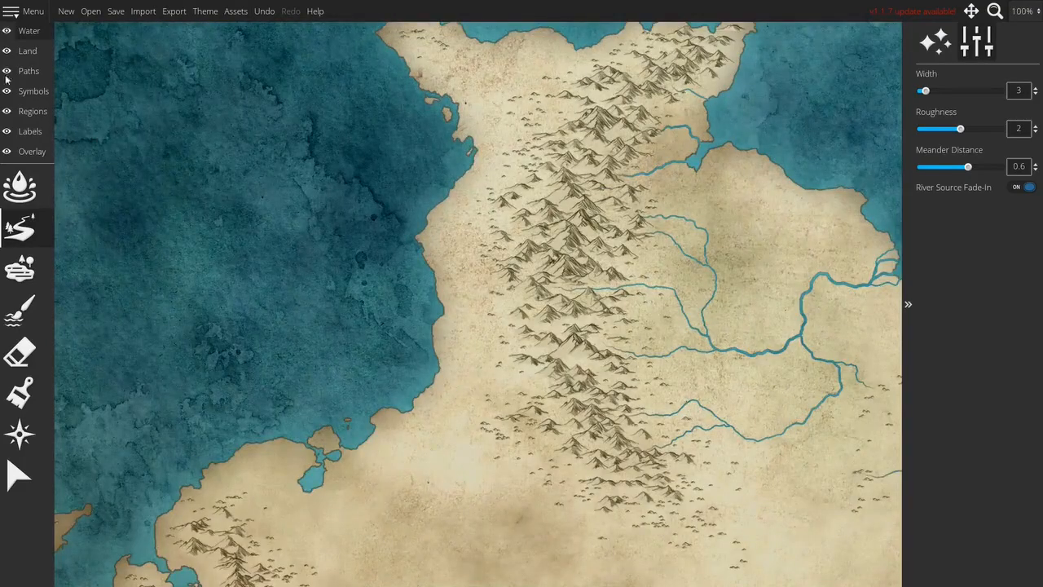
key(bracketleft)
mouse_move(578, 116)
mouse_down()
mouse_move(521, 132)
mouse_move(465, 134)
mouse_up()
mouse_move(534, 303)
mouse_down()
mouse_move(477, 296)
mouse_move(463, 259)
mouse_move(427, 268)
mouse_up()
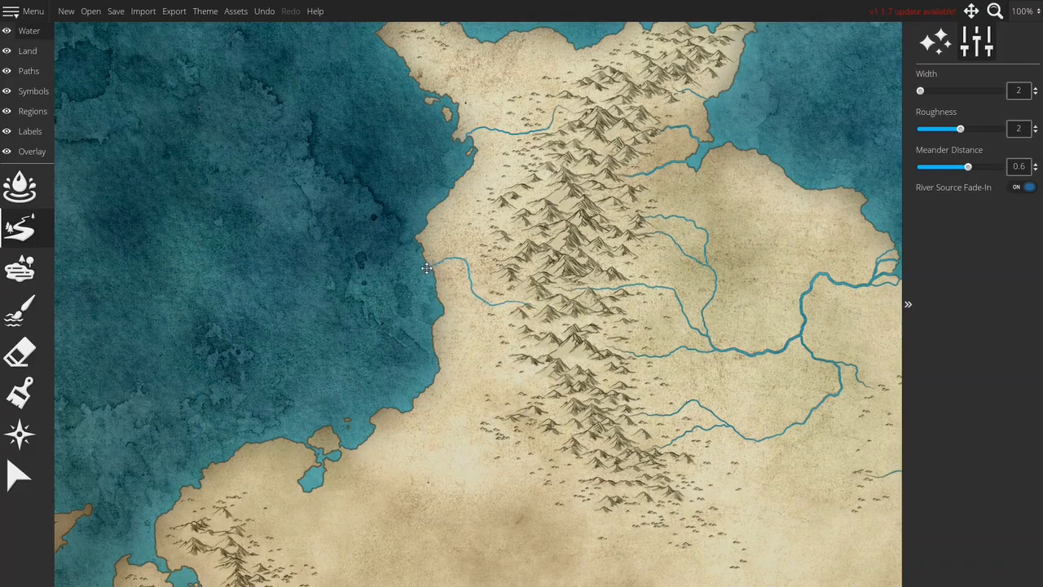
mouse_move(538, 376)
mouse_down()
mouse_move(474, 384)
mouse_move(457, 406)
mouse_move(414, 396)
mouse_up()
Draw three short streams at width 2 from the surrounding mountains into the narrow inlet of the southwestern peninsula
drag(394, 556, 324, 311)
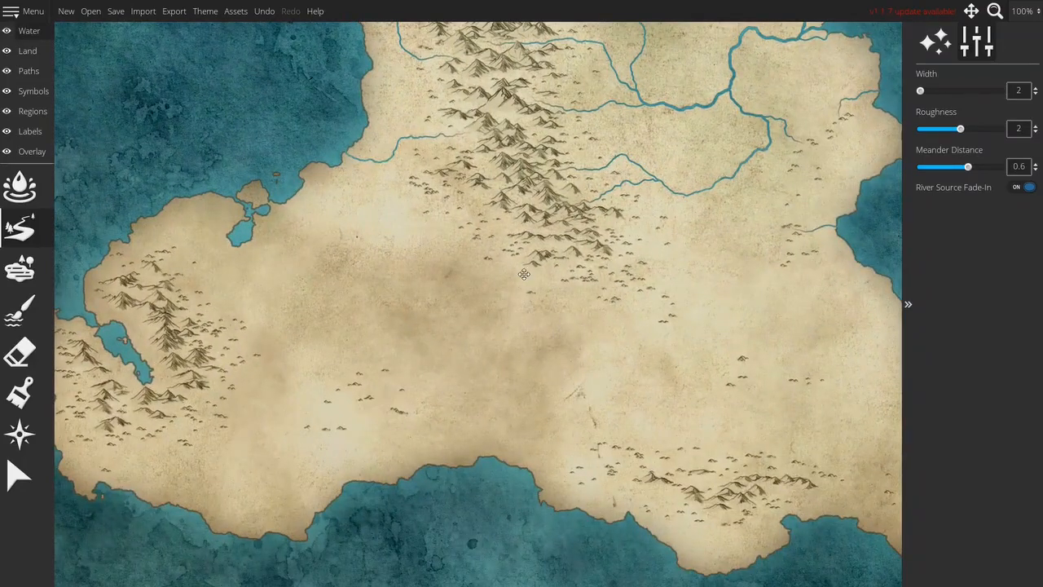
drag(486, 291, 661, 254)
drag(517, 296, 625, 273)
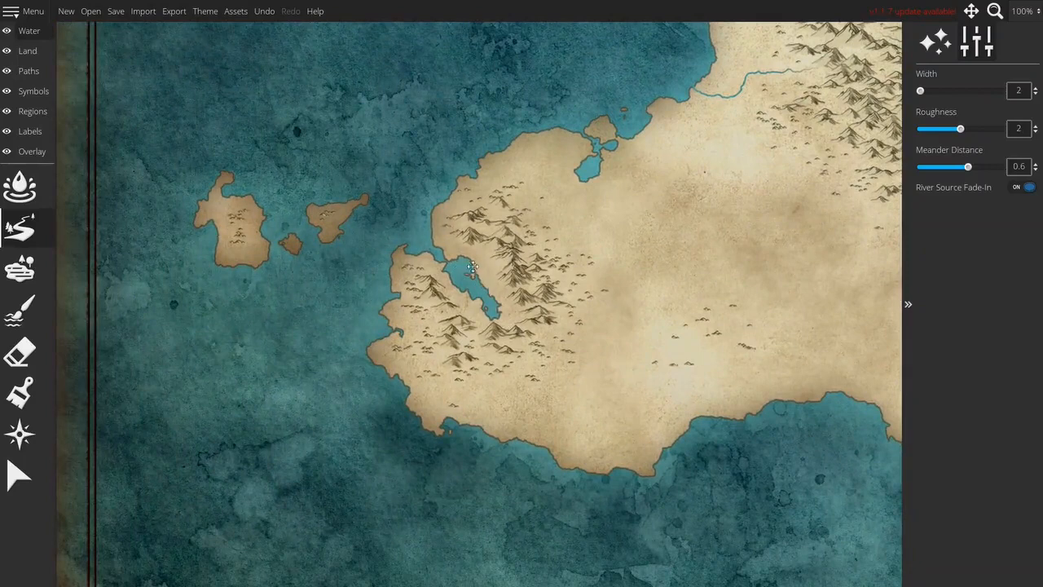
scroll(472, 267, up, 3)
drag(570, 343, 542, 355)
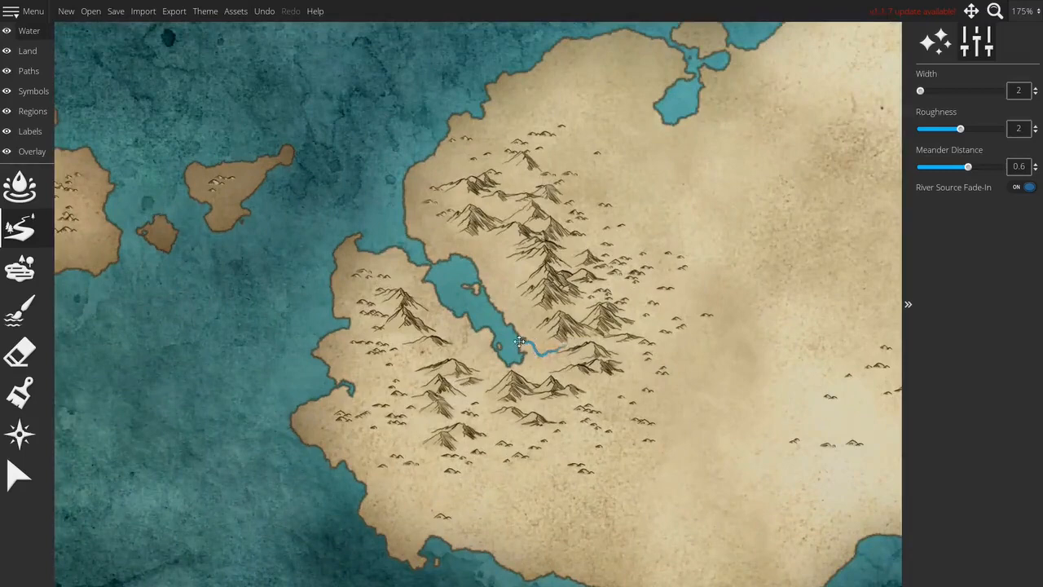
mouse_move(531, 272)
mouse_down()
mouse_move(491, 260)
mouse_move(468, 267)
mouse_up()
drag(424, 333, 460, 309)
Draw a river from the southern mountains to the east coast with a tributary from the hills, plus a river west to the southern coast
scroll(648, 281, down, 5)
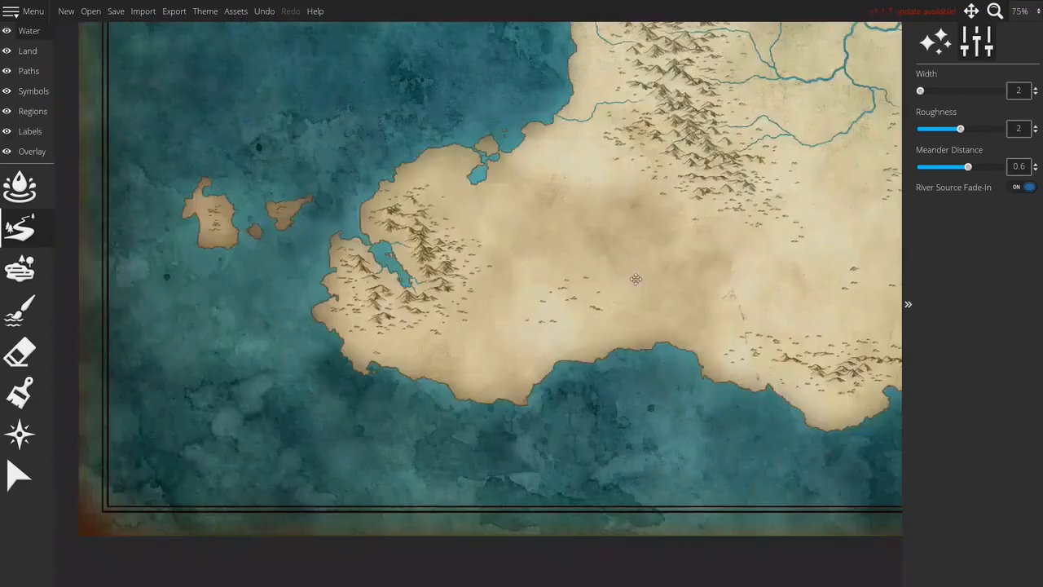
drag(719, 262, 489, 291)
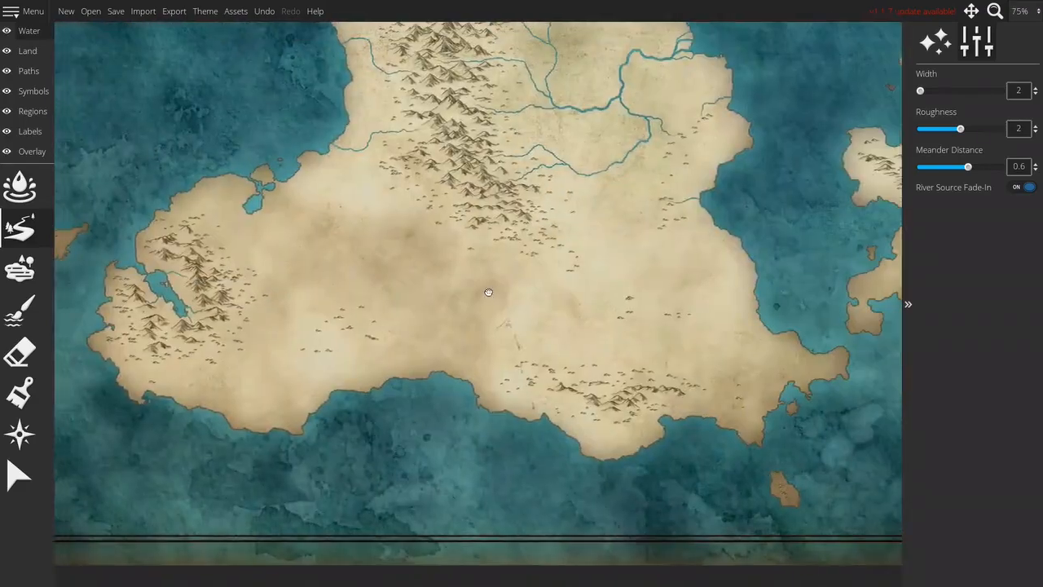
scroll(658, 371, up, 3)
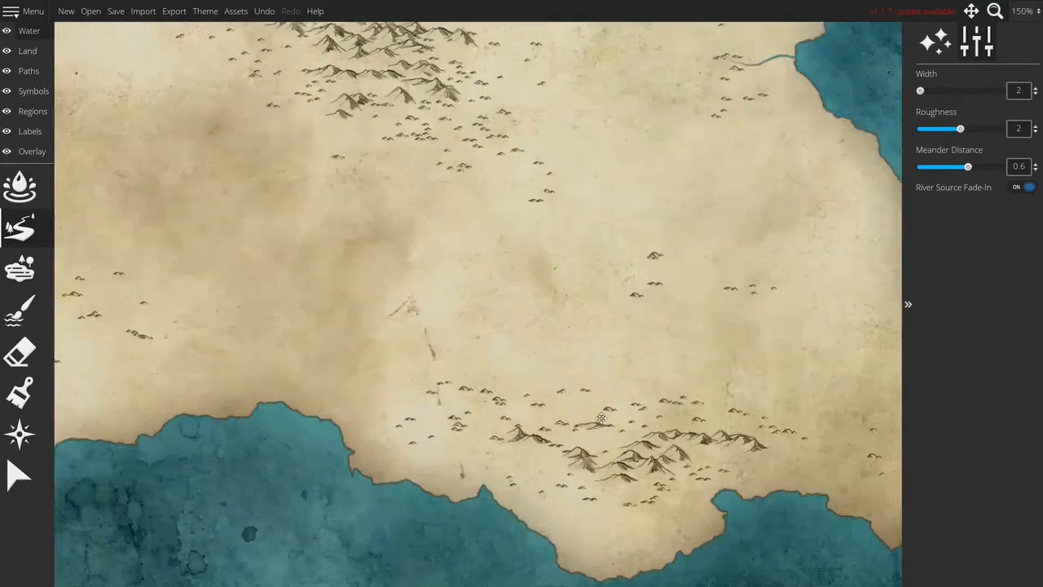
drag(598, 463, 625, 436)
mouse_move(626, 417)
mouse_down()
mouse_move(619, 386)
mouse_move(665, 326)
mouse_move(725, 338)
mouse_move(827, 308)
mouse_move(521, 334)
mouse_move(533, 294)
mouse_move(601, 239)
mouse_move(588, 230)
mouse_move(615, 225)
mouse_up()
scroll(457, 299, down, 1)
drag(429, 309, 571, 246)
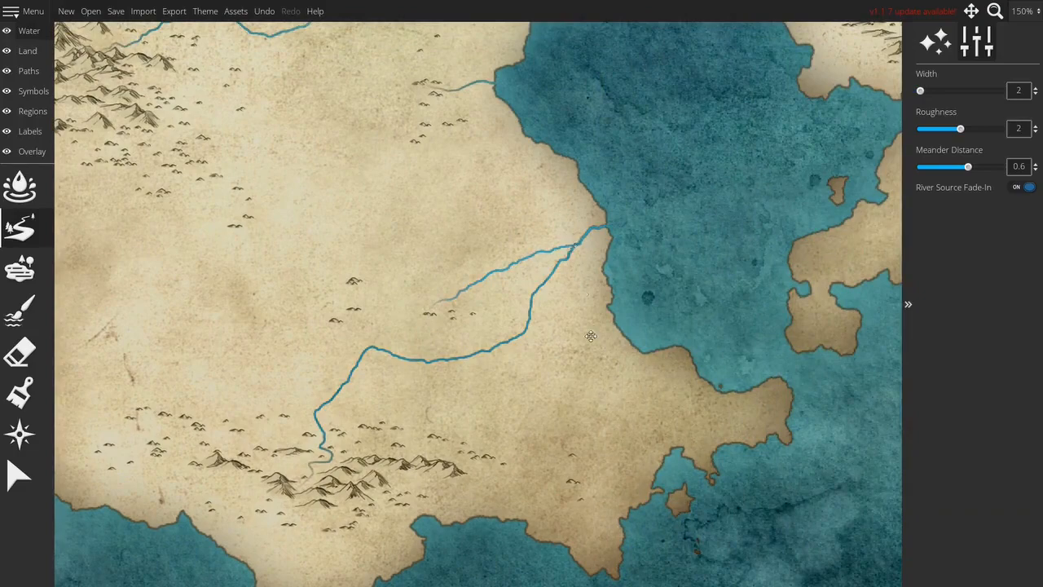
mouse_move(247, 436)
mouse_down()
mouse_move(403, 347)
mouse_move(492, 328)
mouse_move(436, 340)
mouse_move(417, 313)
mouse_move(217, 297)
mouse_up()
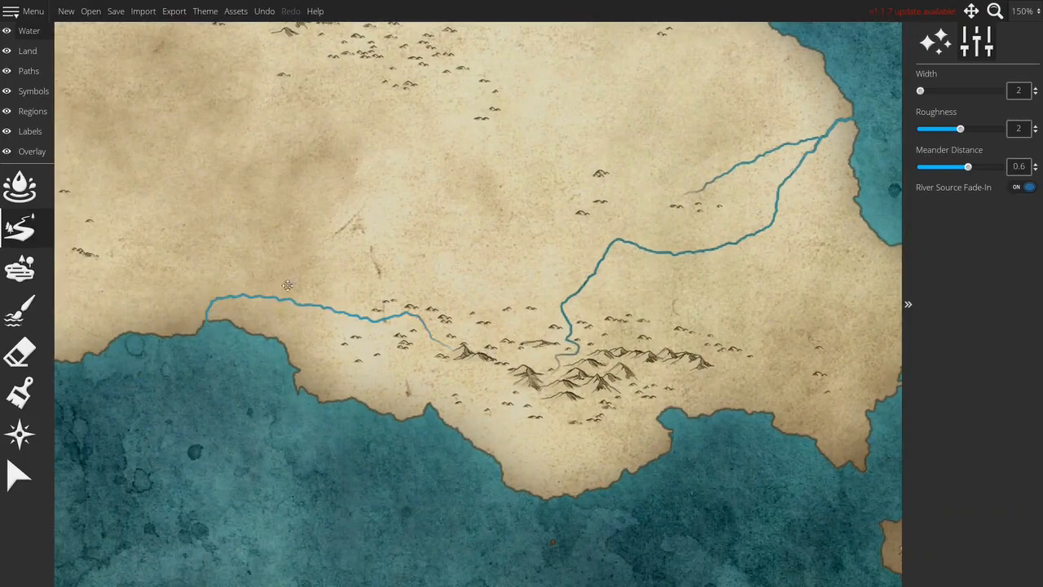
Draw two streams at width 2 on the larger eastern island, from its mountains to the southwestern and eastern shores
scroll(291, 246, down, 5)
drag(498, 169, 417, 287)
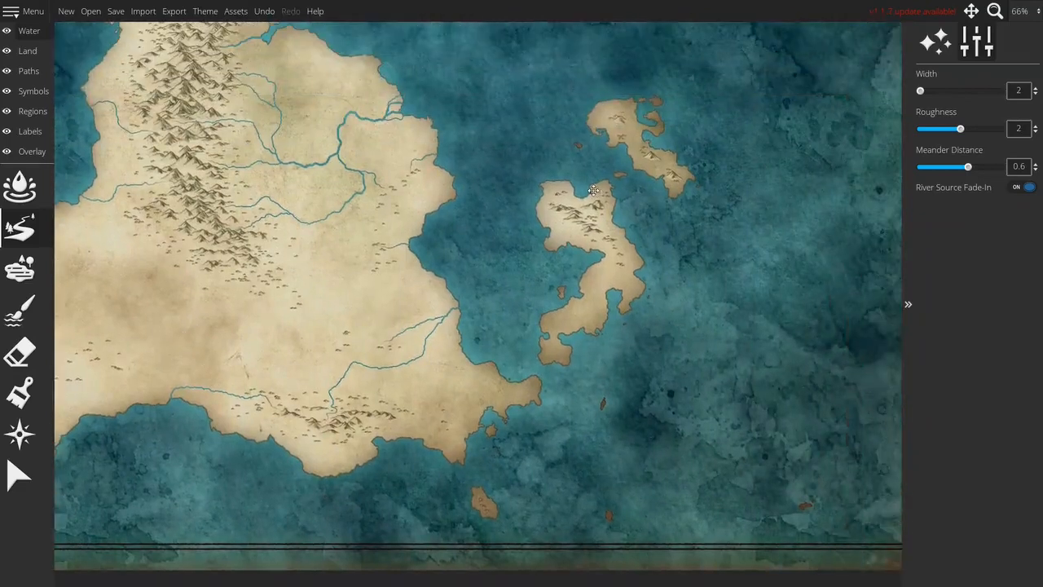
scroll(594, 190, up, 4)
mouse_move(554, 230)
mouse_down()
mouse_move(522, 246)
mouse_move(547, 282)
mouse_up()
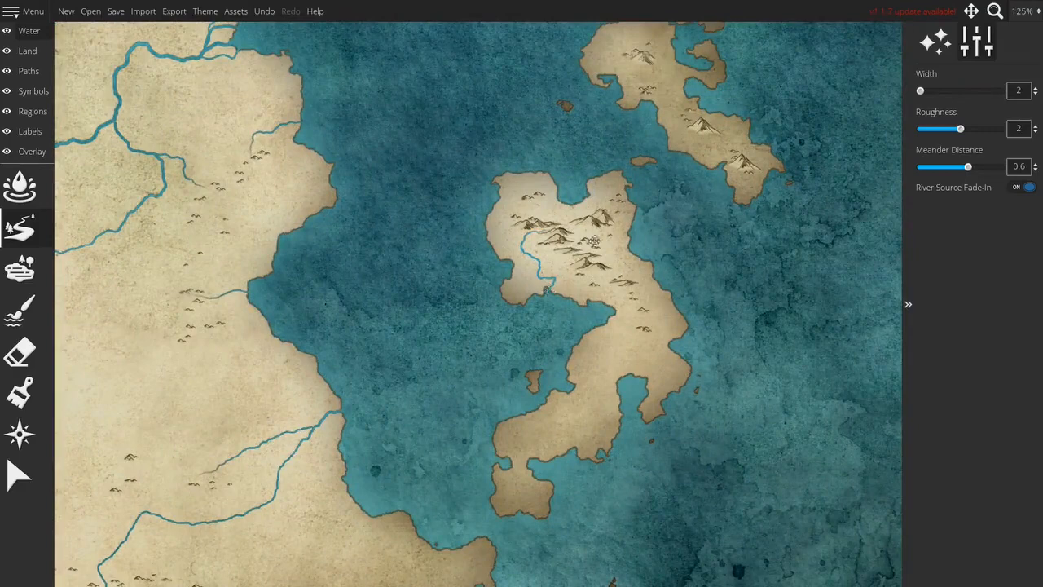
drag(579, 253, 672, 277)
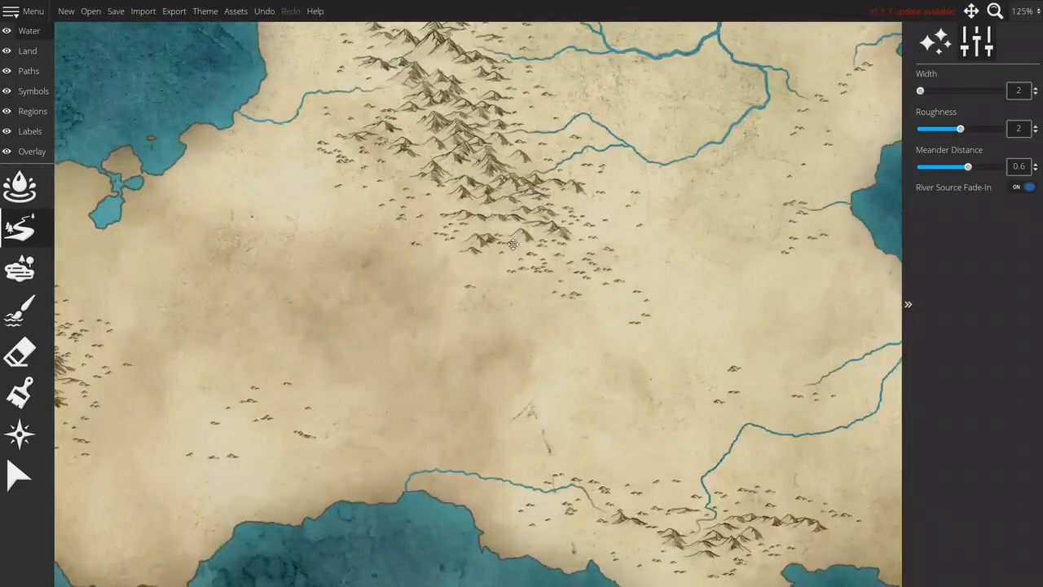
Draw a long winding river from the southern end of the central range to the existing river mouth on the southern coast
drag(559, 226, 580, 228)
mouse_move(563, 273)
mouse_down()
mouse_move(597, 305)
mouse_move(428, 356)
mouse_move(395, 396)
mouse_move(420, 435)
mouse_move(411, 481)
mouse_up()
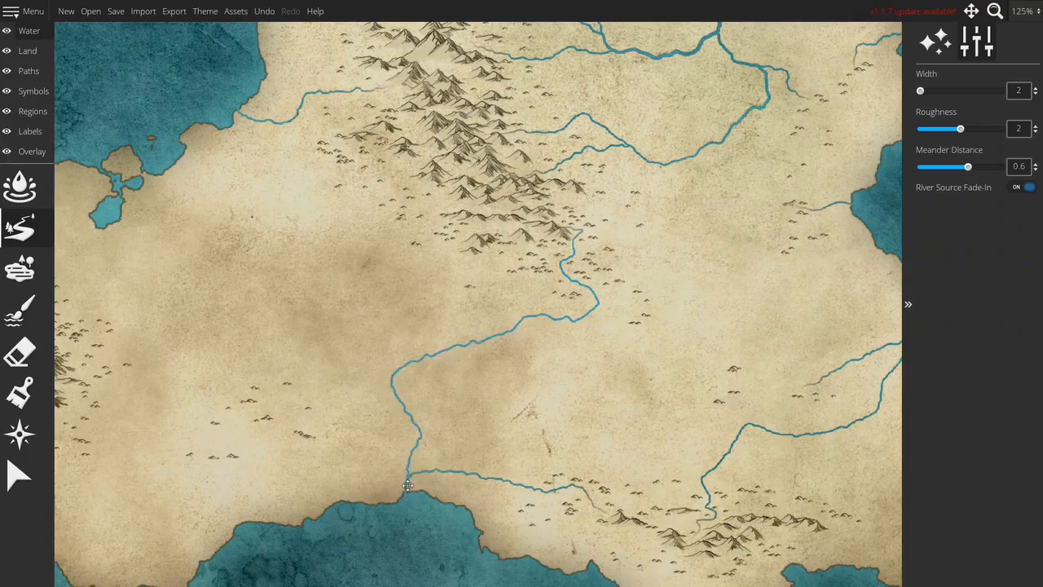
scroll(407, 485, up, 5)
scroll(404, 502, down, 7)
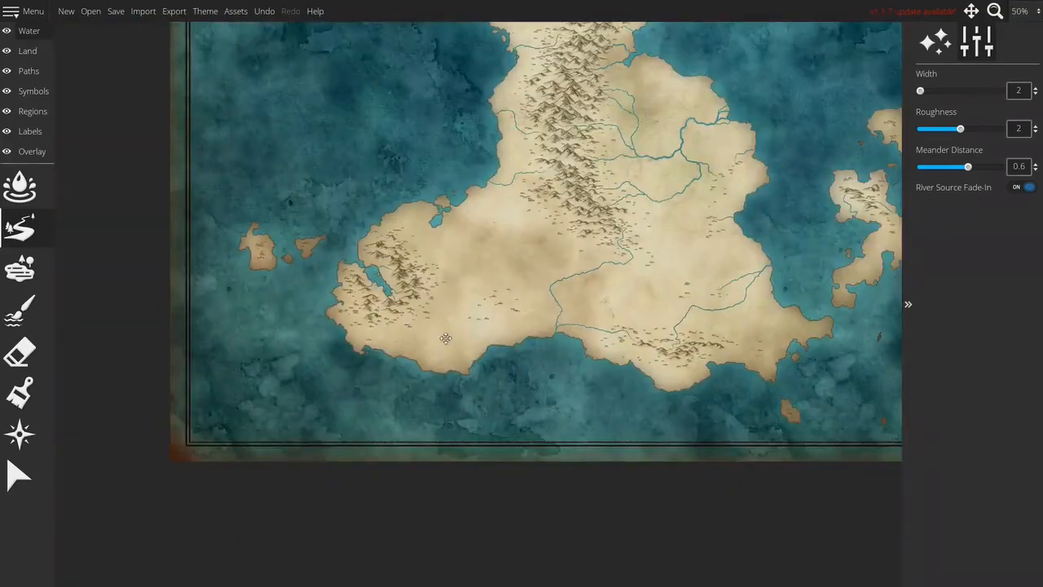
Draw short streams at width 2 on the small hilly island in the eastern sea and on the island north of the larger eastern one
drag(520, 275, 291, 431)
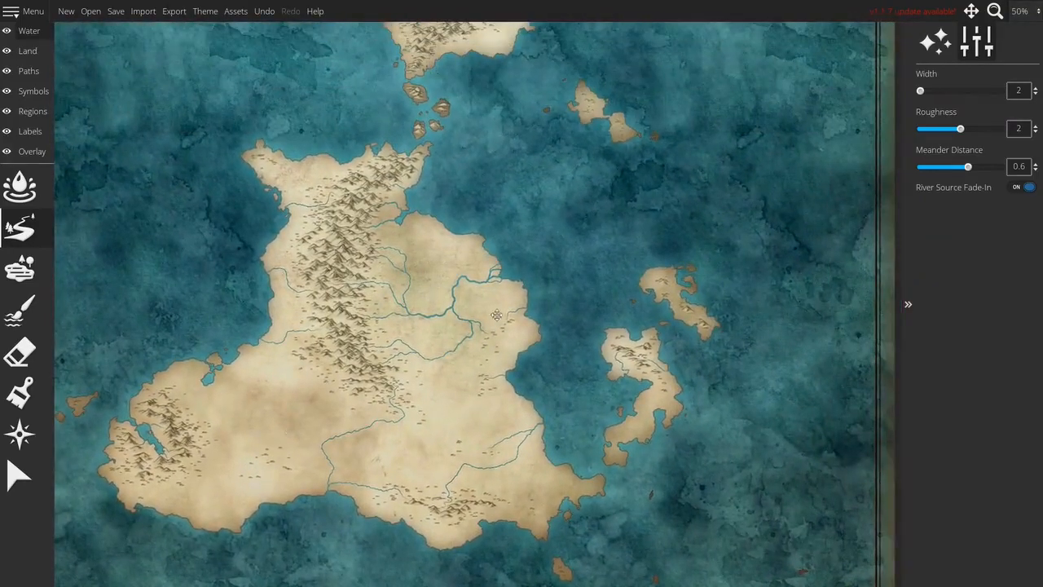
drag(648, 235, 660, 326)
scroll(640, 298, up, 5)
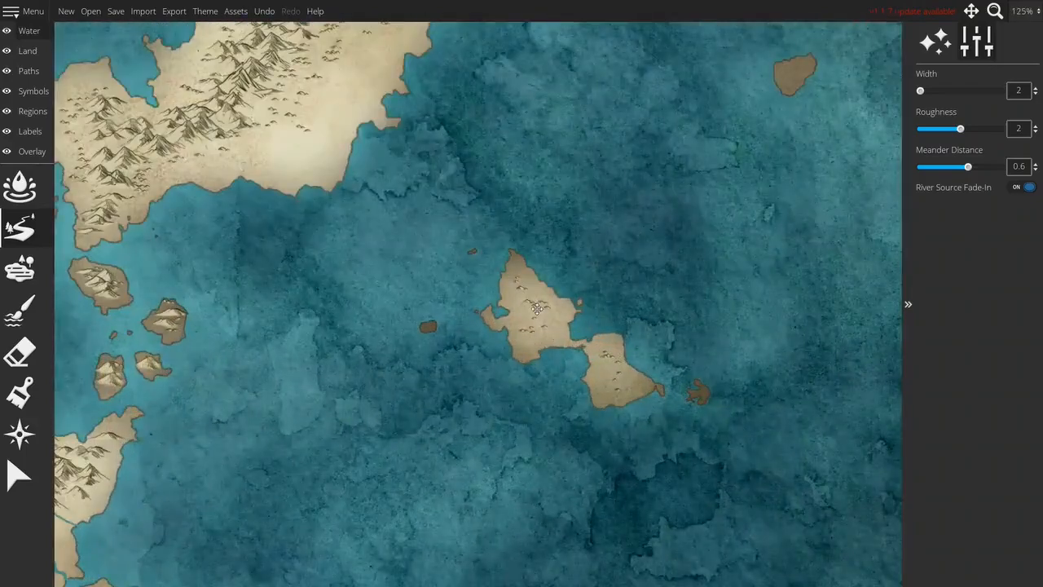
mouse_move(538, 309)
mouse_down()
mouse_move(528, 304)
mouse_move(520, 326)
mouse_up()
mouse_move(611, 407)
mouse_down()
mouse_move(694, 366)
mouse_move(579, 209)
mouse_move(549, 469)
mouse_move(466, 263)
mouse_move(427, 242)
mouse_up()
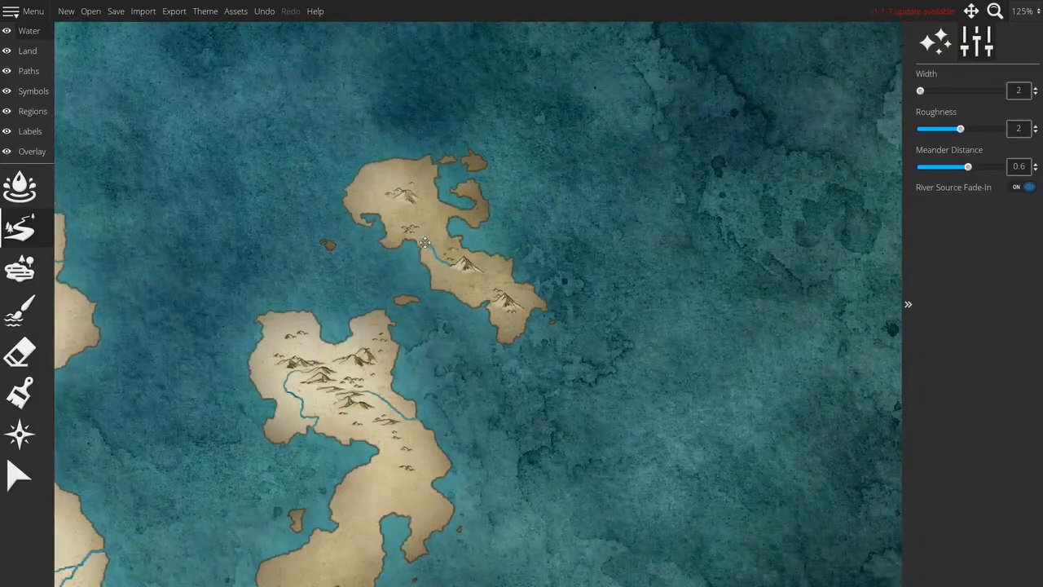
drag(406, 179, 376, 166)
Draw a long river from the northern continent's eastern mountains to its western bay, and another from the small central mountains to the southern coast
scroll(332, 92, down, 5)
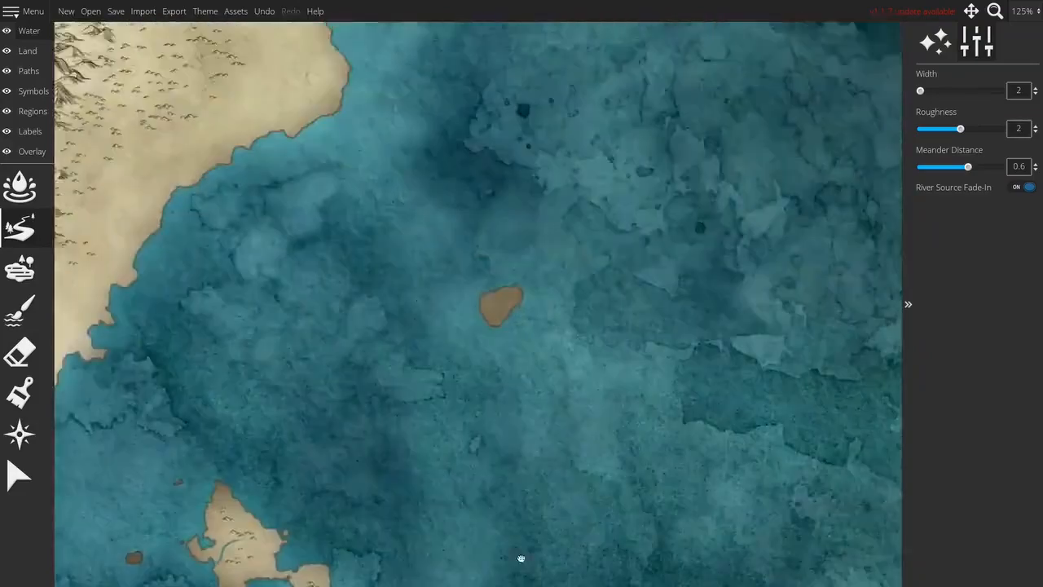
scroll(592, 113, up, 5)
scroll(592, 114, down, 10)
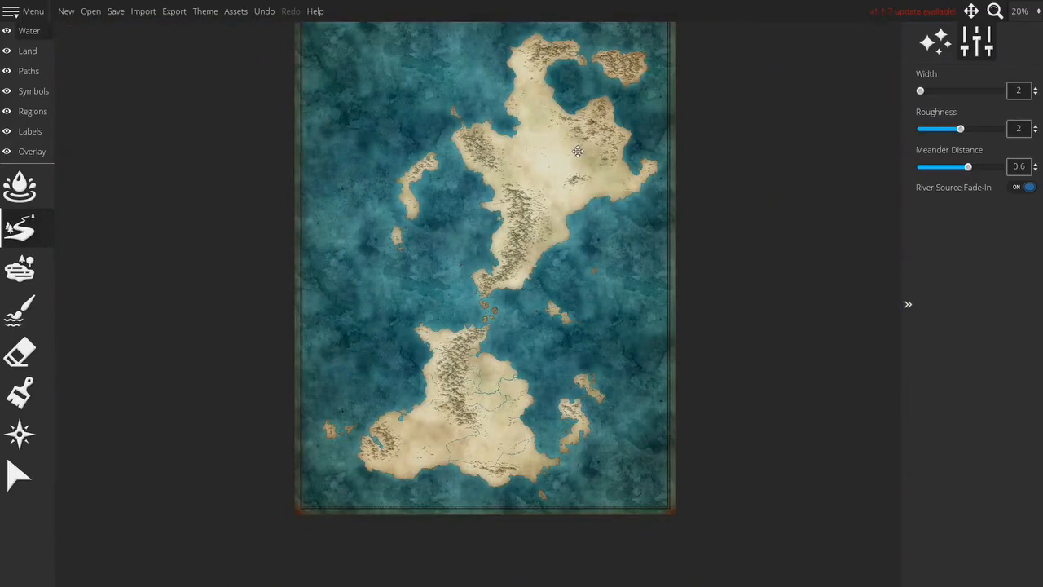
scroll(583, 150, up, 5)
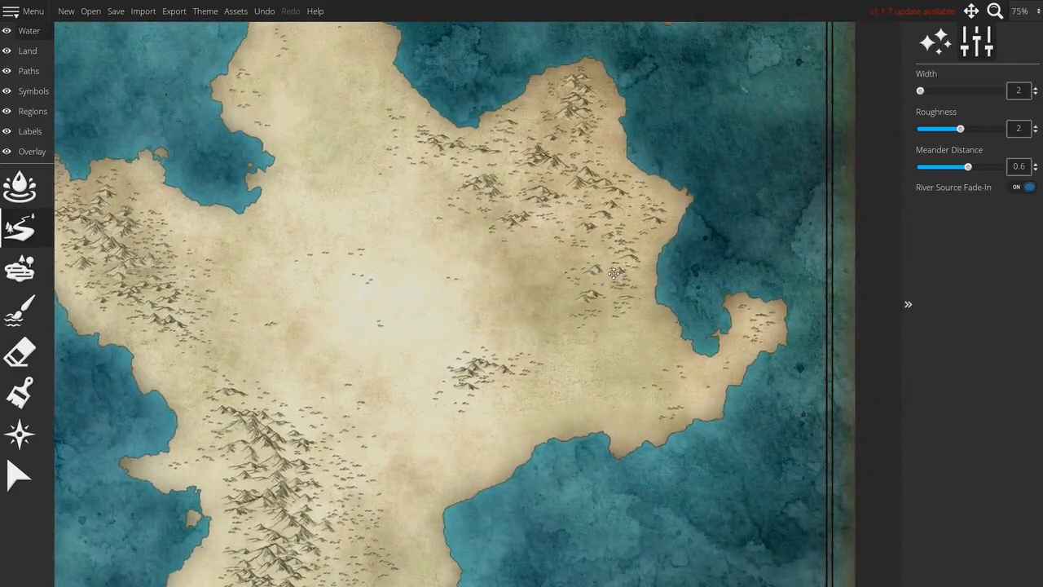
mouse_move(584, 285)
mouse_down()
mouse_move(455, 300)
mouse_move(435, 281)
mouse_move(432, 250)
mouse_move(412, 236)
mouse_move(331, 230)
mouse_move(312, 172)
mouse_move(269, 158)
mouse_up()
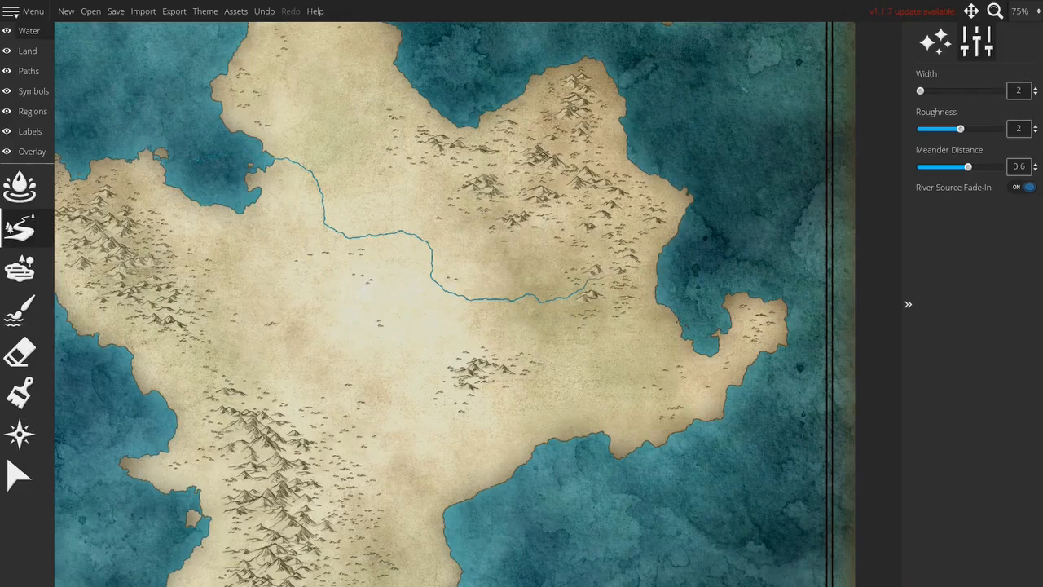
drag(396, 420, 434, 284)
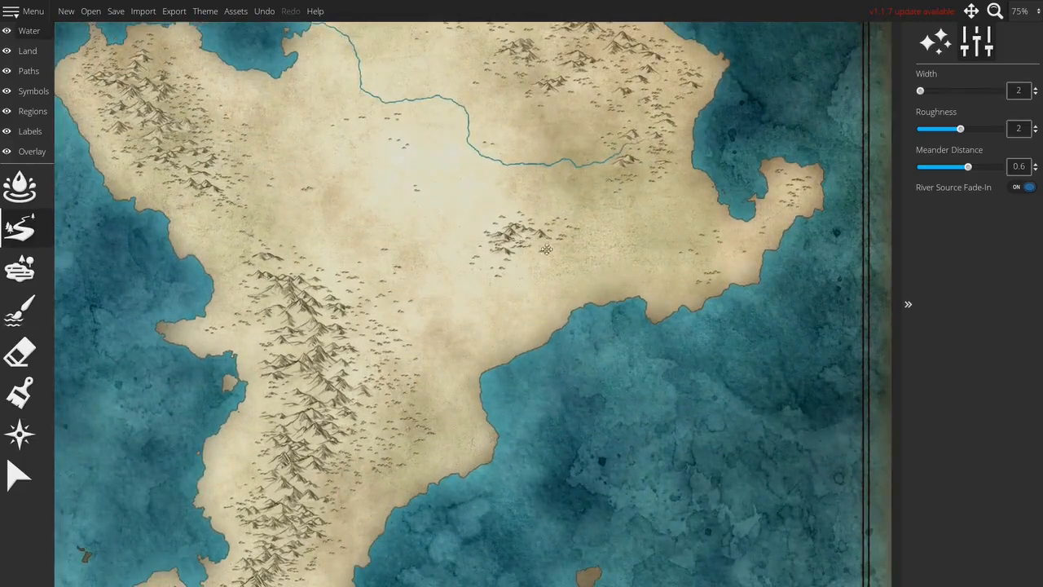
mouse_move(532, 236)
mouse_down()
mouse_move(541, 246)
mouse_move(528, 260)
mouse_move(533, 279)
mouse_move(512, 305)
mouse_move(530, 359)
mouse_up()
Draw short streams at width 2 on the northern continent's eastern hook and from the northeastern peninsula's mountains to the coast
drag(681, 240, 576, 271)
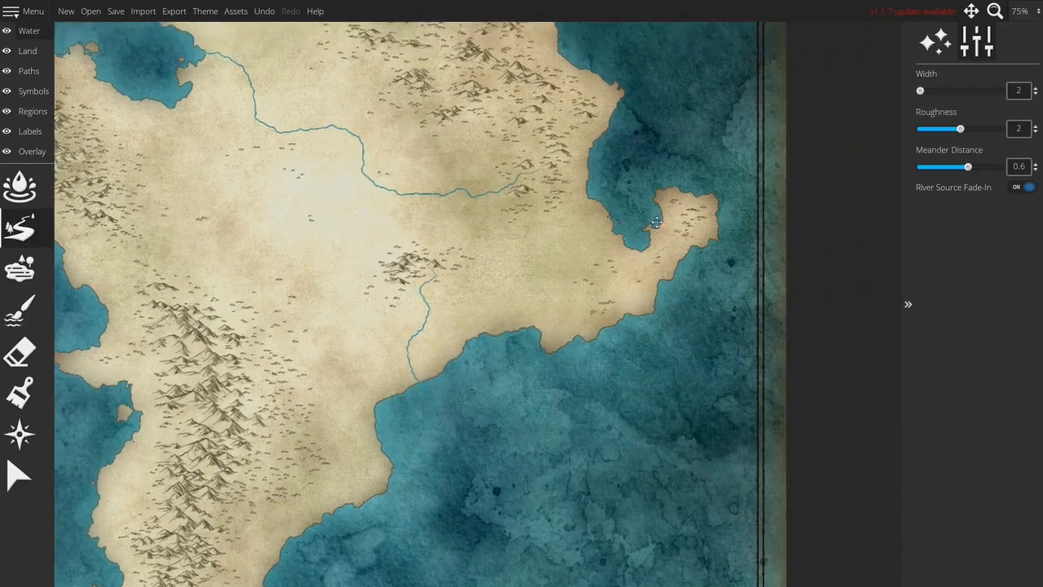
mouse_move(701, 216)
mouse_down()
mouse_move(660, 213)
mouse_move(626, 403)
mouse_up()
drag(534, 247, 585, 235)
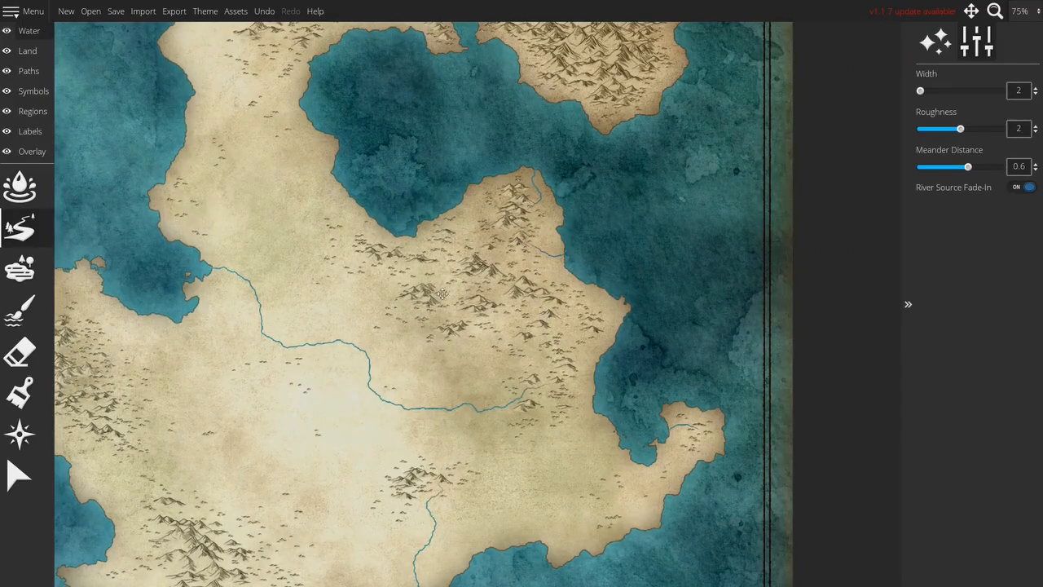
drag(369, 219, 539, 344)
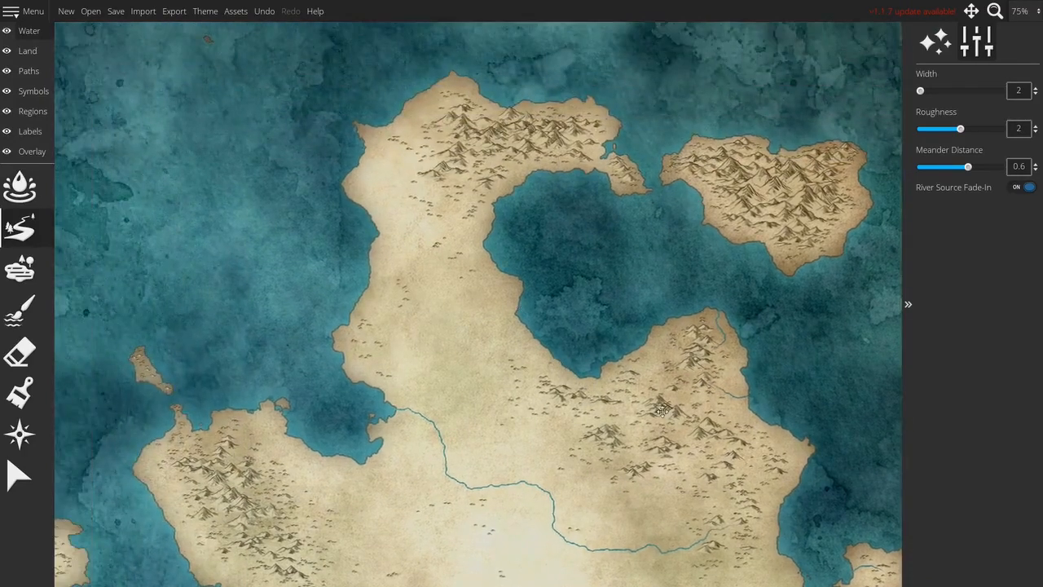
Draw a river from the northern peninsula's mountains to its western coast, and short streams at width 3 on the mountainous northeastern island
drag(484, 228, 515, 284)
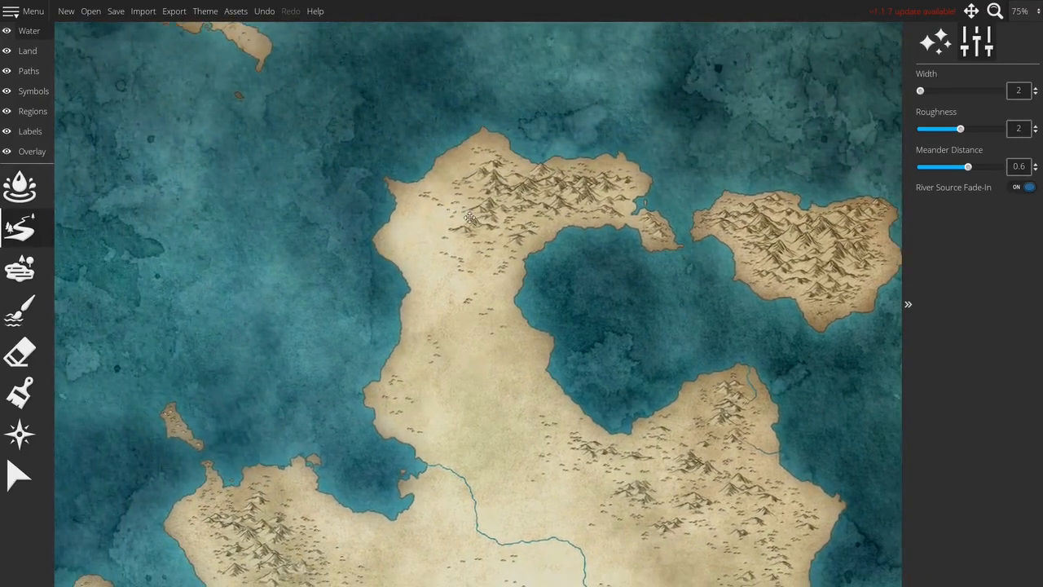
mouse_move(463, 214)
mouse_down()
mouse_move(417, 219)
mouse_move(396, 239)
mouse_move(403, 263)
mouse_up()
key(])
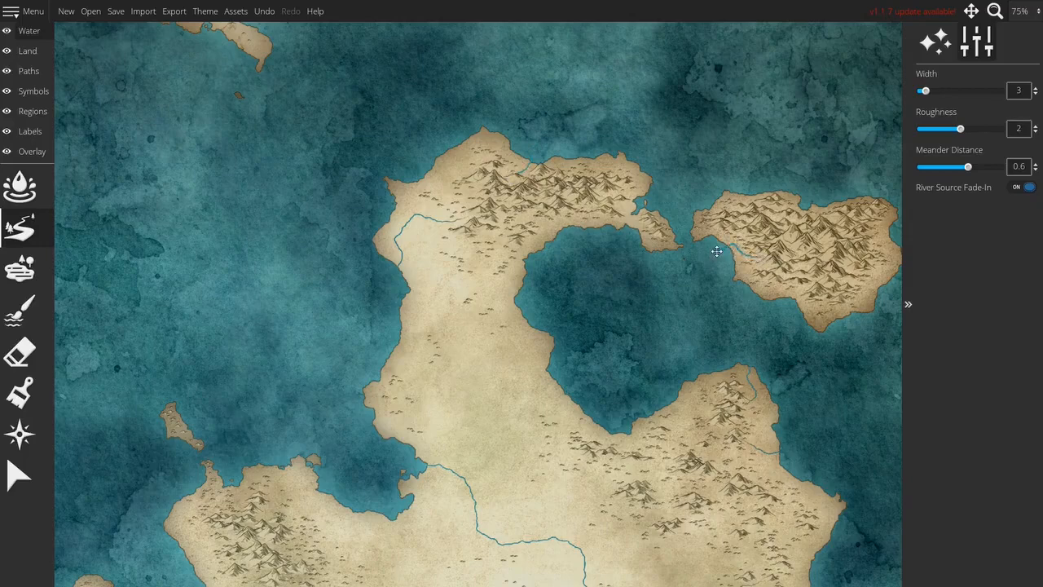
drag(745, 301, 408, 287)
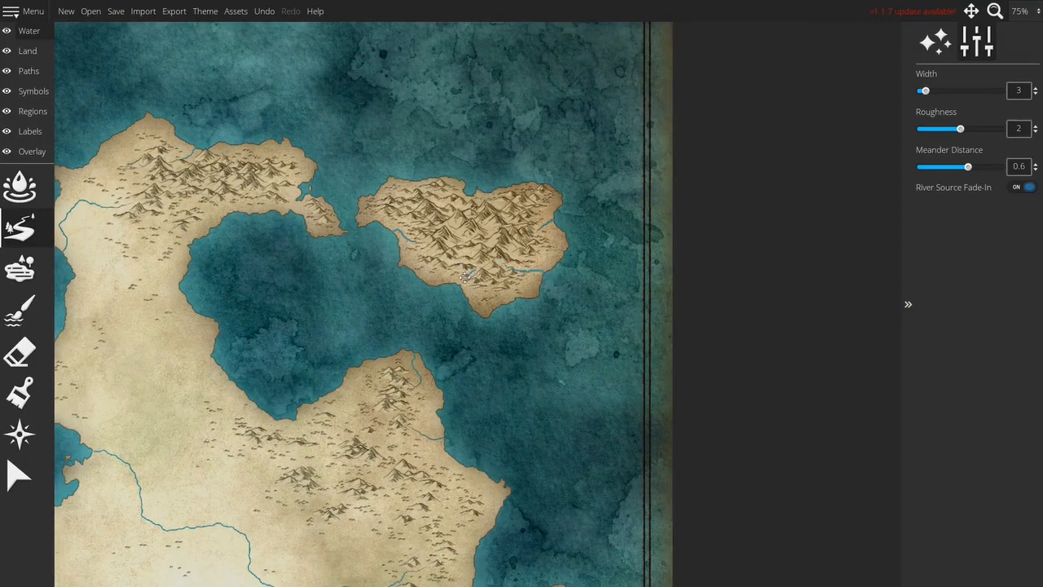
Draw a stream through the narrow middle of the western crescent island, and one at width 2 on the smaller island south of it
drag(238, 340, 886, 196)
drag(463, 375, 475, 125)
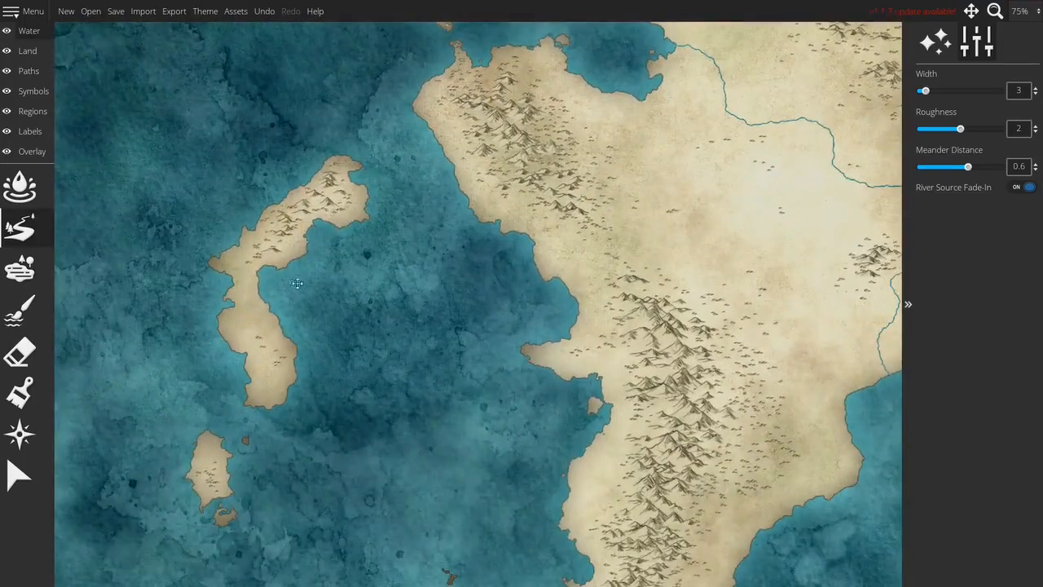
mouse_move(287, 229)
mouse_down()
mouse_move(248, 224)
mouse_move(251, 275)
mouse_move(251, 256)
mouse_move(237, 263)
mouse_move(253, 314)
mouse_move(302, 314)
mouse_up()
scroll(252, 257, down, 1)
drag(211, 466, 203, 440)
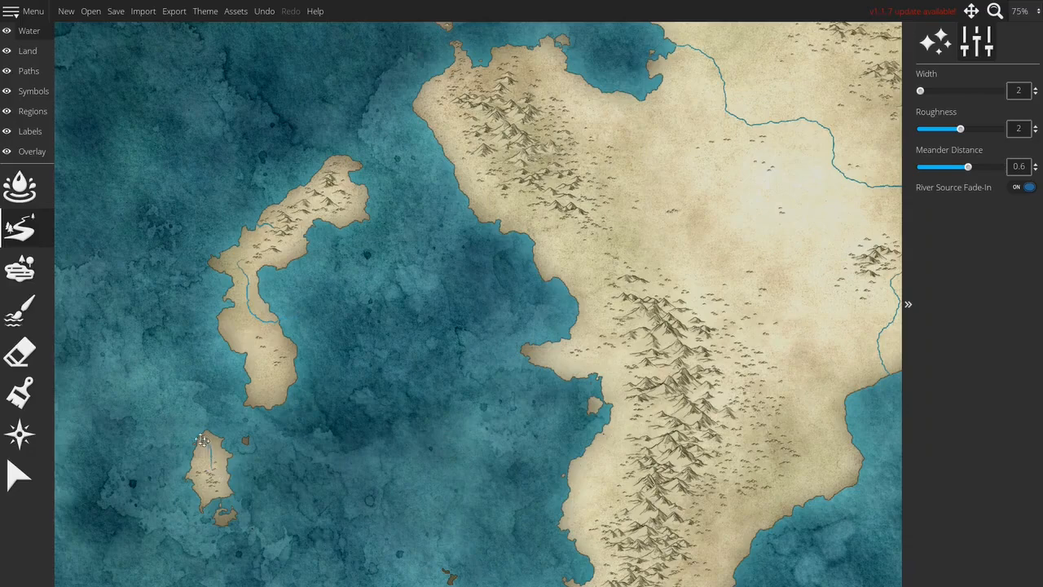
Draw two winding rivers at width 2 from the eastern side of the northern continent's long southern range to the southeastern coast
drag(432, 245, 95, 210)
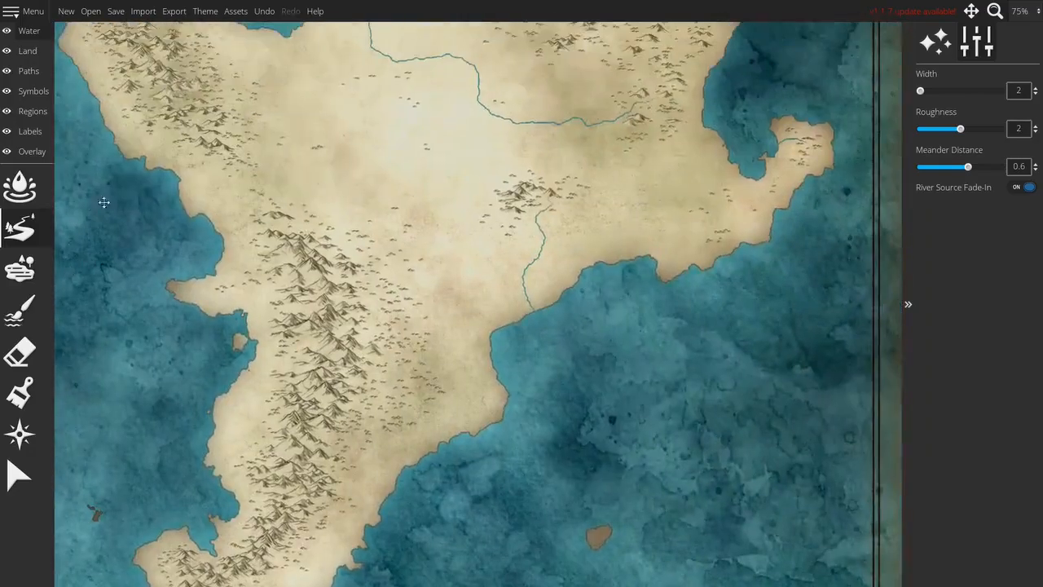
drag(392, 112, 502, 170)
scroll(497, 161, down, 2)
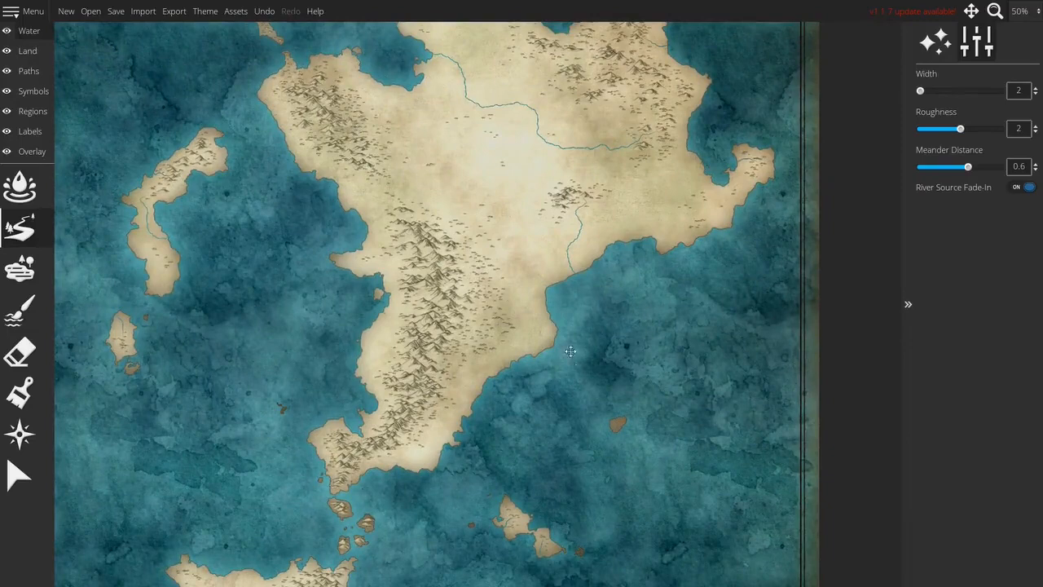
scroll(460, 371, up, 3)
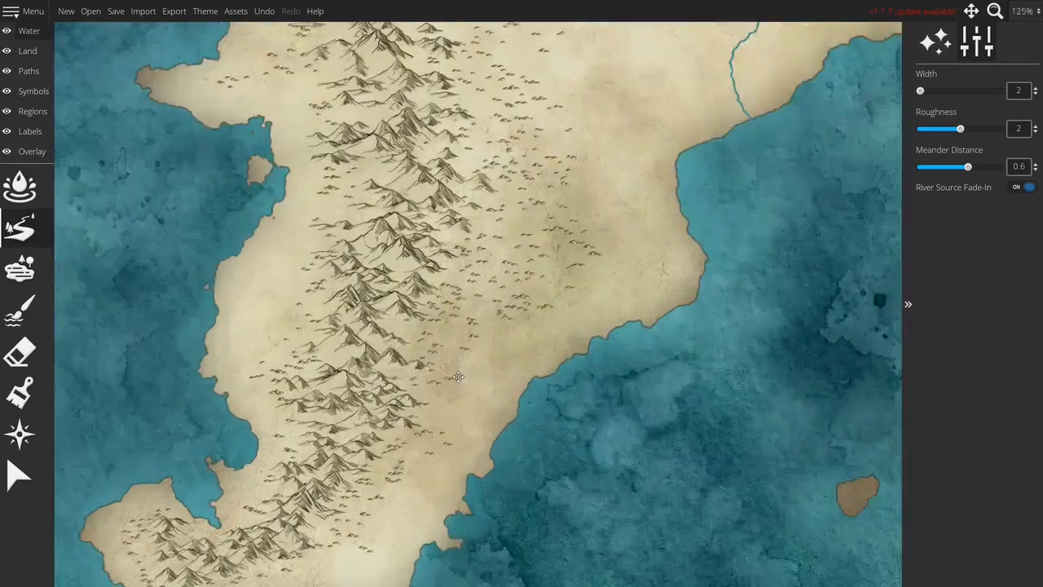
mouse_move(417, 350)
mouse_down()
mouse_move(450, 337)
mouse_move(466, 365)
mouse_move(512, 362)
mouse_move(536, 384)
mouse_up()
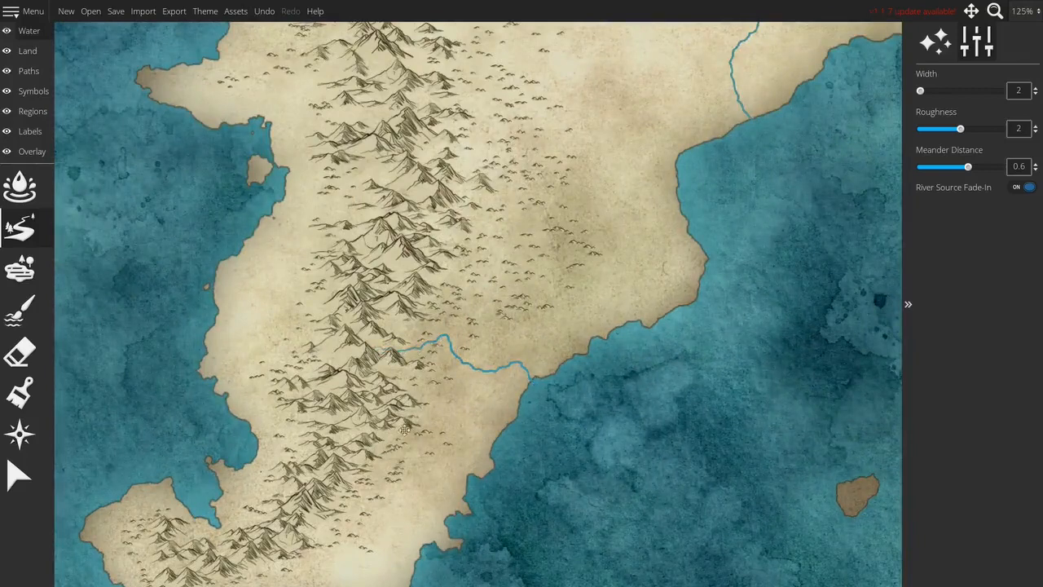
mouse_move(383, 432)
mouse_down()
mouse_move(408, 432)
mouse_move(415, 487)
mouse_move(471, 522)
mouse_up()
Draw rivers at width 2 from the western side of the long southern range to the western coast and the bay above the headland
mouse_move(445, 465)
mouse_down()
mouse_move(555, 206)
mouse_move(589, 161)
mouse_up()
mouse_move(405, 255)
mouse_down()
mouse_move(423, 277)
mouse_move(409, 292)
mouse_move(375, 288)
mouse_up()
drag(375, 289, 377, 292)
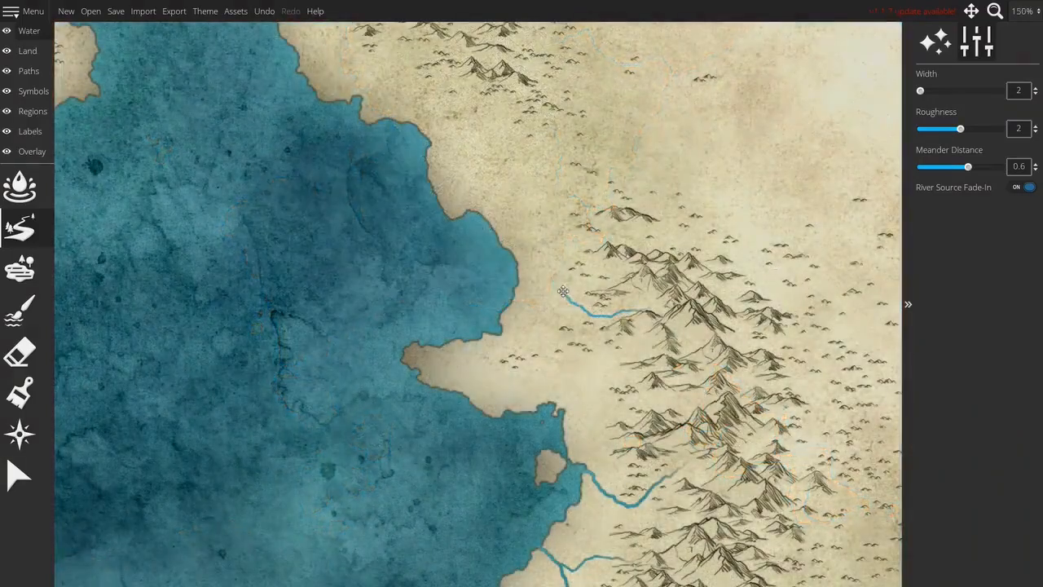
mouse_move(599, 314)
mouse_down()
mouse_move(532, 247)
mouse_move(504, 250)
mouse_up()
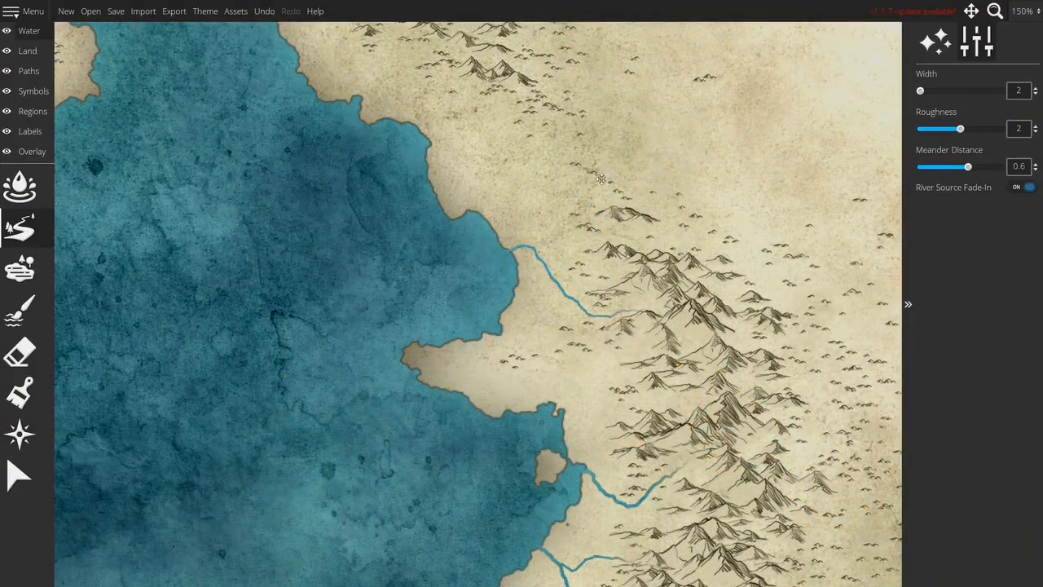
Draw two rivers from the northwestern mountains to the western coast, the southern one at width 3
scroll(626, 188, down, 4)
drag(492, 96, 472, 344)
scroll(479, 346, up, 3)
mouse_move(480, 262)
mouse_down()
mouse_move(453, 250)
mouse_move(412, 256)
mouse_move(390, 307)
mouse_up()
mouse_move(537, 321)
mouse_down()
mouse_move(453, 350)
mouse_move(456, 388)
mouse_up()
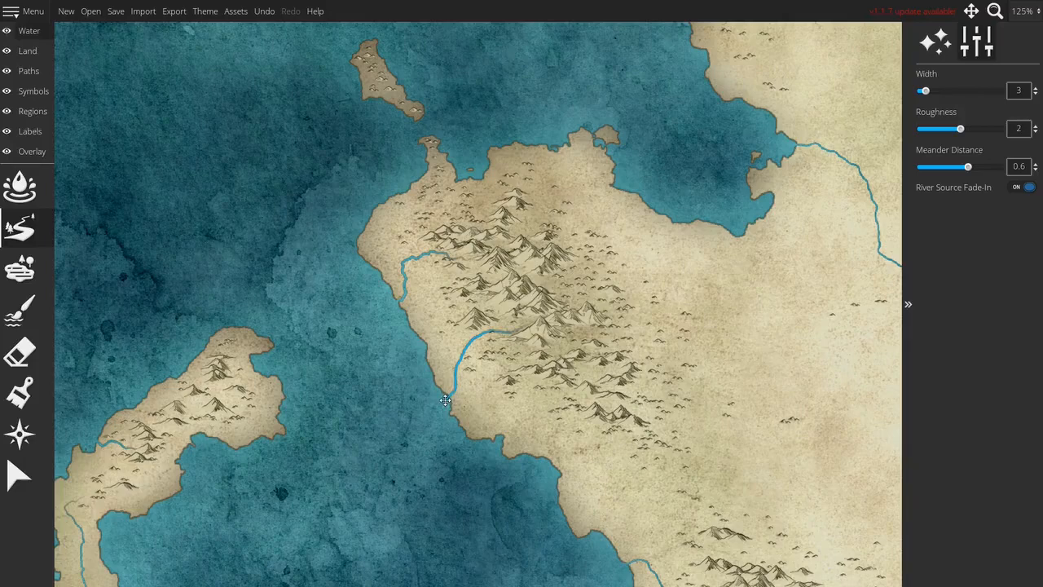
Add a short width 2 tributary to the northwestern mountains' southern river, and draw a stream from the range's southern end to the western bay
scroll(479, 333, down, 1)
drag(469, 326, 456, 364)
drag(505, 509, 330, 246)
mouse_move(418, 179)
mouse_down()
mouse_move(437, 220)
mouse_move(412, 249)
mouse_move(416, 277)
mouse_up()
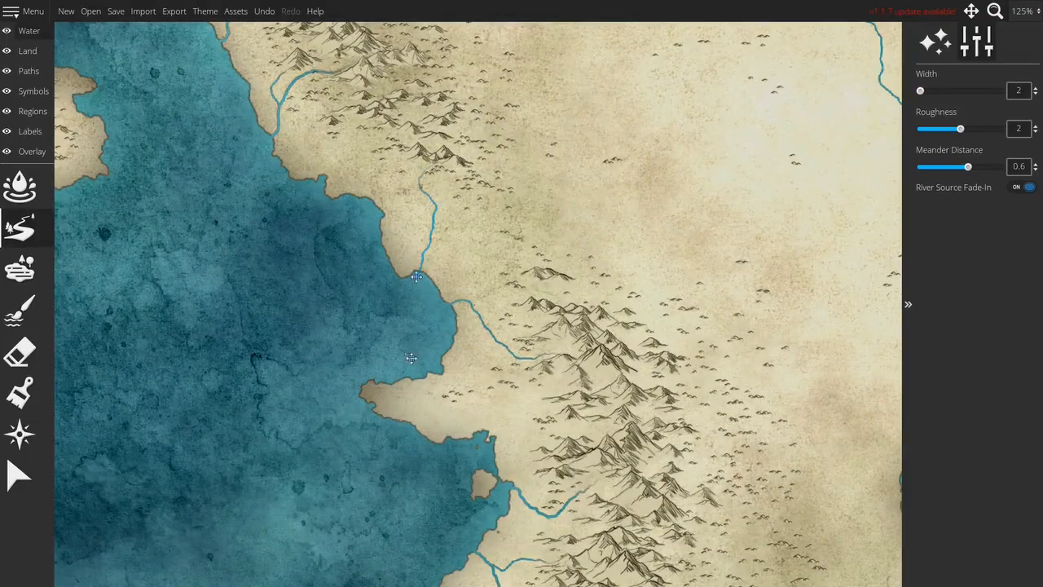
Draw a short stream at width 2 from the northern peninsula's mountains south to the large round bay
scroll(365, 261, down, 5)
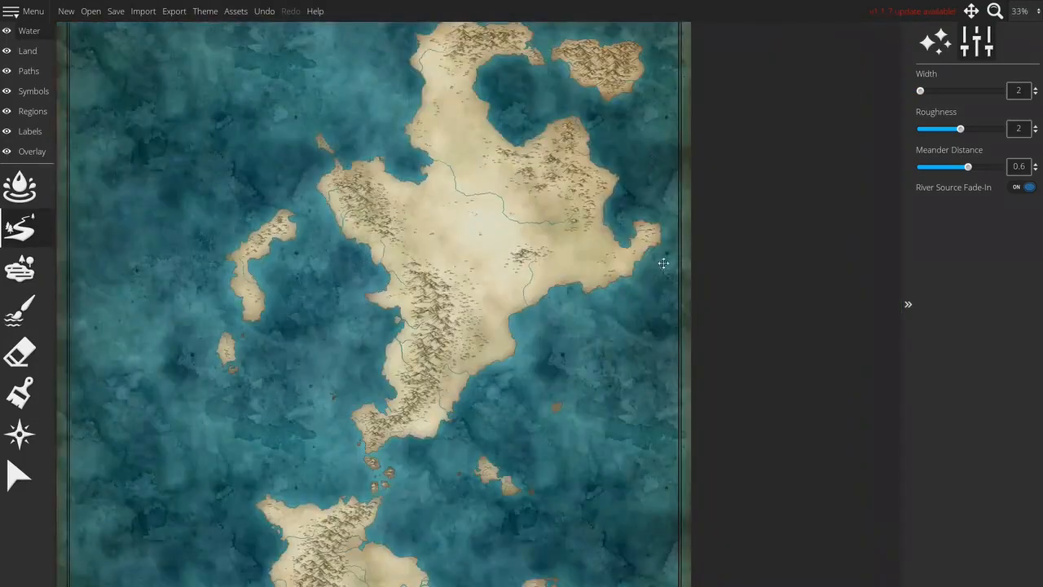
scroll(663, 264, up, 4)
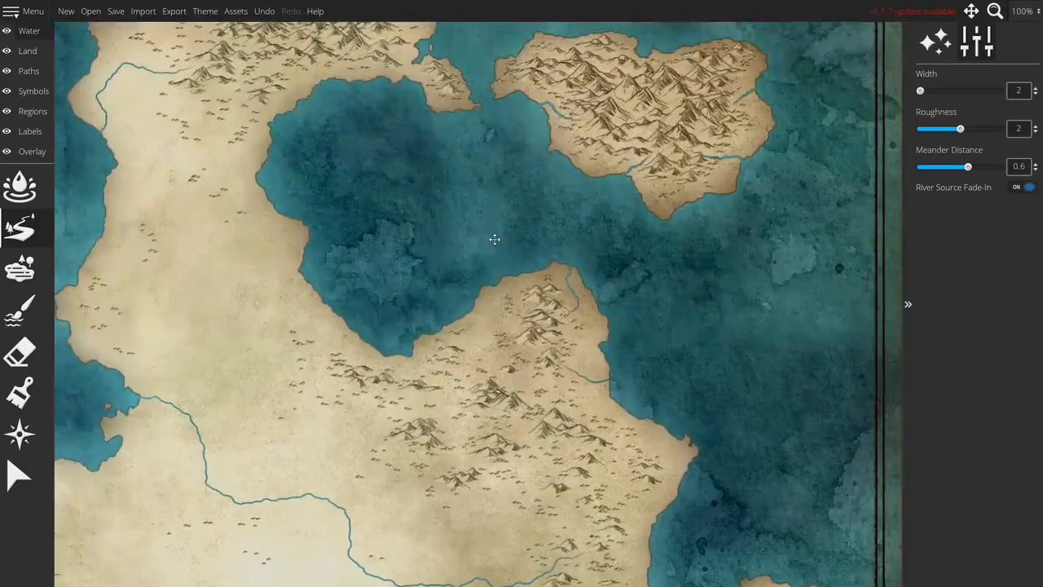
scroll(495, 239, down, 4)
scroll(480, 242, up, 5)
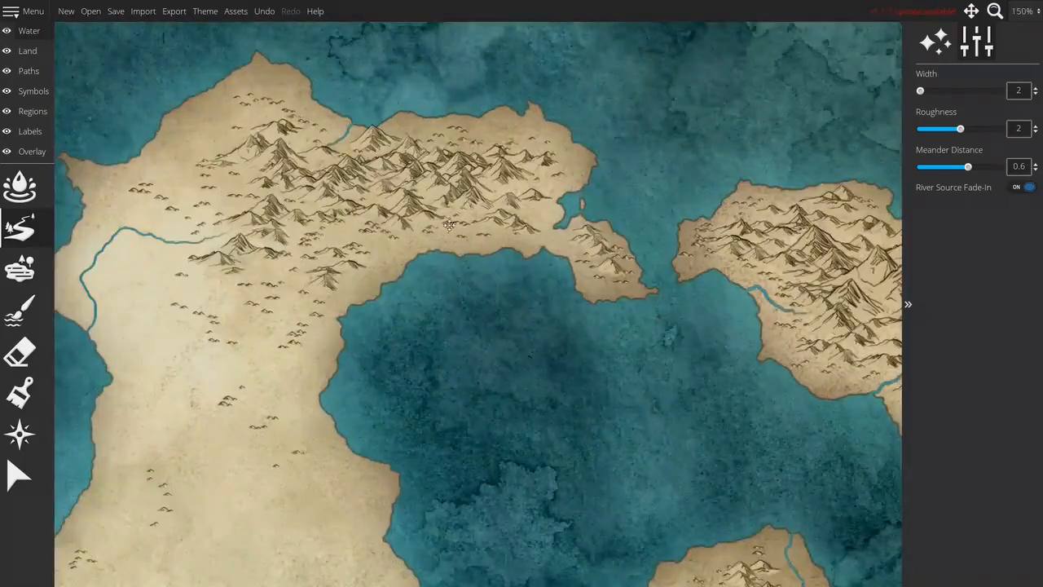
mouse_move(479, 227)
mouse_down()
mouse_move(448, 230)
mouse_move(445, 259)
mouse_up()
Draw a short stream at width 2 from the hills of the northernmost island to its small southern inlet
scroll(449, 258, down, 5)
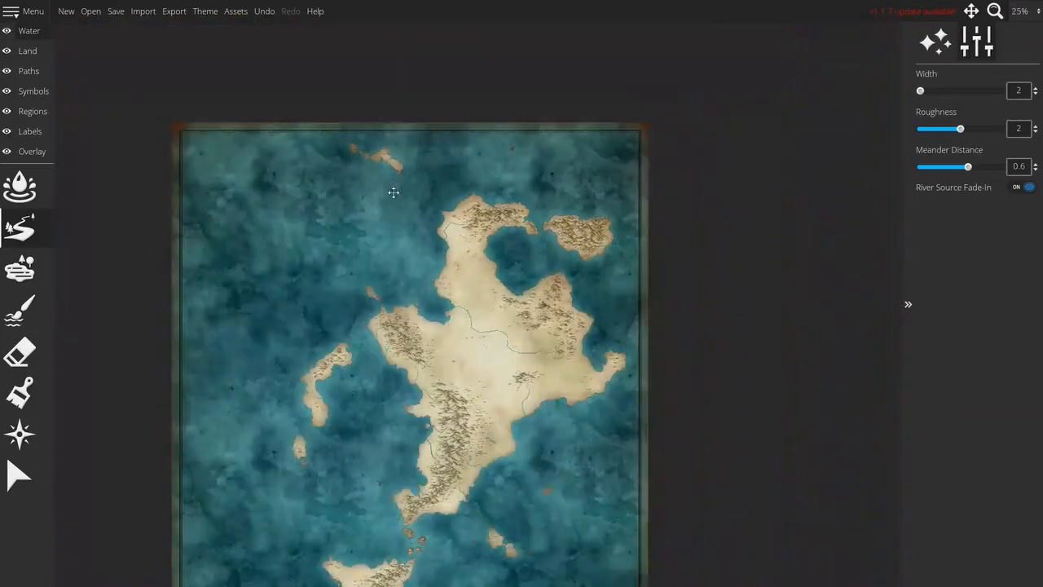
scroll(381, 163, up, 5)
drag(399, 134, 412, 155)
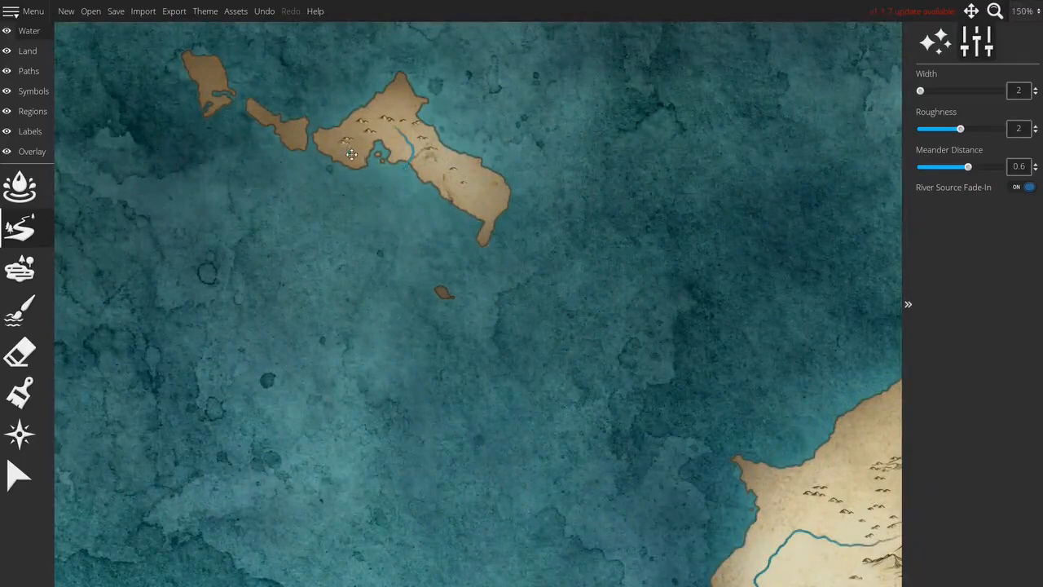
scroll(454, 236, down, 6)
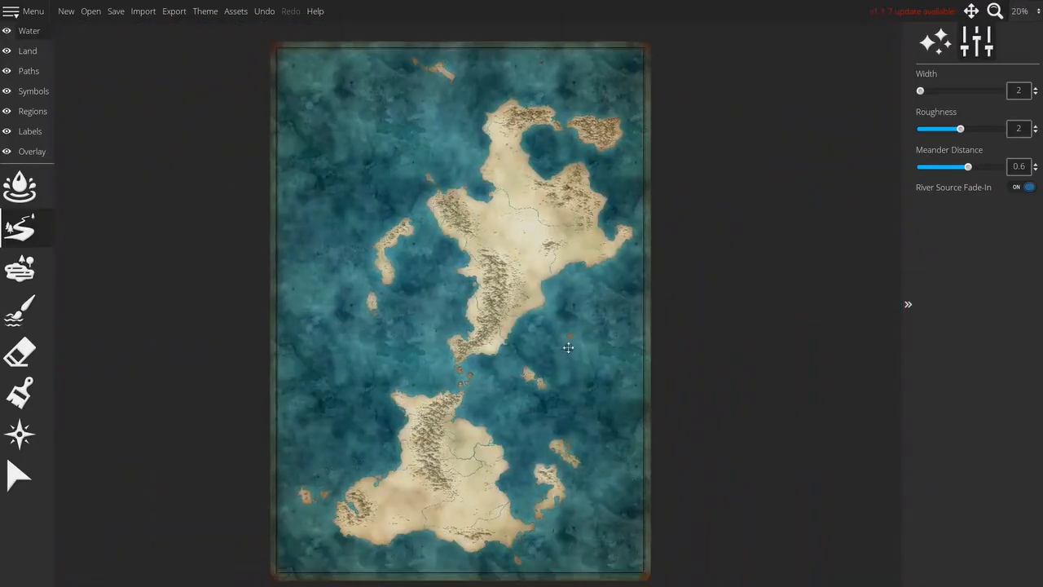
Place a lake with roughness 0.36 and brush size 72 on the river in the northern peninsula's west
scroll(567, 347, up, 1)
click(19, 269)
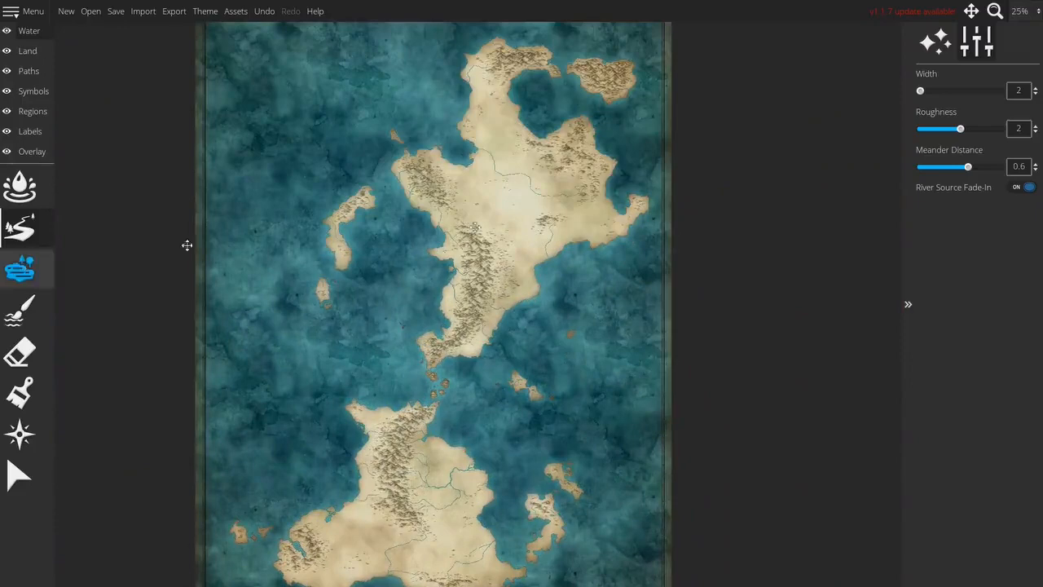
click(951, 129)
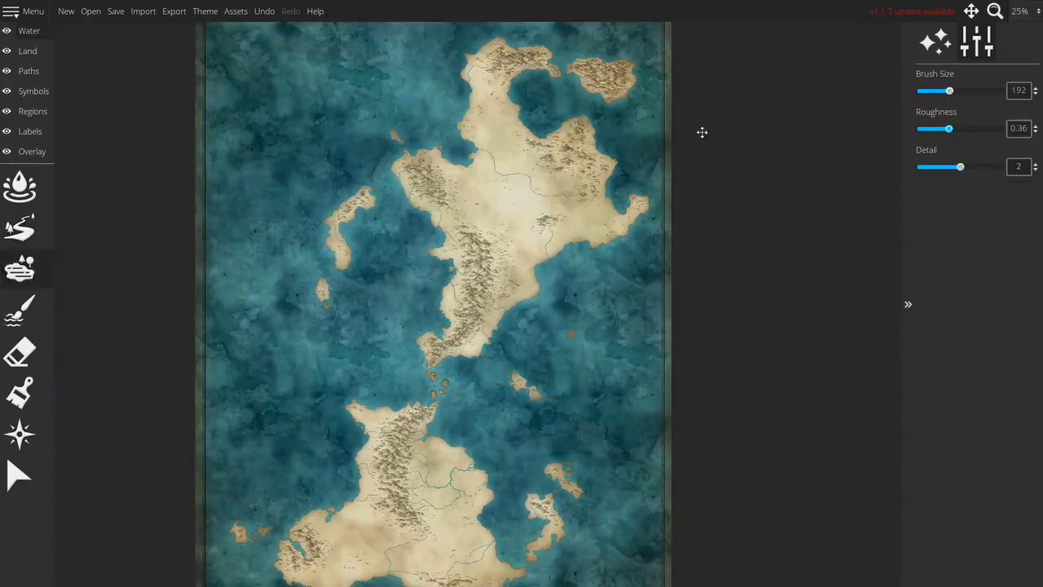
scroll(461, 145, up, 3)
key(bracketleft)
key(bracketleft)
key(bracketleft)
key(bracketleft)
key(bracketleft)
key(bracketleft)
key(bracketleft)
key(bracketleft)
key(bracketleft)
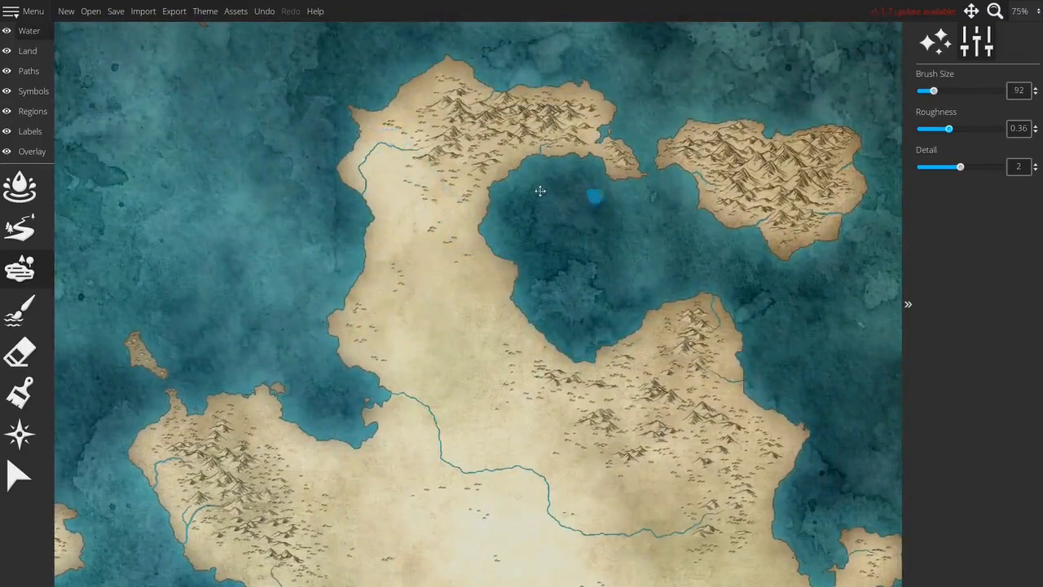
scroll(367, 150, up, 3)
key(bracketleft)
key(bracketleft)
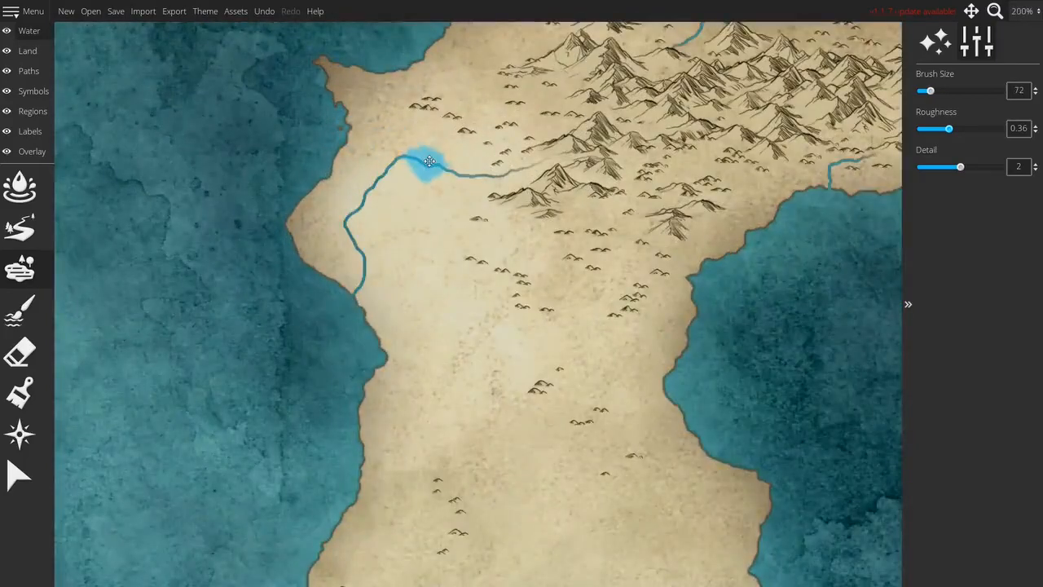
click(429, 162)
Place small lakes at brush size 40 on the northeastern island's western stream and on the stream at the northeastern peninsula's tip
mouse_move(702, 374)
mouse_down()
mouse_move(386, 318)
mouse_move(98, 382)
mouse_up()
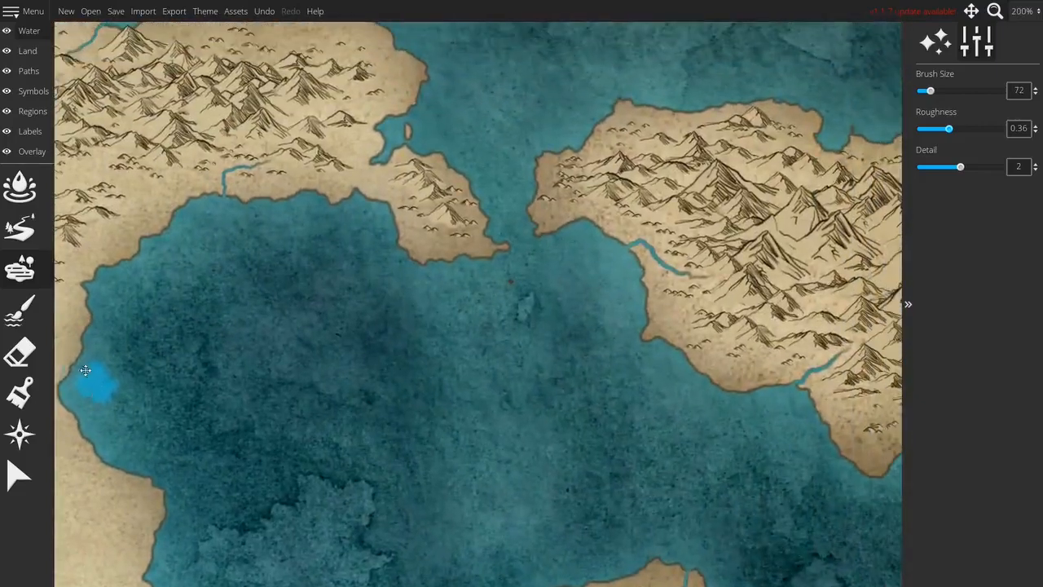
key(bracketleft)
key(bracketleft)
click(653, 257)
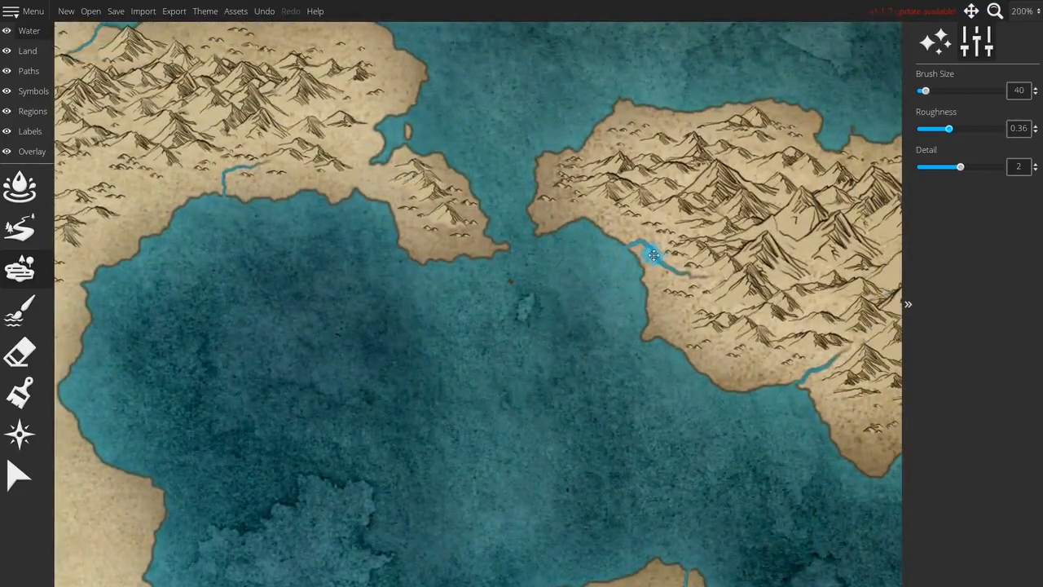
drag(691, 414, 565, 28)
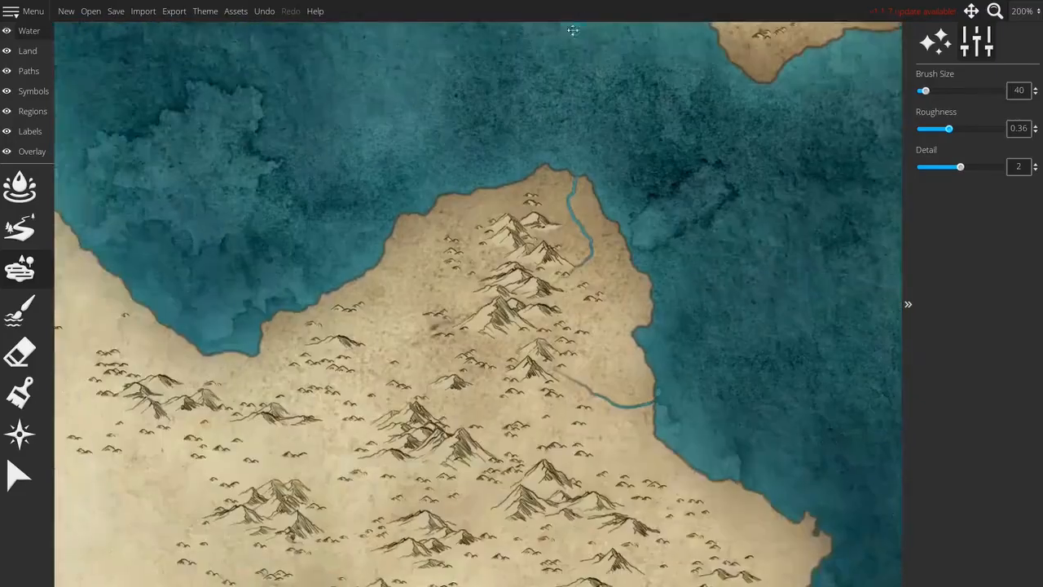
click(577, 218)
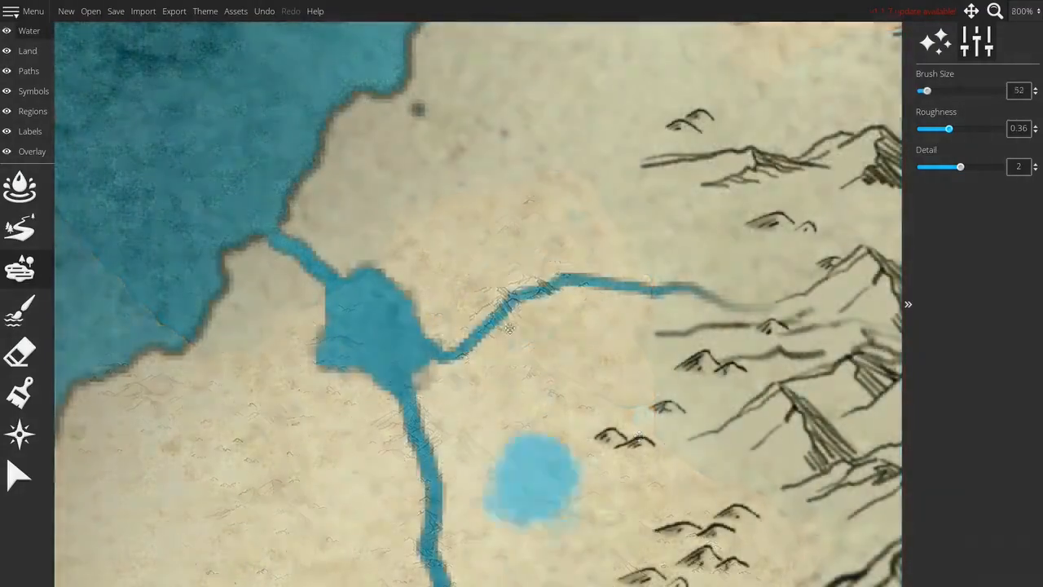
Place a smaller lake on the river southeast of the long southern range, and save the map
scroll(522, 229, down, 6)
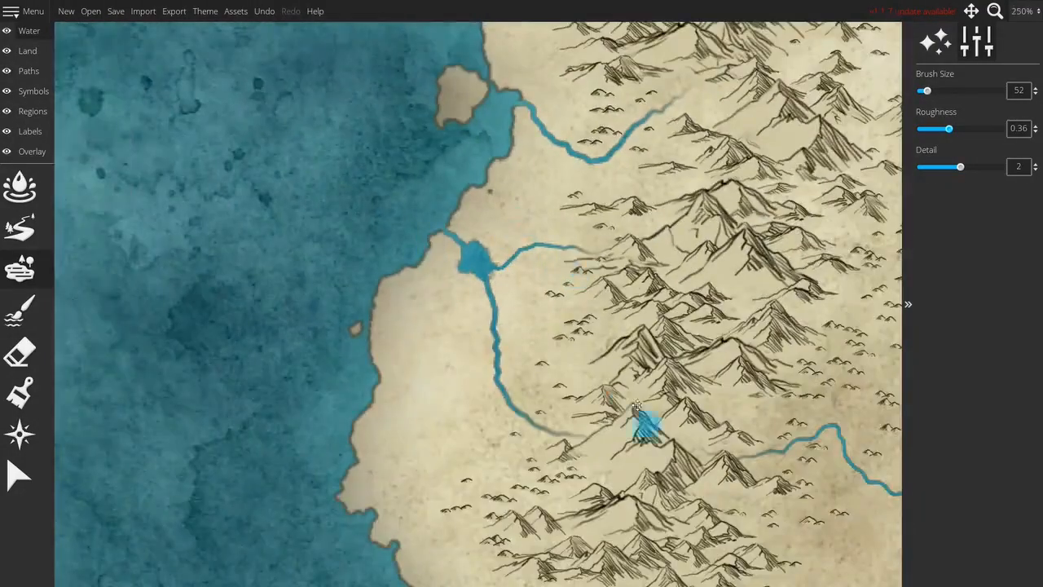
drag(647, 425, 419, 234)
key(bracketleft)
drag(596, 469, 547, 113)
click(503, 184)
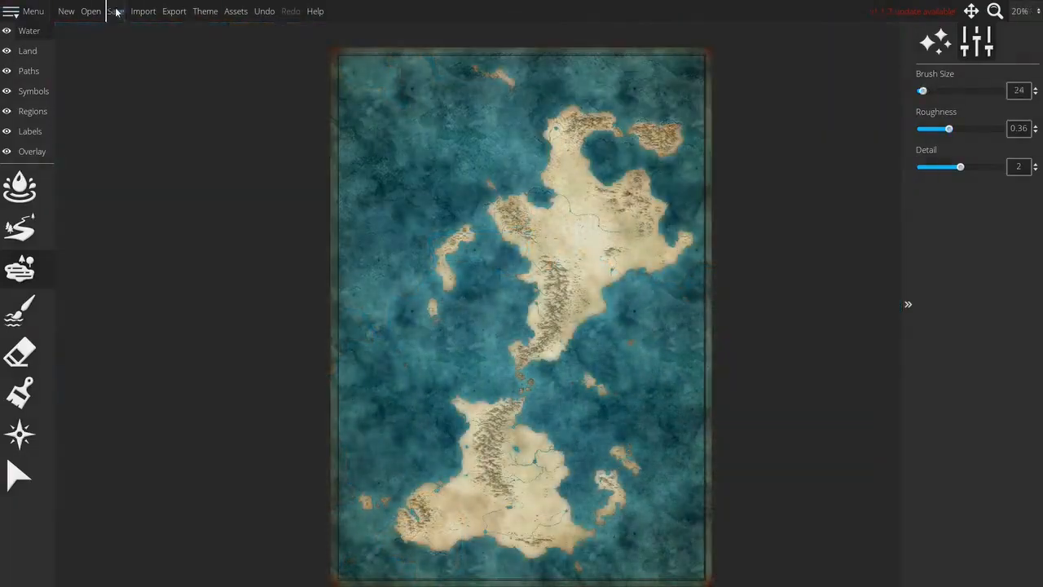
click(114, 11)
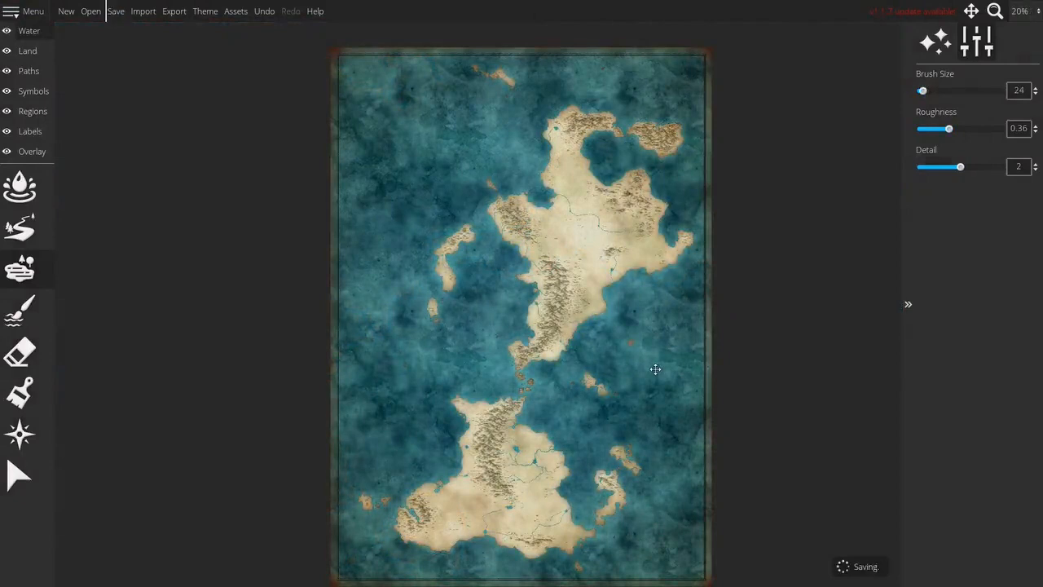
Choose the Elm Trees symbol for tree placement and set its symbol scale to 10
click(34, 95)
click(19, 230)
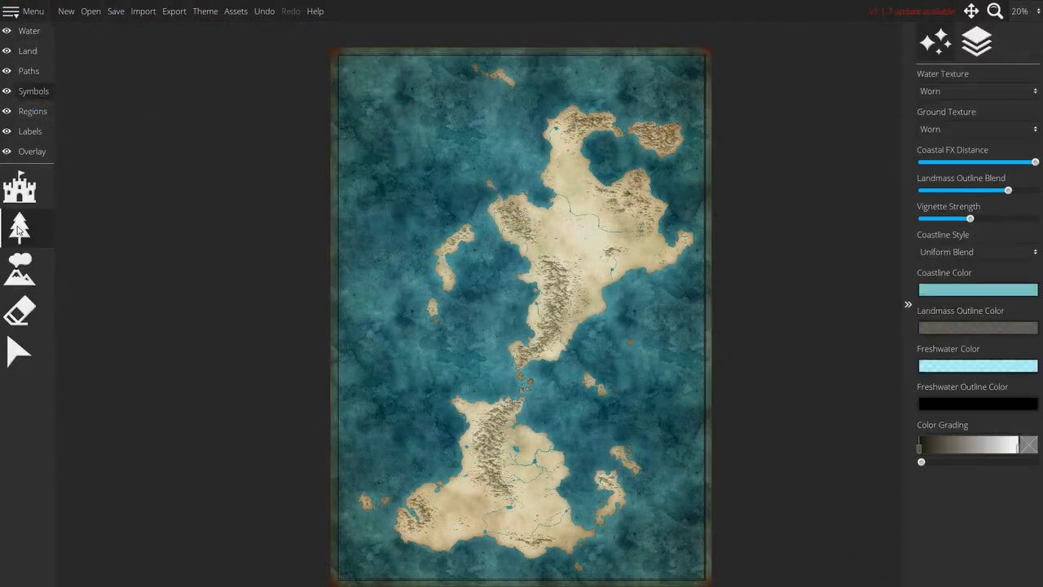
click(973, 308)
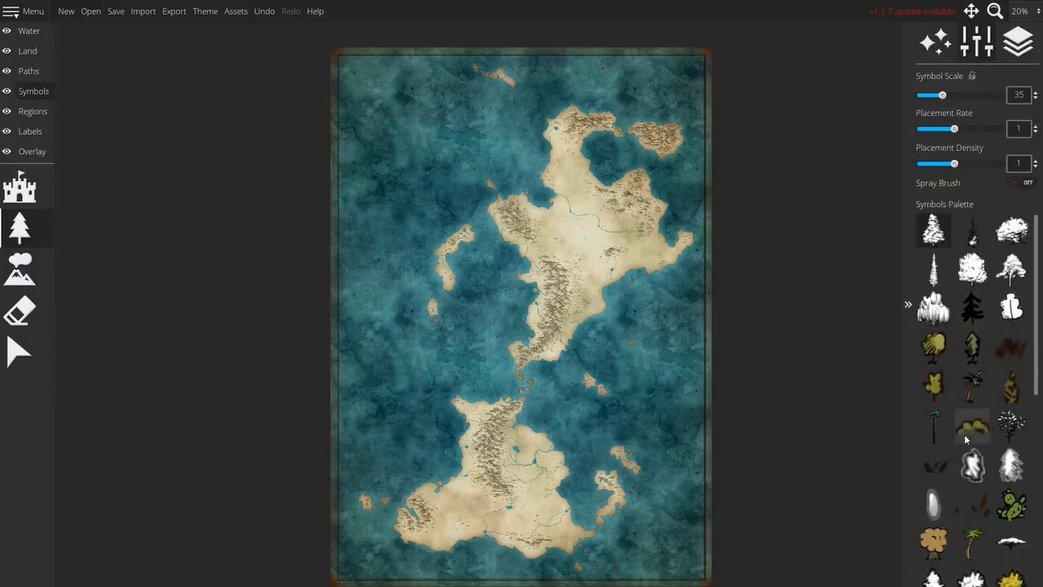
scroll(976, 350, down, 5)
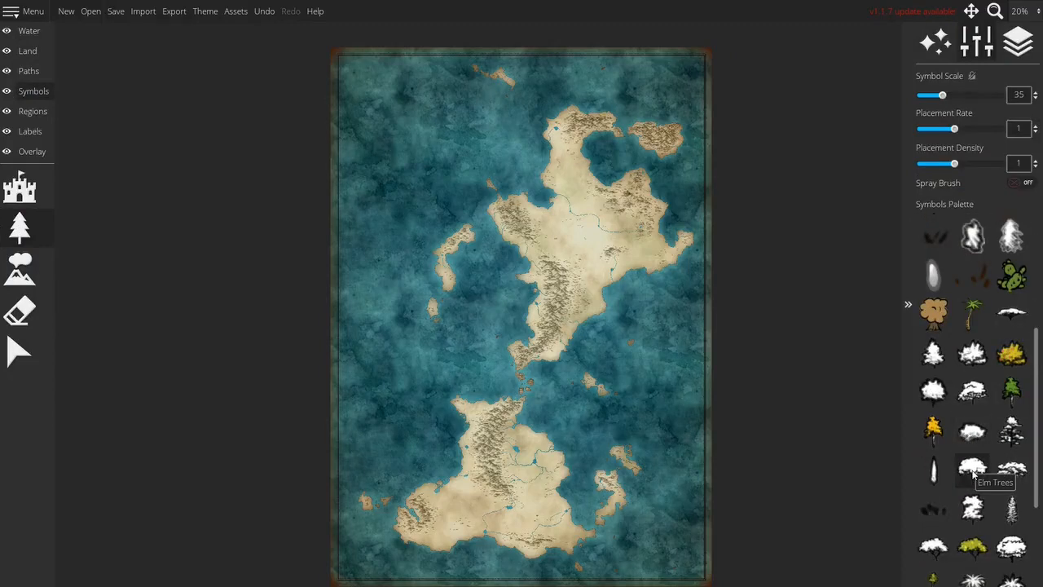
click(974, 468)
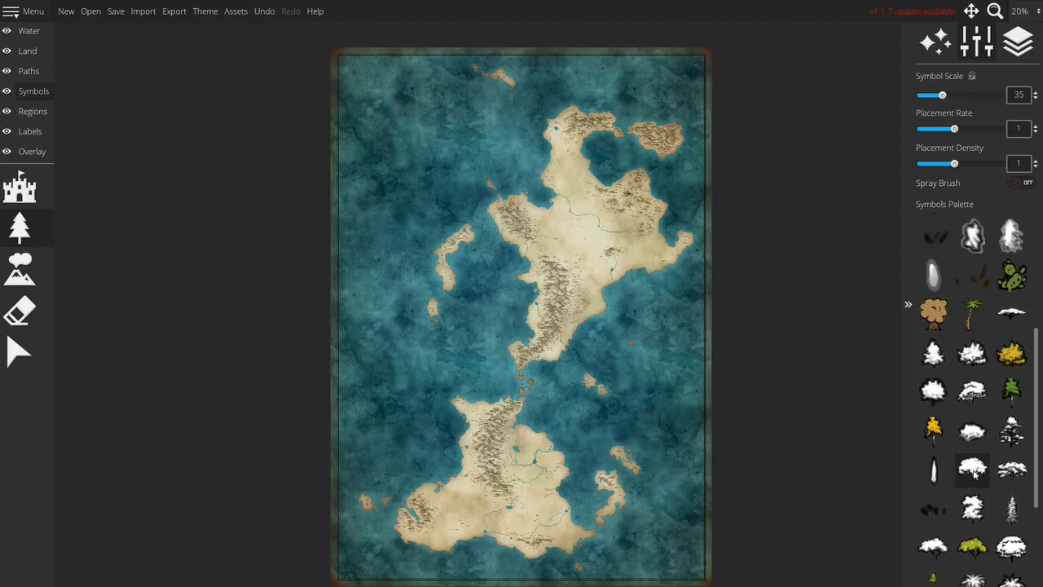
click(918, 97)
scroll(581, 226, up, 5)
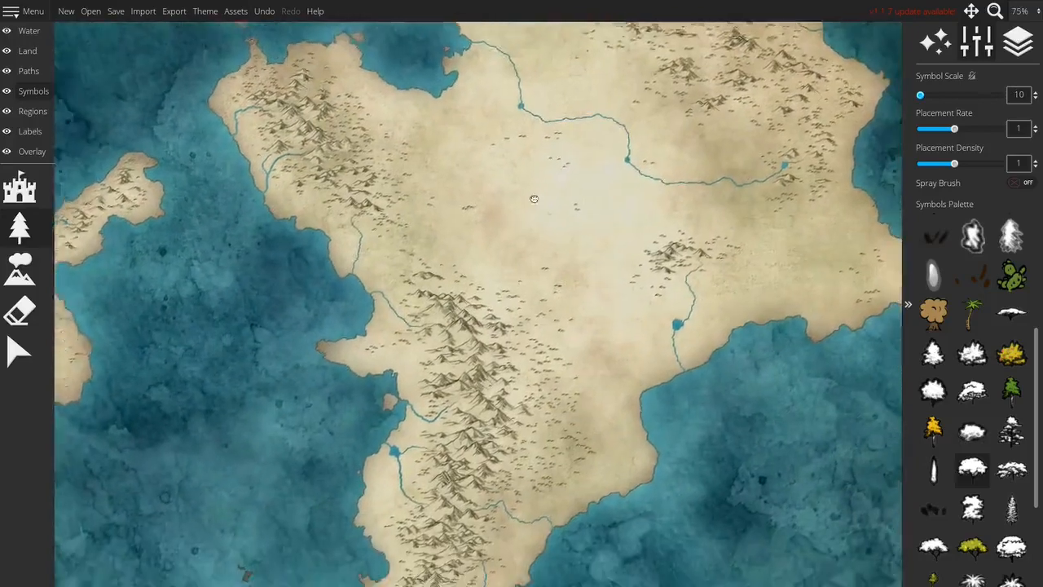
Scatter Elm Trees along the rivers and lakes east of the southern continent's central mountain range
drag(534, 199, 496, 172)
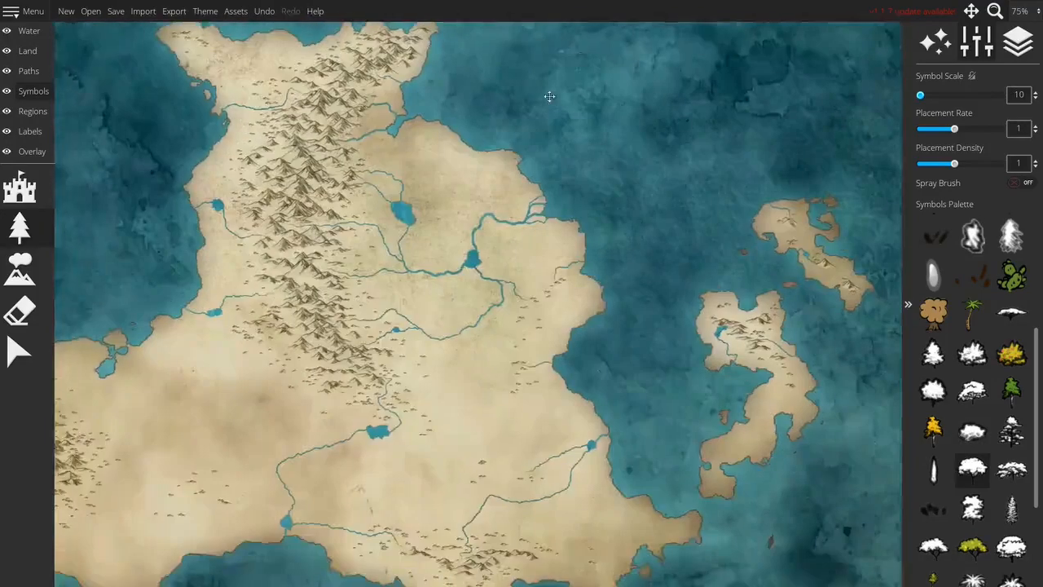
drag(415, 242, 567, 196)
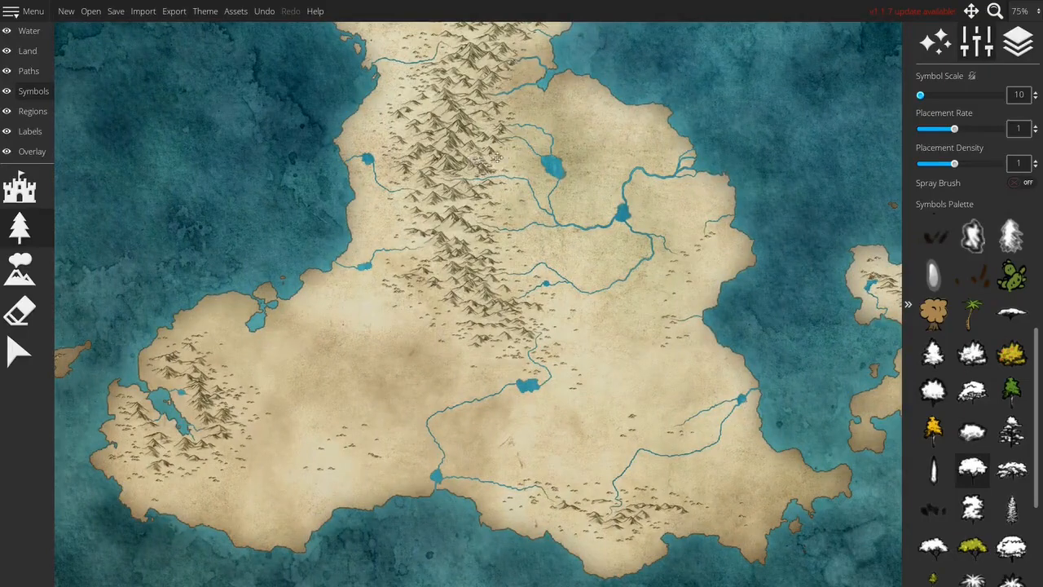
mouse_move(527, 161)
mouse_down()
mouse_move(546, 181)
mouse_move(520, 223)
mouse_move(587, 223)
mouse_move(564, 183)
mouse_move(584, 188)
mouse_up()
mouse_move(632, 161)
mouse_down()
mouse_move(626, 168)
mouse_move(645, 158)
mouse_move(644, 178)
mouse_move(628, 186)
mouse_move(640, 220)
mouse_move(657, 228)
mouse_move(636, 255)
mouse_move(590, 280)
mouse_move(542, 272)
mouse_move(519, 281)
mouse_move(528, 286)
mouse_up()
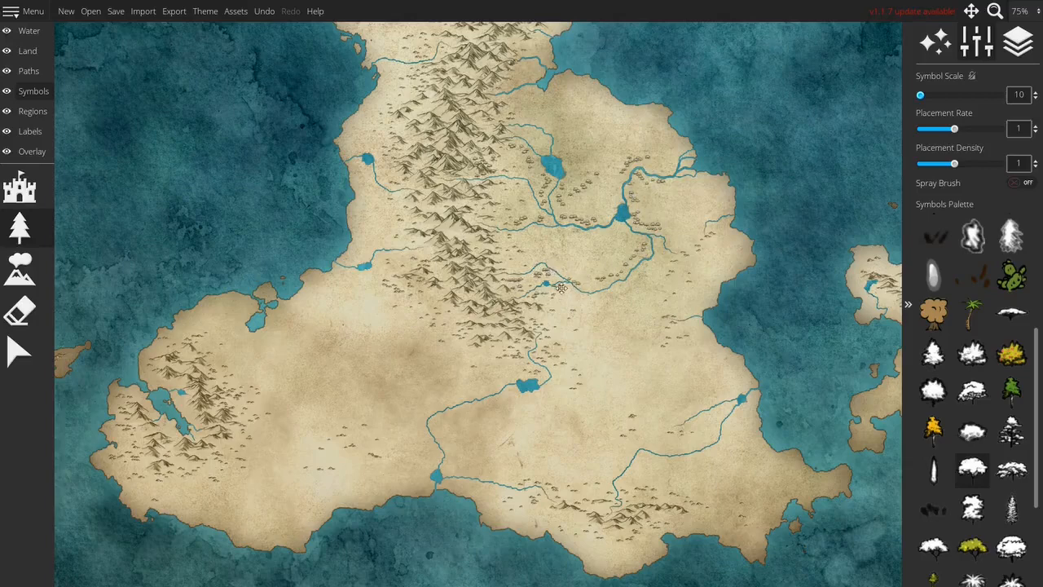
Extend the elm woodland over the southern continent's eastern coastal hills and the coast west of its central range
mouse_move(596, 303)
mouse_down()
mouse_move(623, 286)
mouse_move(705, 355)
mouse_move(644, 339)
mouse_up()
click(342, 272)
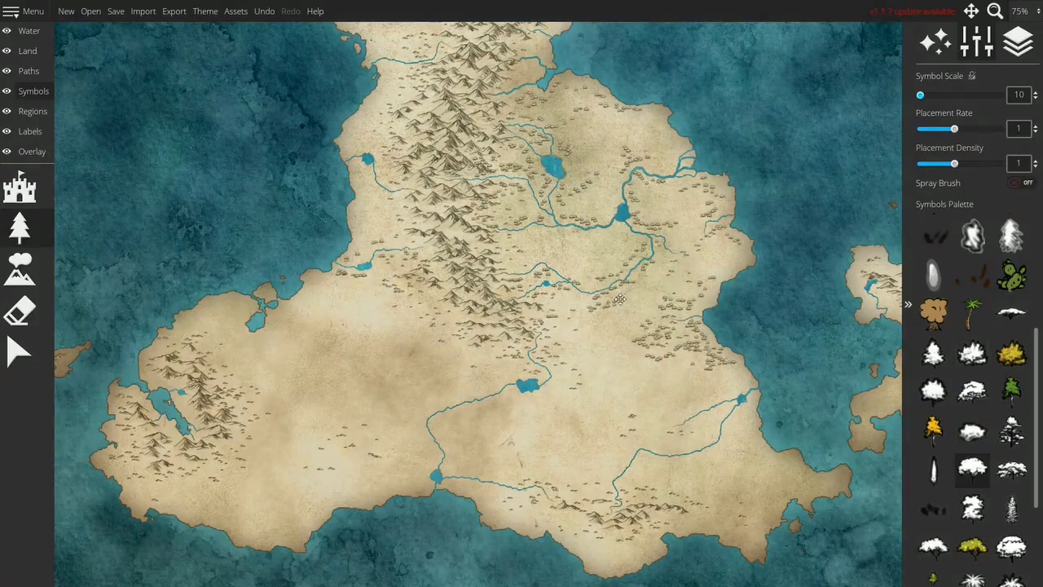
mouse_move(390, 227)
mouse_down()
mouse_move(364, 233)
mouse_move(357, 210)
mouse_move(387, 197)
mouse_move(396, 218)
mouse_up()
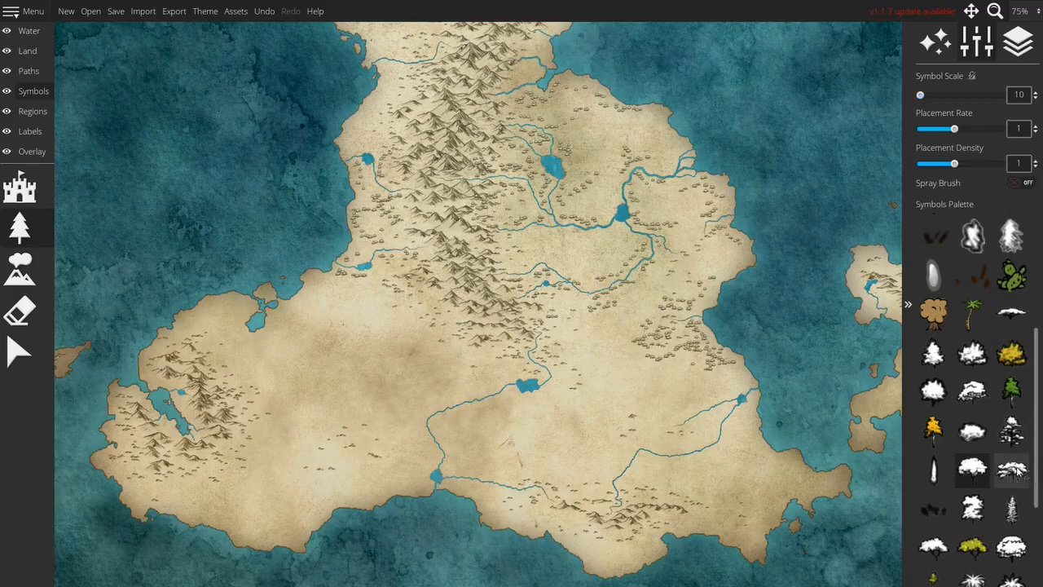
Switch to the spreading flat-canopy tree symbol and scatter trees over the southern continent's northwestern peninsula and the range's western foothills
drag(581, 179, 672, 397)
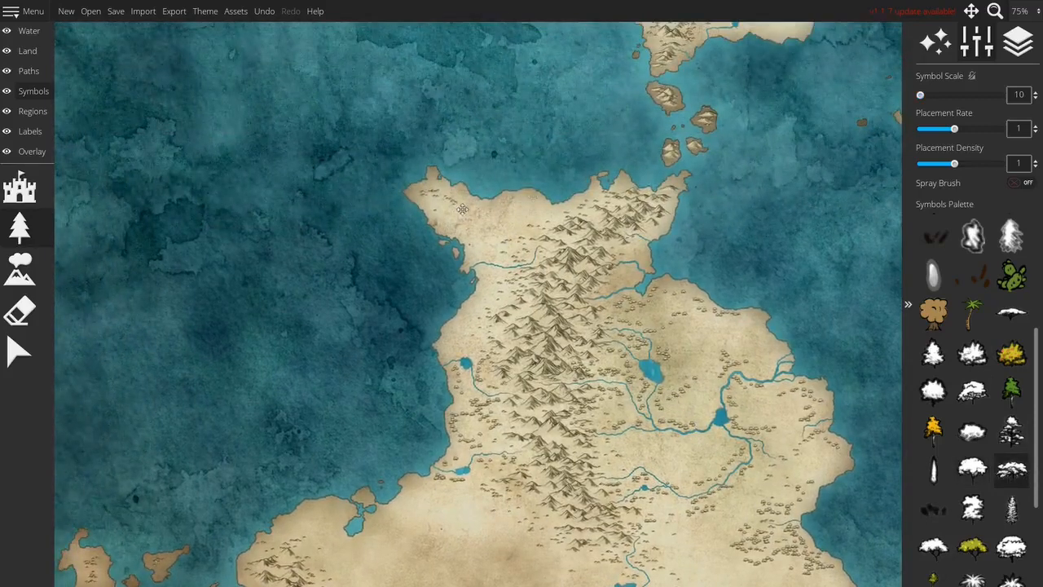
mouse_move(525, 202)
mouse_down()
mouse_move(507, 231)
mouse_move(443, 184)
mouse_move(417, 191)
mouse_move(457, 197)
mouse_move(469, 228)
mouse_move(440, 230)
mouse_move(478, 248)
mouse_up()
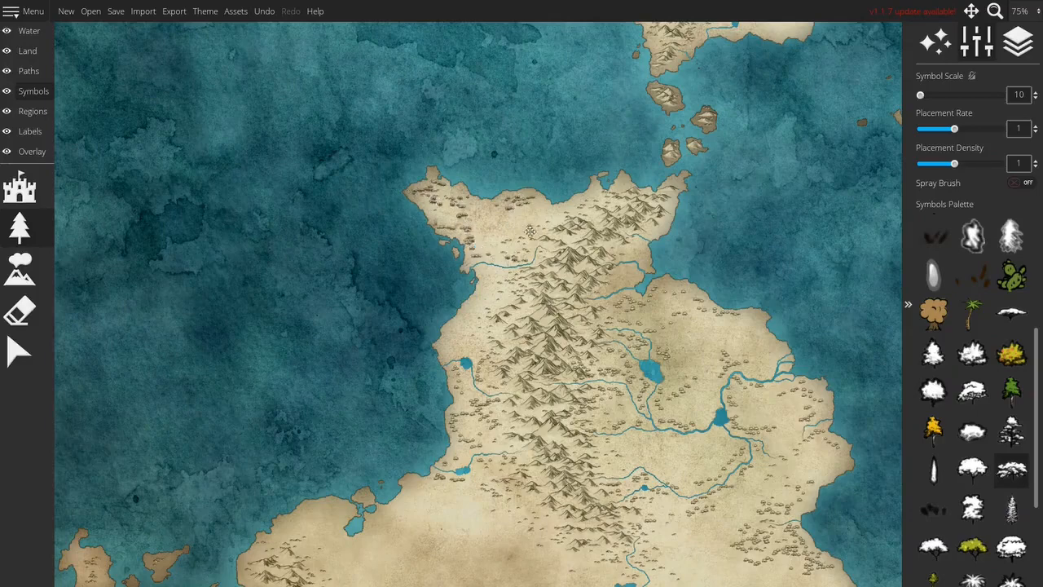
click(48, 366)
click(610, 233)
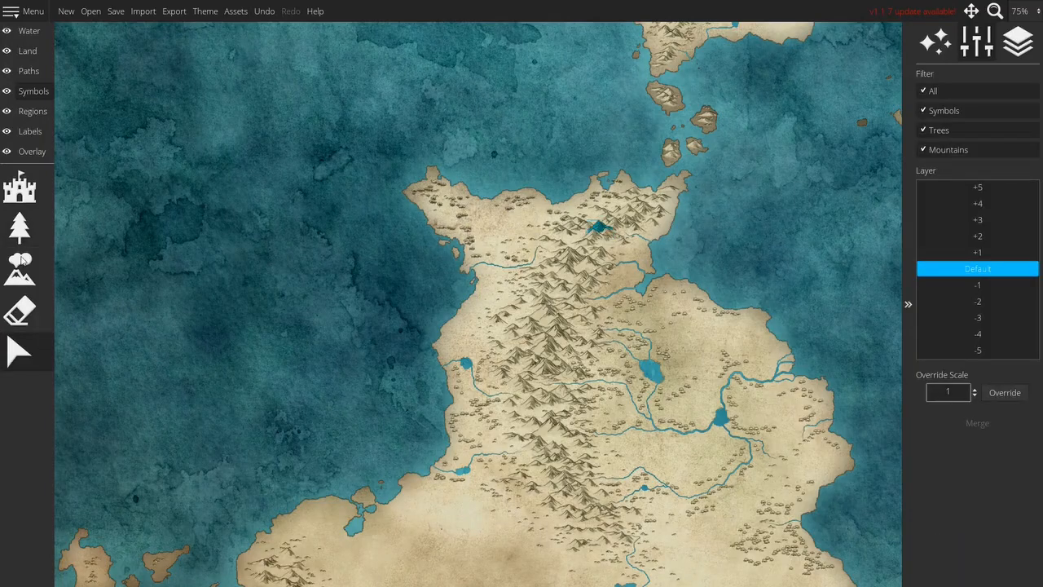
click(37, 229)
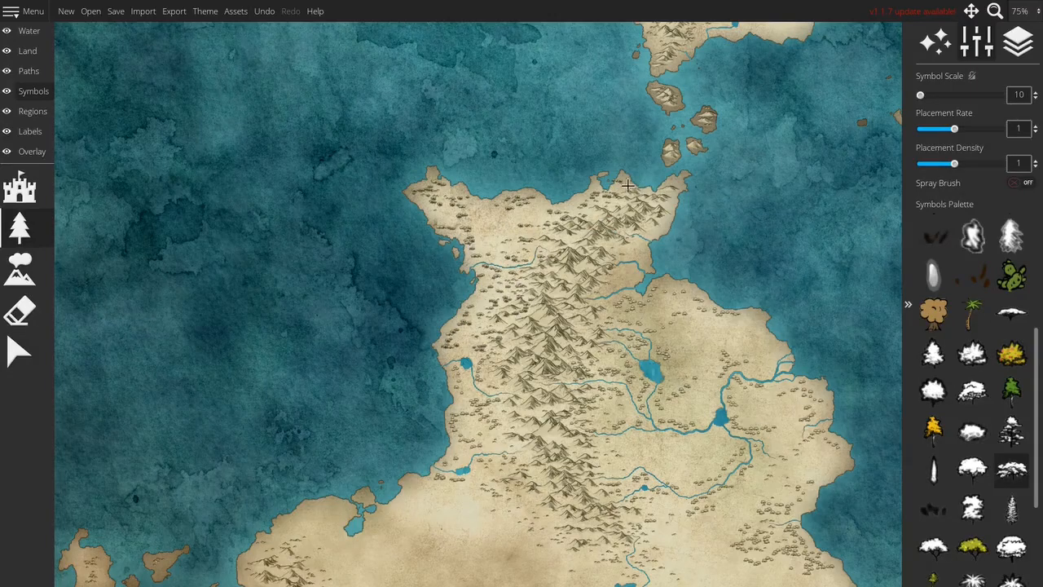
Scatter flat-topped trees along the northern continent's southeastern coast, around the coastal lake and across the lowlands east of the long range
drag(636, 263, 510, 312)
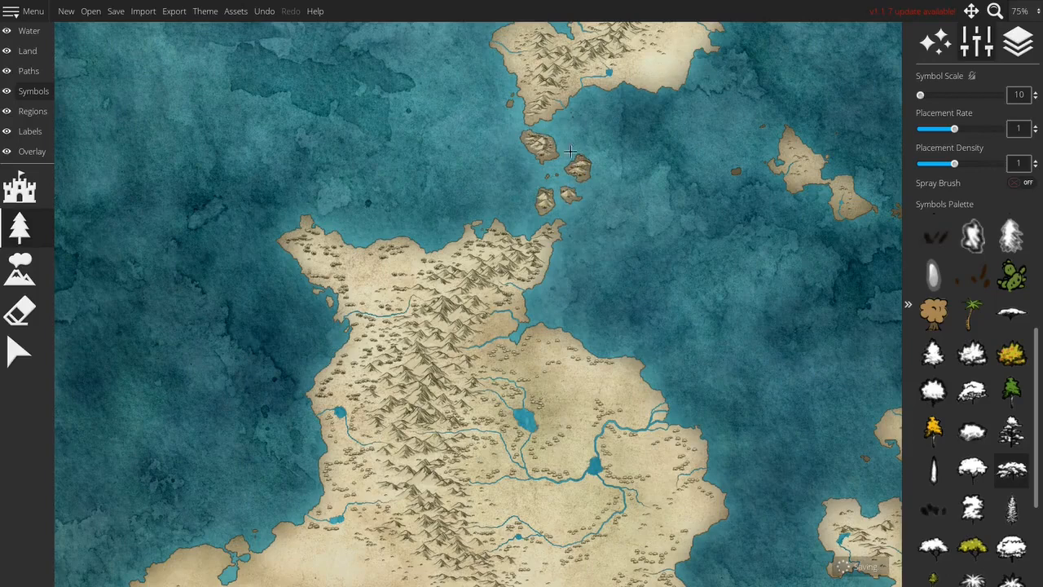
drag(732, 202, 601, 278)
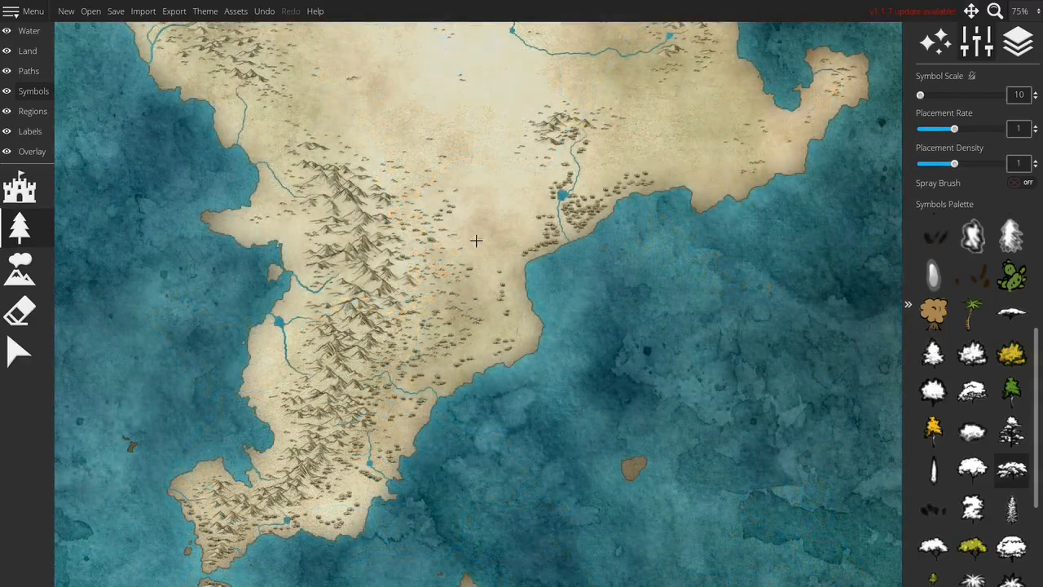
click(1015, 311)
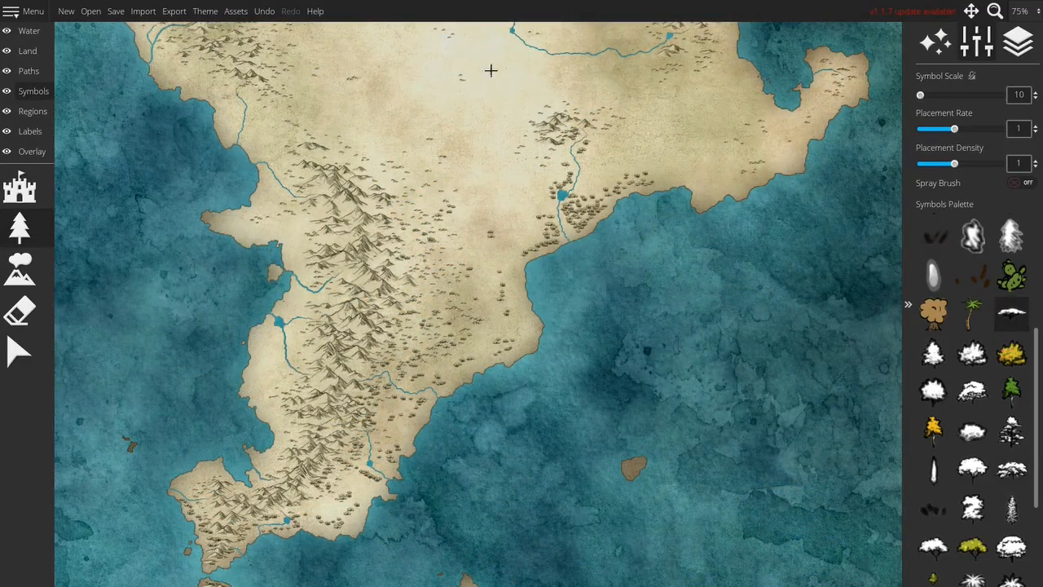
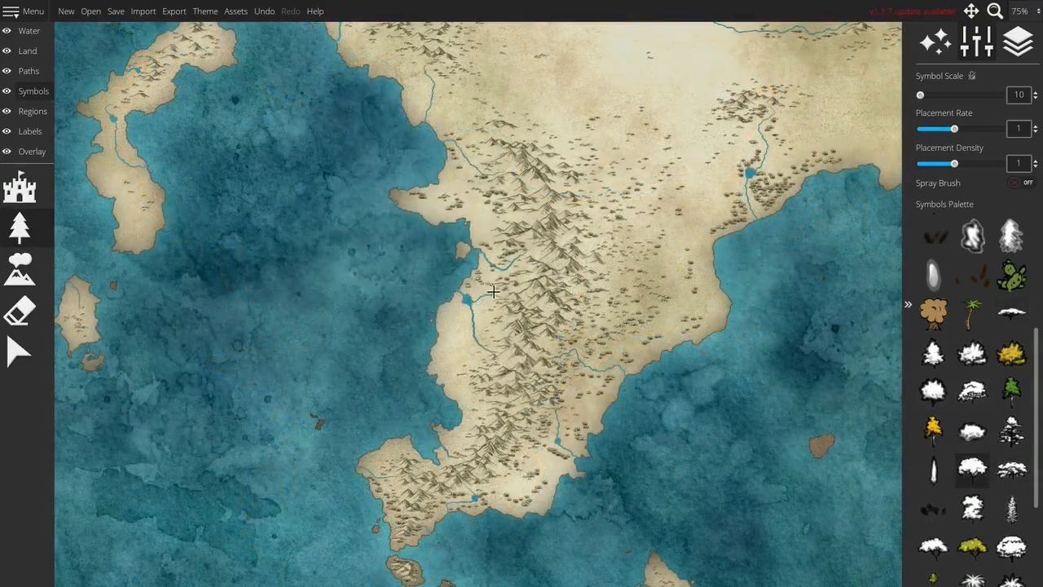
Set placement rate and density to 1.45 and plant a dense elm forest on the coast west of the long southern range
mouse_move(452, 305)
mouse_down()
mouse_move(477, 351)
mouse_move(450, 329)
mouse_move(467, 326)
mouse_move(446, 342)
mouse_up()
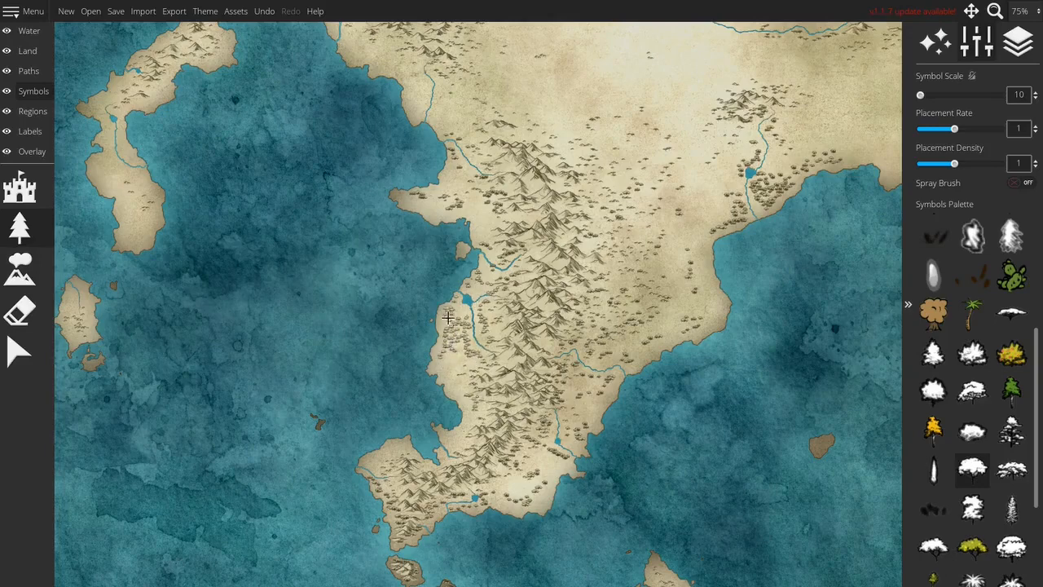
click(976, 129)
click(976, 164)
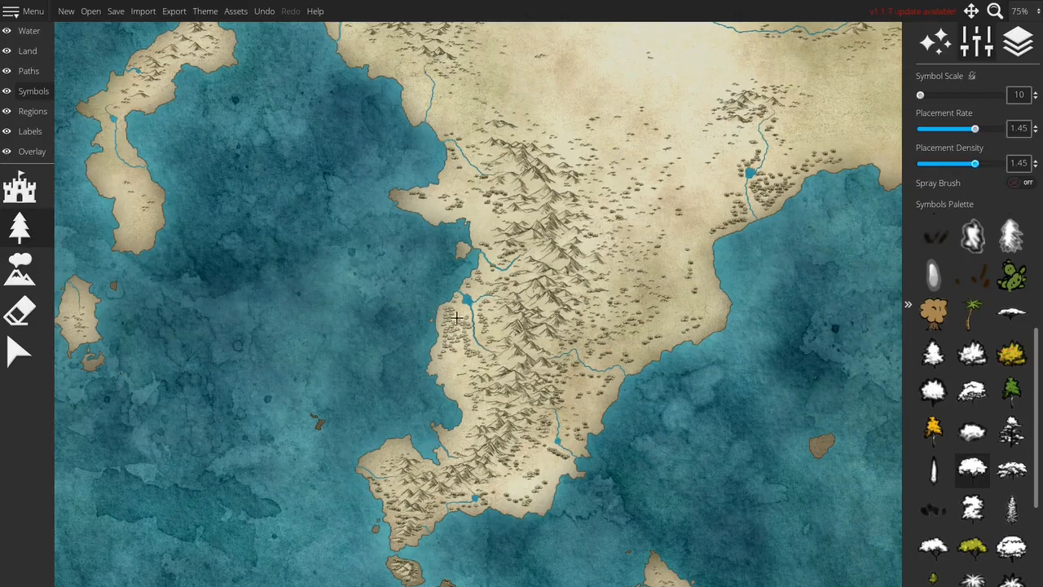
mouse_move(459, 318)
mouse_down()
mouse_move(466, 342)
mouse_move(452, 358)
mouse_move(440, 345)
mouse_move(433, 374)
mouse_move(476, 362)
mouse_move(440, 368)
mouse_move(456, 367)
mouse_move(456, 394)
mouse_move(467, 388)
mouse_move(470, 408)
mouse_move(486, 409)
mouse_move(464, 401)
mouse_move(478, 422)
mouse_up()
Fill the western headland beside the long range and the islet below it with spreading flat-canopy trees
click(1011, 469)
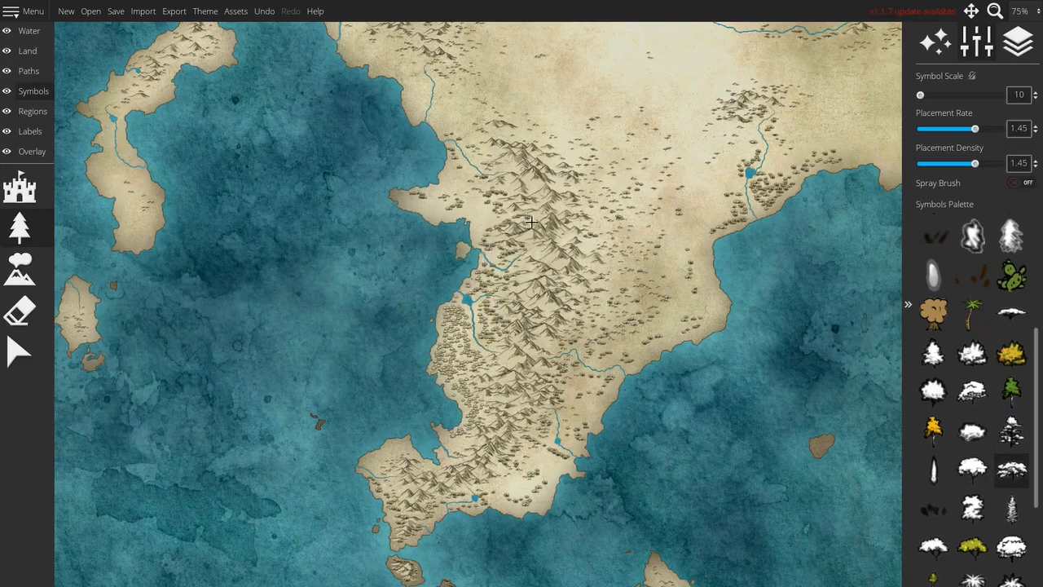
mouse_move(487, 218)
mouse_down()
mouse_move(479, 234)
mouse_move(475, 208)
mouse_move(461, 200)
mouse_move(438, 212)
mouse_move(457, 204)
mouse_move(461, 249)
mouse_up()
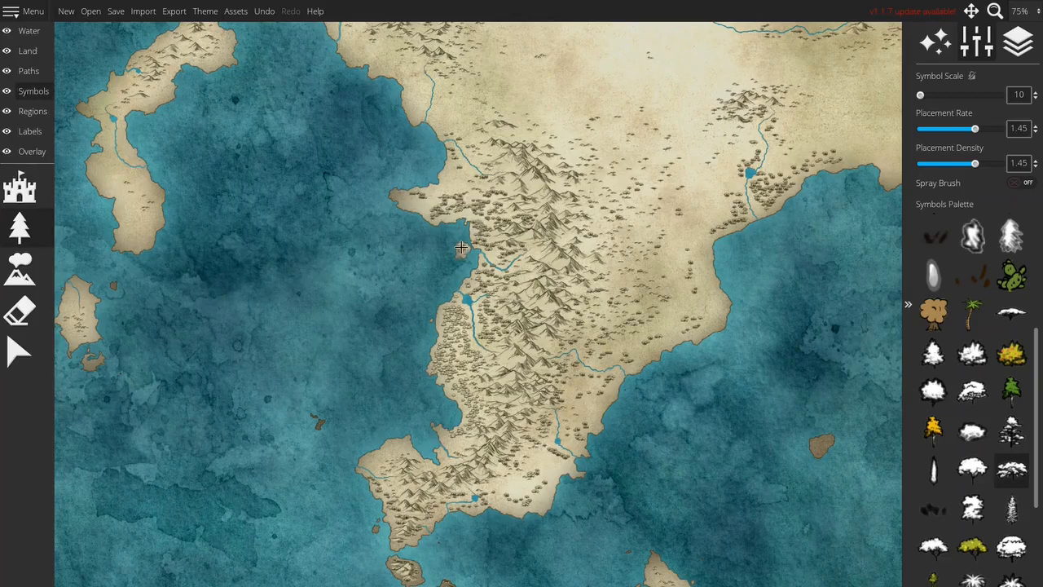
drag(458, 399, 469, 325)
drag(452, 246, 465, 266)
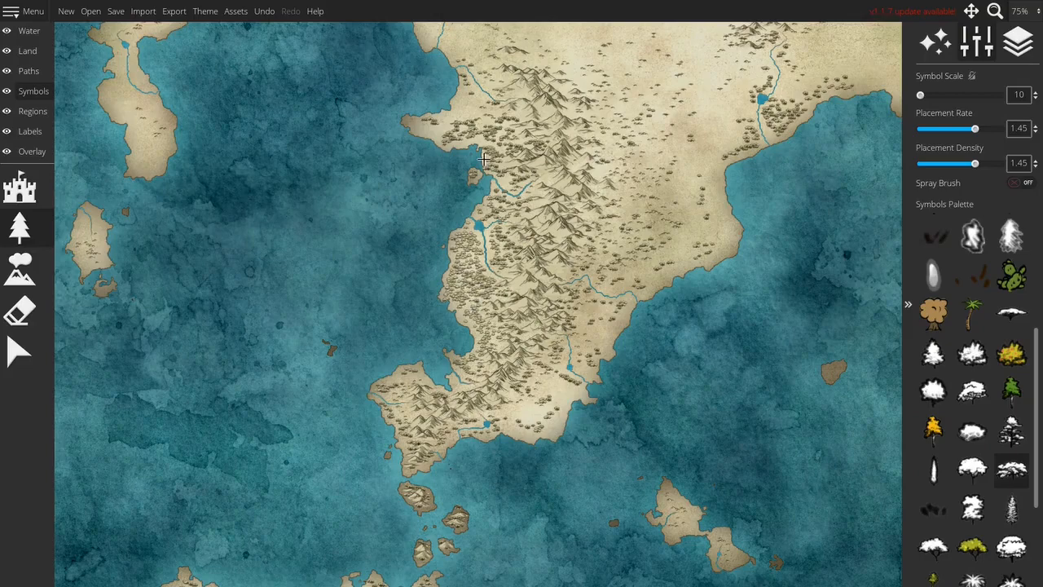
Scatter flat-canopy trees over the northern continent's hooked eastern peninsula and the adjoining southeastern coast
scroll(531, 243, down, 5)
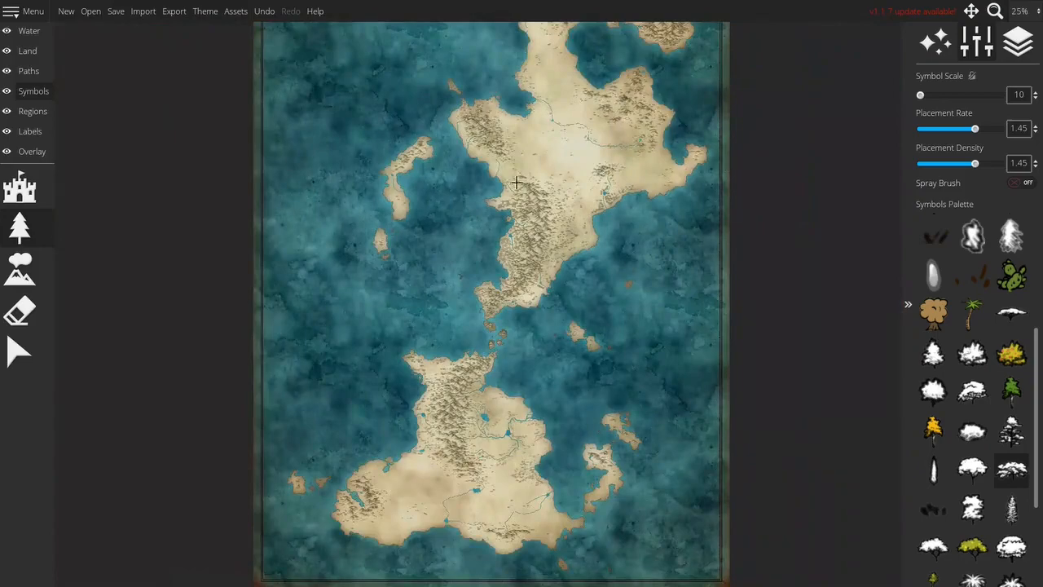
scroll(542, 275, up, 4)
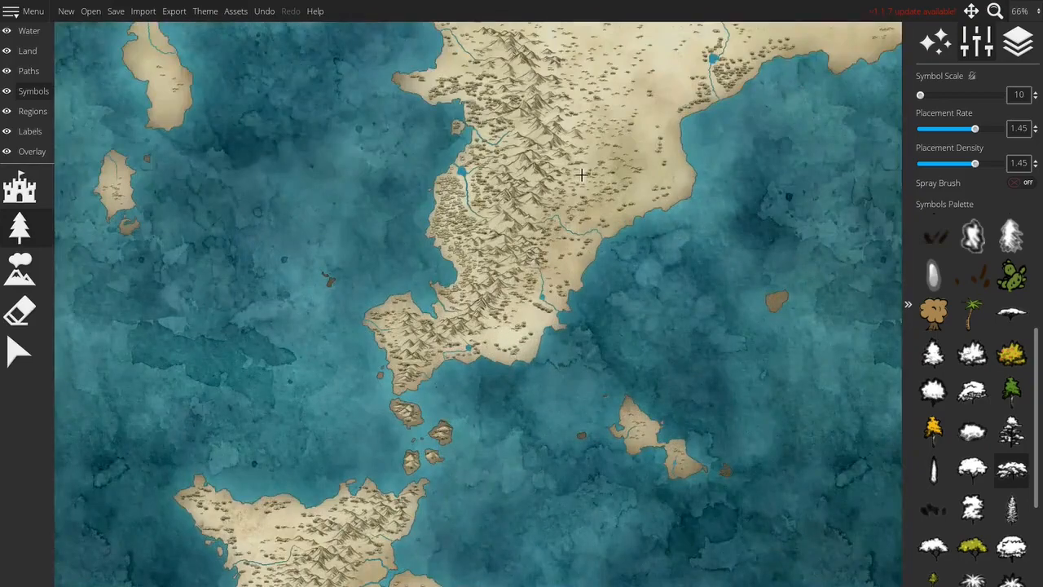
scroll(645, 155, up, 2)
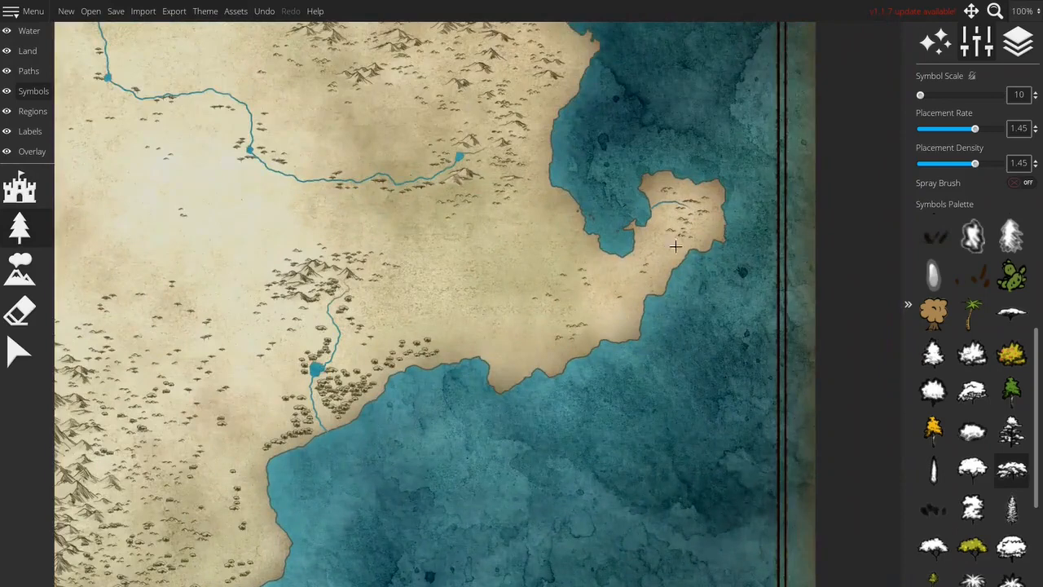
mouse_move(655, 198)
mouse_down()
mouse_move(706, 188)
mouse_move(669, 206)
mouse_move(702, 218)
mouse_move(659, 234)
mouse_move(649, 275)
mouse_move(579, 253)
mouse_move(559, 221)
mouse_move(603, 267)
mouse_move(603, 313)
mouse_move(545, 301)
mouse_move(514, 339)
mouse_move(529, 364)
mouse_move(511, 289)
mouse_move(512, 209)
mouse_move(546, 275)
mouse_move(564, 257)
mouse_move(552, 213)
mouse_move(530, 250)
mouse_move(437, 250)
mouse_up()
mouse_move(466, 206)
mouse_down()
mouse_move(514, 233)
mouse_move(485, 272)
mouse_move(446, 282)
mouse_move(473, 316)
mouse_up()
Place individual trees of the thin flat-topped symbol across the plains west of the hooked eastern peninsula
click(1011, 313)
click(440, 240)
click(430, 276)
click(398, 294)
click(460, 304)
click(440, 323)
click(489, 314)
click(466, 349)
click(511, 274)
click(495, 220)
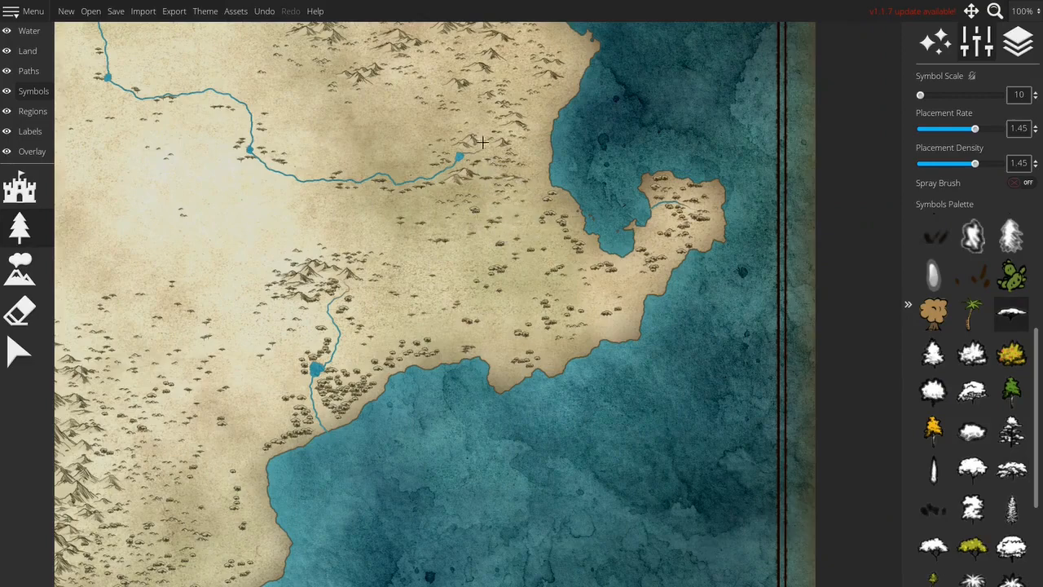
Scatter flat-topped trees among the northern continent's northeastern mountains and over the neck of its northern peninsula
drag(534, 109, 509, 292)
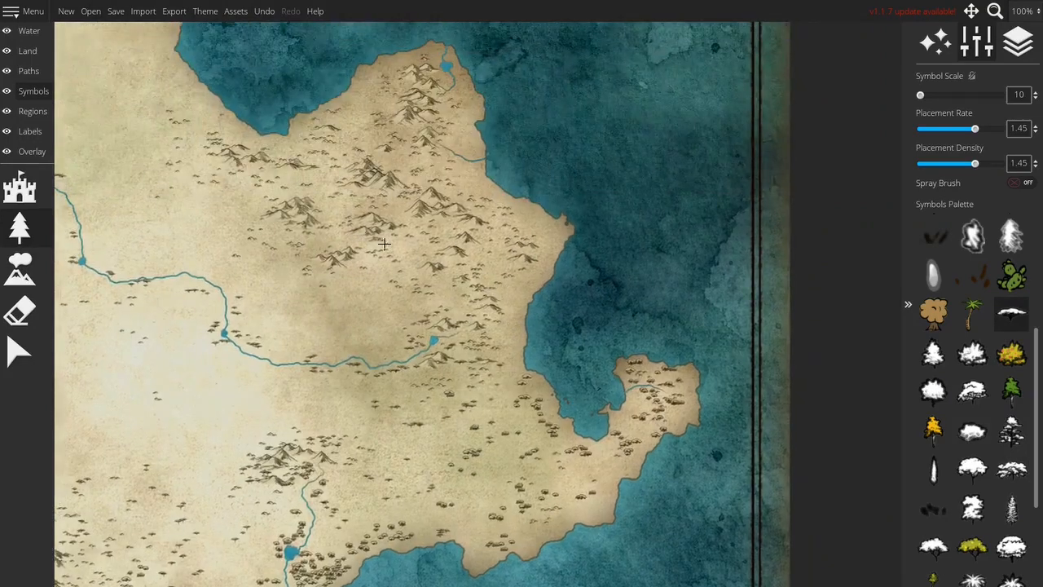
drag(385, 244, 464, 300)
scroll(672, 296, down, 1)
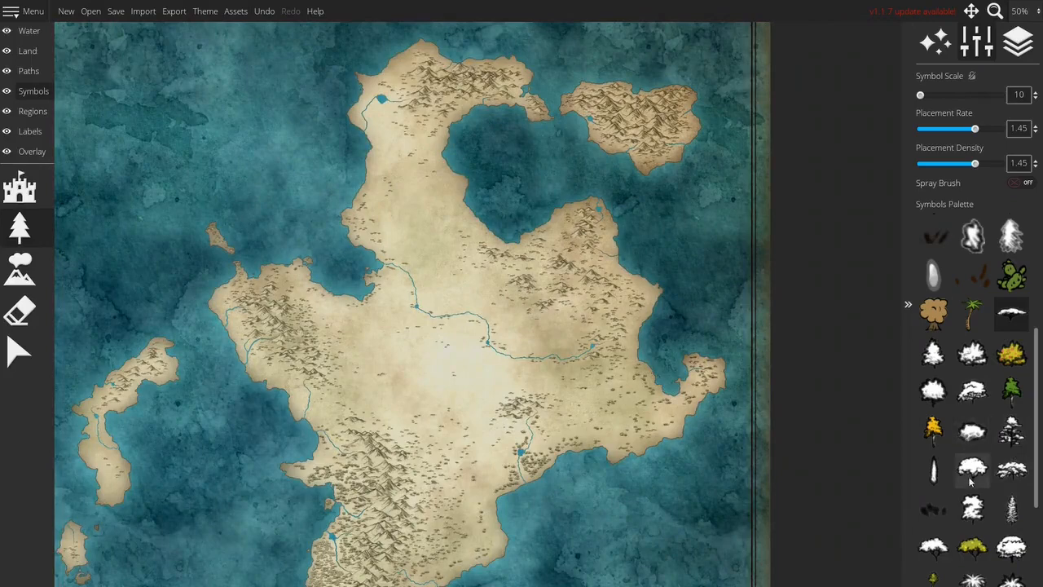
scroll(310, 261, up, 3)
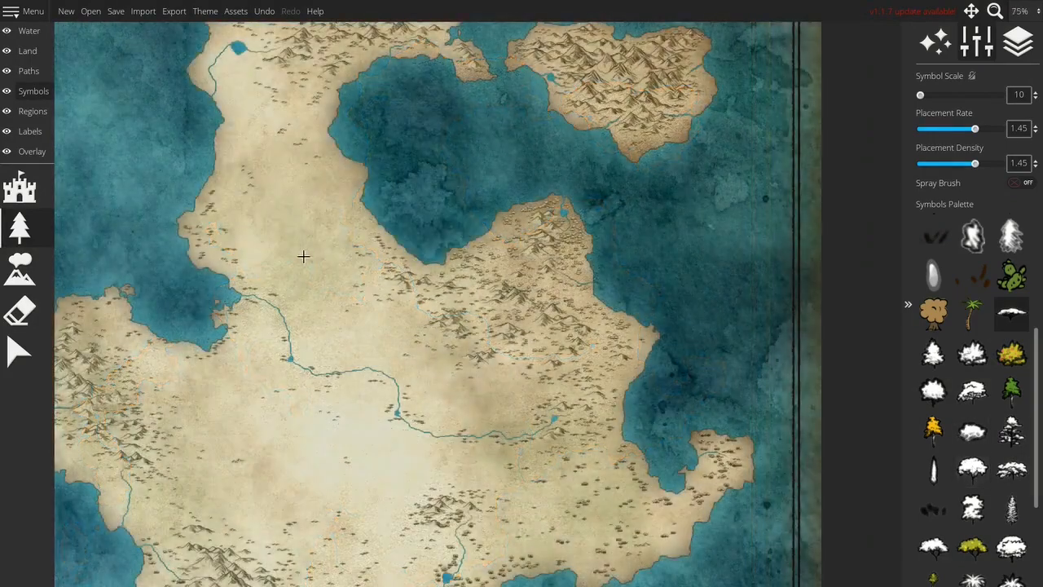
drag(296, 157, 452, 248)
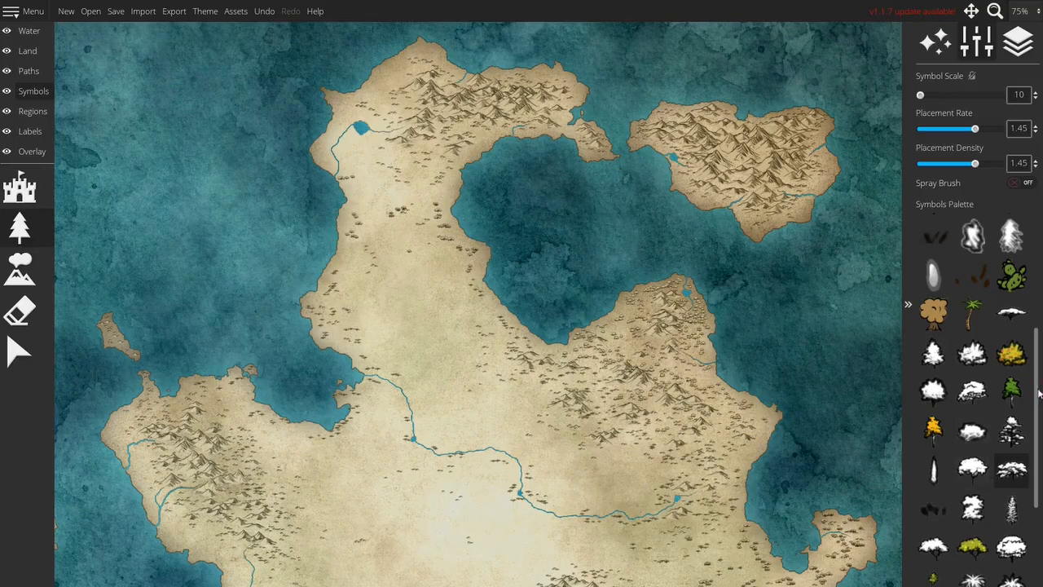
Choose the white palm tree symbol and scatter palms over the mountainous northeastern island's eastern coast and northern valleys
scroll(976, 399, down, 3)
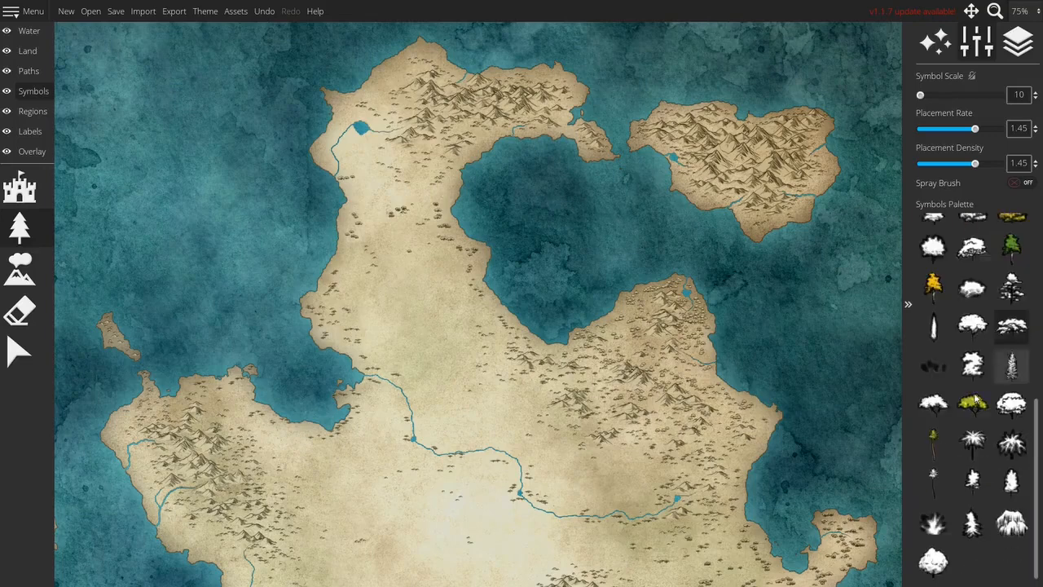
click(972, 441)
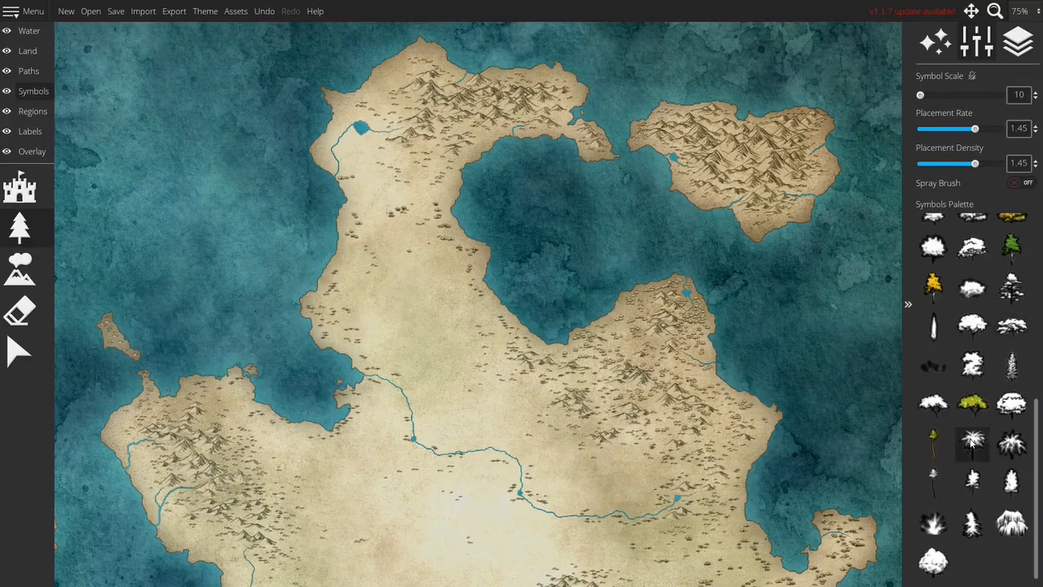
drag(555, 203, 408, 343)
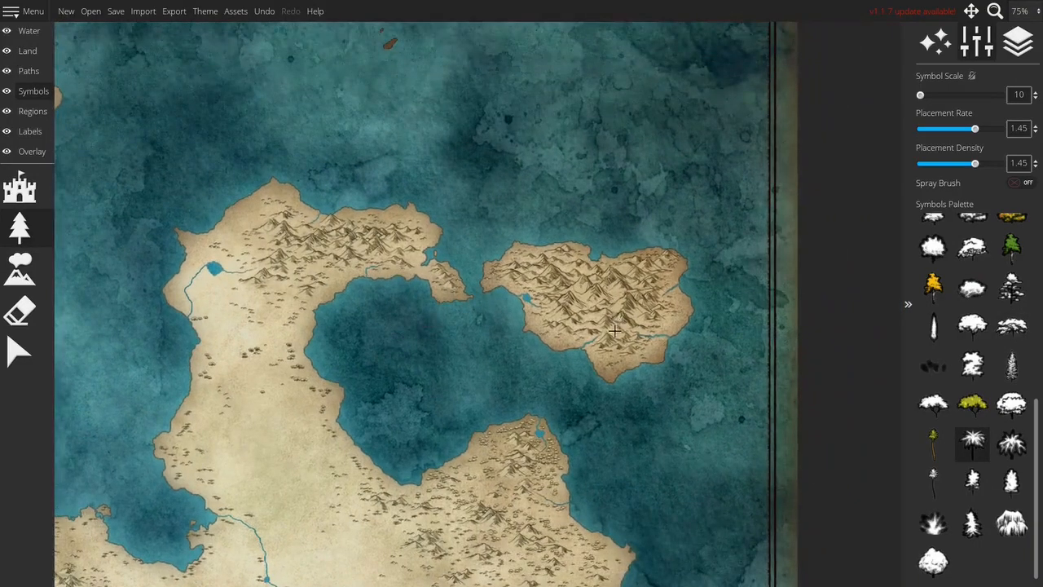
scroll(665, 290, up, 5)
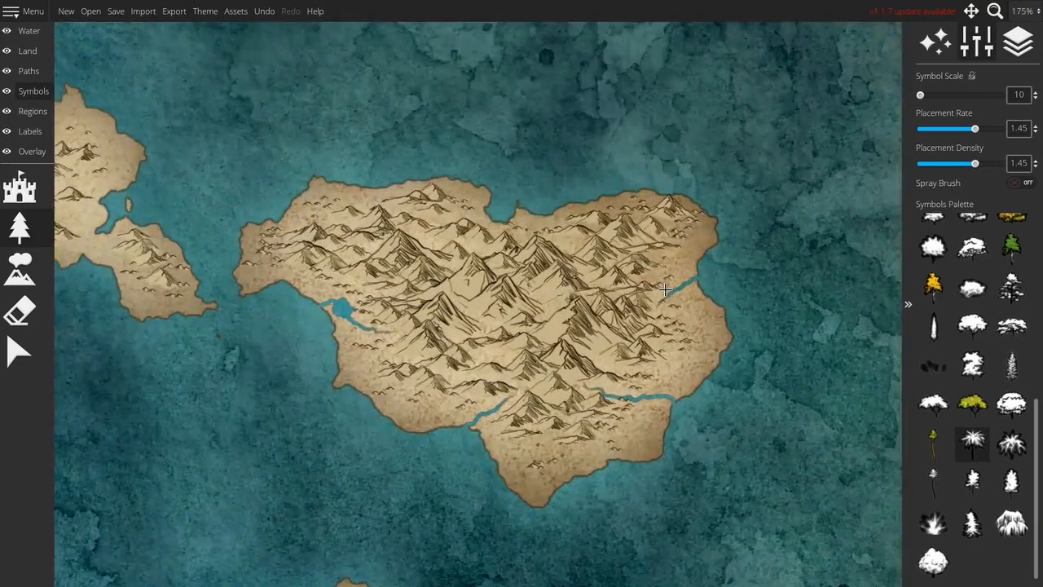
mouse_move(650, 256)
mouse_down()
mouse_move(675, 244)
mouse_move(655, 259)
mouse_move(674, 261)
mouse_move(660, 290)
mouse_move(683, 251)
mouse_move(686, 266)
mouse_move(700, 246)
mouse_move(654, 221)
mouse_move(686, 232)
mouse_move(693, 216)
mouse_move(697, 228)
mouse_move(710, 225)
mouse_move(695, 277)
mouse_up()
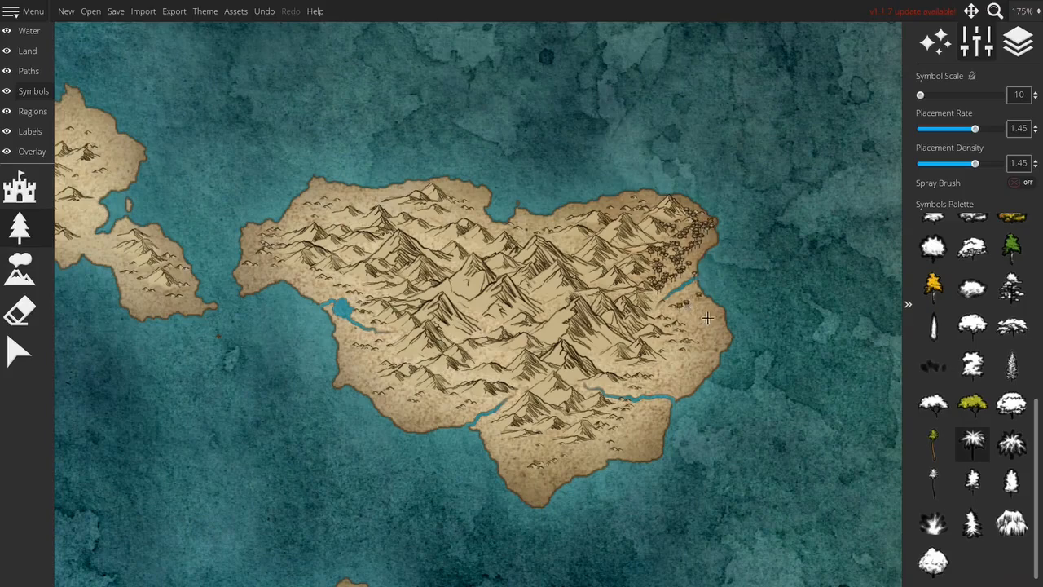
key(ctrl+z)
mouse_move(689, 291)
mouse_down()
mouse_move(714, 350)
mouse_move(699, 329)
mouse_move(654, 321)
mouse_move(608, 293)
mouse_move(549, 314)
mouse_move(539, 302)
mouse_move(603, 285)
mouse_move(590, 280)
mouse_move(607, 265)
mouse_move(638, 260)
mouse_move(620, 280)
mouse_move(561, 248)
mouse_move(565, 240)
mouse_move(534, 236)
mouse_move(487, 254)
mouse_move(426, 241)
mouse_move(453, 241)
mouse_up()
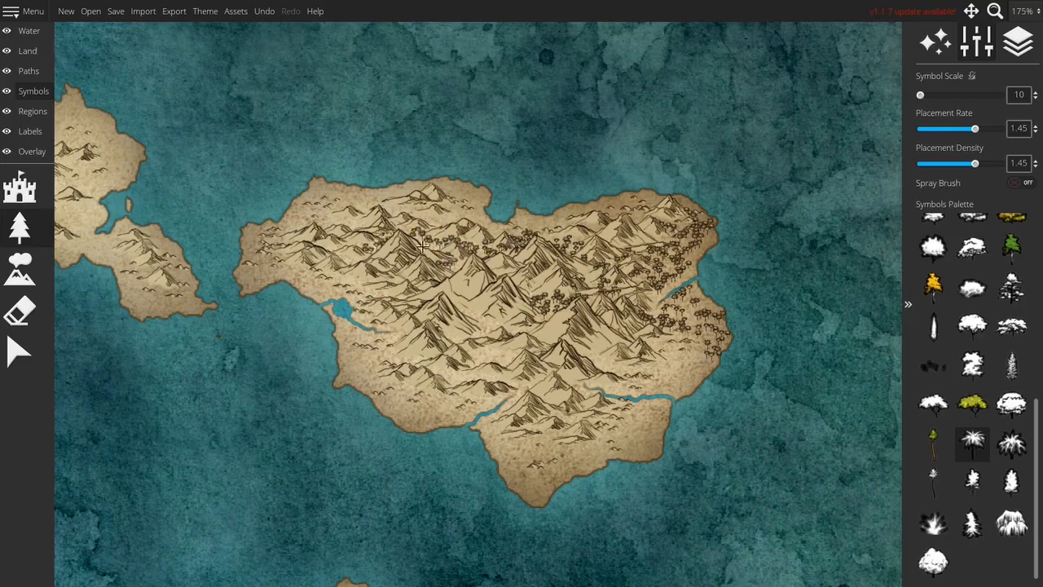
Fill the mountainous island's central valleys, western end and southern tip with palms, redoing the last stroke
mouse_move(433, 283)
mouse_down()
mouse_move(505, 280)
mouse_move(481, 272)
mouse_move(449, 305)
mouse_move(492, 296)
mouse_move(473, 324)
mouse_move(502, 317)
mouse_move(528, 330)
mouse_move(476, 327)
mouse_move(470, 335)
mouse_move(502, 351)
mouse_move(470, 359)
mouse_move(484, 364)
mouse_move(438, 328)
mouse_move(360, 340)
mouse_move(373, 321)
mouse_move(341, 292)
mouse_move(360, 281)
mouse_move(394, 294)
mouse_move(320, 290)
mouse_move(327, 280)
mouse_move(291, 265)
mouse_move(247, 282)
mouse_move(244, 273)
mouse_move(253, 247)
mouse_move(262, 262)
mouse_move(310, 231)
mouse_move(291, 224)
mouse_move(318, 186)
mouse_move(316, 214)
mouse_move(358, 225)
mouse_move(330, 195)
mouse_move(410, 213)
mouse_move(395, 212)
mouse_move(412, 189)
mouse_move(465, 186)
mouse_move(469, 196)
mouse_move(450, 215)
mouse_move(482, 222)
mouse_move(470, 224)
mouse_move(476, 203)
mouse_move(501, 232)
mouse_move(638, 202)
mouse_move(682, 230)
mouse_move(675, 262)
mouse_move(698, 320)
mouse_move(626, 347)
mouse_move(633, 360)
mouse_move(598, 374)
mouse_move(623, 384)
mouse_move(681, 371)
mouse_move(661, 371)
mouse_move(693, 378)
mouse_move(665, 380)
mouse_move(672, 390)
mouse_move(691, 270)
mouse_move(657, 346)
mouse_move(613, 320)
mouse_move(646, 325)
mouse_move(662, 357)
mouse_move(628, 332)
mouse_move(556, 326)
mouse_move(562, 342)
mouse_move(603, 359)
mouse_move(632, 346)
mouse_up()
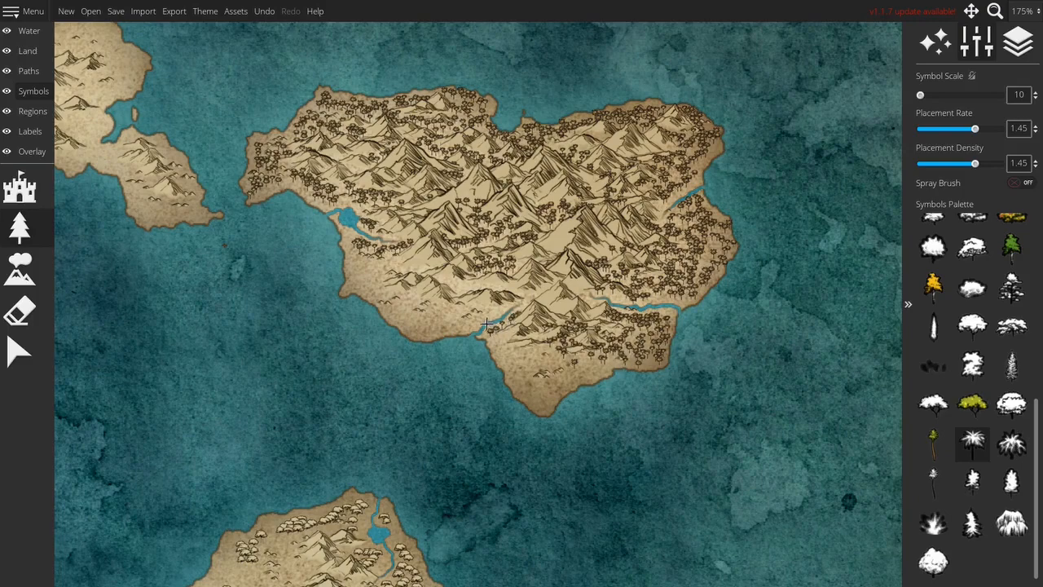
key(ctrl+z)
mouse_move(495, 340)
mouse_down()
mouse_move(549, 350)
mouse_move(519, 373)
mouse_move(548, 395)
mouse_move(568, 373)
mouse_move(544, 366)
mouse_move(586, 361)
mouse_move(621, 332)
mouse_up()
Plant palms around the mountainous island's western lake, along its southwestern coast and in the remaining gaps between mountains
mouse_move(456, 313)
mouse_down()
mouse_move(645, 308)
mouse_move(600, 283)
mouse_move(524, 280)
mouse_move(510, 263)
mouse_move(537, 266)
mouse_move(503, 270)
mouse_move(454, 243)
mouse_up()
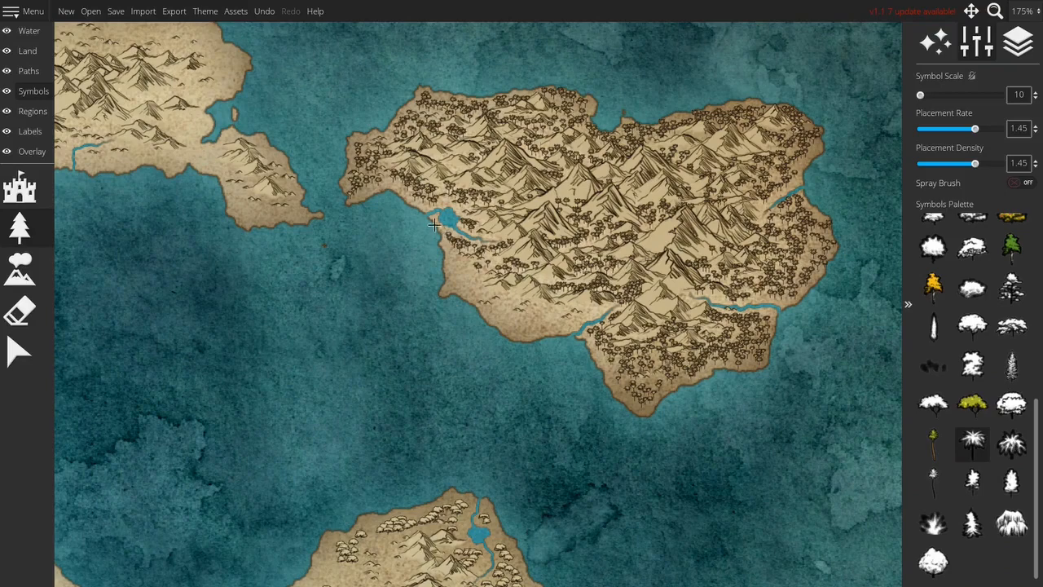
mouse_move(424, 201)
mouse_down()
mouse_move(465, 234)
mouse_move(449, 251)
mouse_move(452, 283)
mouse_move(461, 256)
mouse_move(472, 288)
mouse_move(511, 300)
mouse_move(504, 315)
mouse_move(553, 311)
mouse_move(570, 316)
mouse_move(568, 328)
mouse_move(560, 311)
mouse_move(586, 313)
mouse_move(517, 323)
mouse_move(488, 298)
mouse_up()
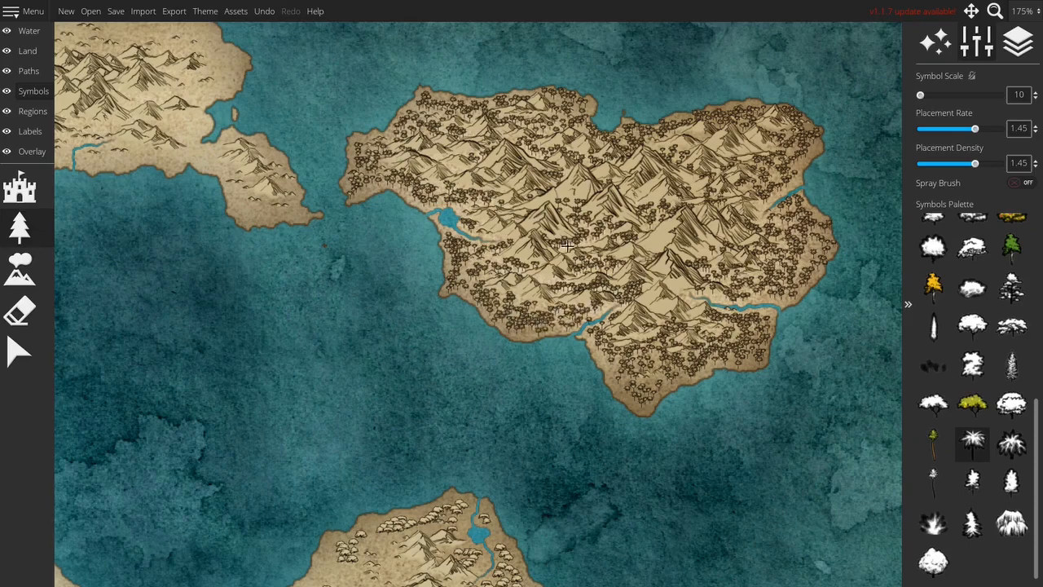
mouse_move(613, 177)
mouse_down()
mouse_move(628, 208)
mouse_move(697, 191)
mouse_up()
Cover the northern peninsula's small southeastern tip, just west of the mountainous island, with palms
drag(438, 212, 713, 272)
mouse_move(579, 273)
mouse_down()
mouse_move(555, 264)
mouse_move(559, 242)
mouse_up()
mouse_move(523, 206)
mouse_down()
mouse_move(489, 212)
mouse_move(517, 228)
mouse_move(521, 272)
mouse_move(548, 279)
mouse_move(534, 258)
mouse_up()
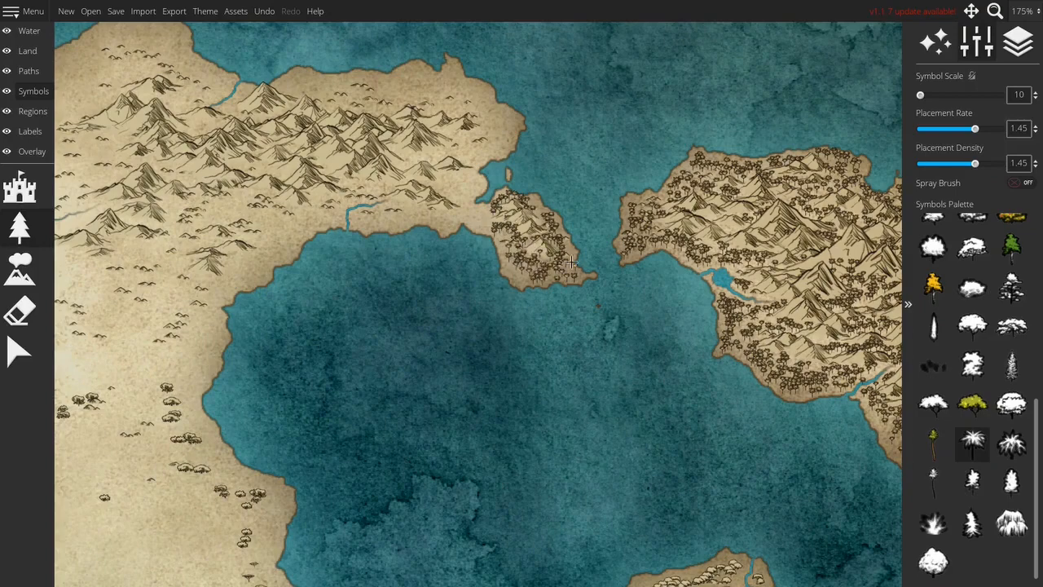
Paint palm trees across the northern mountain range of the western continent, from its eastern cape westward along the foothills
mouse_move(485, 216)
mouse_down()
mouse_move(437, 210)
mouse_move(597, 251)
mouse_move(564, 238)
mouse_move(510, 244)
mouse_move(548, 234)
mouse_move(529, 232)
mouse_move(501, 203)
mouse_move(478, 227)
mouse_move(490, 231)
mouse_move(480, 242)
mouse_move(456, 247)
mouse_move(396, 303)
mouse_move(369, 285)
mouse_move(372, 308)
mouse_move(346, 343)
mouse_move(346, 287)
mouse_move(385, 252)
mouse_move(397, 195)
mouse_move(404, 232)
mouse_move(391, 233)
mouse_move(450, 231)
mouse_move(431, 253)
mouse_move(377, 241)
mouse_move(460, 184)
mouse_move(436, 176)
mouse_up()
mouse_move(528, 164)
mouse_down()
mouse_move(589, 177)
mouse_move(589, 201)
mouse_move(605, 214)
mouse_move(621, 209)
mouse_move(602, 224)
mouse_move(615, 220)
mouse_move(656, 205)
mouse_move(624, 211)
mouse_move(613, 194)
mouse_move(600, 220)
mouse_move(647, 167)
mouse_move(588, 179)
mouse_move(596, 168)
mouse_move(630, 171)
mouse_move(646, 150)
mouse_move(643, 164)
mouse_move(646, 146)
mouse_move(633, 131)
mouse_move(660, 144)
mouse_move(621, 132)
mouse_move(545, 144)
mouse_move(620, 117)
mouse_move(583, 117)
mouse_move(601, 91)
mouse_move(495, 120)
mouse_move(510, 141)
mouse_move(574, 122)
mouse_move(392, 119)
mouse_move(380, 129)
mouse_move(358, 115)
mouse_move(441, 106)
mouse_up()
mouse_move(395, 147)
mouse_down()
mouse_move(403, 177)
mouse_move(282, 124)
mouse_move(292, 90)
mouse_move(323, 67)
mouse_move(332, 91)
mouse_up()
mouse_move(272, 184)
mouse_down()
mouse_move(406, 150)
mouse_move(353, 129)
mouse_up()
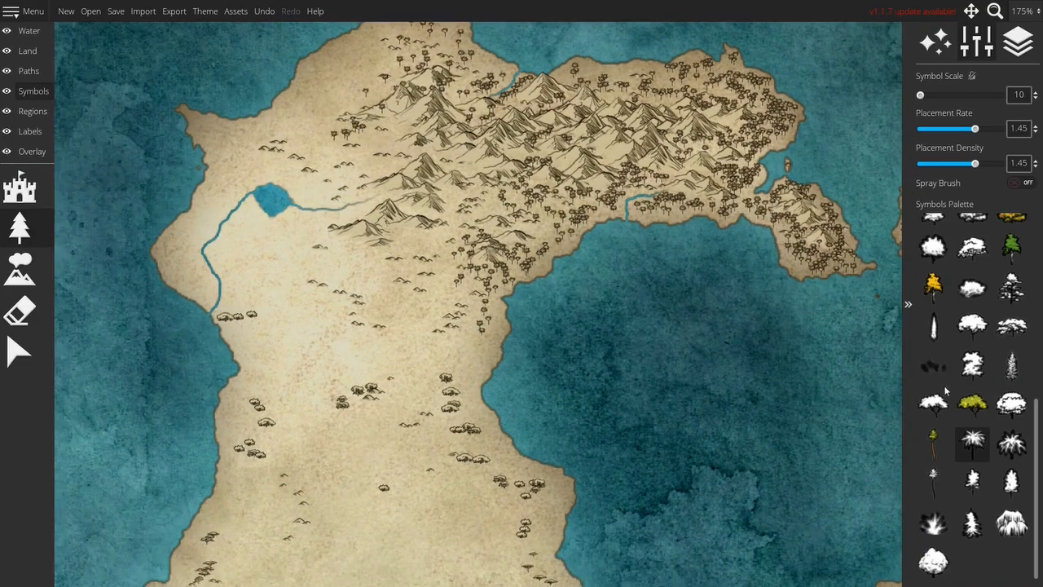
Try scattering rounded broadleaf trees around the northwestern lake and along the nearby coast
click(972, 326)
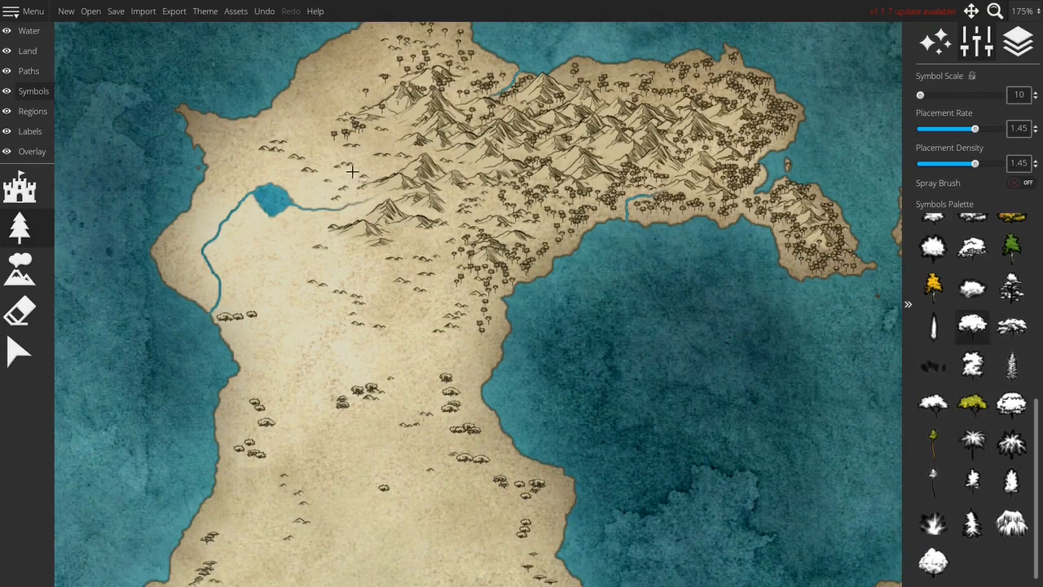
drag(229, 154, 334, 148)
mouse_move(302, 116)
mouse_down()
mouse_move(372, 104)
mouse_move(326, 154)
mouse_move(371, 160)
mouse_move(333, 188)
mouse_move(371, 168)
mouse_move(412, 187)
mouse_move(362, 216)
mouse_move(354, 197)
mouse_move(453, 209)
mouse_move(478, 196)
mouse_move(460, 179)
mouse_move(504, 195)
mouse_move(401, 229)
mouse_move(356, 217)
mouse_move(342, 229)
mouse_move(438, 304)
mouse_up()
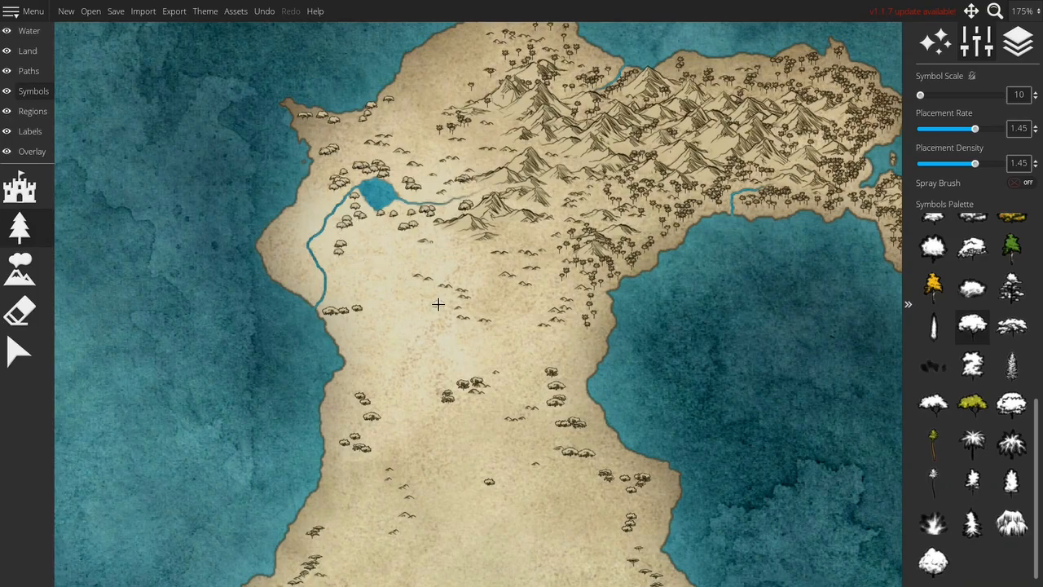
scroll(438, 304, down, 5)
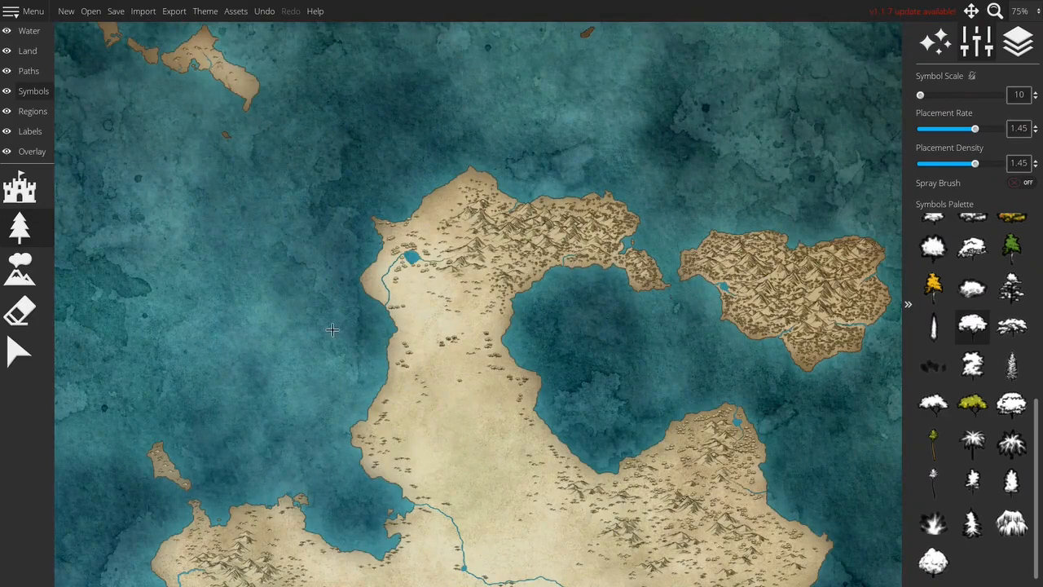
Undo the latest broadleaf tree strokes near the northwestern lake
scroll(364, 302, up, 4)
key(ctrl+z)
key(ctrl+z)
key(ctrl+z)
key(ctrl+z)
key(ctrl+z)
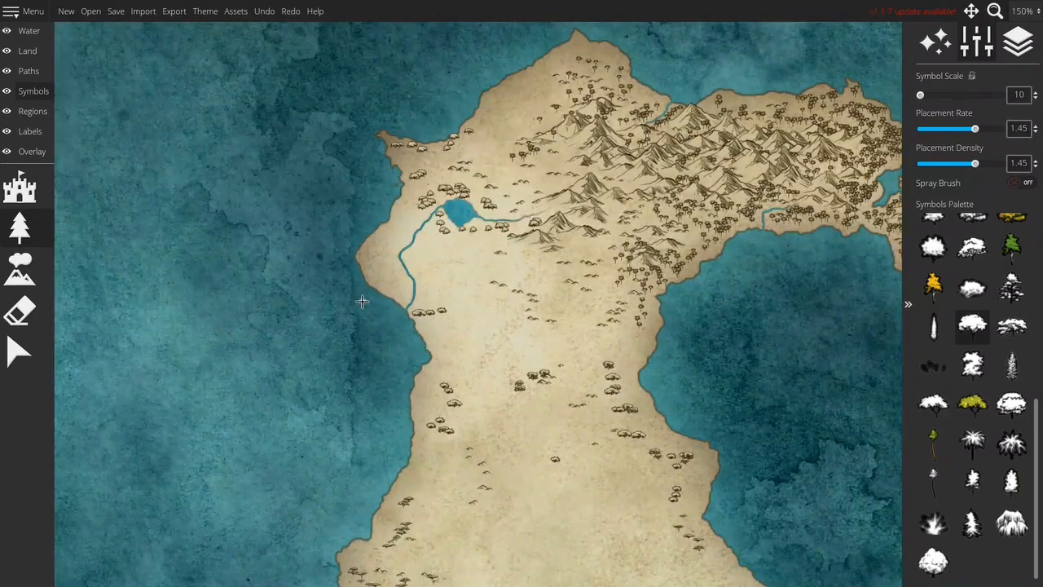
Erase the remaining broadleaf trees around the northwestern lake, with the eraser filtered to trees only
click(19, 310)
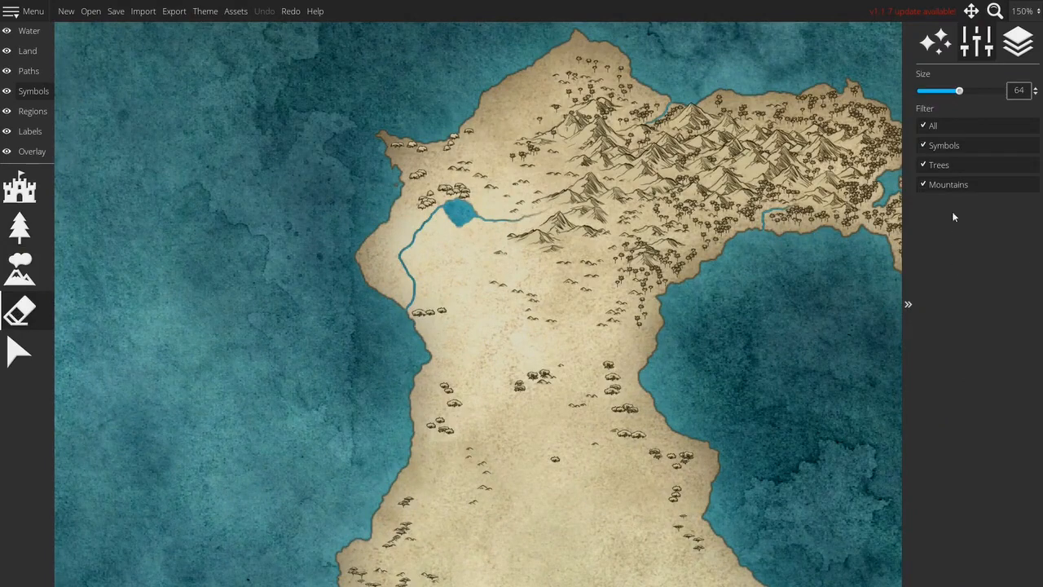
click(933, 126)
click(937, 166)
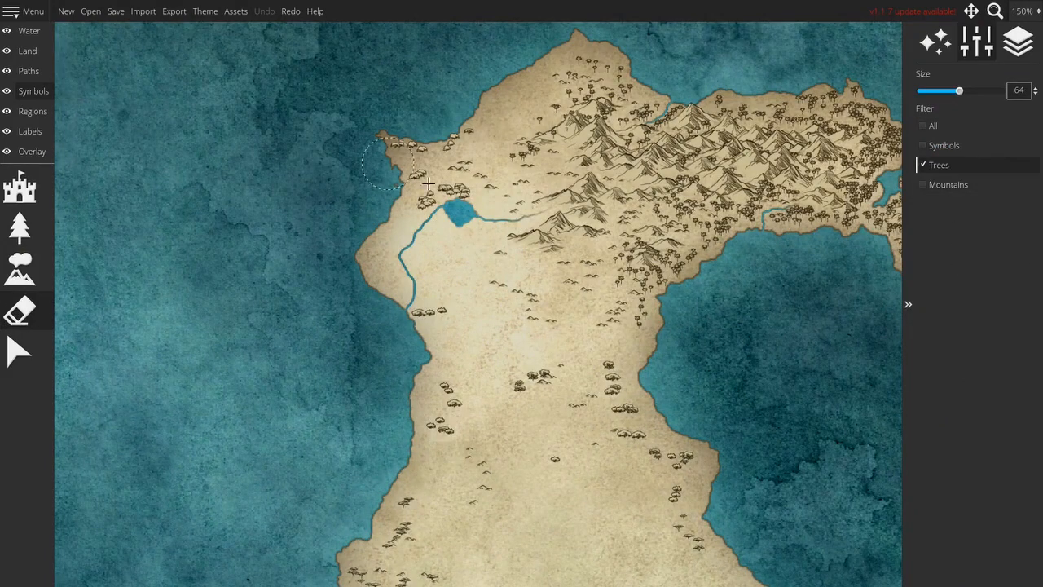
mouse_move(461, 142)
mouse_down()
mouse_move(397, 159)
mouse_move(417, 188)
mouse_move(449, 173)
mouse_move(449, 200)
mouse_up()
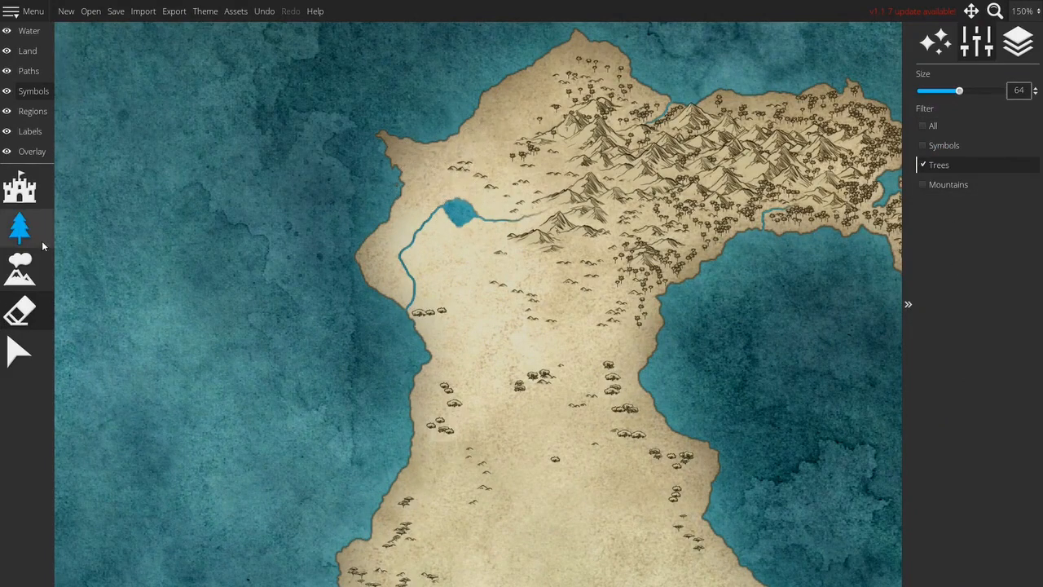
Draw width-2 rivers from the mountains into the northwestern lake, tributaries joining its outlet, and branching delta channels at the coast
click(20, 228)
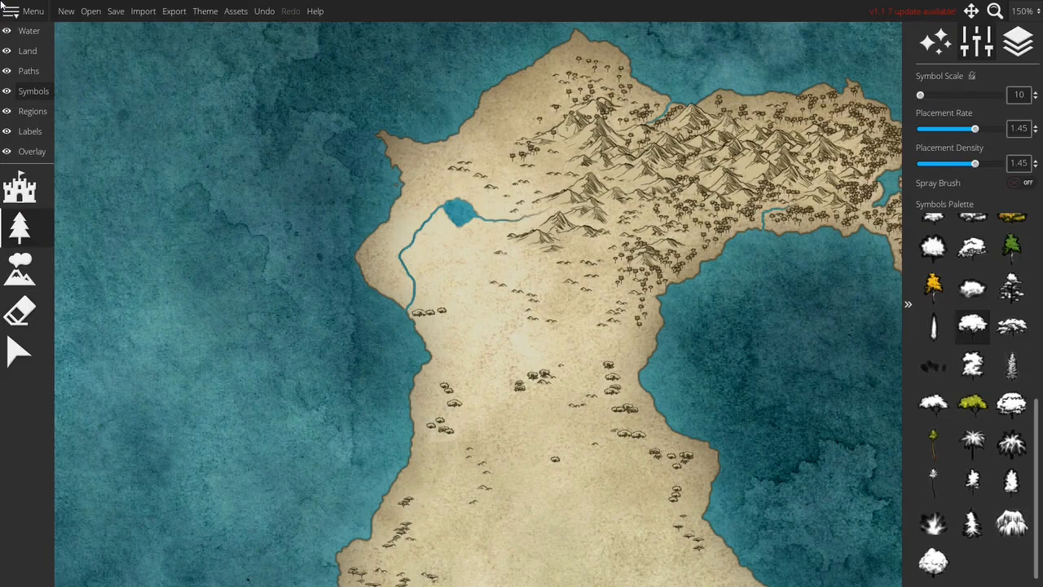
click(26, 31)
click(37, 228)
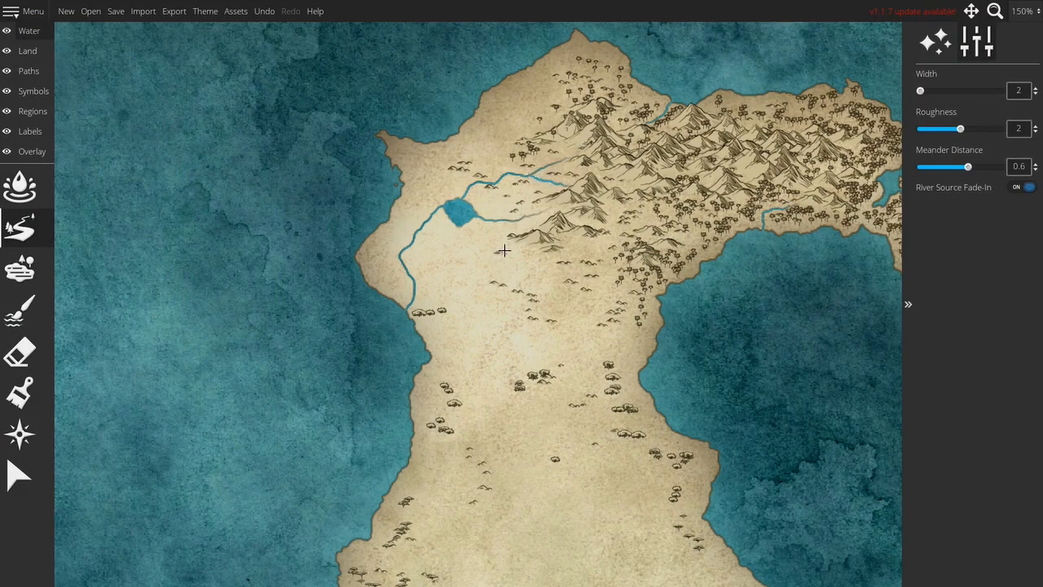
mouse_move(526, 231)
mouse_down()
mouse_move(474, 232)
mouse_move(483, 233)
mouse_up()
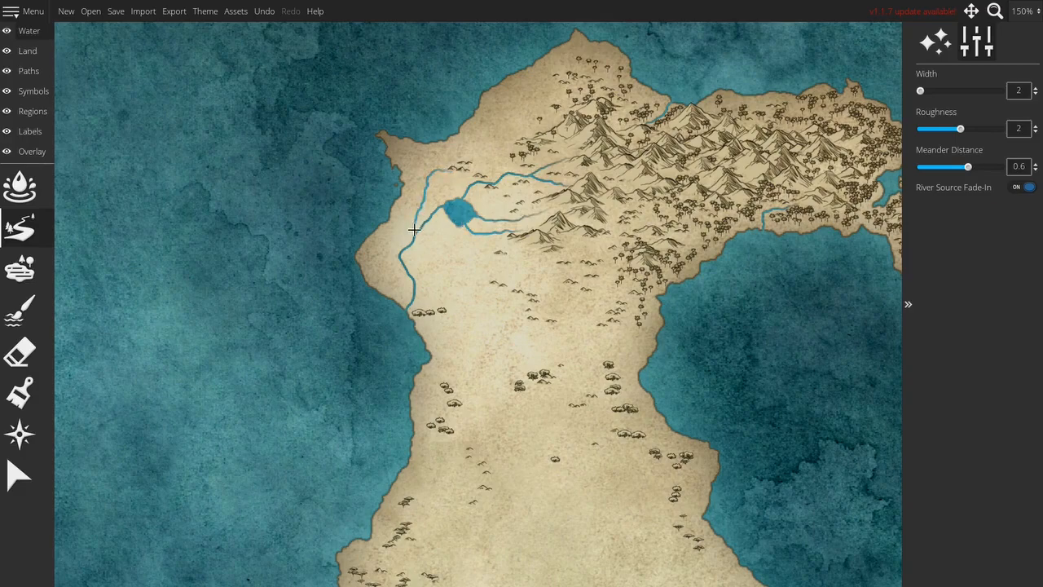
drag(333, 299, 377, 304)
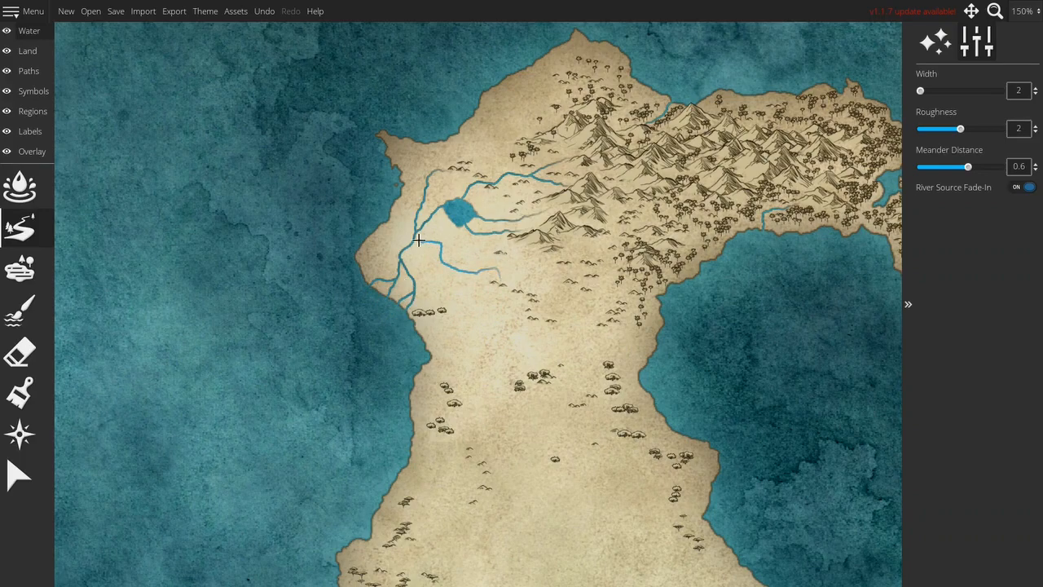
Set the lake brush roughness to 1 and size to 32, and paint ragged lakes at the river junction, southern tributary and main lake's edge
click(49, 273)
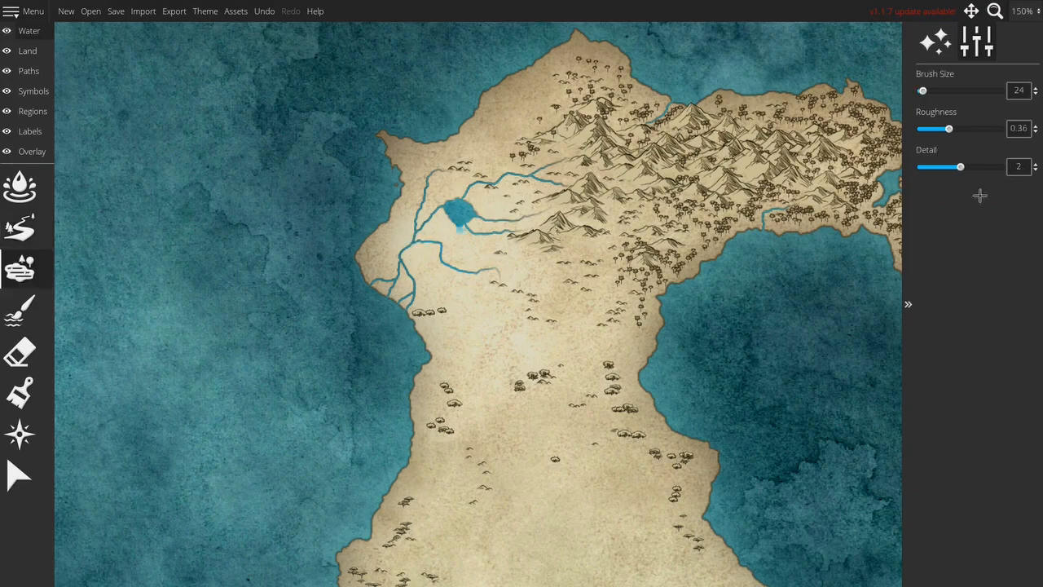
drag(963, 133, 1006, 129)
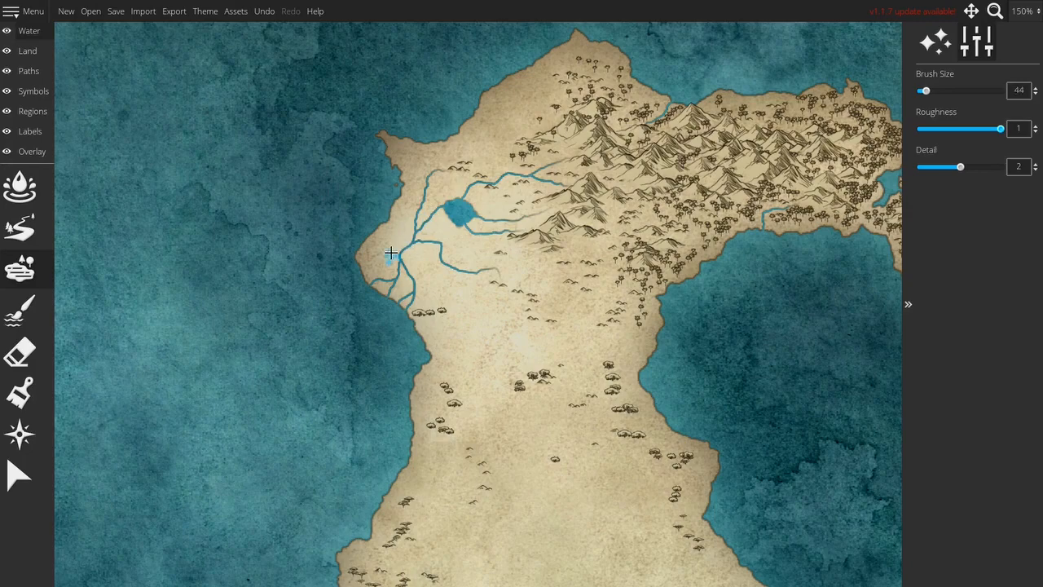
scroll(408, 247, up, 3)
click(374, 204)
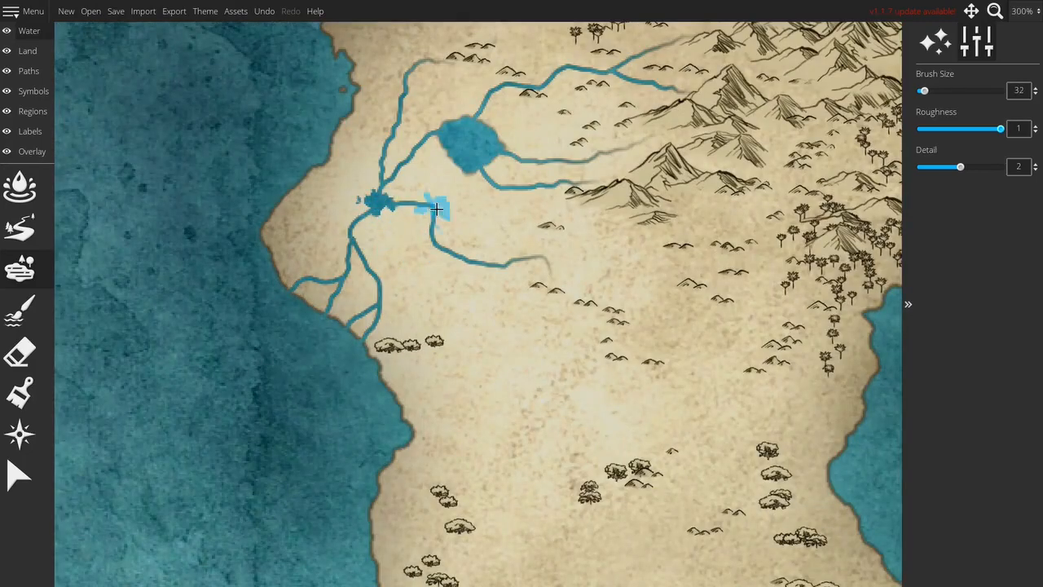
click(446, 259)
click(430, 139)
Paint small ragged lakes along the rivers north of the main lake, including the northwestern and northeastern tributaries
mouse_move(485, 267)
mouse_down()
mouse_move(470, 295)
mouse_move(463, 417)
mouse_up()
click(462, 247)
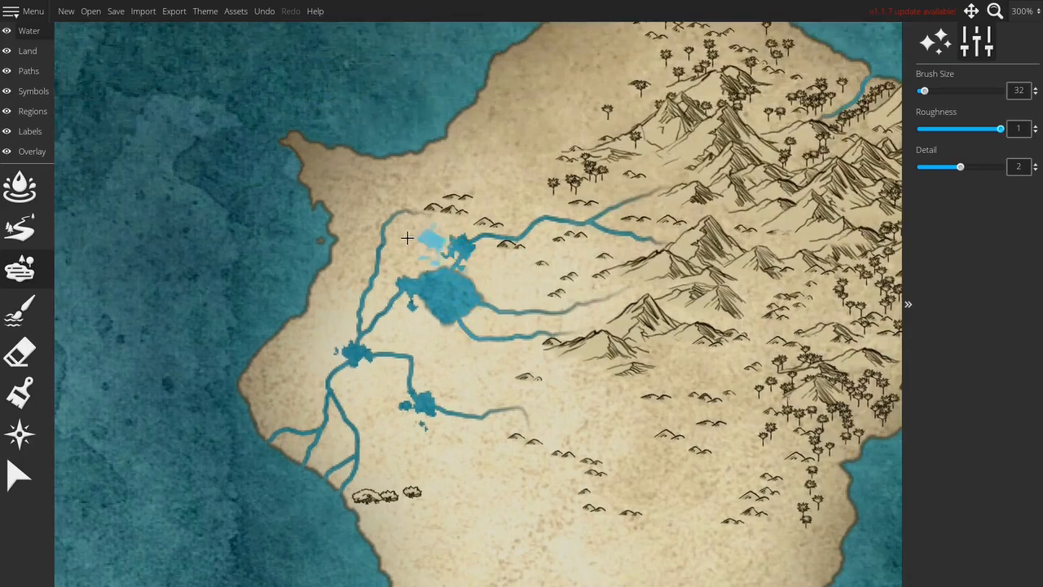
click(384, 241)
scroll(522, 218, down, 4)
click(531, 220)
Erase the small hills beside the northern rivers, with the symbol eraser filtered to mountains only
click(33, 90)
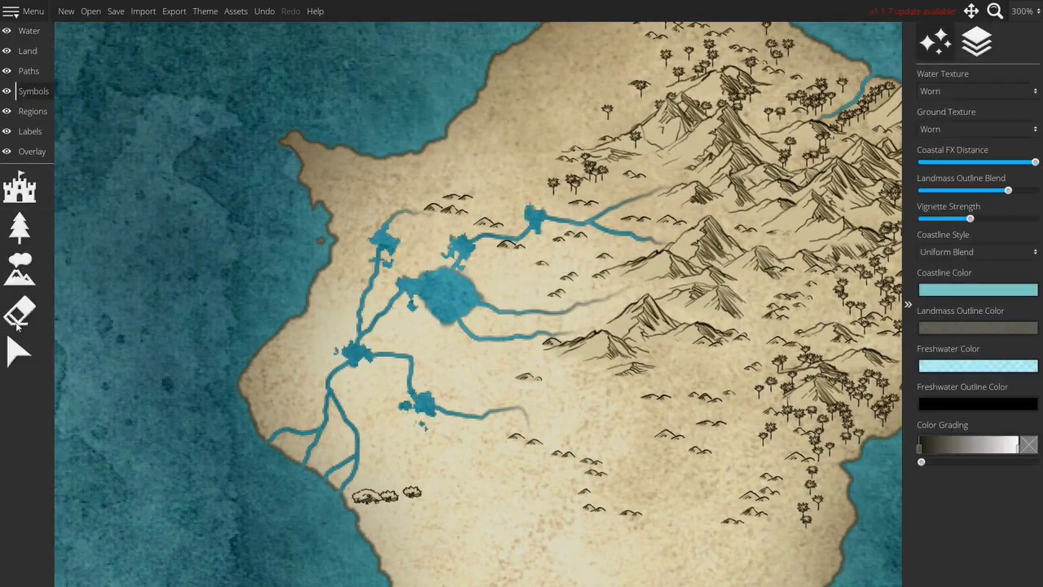
click(17, 323)
click(941, 185)
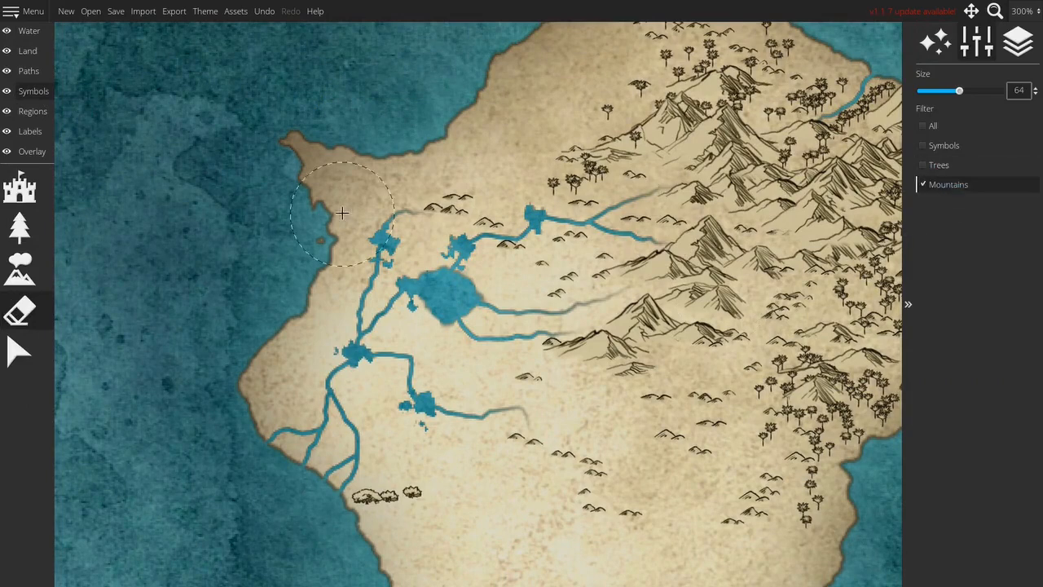
drag(432, 176, 465, 230)
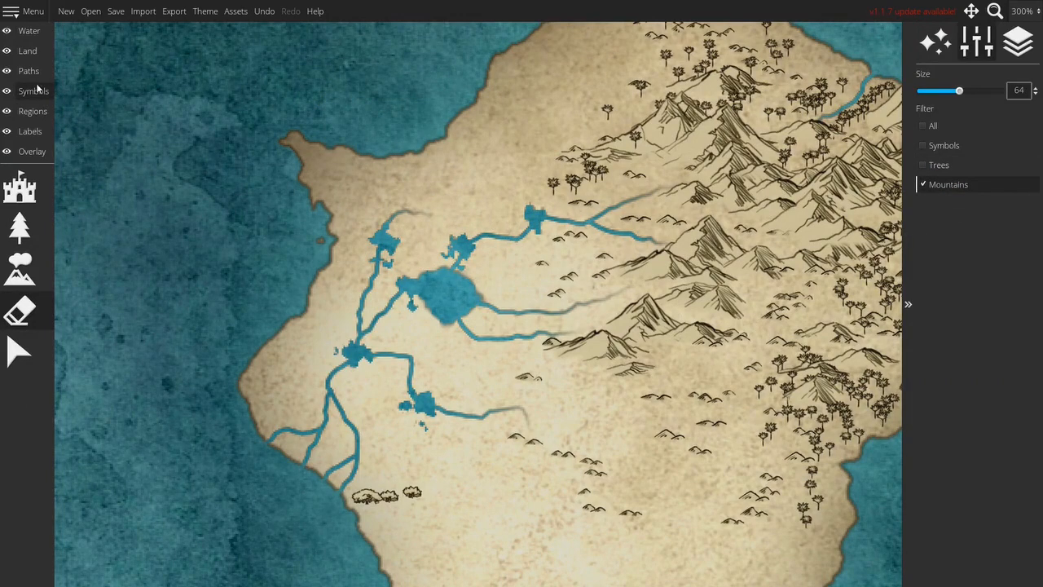
Paint small lakes with a size 24 lake brush at the delta fork, on the southern tributary and just east of it
click(28, 31)
click(20, 269)
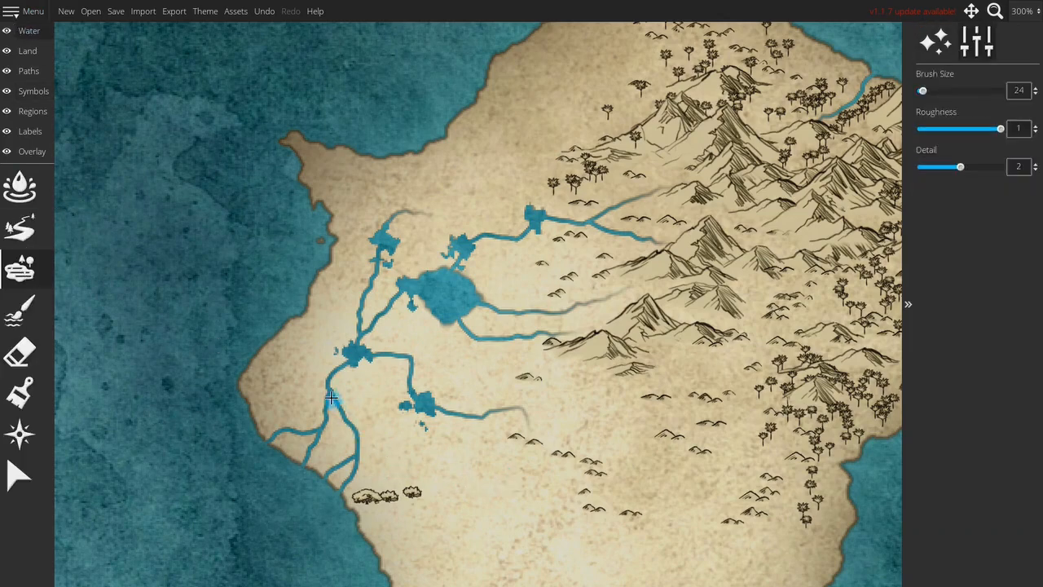
click(407, 384)
click(441, 365)
click(475, 361)
Add tiny size 12 ponds around the northern and southern streams, and size 24 ponds east of the main lake and on the western headland
scroll(475, 360, down, 1)
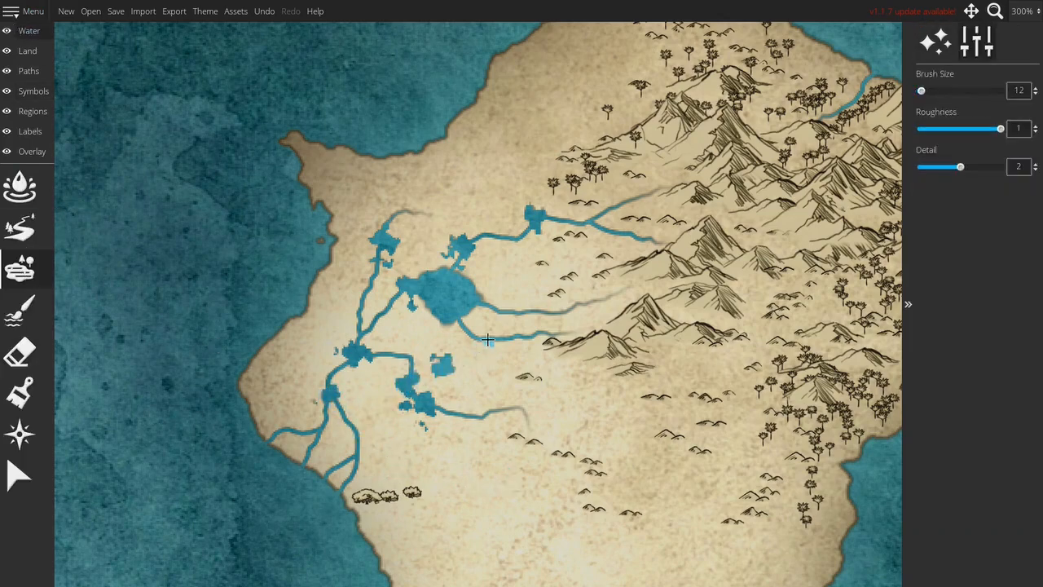
click(423, 213)
scroll(511, 265, up, 1)
click(509, 274)
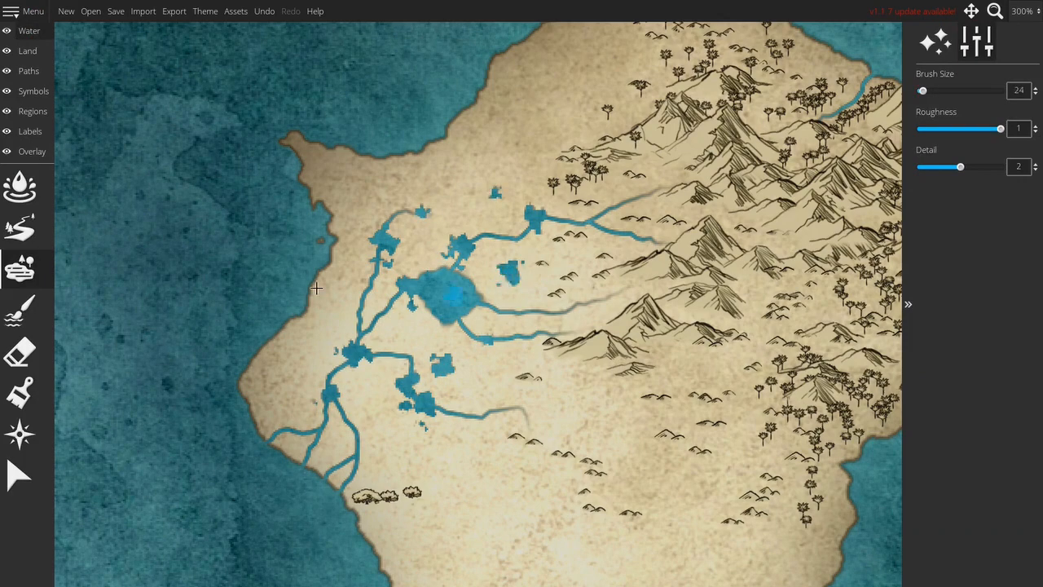
click(297, 364)
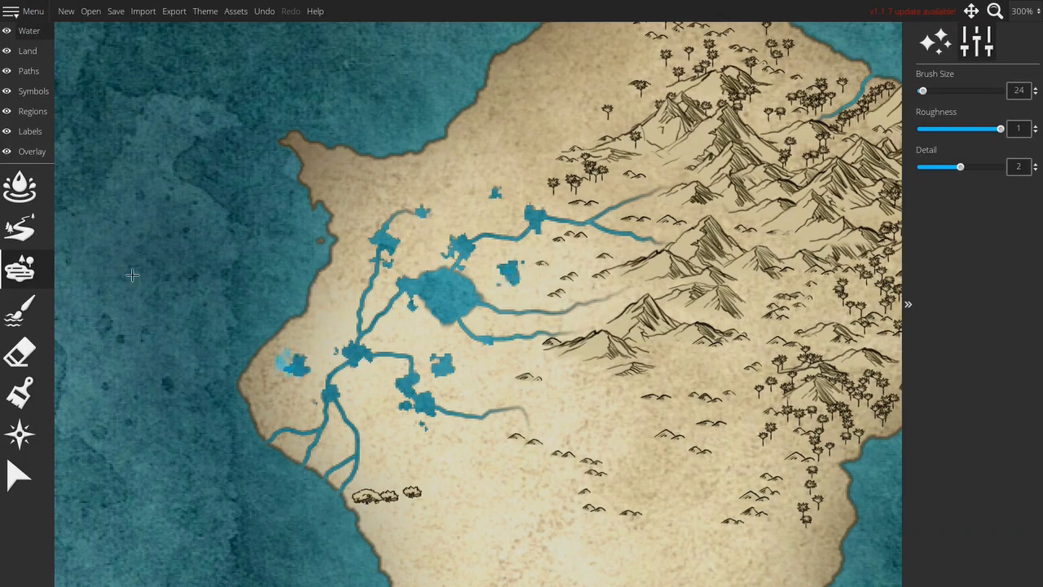
Choose the dark grass tuft symbol, set its scale to 50, and place tufts northwest of the main lake
click(33, 90)
click(936, 369)
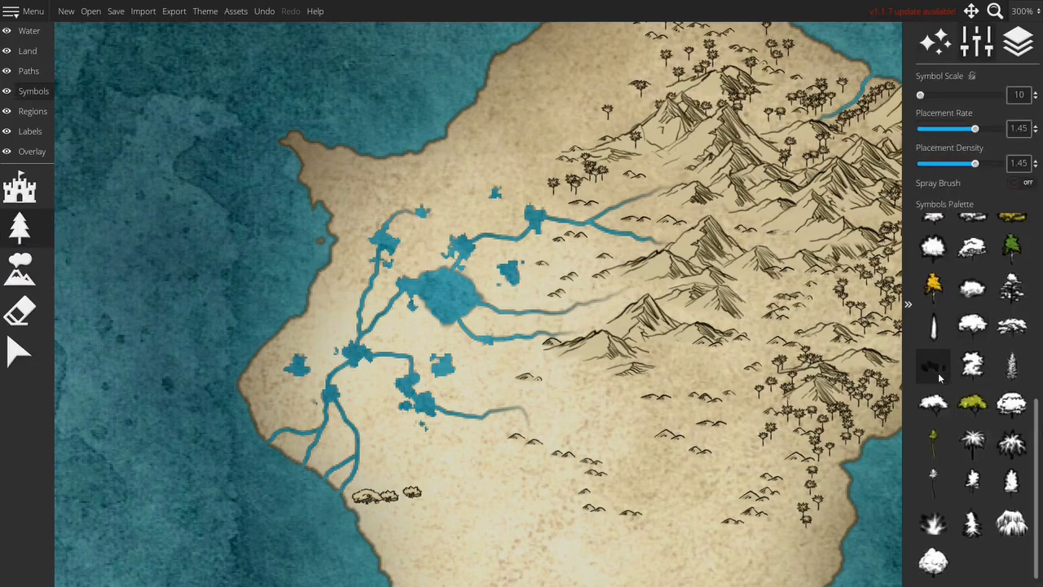
scroll(942, 360, up, 3)
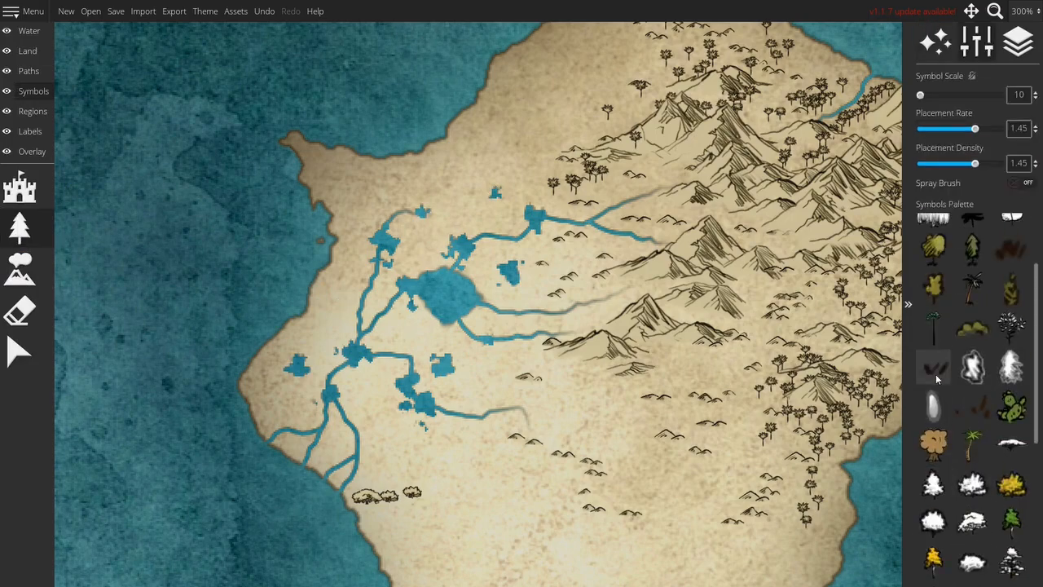
click(933, 367)
scroll(770, 257, up, 1)
click(435, 234)
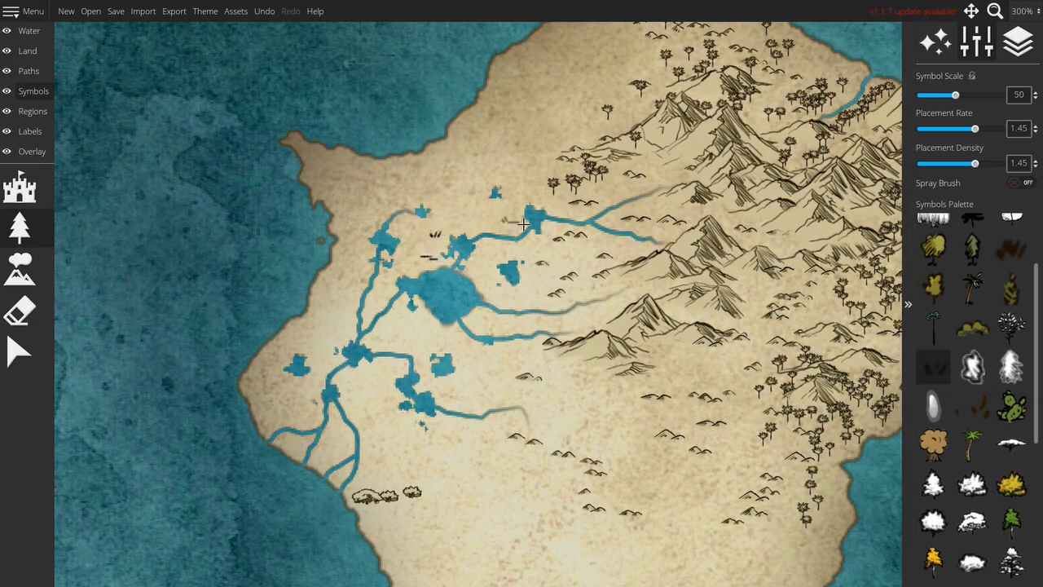
Place more grass tufts between the rivers and ponds east and south of the main lake
click(505, 221)
click(537, 245)
click(480, 321)
click(524, 326)
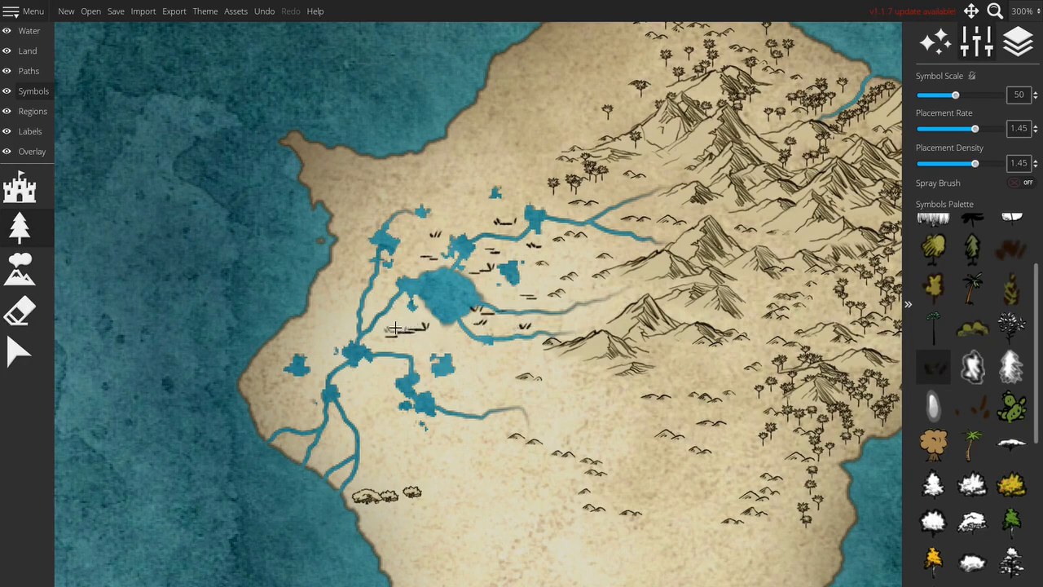
Set placement rate to 0.9 and density to 0.8, and paint grass tufts along the western coast, river delta and southern tributary
click(950, 129)
click(946, 163)
mouse_move(371, 200)
mouse_down()
mouse_move(414, 179)
mouse_move(471, 203)
mouse_move(354, 259)
mouse_move(318, 355)
mouse_up()
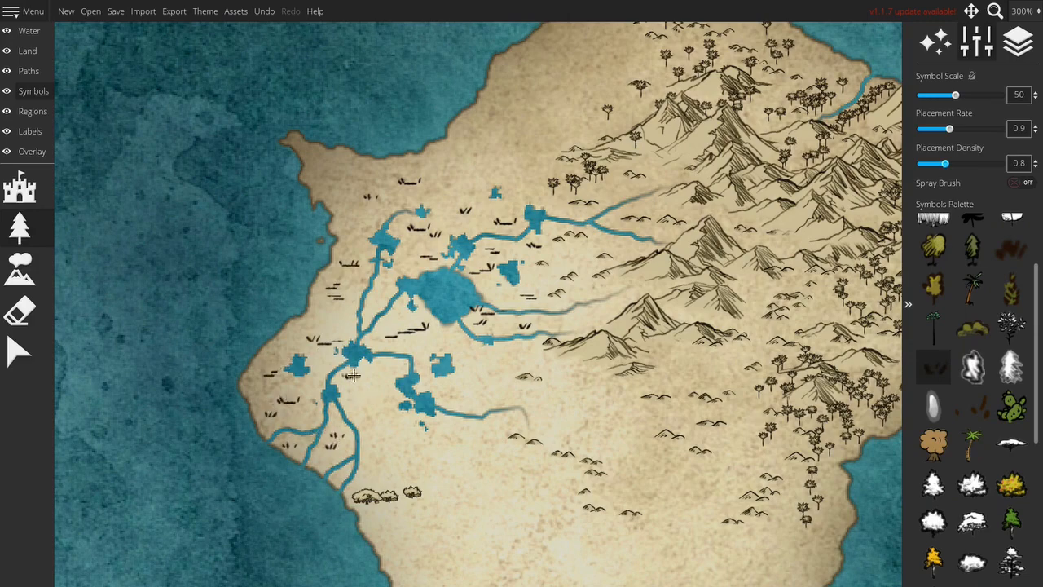
mouse_move(372, 388)
mouse_down()
mouse_move(395, 455)
mouse_move(430, 457)
mouse_move(463, 436)
mouse_move(477, 375)
mouse_move(498, 388)
mouse_up()
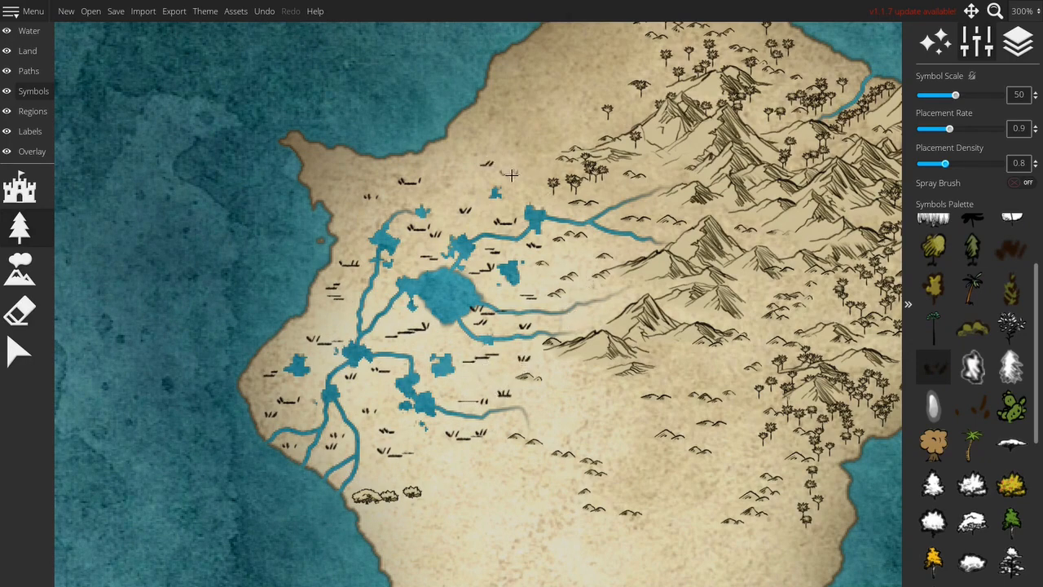
Erase the cluster of trees on the coast just south of the river delta, enabling trees in the eraser filter
drag(357, 497, 385, 344)
click(16, 323)
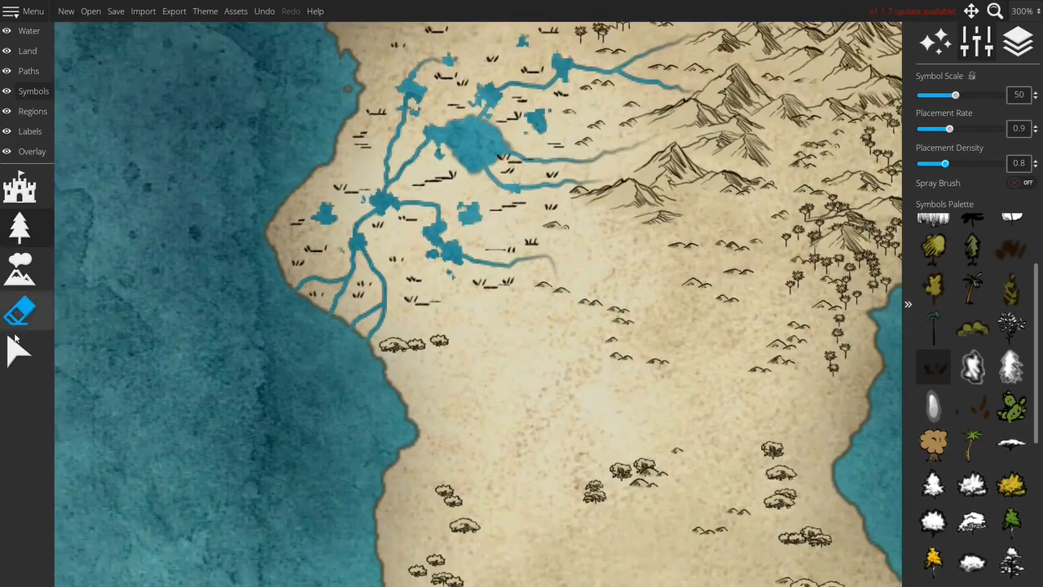
click(39, 313)
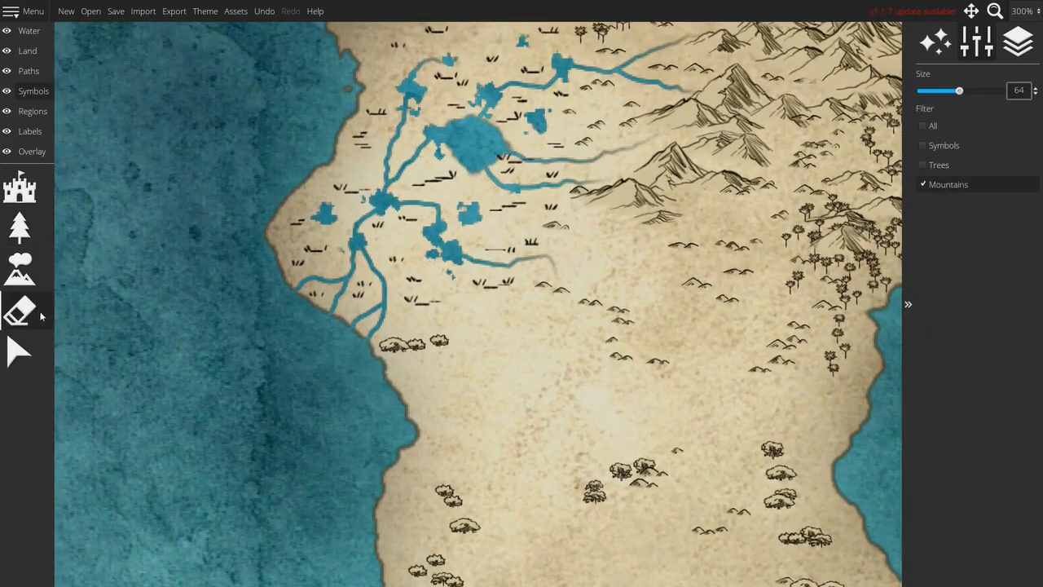
click(937, 165)
click(406, 388)
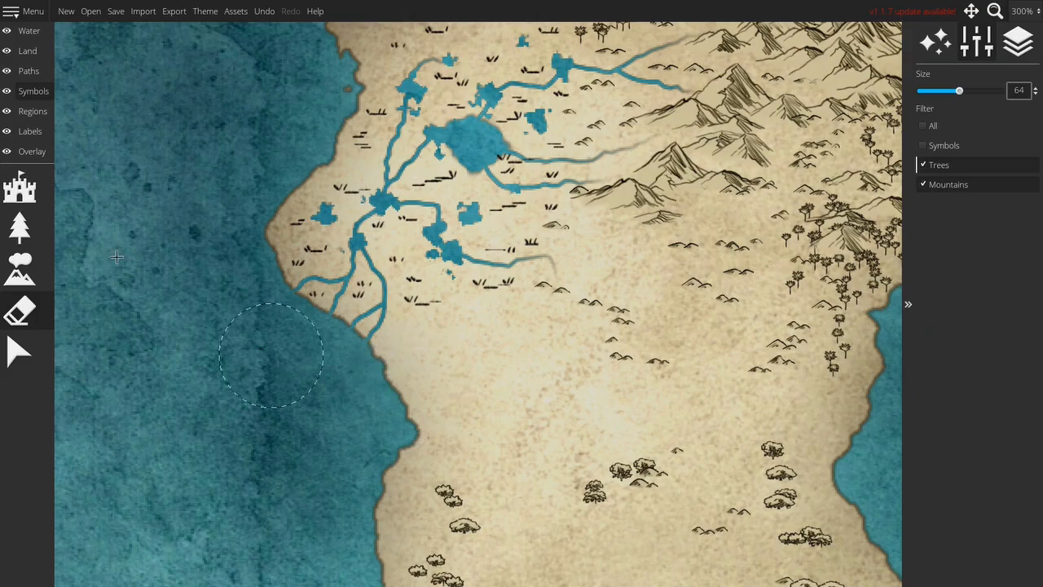
Choose the drooping willow tree symbol, set its scale to 10, and paint clusters among the marshland's rivers, ponds and coasts
click(24, 232)
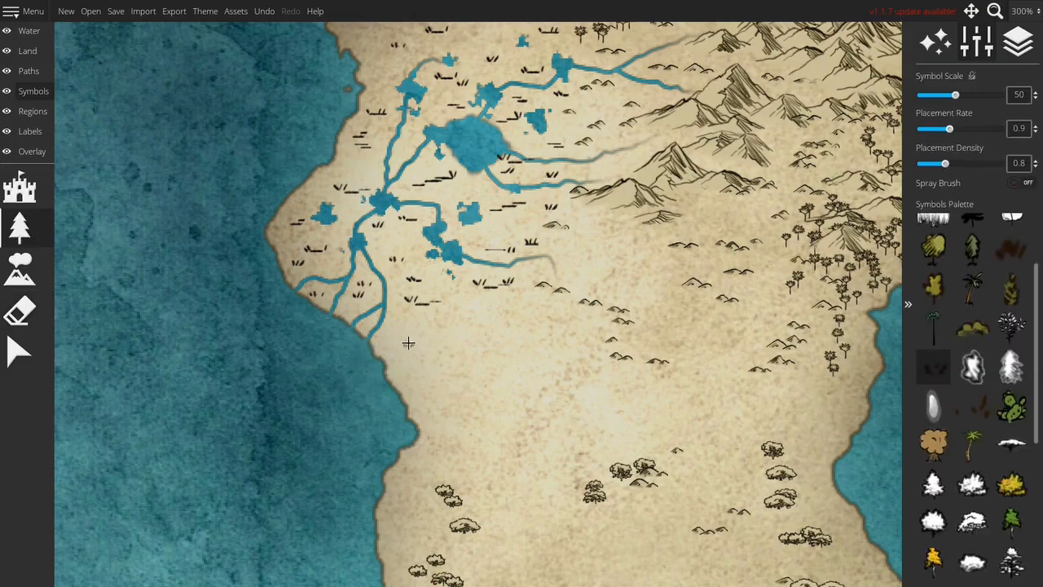
scroll(1040, 528, down, 5)
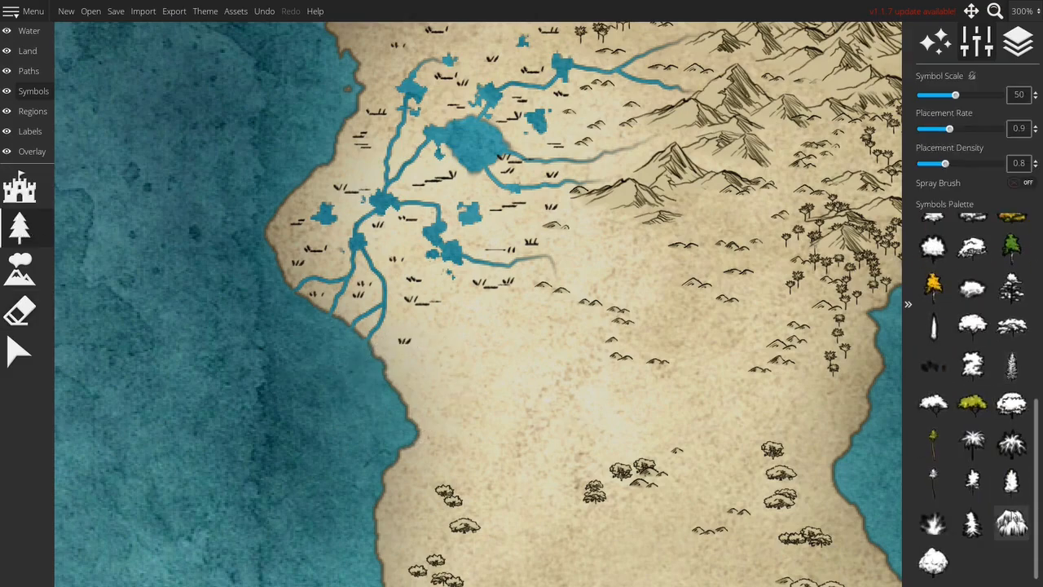
click(1011, 520)
scroll(537, 208, down, 5)
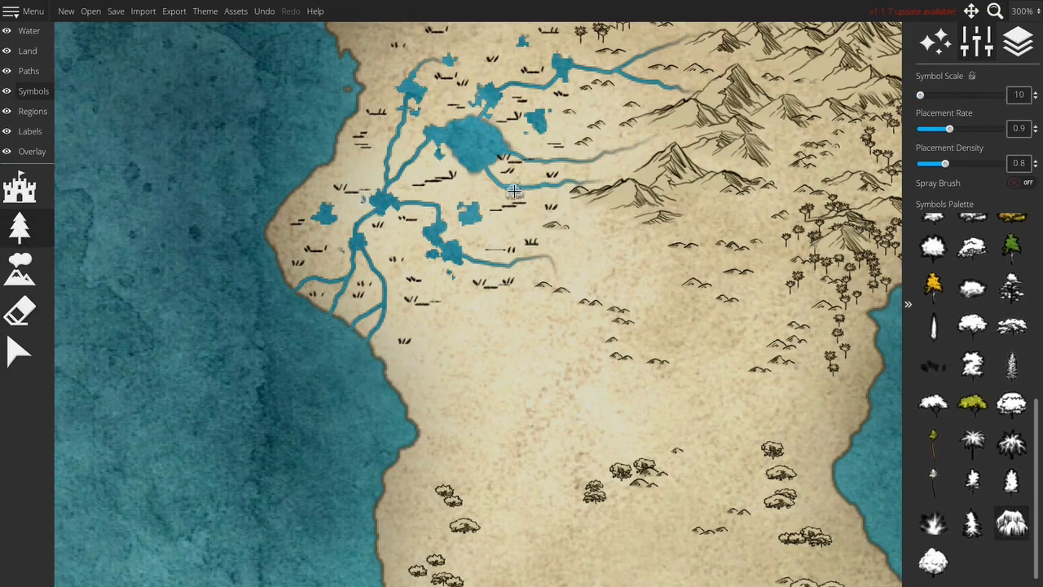
click(360, 166)
mouse_move(318, 187)
mouse_down()
mouse_move(287, 213)
mouse_move(279, 241)
mouse_move(345, 223)
mouse_move(348, 208)
mouse_move(328, 240)
mouse_move(334, 265)
mouse_move(318, 266)
mouse_move(341, 288)
mouse_move(360, 285)
mouse_move(358, 271)
mouse_move(370, 278)
mouse_move(368, 316)
mouse_move(356, 306)
mouse_move(372, 296)
mouse_move(395, 238)
mouse_move(427, 259)
mouse_move(437, 285)
mouse_move(536, 267)
mouse_move(494, 304)
mouse_move(524, 303)
mouse_move(467, 338)
mouse_move(404, 322)
mouse_move(440, 422)
mouse_move(440, 359)
mouse_move(488, 280)
mouse_move(477, 231)
mouse_move(451, 232)
mouse_move(446, 193)
mouse_move(407, 187)
mouse_move(429, 167)
mouse_move(409, 129)
mouse_move(406, 147)
mouse_move(438, 105)
mouse_move(564, 104)
mouse_move(519, 143)
mouse_move(531, 173)
mouse_move(488, 191)
mouse_move(511, 211)
mouse_move(509, 228)
mouse_move(536, 212)
mouse_move(584, 209)
mouse_move(564, 251)
mouse_move(612, 220)
mouse_up()
mouse_move(602, 174)
mouse_down()
mouse_move(635, 283)
mouse_move(675, 251)
mouse_move(588, 227)
mouse_move(633, 206)
mouse_move(603, 161)
mouse_move(555, 167)
mouse_move(527, 84)
mouse_move(481, 116)
mouse_move(396, 121)
mouse_move(358, 99)
mouse_move(387, 109)
mouse_move(417, 195)
mouse_move(462, 156)
mouse_move(468, 180)
mouse_move(513, 171)
mouse_move(498, 210)
mouse_move(422, 223)
mouse_move(407, 205)
mouse_move(548, 244)
mouse_move(572, 209)
mouse_up()
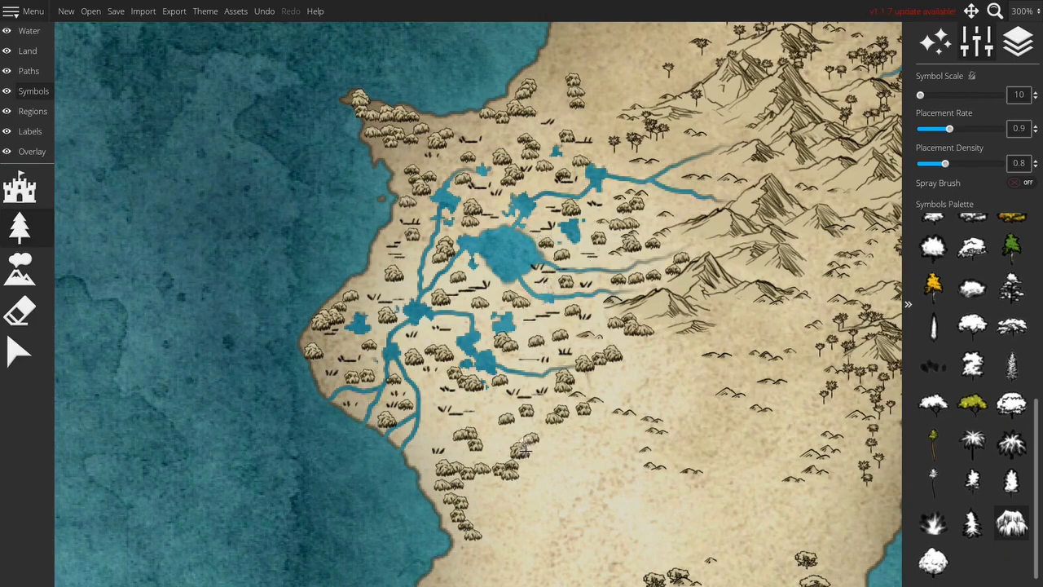
click(498, 414)
Choose the flat-topped tree symbol and scatter a few trees over the open plain south of the marshland
scroll(487, 430, down, 5)
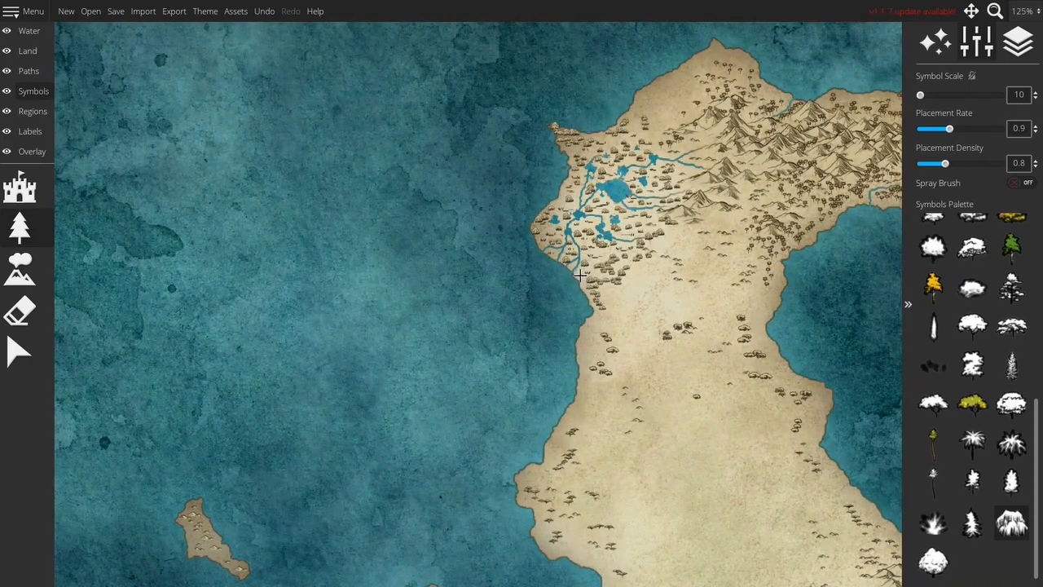
scroll(586, 266, down, 4)
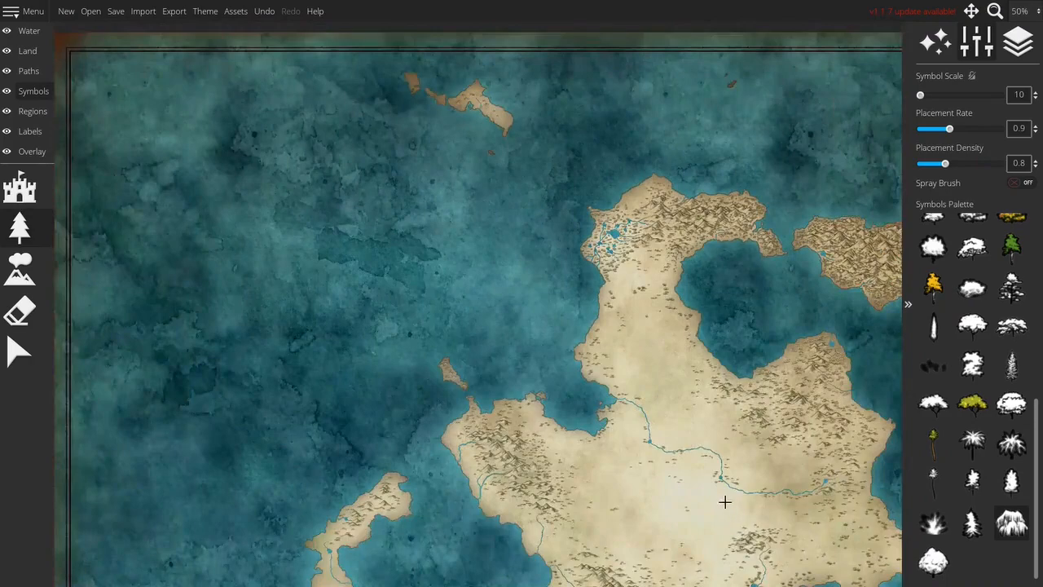
scroll(725, 502, up, 3)
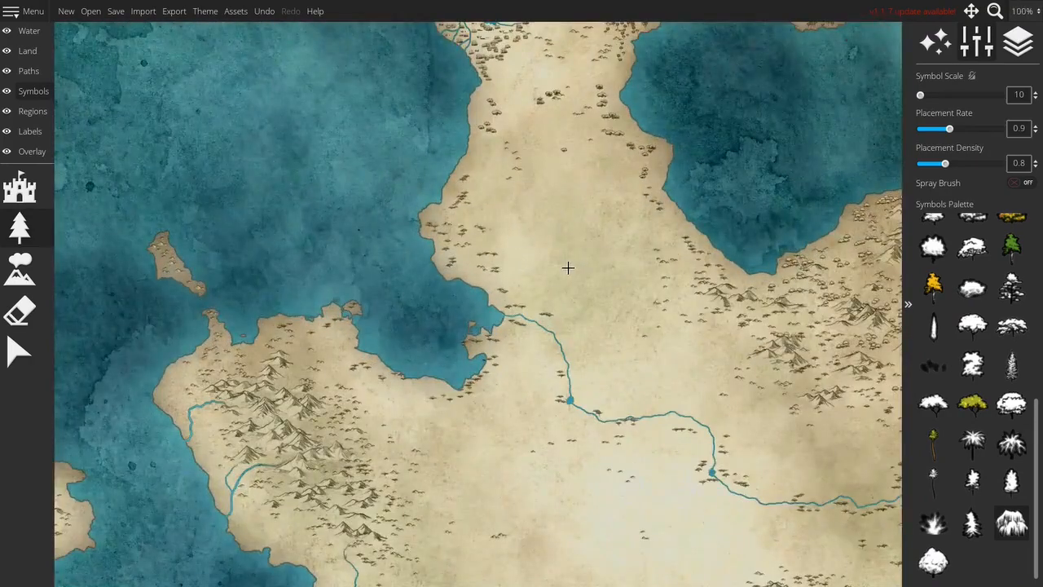
scroll(568, 267, down, 2)
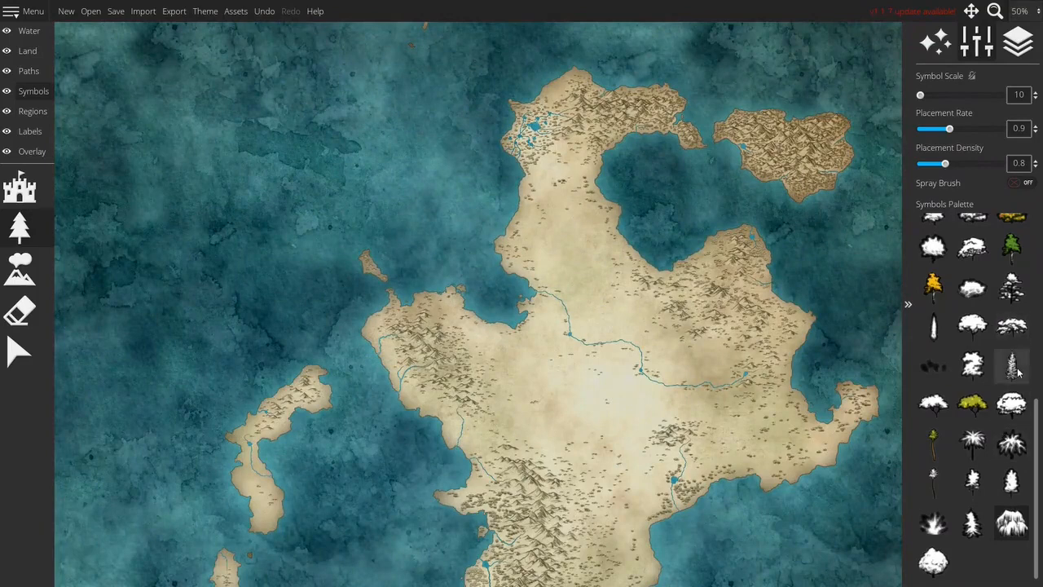
scroll(1015, 362, up, 3)
click(1012, 306)
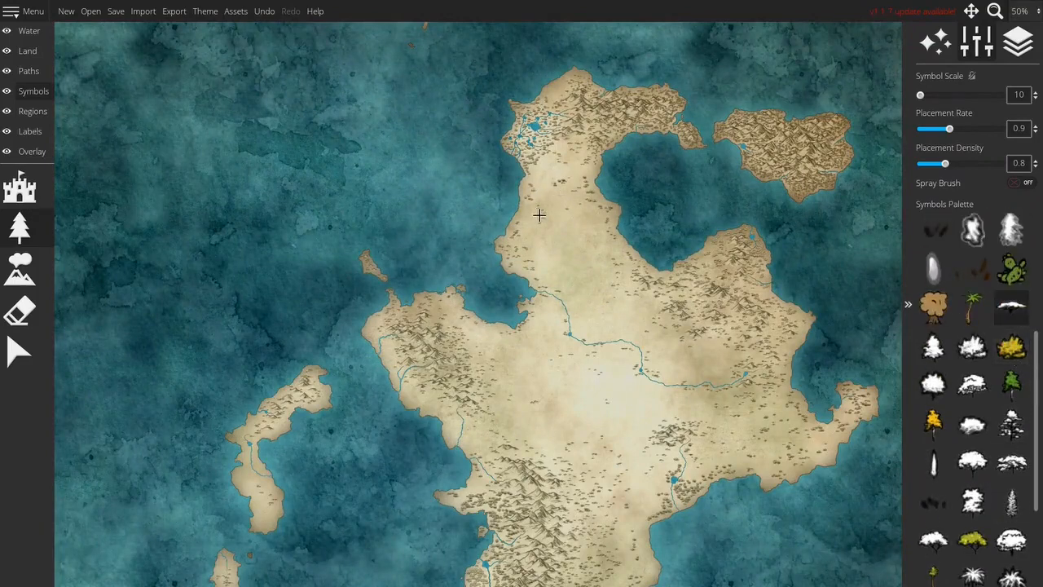
scroll(539, 214, up, 1)
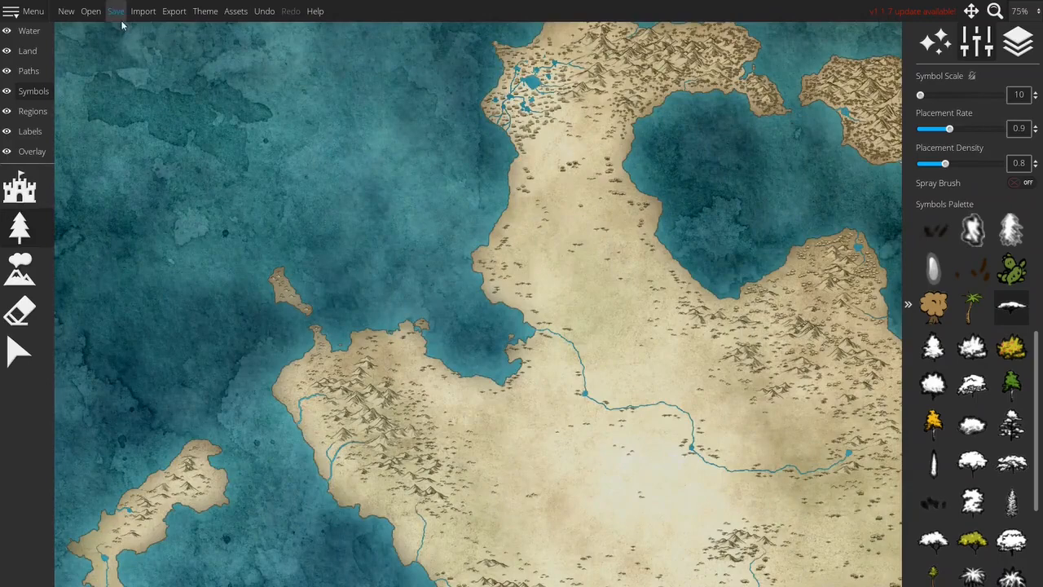
Draw a winding river from the plain south of the marshland north to the coast of the eastern bay
click(30, 31)
click(20, 228)
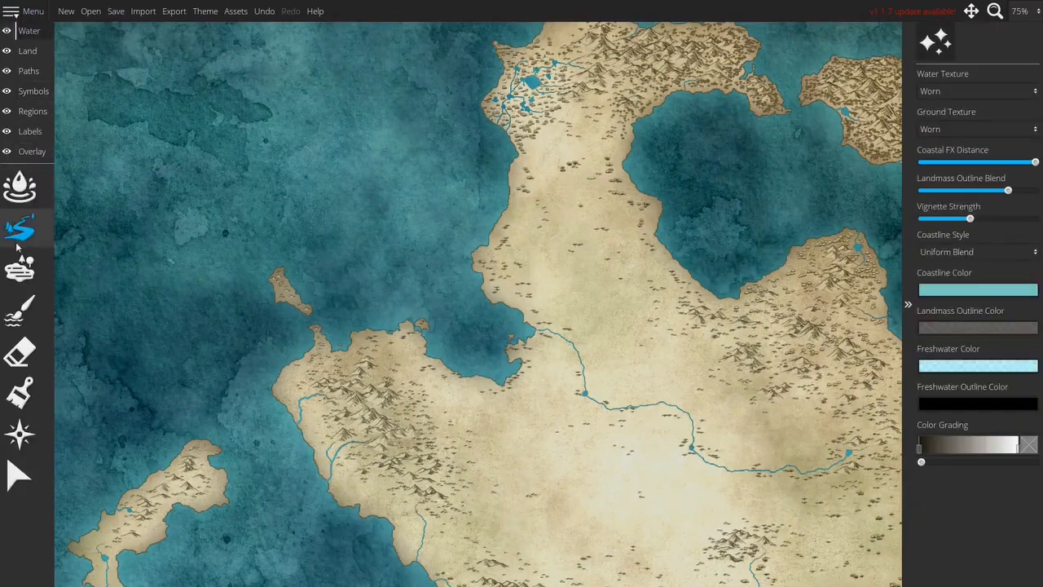
scroll(704, 267, up, 4)
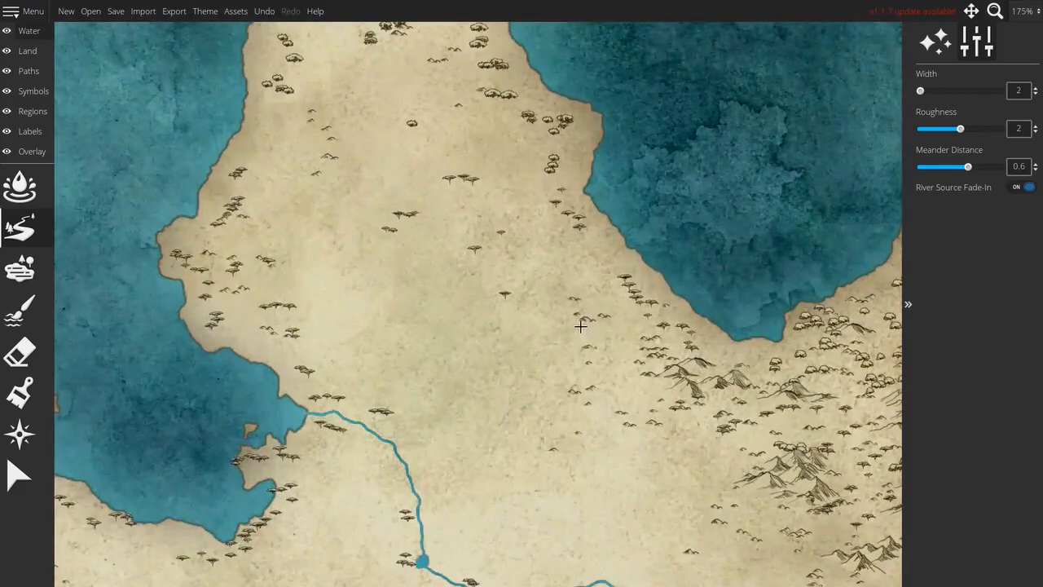
mouse_move(582, 279)
mouse_down()
mouse_move(515, 261)
mouse_move(481, 233)
mouse_move(490, 190)
mouse_up()
drag(480, 154, 518, 106)
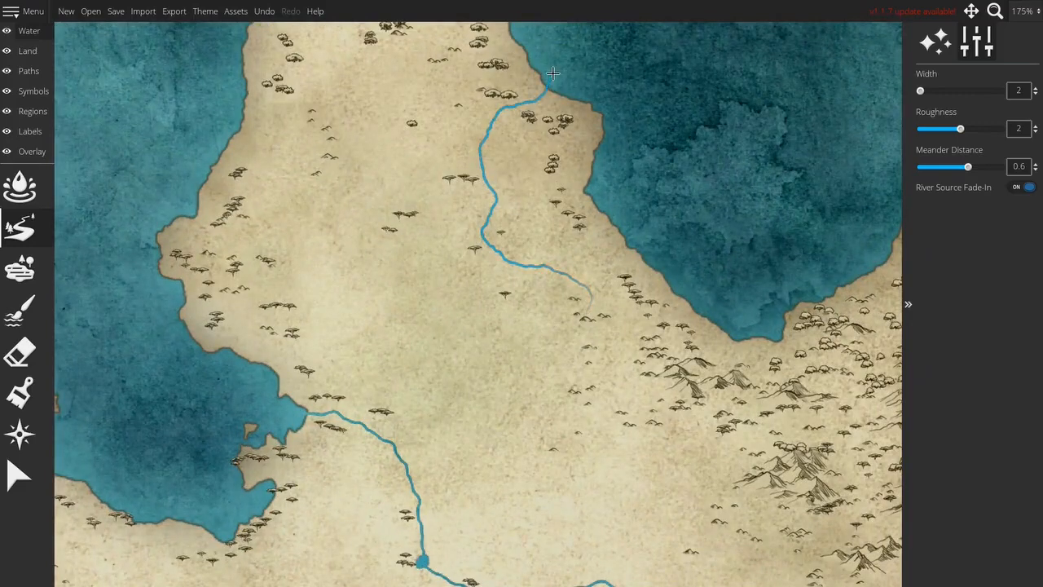
scroll(453, 244, down, 6)
Choose the rounded broadleaf tree symbol and paint trees around the short rivers between the western mountains and the coast
scroll(452, 249, up, 3)
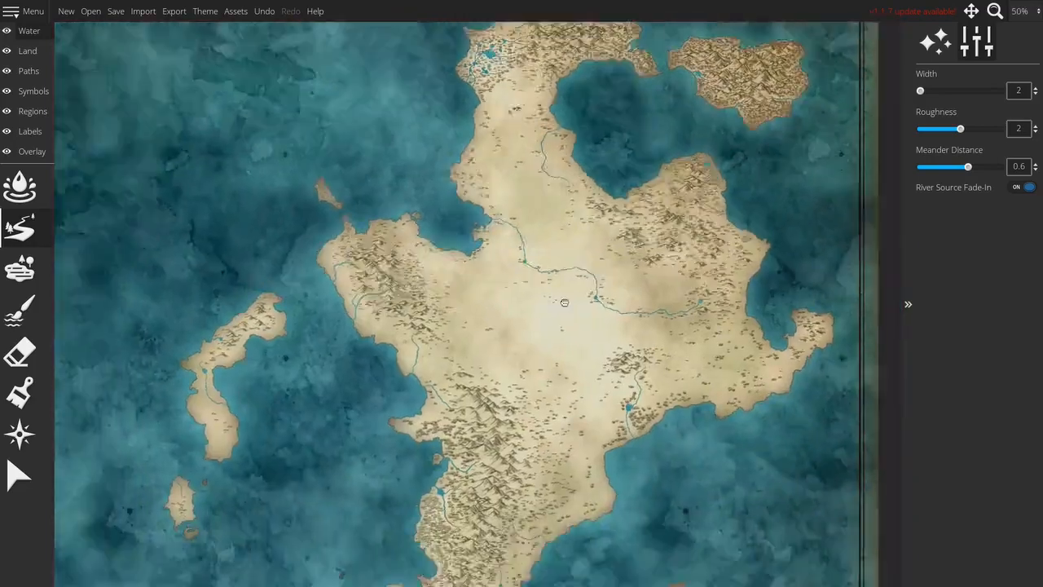
scroll(526, 255, up, 2)
drag(454, 490, 438, 451)
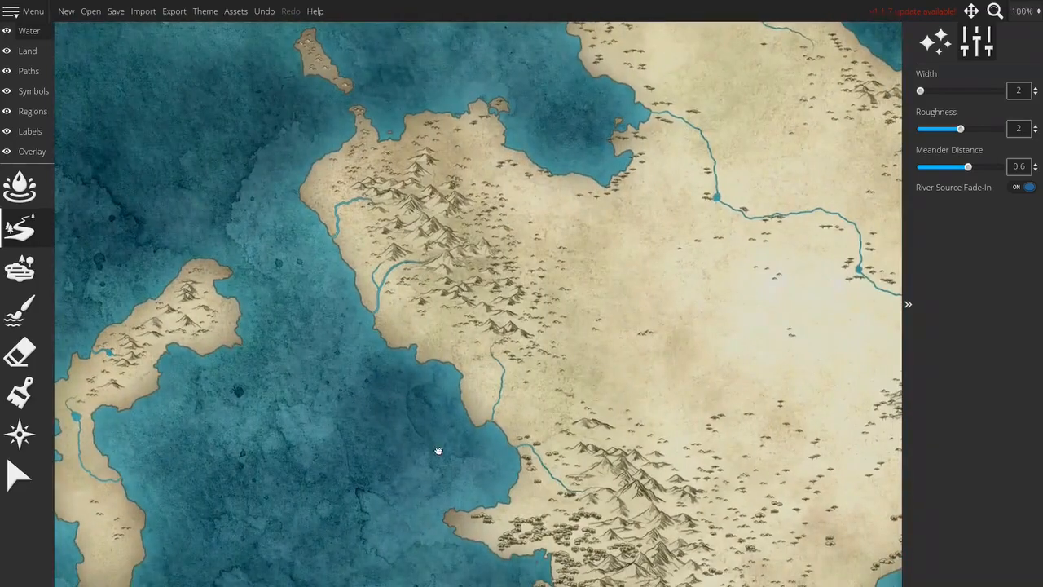
drag(309, 366, 325, 312)
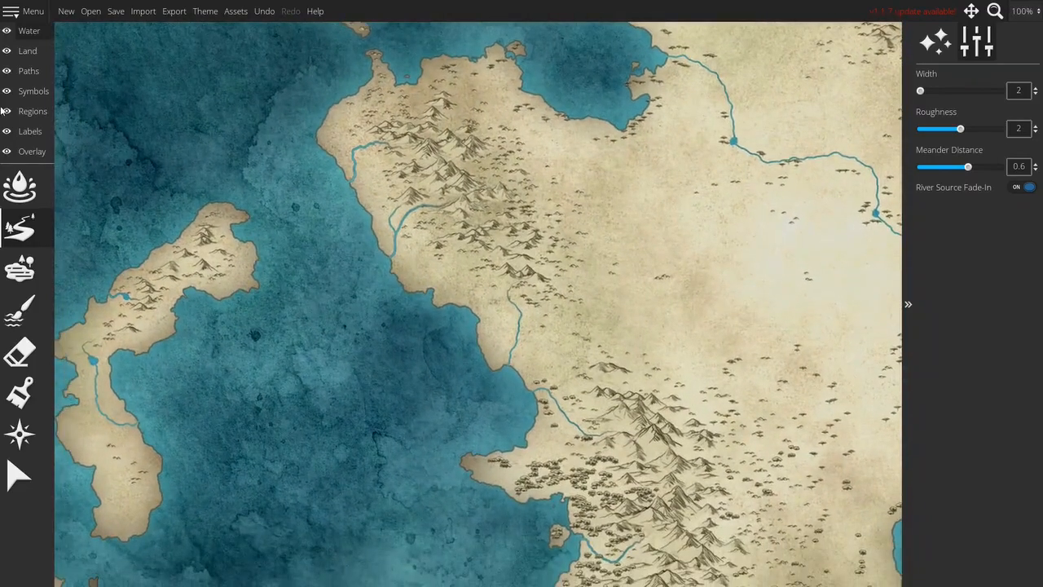
click(33, 91)
click(29, 238)
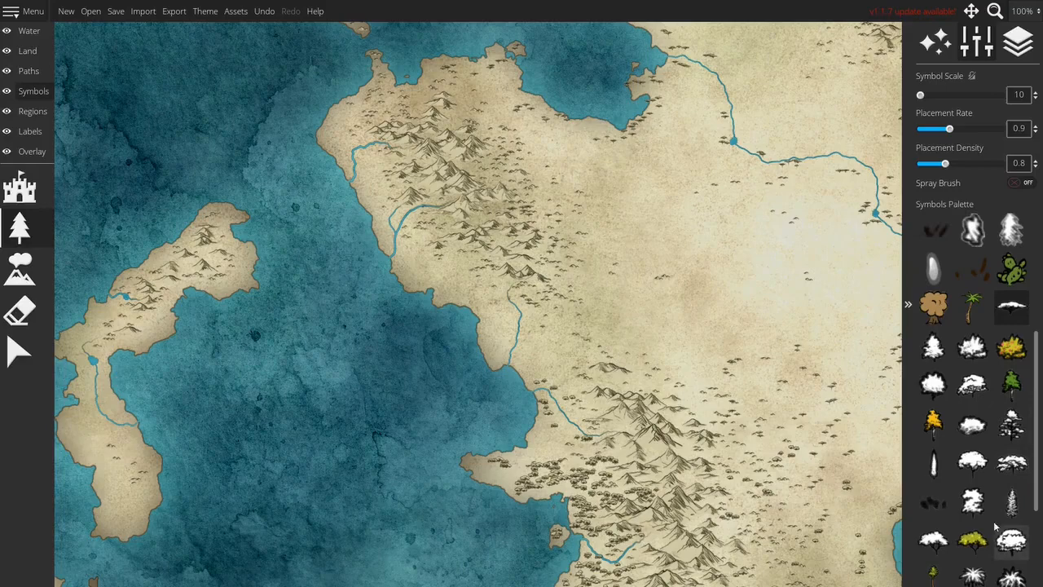
scroll(243, 183, up, 3)
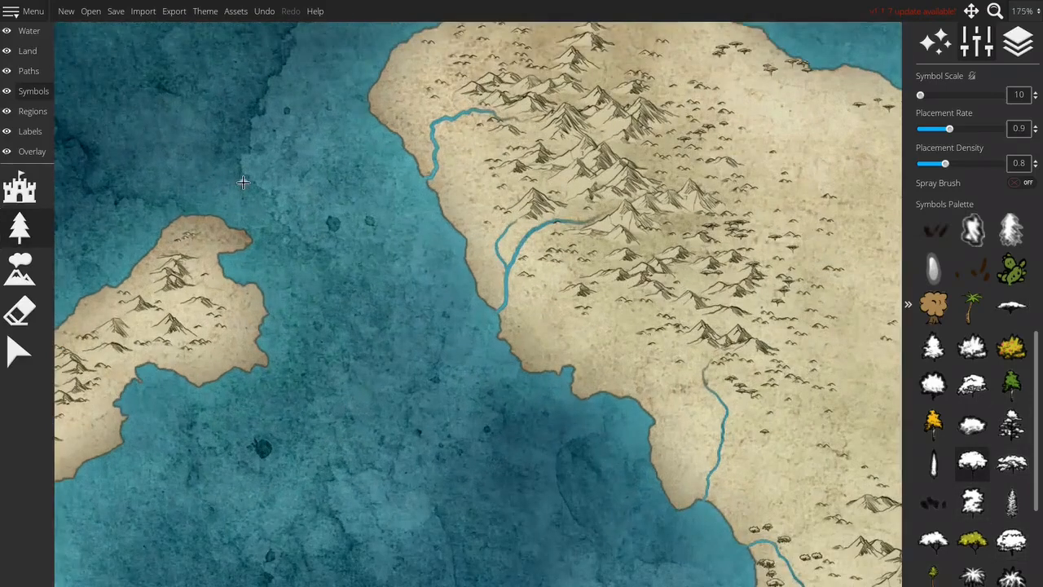
mouse_move(445, 103)
mouse_down()
mouse_move(406, 85)
mouse_move(443, 101)
mouse_move(416, 121)
mouse_move(421, 162)
mouse_move(447, 129)
mouse_move(490, 119)
mouse_move(493, 134)
mouse_move(539, 136)
mouse_move(480, 180)
mouse_move(494, 229)
mouse_move(485, 284)
mouse_move(497, 252)
mouse_move(578, 197)
mouse_up()
mouse_move(548, 236)
mouse_down()
mouse_move(578, 231)
mouse_move(541, 249)
mouse_move(600, 244)
mouse_move(598, 253)
mouse_move(544, 282)
mouse_move(535, 264)
mouse_move(513, 318)
mouse_move(609, 285)
mouse_move(633, 290)
mouse_move(592, 305)
mouse_move(579, 331)
mouse_move(646, 311)
mouse_move(619, 346)
mouse_up()
drag(649, 461, 483, 328)
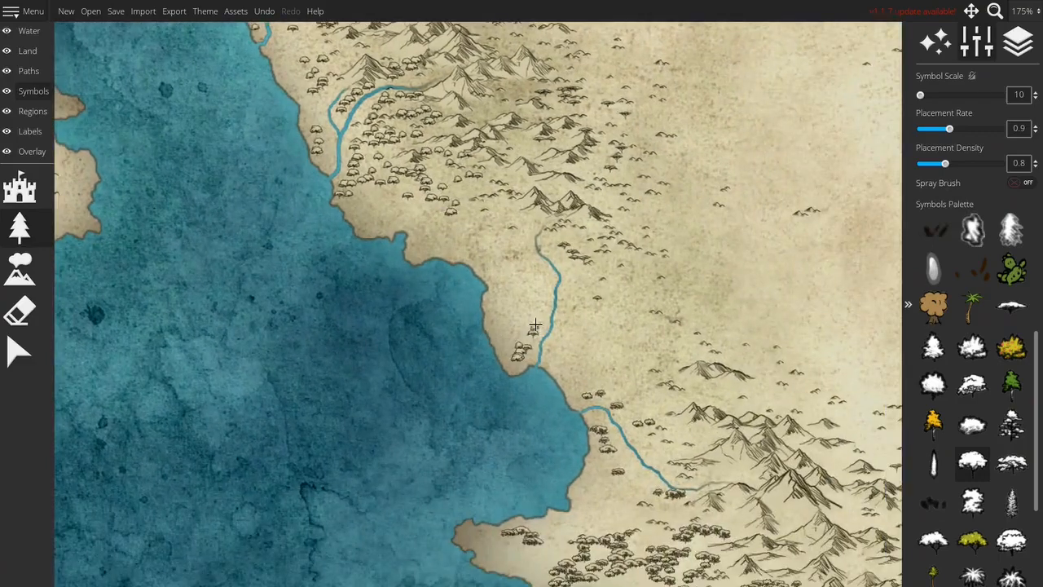
mouse_move(551, 351)
mouse_down()
mouse_move(514, 331)
mouse_move(517, 295)
mouse_up()
Paint broadleaf trees over the long western island's northern hills, western cape and the east bank of its river
drag(349, 267, 739, 272)
mouse_move(261, 238)
mouse_down()
mouse_move(291, 239)
mouse_move(323, 222)
mouse_move(315, 212)
mouse_move(370, 188)
mouse_move(337, 181)
mouse_move(412, 118)
mouse_move(445, 109)
mouse_move(418, 127)
mouse_move(416, 153)
mouse_move(460, 174)
mouse_move(413, 169)
mouse_move(425, 223)
mouse_up()
drag(375, 236, 586, 147)
mouse_move(470, 179)
mouse_down()
mouse_move(497, 189)
mouse_move(515, 213)
mouse_move(426, 246)
mouse_move(397, 233)
mouse_move(369, 251)
mouse_move(348, 248)
mouse_move(390, 233)
mouse_up()
drag(426, 267, 434, 273)
mouse_move(383, 327)
mouse_down()
mouse_move(352, 234)
mouse_move(396, 230)
mouse_move(415, 273)
mouse_move(431, 273)
mouse_up()
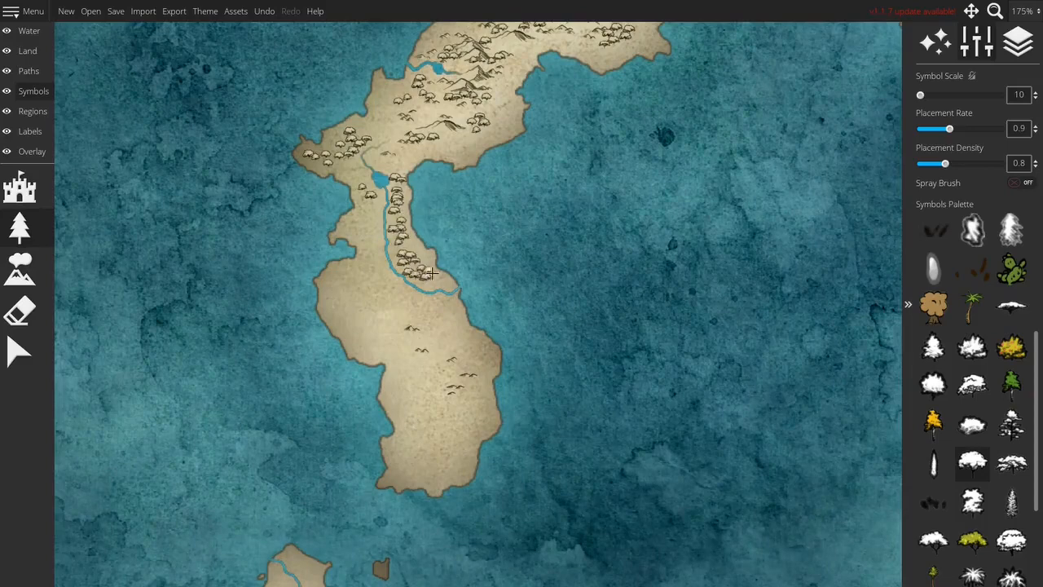
Paint dense trees along the west bank of the island's river and scatter more over its southern half
mouse_move(372, 206)
mouse_down()
mouse_move(377, 233)
mouse_move(345, 226)
mouse_move(359, 194)
mouse_move(365, 213)
mouse_move(354, 170)
mouse_up()
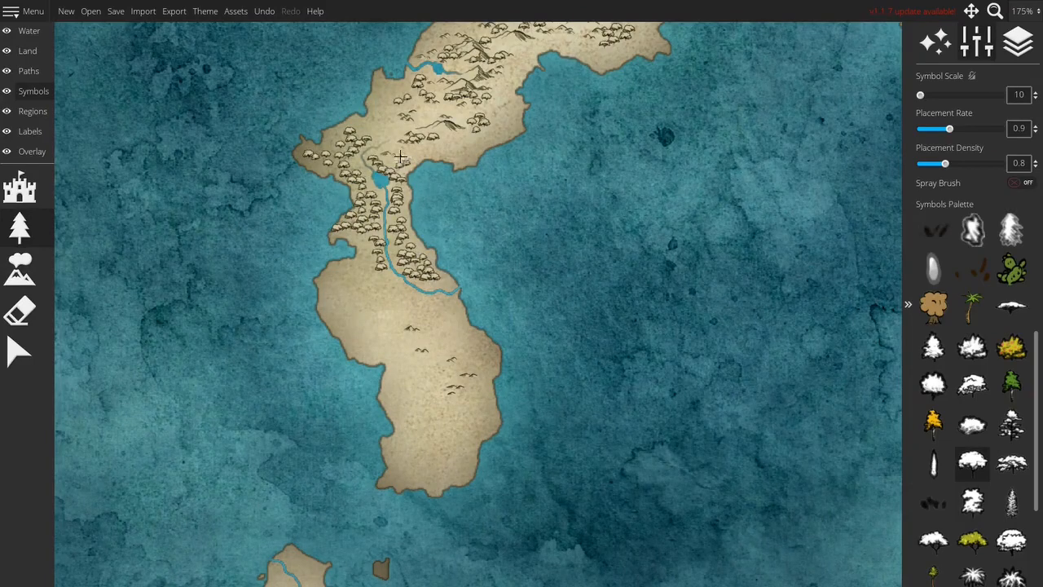
mouse_move(381, 260)
mouse_down()
mouse_move(362, 246)
mouse_move(352, 272)
mouse_move(393, 294)
mouse_up()
mouse_move(425, 278)
mouse_down()
mouse_move(428, 306)
mouse_move(341, 301)
mouse_up()
mouse_move(359, 171)
mouse_down()
mouse_move(320, 154)
mouse_move(379, 124)
mouse_move(395, 142)
mouse_move(382, 105)
mouse_move(431, 148)
mouse_up()
scroll(403, 340, down, 3)
mouse_move(427, 334)
mouse_down()
mouse_move(421, 294)
mouse_move(445, 319)
mouse_move(405, 376)
mouse_move(376, 360)
mouse_move(416, 379)
mouse_up()
Scatter broadleaf trees on the small islands south of the long western island
scroll(383, 318, down, 5)
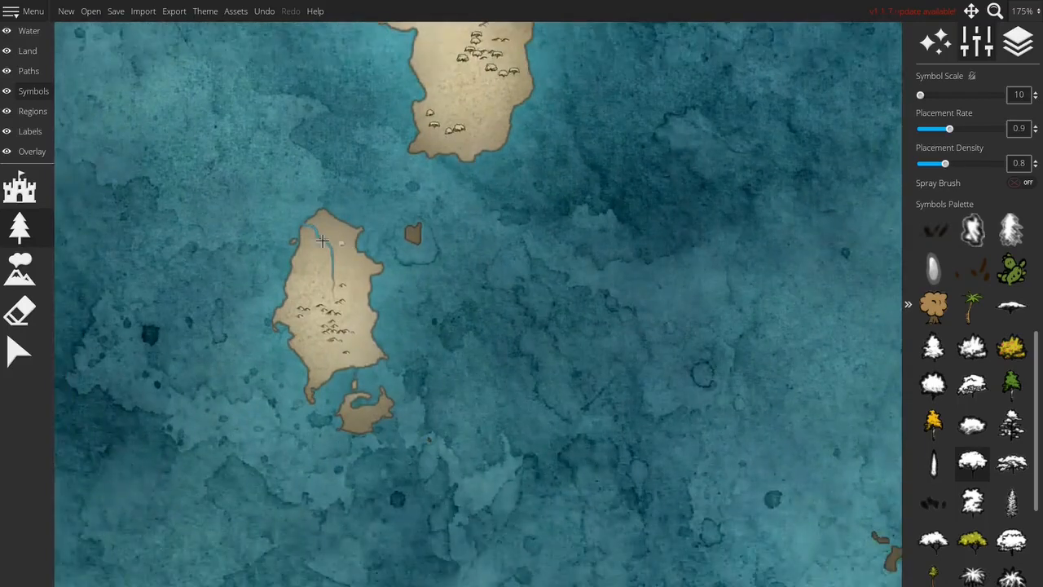
mouse_move(320, 260)
mouse_down()
mouse_move(334, 231)
mouse_move(351, 302)
mouse_move(344, 330)
mouse_move(324, 357)
mouse_up()
drag(359, 420, 388, 410)
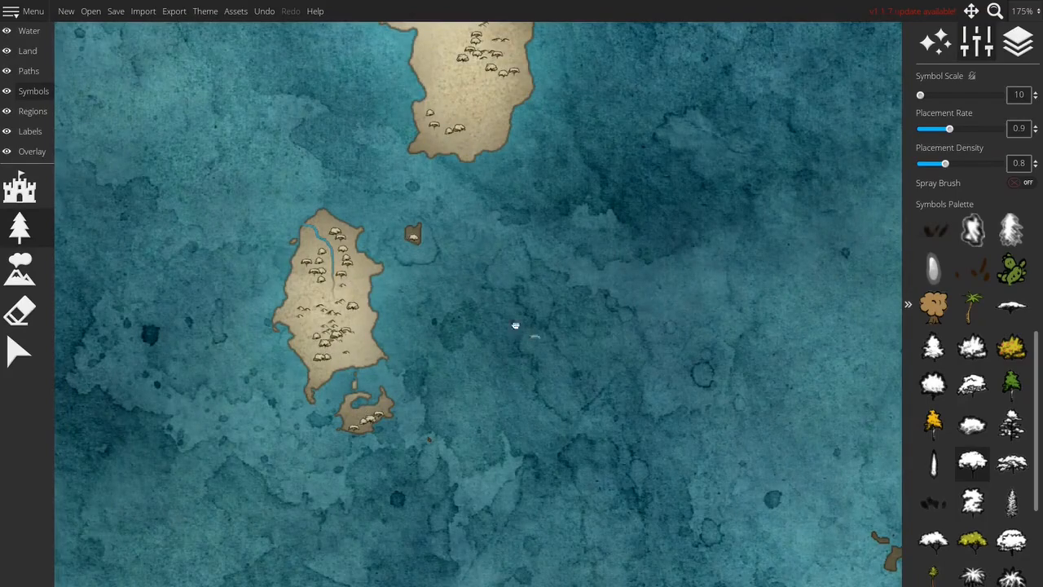
Set placement rate to 1.45 and density to 1.4, and paint trees over the southern half of the curved eastern island and its islet
scroll(530, 336, down, 3)
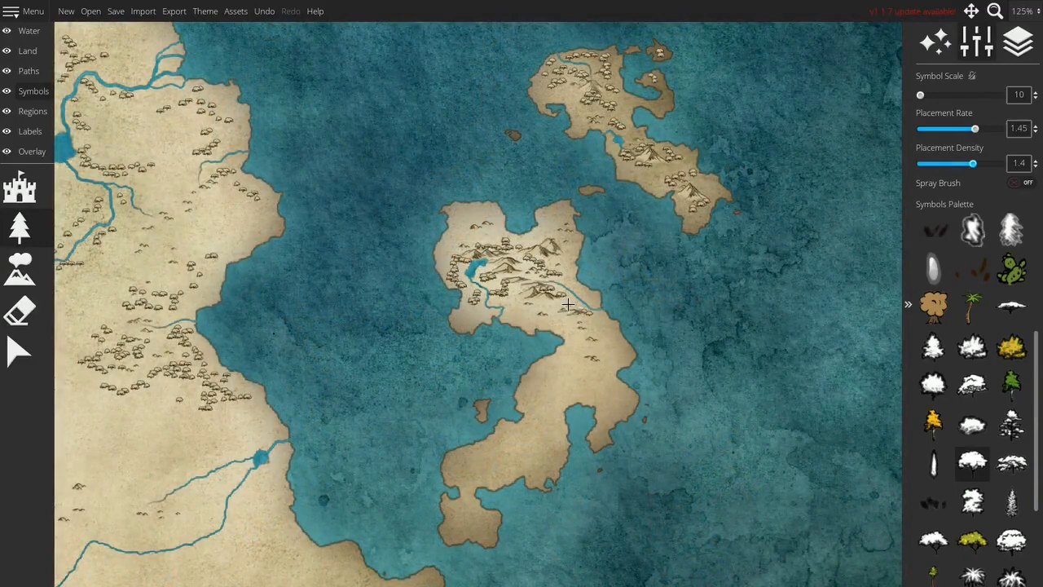
mouse_move(599, 330)
mouse_down()
mouse_move(561, 342)
mouse_move(577, 353)
mouse_move(550, 370)
mouse_move(563, 382)
mouse_move(591, 375)
mouse_move(607, 417)
mouse_up()
drag(523, 420, 550, 331)
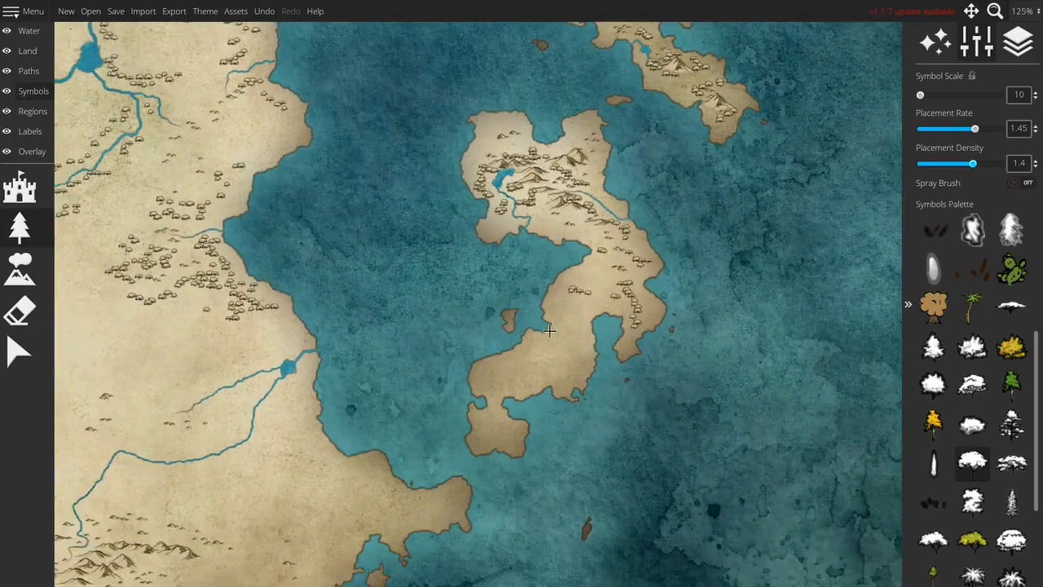
key(ctrl+z)
click(534, 334)
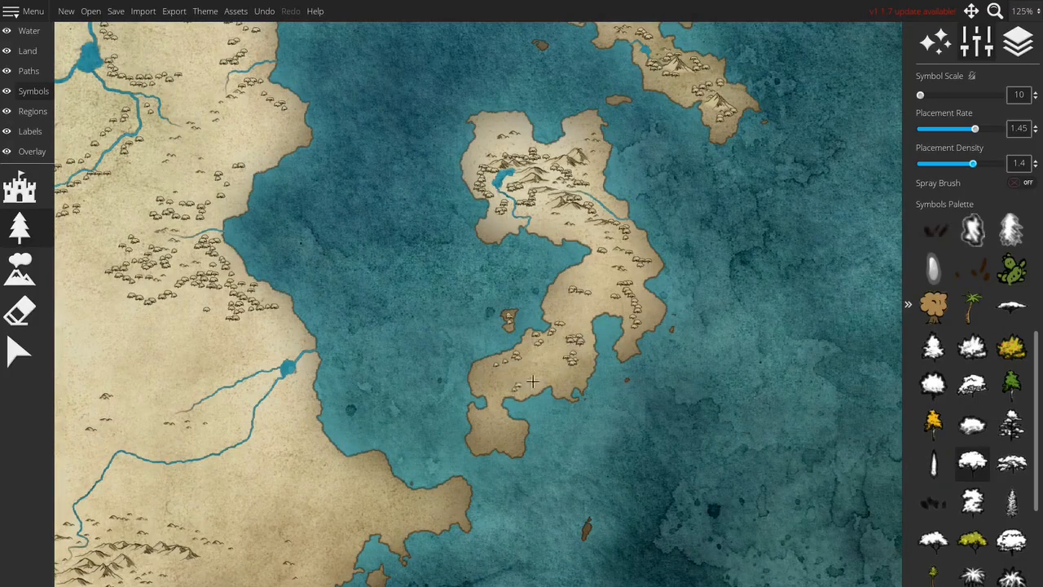
mouse_move(516, 429)
mouse_down()
mouse_move(481, 420)
mouse_move(491, 428)
mouse_move(480, 442)
mouse_move(511, 440)
mouse_up()
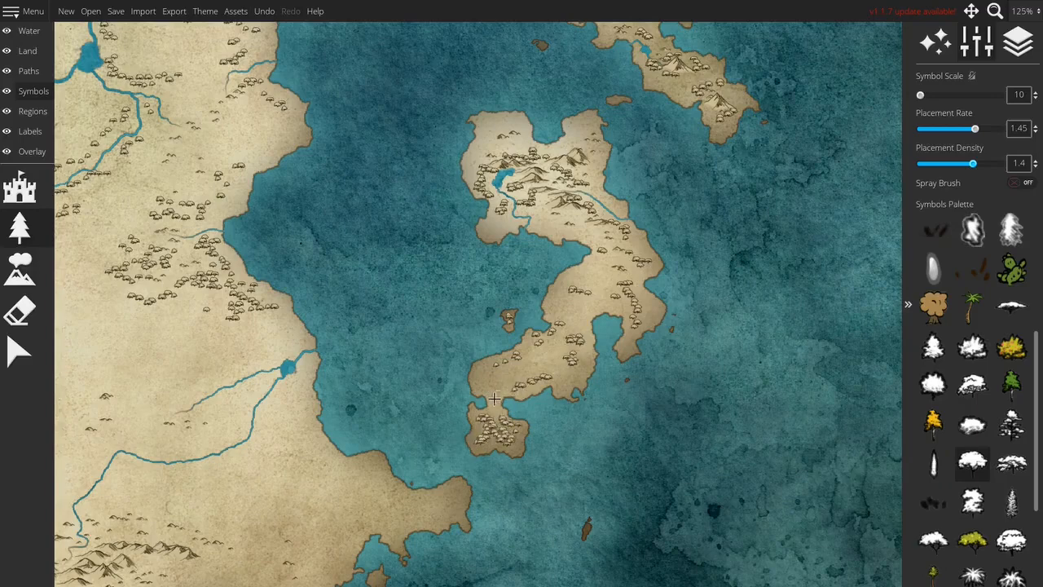
mouse_move(494, 398)
mouse_down()
mouse_move(485, 370)
mouse_move(548, 359)
mouse_move(558, 330)
mouse_up()
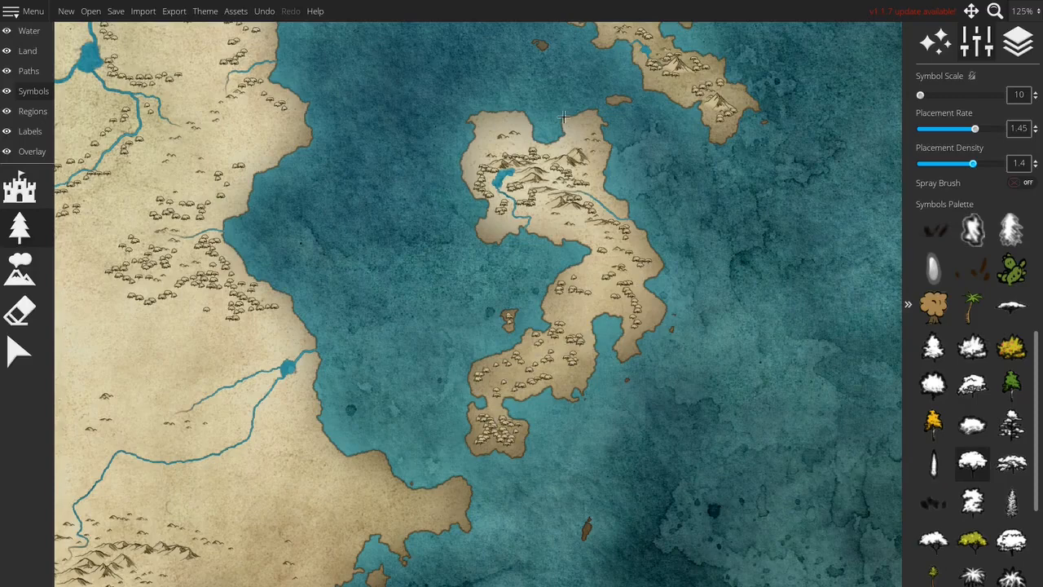
Choose the tall conifer symbol, set its scale to 45, and paint conifers along the southern mainland's rivers and around the winding southwestern river
drag(451, 281, 470, 262)
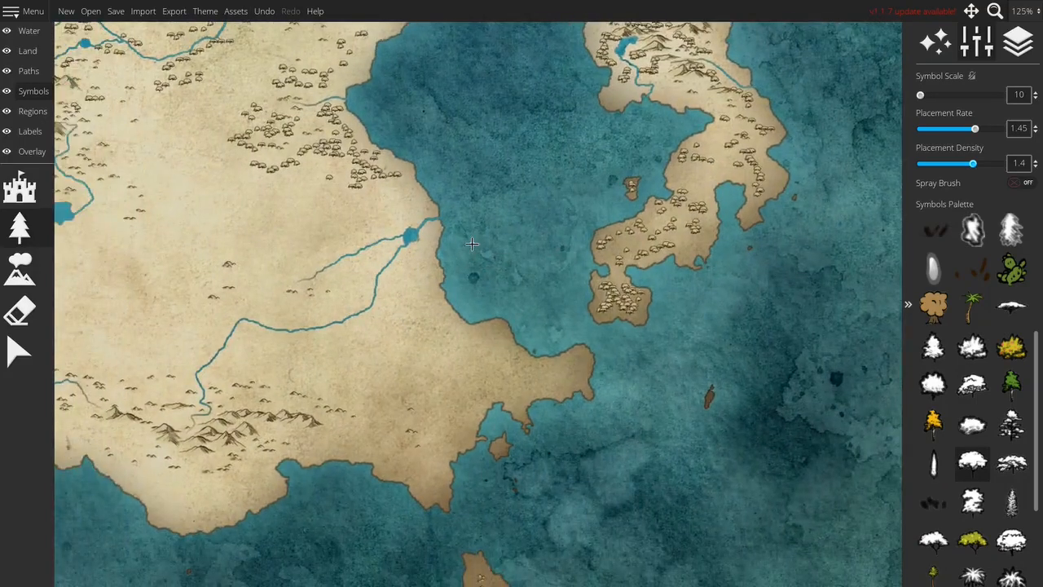
scroll(473, 247, down, 5)
scroll(496, 287, up, 5)
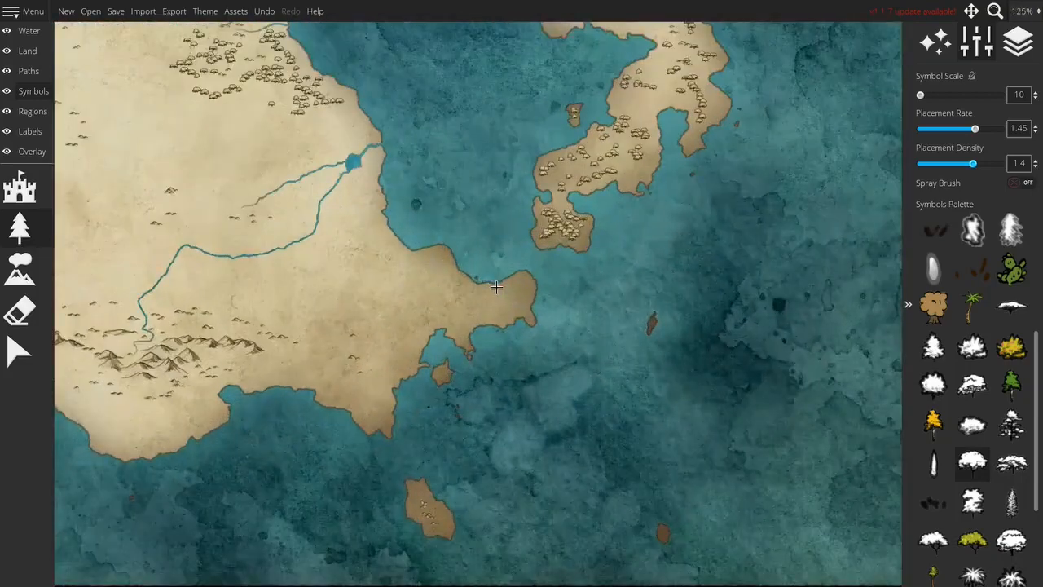
click(1004, 230)
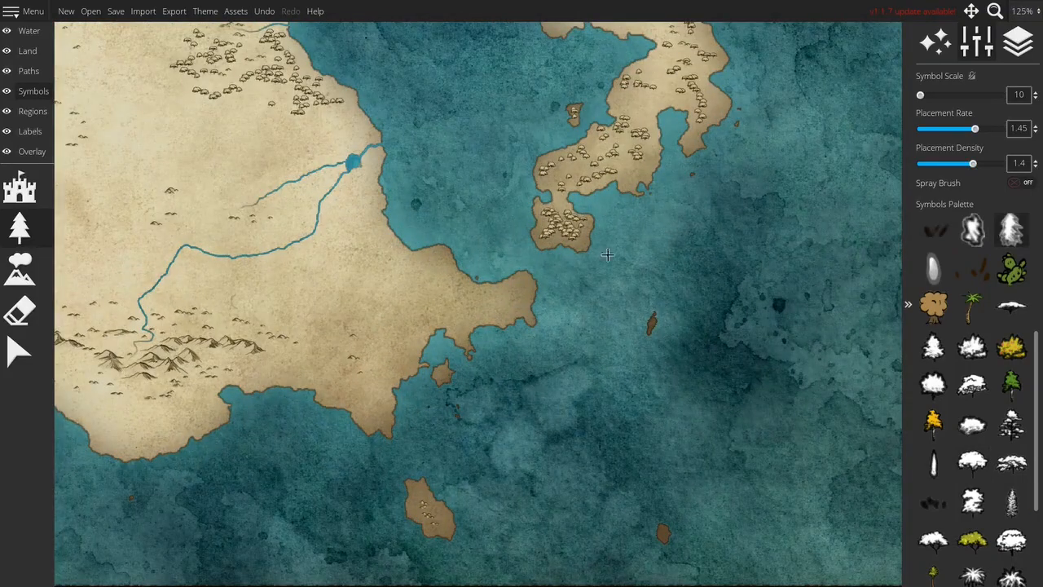
ctrl+scroll(680, 256, down, 1)
drag(484, 264, 614, 295)
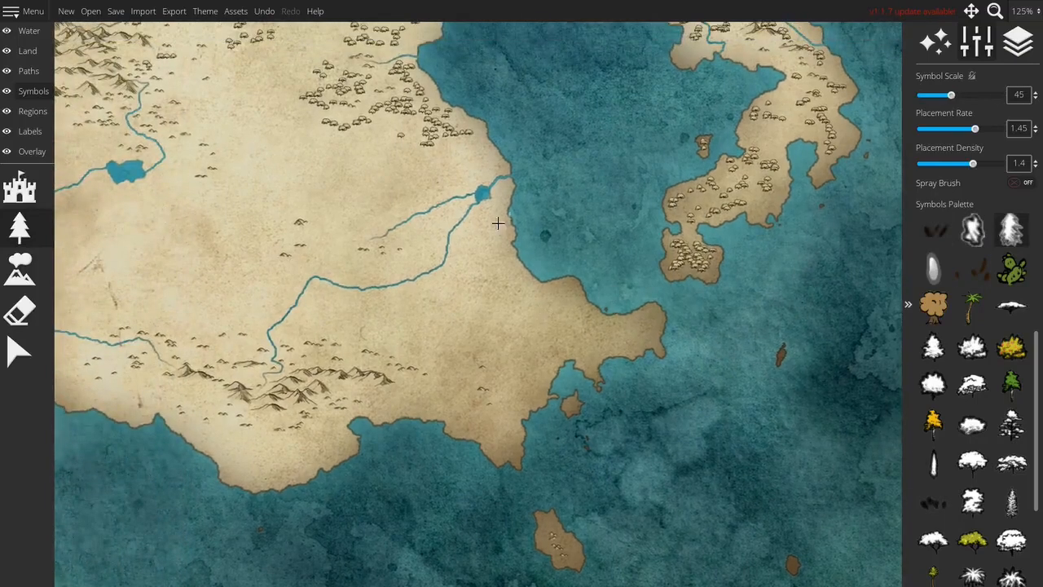
click(389, 128)
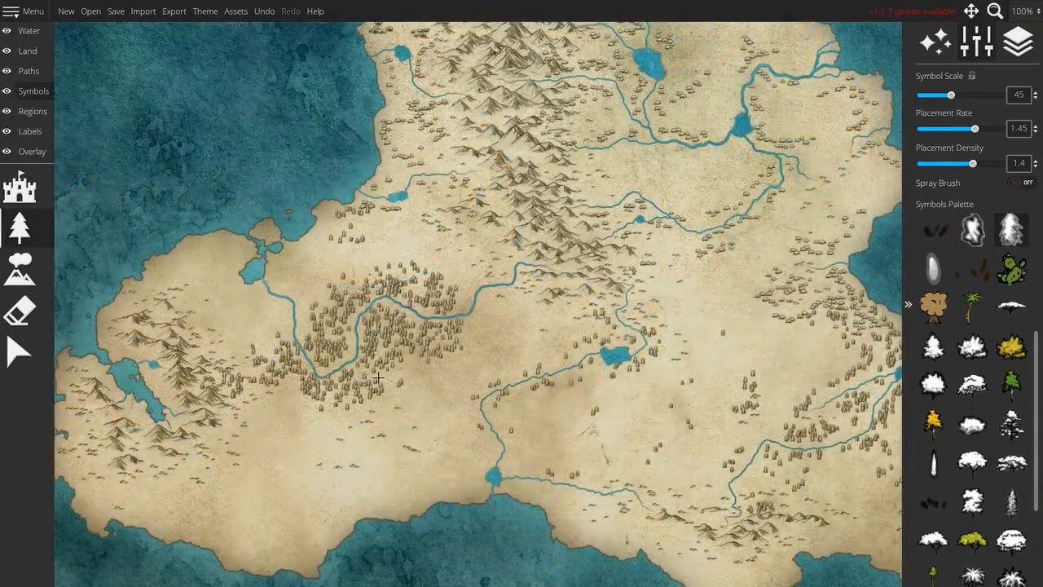
Extend the conifer forest along both banks of the winding river, from the southwestern mountains to the central range
mouse_move(482, 320)
mouse_down()
mouse_move(455, 298)
mouse_move(515, 255)
mouse_move(488, 267)
mouse_move(509, 236)
mouse_move(542, 238)
mouse_move(558, 260)
mouse_move(534, 257)
mouse_move(558, 265)
mouse_move(522, 279)
mouse_move(551, 284)
mouse_move(513, 309)
mouse_move(573, 296)
mouse_move(532, 306)
mouse_move(502, 294)
mouse_move(474, 322)
mouse_move(473, 274)
mouse_move(506, 234)
mouse_move(440, 210)
mouse_move(436, 199)
mouse_move(455, 218)
mouse_move(445, 277)
mouse_move(452, 285)
mouse_move(460, 271)
mouse_move(434, 258)
mouse_move(399, 259)
mouse_move(436, 235)
mouse_move(453, 256)
mouse_move(413, 271)
mouse_move(452, 243)
mouse_move(454, 261)
mouse_move(477, 248)
mouse_move(451, 247)
mouse_up()
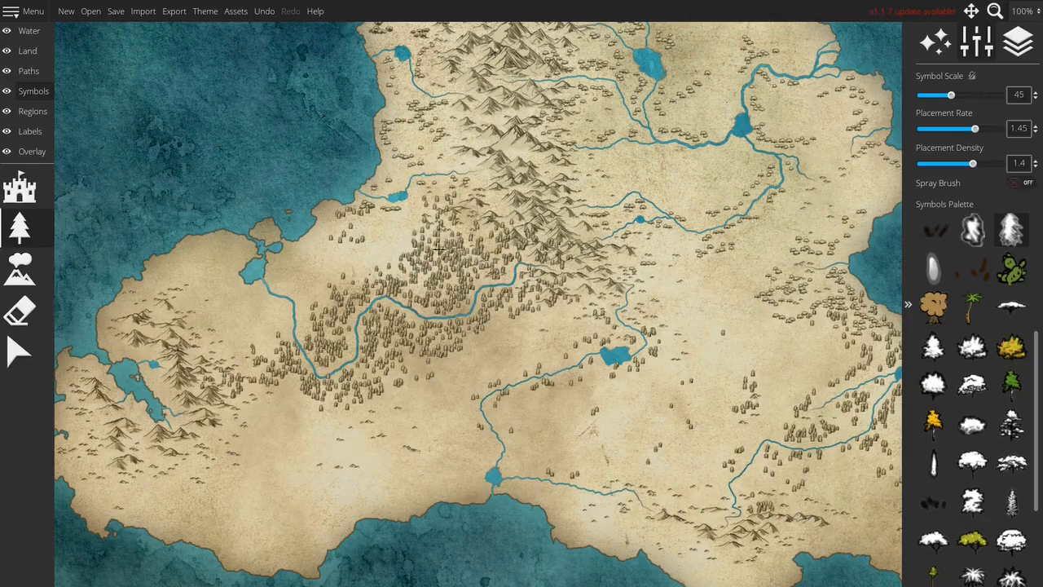
mouse_move(424, 281)
mouse_down()
mouse_move(397, 285)
mouse_move(398, 252)
mouse_move(390, 259)
mouse_move(400, 262)
mouse_move(306, 307)
mouse_move(304, 331)
mouse_move(312, 285)
mouse_move(277, 341)
mouse_move(276, 317)
mouse_move(268, 340)
mouse_move(259, 329)
mouse_move(243, 343)
mouse_move(240, 370)
mouse_move(247, 365)
mouse_move(229, 355)
mouse_move(220, 363)
mouse_move(249, 388)
mouse_move(294, 387)
mouse_move(312, 409)
mouse_move(280, 448)
mouse_up()
mouse_move(324, 414)
mouse_down()
mouse_move(534, 311)
mouse_move(523, 297)
mouse_up()
drag(340, 278, 492, 284)
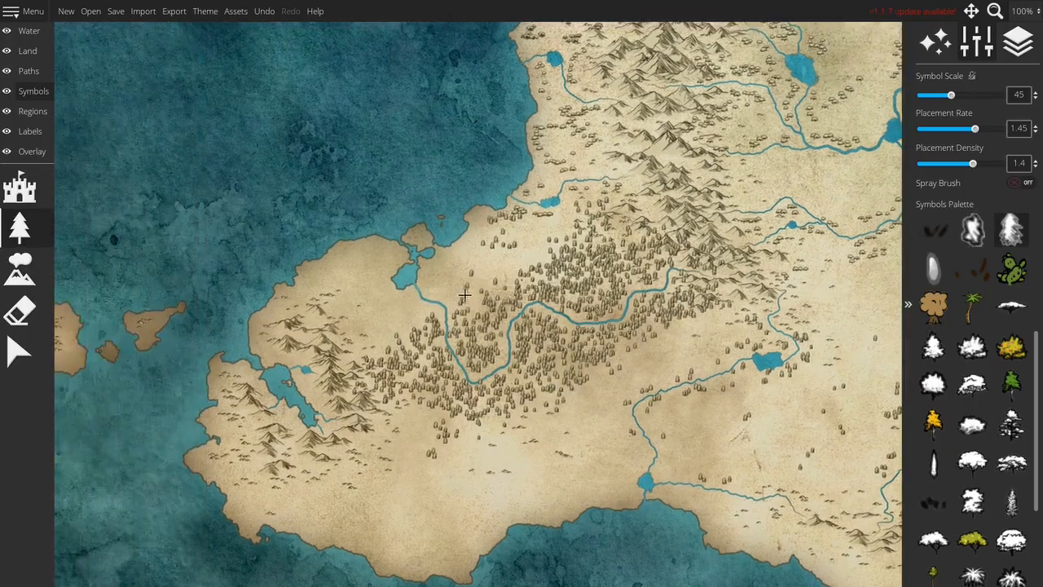
Extend the conifers along the winding river's west bank, the northern coast and its islet, and the plains north and southeast of the forest
mouse_move(418, 307)
mouse_down()
mouse_move(396, 333)
mouse_move(346, 342)
mouse_move(302, 328)
mouse_move(298, 342)
mouse_up()
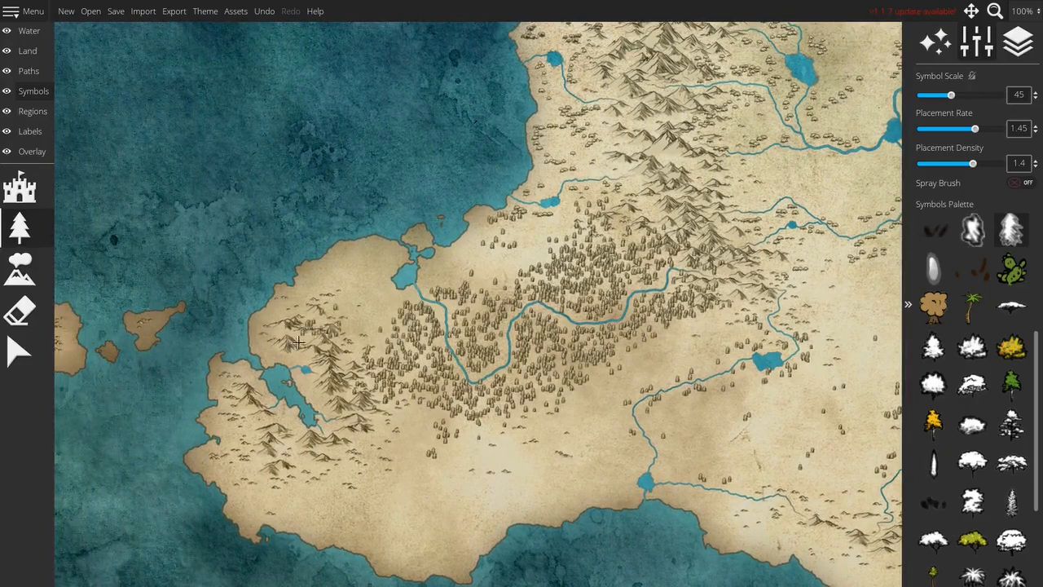
drag(387, 254, 371, 254)
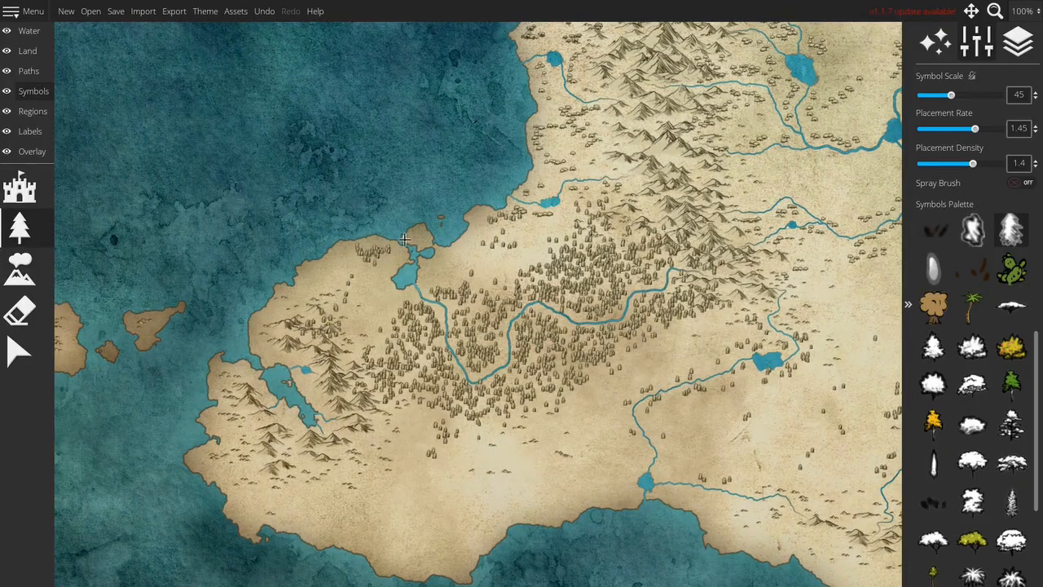
mouse_move(541, 220)
mouse_down()
mouse_move(526, 255)
mouse_move(488, 274)
mouse_move(503, 283)
mouse_up()
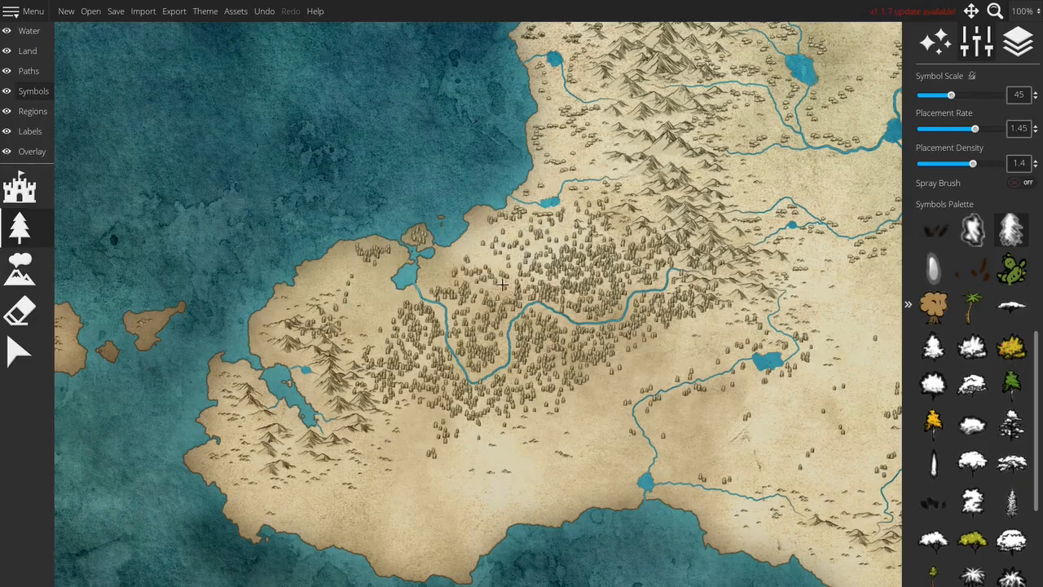
scroll(503, 284, down, 3)
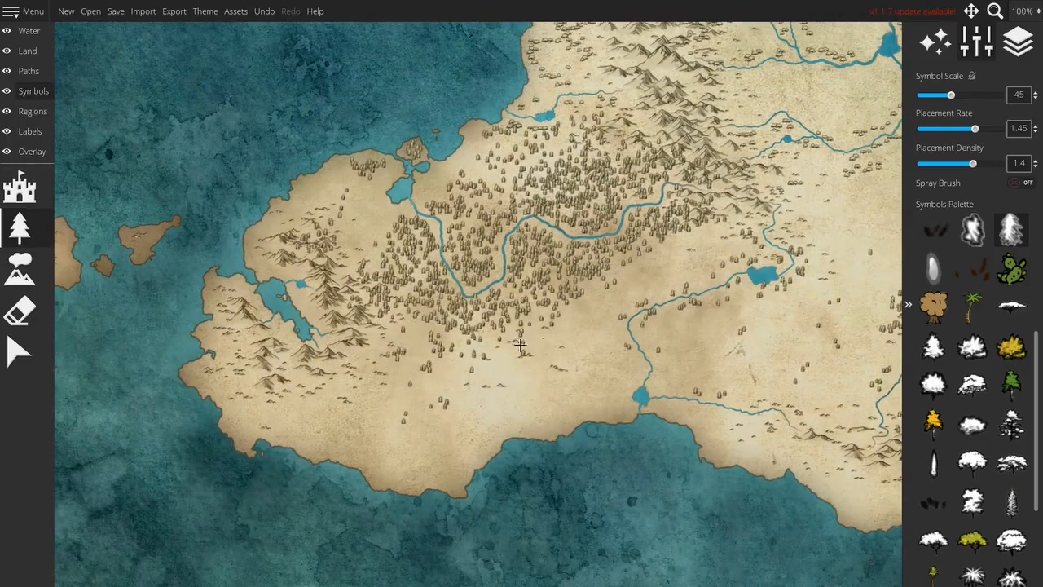
mouse_move(599, 342)
mouse_down()
mouse_move(624, 362)
mouse_move(597, 304)
mouse_up()
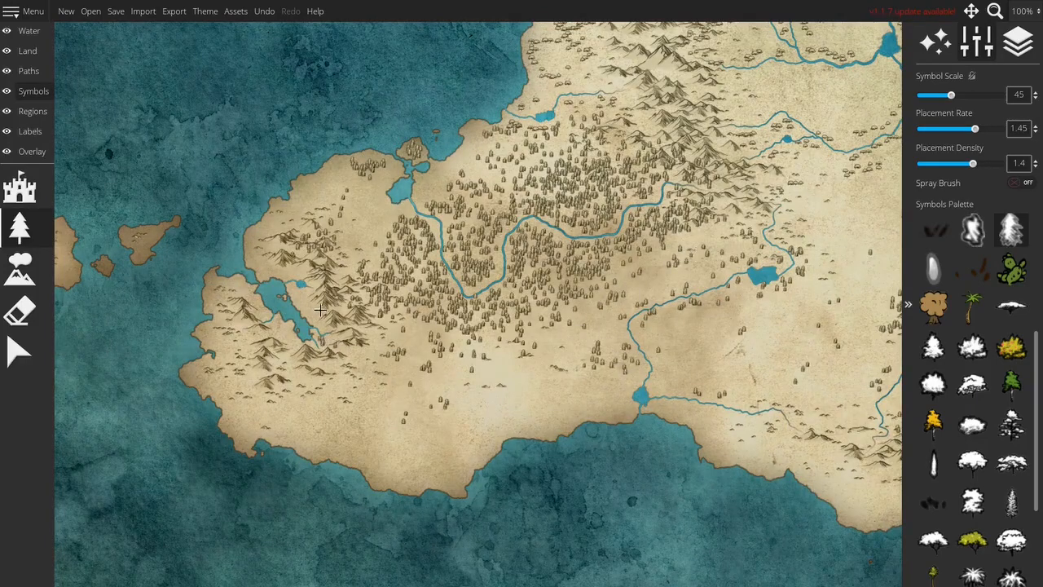
Scatter conifers through the mountains of the southwestern peninsula and over the two larger islands off its west coast
drag(320, 310, 450, 310)
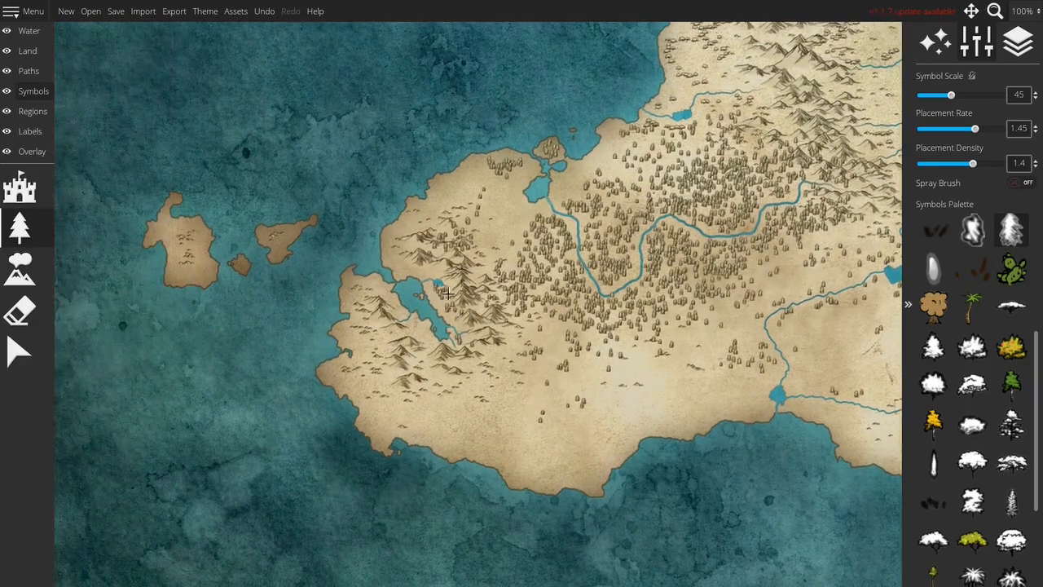
drag(431, 270, 401, 261)
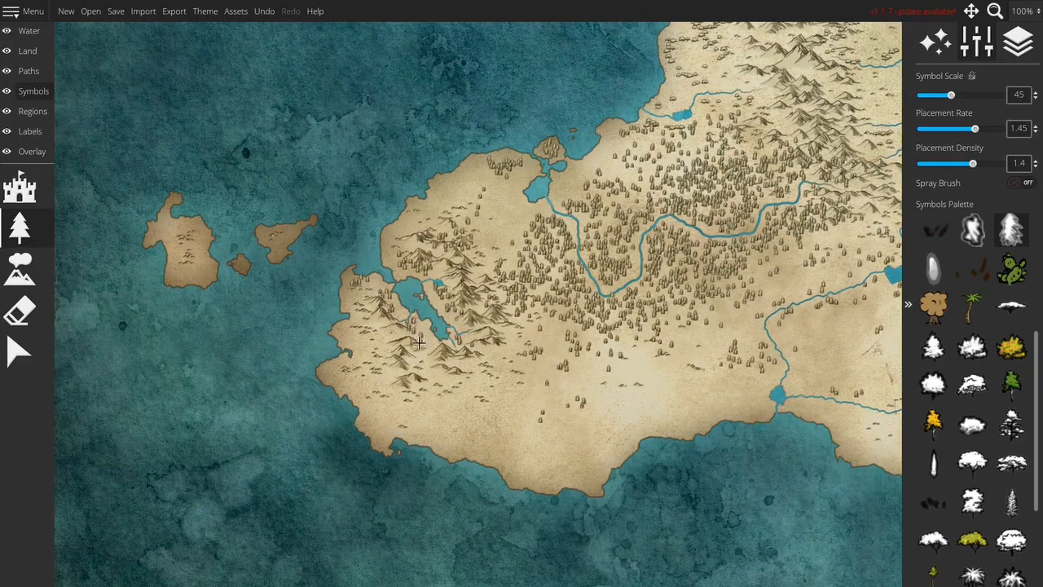
drag(399, 233, 388, 234)
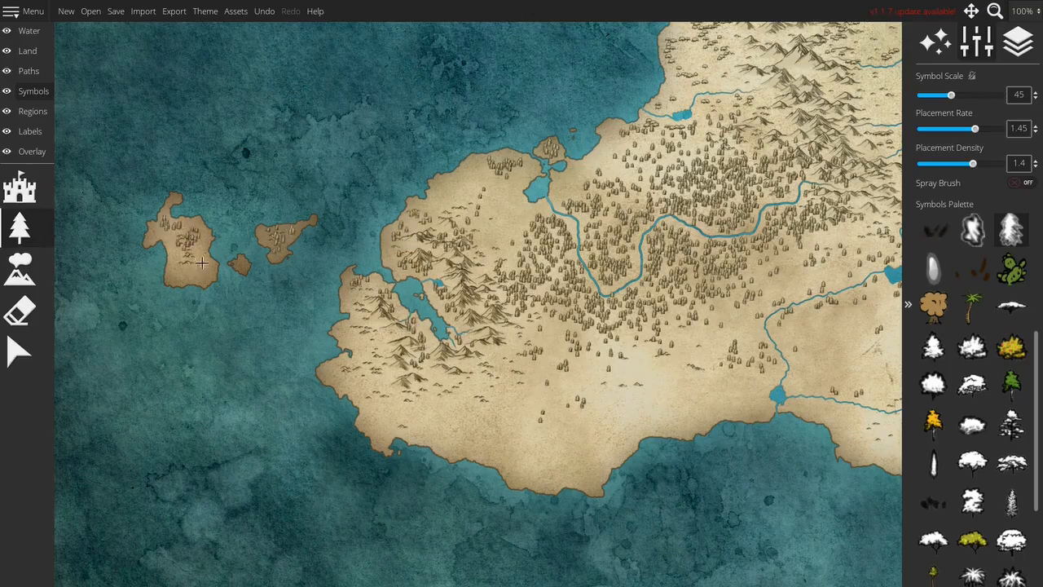
Add two small lakes to the largest western island with brush size 24, roughness 0.21 and detail 2
click(28, 30)
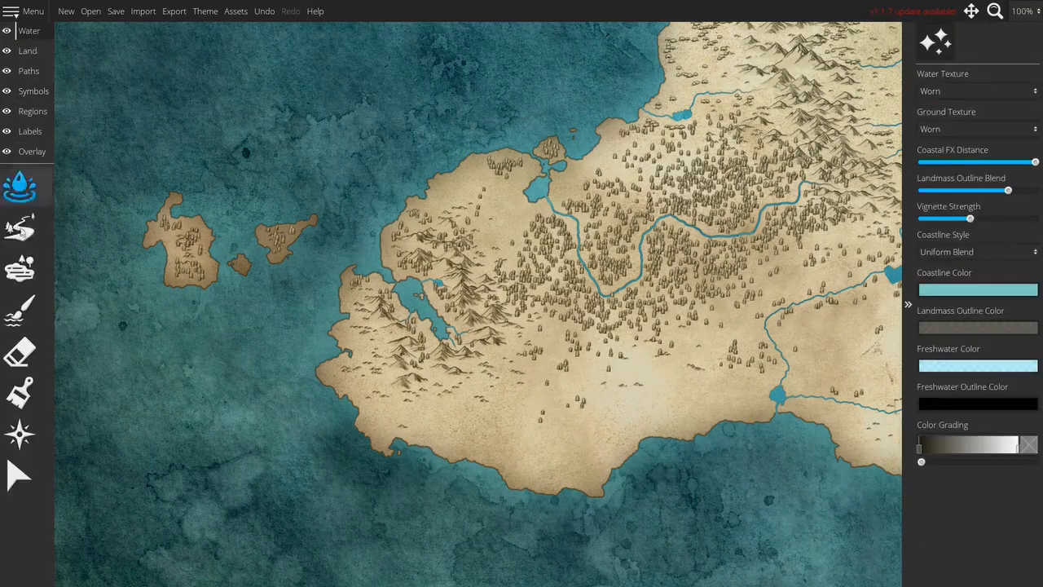
click(20, 267)
click(938, 130)
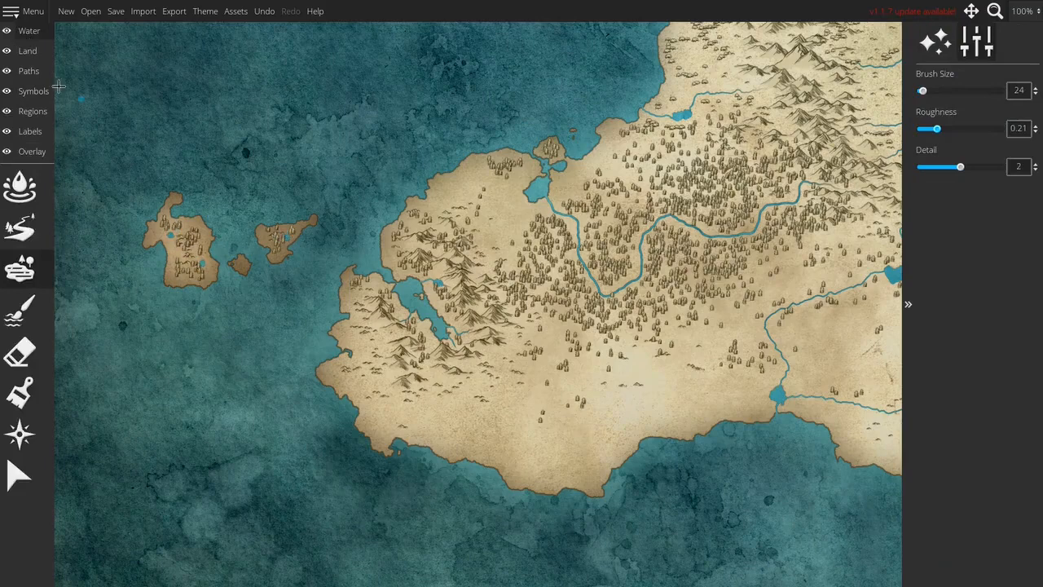
Paint conifers on the small western islet and across the mountains and lowlands south of the peninsula's long lake
click(33, 91)
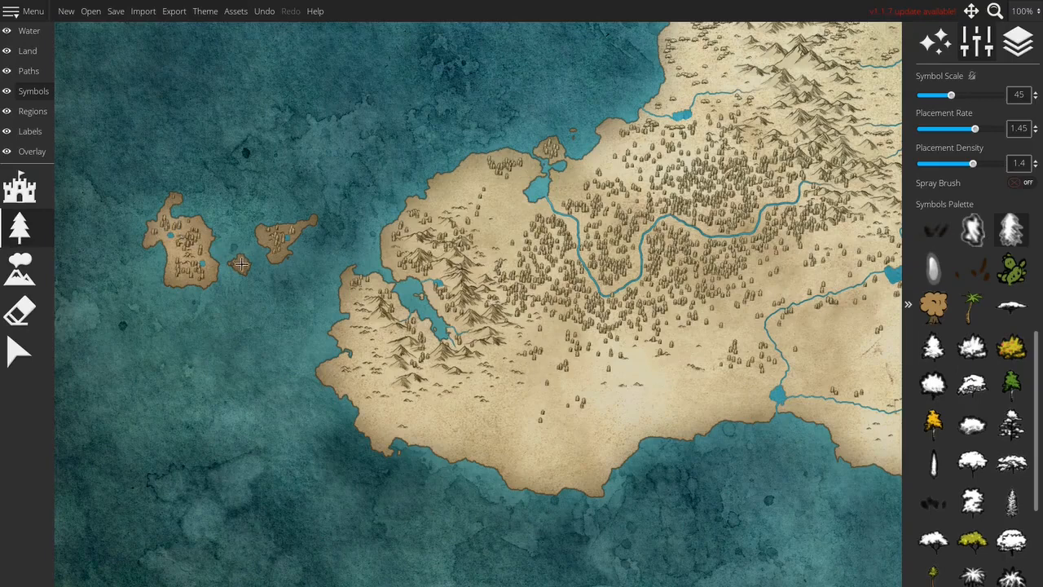
mouse_move(365, 326)
mouse_down()
mouse_move(400, 337)
mouse_move(392, 369)
mouse_move(414, 371)
mouse_move(423, 405)
mouse_up()
click(377, 405)
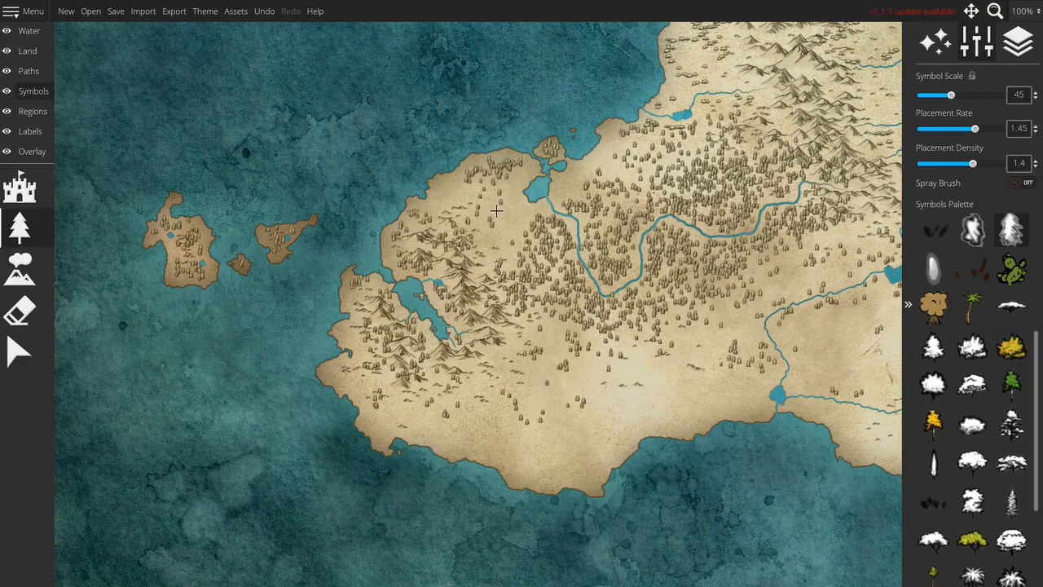
Choose the broad craggy mountain symbol, set its scale to 35, and place one on the lone small island in the eastern sea
scroll(496, 211, down, 3)
drag(778, 134, 731, 234)
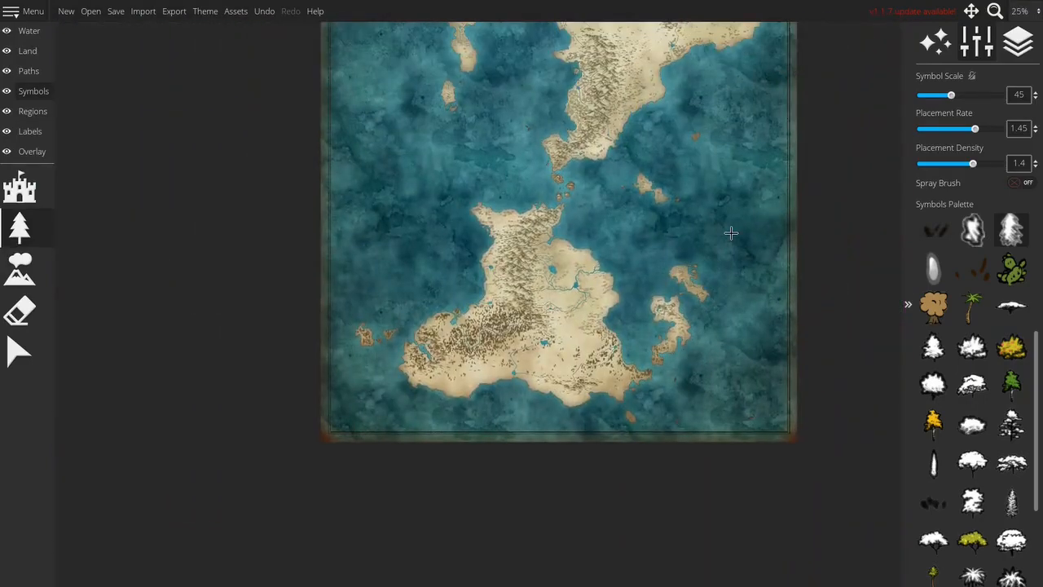
scroll(728, 99, up, 2)
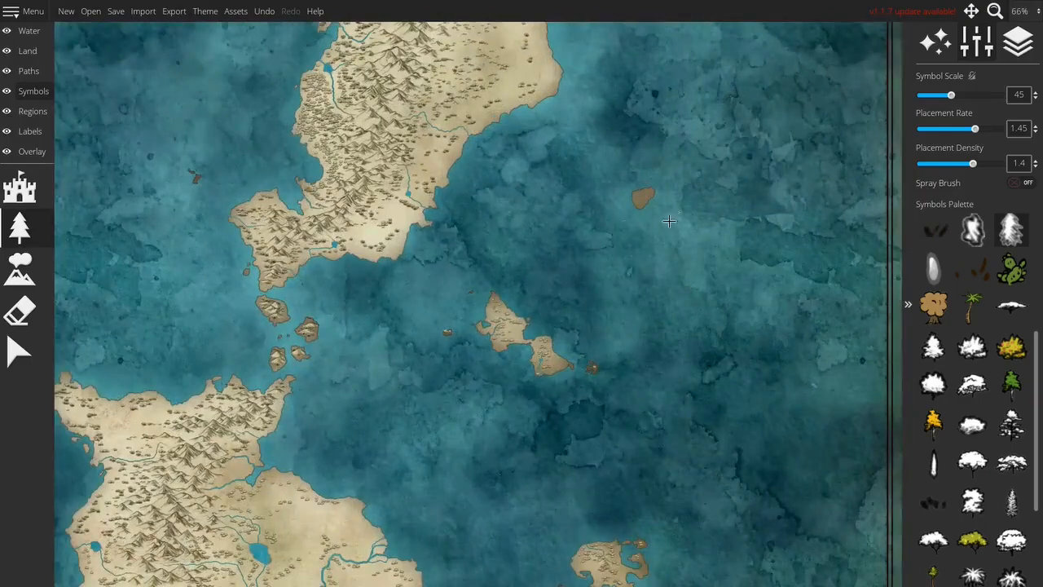
drag(689, 187, 634, 273)
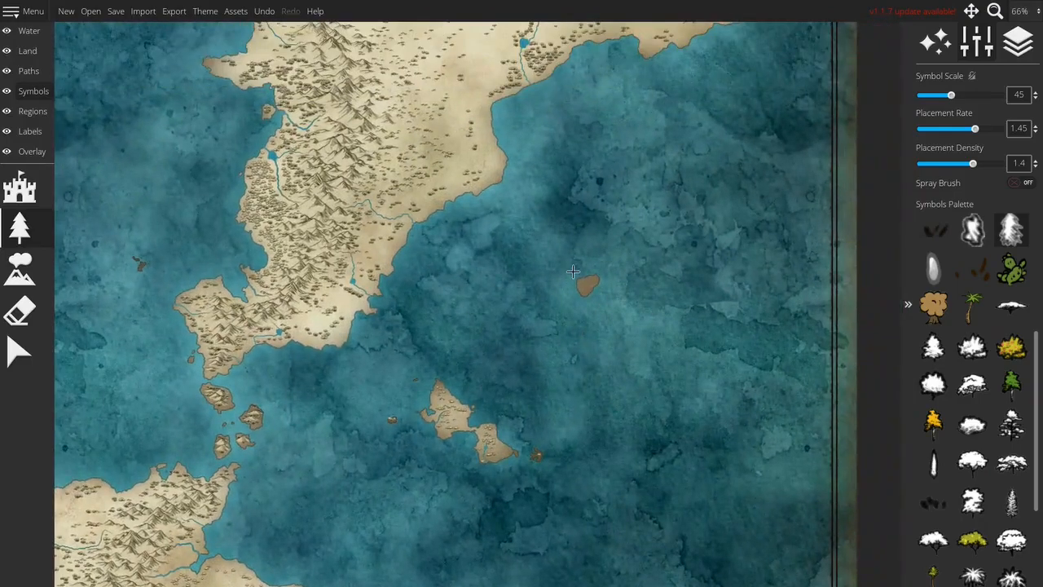
scroll(573, 271, up, 3)
scroll(609, 305, down, 3)
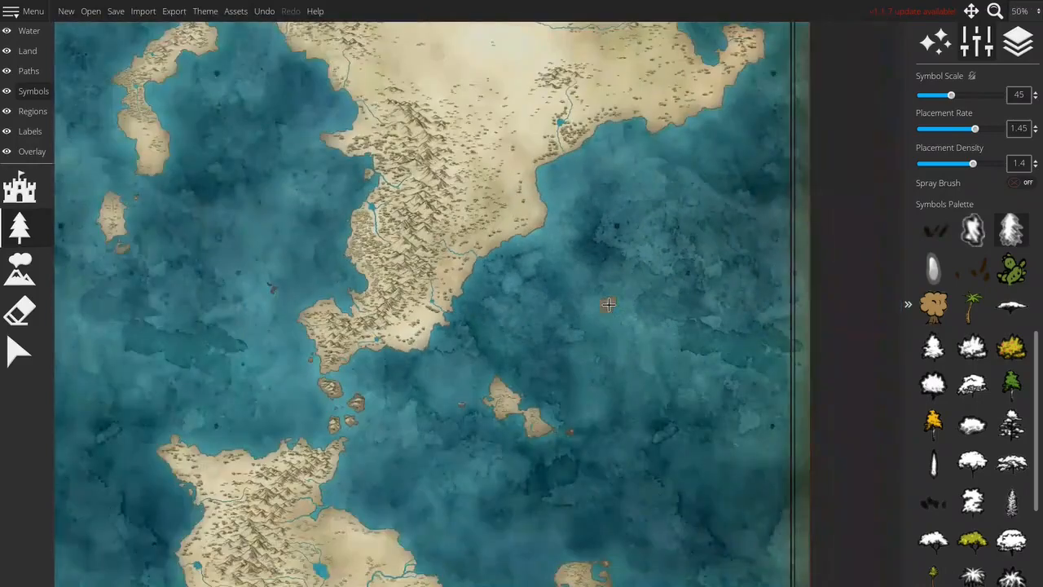
click(19, 226)
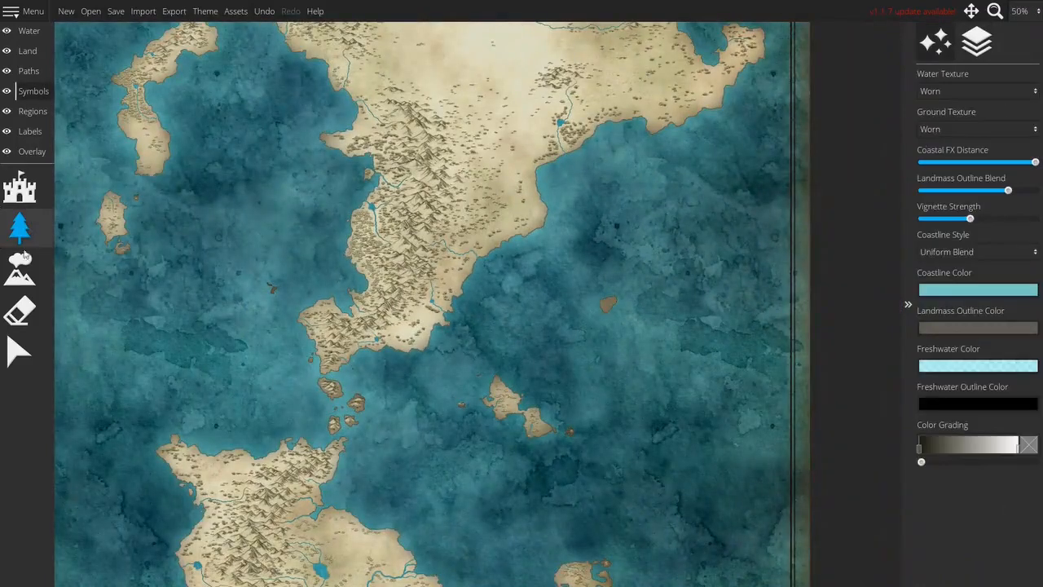
click(20, 269)
scroll(1009, 314, up, 3)
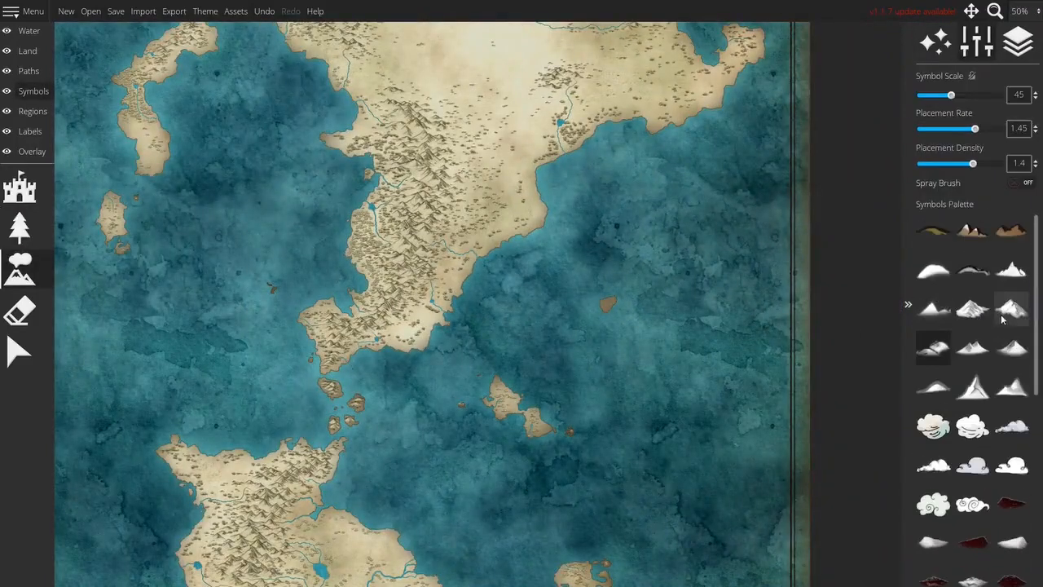
click(973, 308)
scroll(643, 273, down, 2)
scroll(599, 297, up, 5)
click(778, 311)
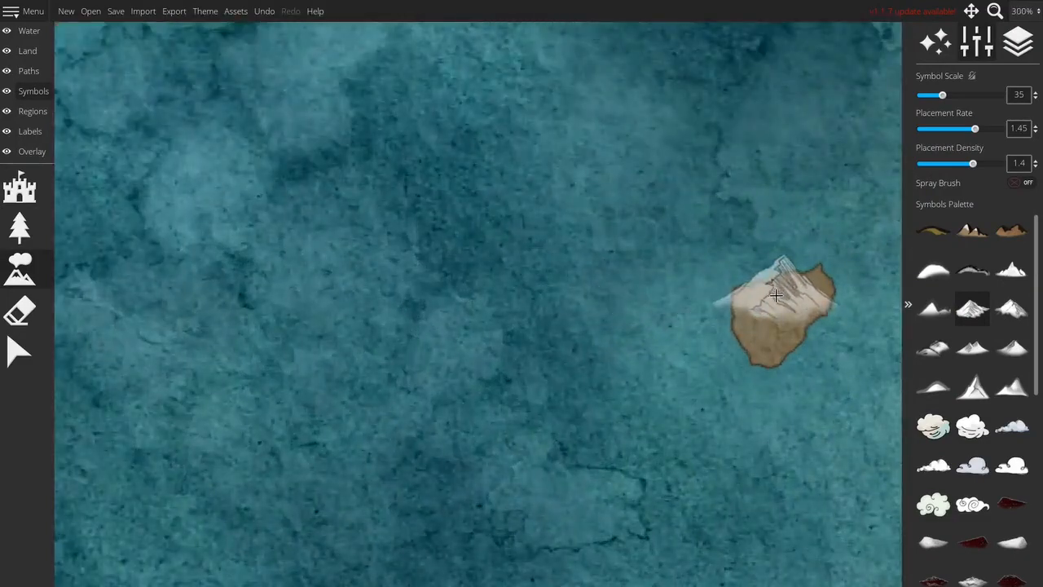
click(770, 295)
Add two rugged shaded peaks to the lone island, at scale 30 on its southern part and scale 35 on its northeastern tip
drag(782, 343, 607, 302)
scroll(616, 291, down, 1)
click(1012, 308)
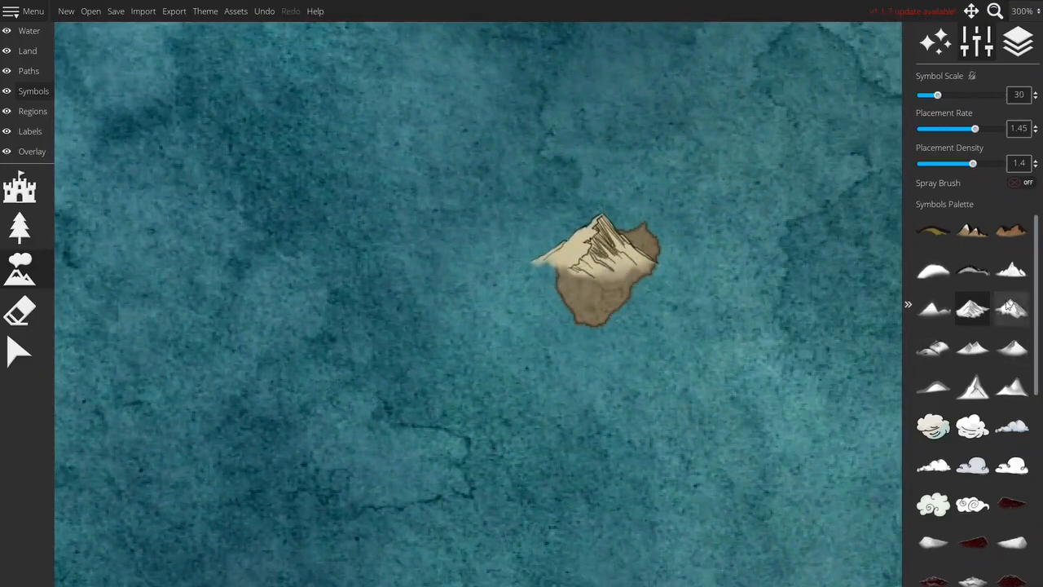
click(611, 281)
scroll(652, 248, up, 1)
click(658, 240)
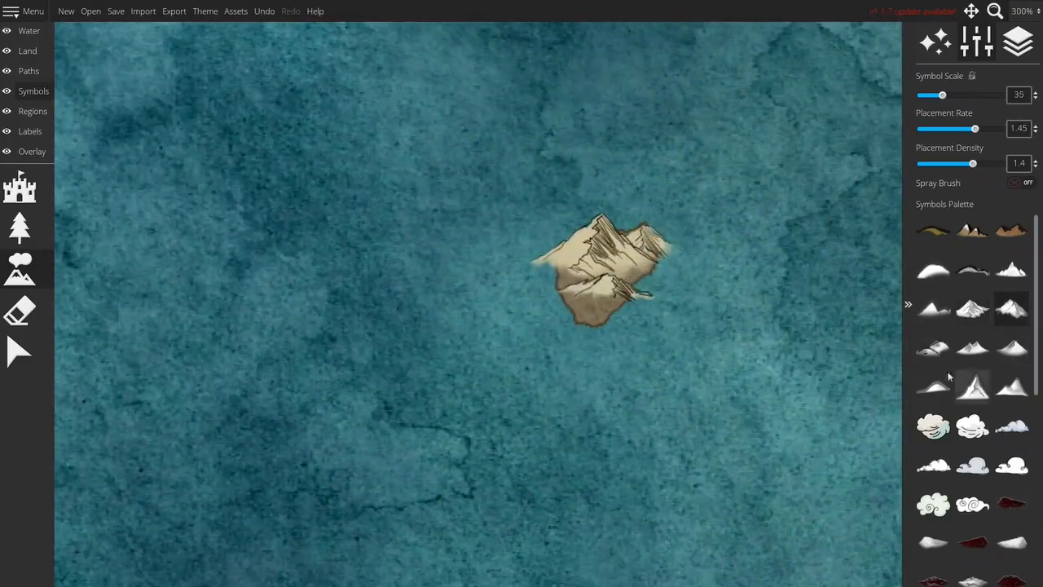
Place small hill symbols on the lone island's southwestern slope, beside its main peak and off its eastern edge
click(933, 348)
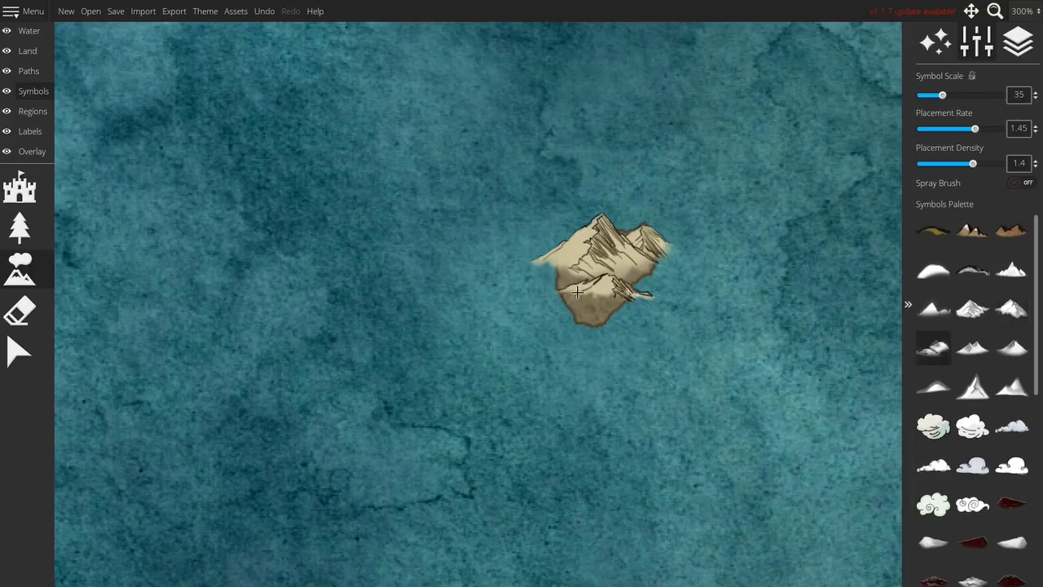
click(626, 220)
click(668, 261)
Place two more rugged shaded peaks west of the lone island, the upper at scale 35 and the lower at scale 30
click(1012, 320)
click(521, 247)
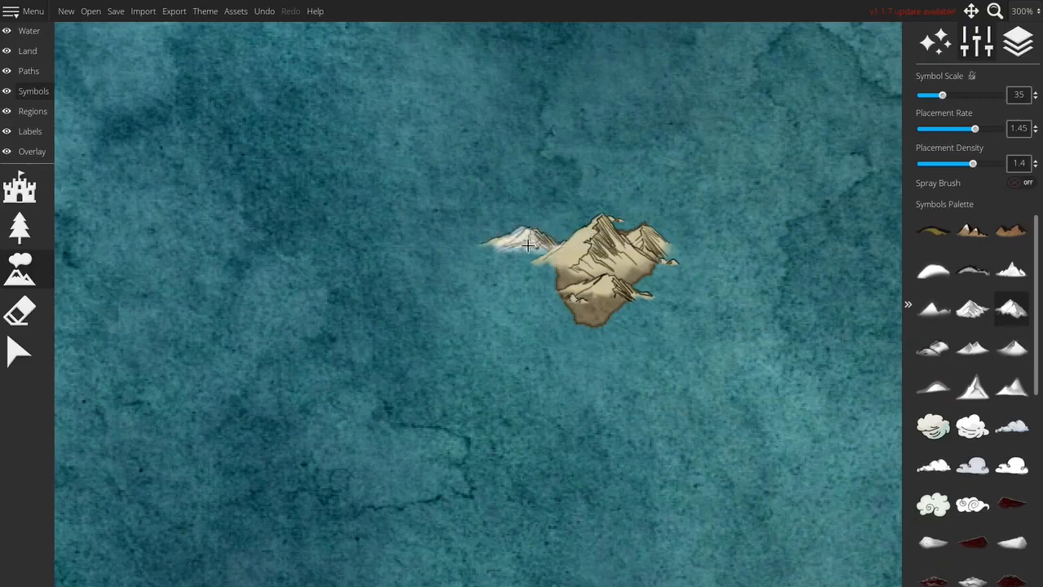
scroll(520, 276, down, 1)
scroll(546, 272, up, 1)
click(542, 273)
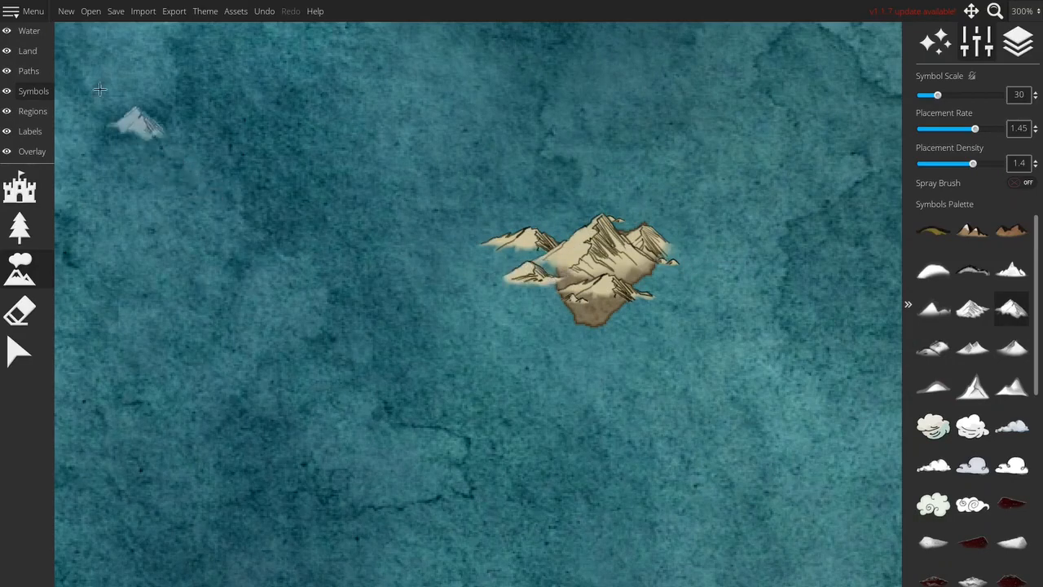
Paint land beneath and around the overhanging mountains with a size 8 land brush to enlarge the lone eastern island
click(29, 52)
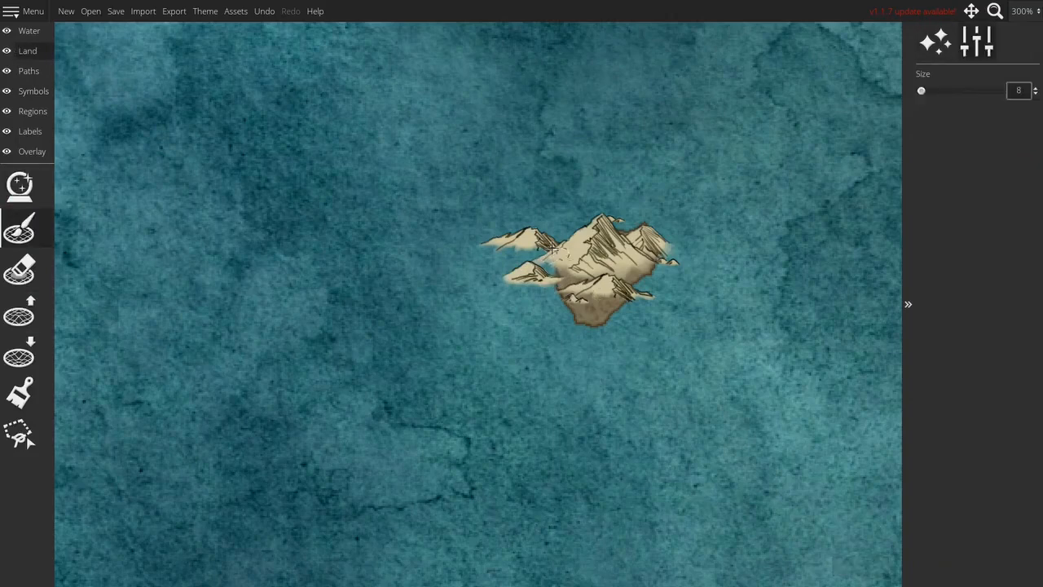
mouse_move(482, 243)
mouse_down()
mouse_move(545, 255)
mouse_move(507, 281)
mouse_move(541, 269)
mouse_move(524, 277)
mouse_move(562, 278)
mouse_move(549, 288)
mouse_move(515, 283)
mouse_move(584, 310)
mouse_move(637, 303)
mouse_move(645, 275)
mouse_move(690, 268)
mouse_move(661, 257)
mouse_move(664, 236)
mouse_move(635, 235)
mouse_up()
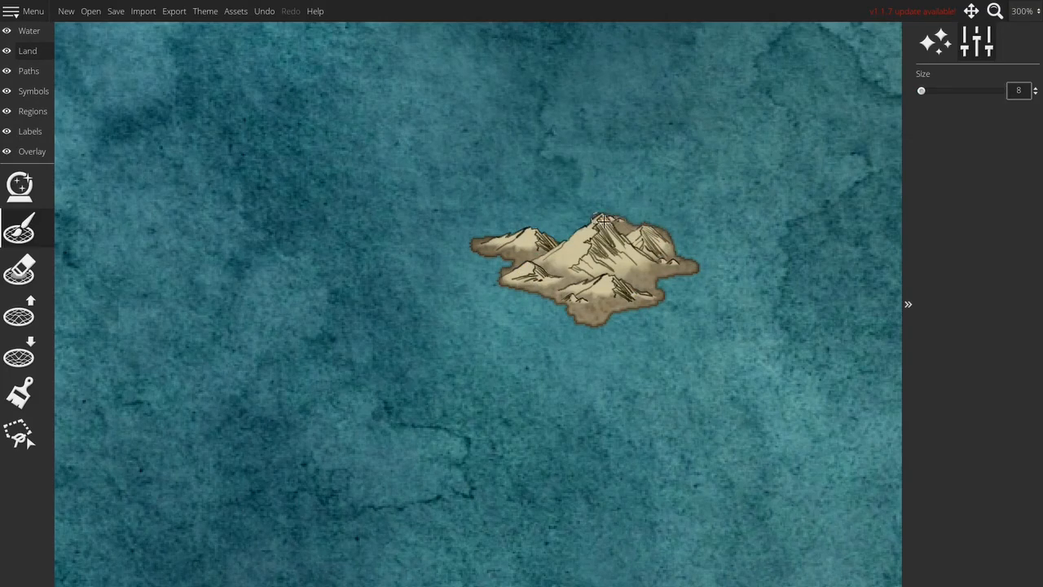
Raise scattered islets around the mountainous eastern island with roughness 1 and brush sizes 64, 12 and 24
click(19, 313)
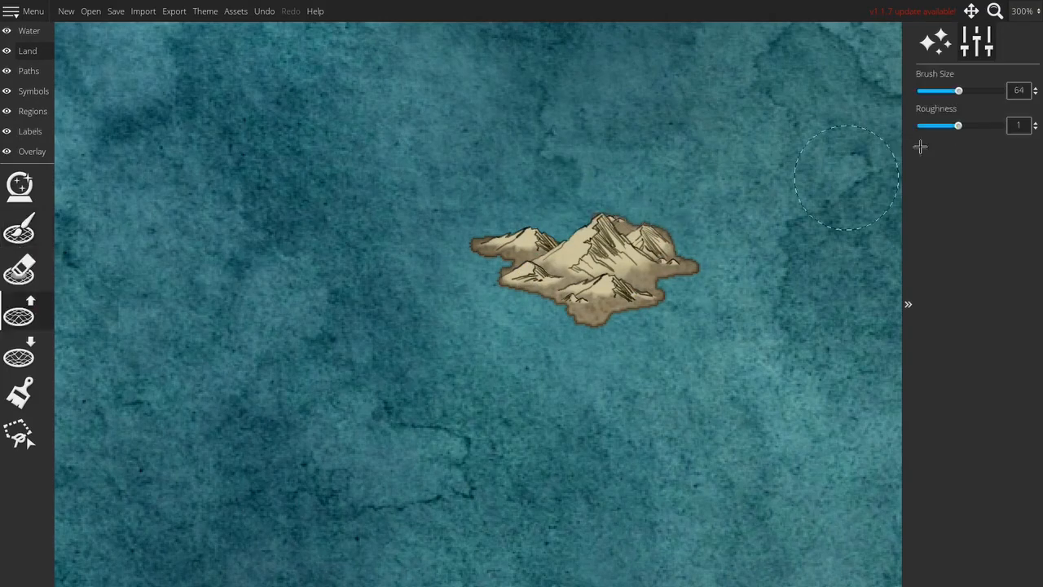
mouse_move(712, 241)
mouse_down()
mouse_move(750, 209)
mouse_move(659, 177)
mouse_move(444, 179)
mouse_move(472, 183)
mouse_move(410, 246)
mouse_move(446, 231)
mouse_move(376, 228)
mouse_move(455, 269)
mouse_move(393, 294)
mouse_move(456, 311)
mouse_move(436, 320)
mouse_move(695, 327)
mouse_move(624, 361)
mouse_move(703, 376)
mouse_move(667, 310)
mouse_up()
click(569, 357)
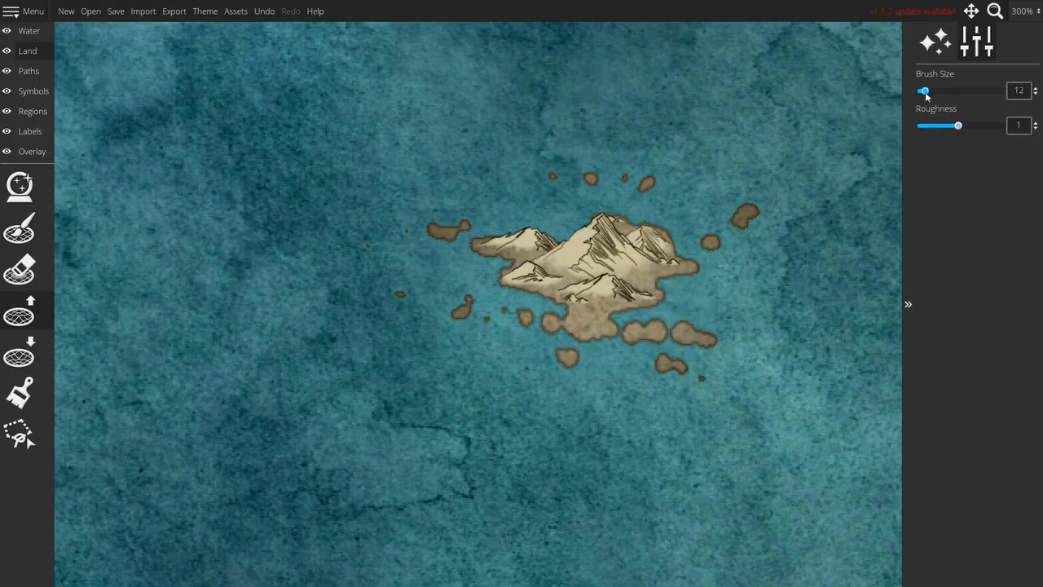
mouse_move(580, 195)
mouse_down()
mouse_move(563, 236)
mouse_move(540, 209)
mouse_move(568, 154)
mouse_move(762, 142)
mouse_move(662, 135)
mouse_move(492, 148)
mouse_move(431, 115)
mouse_move(396, 128)
mouse_move(329, 81)
mouse_move(388, 98)
mouse_move(367, 110)
mouse_up()
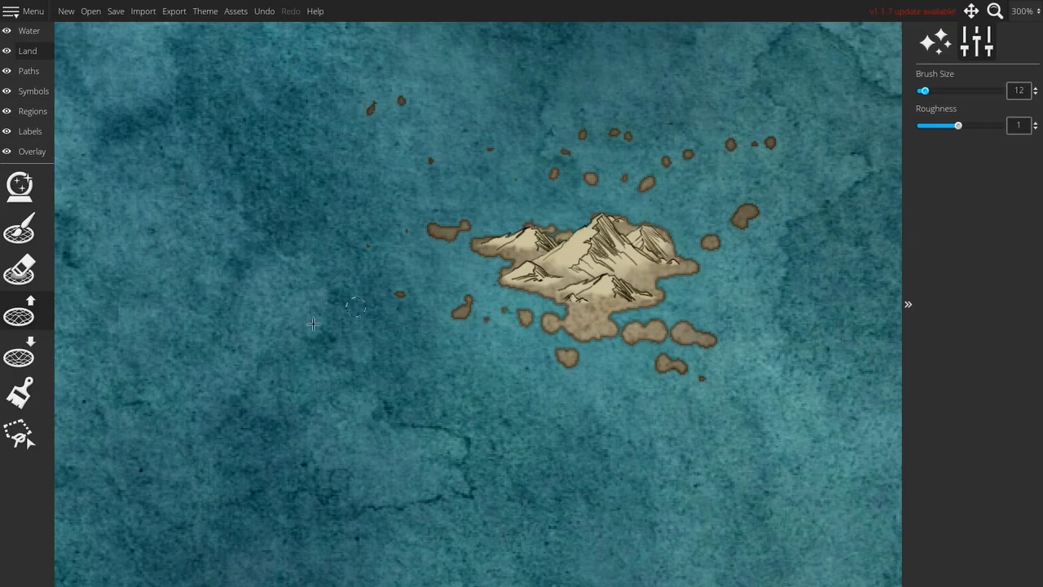
mouse_move(444, 371)
mouse_down()
mouse_move(494, 365)
mouse_move(461, 324)
mouse_move(461, 344)
mouse_move(452, 315)
mouse_move(379, 333)
mouse_up()
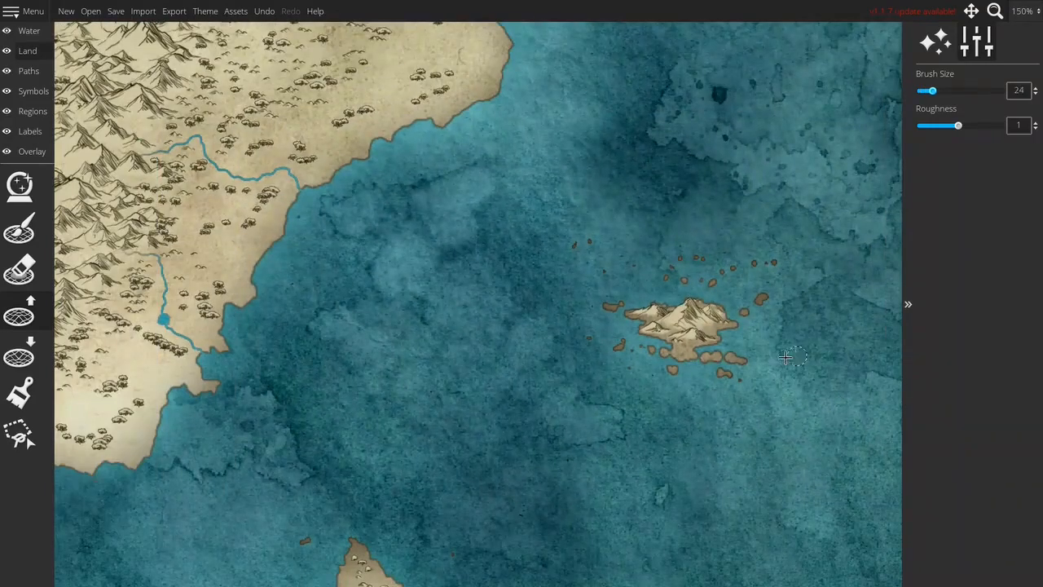
Lower land with brush size 24 to trim the islets southeast of the mountainous island
click(19, 356)
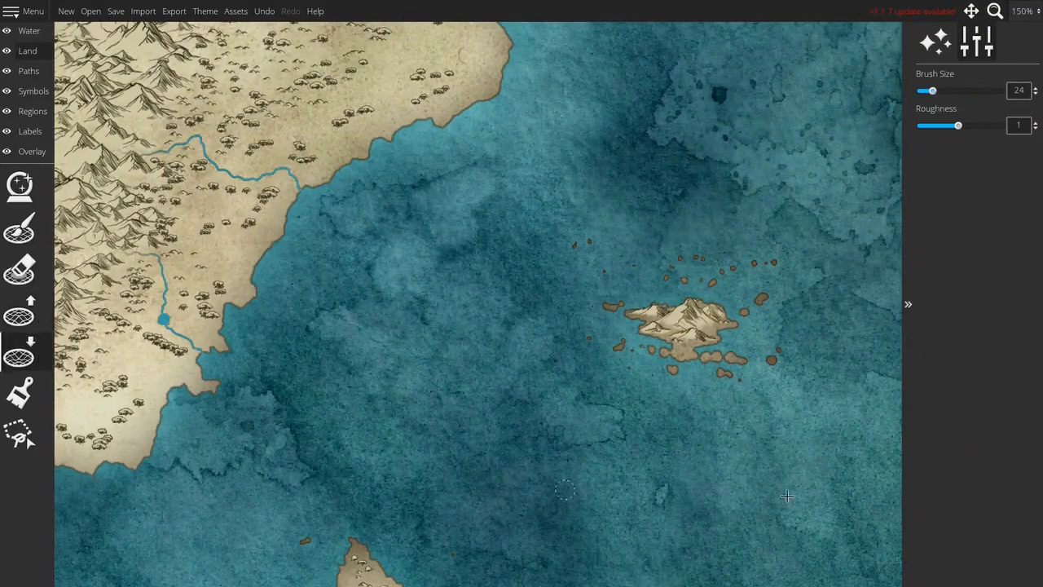
scroll(803, 403, up, 2)
mouse_move(632, 274)
mouse_down()
mouse_move(603, 306)
mouse_move(620, 325)
mouse_move(661, 303)
mouse_up()
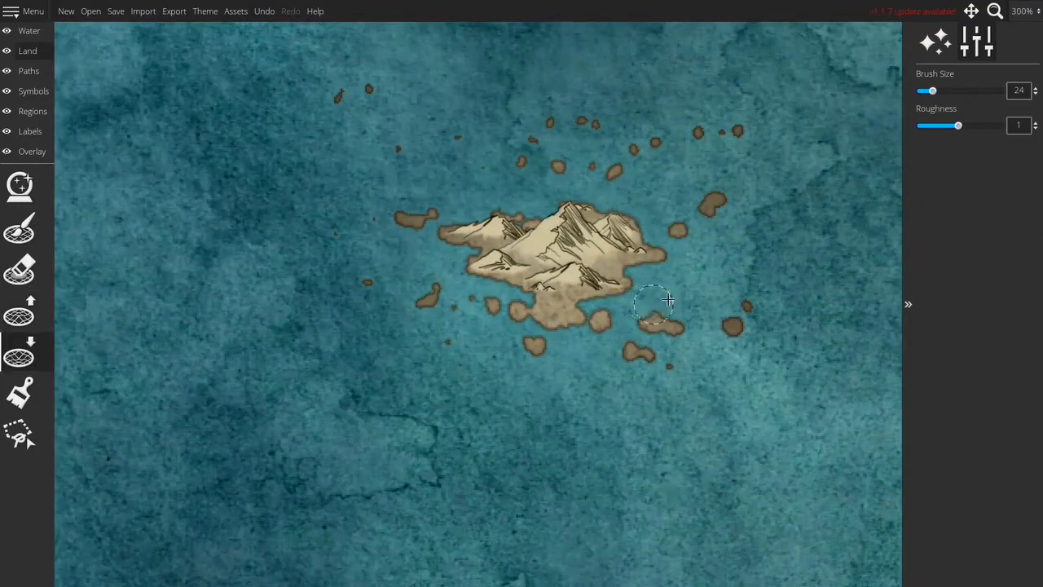
scroll(661, 303, down, 3)
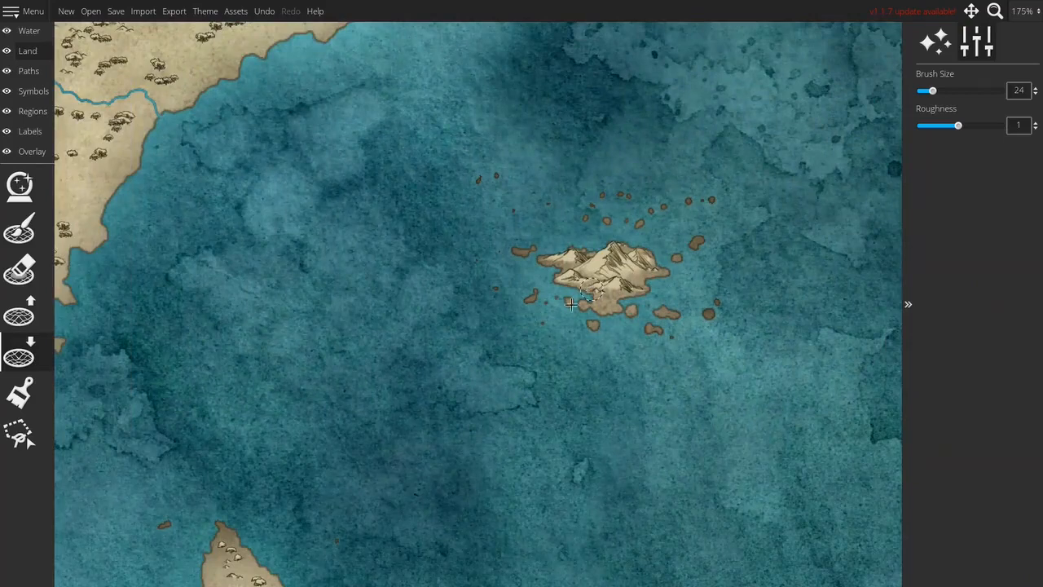
Place a volcano top from the Ao A Volcano Top Sc set at scale 25 over the eastern island's central peak
click(32, 90)
click(19, 187)
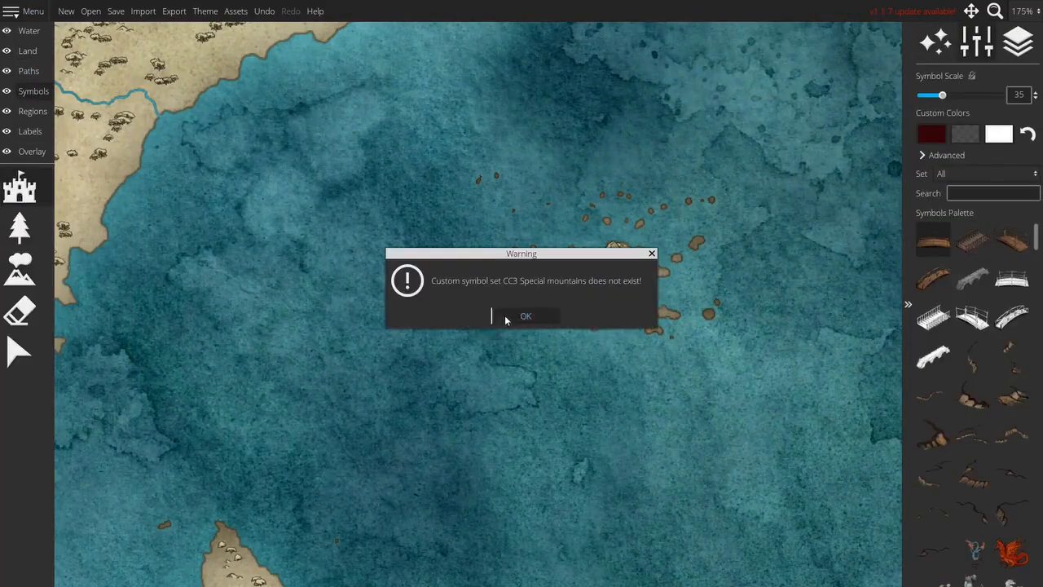
click(512, 317)
click(951, 175)
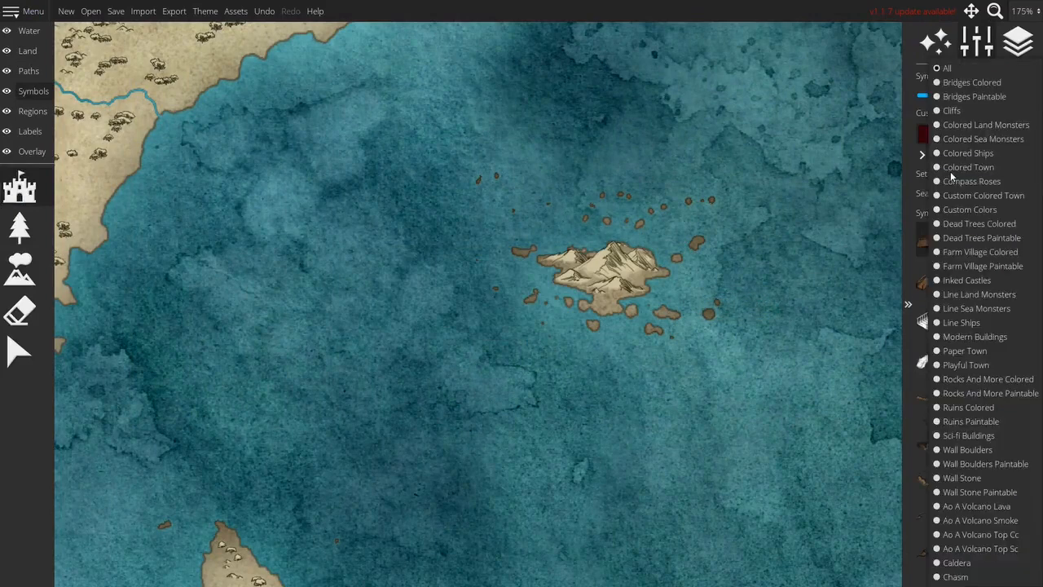
click(996, 553)
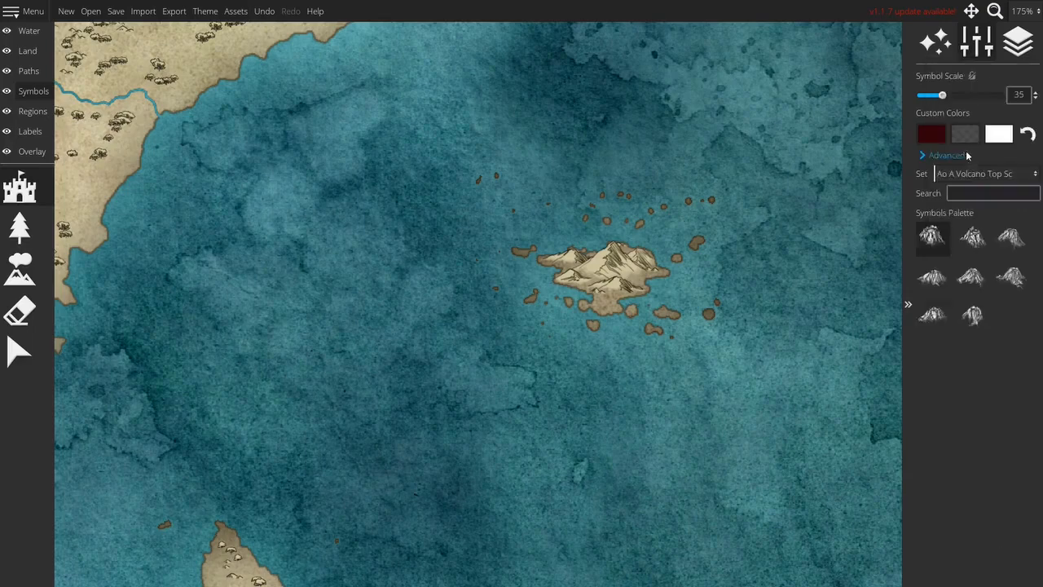
click(970, 280)
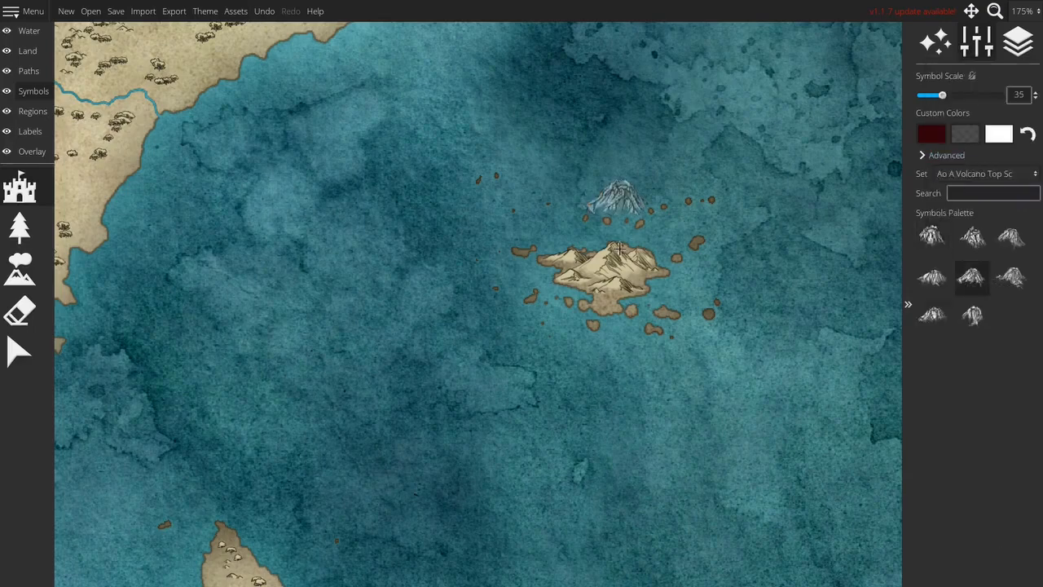
scroll(620, 277, up, 5)
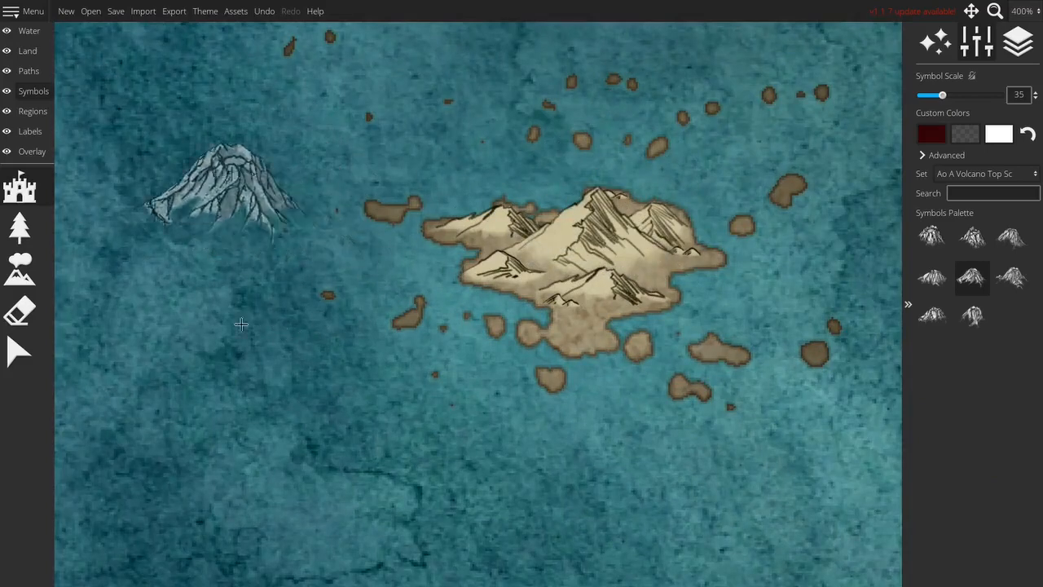
click(296, 353)
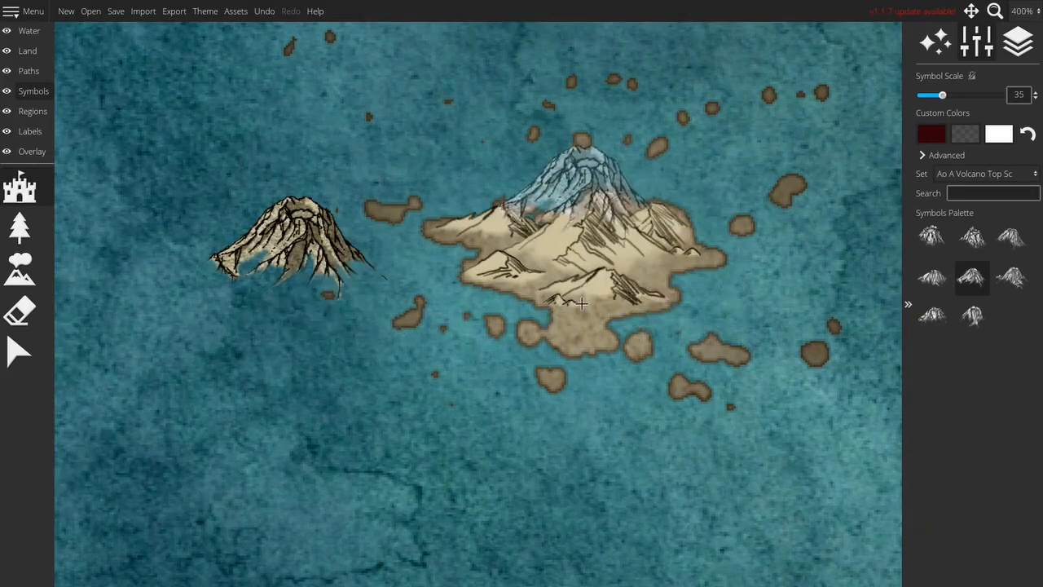
key(ctrl+z)
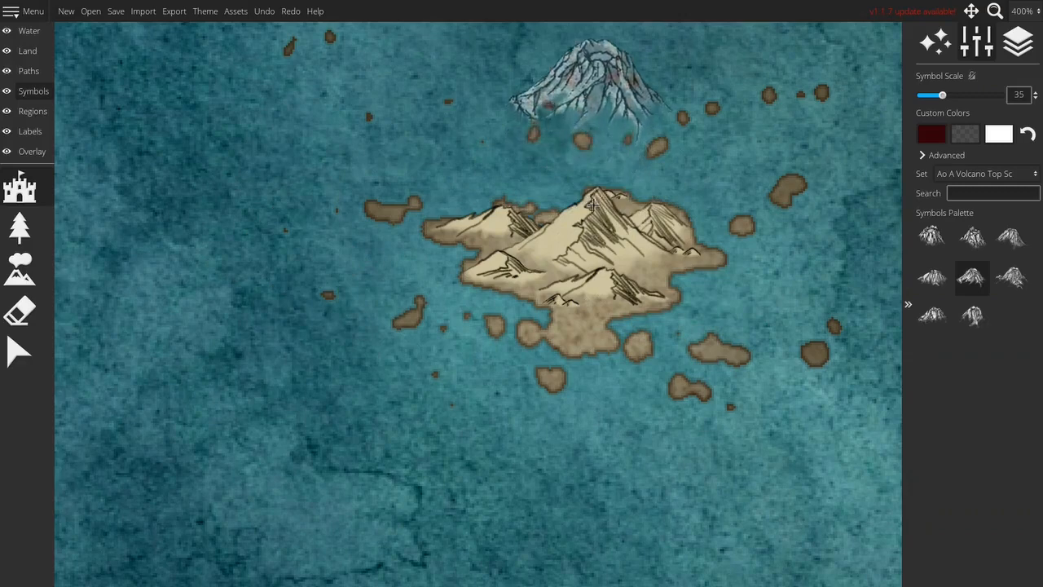
scroll(589, 323, down, 2)
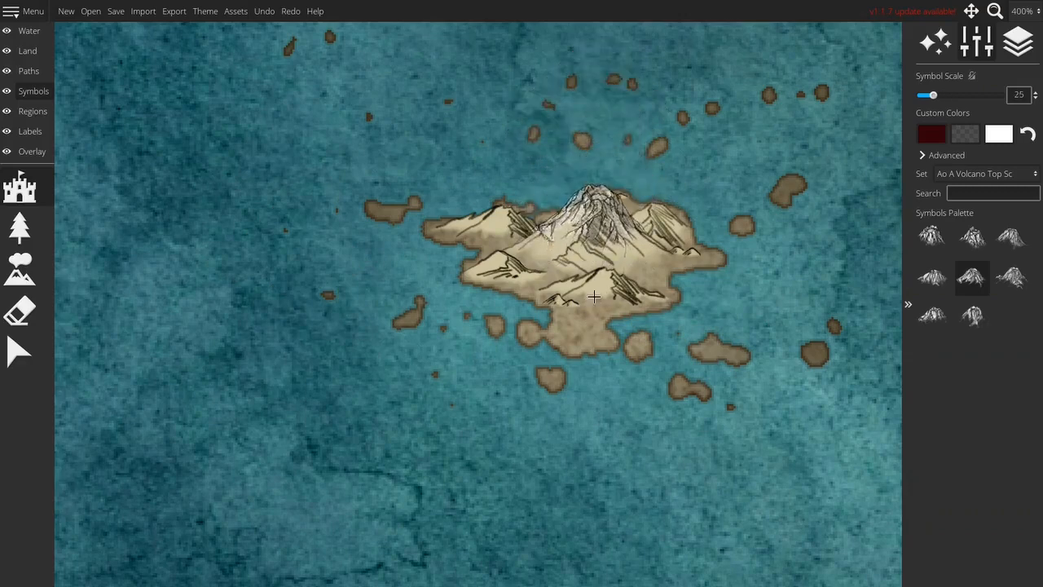
click(598, 296)
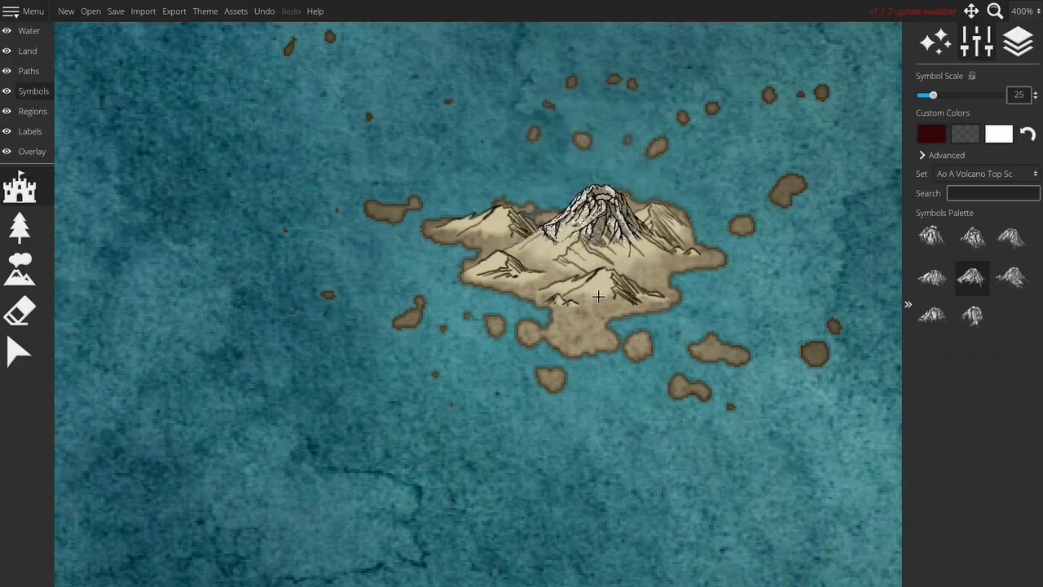
Overlay a matching lava flow from the Ao A Volcano Lava set at scale 20 on the volcano and move it to layer +1
click(986, 174)
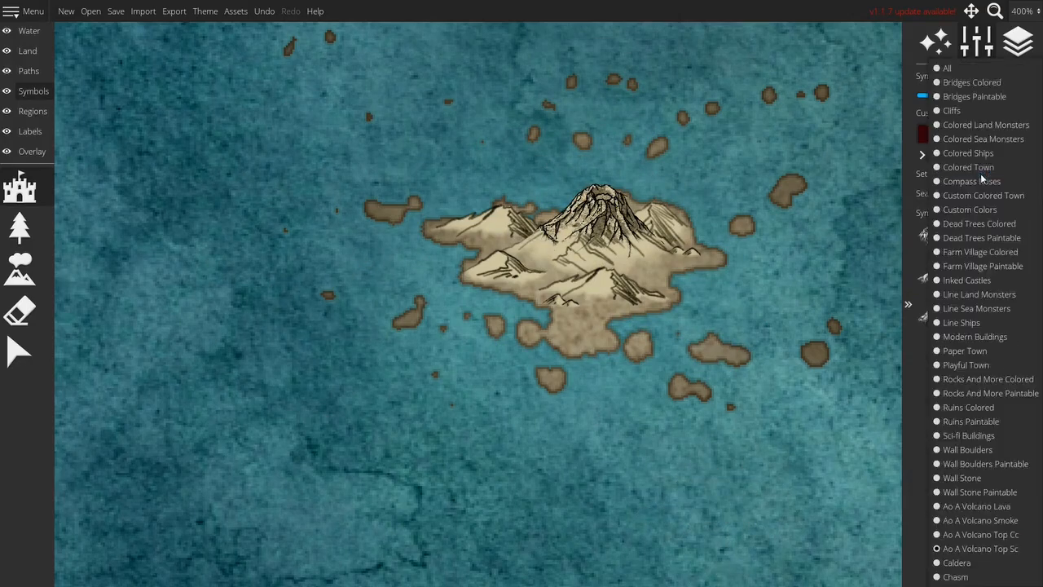
click(1012, 508)
click(972, 278)
scroll(599, 300, down, 5)
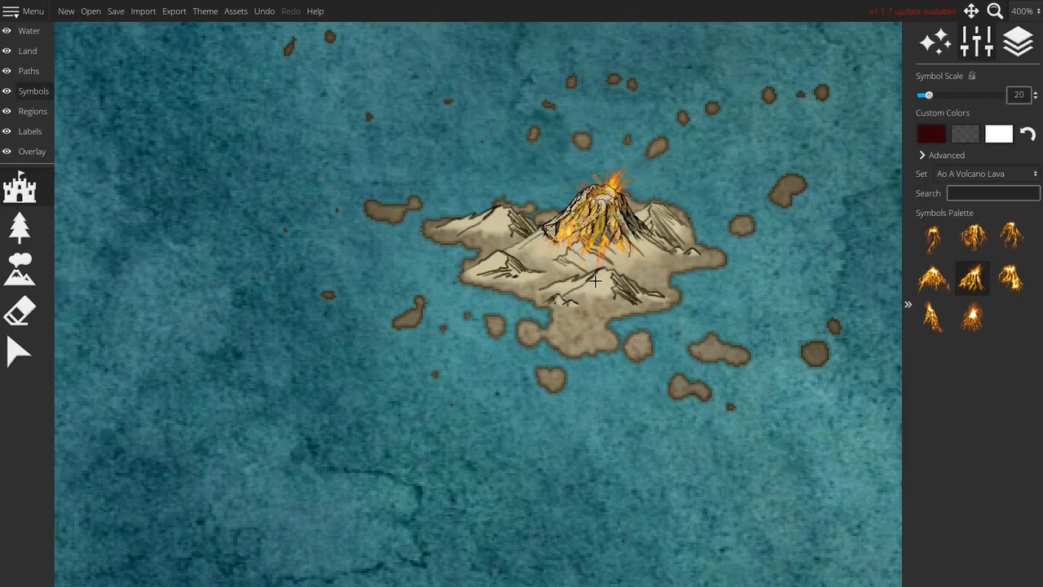
click(595, 281)
click(20, 350)
click(610, 178)
click(977, 253)
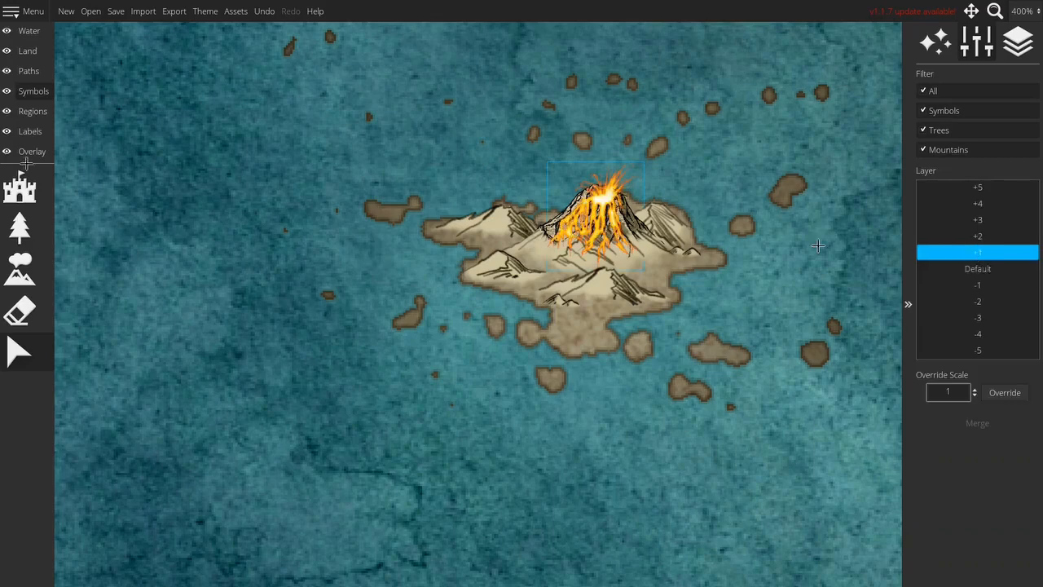
Place a tall grey plume from the Ao A Volcano Smoke set at scale 30 above the volcano's crater
click(19, 188)
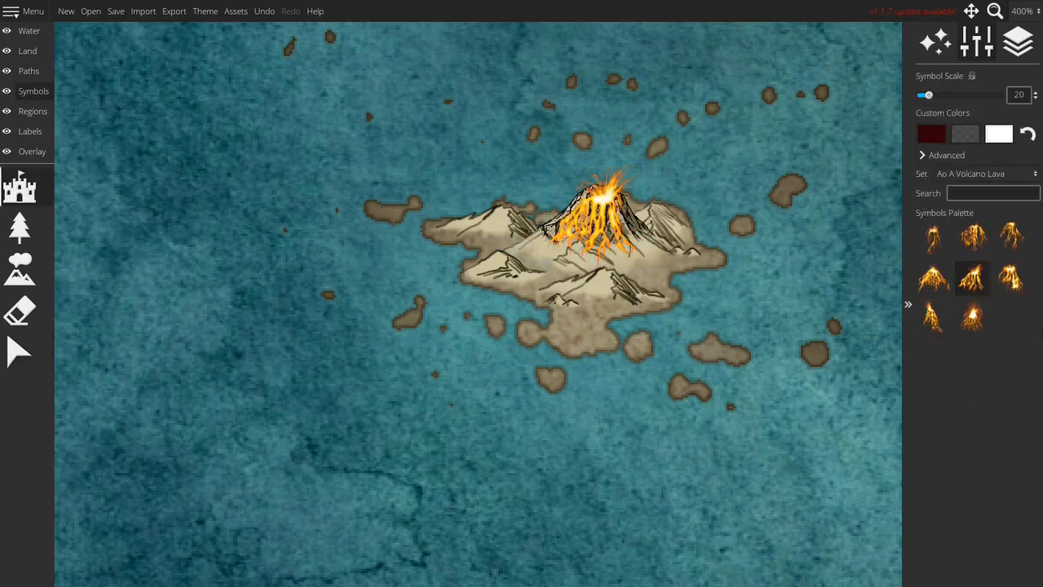
click(982, 174)
click(1007, 526)
click(934, 319)
drag(648, 195, 580, 318)
scroll(580, 318, up, 2)
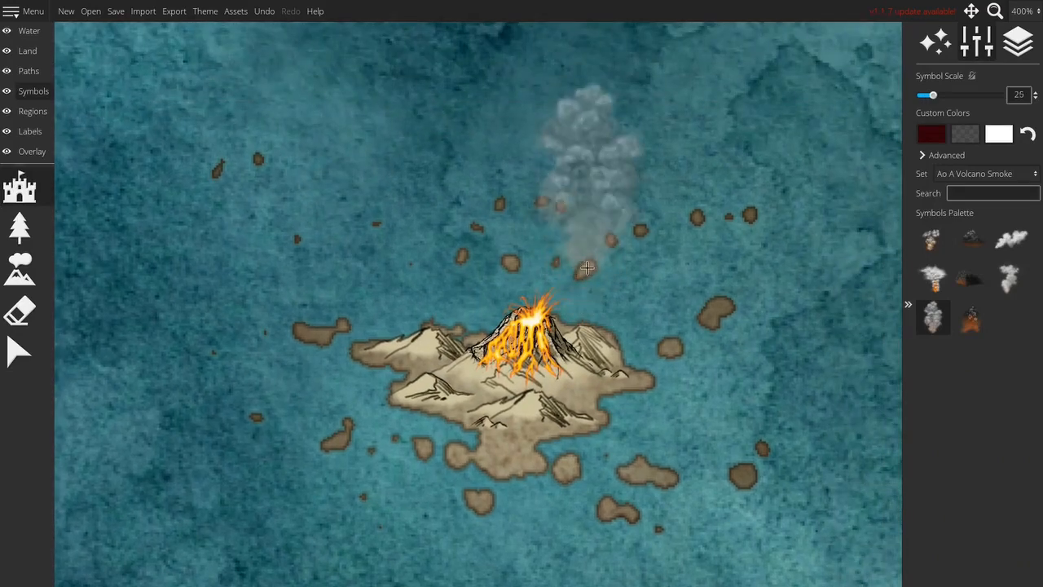
click(528, 316)
Move the volcano's smoke plume to layer +2 and deselect it
key(Escape)
click(551, 205)
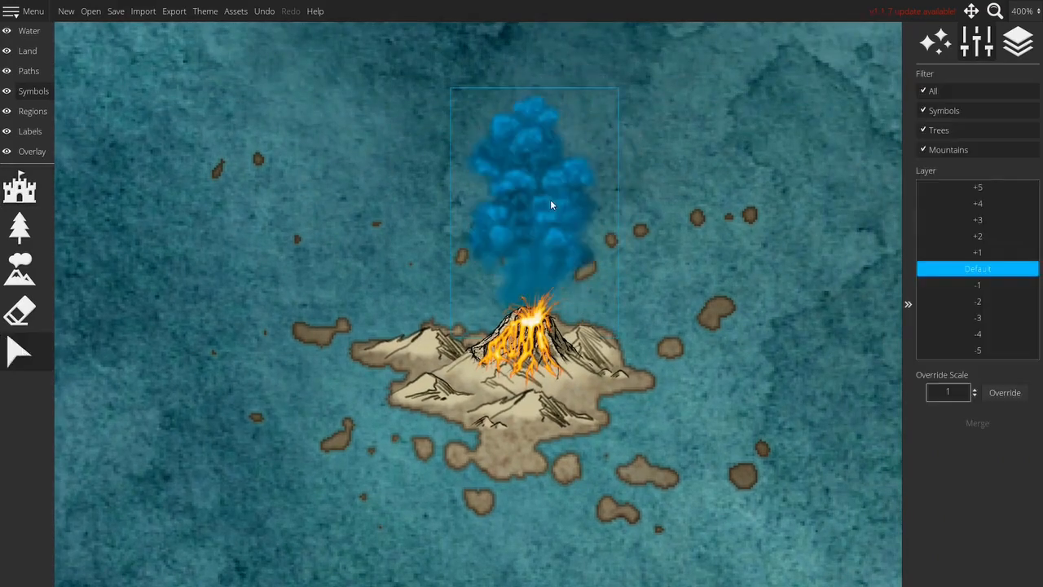
click(988, 236)
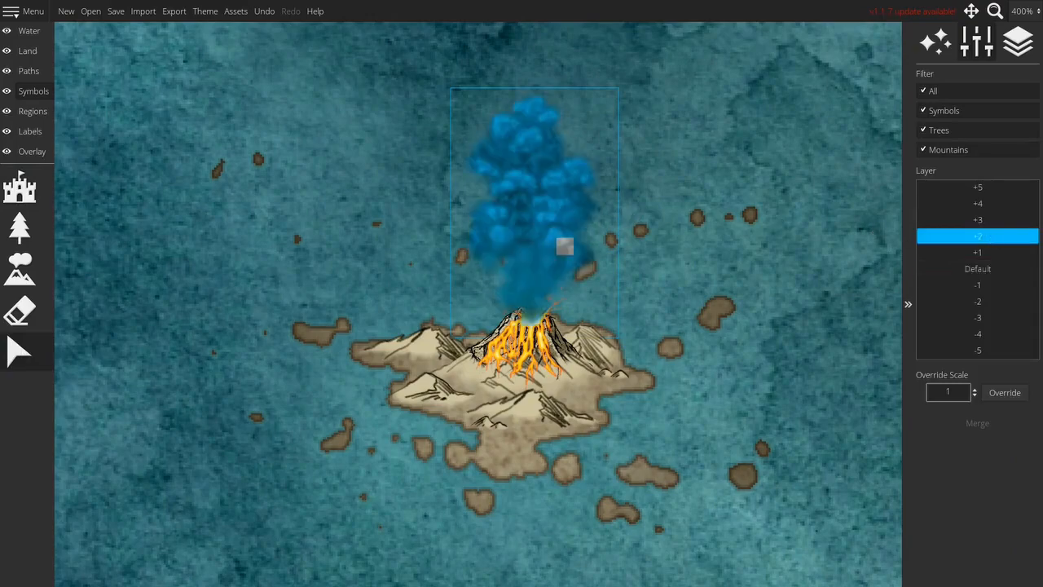
click(370, 150)
Place a grey crater from the Caldera set at scale 15 on the northern continent's open central plain, southwest of the river
scroll(369, 155, down, 5)
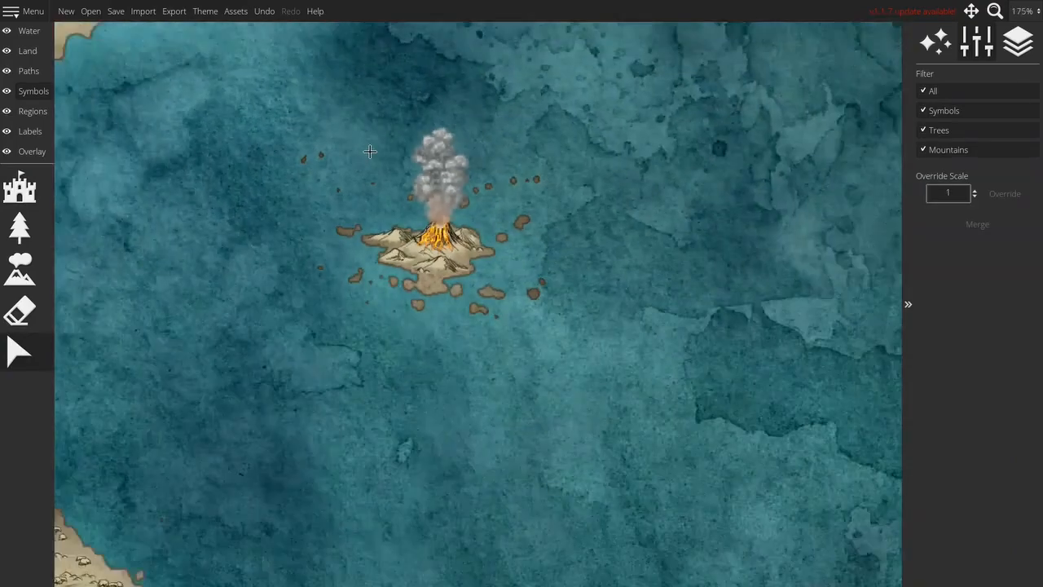
scroll(568, 302, down, 3)
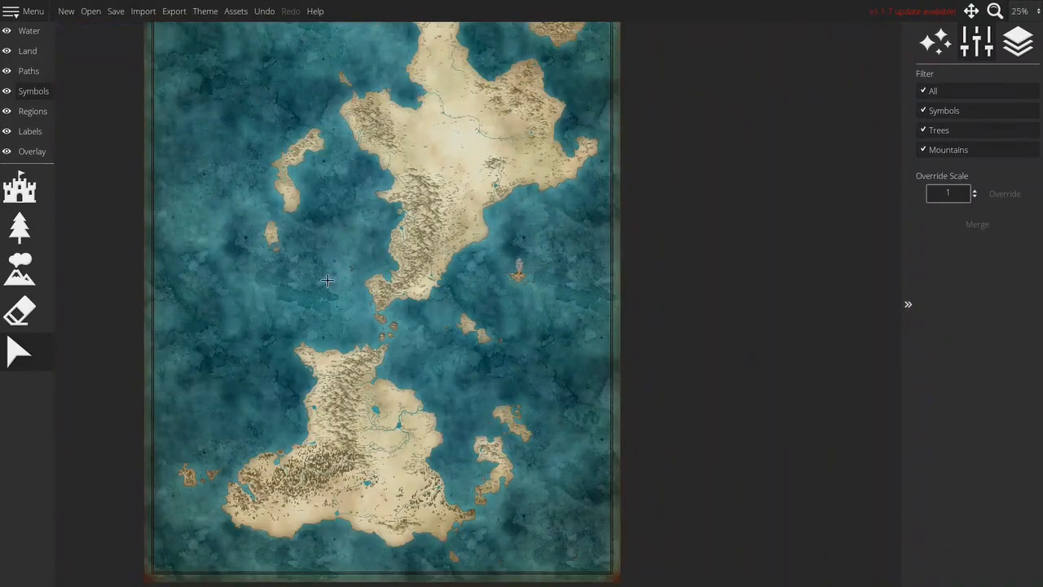
click(20, 189)
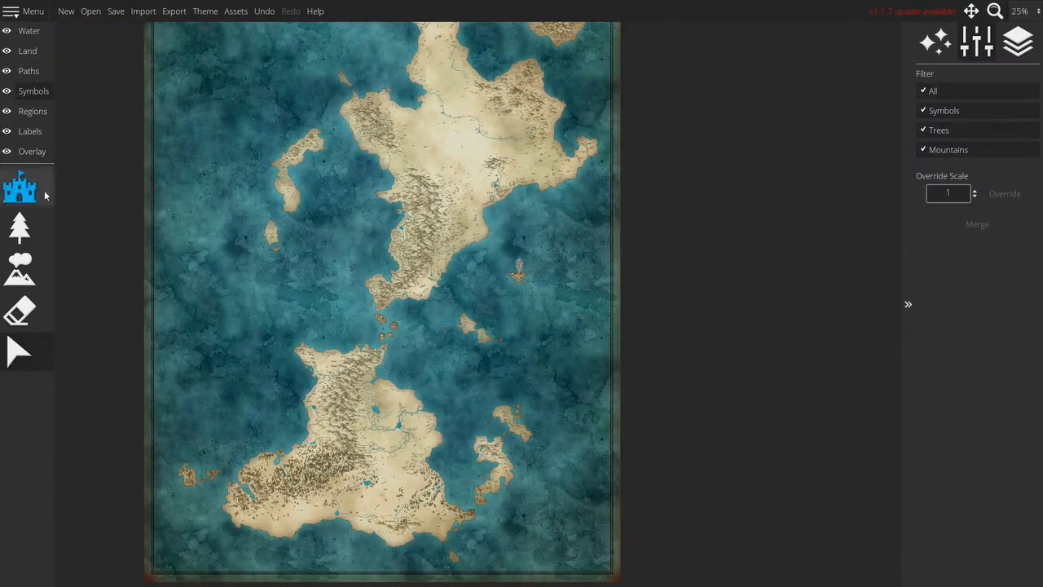
click(953, 178)
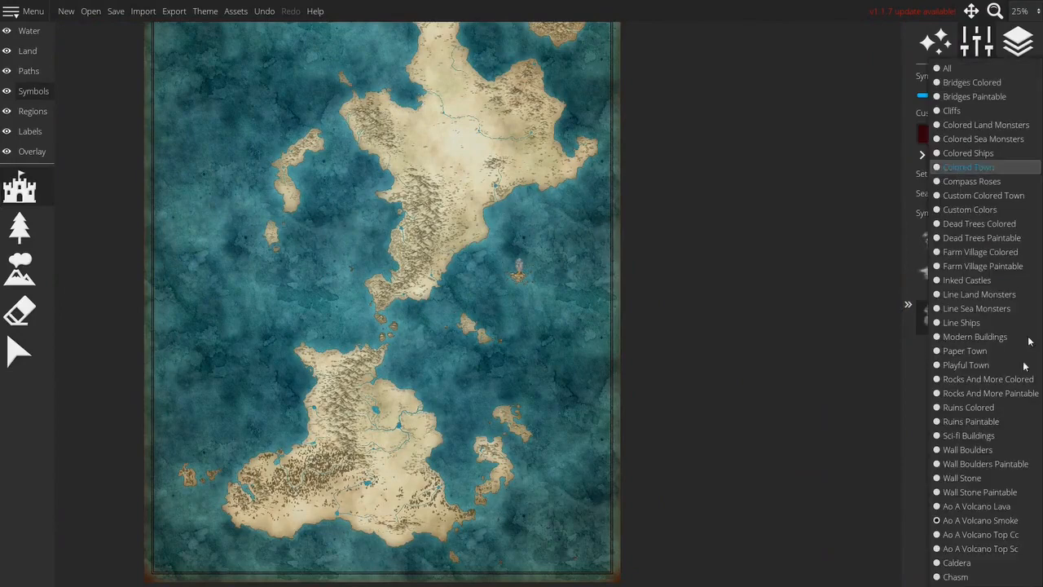
click(958, 563)
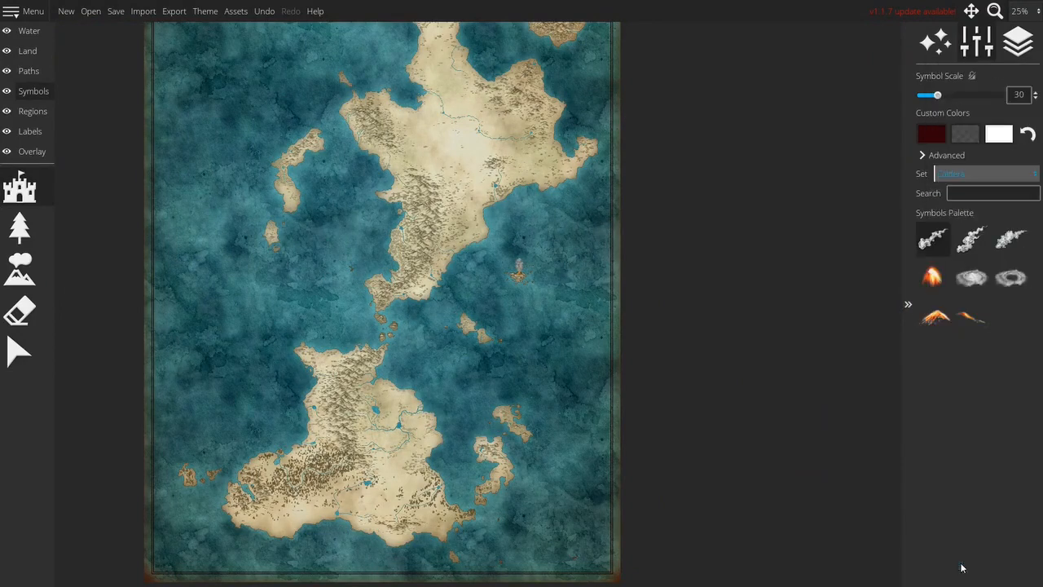
click(975, 280)
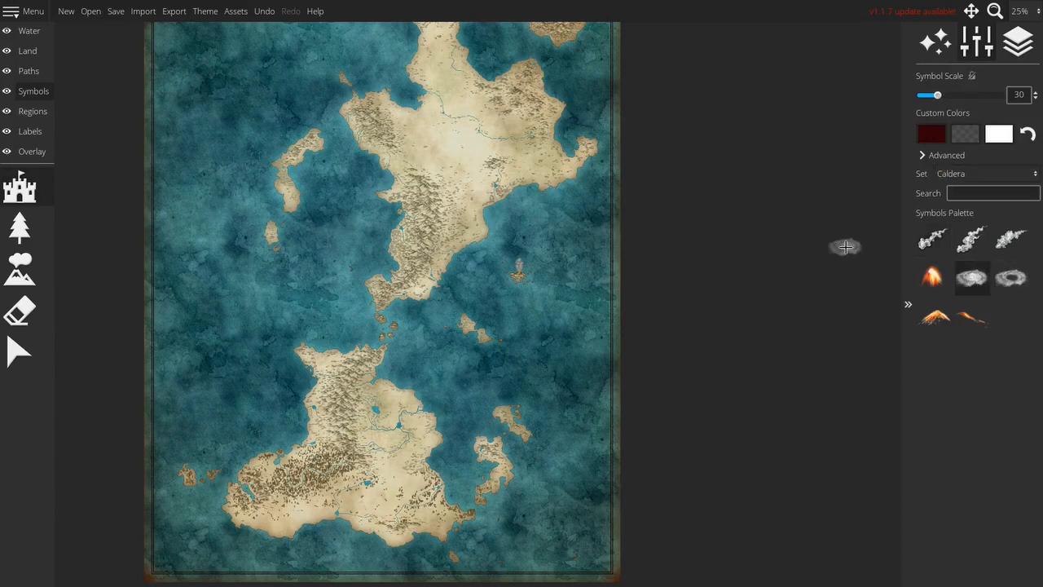
drag(428, 148, 413, 230)
scroll(437, 213, down, 2)
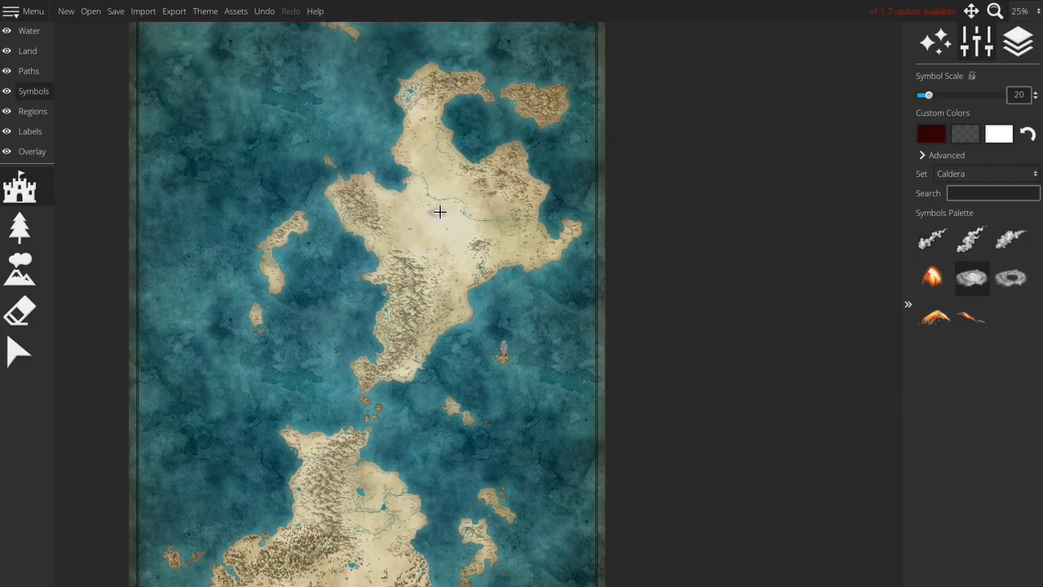
scroll(440, 212, up, 5)
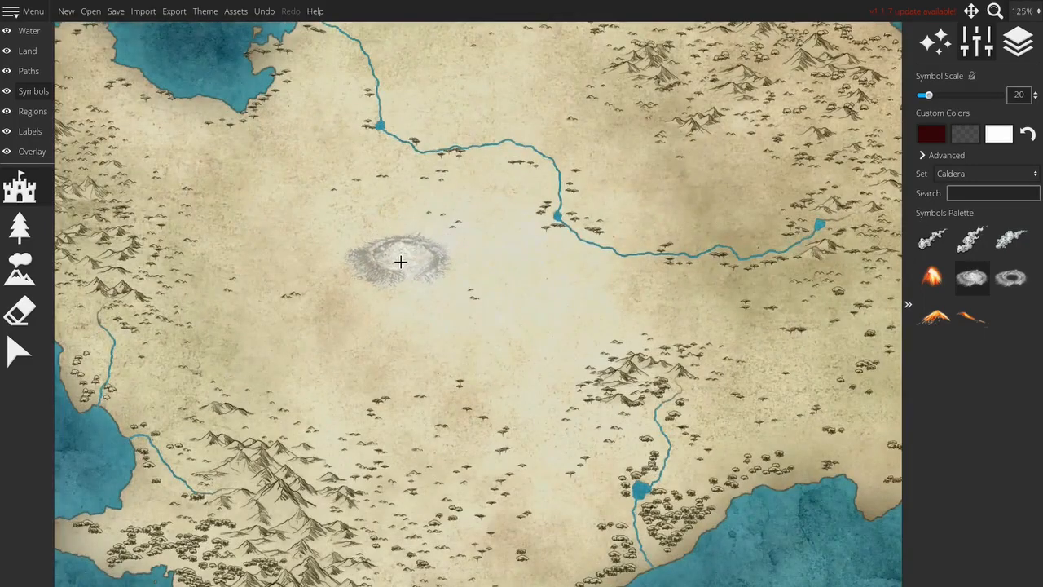
scroll(397, 261, down, 1)
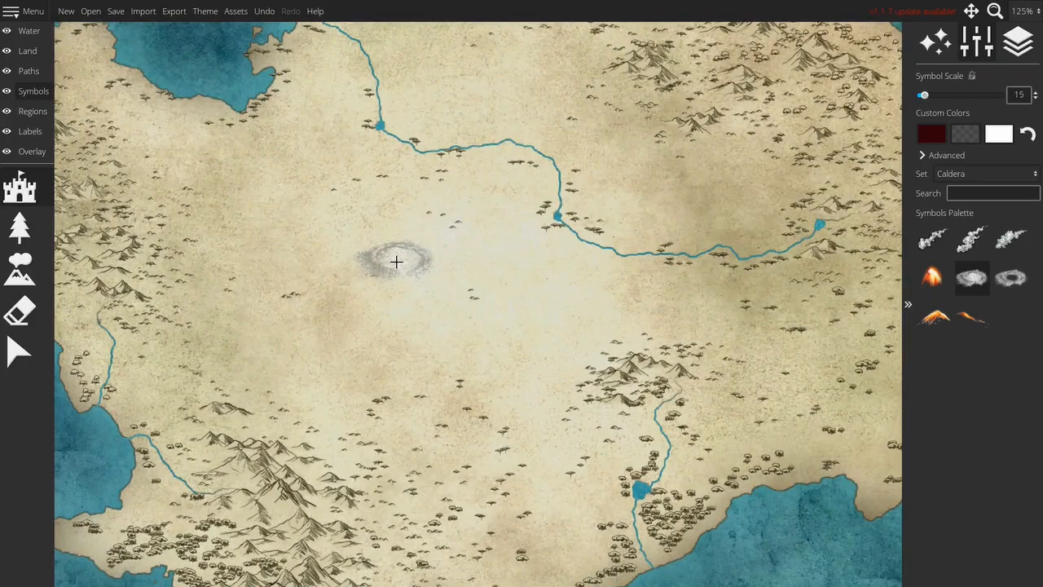
click(393, 263)
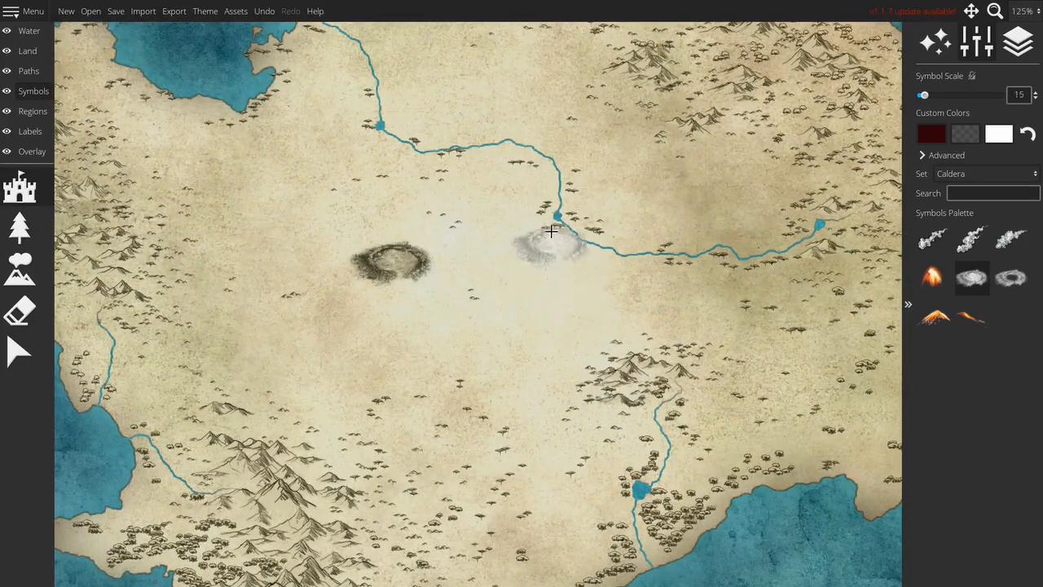
Review the whole map with the new crater and volcano, and save it
scroll(553, 232, down, 4)
drag(573, 360, 550, 351)
scroll(550, 351, down, 1)
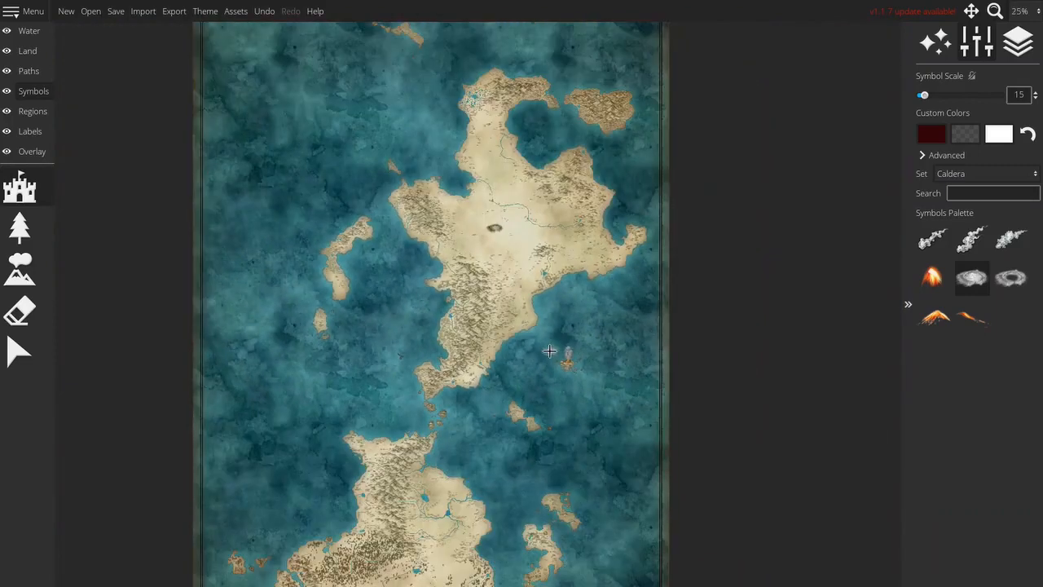
scroll(549, 351, down, 1)
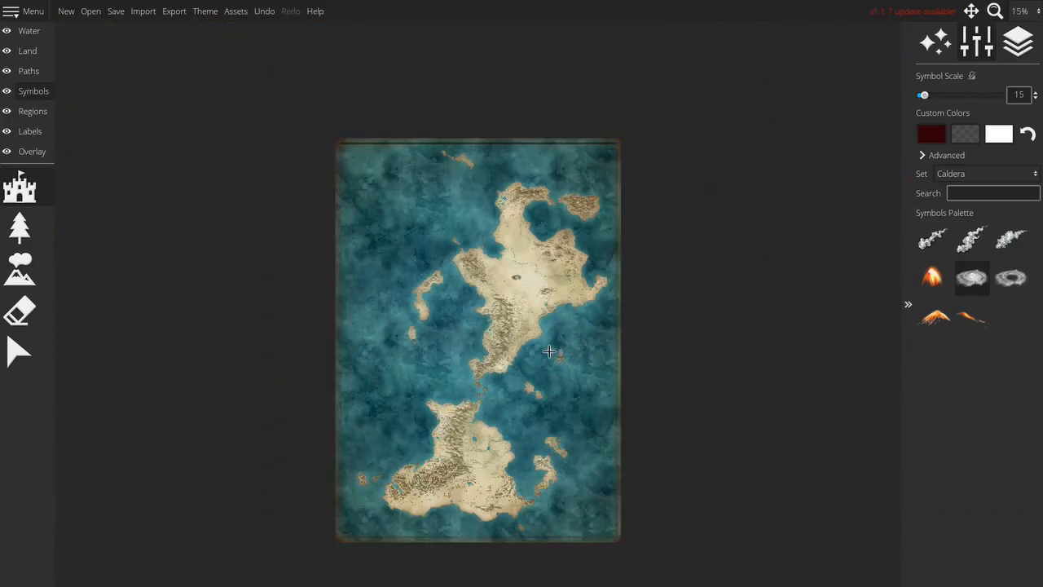
scroll(549, 364, up, 3)
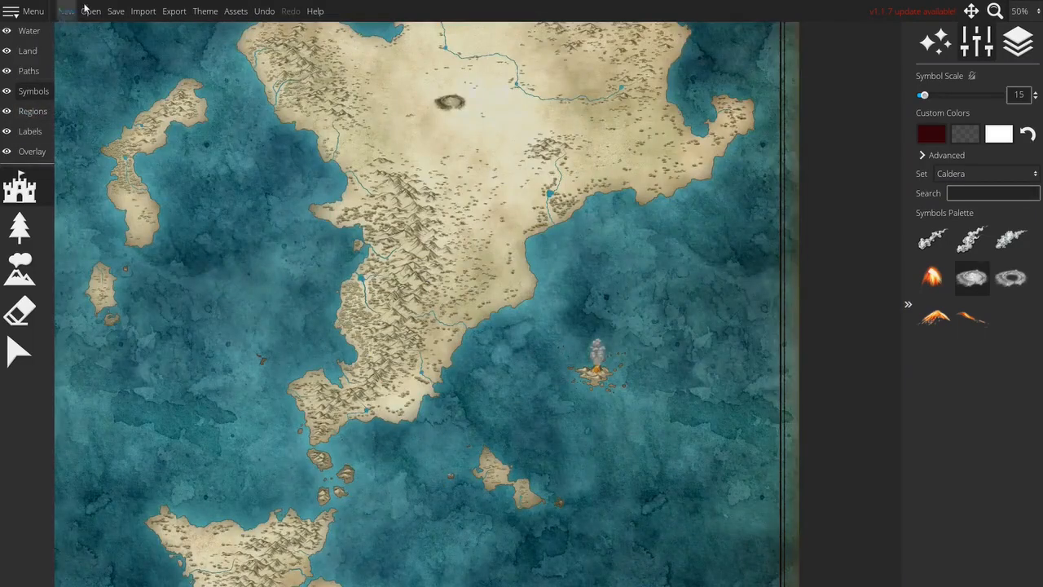
click(116, 11)
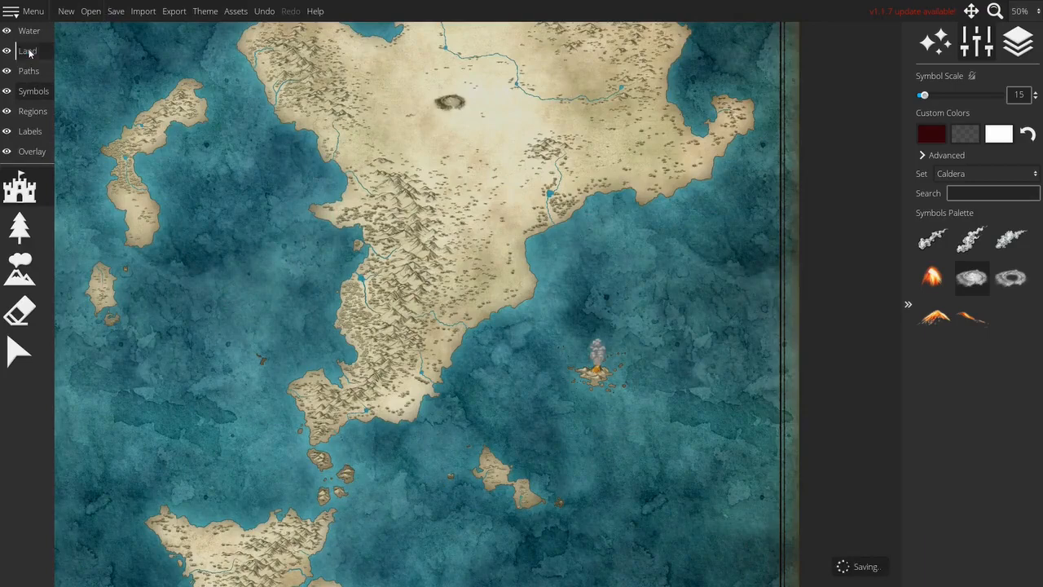
Add green 218f22 as a custom colour for the land colour brush and expand the brush's filter options
click(30, 52)
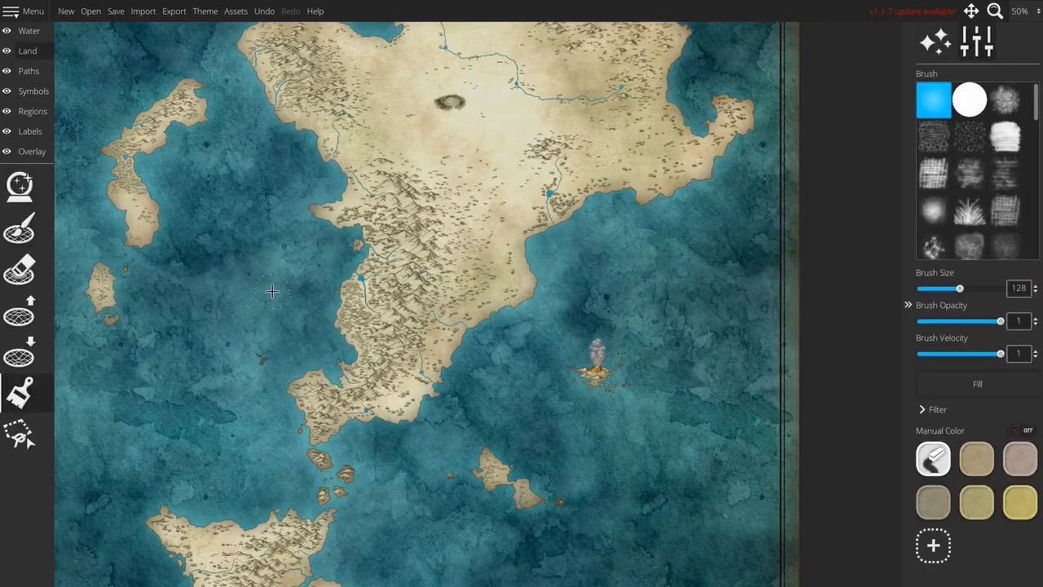
scroll(269, 295, down, 3)
drag(231, 303, 313, 293)
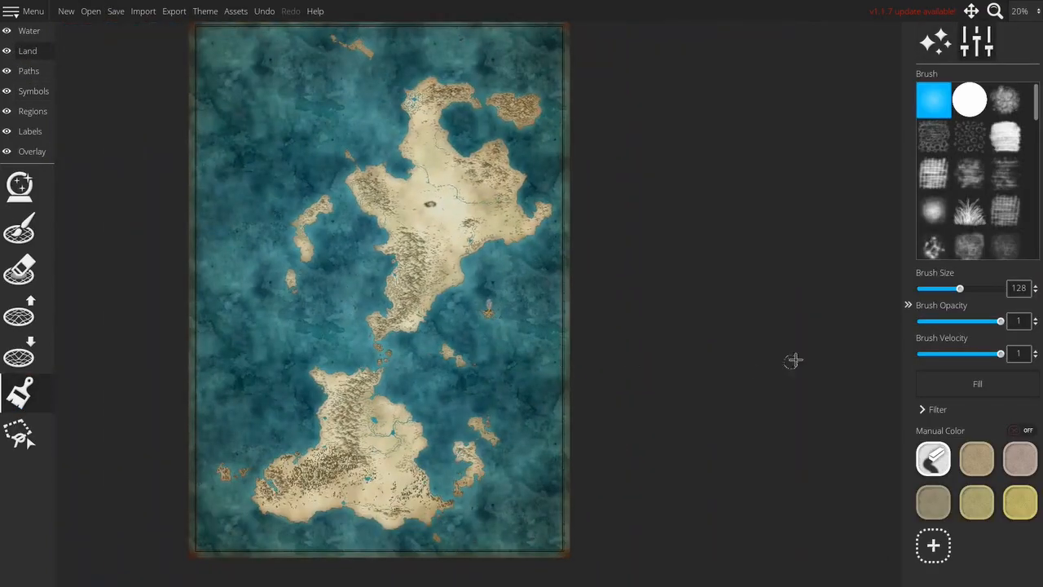
click(932, 546)
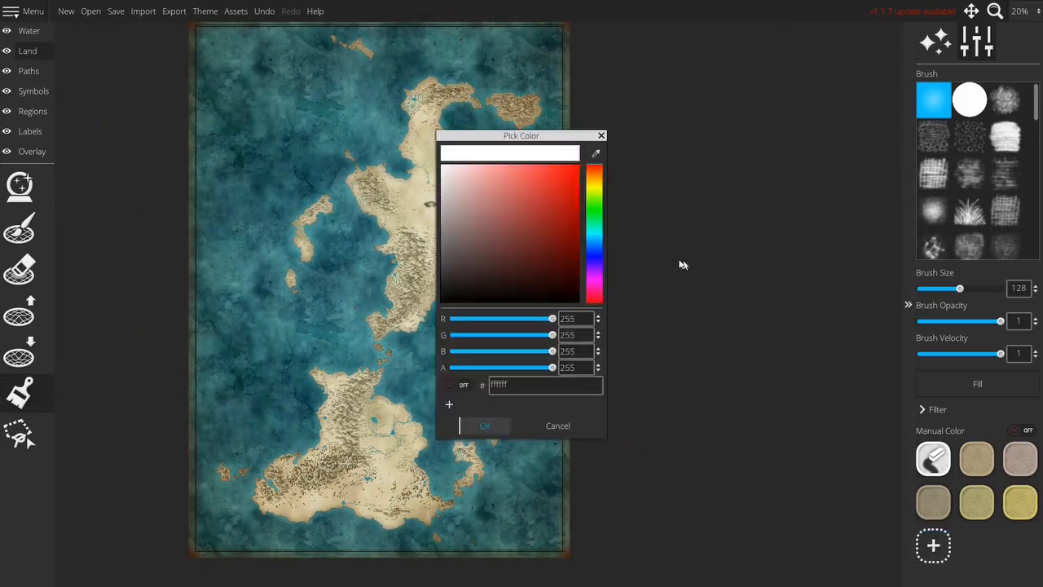
click(592, 216)
click(549, 229)
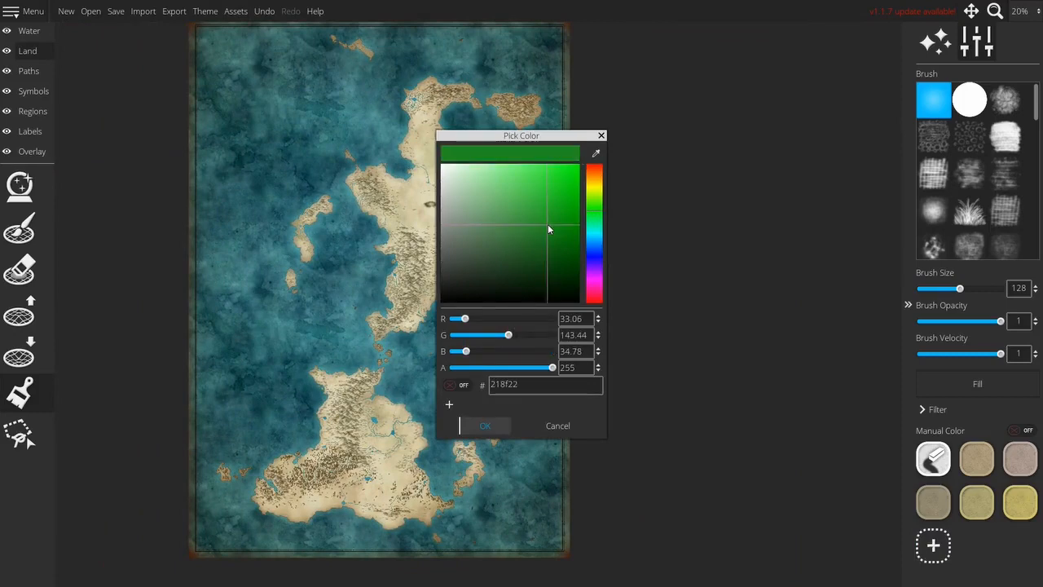
click(489, 426)
click(950, 416)
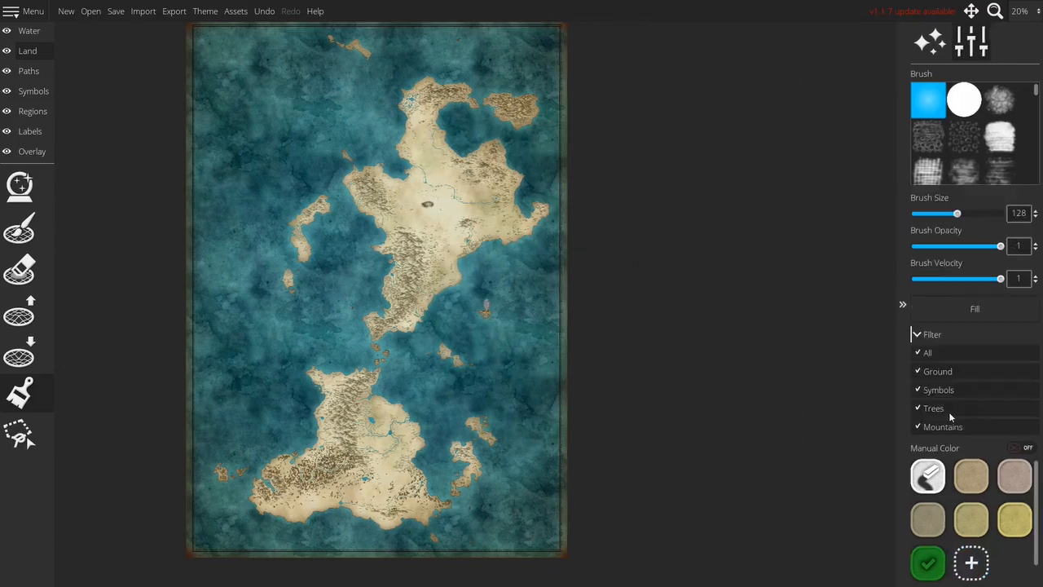
Limit the land colour brush to trees, set its opacity to 0.4 and fill the map's trees with green 218f22
click(933, 357)
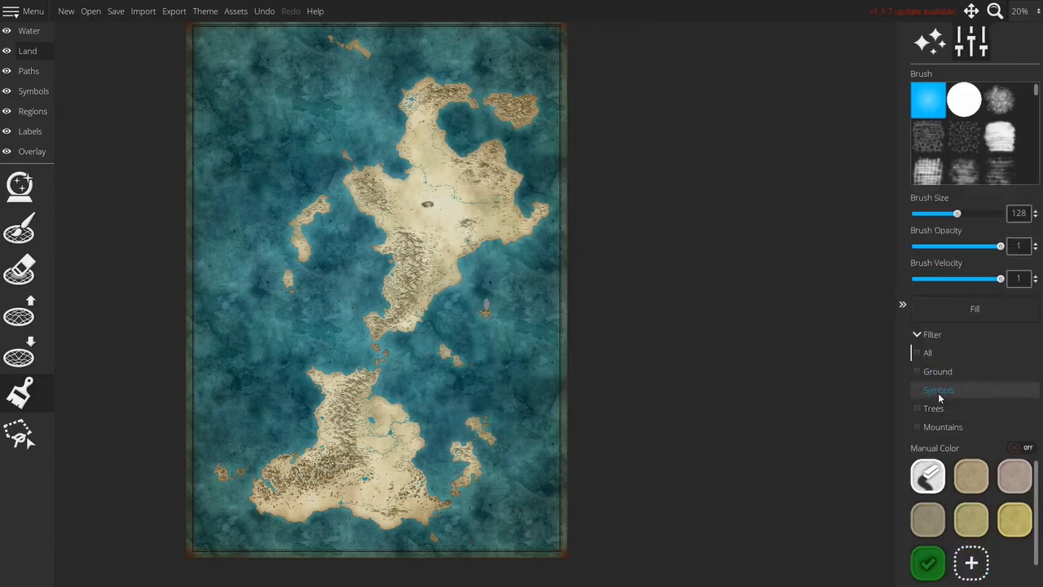
click(938, 410)
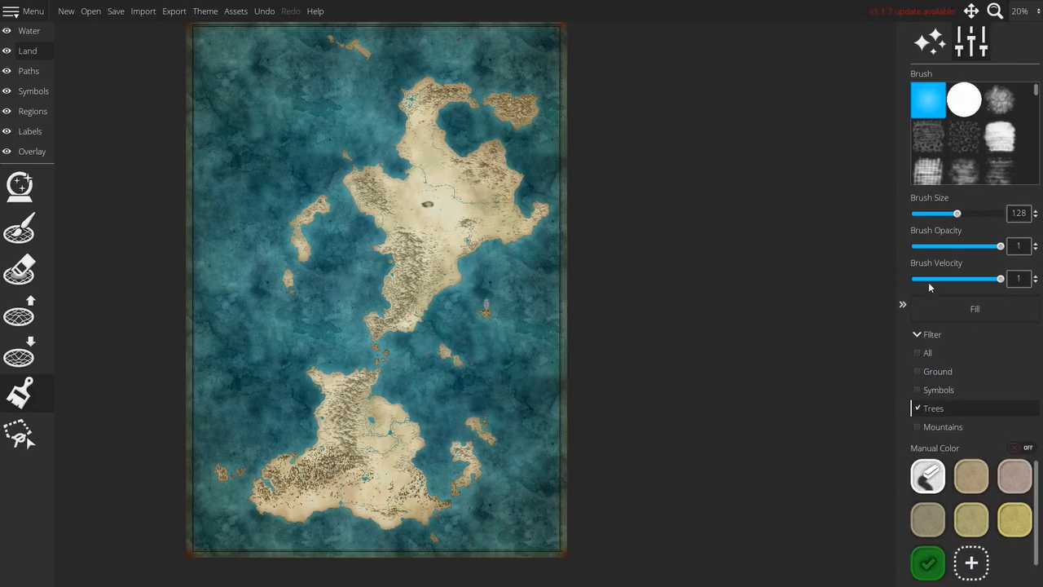
click(944, 247)
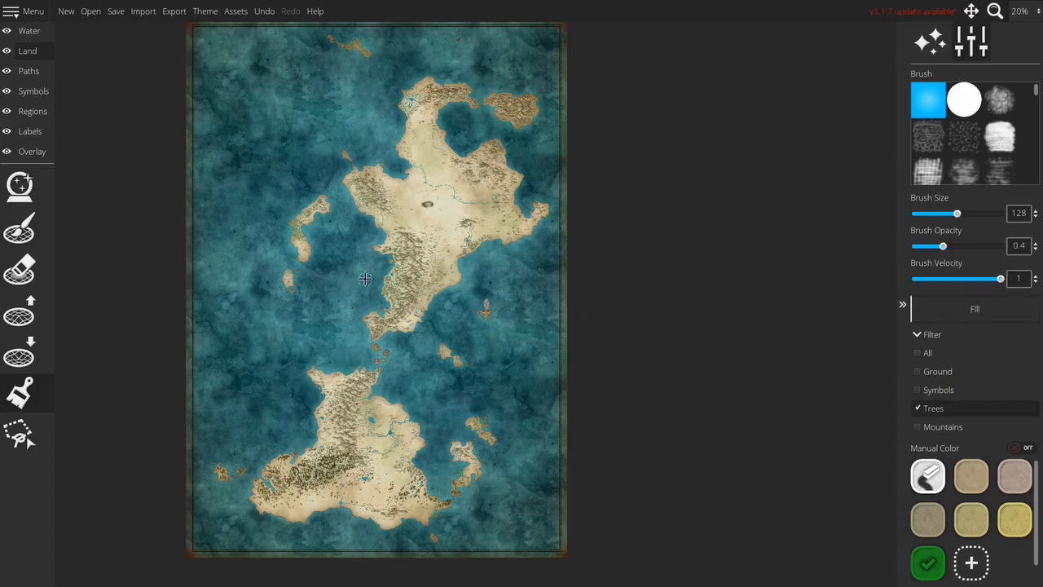
scroll(365, 279, up, 3)
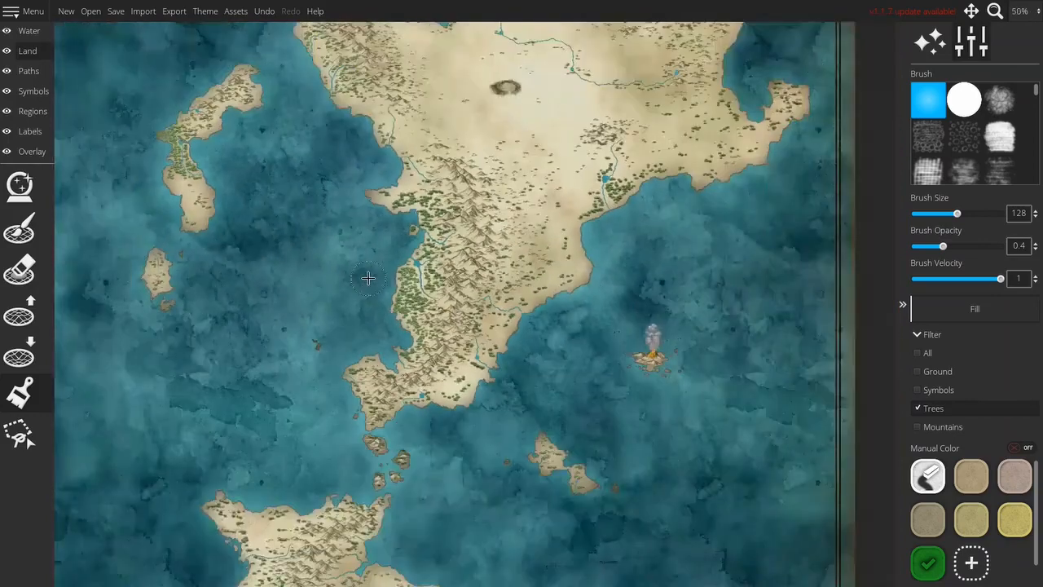
Add yellow-green 86c225 as another custom colour for the land colour brush
click(974, 565)
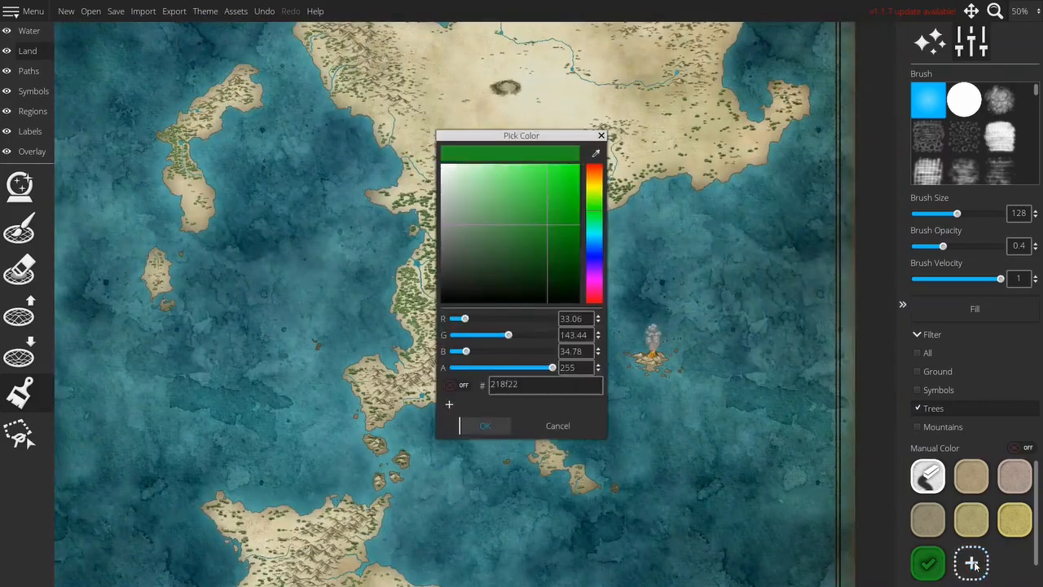
click(593, 198)
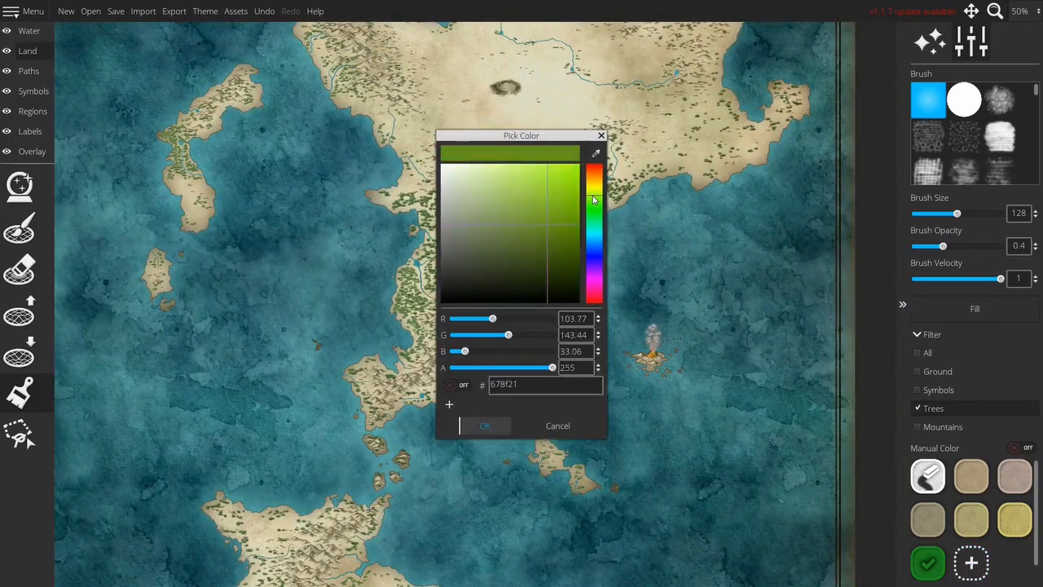
click(553, 196)
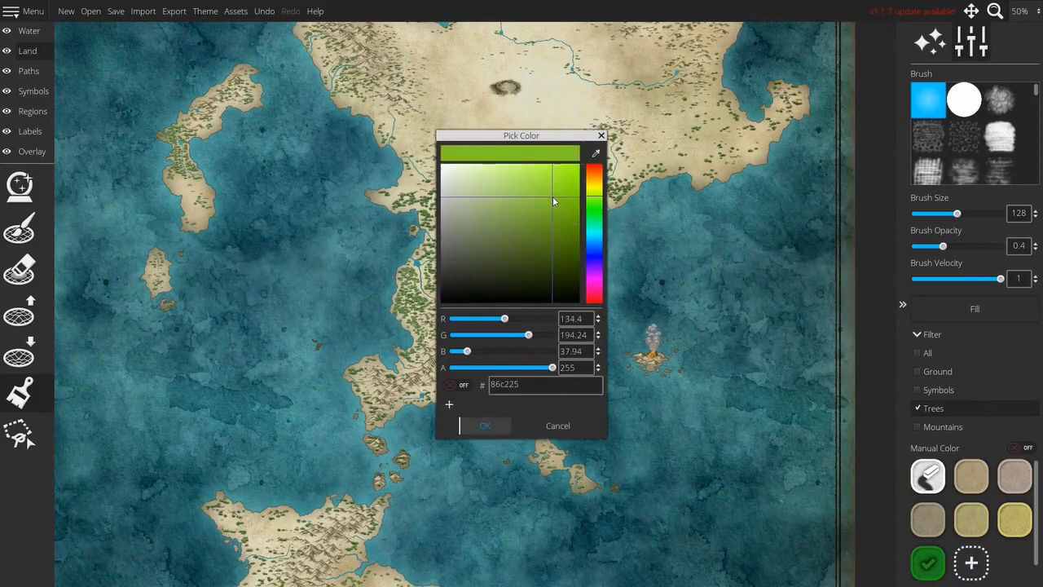
click(485, 424)
Paint the trees along the northern continent's western and southeastern coasts yellow-green with brush opacity 0.25 and size 256
click(931, 248)
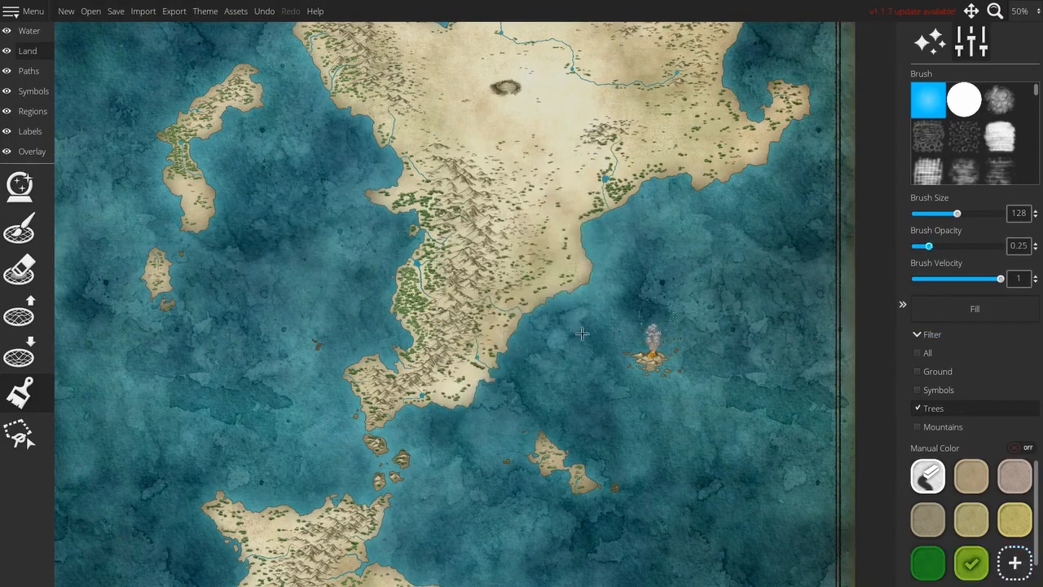
scroll(440, 265, up, 3)
click(1002, 214)
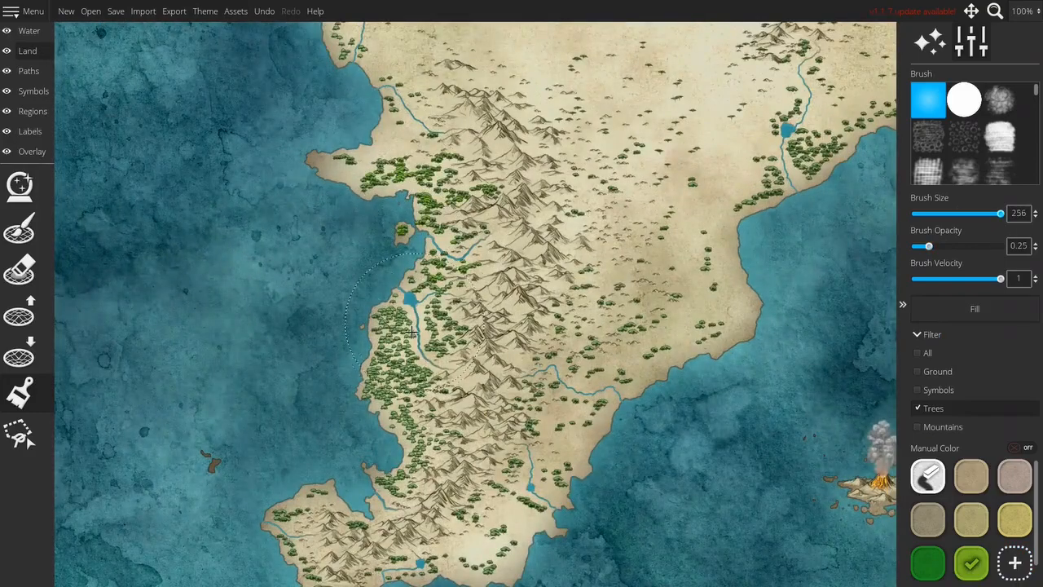
drag(411, 212, 476, 399)
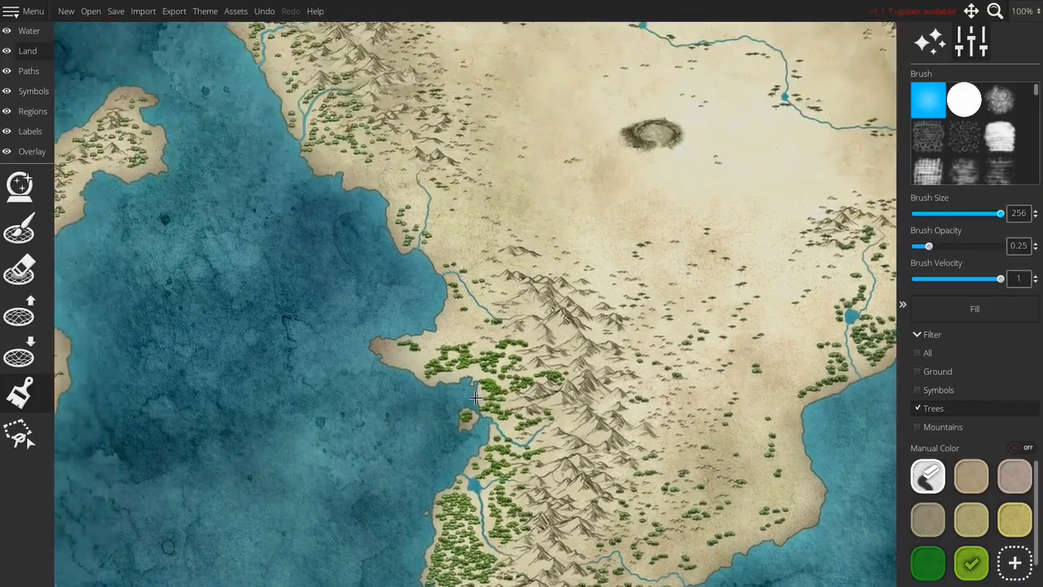
drag(813, 379, 491, 309)
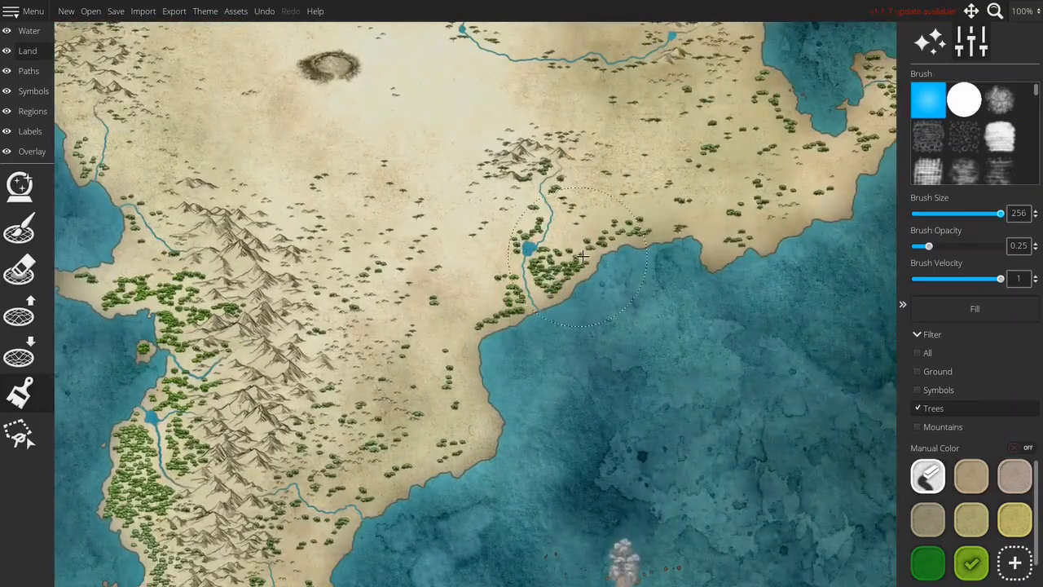
drag(705, 179, 594, 277)
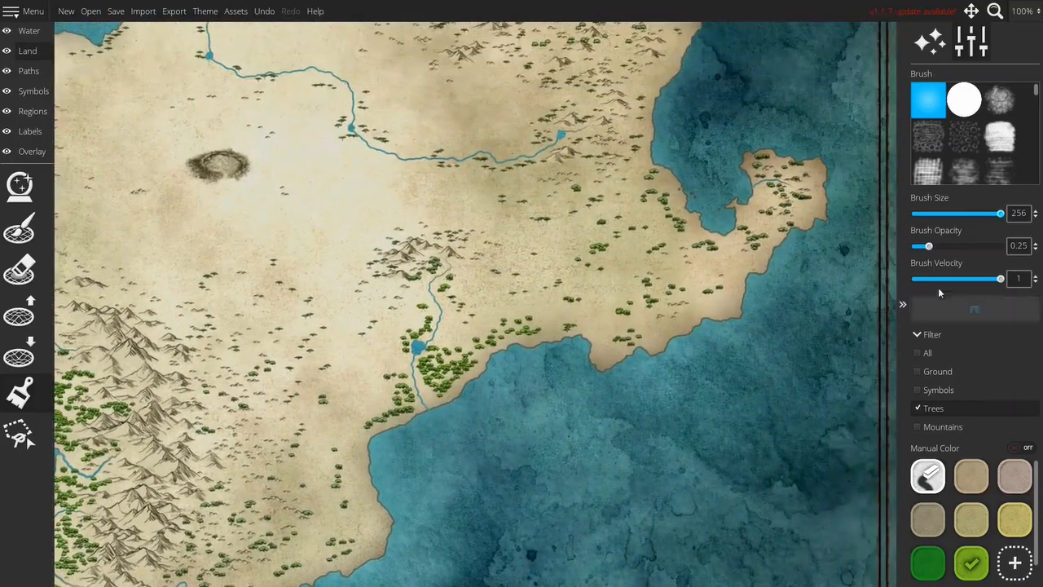
Change the yellow-green custom colour to 9cc225
right_click(979, 523)
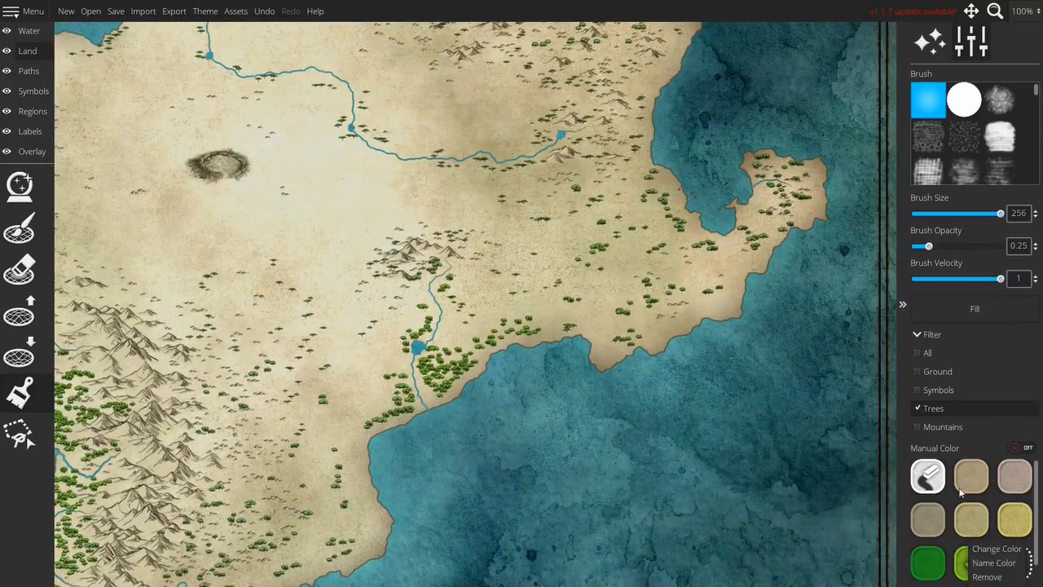
click(991, 549)
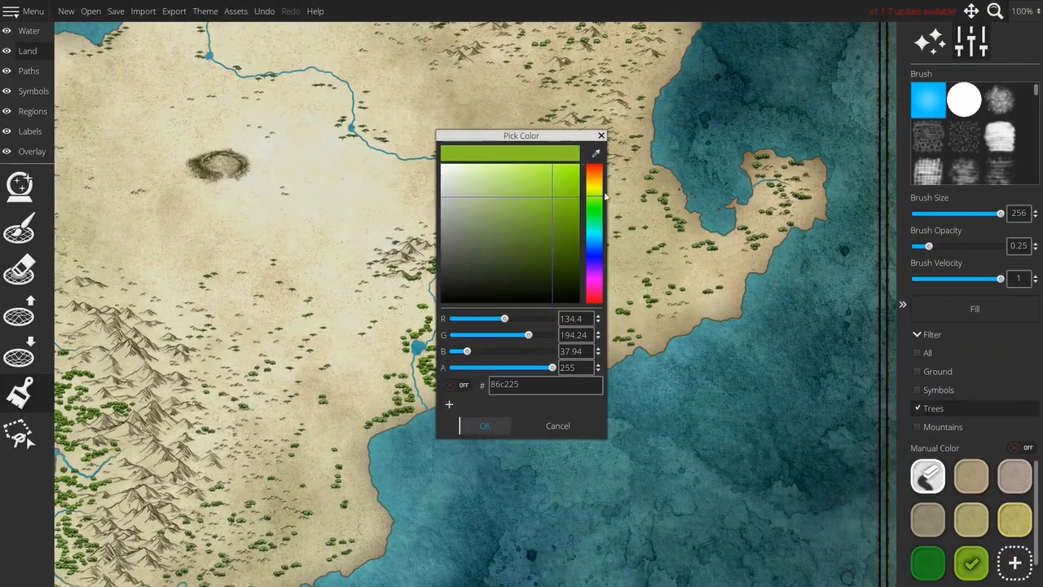
drag(603, 194, 600, 193)
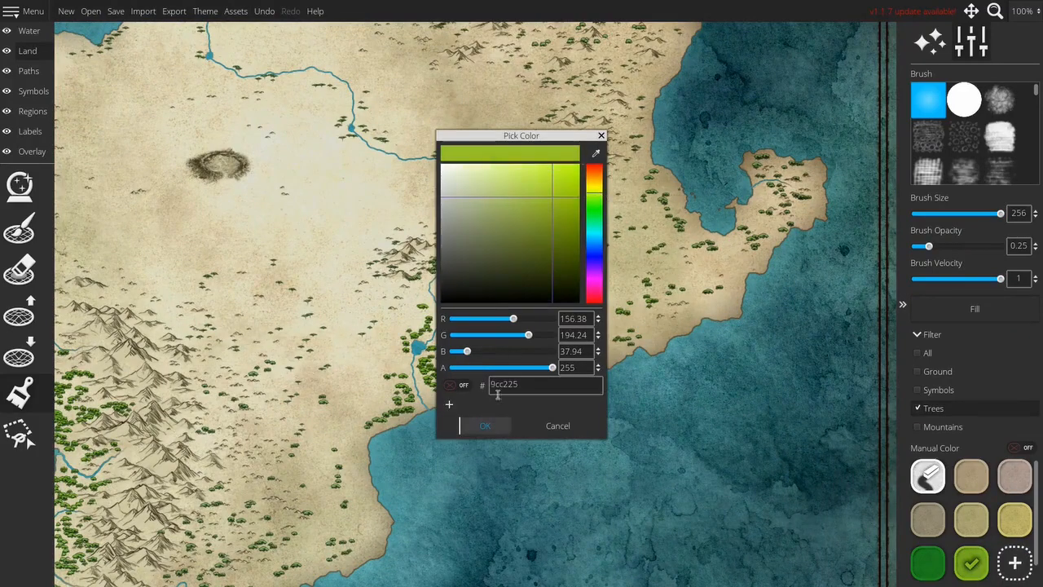
click(483, 426)
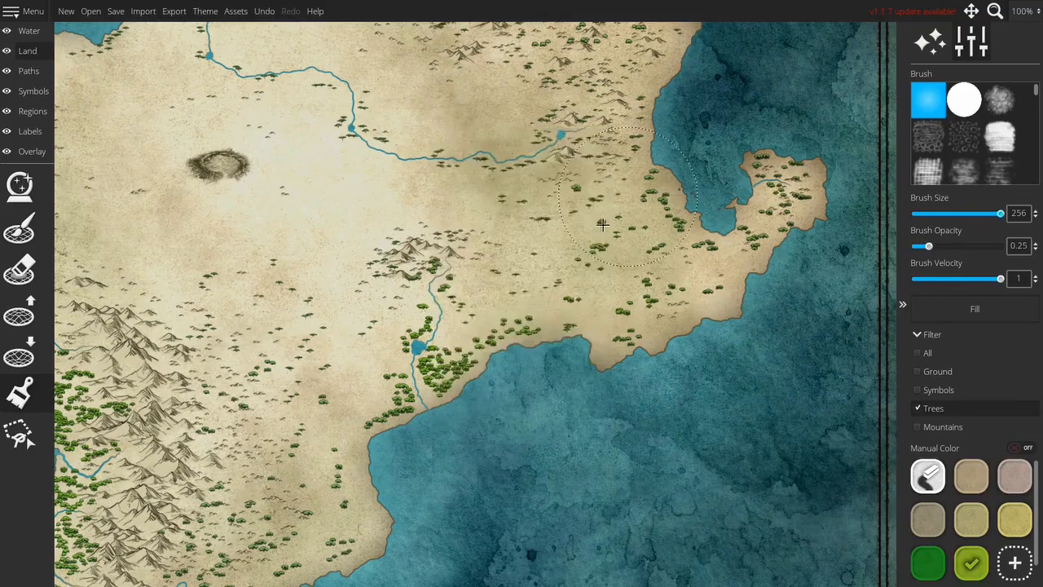
Tint the trees from the northern continent's southeastern plains up to its northern neck with the adjusted yellow-green
drag(544, 213, 561, 401)
drag(202, 200, 305, 216)
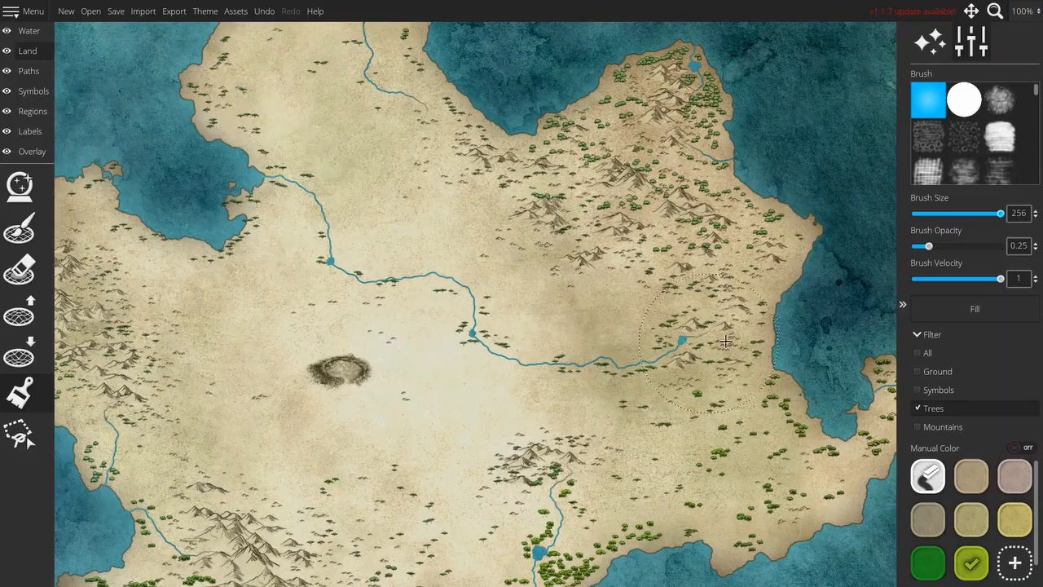
drag(441, 286, 739, 181)
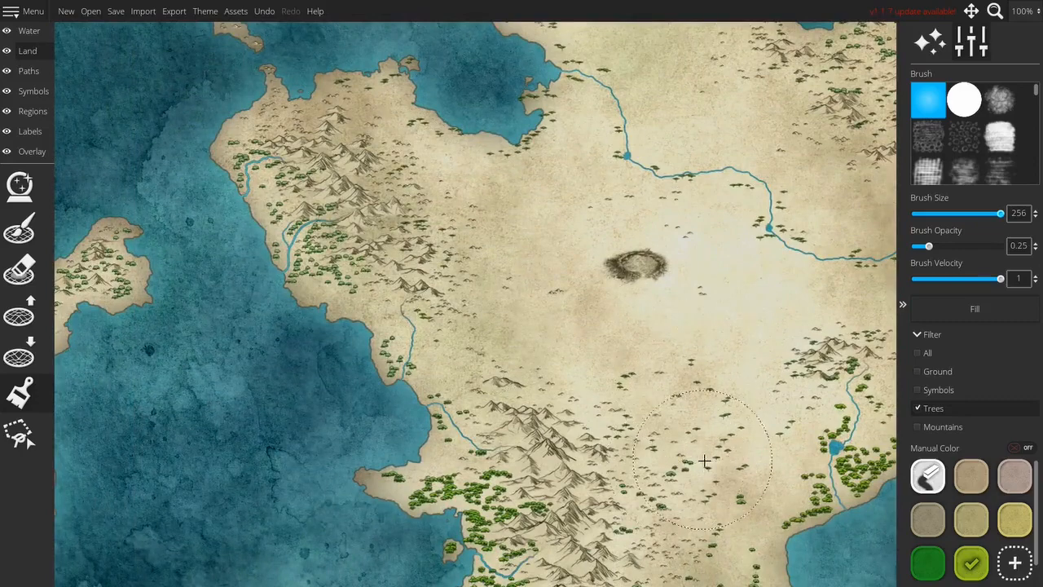
drag(635, 212, 616, 400)
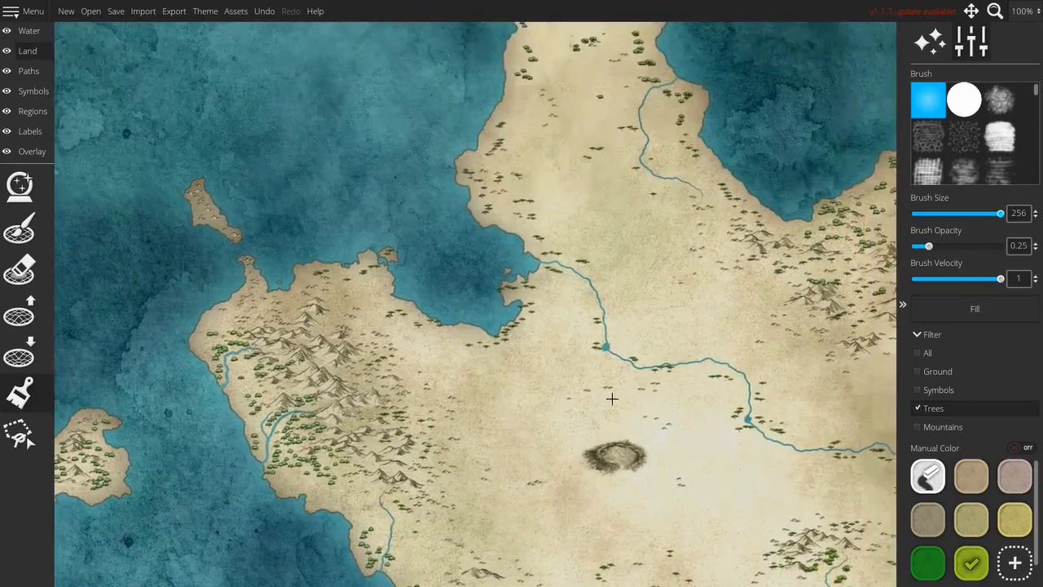
drag(511, 208, 417, 359)
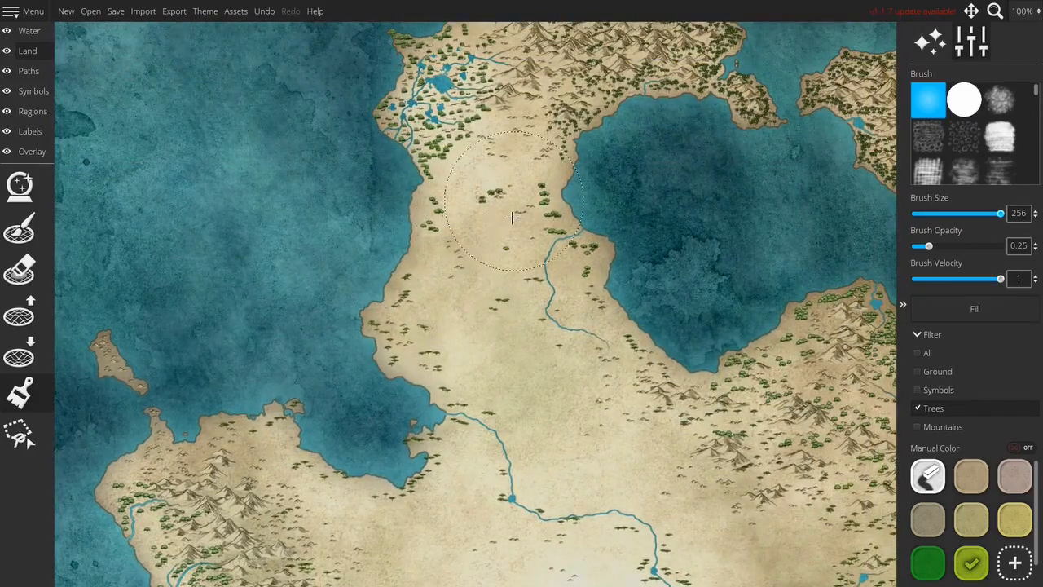
Review the tree colouring across both continents and the western island
scroll(624, 290, down, 8)
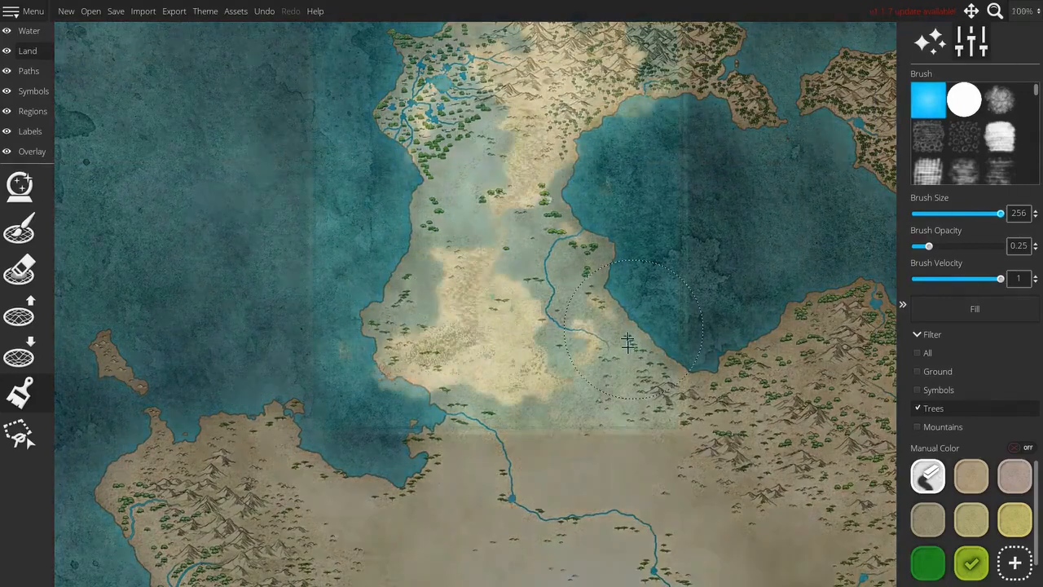
drag(548, 200, 503, 311)
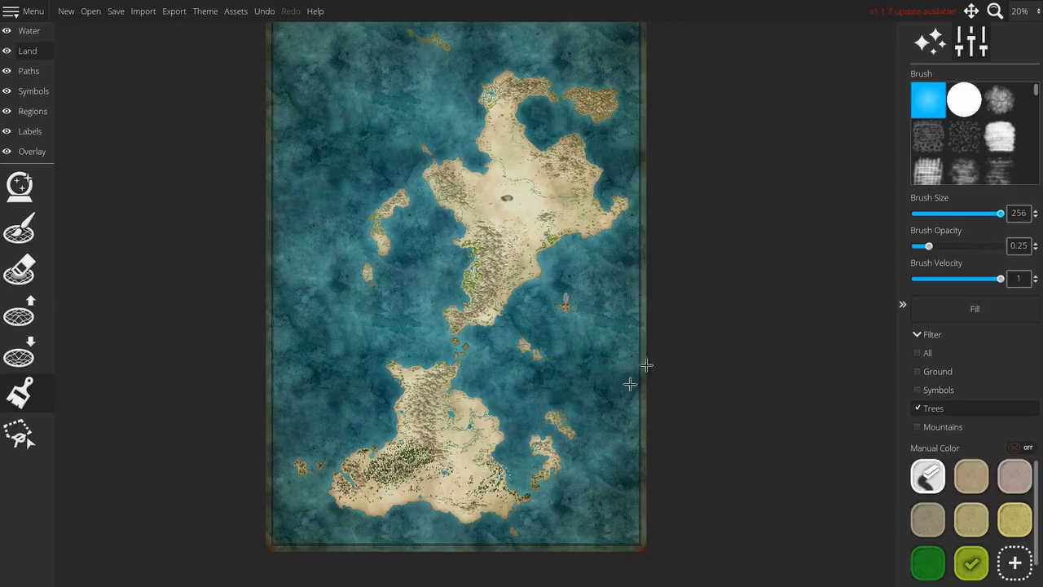
scroll(400, 487, up, 5)
scroll(397, 455, down, 3)
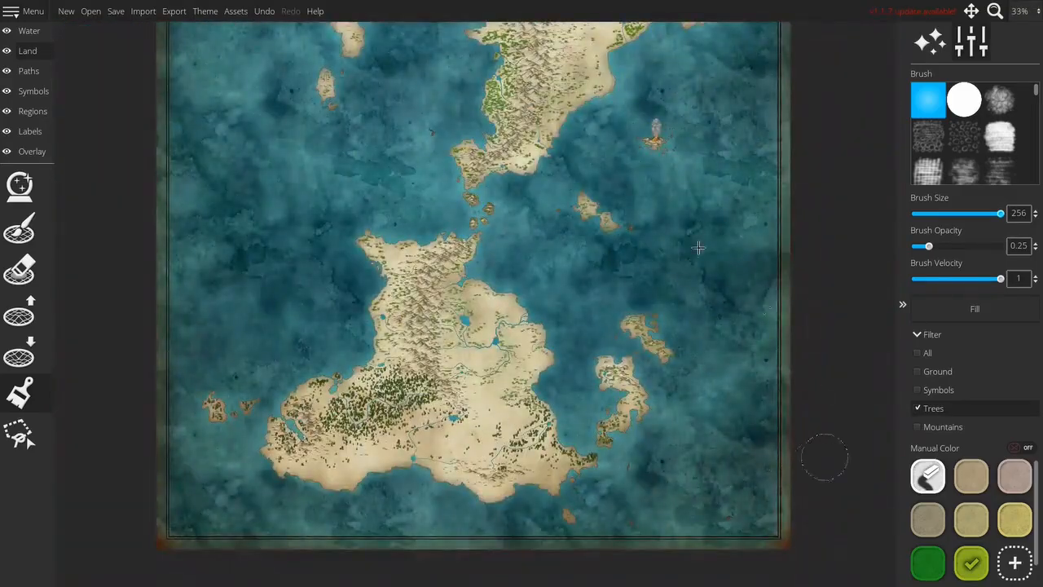
drag(634, 205, 649, 388)
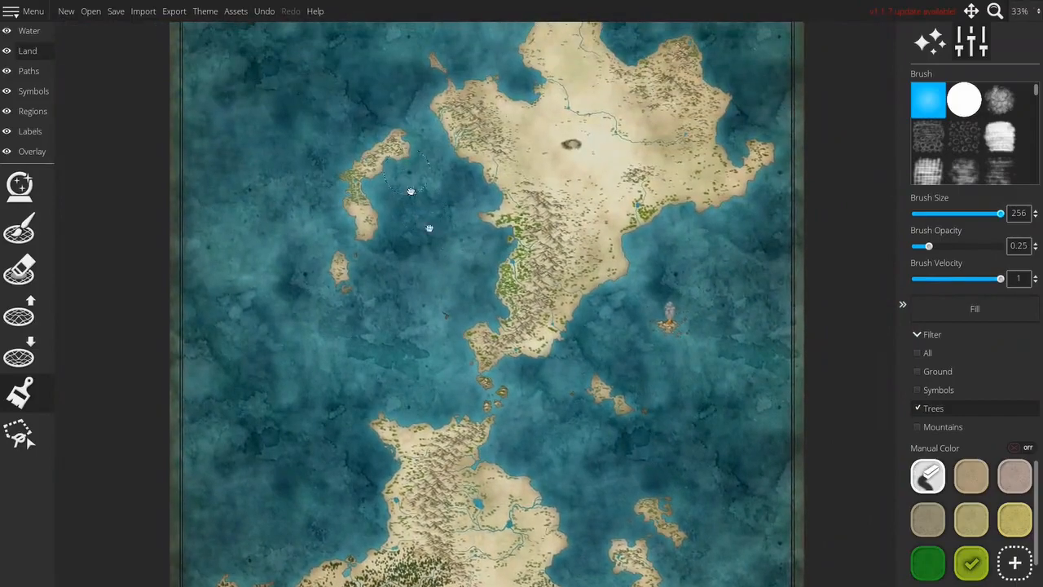
scroll(430, 228, up, 6)
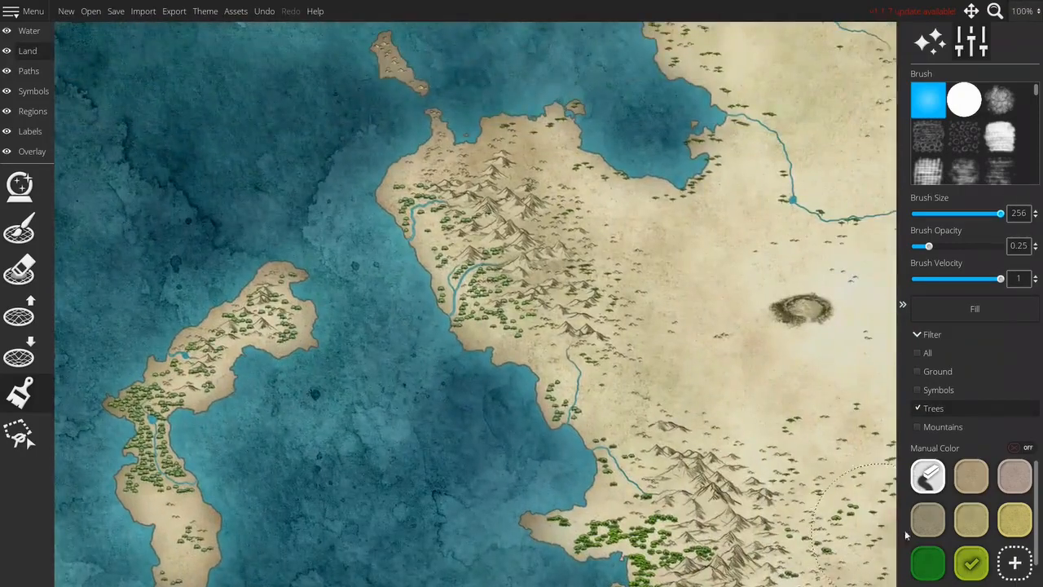
Add custom green 25c262 and paint the trees of the northwestern lake wetlands with it at brush size 120
drag(687, 233, 529, 453)
drag(523, 136, 481, 350)
scroll(481, 350, up, 5)
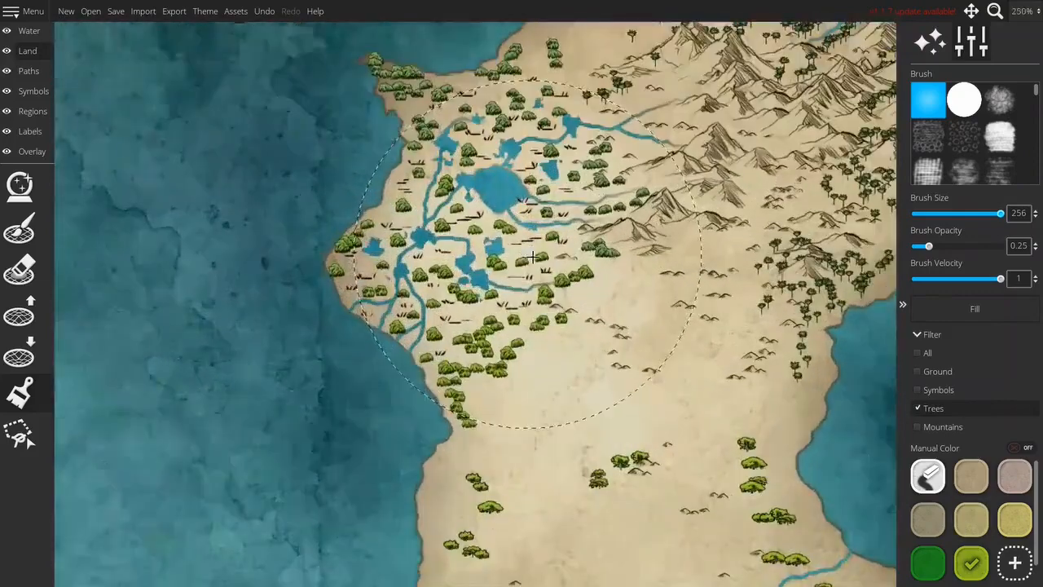
click(1015, 563)
click(599, 222)
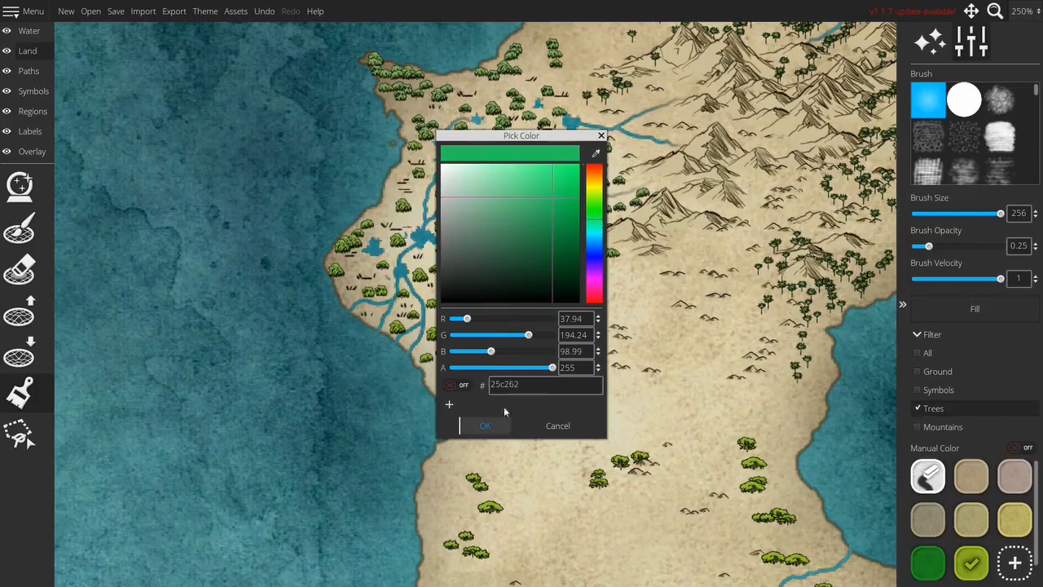
click(485, 426)
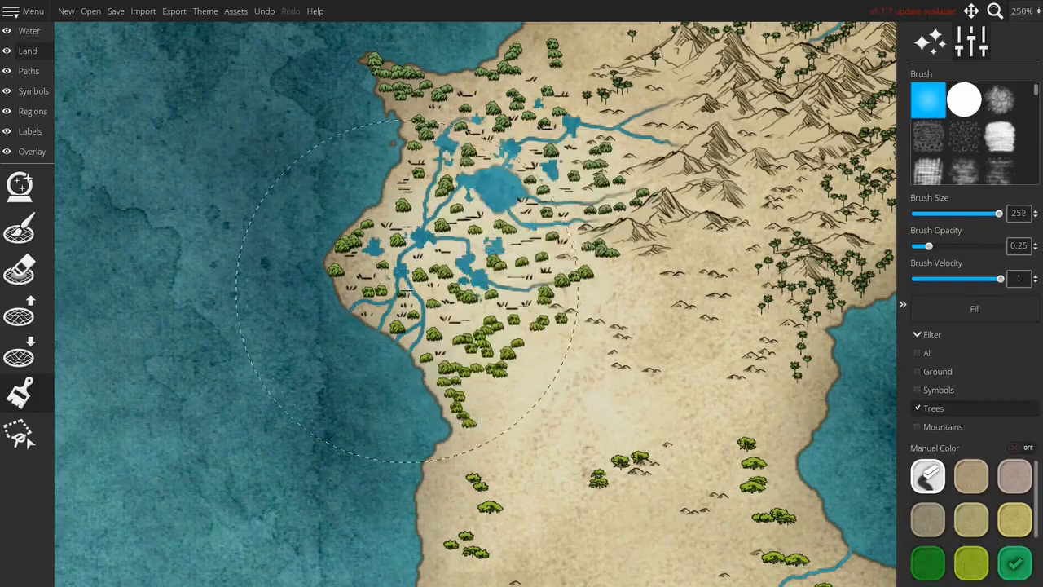
scroll(405, 292, down, 5)
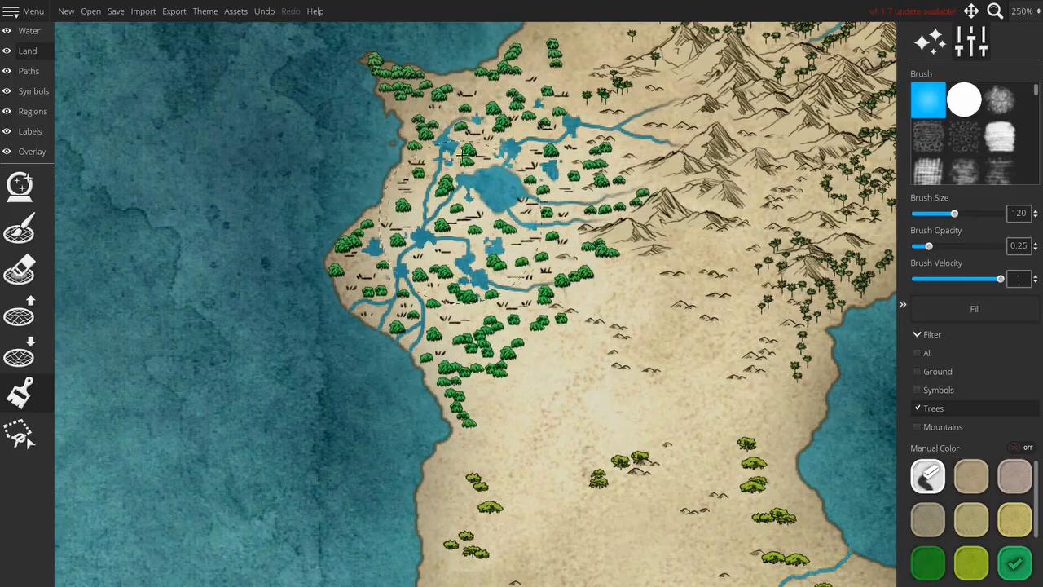
Add green 3fba38 as a custom colour for the trees around the northern mountains
drag(725, 274, 435, 400)
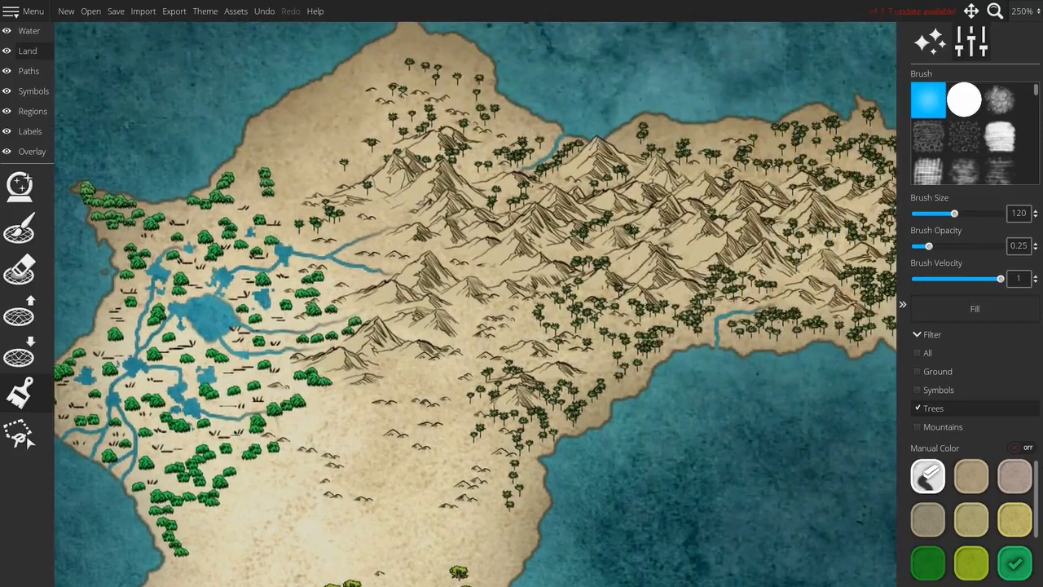
scroll(915, 544, down, 1)
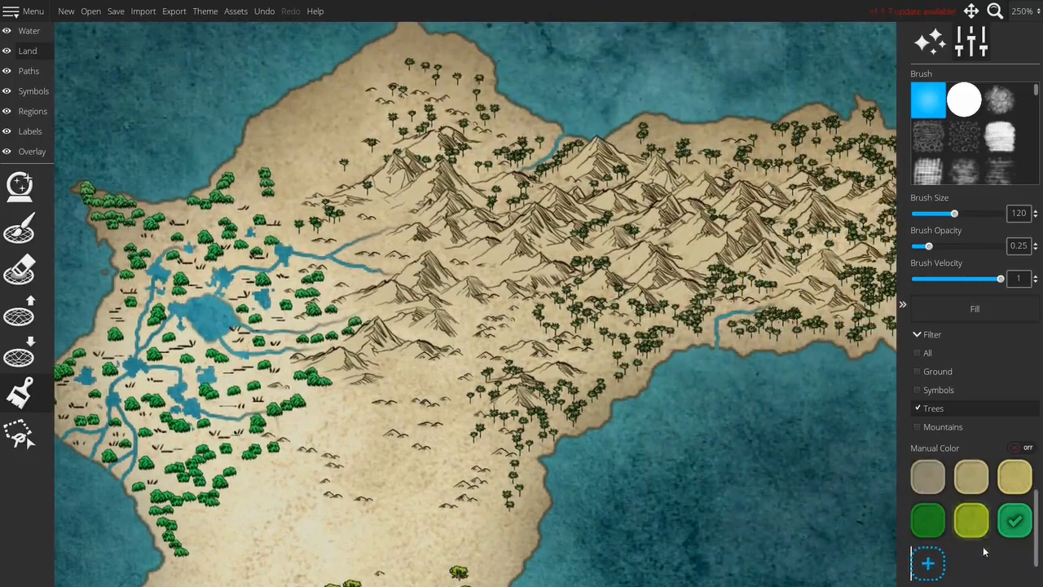
click(928, 554)
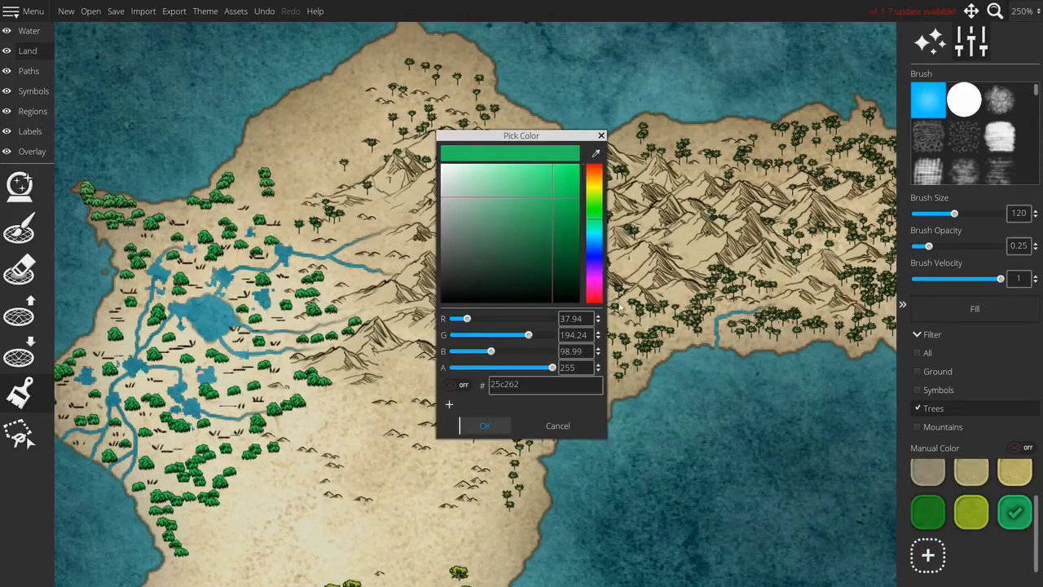
drag(554, 199, 538, 201)
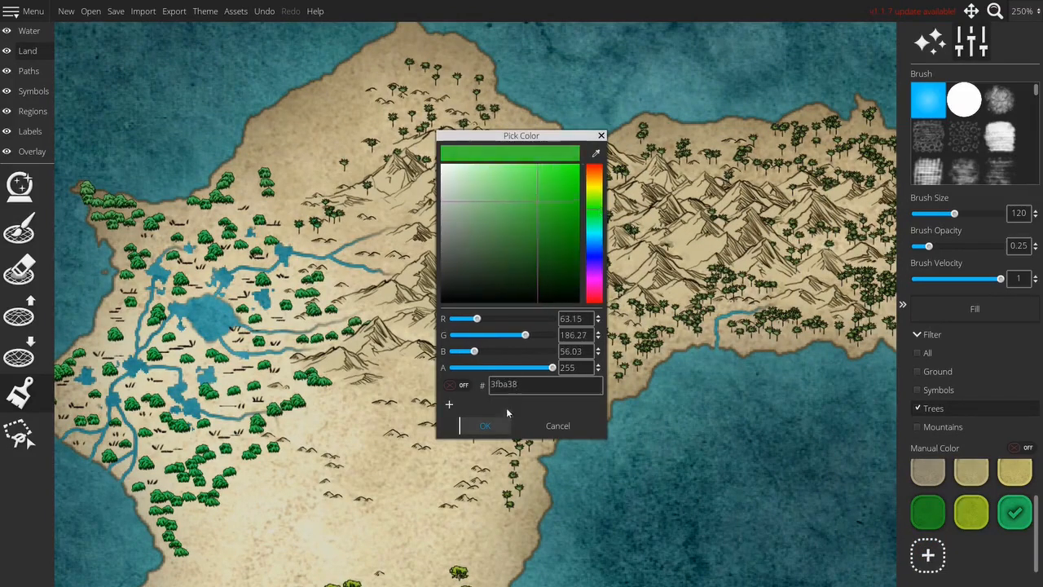
click(485, 426)
Paint the trees around the northern mountains and across the northeastern island with green 3fba38 at brush size 164
scroll(668, 365, down, 4)
drag(667, 366, 537, 354)
scroll(450, 365, up, 4)
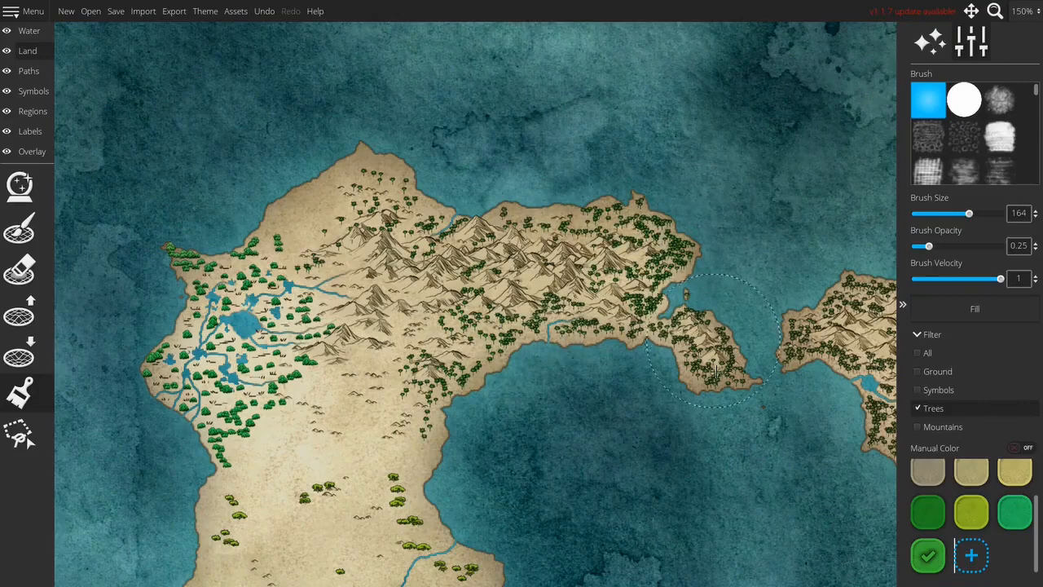
drag(681, 263, 568, 296)
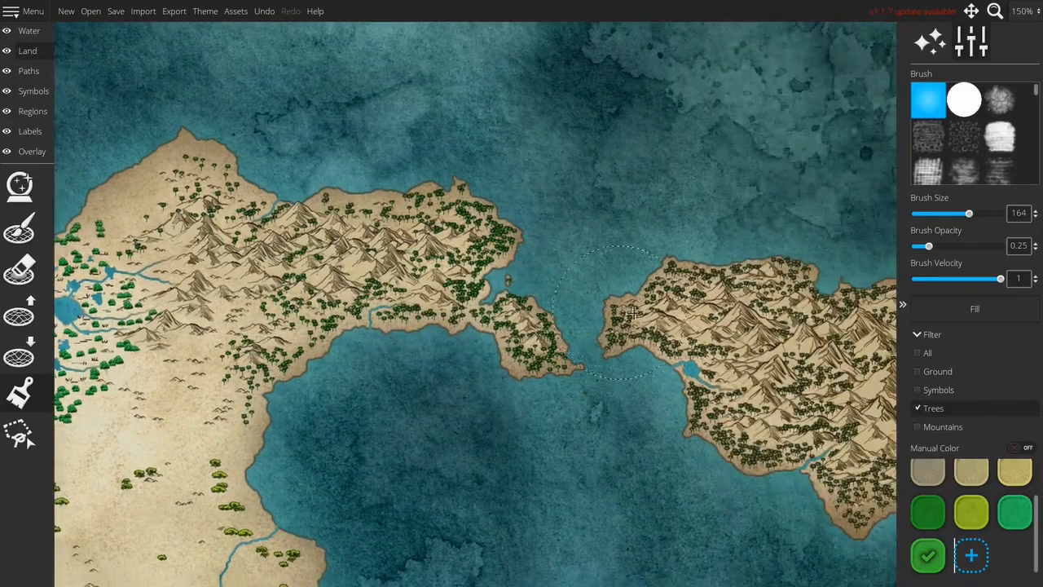
drag(723, 331, 471, 314)
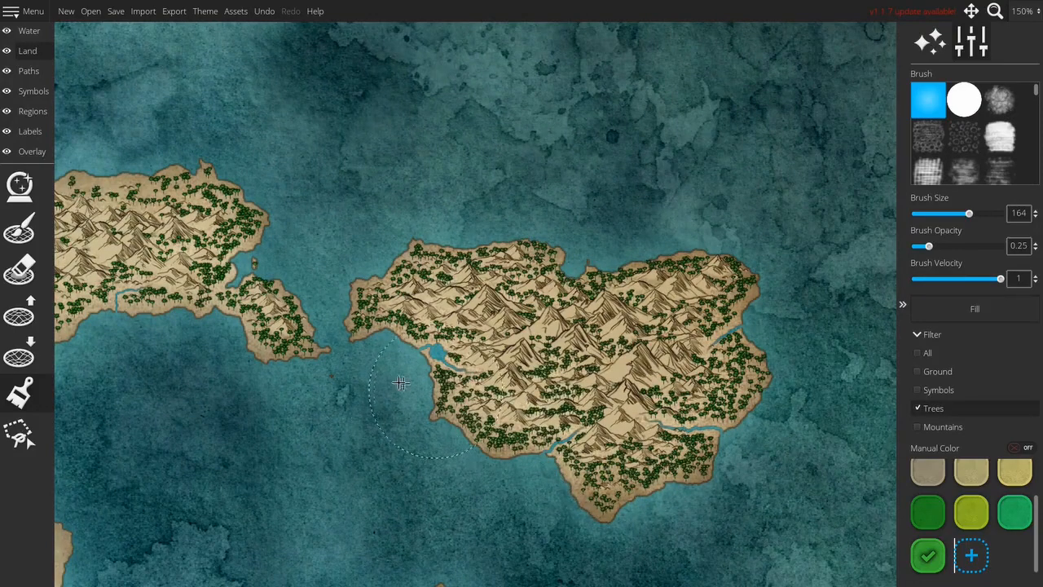
drag(328, 313, 348, 127)
Add ochre aa9639 as a custom colour and fill only the map's mountains with it
scroll(621, 297, down, 8)
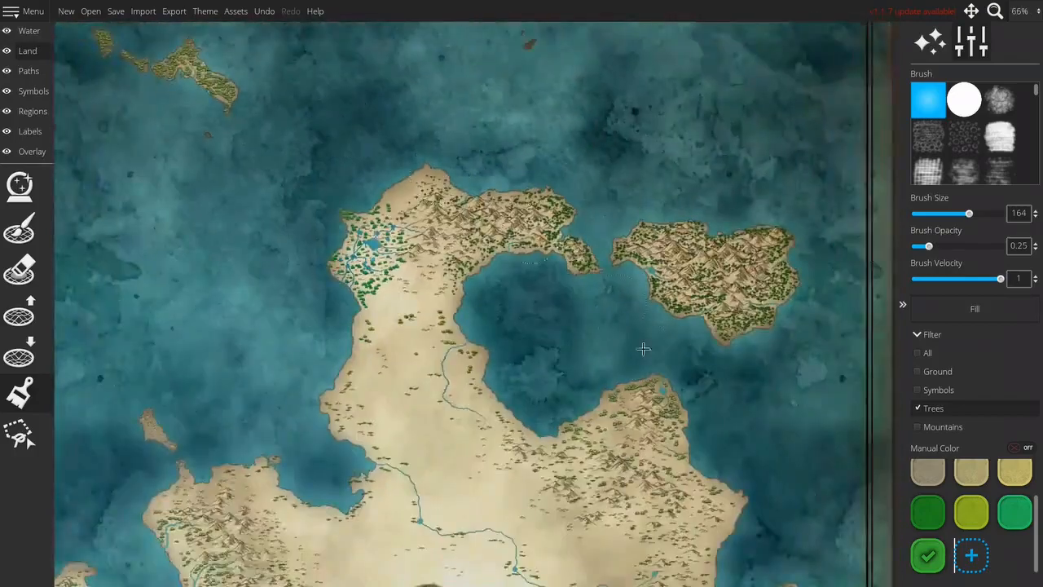
drag(659, 392, 652, 205)
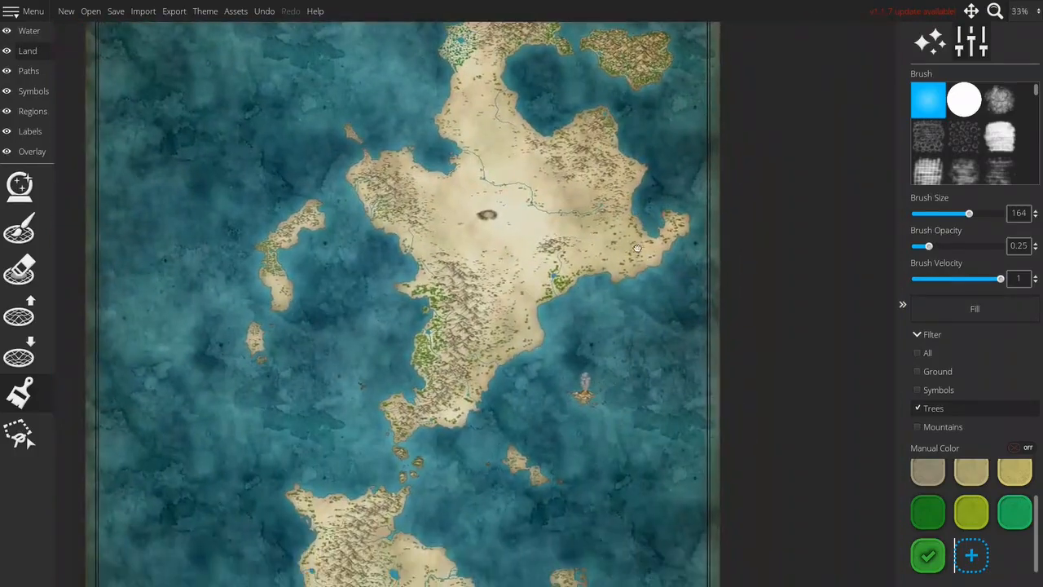
drag(661, 284, 690, 343)
click(971, 556)
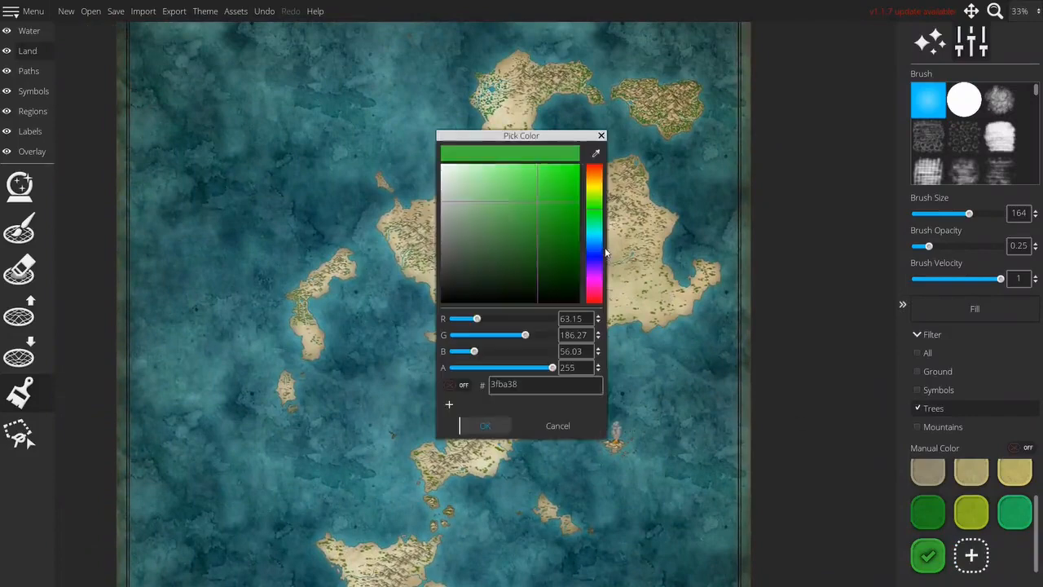
click(592, 188)
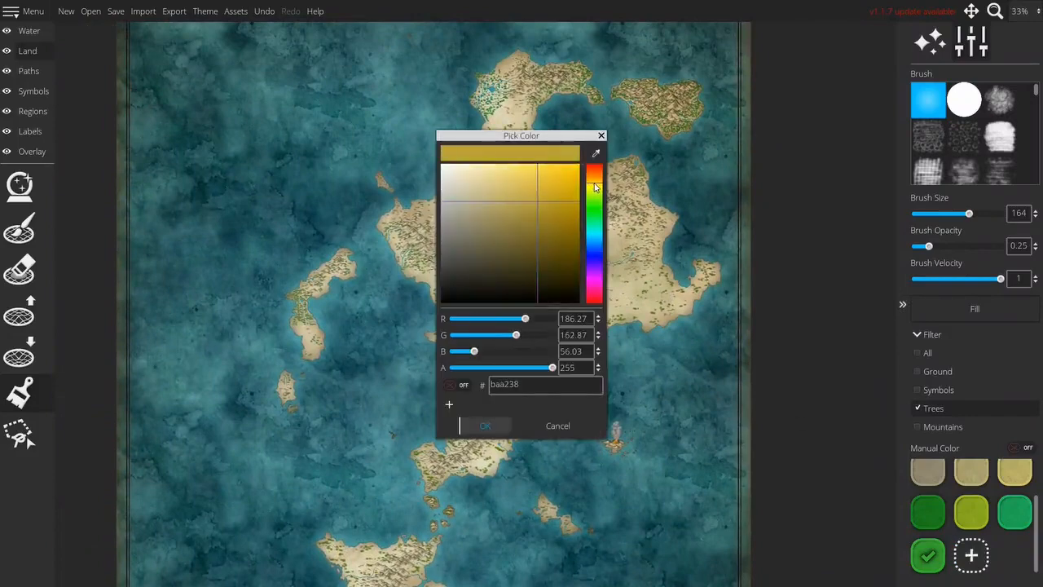
drag(532, 203, 533, 214)
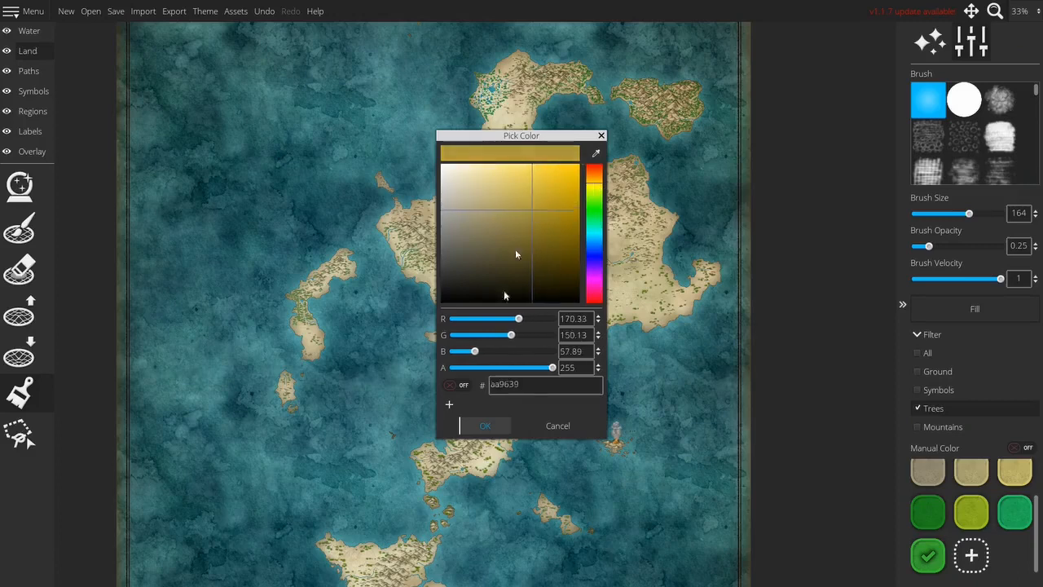
click(479, 425)
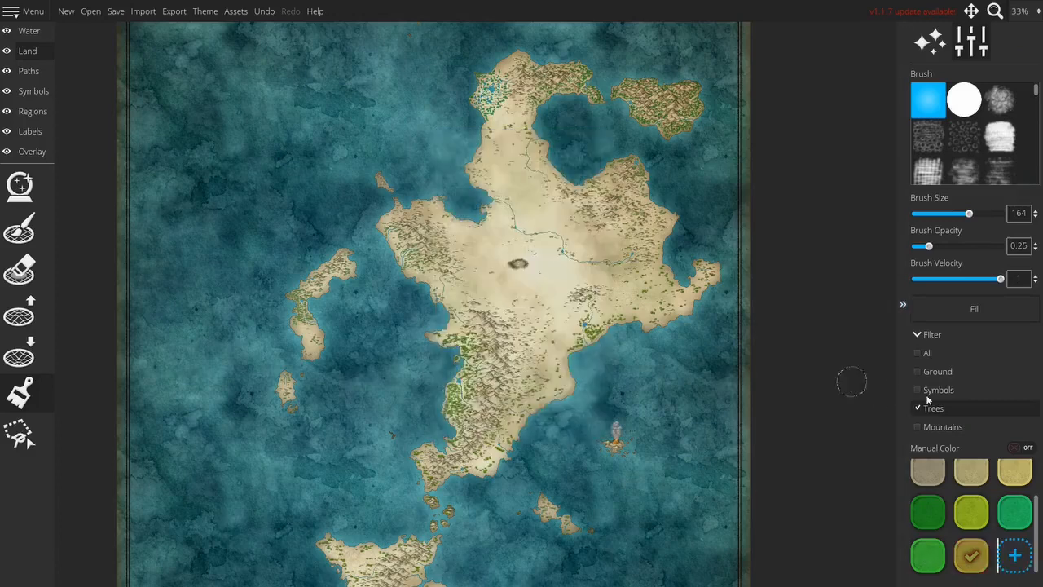
click(941, 426)
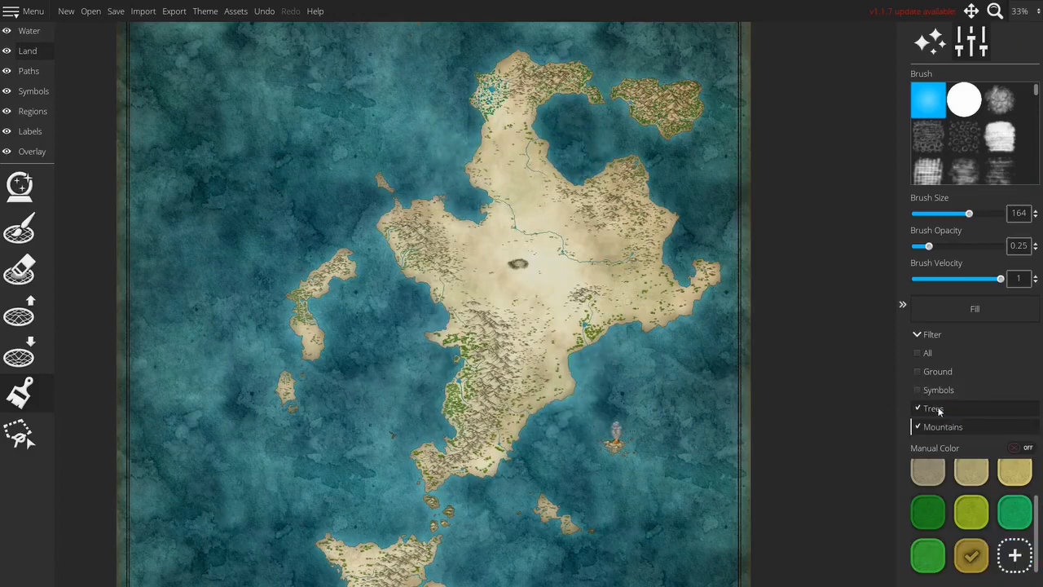
click(975, 310)
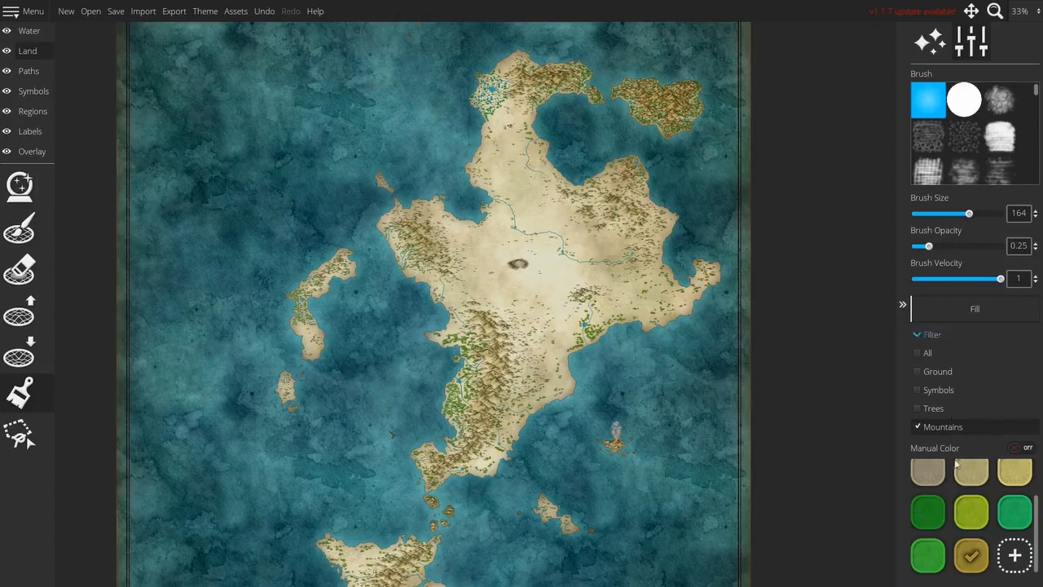
Add grey-brown 98937a as a custom colour and fill the mountains with it
click(1014, 555)
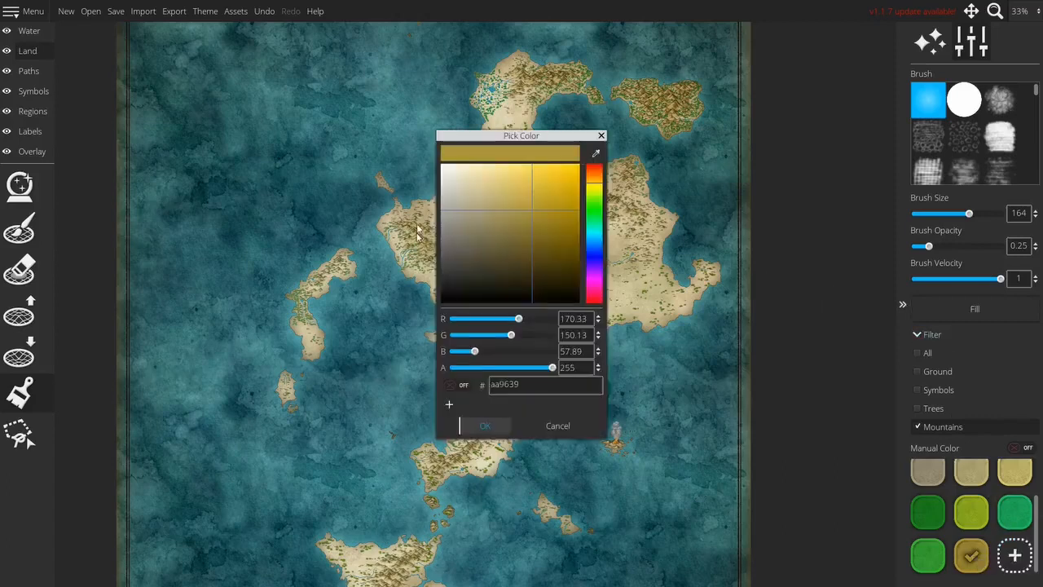
drag(477, 209, 480, 220)
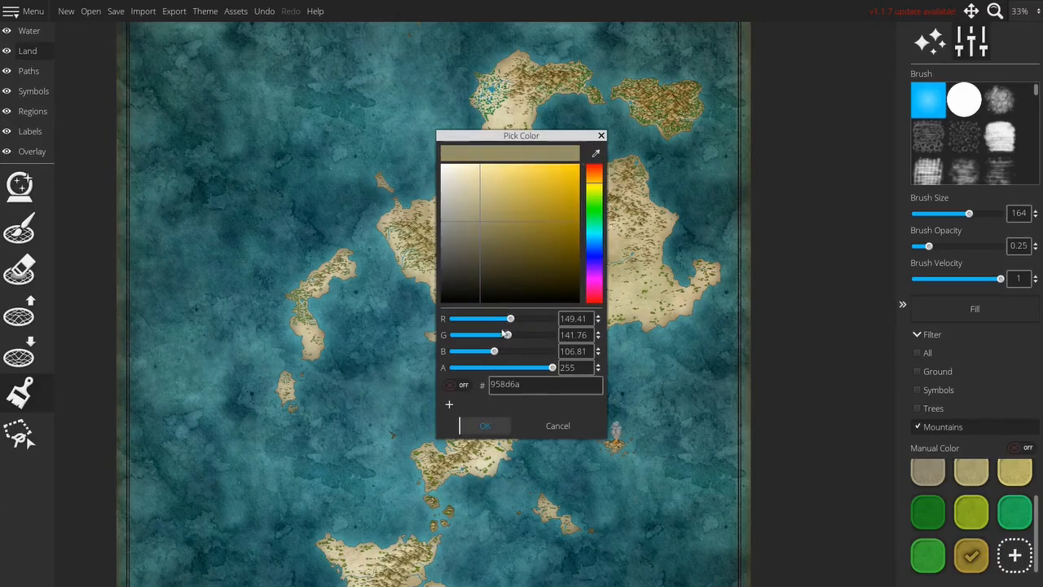
click(467, 221)
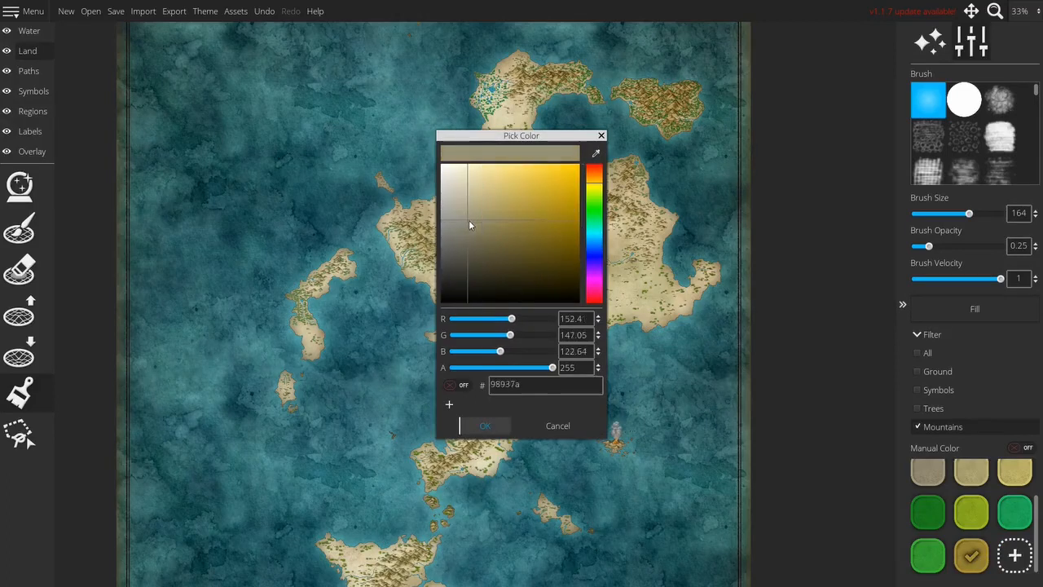
click(479, 425)
drag(564, 240, 540, 219)
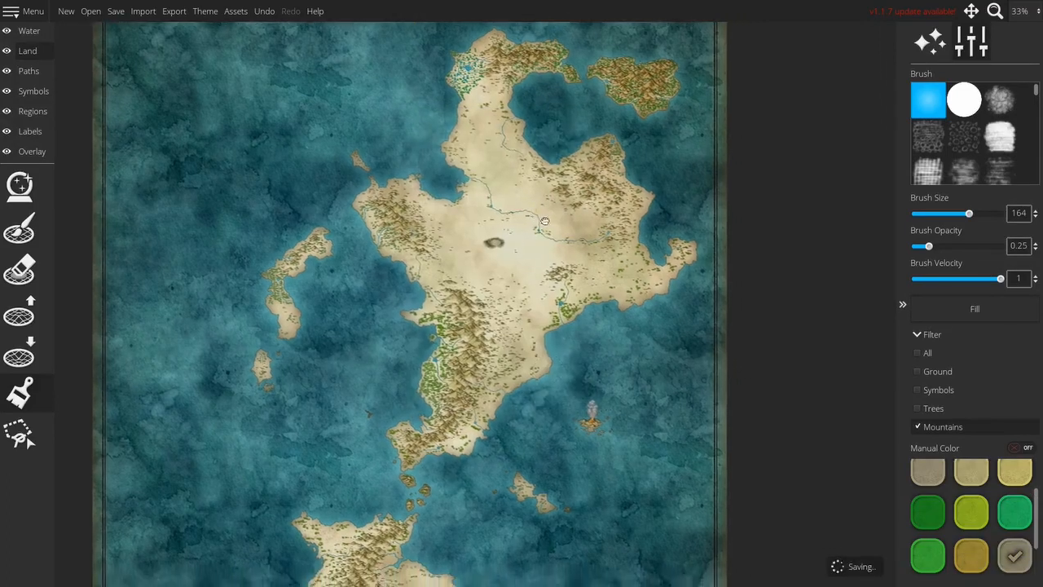
click(970, 307)
Add white ffffff as a custom colour and paint the southern continent's southwestern and south-coast mountains with it at opacity 0.17
scroll(621, 268, down, 2)
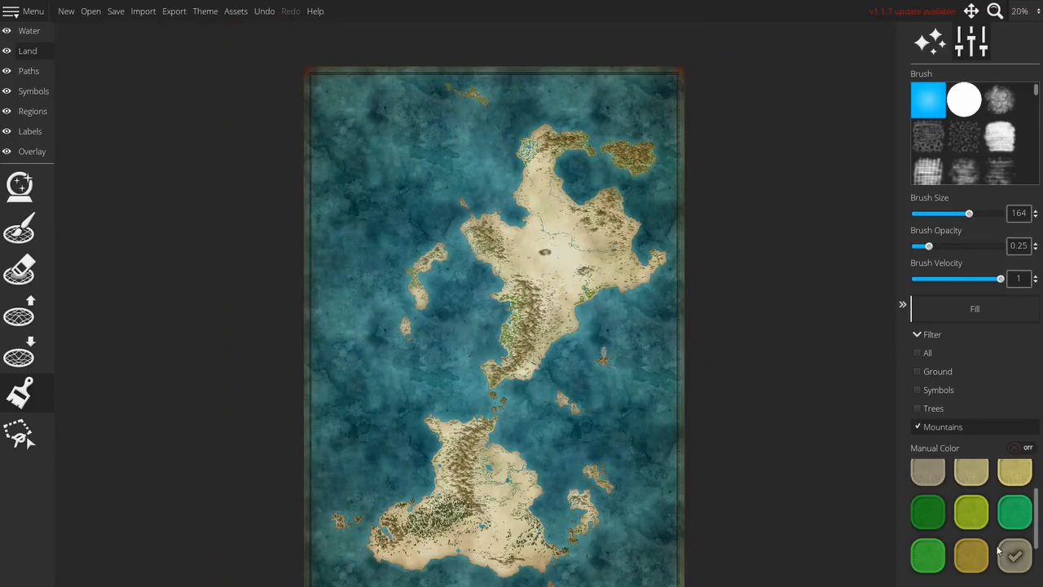
scroll(1000, 552, down, 1)
click(927, 555)
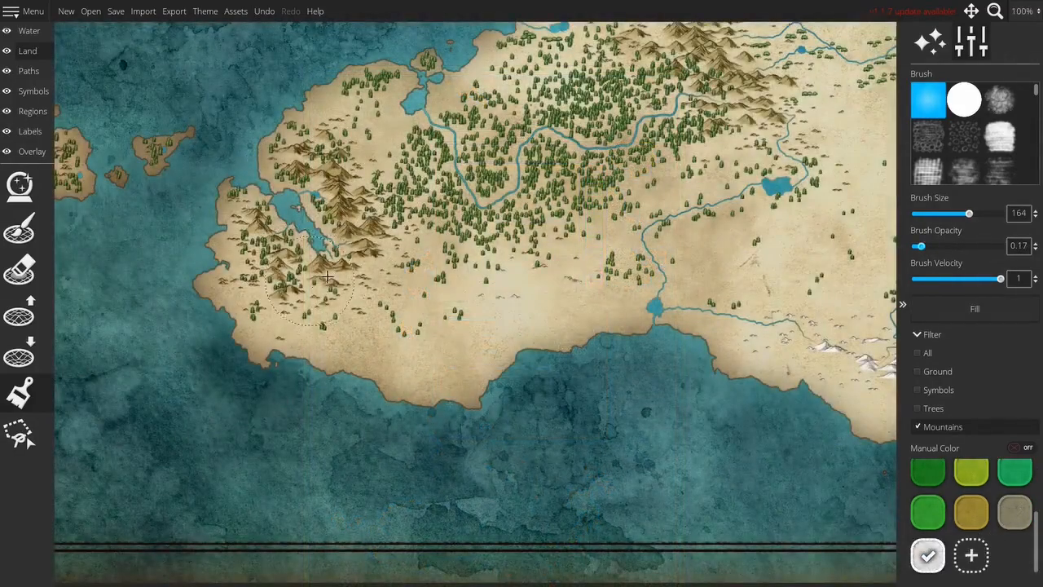
mouse_move(327, 278)
mouse_down()
mouse_move(343, 237)
mouse_move(258, 317)
mouse_up()
mouse_move(347, 317)
mouse_down()
mouse_move(364, 257)
mouse_move(336, 200)
mouse_move(353, 193)
mouse_move(332, 169)
mouse_move(385, 225)
mouse_move(403, 292)
mouse_up()
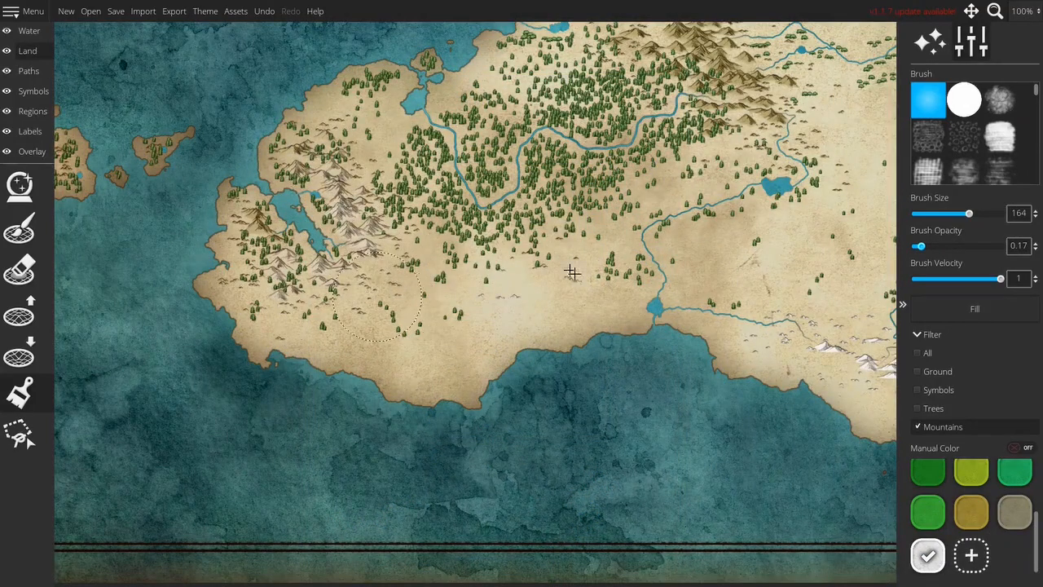
drag(299, 301, 623, 384)
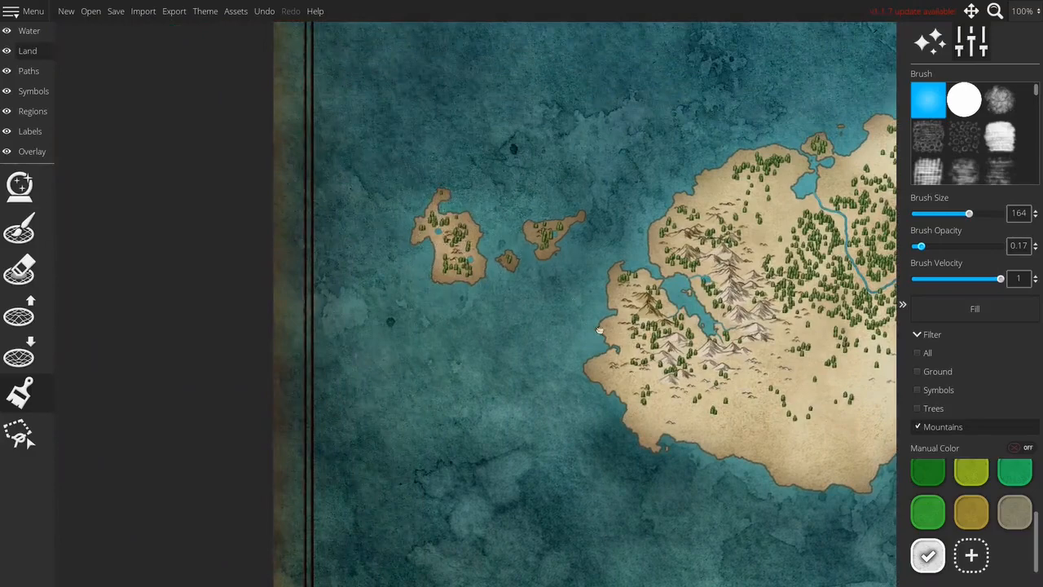
drag(600, 330, 172, 270)
drag(847, 237, 432, 265)
drag(400, 300, 974, 388)
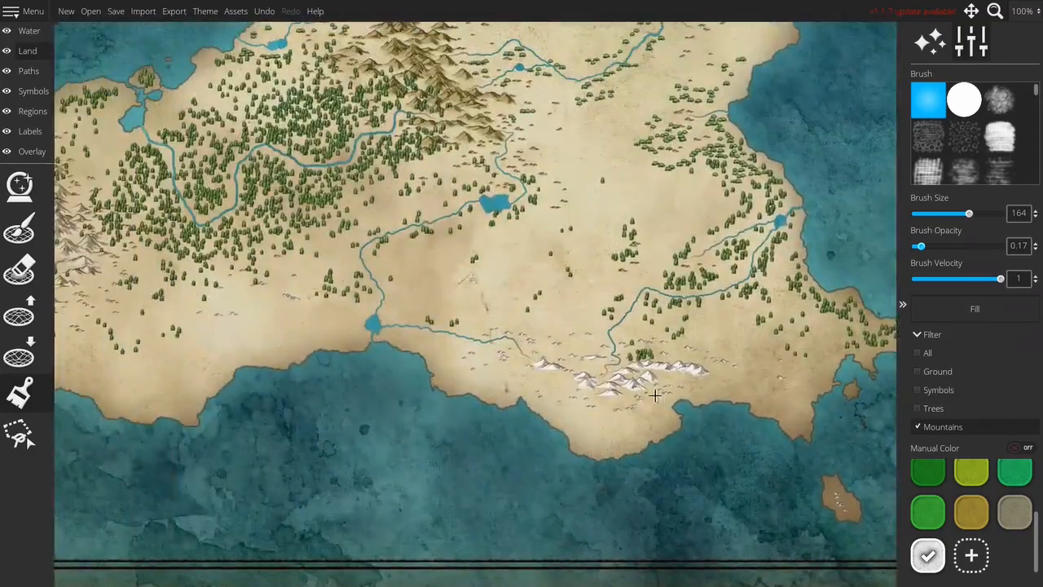
drag(622, 391, 641, 387)
Restrict painting to the ground and whiten the southern continent's southern coast at brush size 256
click(937, 372)
click(937, 427)
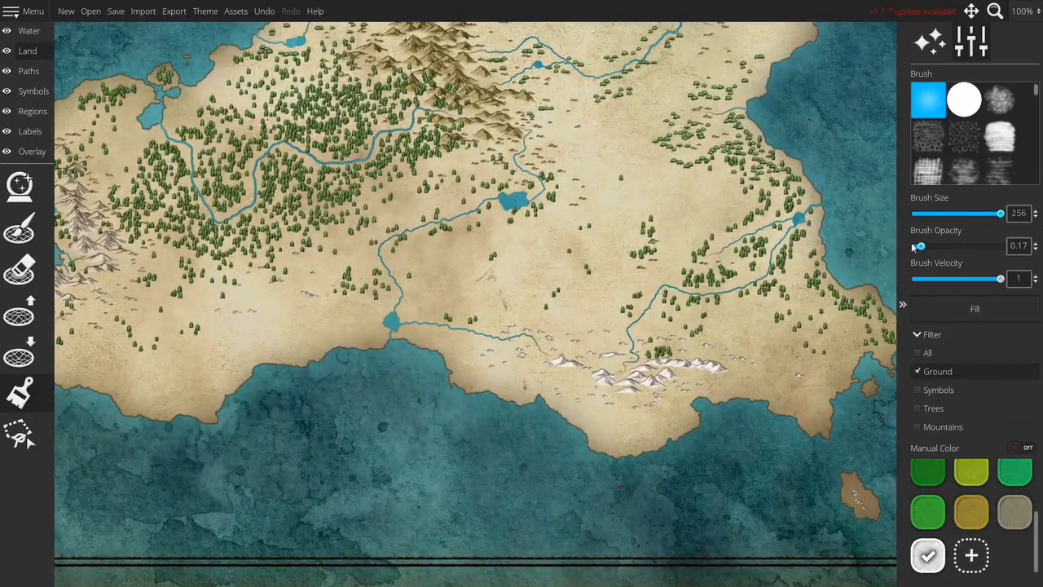
mouse_move(769, 396)
mouse_down()
mouse_move(710, 335)
mouse_move(658, 259)
mouse_up()
click(765, 353)
click(717, 313)
mouse_move(743, 337)
mouse_down()
mouse_move(677, 263)
mouse_move(595, 244)
mouse_move(562, 200)
mouse_move(762, 227)
mouse_move(617, 276)
mouse_move(497, 244)
mouse_move(408, 247)
mouse_move(332, 209)
mouse_move(454, 216)
mouse_move(783, 273)
mouse_up()
mouse_move(644, 265)
mouse_down()
mouse_move(550, 253)
mouse_move(519, 282)
mouse_move(451, 239)
mouse_move(478, 257)
mouse_move(441, 289)
mouse_move(459, 297)
mouse_move(204, 269)
mouse_move(298, 273)
mouse_up()
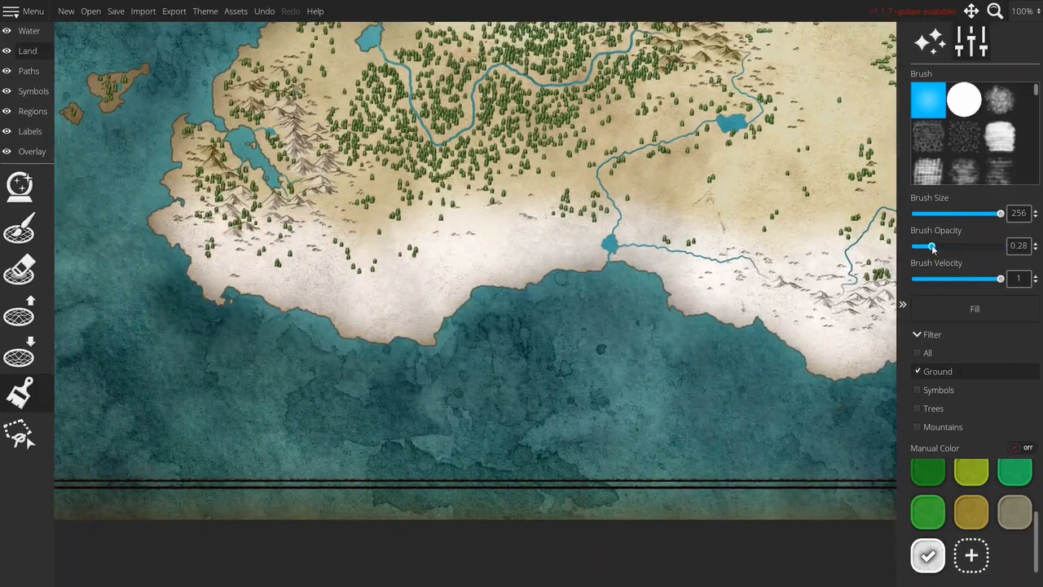
Strengthen the white ground along the south coast towards the southeastern cape at brush opacity 0.28
mouse_move(375, 246)
mouse_down()
mouse_move(362, 211)
mouse_move(274, 213)
mouse_move(226, 234)
mouse_move(258, 211)
mouse_move(322, 207)
mouse_move(377, 184)
mouse_move(531, 194)
mouse_move(549, 207)
mouse_move(627, 201)
mouse_move(686, 164)
mouse_move(800, 221)
mouse_move(815, 202)
mouse_up()
drag(664, 309, 335, 401)
mouse_move(470, 296)
mouse_down()
mouse_move(679, 339)
mouse_move(681, 306)
mouse_move(739, 291)
mouse_up()
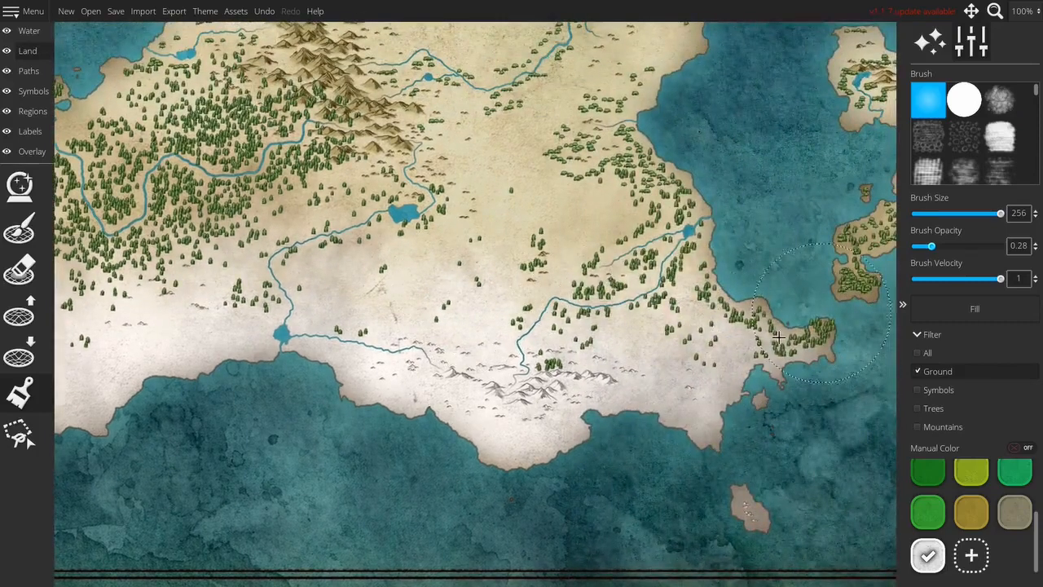
Soften the snow's northern edge from the southeastern rivers to the southwestern forest at brush opacity 0.15
drag(821, 318, 642, 375)
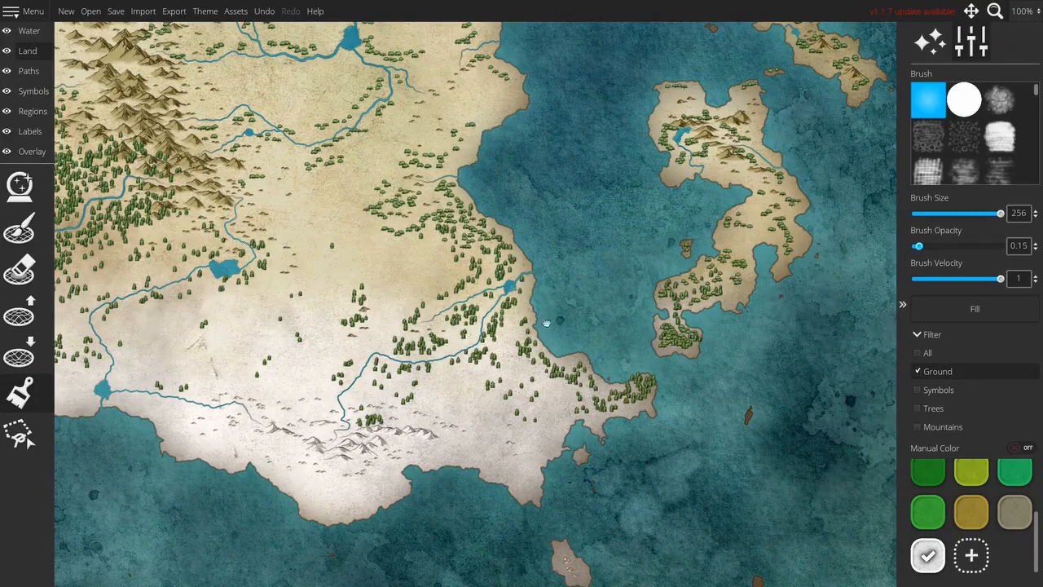
drag(546, 323, 693, 318)
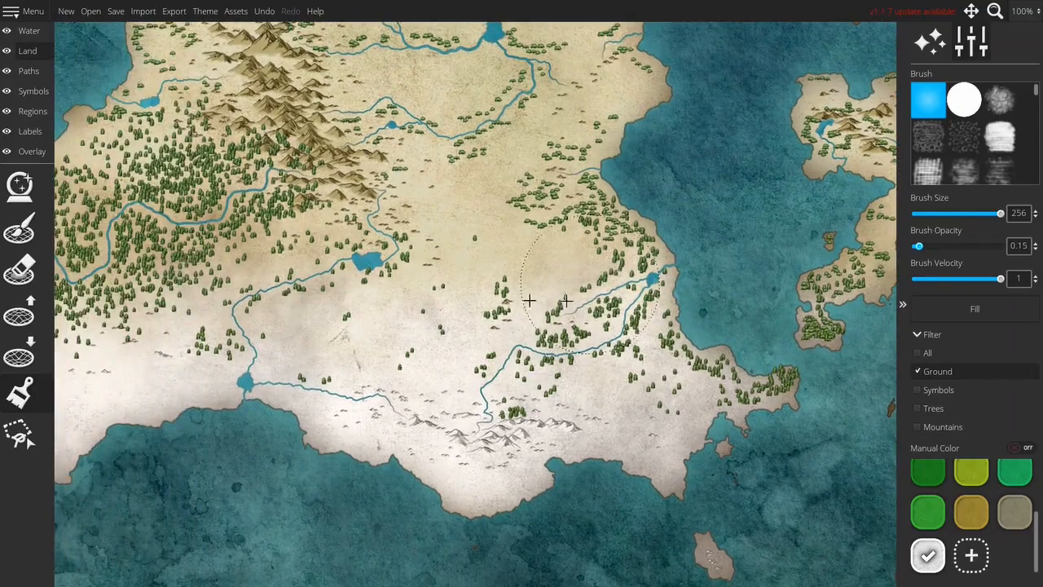
mouse_move(304, 294)
mouse_down()
mouse_move(487, 316)
mouse_move(637, 361)
mouse_up()
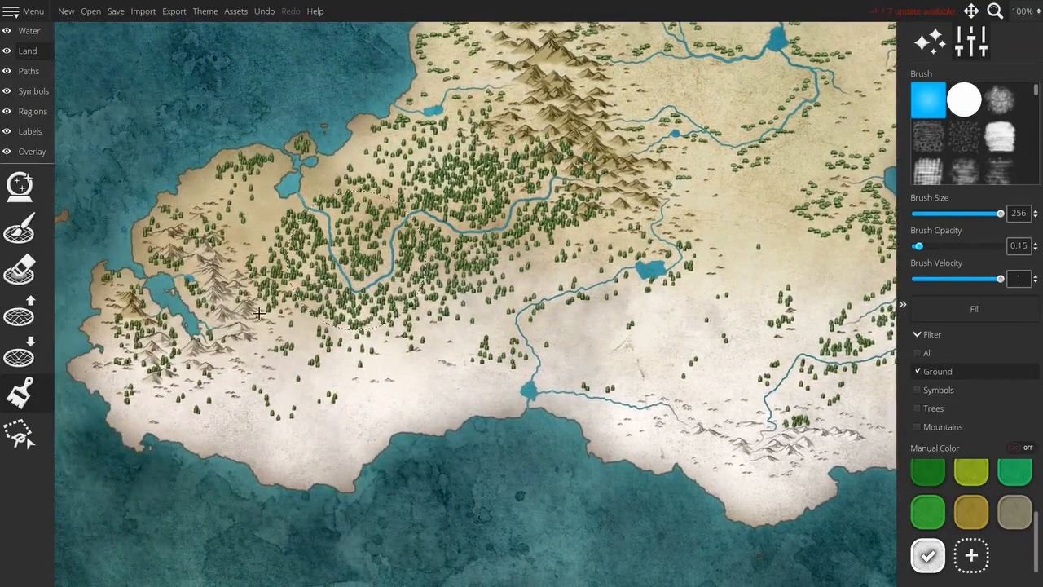
drag(132, 289, 375, 334)
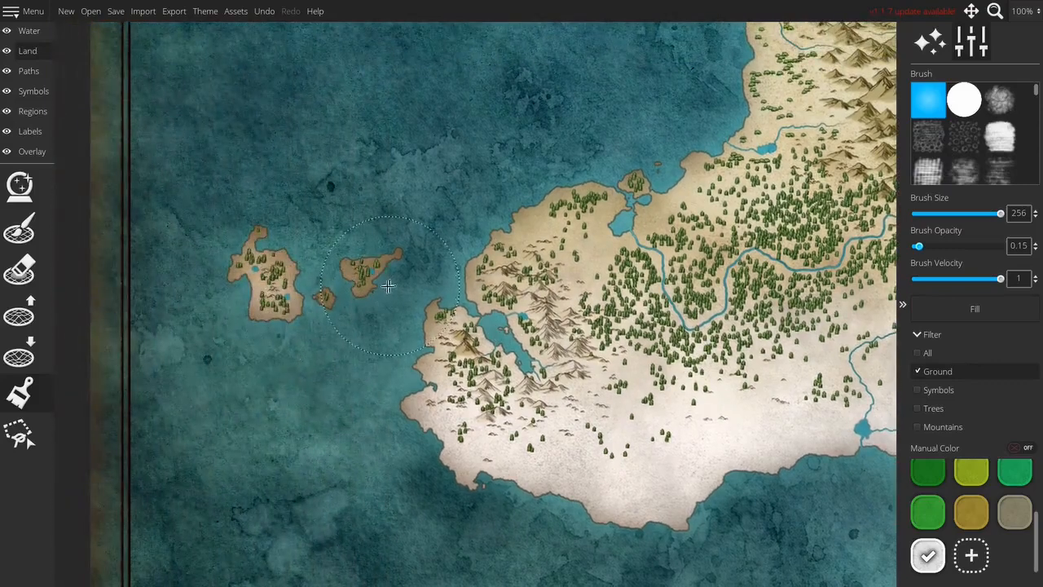
Switch the paint filter from ground to mountains and tint the mountains beside the southwestern lake white
click(1004, 431)
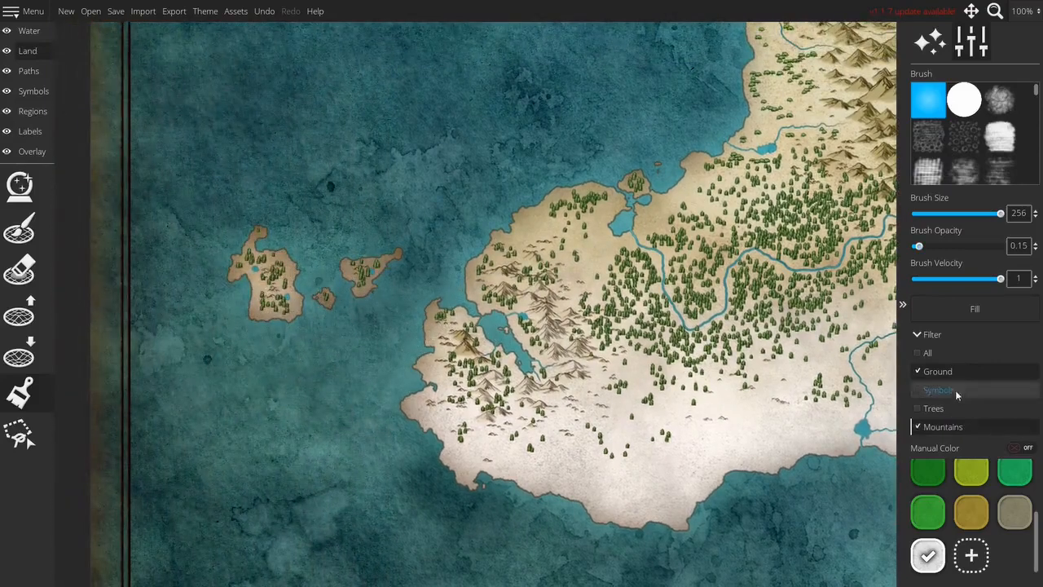
mouse_move(505, 372)
mouse_down()
mouse_move(461, 379)
mouse_move(474, 393)
mouse_up()
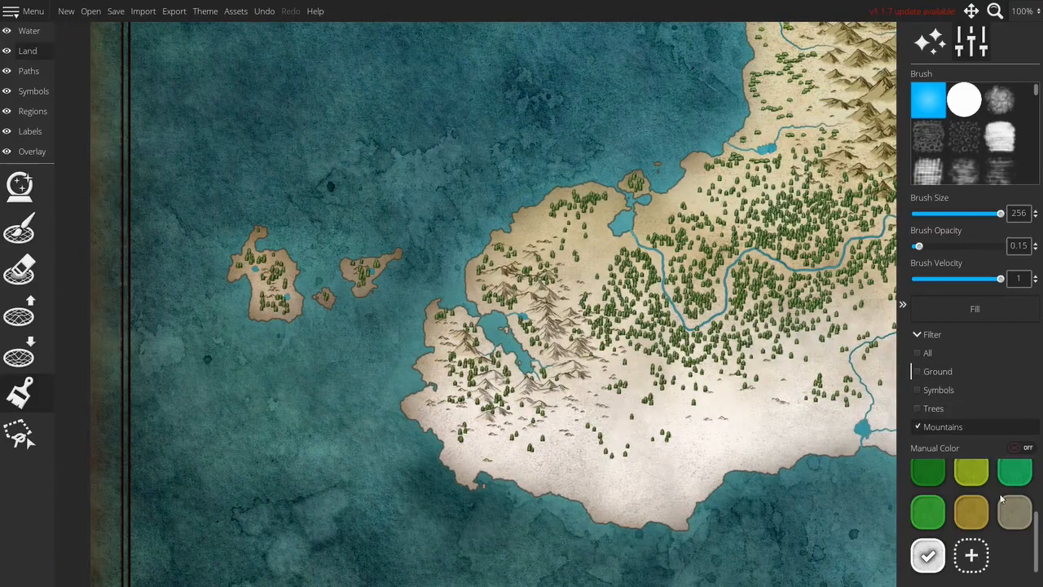
scroll(1001, 501, up, 3)
scroll(990, 505, down, 3)
drag(849, 443, 489, 322)
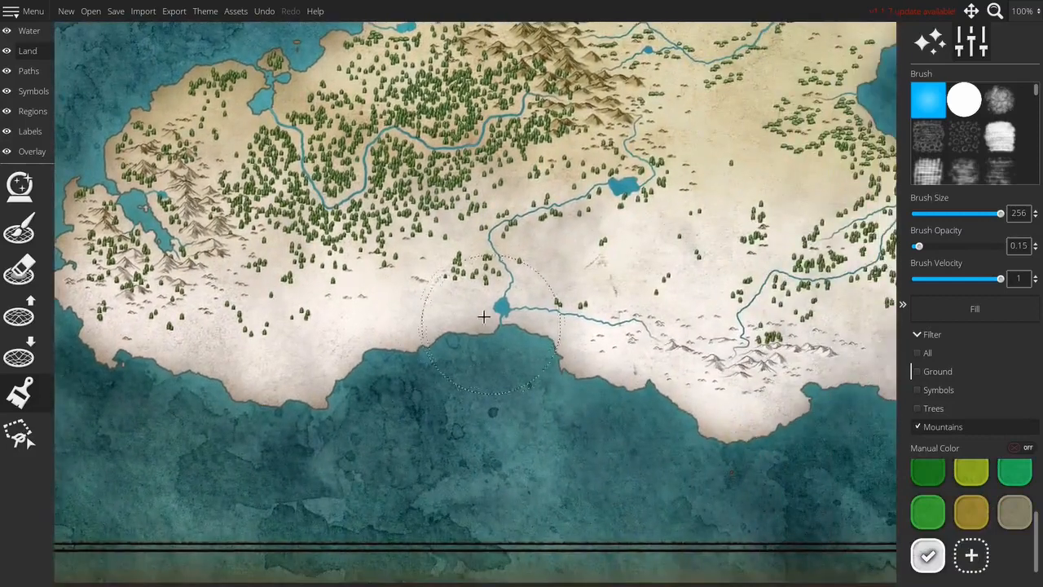
Add muted green 698c55 as a custom colour, reduce the brush opacity to 0.1 and exclude mountains from the paint filter
click(970, 554)
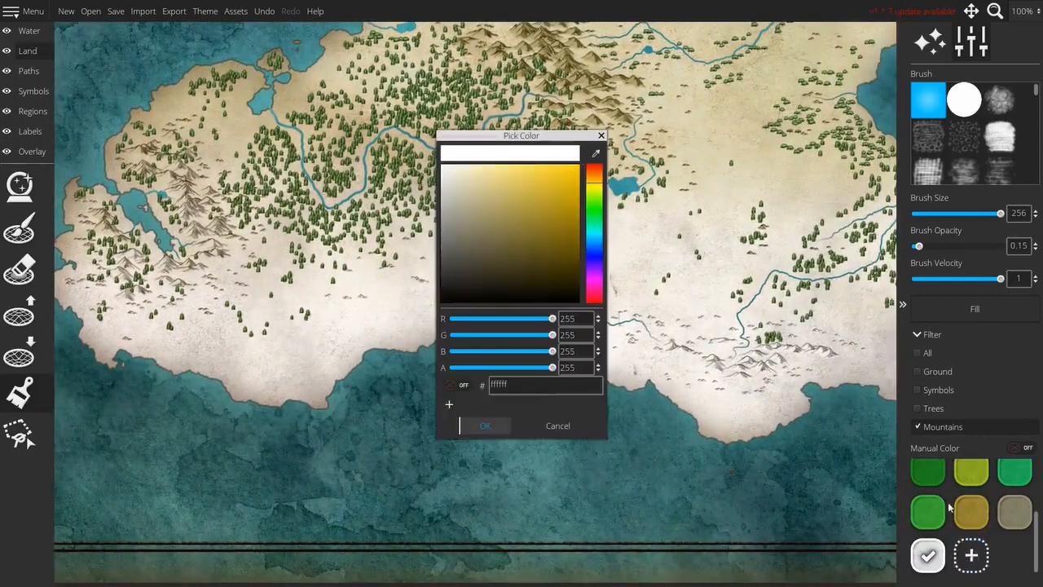
click(590, 207)
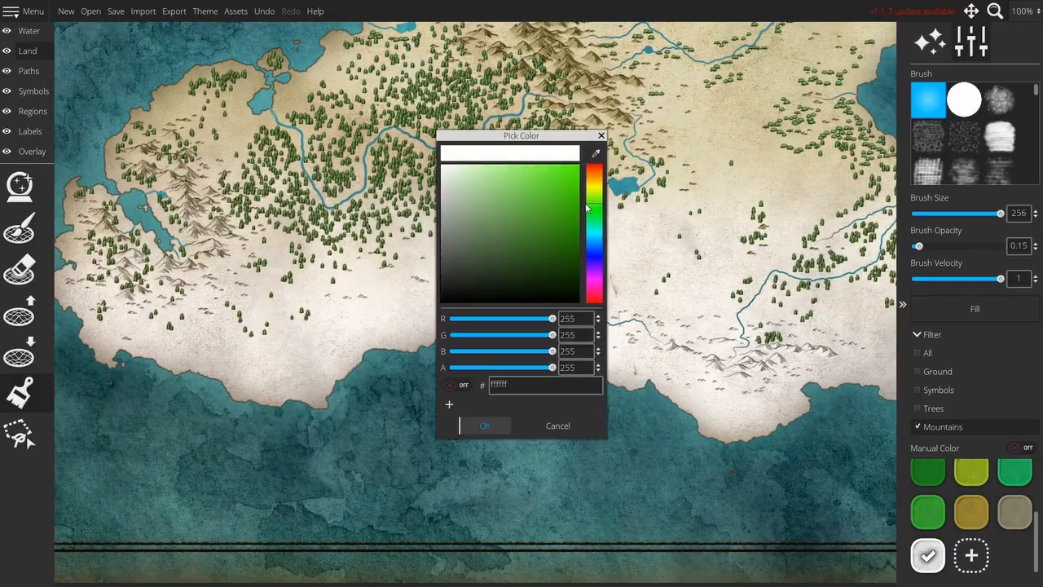
click(482, 198)
drag(482, 197, 496, 231)
click(593, 202)
click(494, 227)
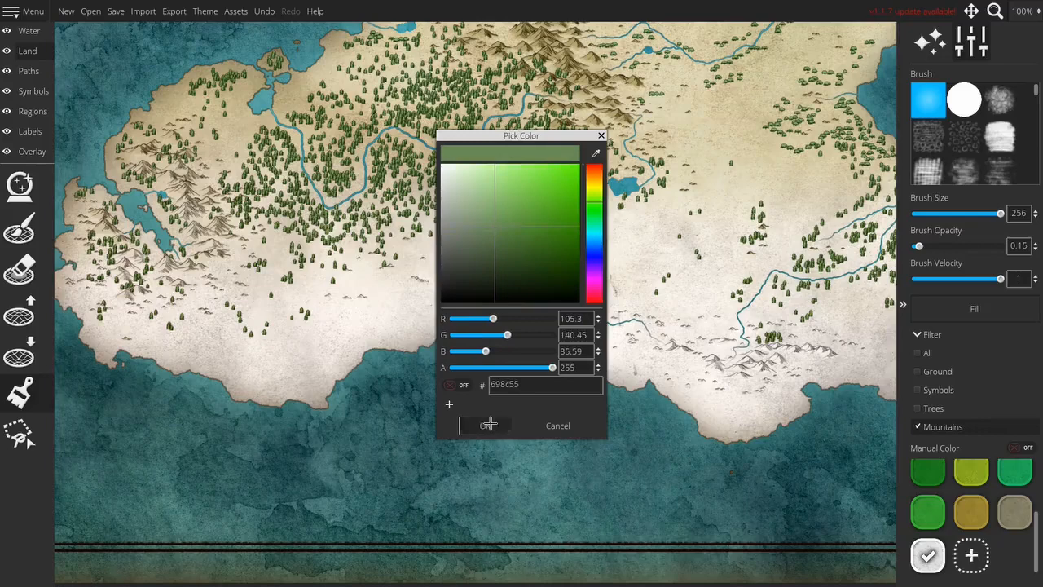
click(488, 424)
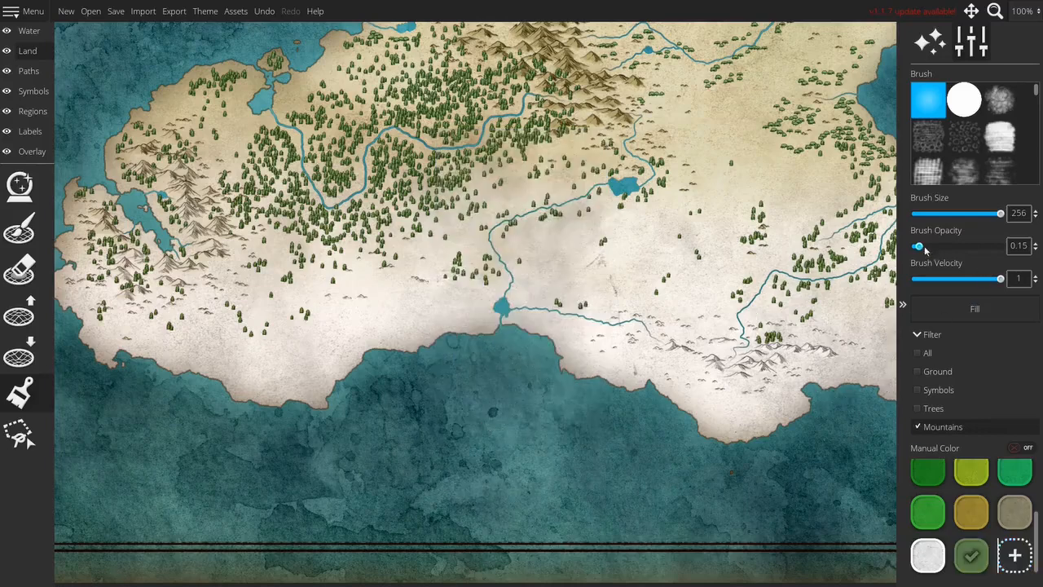
drag(761, 269, 531, 283)
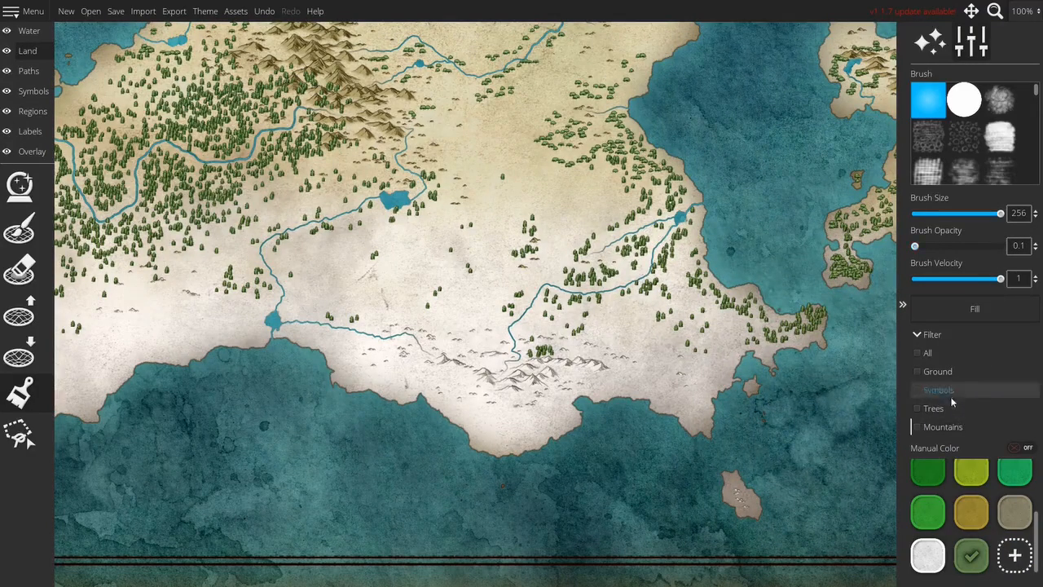
Restrict the paint filter to ground and blend muted green into the land north of the snow, from the southeastern cape to the southwest
click(945, 373)
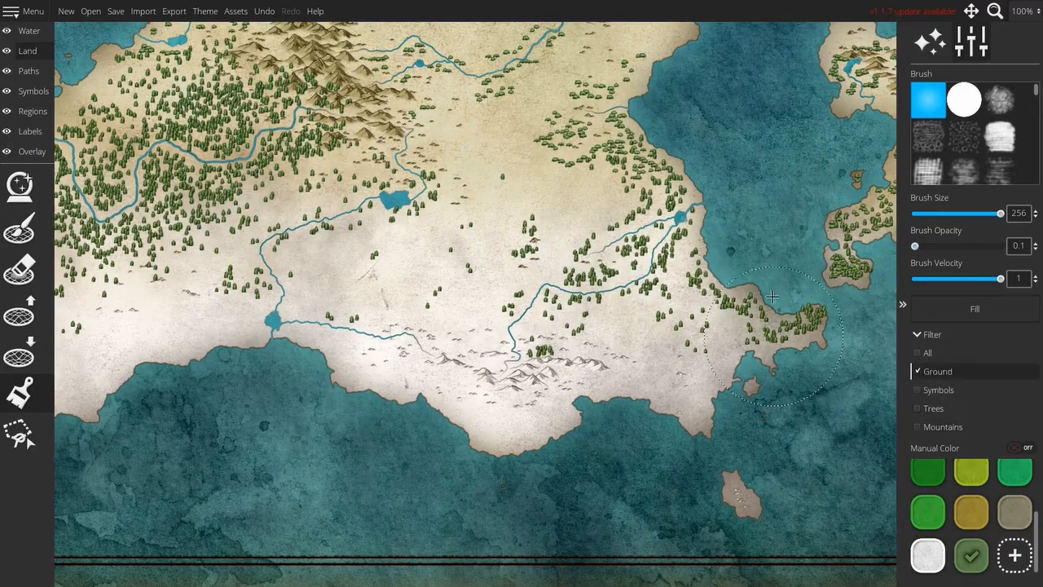
mouse_move(659, 287)
mouse_down()
mouse_move(522, 277)
mouse_move(560, 212)
mouse_move(679, 188)
mouse_move(697, 361)
mouse_move(798, 322)
mouse_move(543, 316)
mouse_up()
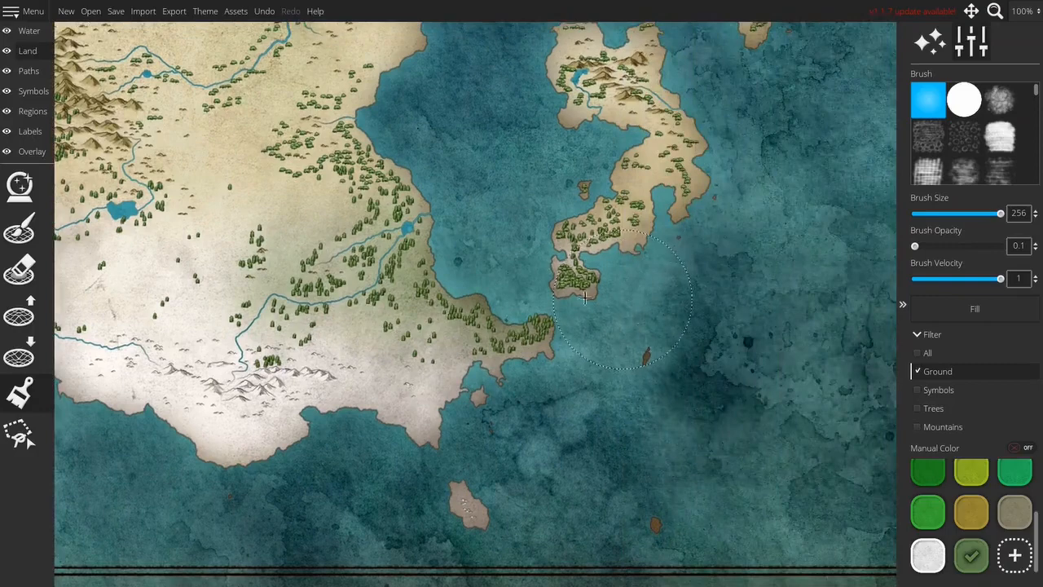
drag(338, 270, 555, 204)
mouse_move(563, 247)
mouse_down()
mouse_move(495, 229)
mouse_move(436, 270)
mouse_move(429, 149)
mouse_up()
drag(338, 166, 648, 242)
mouse_move(630, 201)
mouse_down()
mouse_move(675, 201)
mouse_move(631, 243)
mouse_move(583, 195)
mouse_move(563, 228)
mouse_move(667, 304)
mouse_move(675, 271)
mouse_move(727, 253)
mouse_move(713, 190)
mouse_move(564, 235)
mouse_move(507, 281)
mouse_move(493, 231)
mouse_move(494, 270)
mouse_move(593, 198)
mouse_move(582, 193)
mouse_move(526, 231)
mouse_move(469, 226)
mouse_move(432, 255)
mouse_up()
mouse_move(406, 261)
mouse_down()
mouse_move(712, 259)
mouse_move(603, 313)
mouse_move(583, 269)
mouse_move(588, 232)
mouse_move(481, 282)
mouse_move(466, 210)
mouse_move(367, 191)
mouse_up()
mouse_move(393, 210)
mouse_down()
mouse_move(461, 239)
mouse_move(440, 254)
mouse_move(465, 311)
mouse_move(571, 235)
mouse_move(657, 251)
mouse_move(542, 220)
mouse_move(512, 170)
mouse_move(448, 199)
mouse_move(276, 191)
mouse_move(277, 155)
mouse_move(224, 151)
mouse_move(222, 185)
mouse_move(233, 220)
mouse_move(402, 122)
mouse_move(332, 180)
mouse_move(228, 136)
mouse_move(363, 163)
mouse_move(323, 166)
mouse_up()
mouse_move(260, 173)
mouse_down()
mouse_move(325, 169)
mouse_move(239, 180)
mouse_move(268, 209)
mouse_move(370, 161)
mouse_up()
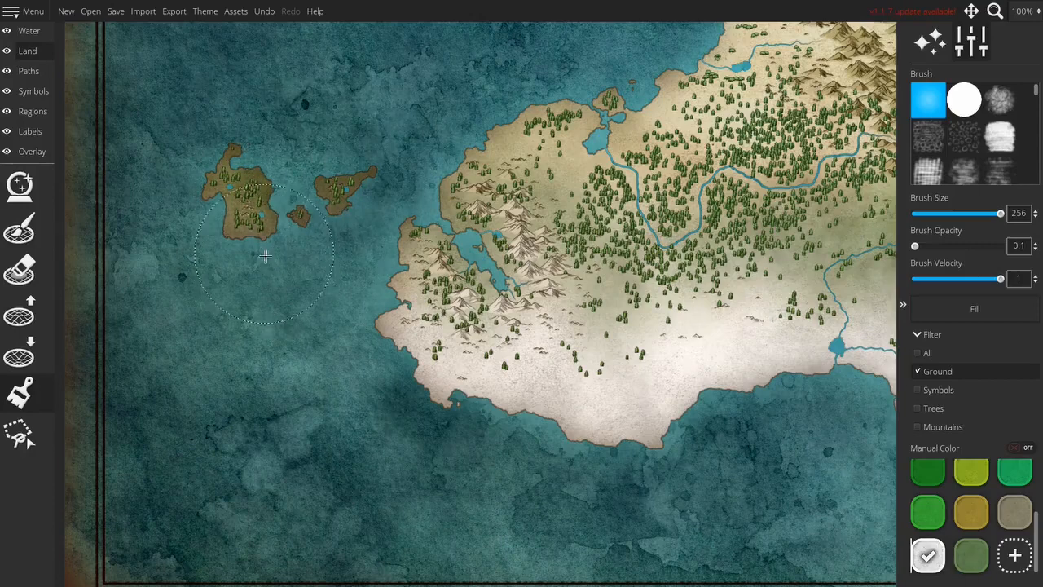
Switch to the grey-beige swatch and the mountains filter, and tint the mountains on the small western islands
scroll(304, 257, up, 3)
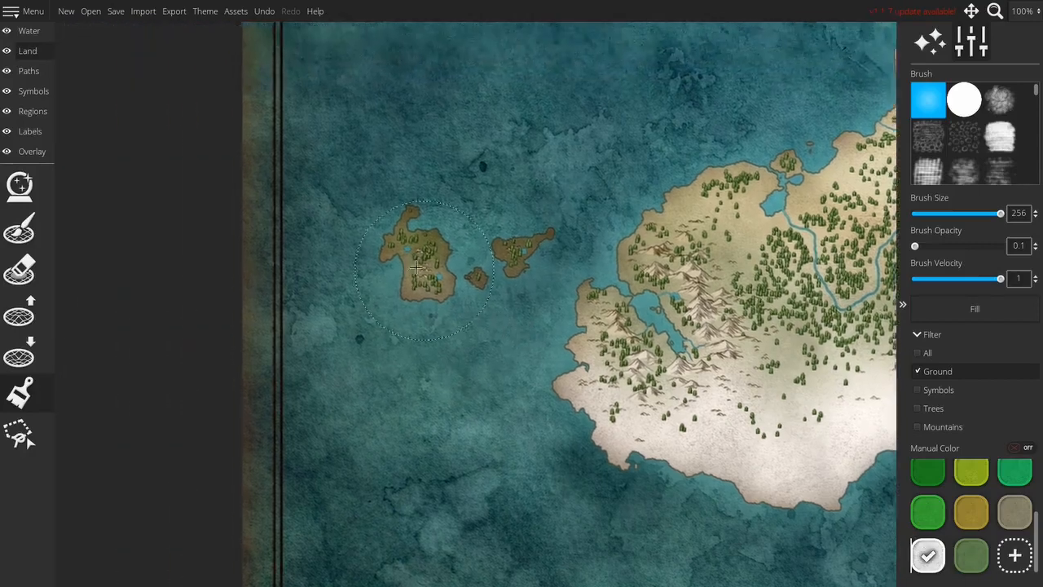
click(1018, 515)
click(941, 427)
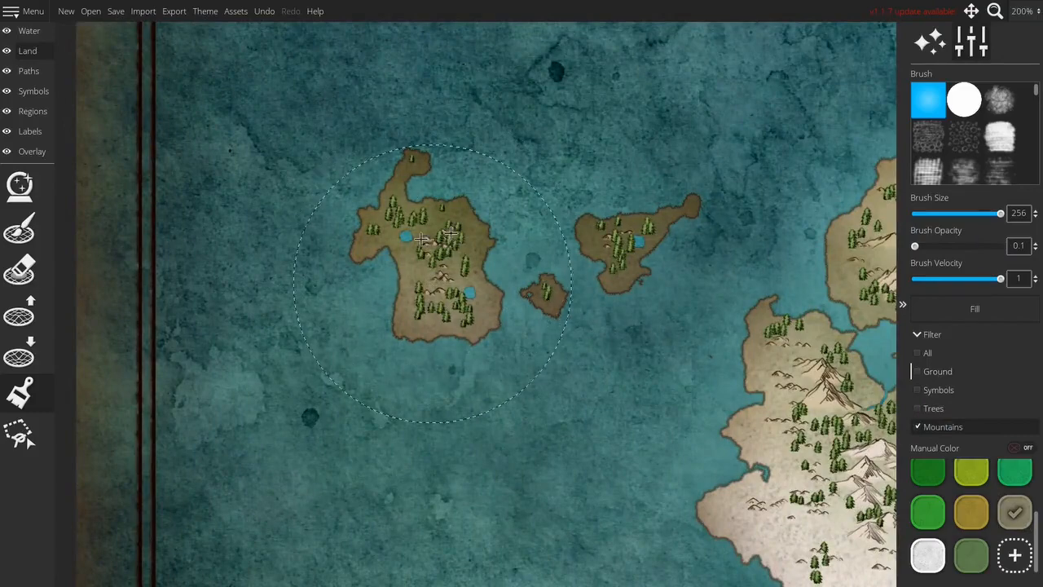
drag(546, 282, 422, 222)
Return to muted green 698c55 with only ground filtered, and tint the plains between the south-central lake and the eastern forest
scroll(422, 222, down, 5)
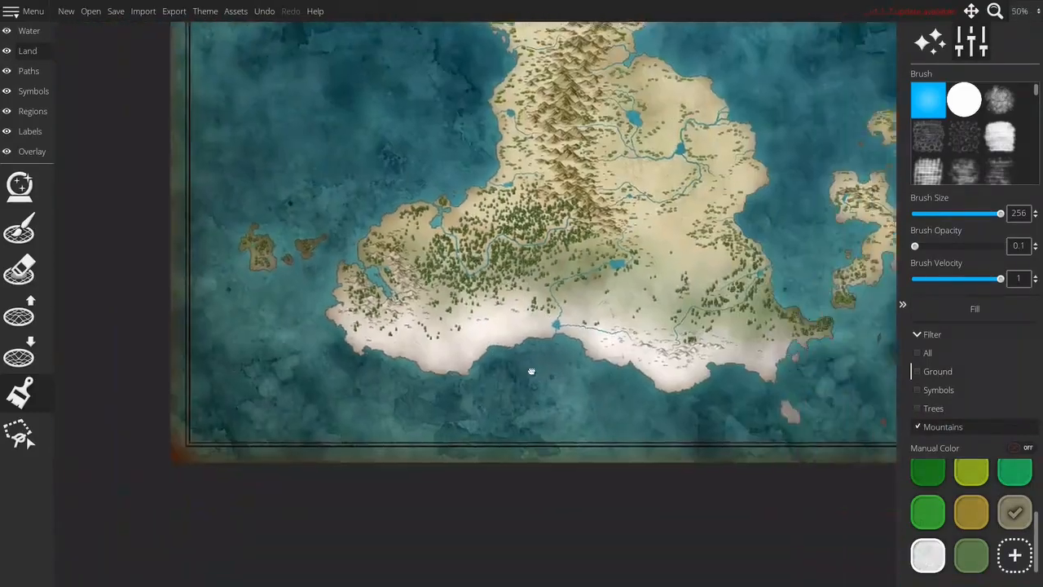
click(971, 555)
click(941, 372)
click(931, 423)
scroll(817, 318, up, 1)
mouse_move(704, 238)
mouse_down()
mouse_move(638, 260)
mouse_move(625, 236)
mouse_move(595, 222)
mouse_move(577, 248)
mouse_move(550, 258)
mouse_move(586, 230)
mouse_move(647, 249)
mouse_move(601, 233)
mouse_move(557, 197)
mouse_up()
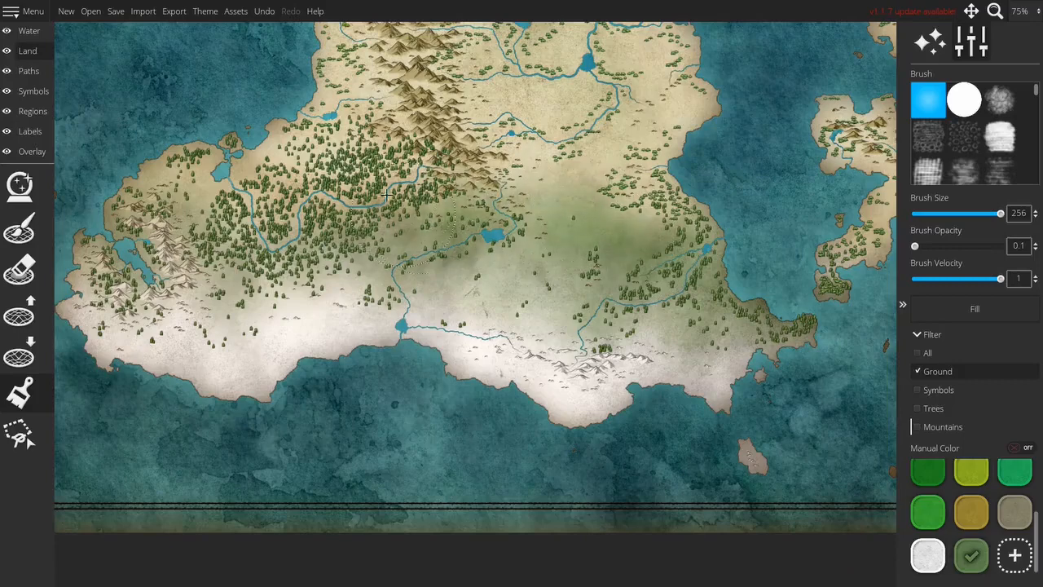
Paint the ground of the large southwestern forest muted green, from the western lake to the southern end of the mountain range
key(Left)
key(Up)
mouse_move(388, 213)
mouse_down()
mouse_move(359, 224)
mouse_move(411, 220)
mouse_move(455, 265)
mouse_up()
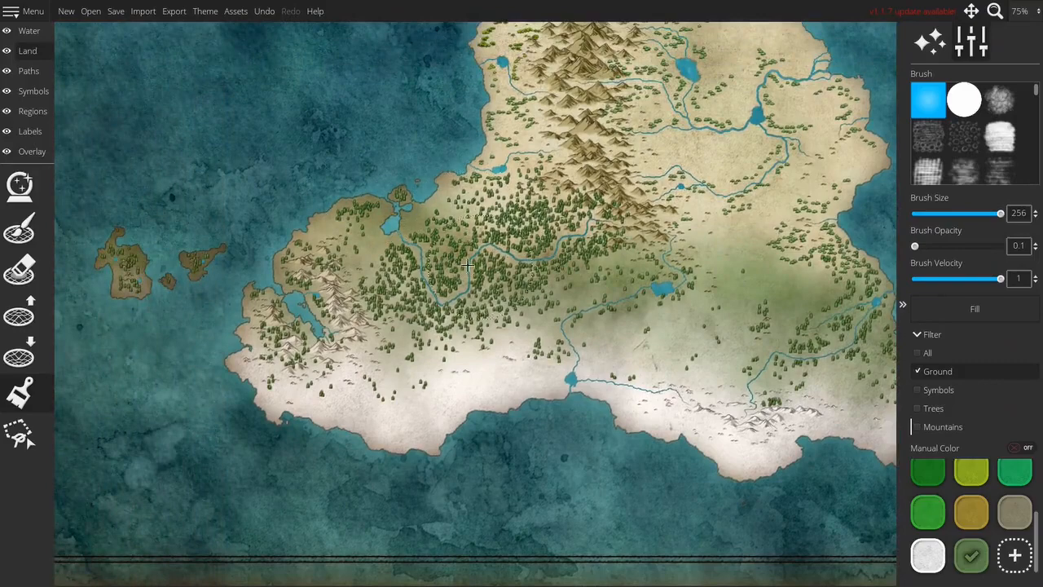
drag(497, 225, 581, 219)
mouse_move(425, 289)
mouse_down()
mouse_move(500, 297)
mouse_move(654, 280)
mouse_up()
drag(576, 215, 432, 174)
drag(477, 209, 418, 220)
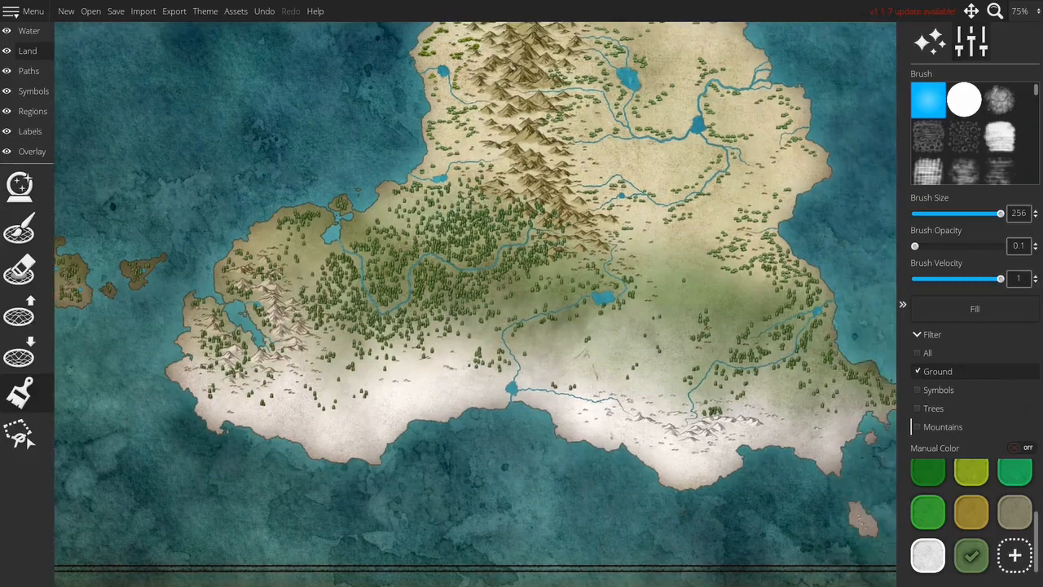
Add dark green 4d7a28 as a custom colour and paint the ground between the west coast and the central mountains
click(1015, 556)
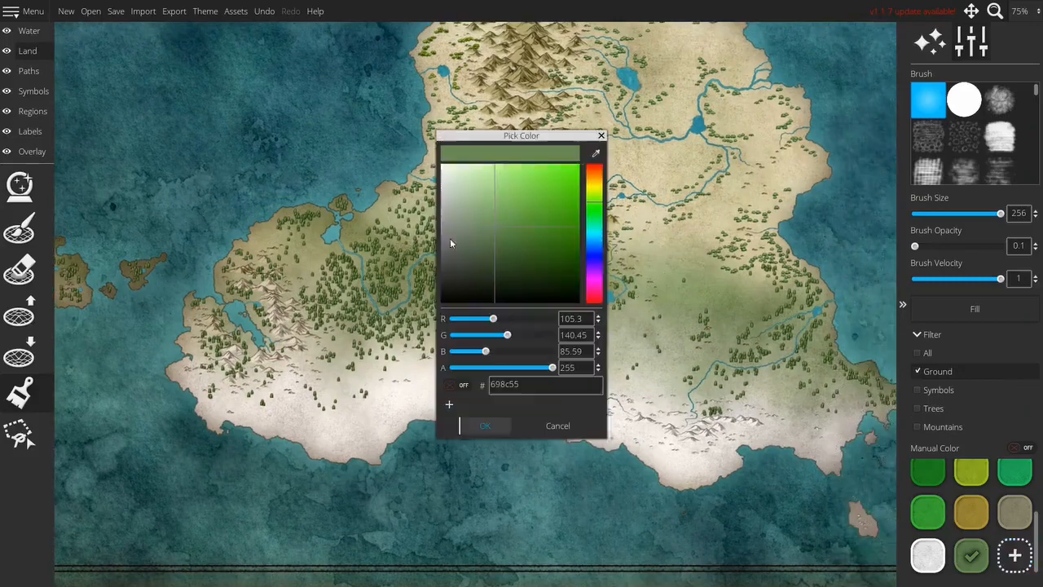
drag(530, 218, 533, 236)
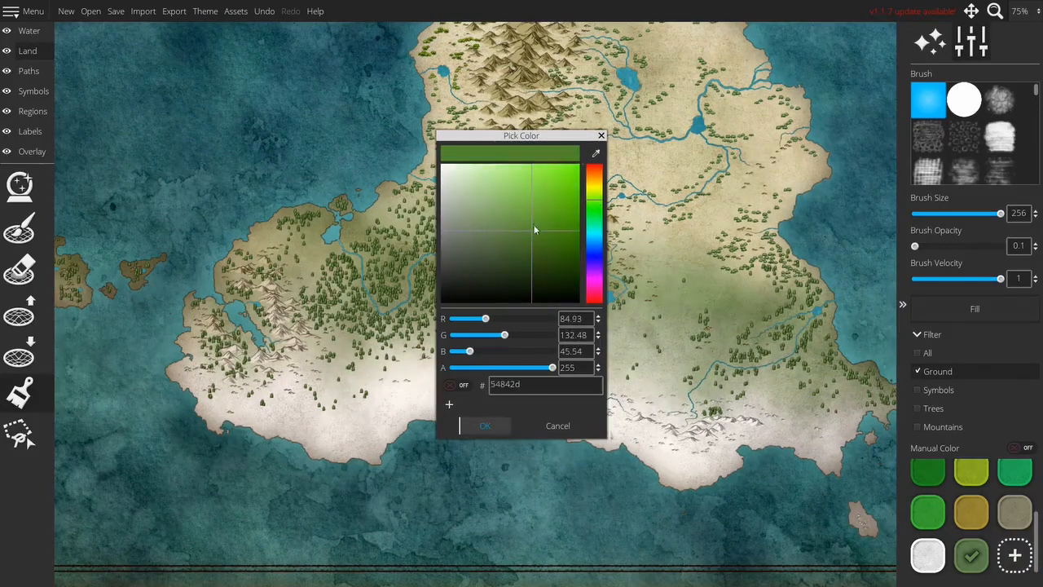
drag(535, 238, 534, 238)
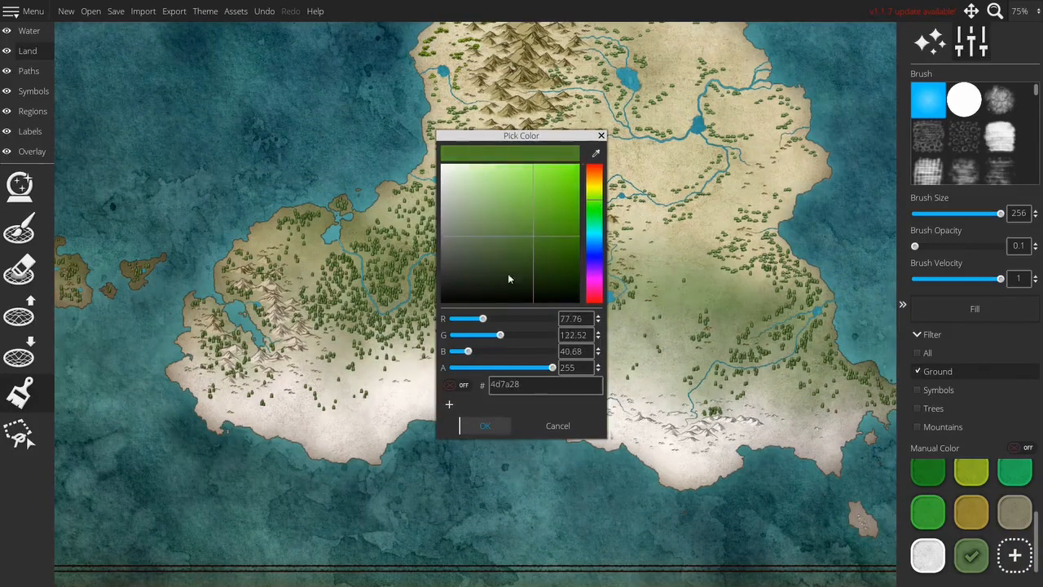
click(486, 426)
mouse_move(446, 155)
mouse_down()
mouse_move(471, 235)
mouse_move(514, 244)
mouse_move(479, 167)
mouse_move(451, 226)
mouse_up()
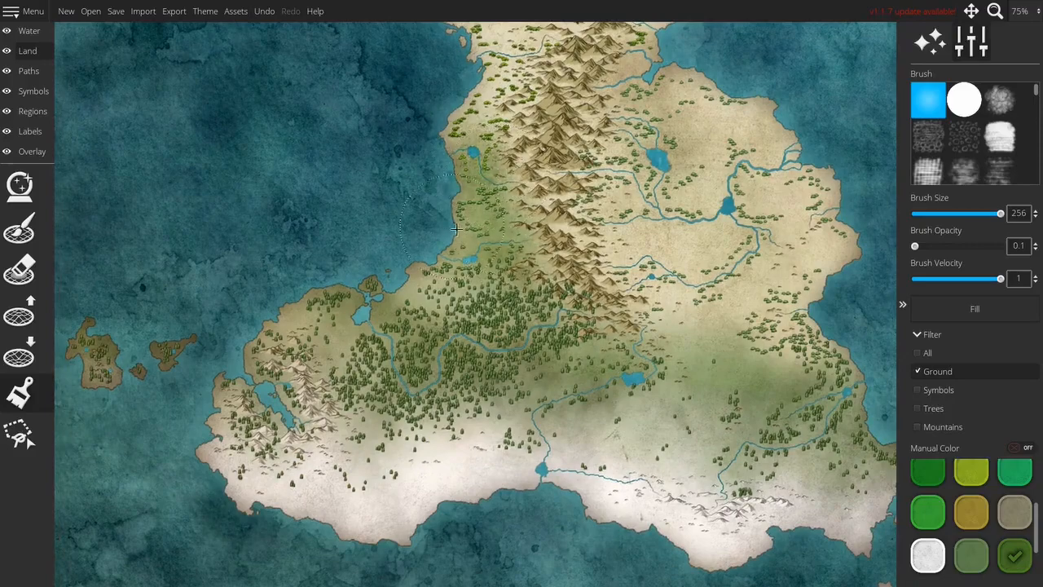
Paint the ground under the woods on the southern continent's east coast dark green
scroll(480, 175, up, 5)
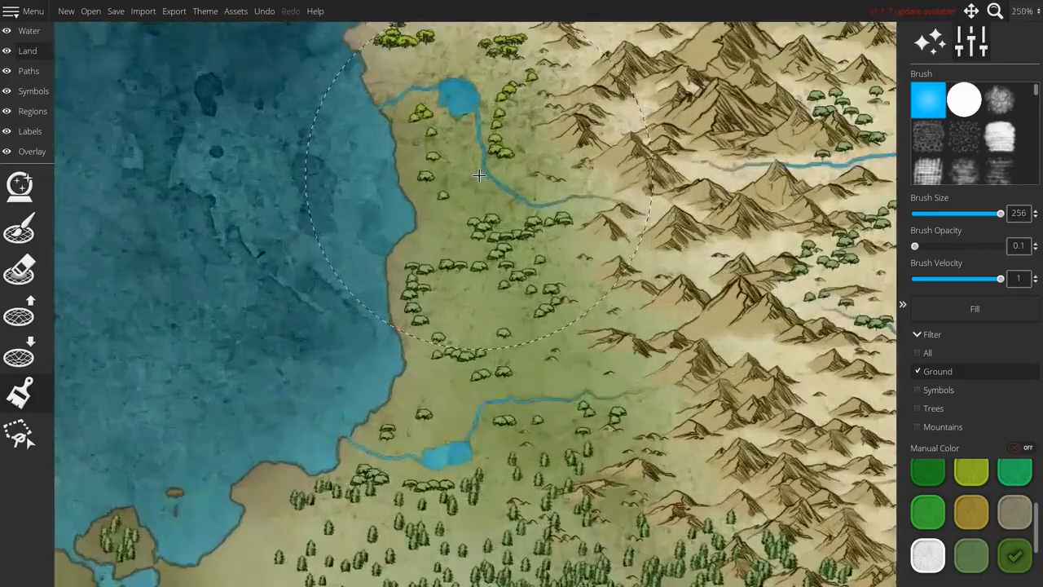
scroll(512, 237, down, 4)
scroll(511, 237, down, 5)
scroll(277, 149, up, 4)
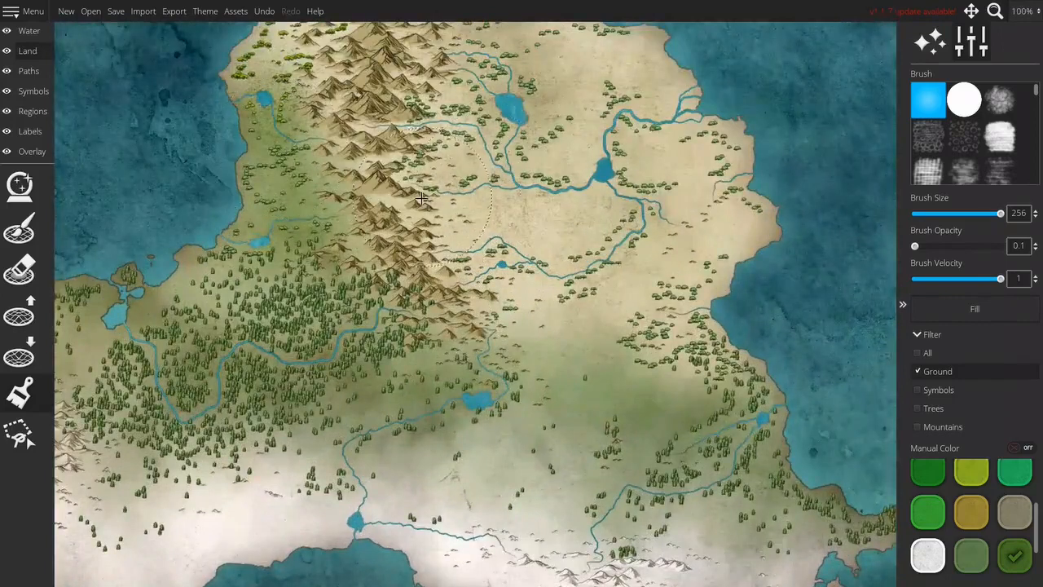
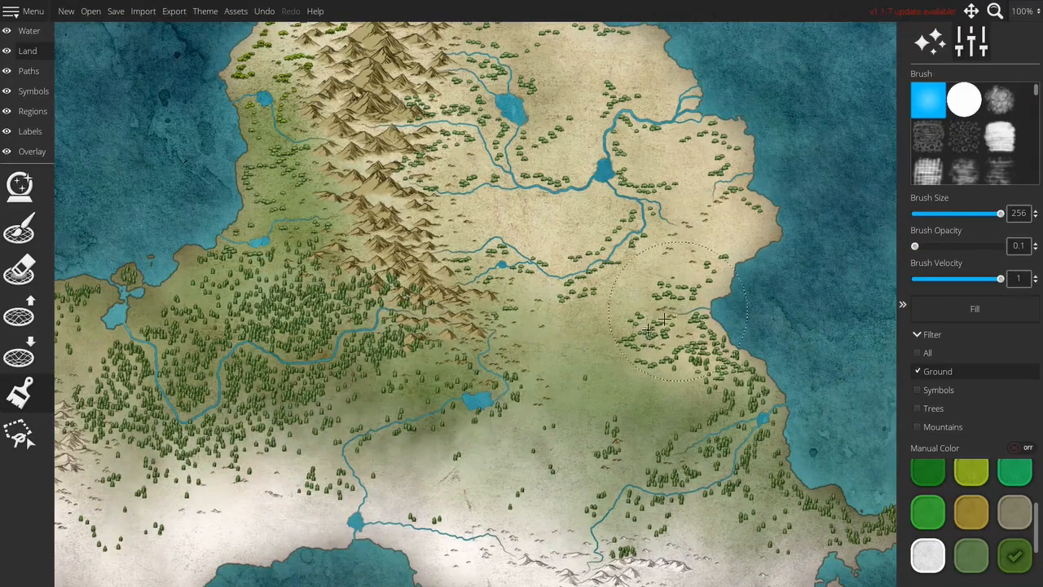
mouse_move(745, 373)
mouse_down()
mouse_move(659, 339)
mouse_move(767, 352)
mouse_move(698, 297)
mouse_move(738, 273)
mouse_move(885, 441)
mouse_up()
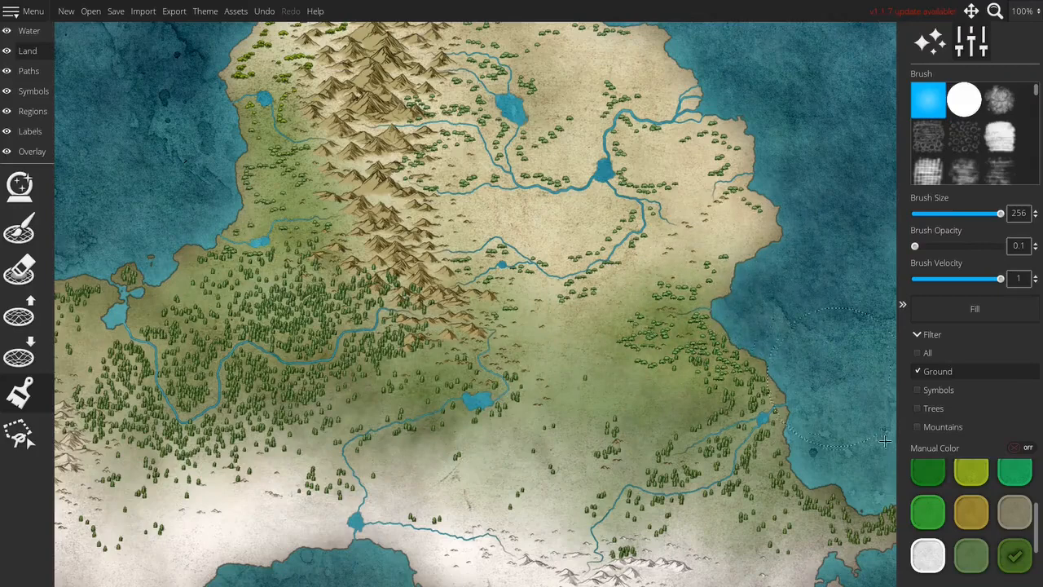
Add light green 7bd462 as a custom colour for the ground
scroll(981, 545, down, 1)
click(928, 556)
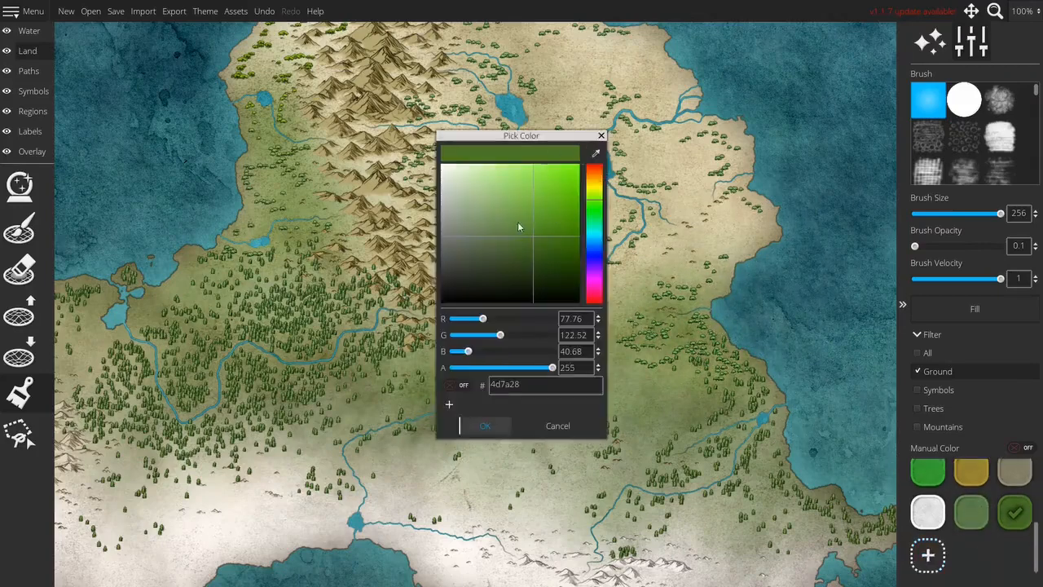
click(597, 212)
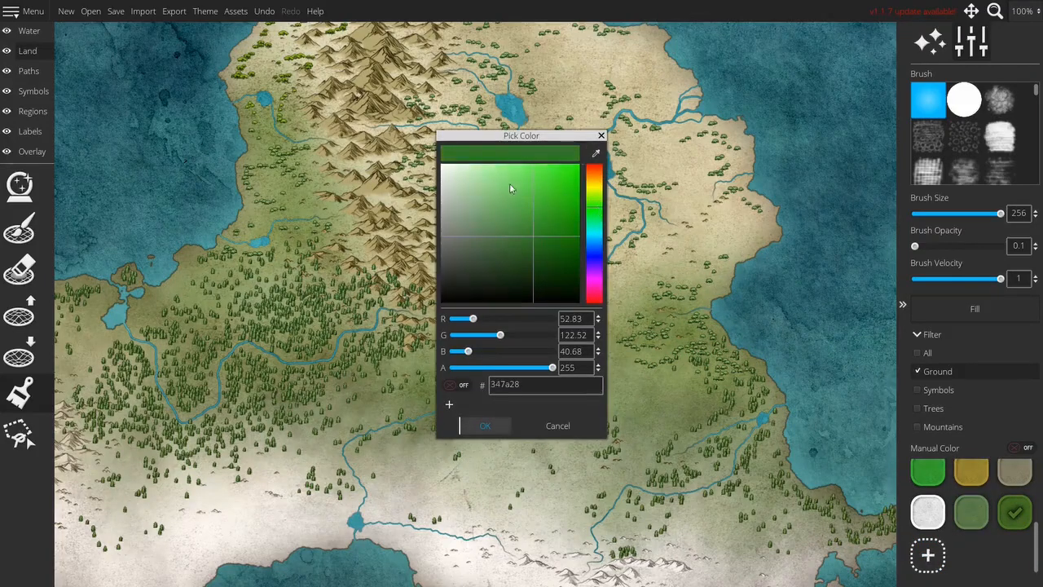
click(514, 187)
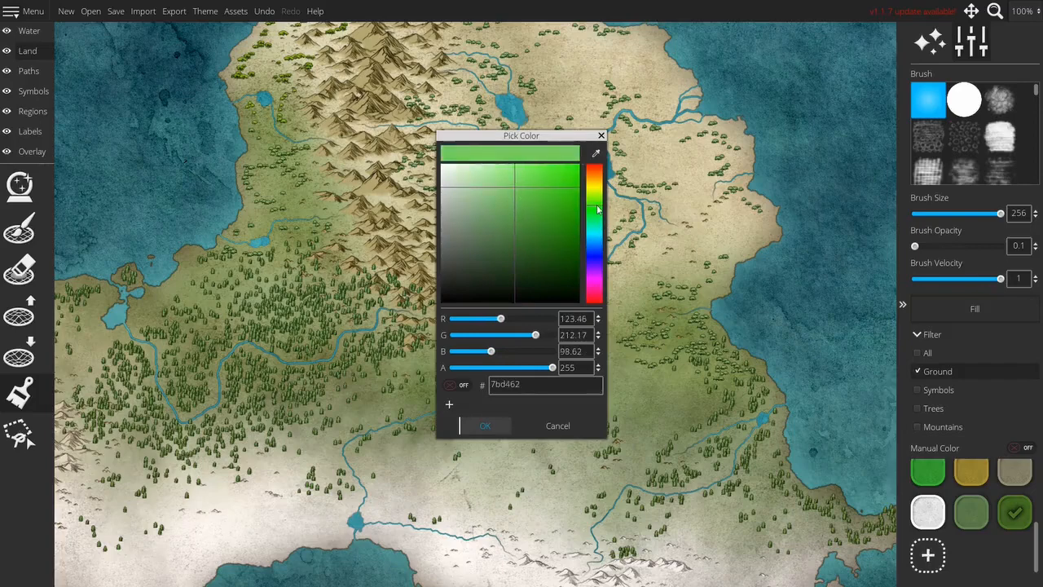
click(491, 427)
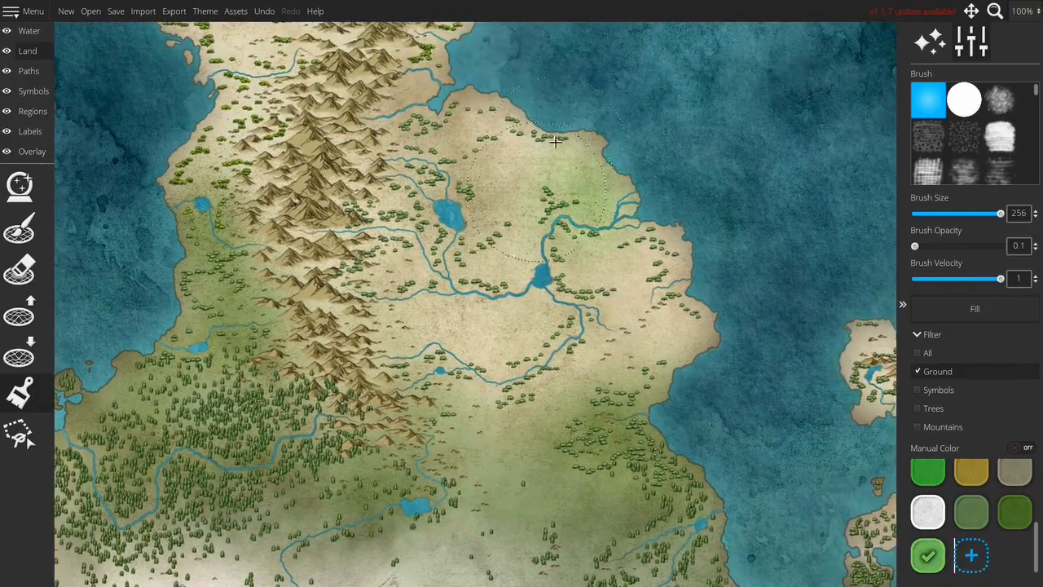
Paint the river plains east of the central mountains light green, from the north coast to the eastern headland
mouse_move(555, 142)
mouse_down()
mouse_move(481, 107)
mouse_move(410, 124)
mouse_move(429, 102)
mouse_move(408, 198)
mouse_move(375, 277)
mouse_up()
mouse_move(471, 383)
mouse_down()
mouse_move(544, 330)
mouse_move(602, 304)
mouse_move(687, 293)
mouse_move(663, 237)
mouse_move(619, 254)
mouse_up()
mouse_move(472, 348)
mouse_down()
mouse_move(466, 275)
mouse_move(446, 257)
mouse_up()
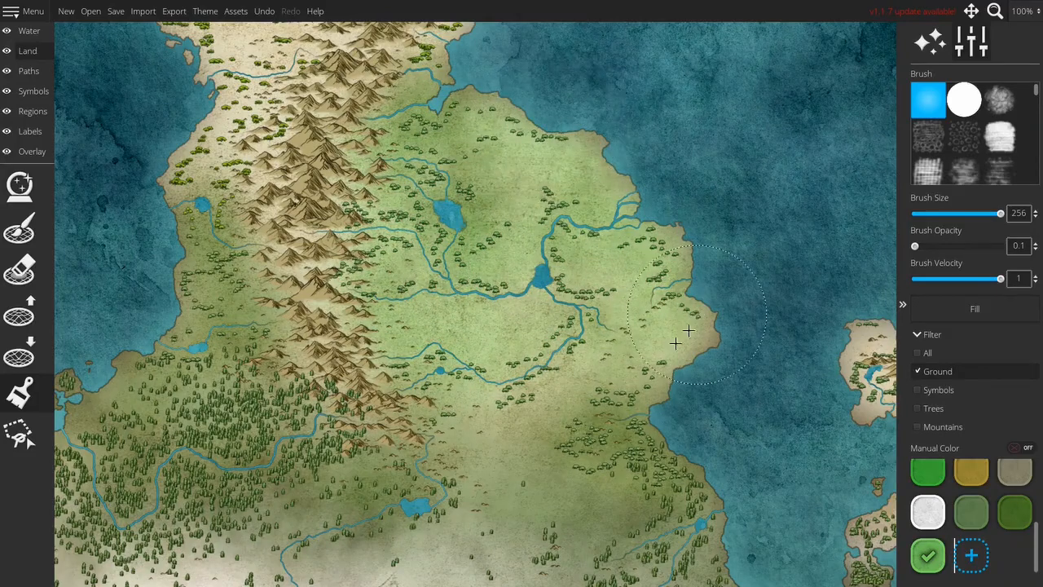
drag(556, 413, 490, 376)
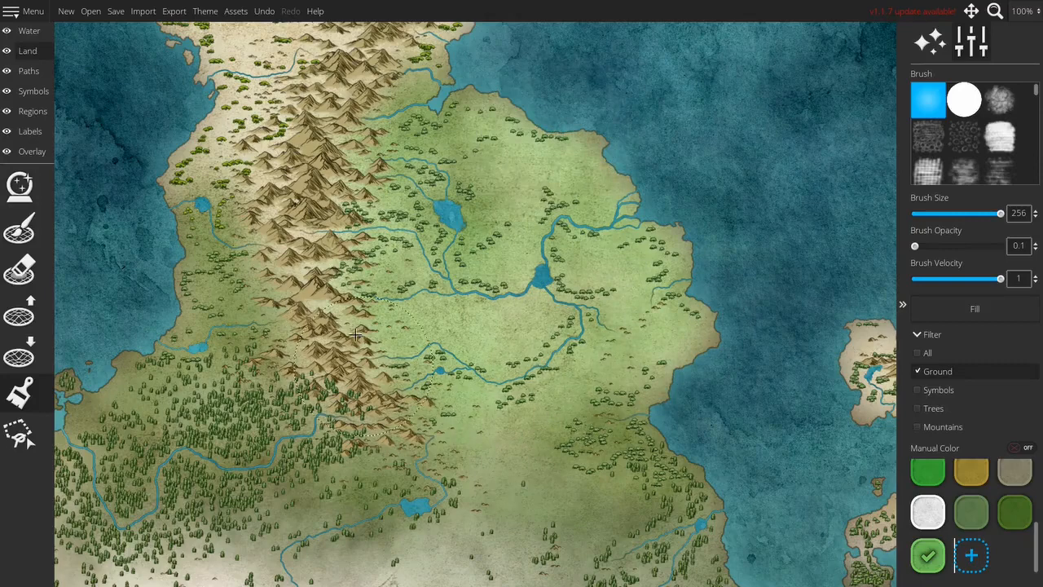
Raise the brush opacity to 0.13 and paint the ground of the two large eastern islands light green
mouse_move(770, 401)
mouse_down()
mouse_move(413, 356)
mouse_move(514, 380)
mouse_move(366, 201)
mouse_up()
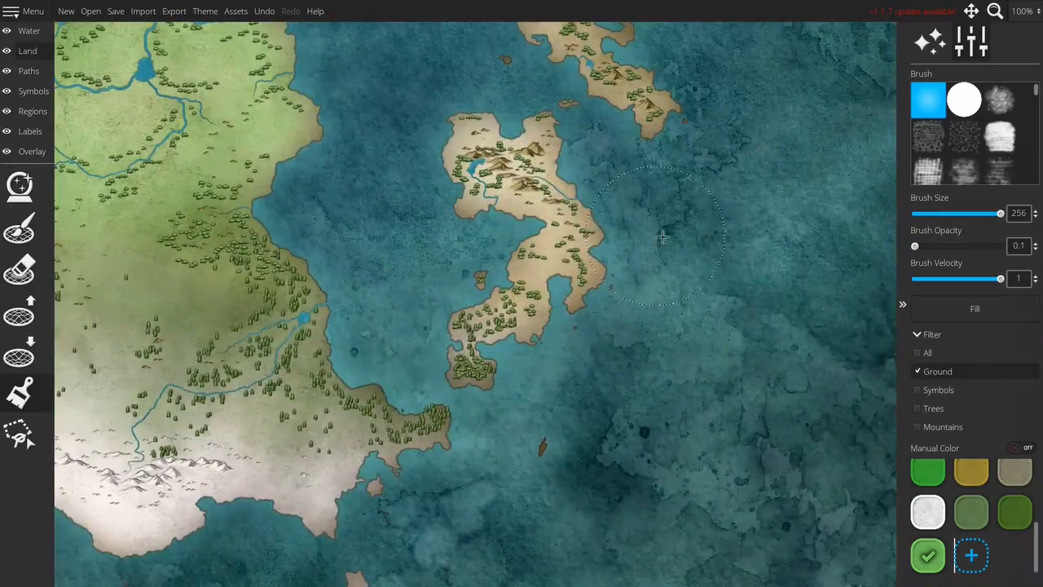
click(917, 246)
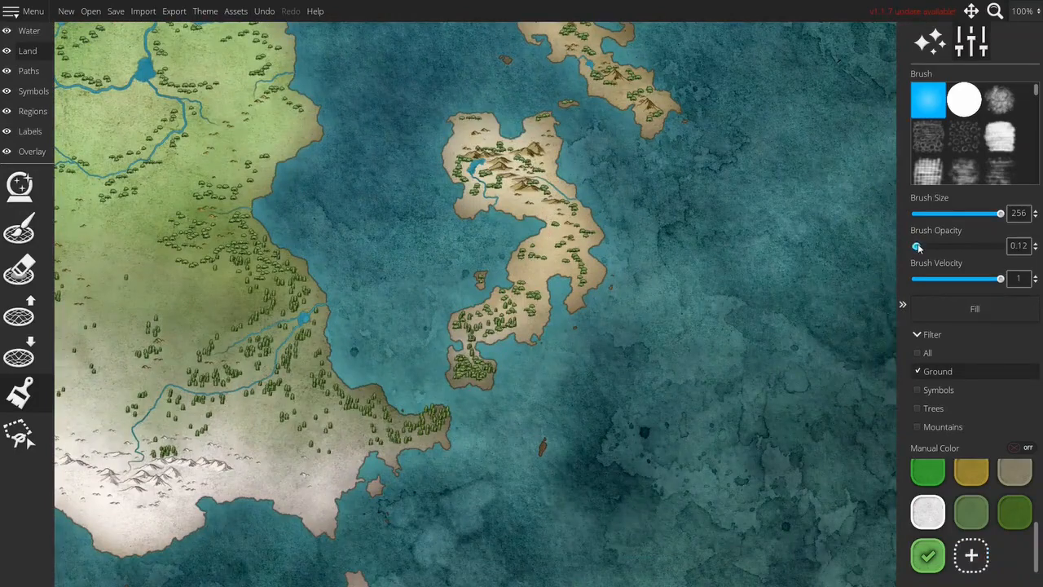
mouse_move(636, 237)
mouse_down()
mouse_move(507, 233)
mouse_move(538, 152)
mouse_up()
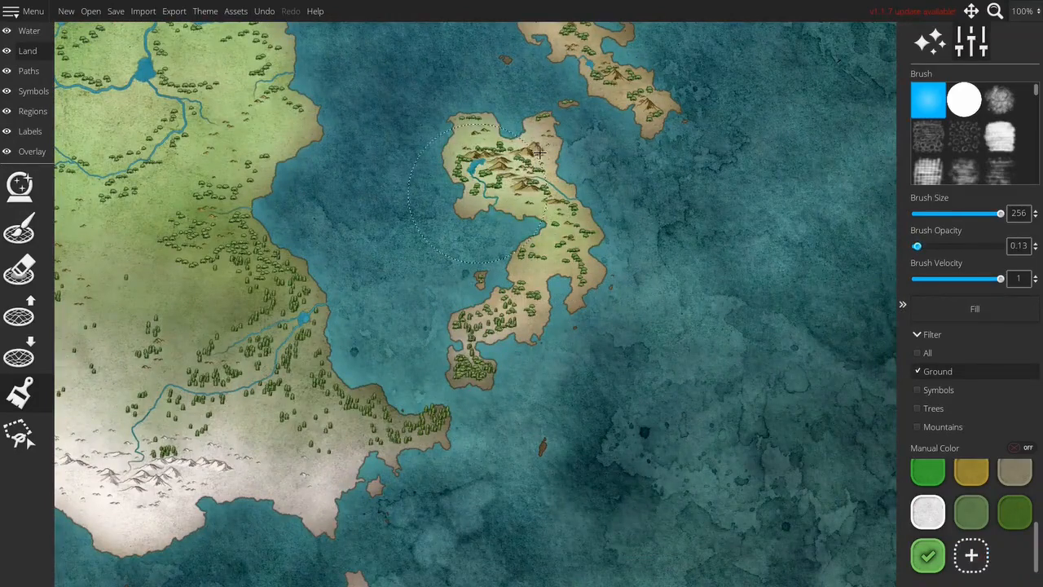
mouse_move(561, 275)
mouse_down()
mouse_move(487, 325)
mouse_move(582, 160)
mouse_up()
mouse_move(517, 163)
mouse_down()
mouse_move(505, 320)
mouse_move(584, 271)
mouse_move(623, 226)
mouse_move(522, 141)
mouse_move(426, 132)
mouse_up()
mouse_move(575, 26)
mouse_down()
mouse_move(603, 232)
mouse_move(566, 264)
mouse_move(610, 305)
mouse_move(697, 345)
mouse_move(665, 306)
mouse_up()
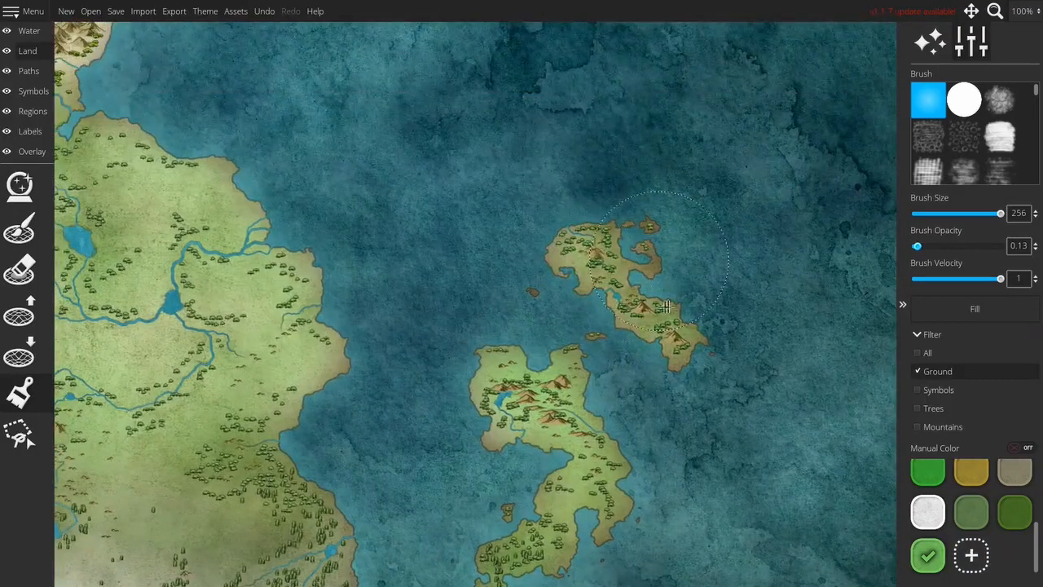
drag(439, 250, 693, 199)
Add yellow-green 80b230 as a custom colour and paint the ground of the southern continent's northwestern peninsula
drag(602, 149, 692, 263)
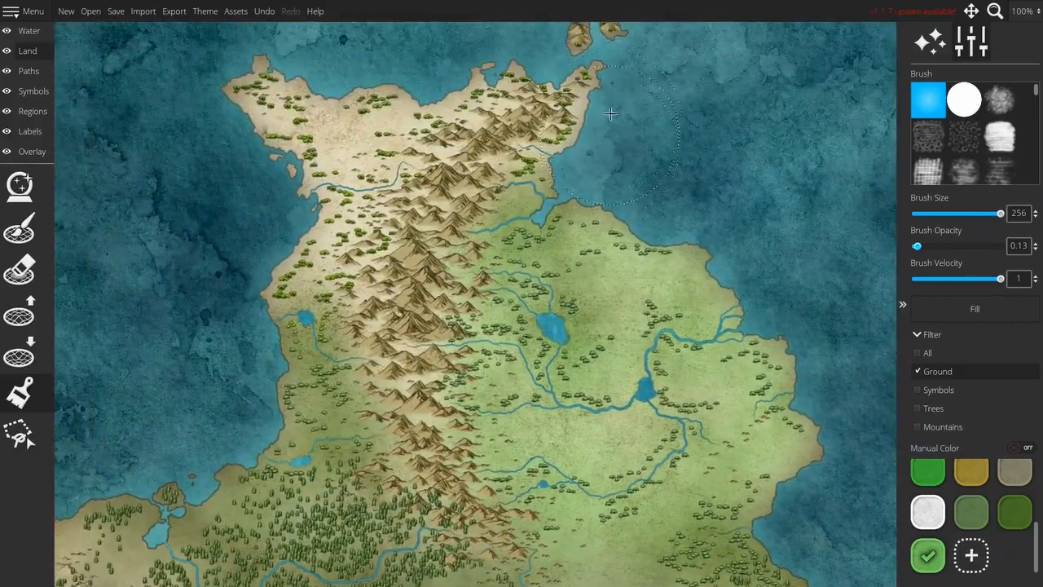
click(969, 555)
mouse_move(595, 202)
mouse_down()
mouse_move(547, 214)
mouse_move(542, 205)
mouse_up()
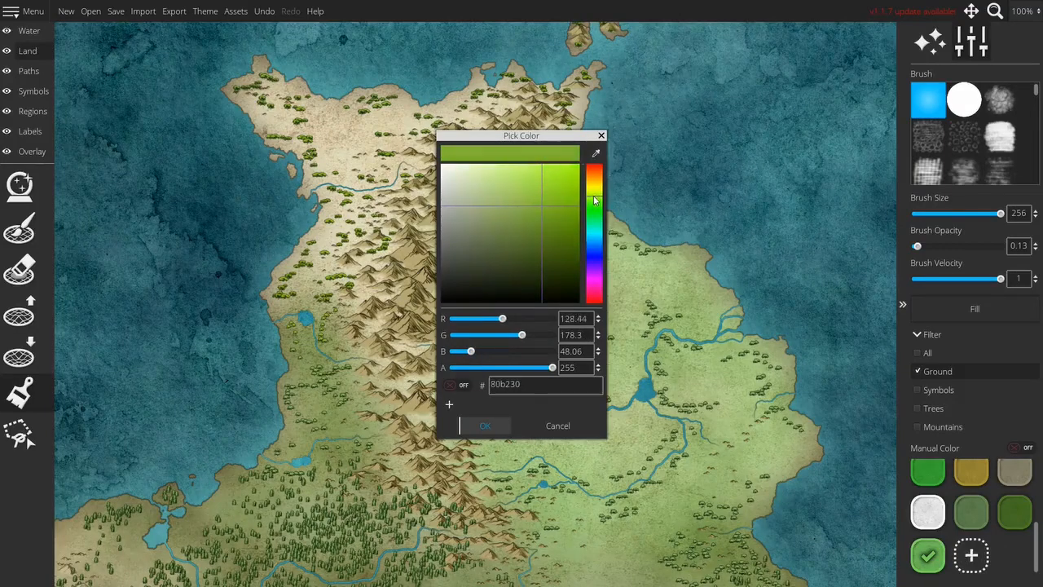
click(479, 424)
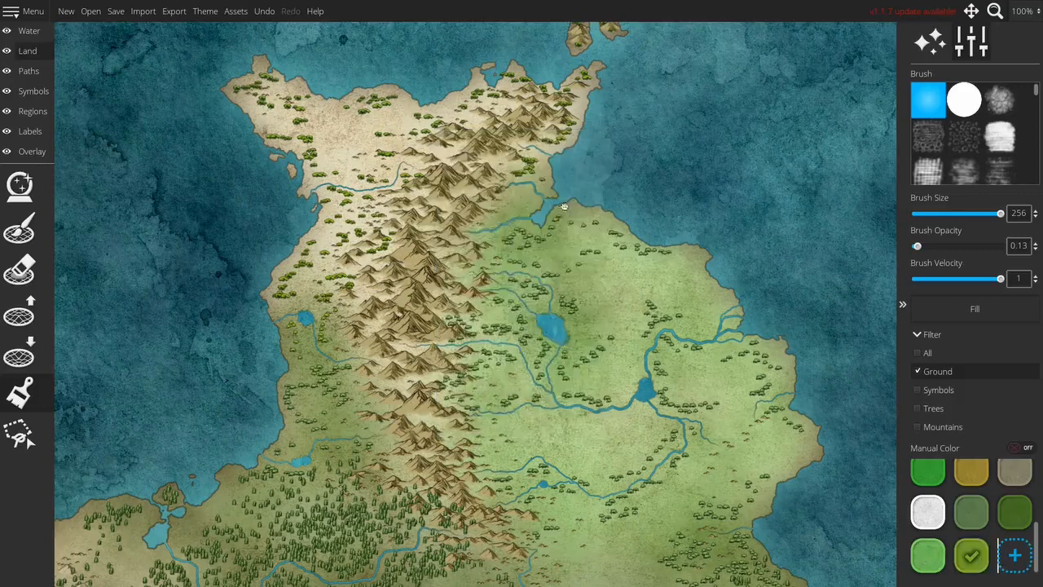
scroll(540, 222, up, 3)
mouse_move(540, 222)
mouse_down()
mouse_move(504, 211)
mouse_move(482, 229)
mouse_move(277, 140)
mouse_move(322, 220)
mouse_move(396, 211)
mouse_move(441, 234)
mouse_move(319, 392)
mouse_move(397, 373)
mouse_move(410, 325)
mouse_move(478, 257)
mouse_move(388, 256)
mouse_move(297, 180)
mouse_move(262, 208)
mouse_move(335, 218)
mouse_move(398, 175)
mouse_move(514, 168)
mouse_move(399, 259)
mouse_up()
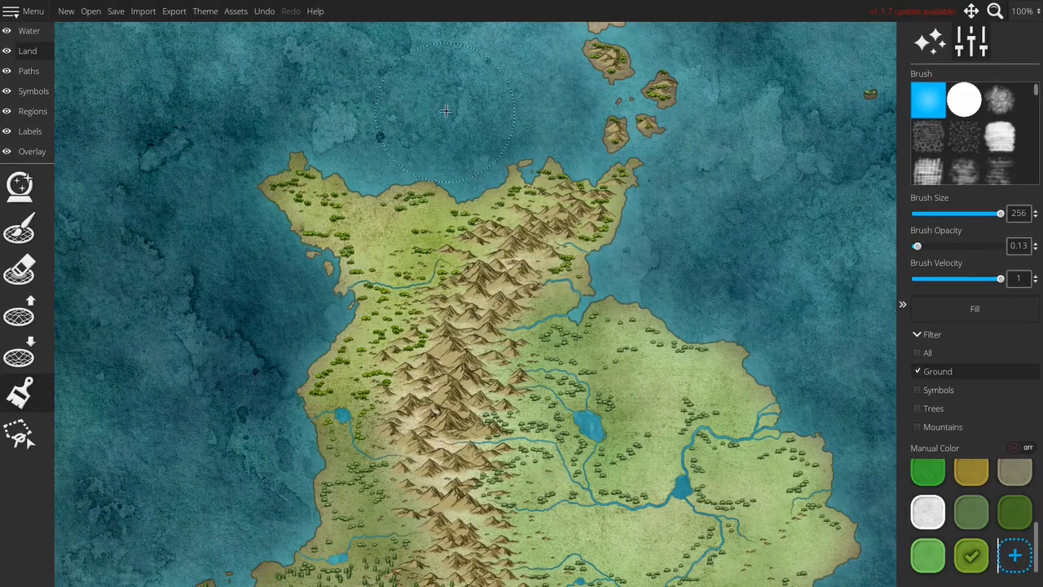
Paint the ground at the northern continent's southern tip and along its southeastern coast up to the river yellow-green
scroll(505, 190, down, 5)
drag(558, 129, 534, 305)
scroll(523, 229, up, 5)
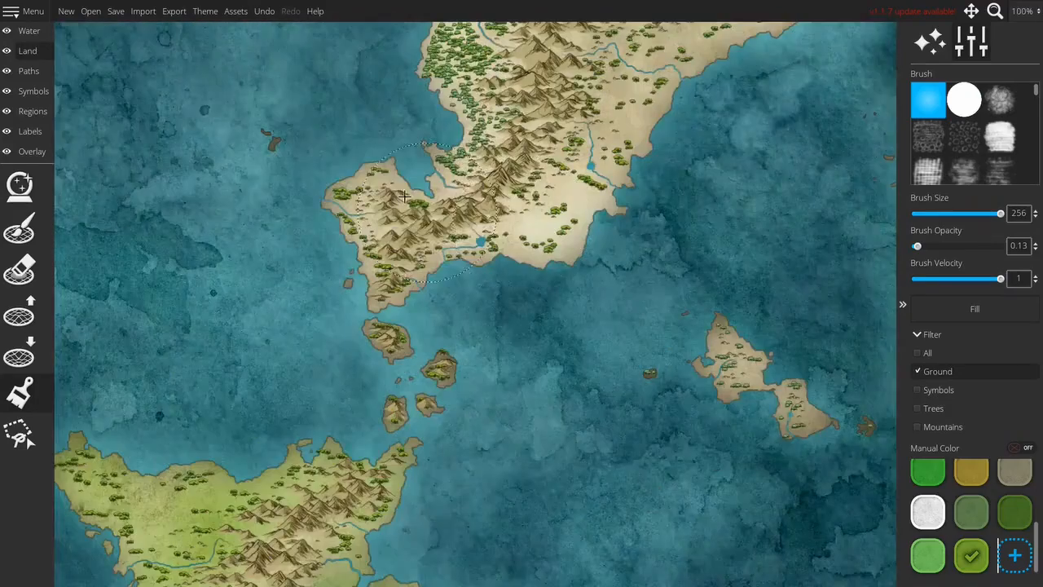
mouse_move(392, 377)
mouse_down()
mouse_move(498, 370)
mouse_move(441, 321)
mouse_move(421, 235)
mouse_move(427, 245)
mouse_move(394, 183)
mouse_move(405, 268)
mouse_move(432, 277)
mouse_move(325, 125)
mouse_move(259, 148)
mouse_move(468, 220)
mouse_move(540, 220)
mouse_move(504, 207)
mouse_move(585, 159)
mouse_move(637, 188)
mouse_move(552, 373)
mouse_move(447, 389)
mouse_move(473, 380)
mouse_move(557, 297)
mouse_move(462, 335)
mouse_move(562, 266)
mouse_up()
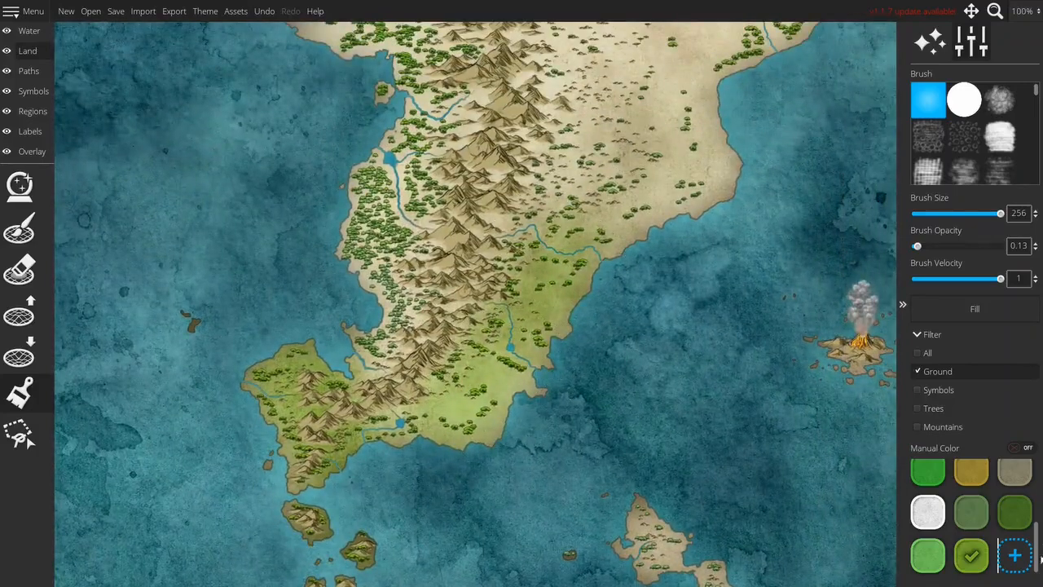
Add light yellow-green b3d266 as a custom colour and paint the plains between the central mountain range and the east coast
click(1014, 556)
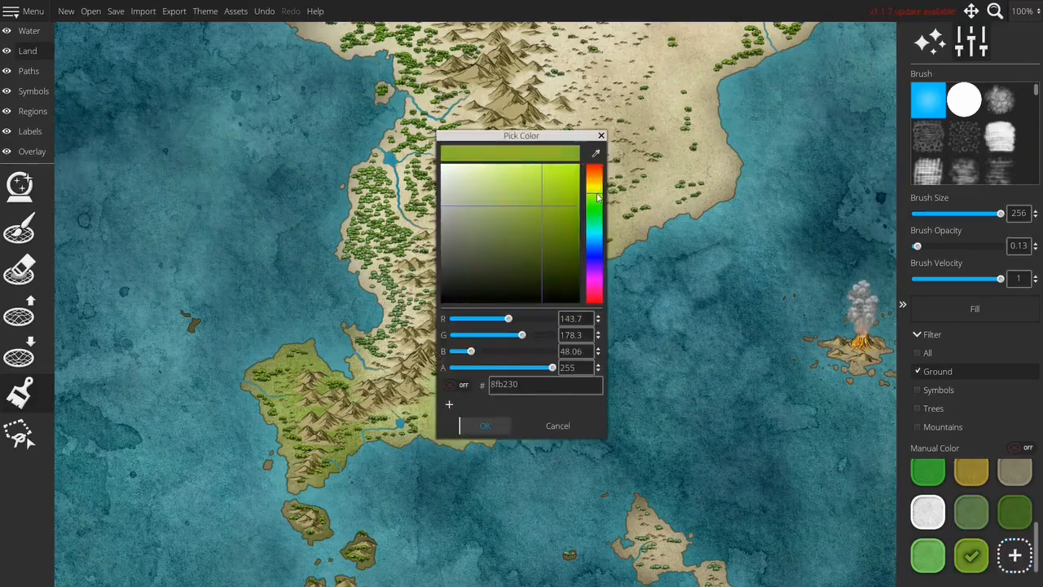
drag(516, 193, 511, 192)
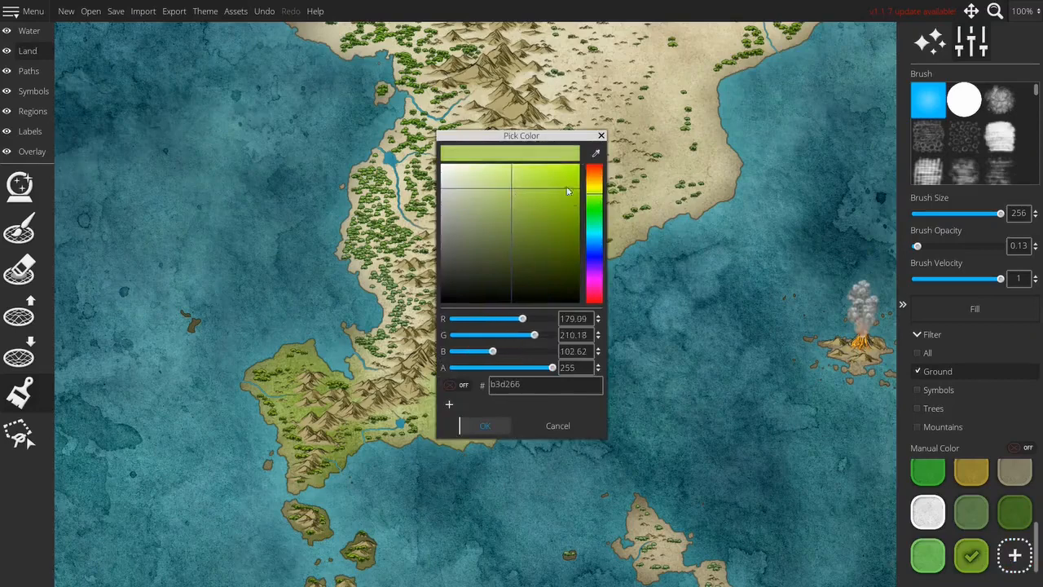
click(481, 425)
scroll(551, 375, up, 3)
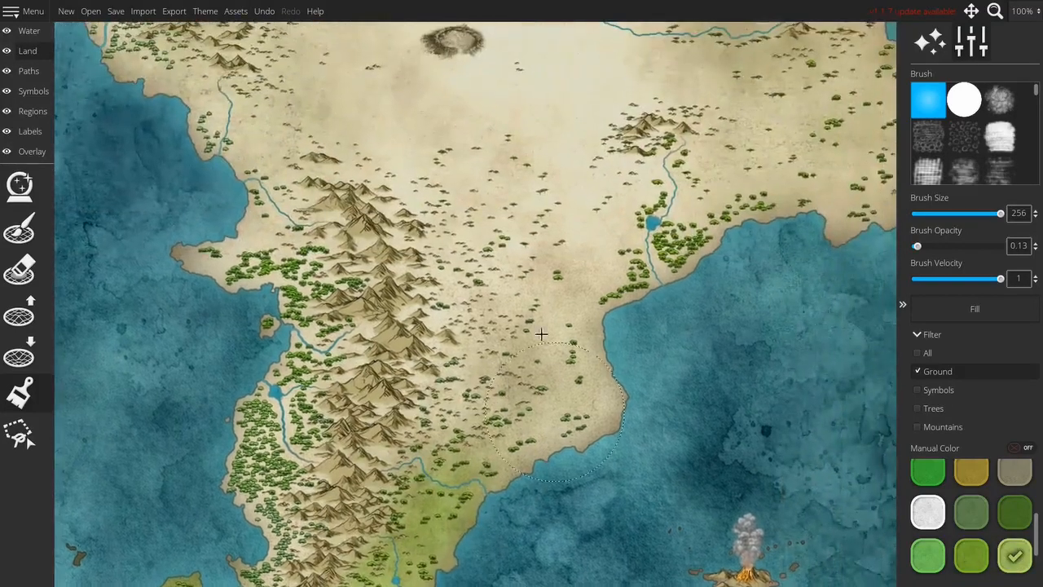
mouse_move(493, 303)
mouse_down()
mouse_move(520, 271)
mouse_move(522, 298)
mouse_move(513, 275)
mouse_move(555, 224)
mouse_move(461, 245)
mouse_move(538, 230)
mouse_move(510, 353)
mouse_up()
mouse_move(437, 419)
mouse_down()
mouse_move(485, 436)
mouse_move(595, 383)
mouse_move(585, 407)
mouse_move(578, 397)
mouse_up()
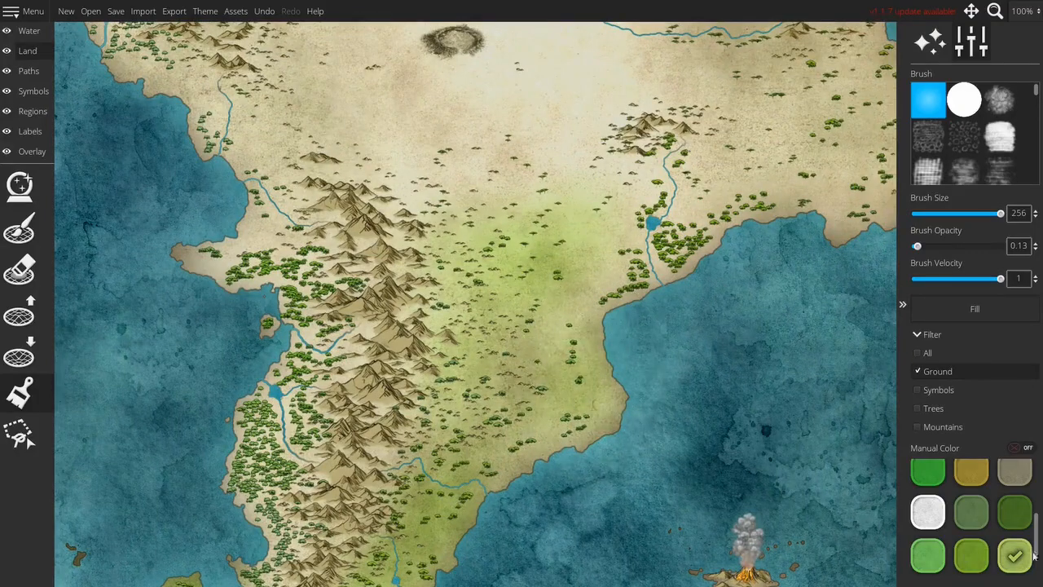
Add pale olive-green bdcb79 as a custom colour and paint the northern edge of the light green plains
scroll(999, 532, down, 1)
click(928, 556)
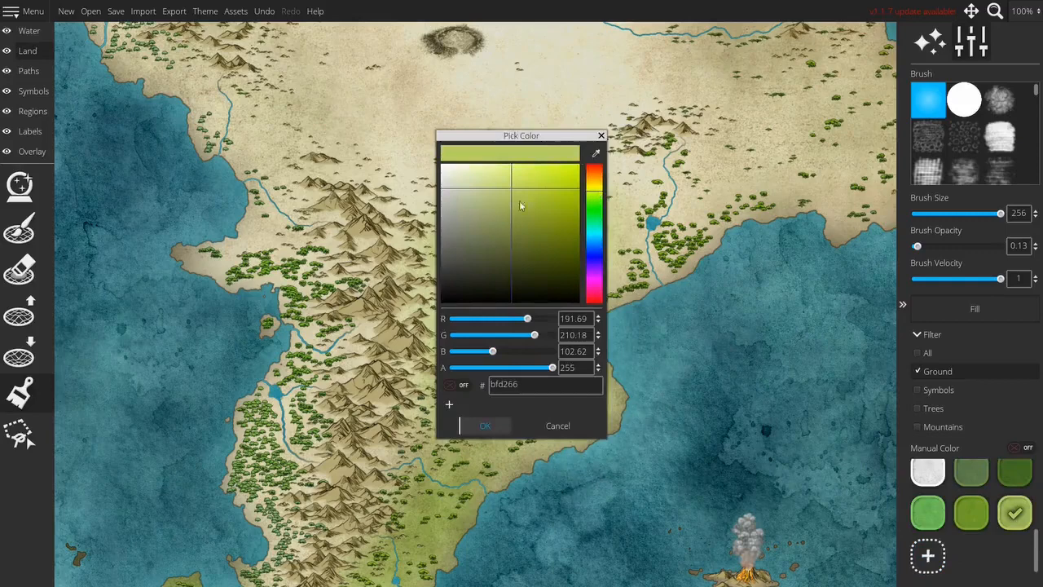
click(500, 188)
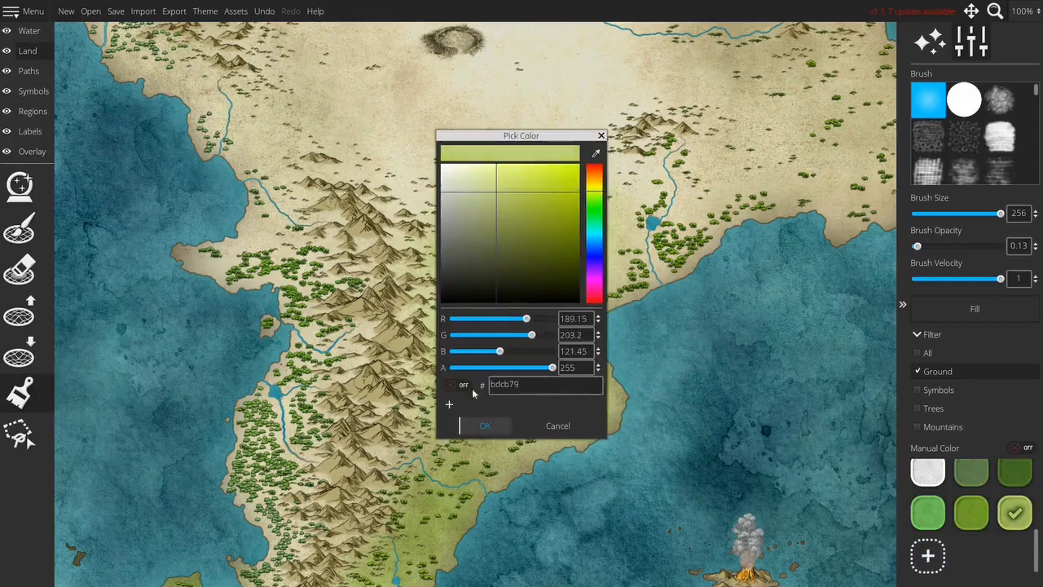
click(485, 426)
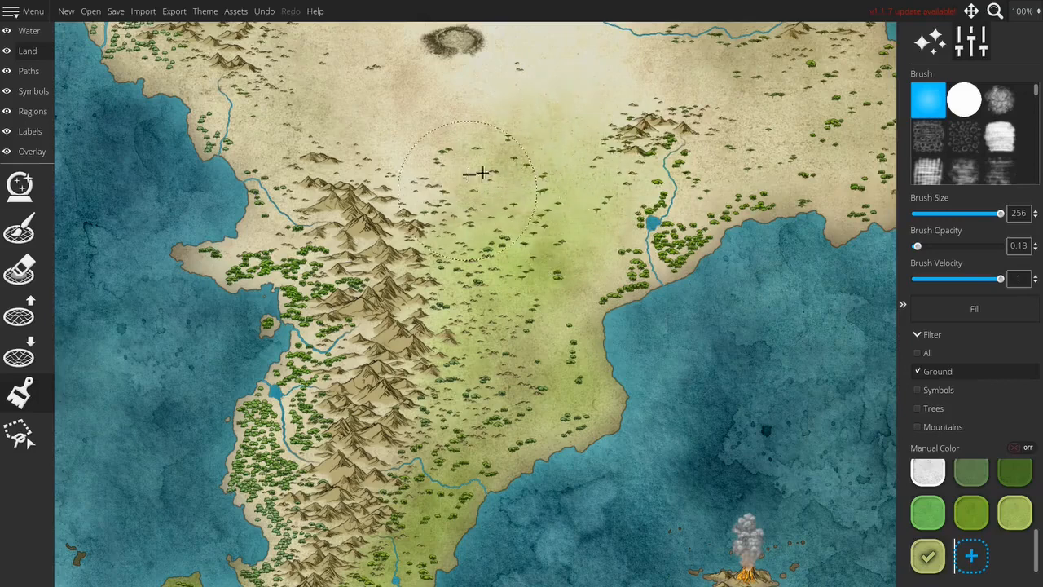
Add pale yellow d5d88e as a custom colour and set the brush opacity to 0.38
click(972, 558)
drag(591, 190, 594, 192)
click(482, 183)
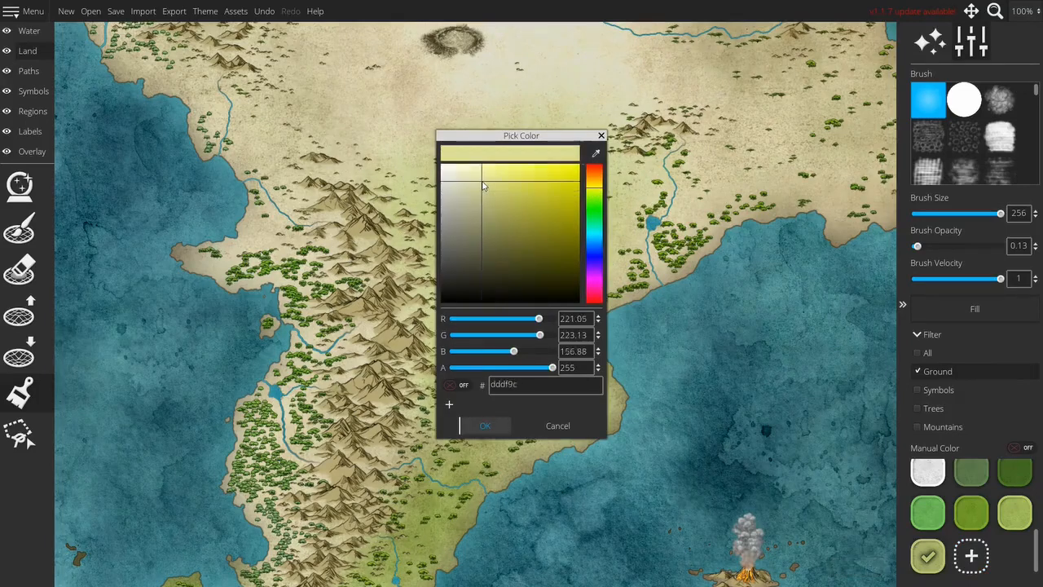
drag(484, 186, 487, 184)
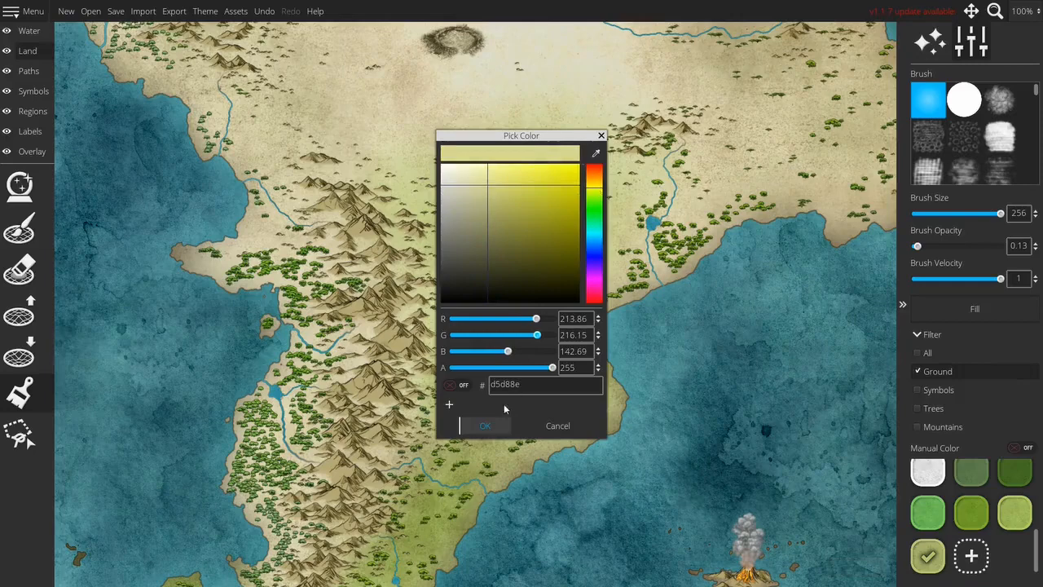
click(482, 424)
click(942, 247)
mouse_move(540, 73)
mouse_down()
mouse_move(607, 358)
mouse_move(560, 326)
mouse_up()
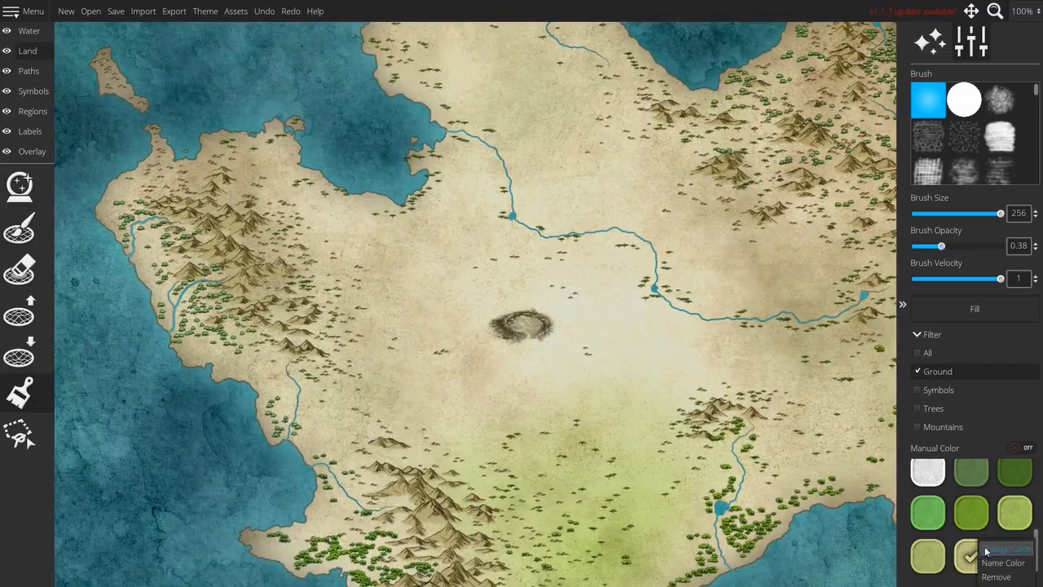
Change the newest custom swatch to khaki cbc795
click(979, 564)
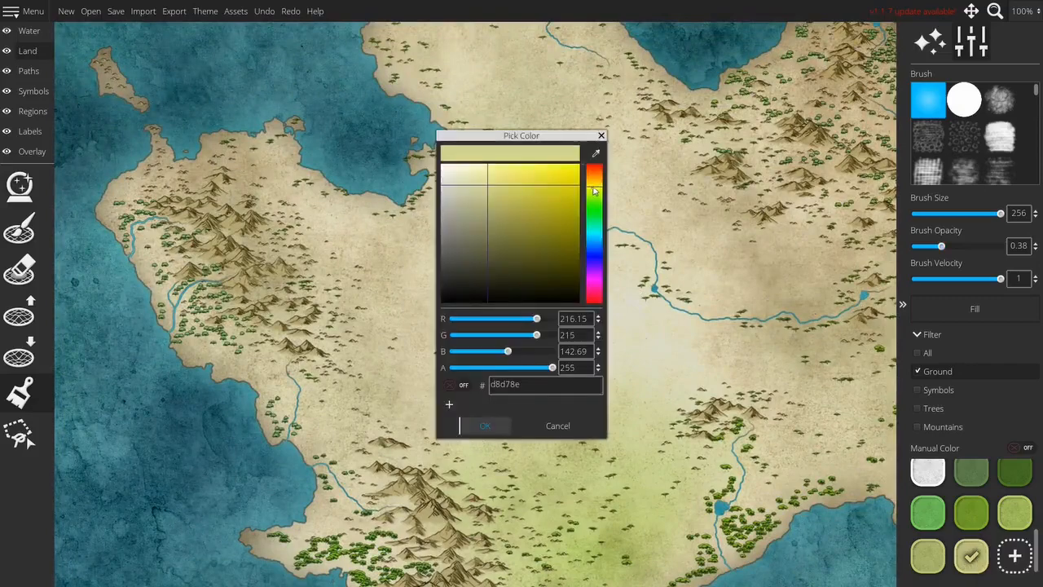
drag(484, 188, 479, 195)
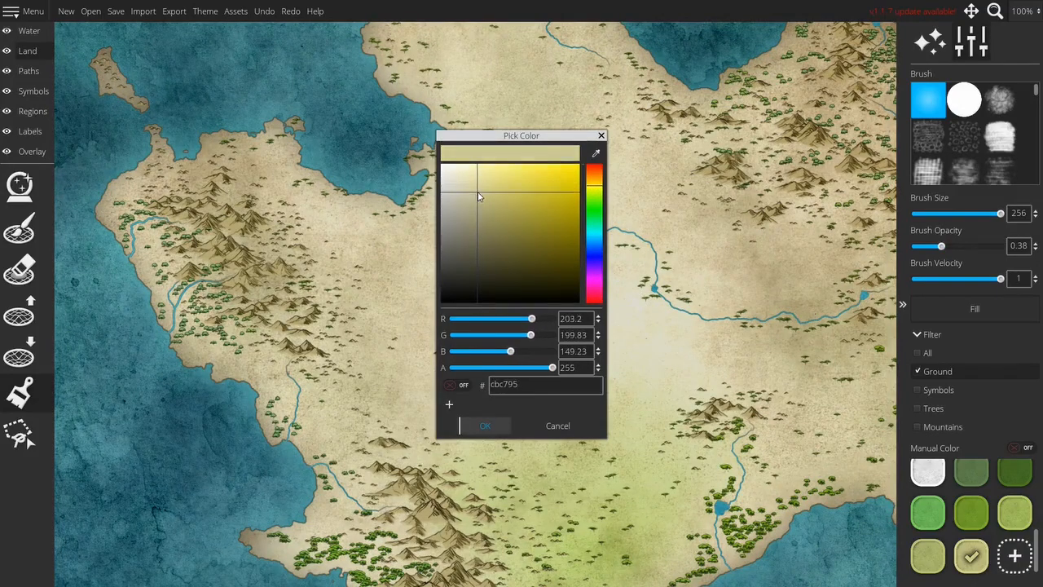
click(478, 426)
Paint the ground around the crater and along both banks of the long central river khaki at brush opacity 1
mouse_move(539, 348)
mouse_down()
mouse_move(579, 315)
mouse_move(517, 299)
mouse_move(481, 320)
mouse_move(579, 331)
mouse_move(570, 295)
mouse_move(522, 319)
mouse_move(570, 338)
mouse_move(580, 358)
mouse_move(568, 335)
mouse_move(491, 341)
mouse_move(466, 385)
mouse_move(422, 375)
mouse_move(414, 391)
mouse_move(408, 271)
mouse_move(492, 246)
mouse_move(578, 243)
mouse_move(568, 226)
mouse_move(589, 221)
mouse_move(613, 231)
mouse_move(619, 260)
mouse_move(644, 281)
mouse_move(715, 272)
mouse_move(725, 285)
mouse_move(666, 301)
mouse_up()
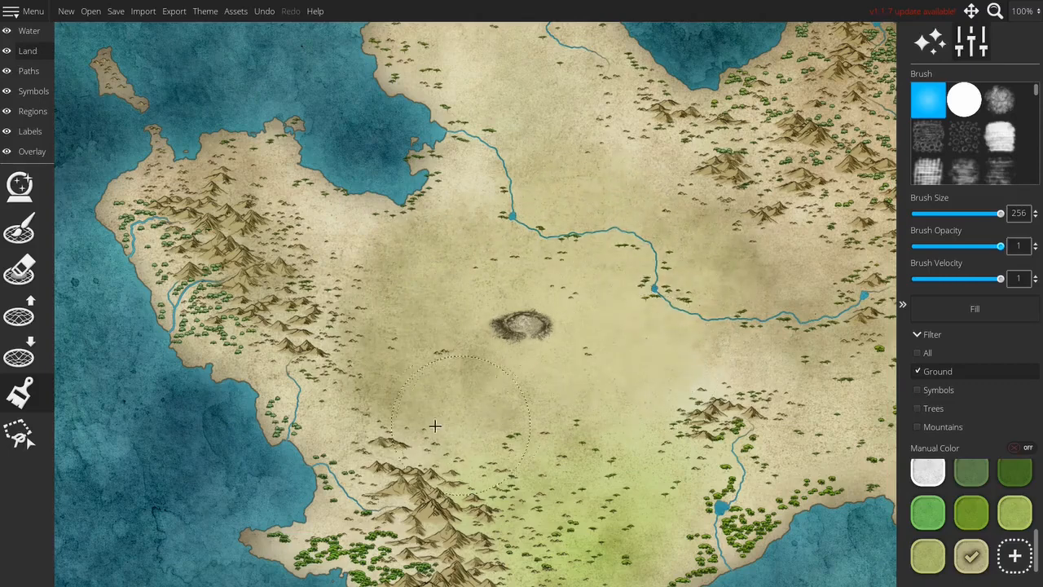
mouse_move(687, 398)
mouse_down()
mouse_move(735, 331)
mouse_move(755, 344)
mouse_move(760, 272)
mouse_move(736, 215)
mouse_move(663, 183)
mouse_up()
drag(524, 193, 493, 199)
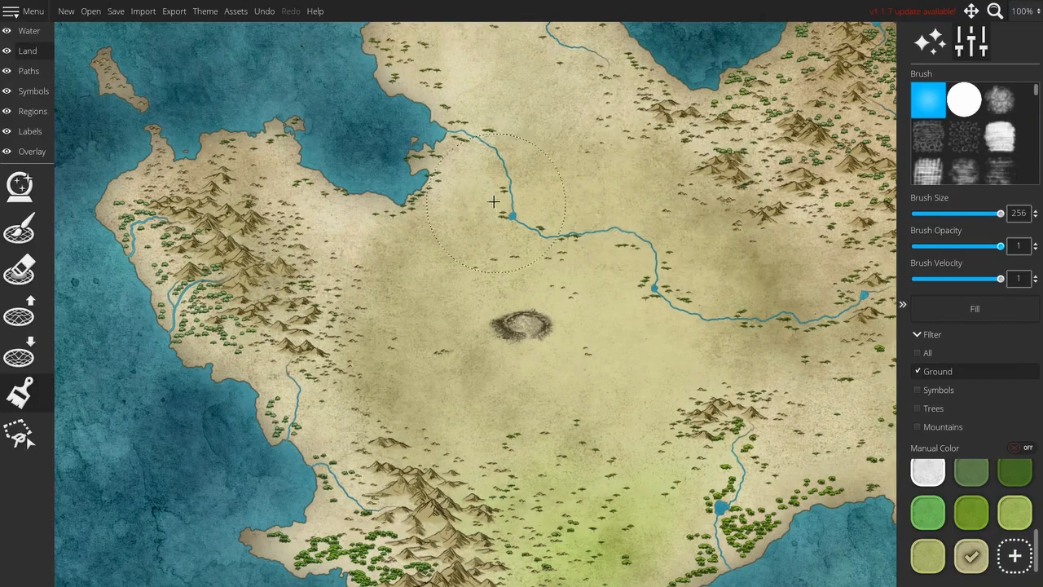
drag(559, 169, 552, 305)
mouse_move(590, 251)
mouse_down()
mouse_move(567, 284)
mouse_move(515, 244)
mouse_move(504, 209)
mouse_move(621, 285)
mouse_move(638, 278)
mouse_move(701, 330)
mouse_move(698, 358)
mouse_move(563, 242)
mouse_up()
mouse_move(598, 271)
mouse_down()
mouse_move(594, 306)
mouse_move(670, 332)
mouse_up()
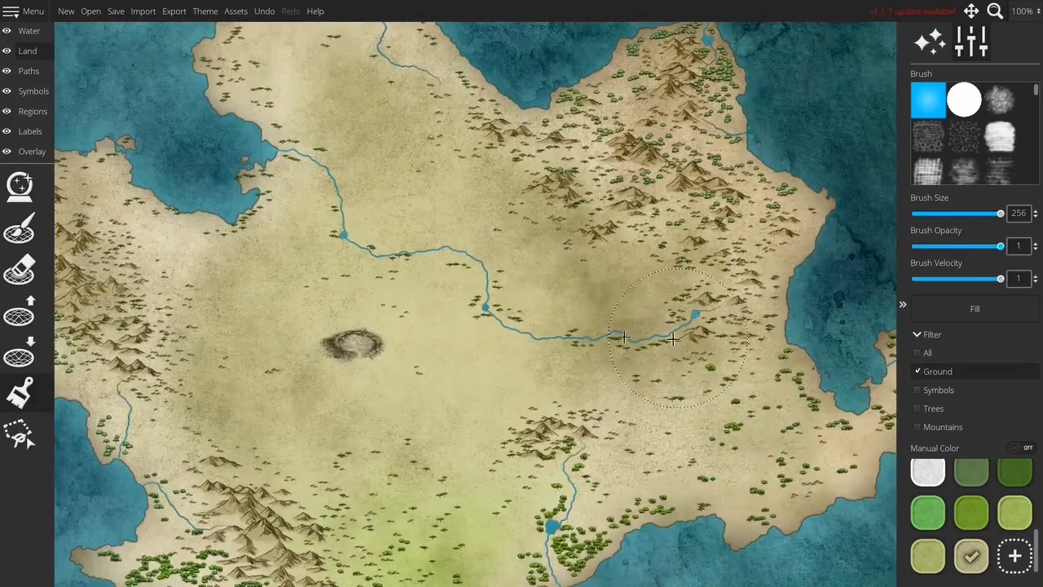
drag(416, 282, 701, 286)
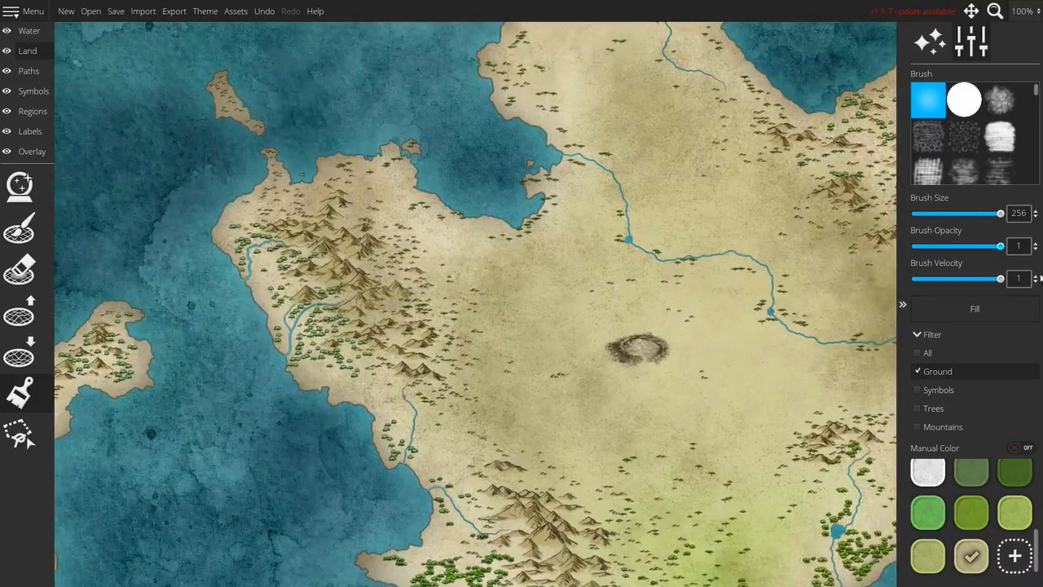
Lower the brush opacity to 0.36 and blend khaki over the edges of the central plains and up the northern isthmus
click(940, 248)
drag(527, 347, 487, 223)
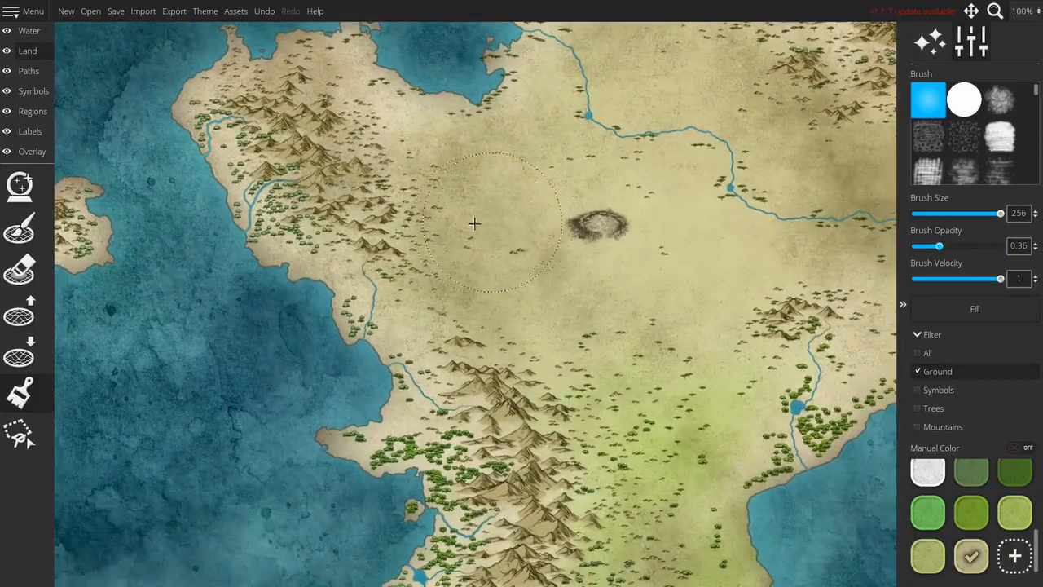
drag(699, 200, 536, 285)
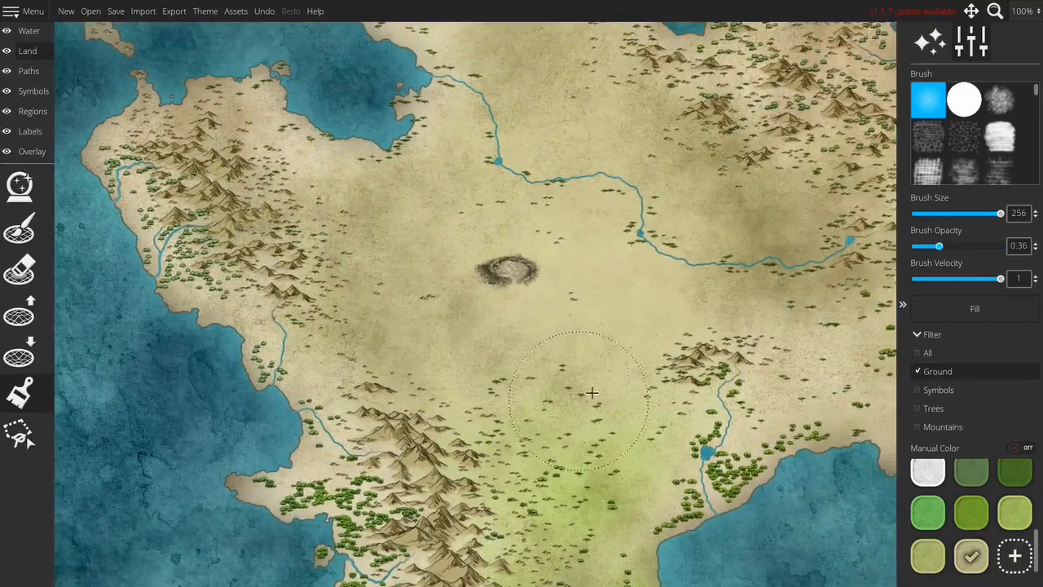
drag(674, 312, 593, 228)
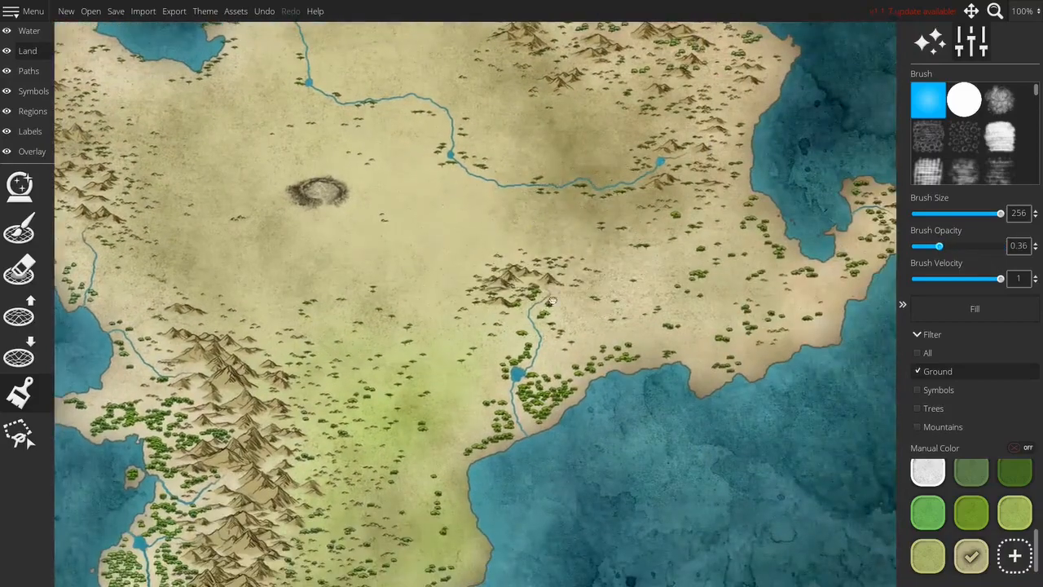
drag(563, 179, 675, 386)
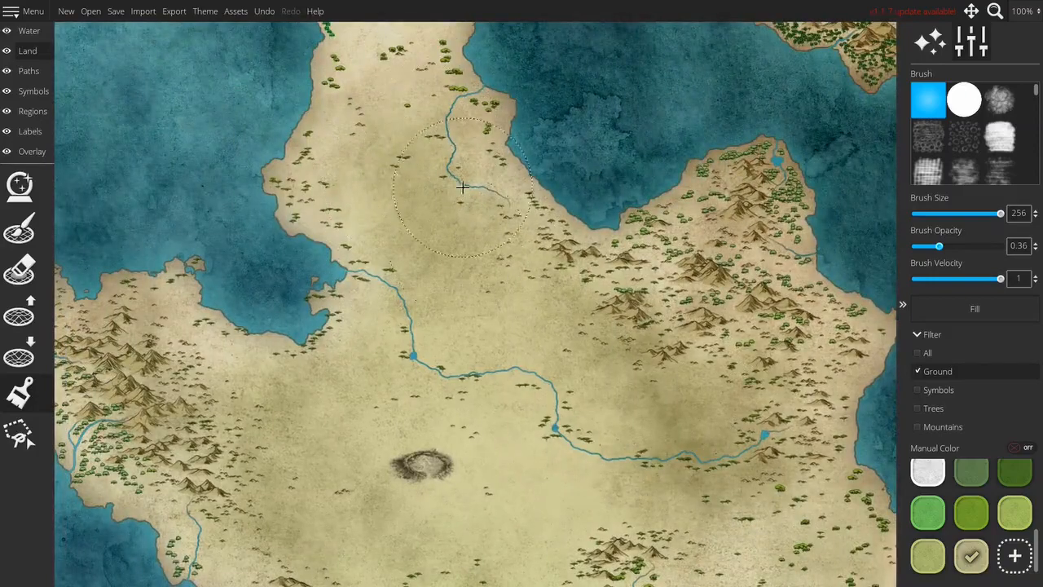
Lower the brush opacity to 0.1 and blend the ground between the crater and the green plains with pale olive-green and khaki
scroll(522, 163, down, 3)
drag(538, 353, 529, 286)
scroll(481, 265, up, 3)
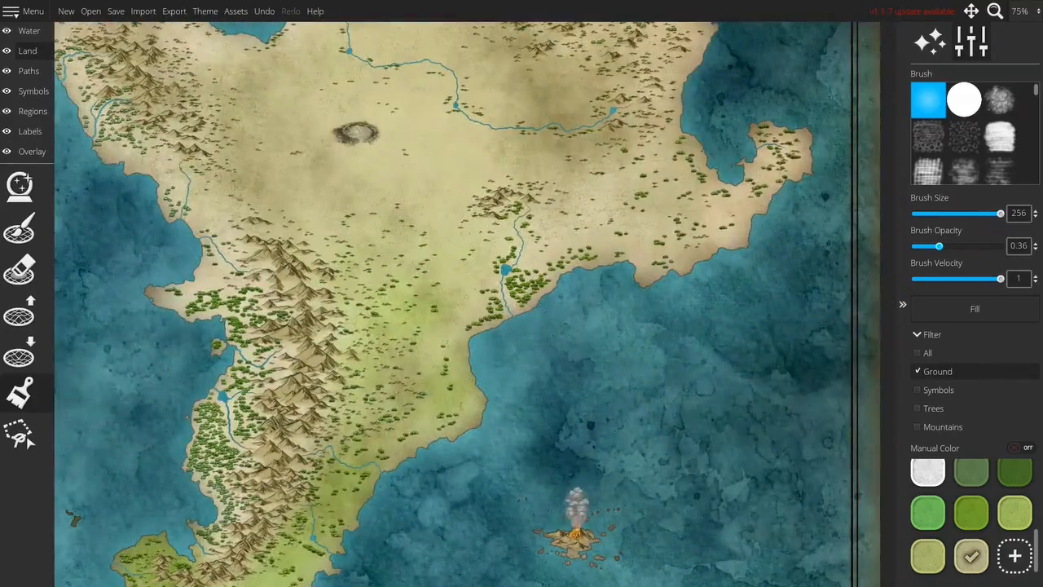
click(928, 556)
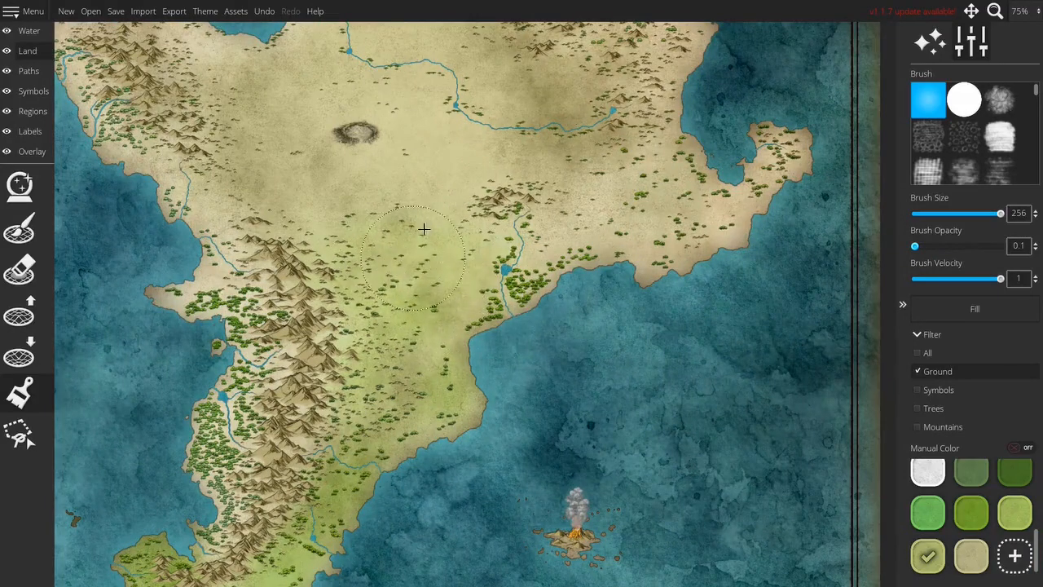
click(961, 557)
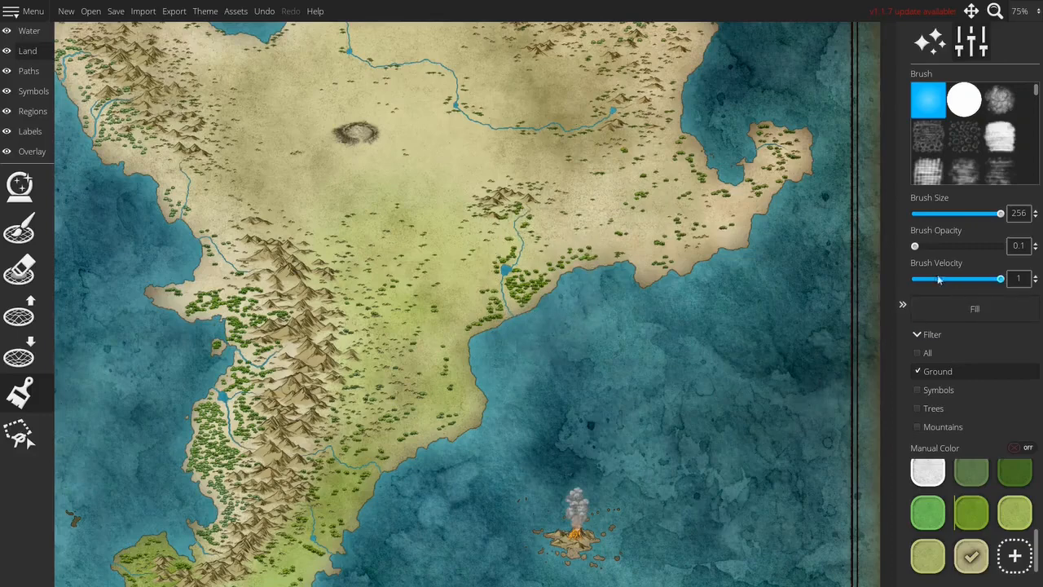
Paint the ground along the southeastern coast and the hooked eastern peninsula yellow-green
click(972, 512)
mouse_move(527, 314)
mouse_down()
mouse_move(562, 245)
mouse_move(690, 260)
mouse_move(748, 205)
mouse_up()
drag(775, 115, 784, 149)
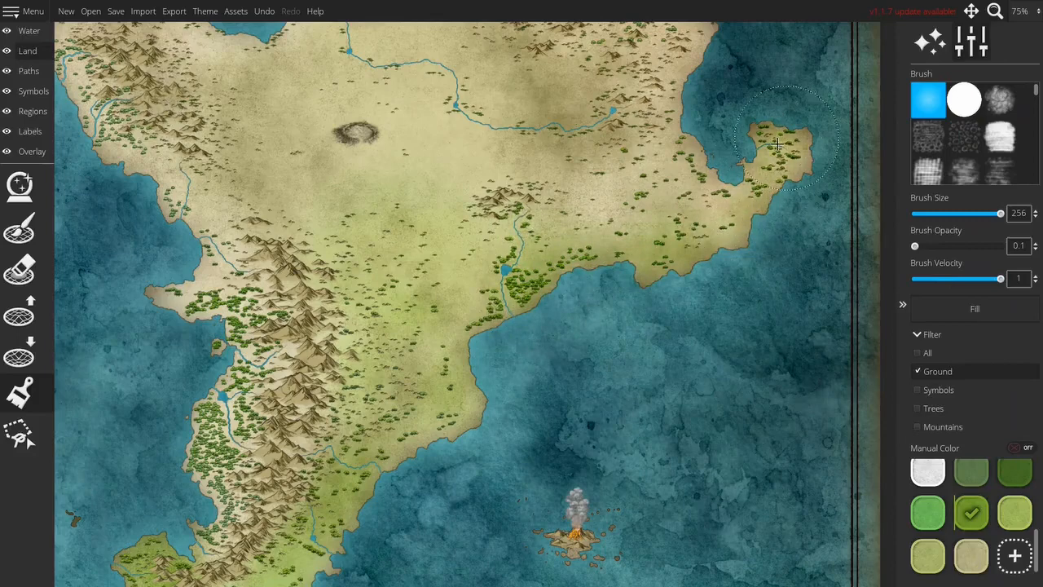
mouse_move(715, 154)
mouse_down()
mouse_move(694, 136)
mouse_move(639, 173)
mouse_move(621, 204)
mouse_up()
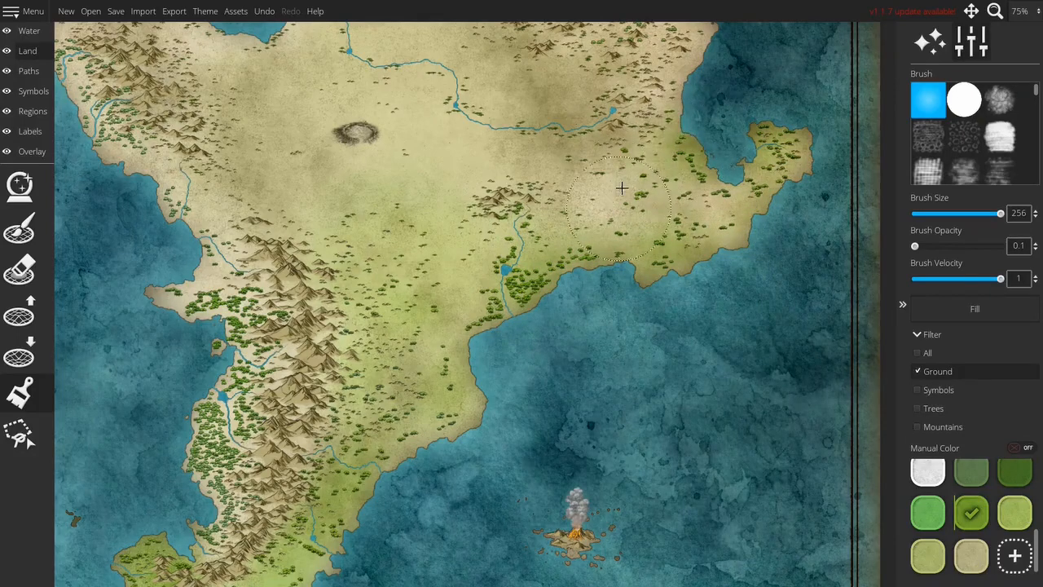
Paint the inland ground between the southeastern coast and the eastern bay pale olive-green
click(927, 553)
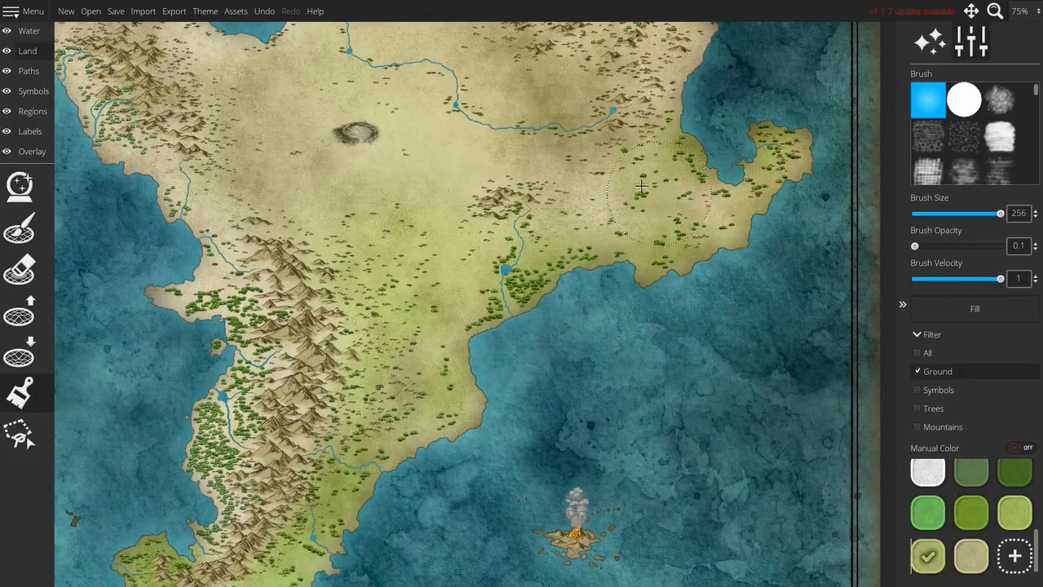
mouse_move(596, 174)
mouse_down()
mouse_move(566, 180)
mouse_move(593, 203)
mouse_up()
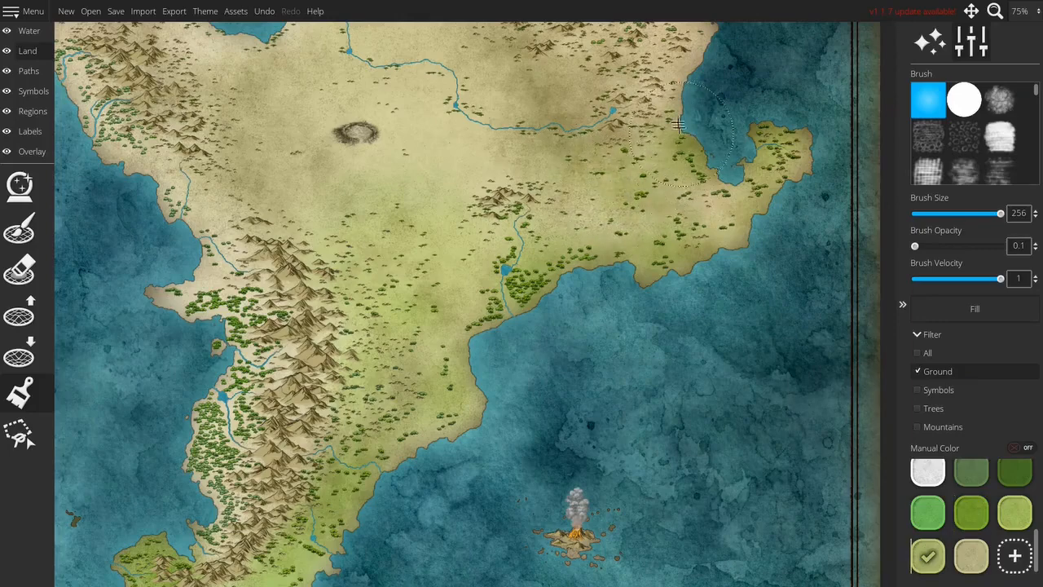
drag(679, 127, 716, 248)
Switch to the existing dark green and paint the wooded western headland and the forest ground south of it
drag(512, 343, 763, 138)
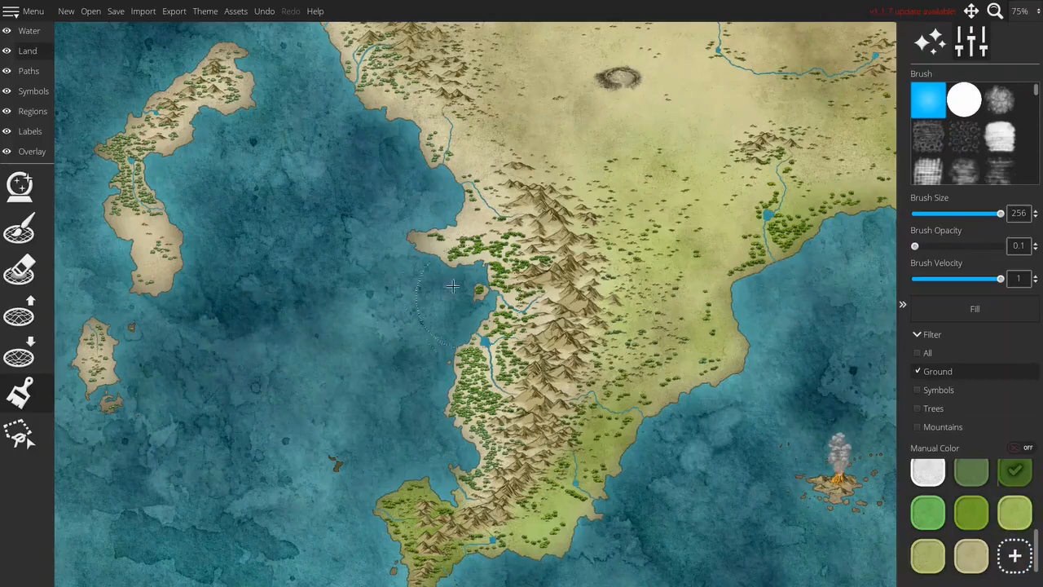
mouse_move(473, 248)
mouse_down()
mouse_move(430, 249)
mouse_move(500, 260)
mouse_move(497, 271)
mouse_move(512, 314)
mouse_up()
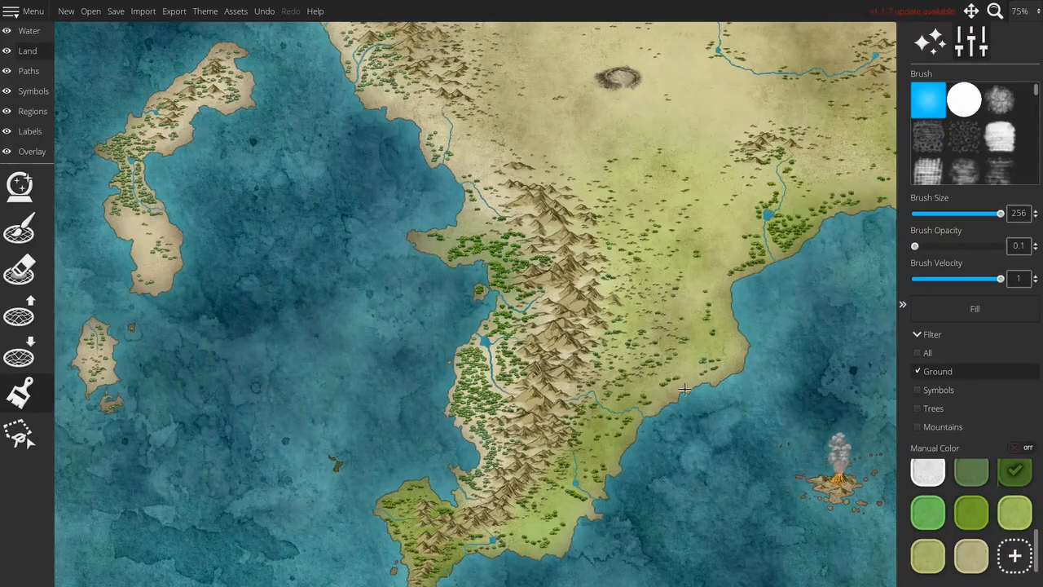
mouse_move(531, 282)
mouse_down()
mouse_move(527, 324)
mouse_move(470, 353)
mouse_move(506, 390)
mouse_move(482, 391)
mouse_up()
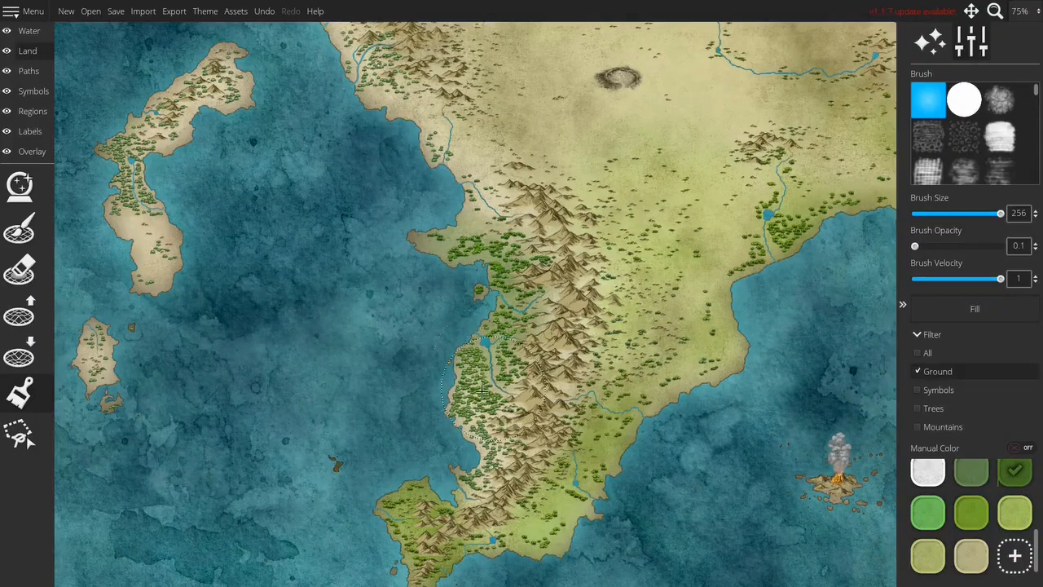
Add a deeper forest green as a custom ground colour
scroll(1005, 519, up, 3)
scroll(1005, 521, down, 3)
click(1010, 554)
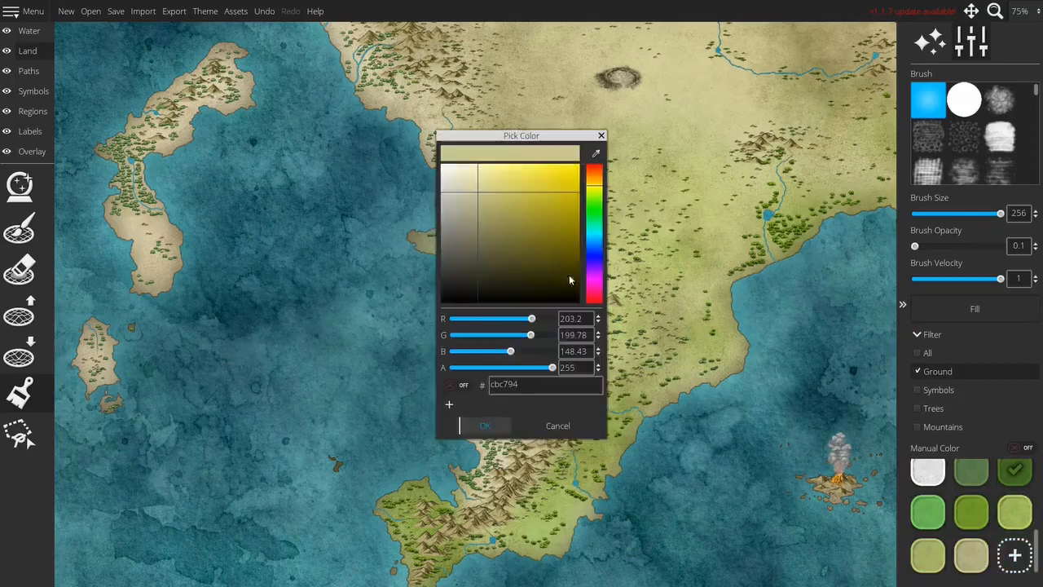
click(597, 214)
drag(565, 191, 551, 254)
click(485, 424)
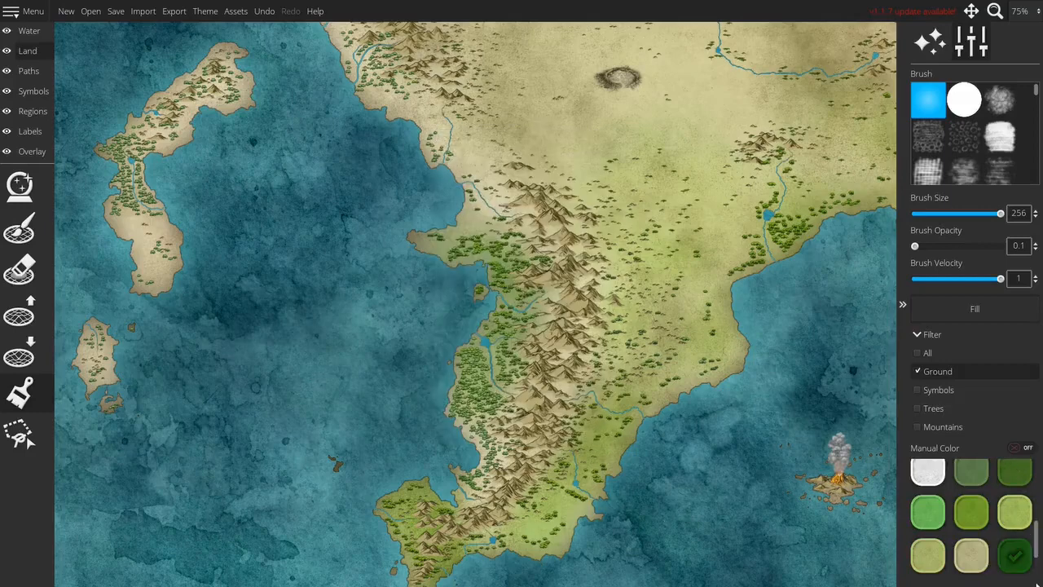
scroll(1037, 553, up, 3)
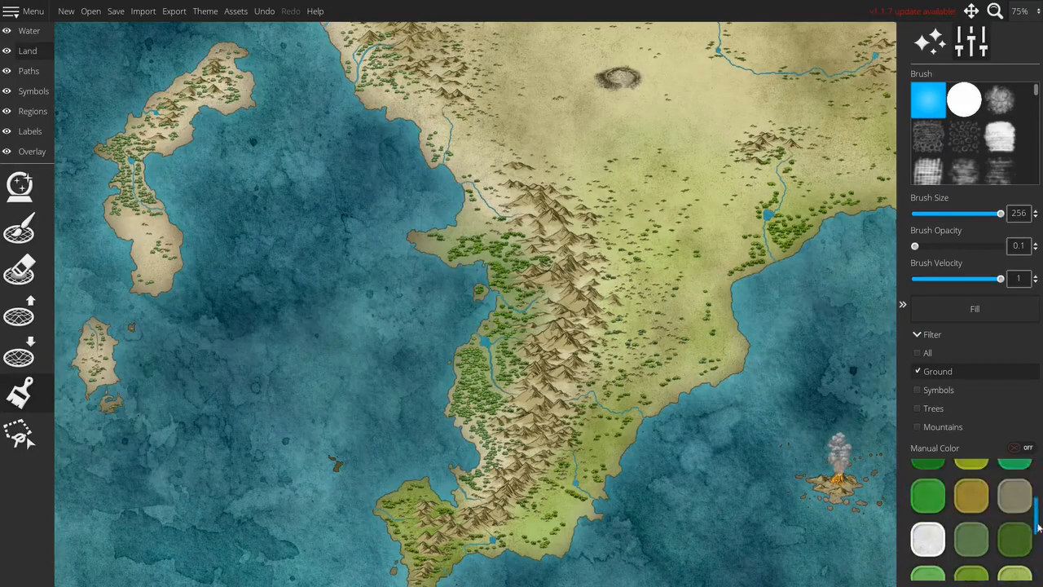
scroll(1036, 538, down, 3)
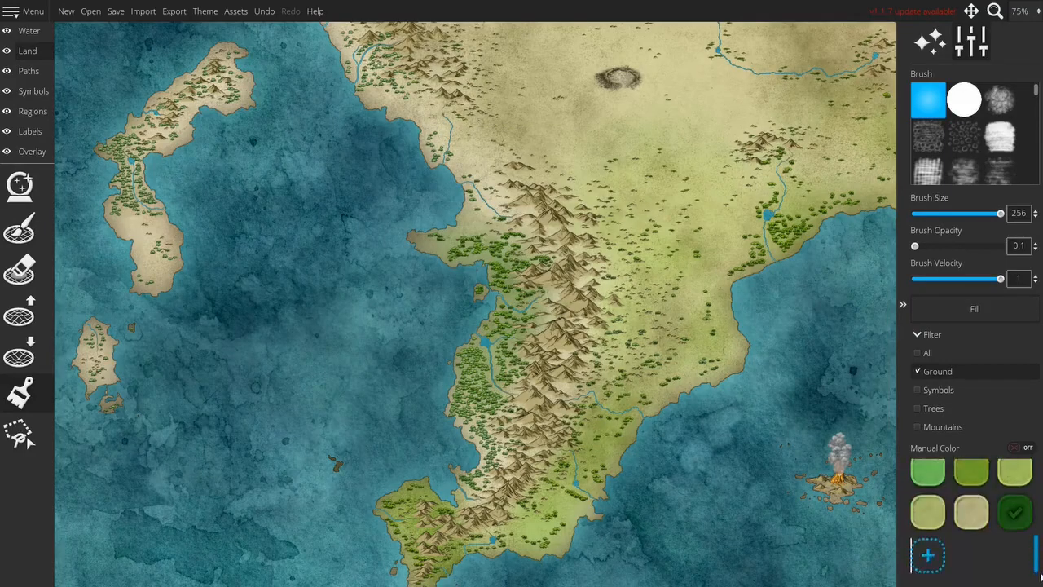
Paint the ground of the dense forest on the west coast deep green, down to the bay above the southwestern peninsula
drag(489, 331, 489, 211)
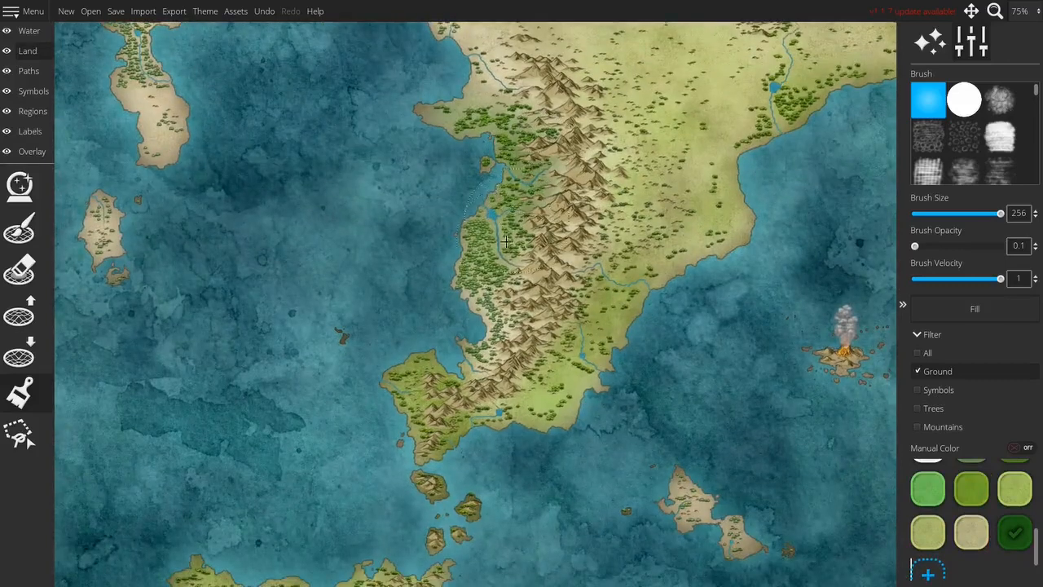
drag(489, 298, 481, 328)
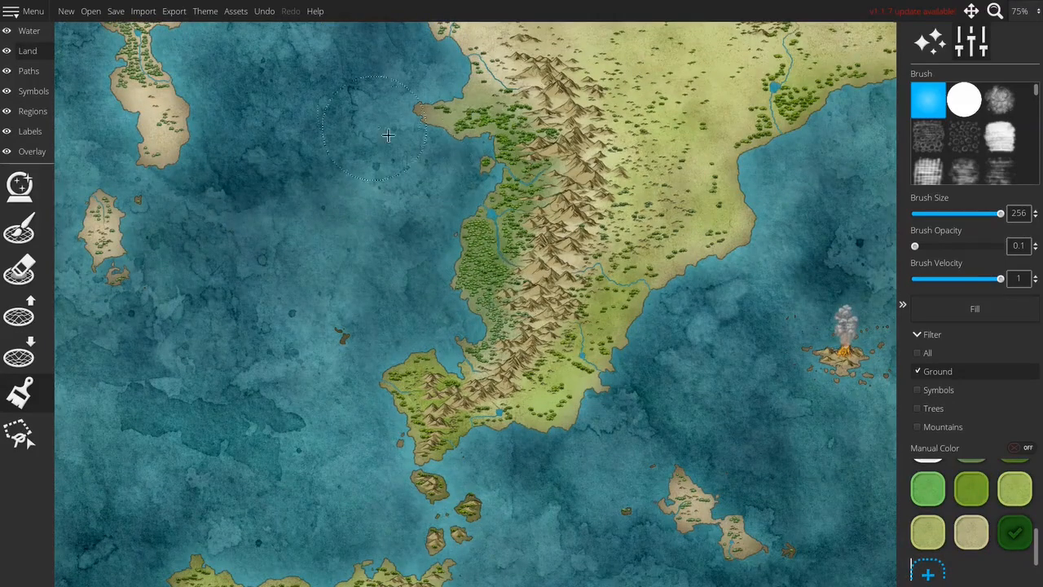
drag(414, 200, 448, 369)
Paint the west coast ground deep green from the wooded headland north to the wooded rivers below the northwestern mountains
mouse_move(540, 256)
mouse_down()
mouse_move(483, 189)
mouse_move(535, 275)
mouse_up()
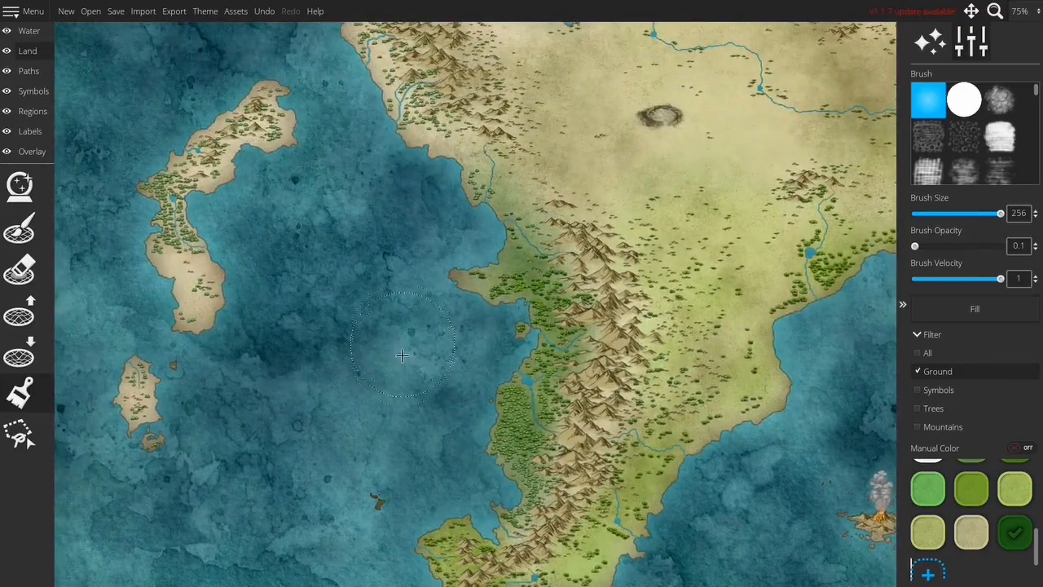
drag(518, 528, 527, 523)
drag(444, 219, 578, 491)
mouse_move(598, 447)
mouse_down()
mouse_move(587, 420)
mouse_move(554, 413)
mouse_move(538, 371)
mouse_move(832, 533)
mouse_up()
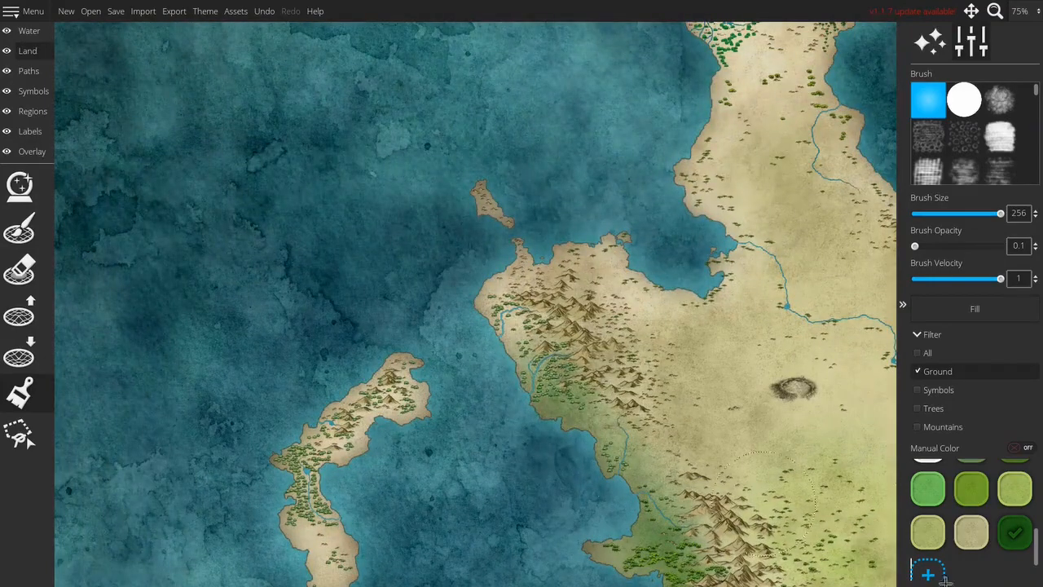
Switch the ground colour to the dark green swatch next to the yellow-olive one
scroll(990, 503, up, 3)
click(928, 487)
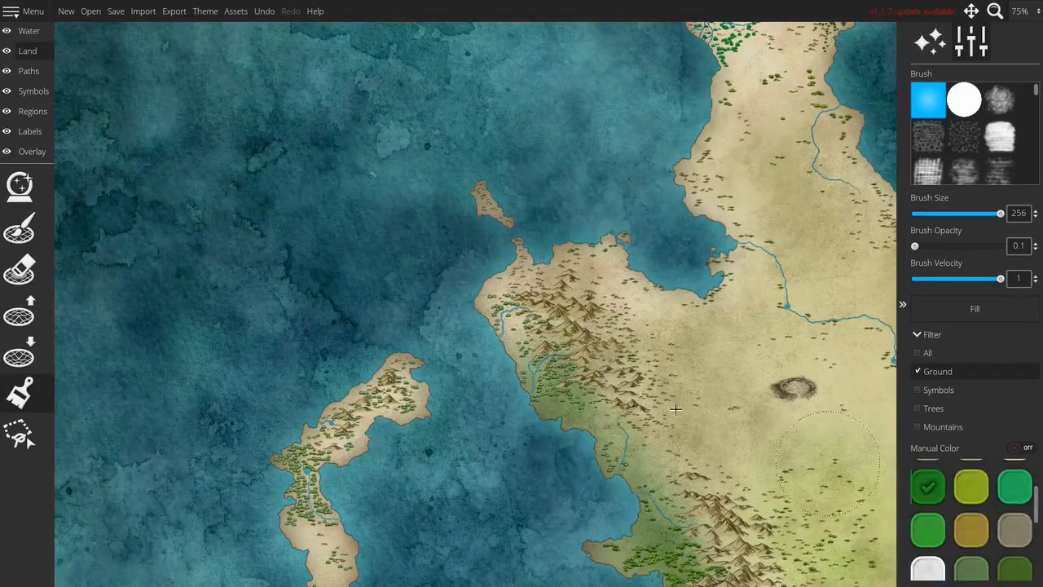
Paint the mainland's northwest coast and the western islands dark green with the soft ground brush at size 256 and opacity 0.1
mouse_move(479, 319)
mouse_down()
mouse_move(524, 348)
mouse_move(504, 295)
mouse_move(491, 308)
mouse_move(511, 301)
mouse_move(532, 265)
mouse_move(514, 265)
mouse_move(497, 246)
mouse_move(485, 187)
mouse_up()
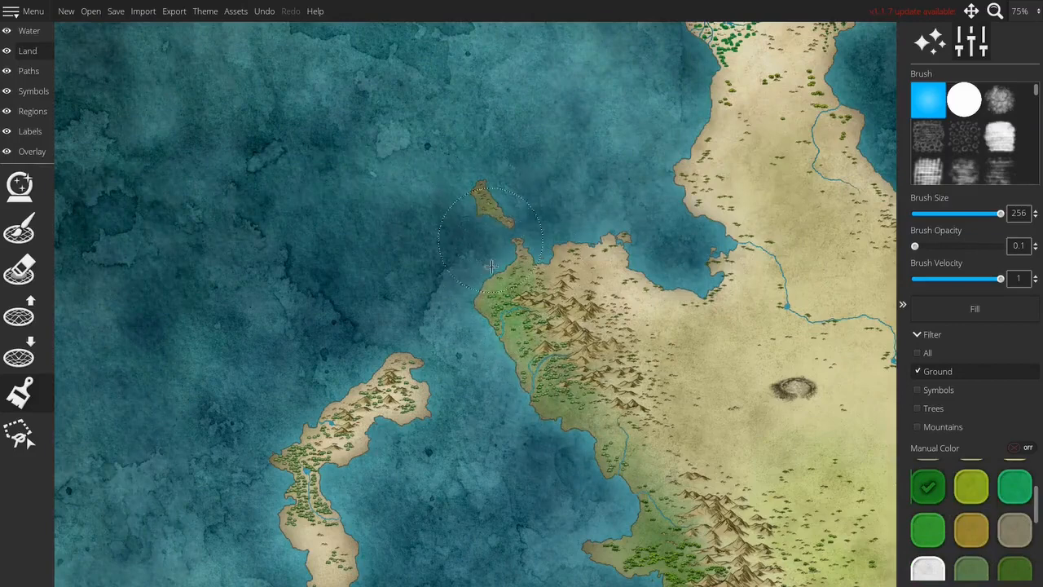
drag(479, 391, 575, 156)
mouse_move(495, 157)
mouse_down()
mouse_move(507, 155)
mouse_move(501, 171)
mouse_move(450, 167)
mouse_move(396, 230)
mouse_move(407, 298)
mouse_move(432, 334)
mouse_move(407, 303)
mouse_move(411, 285)
mouse_up()
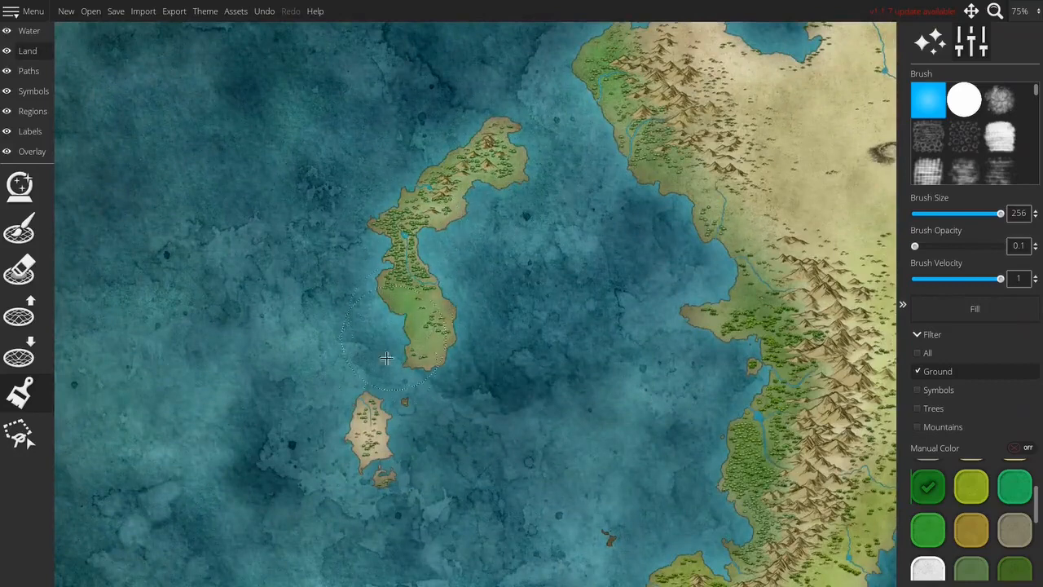
drag(367, 401, 383, 477)
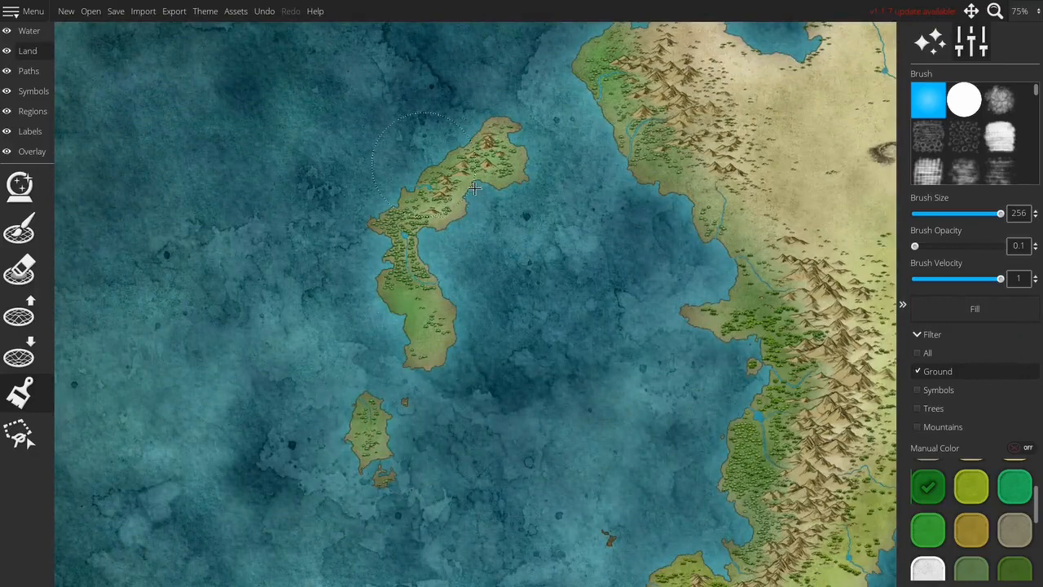
drag(578, 347, 481, 219)
drag(526, 280, 403, 339)
scroll(599, 374, down, 5)
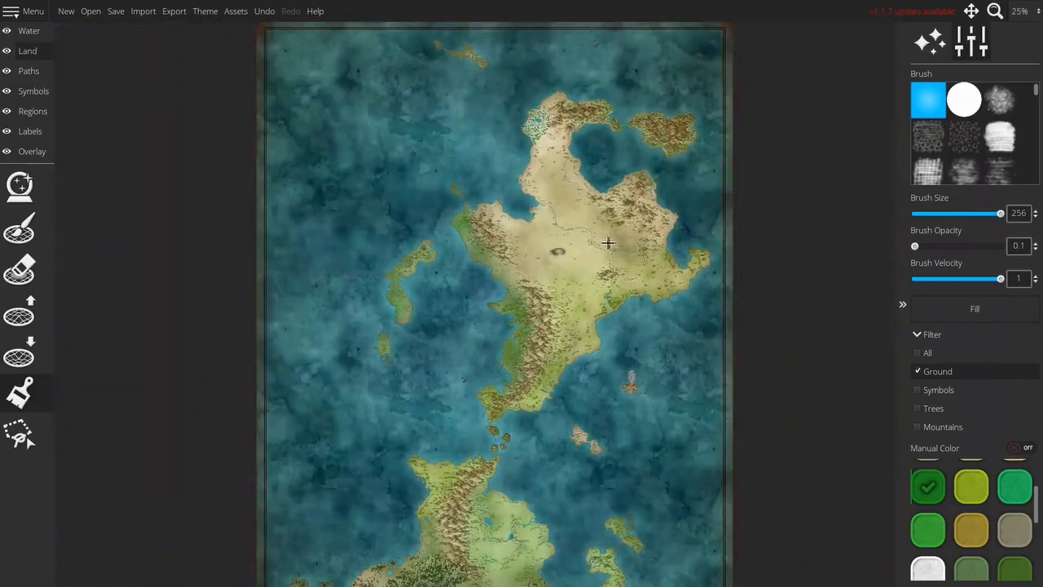
scroll(665, 189, up, 6)
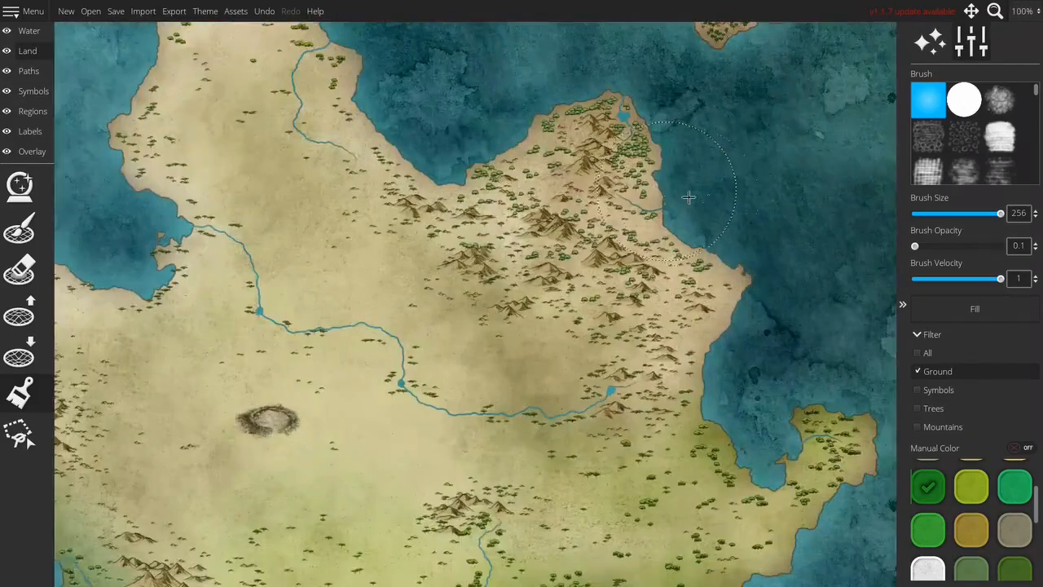
scroll(985, 505, down, 3)
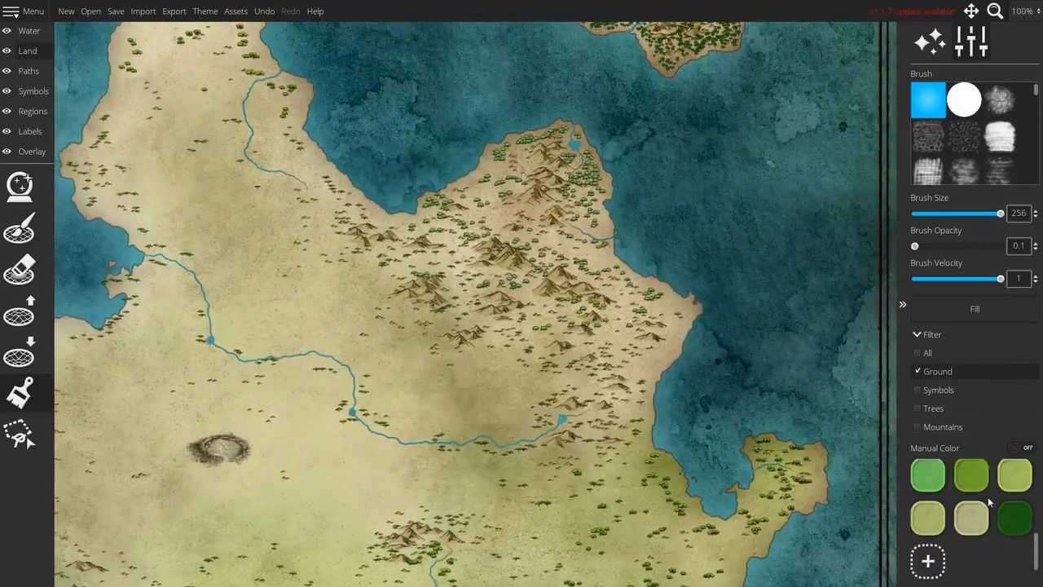
click(929, 555)
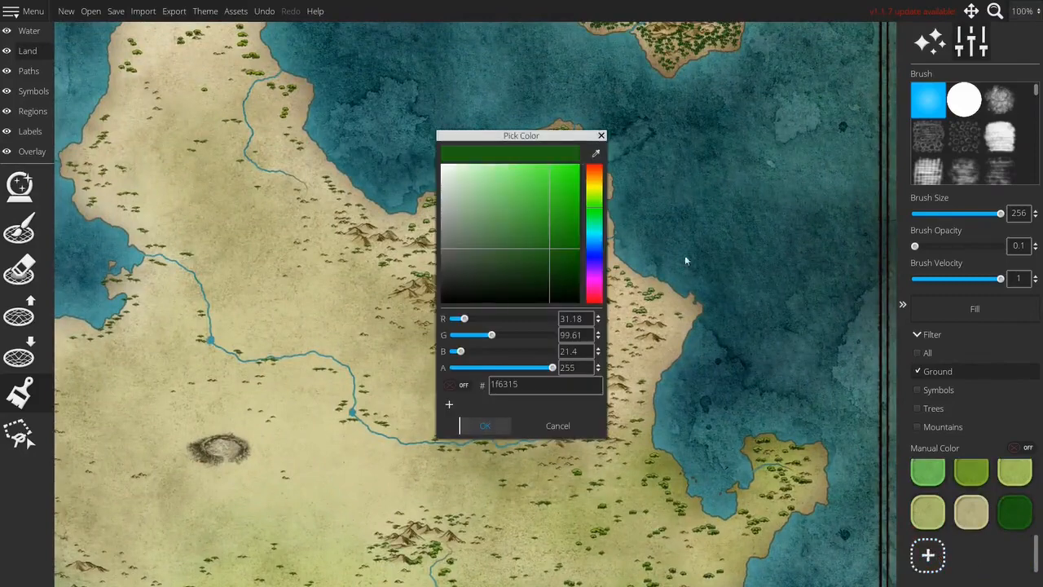
click(562, 427)
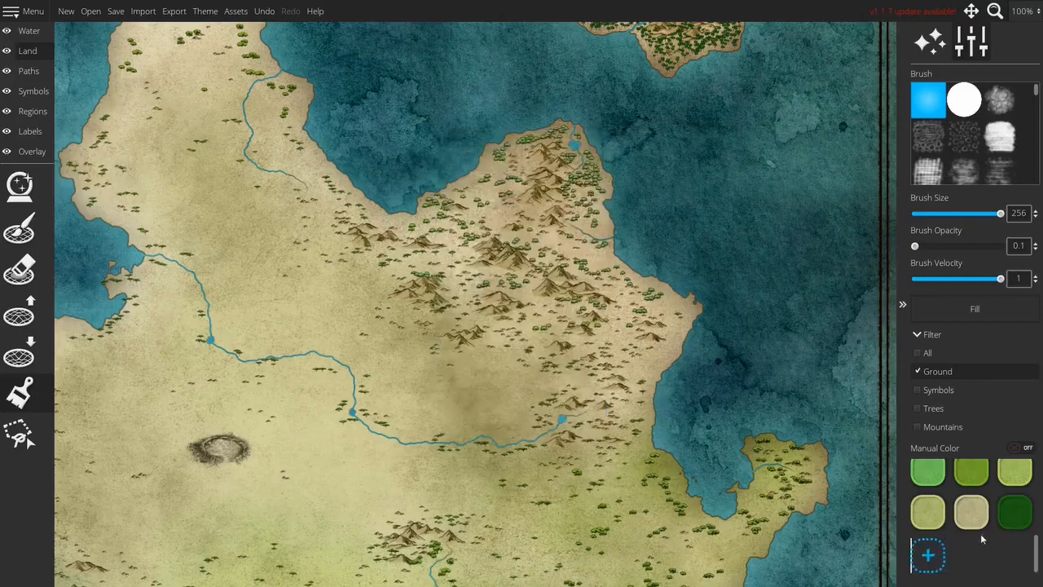
scroll(979, 534, up, 5)
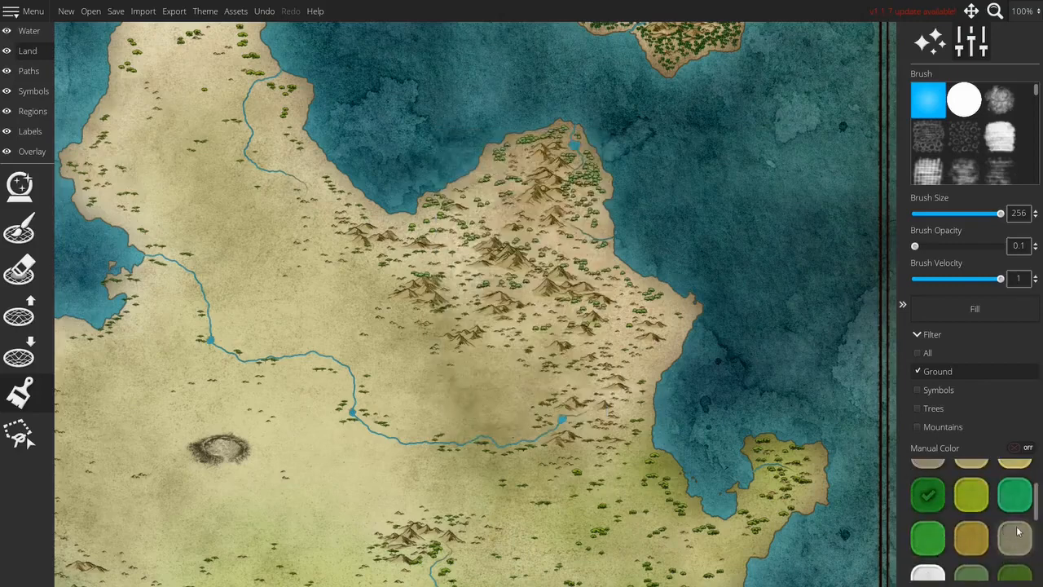
drag(1039, 512, 1039, 571)
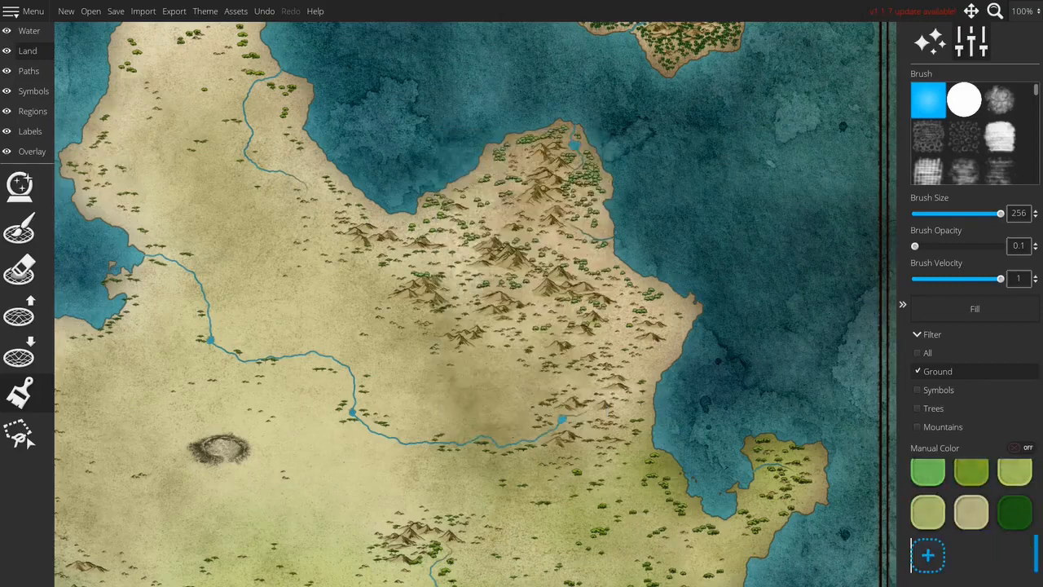
Add the custom ground colour #aea686 to the palette and paint the mainland's northeastern mountain region with it
click(929, 556)
click(596, 186)
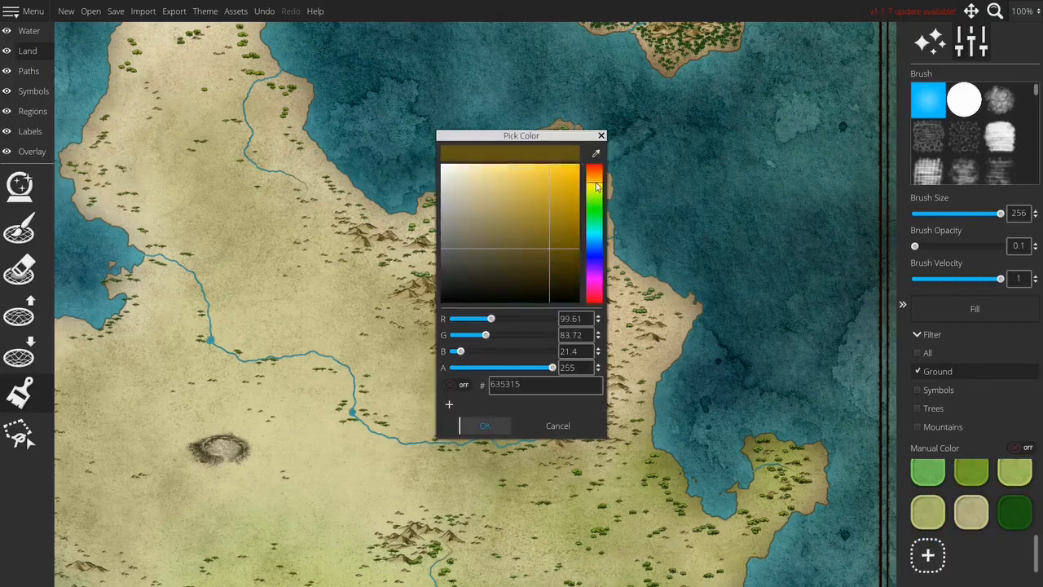
drag(469, 200, 472, 208)
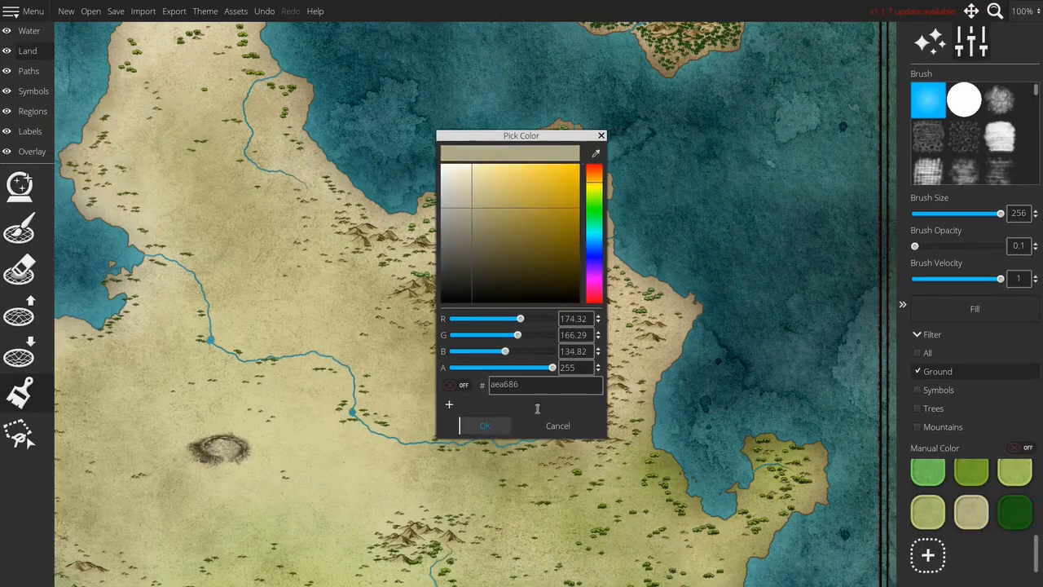
click(504, 427)
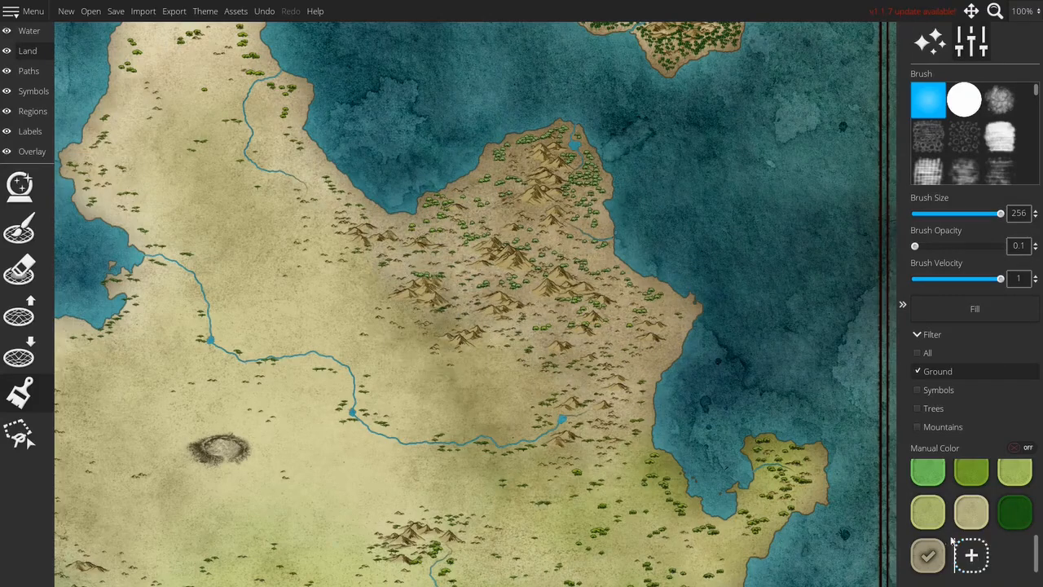
Tint the forested hills of the northeastern mountain region with the dark olive green ground colour
scroll(970, 534, up, 2)
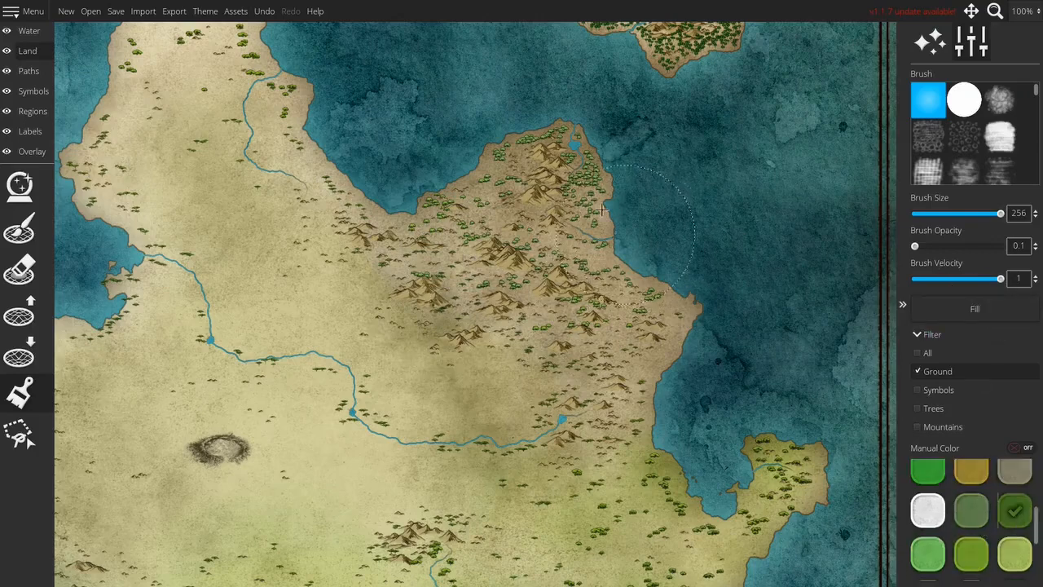
mouse_move(562, 145)
mouse_down()
mouse_move(509, 202)
mouse_move(569, 219)
mouse_move(626, 317)
mouse_move(557, 364)
mouse_move(582, 391)
mouse_move(630, 395)
mouse_move(495, 244)
mouse_up()
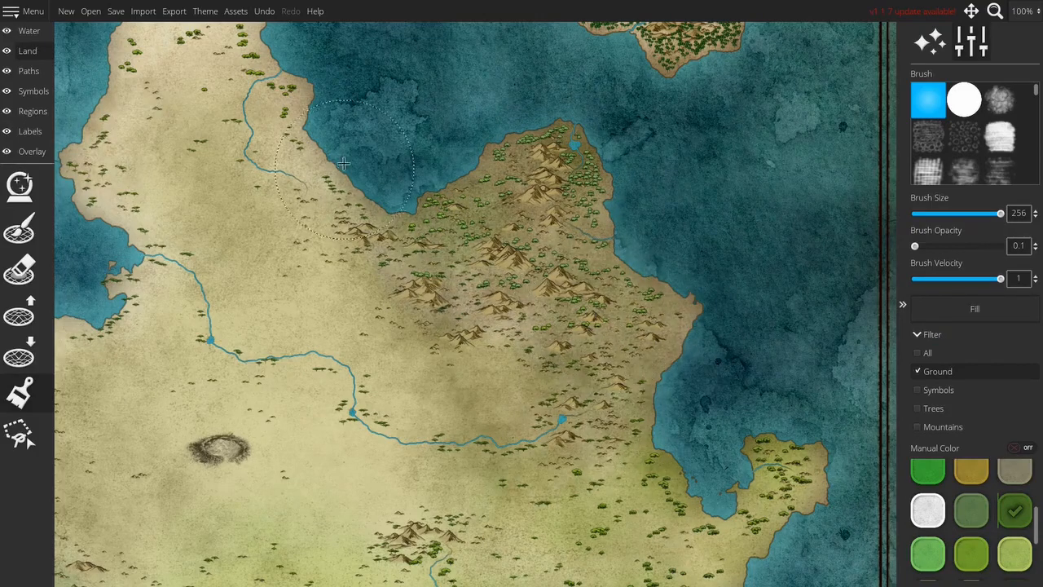
Paint the coasts and shrubland of the northern neck of land with the yellowish green ground colour, then choose grey-brown
drag(380, 136, 517, 199)
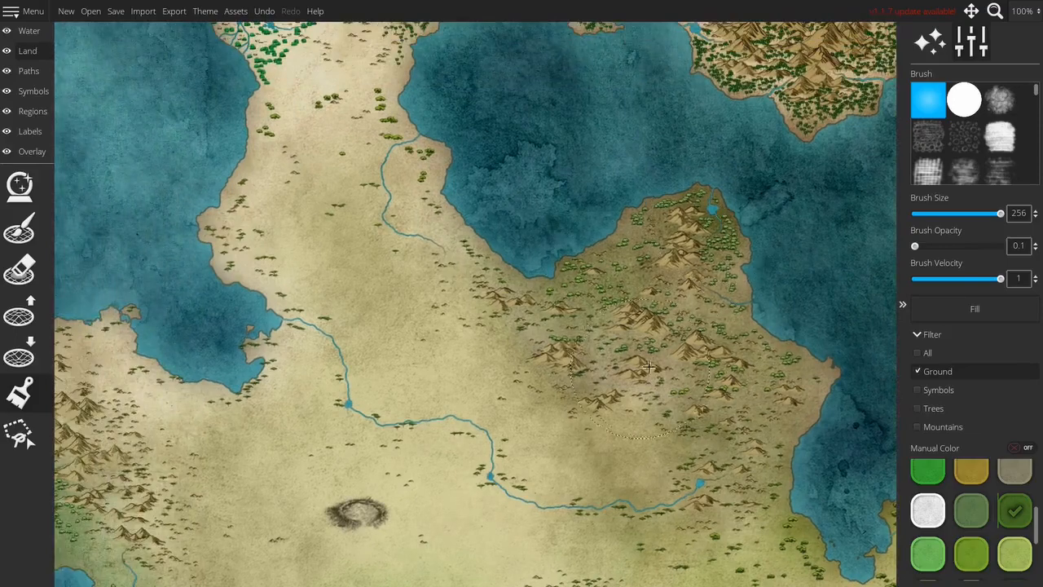
drag(501, 192, 607, 276)
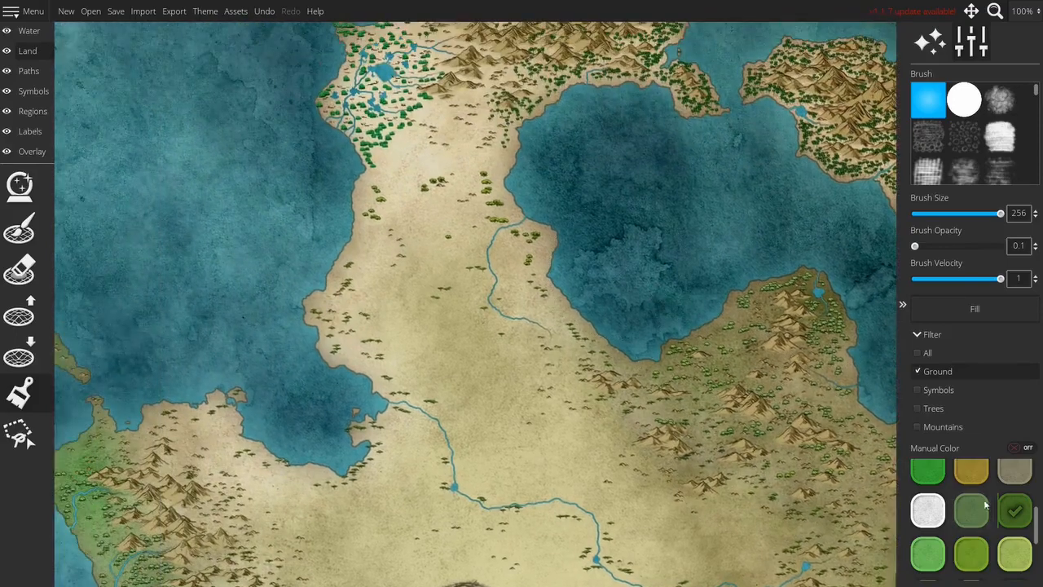
click(1018, 476)
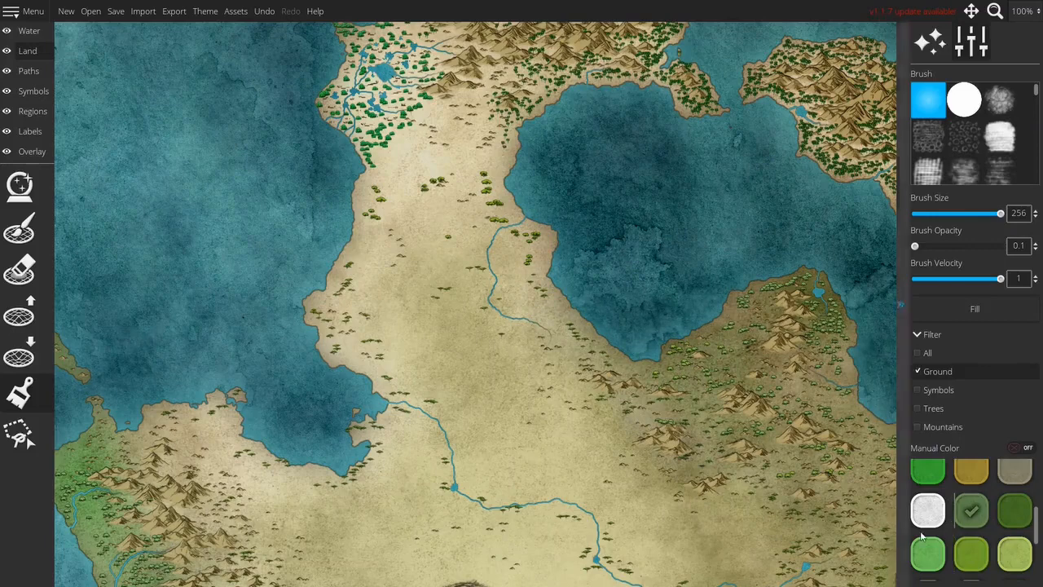
click(971, 554)
mouse_move(565, 246)
mouse_down()
mouse_move(585, 294)
mouse_move(526, 193)
mouse_move(488, 191)
mouse_move(370, 229)
mouse_move(356, 222)
mouse_move(329, 326)
mouse_move(354, 356)
mouse_move(363, 351)
mouse_move(357, 369)
mouse_move(375, 407)
mouse_up()
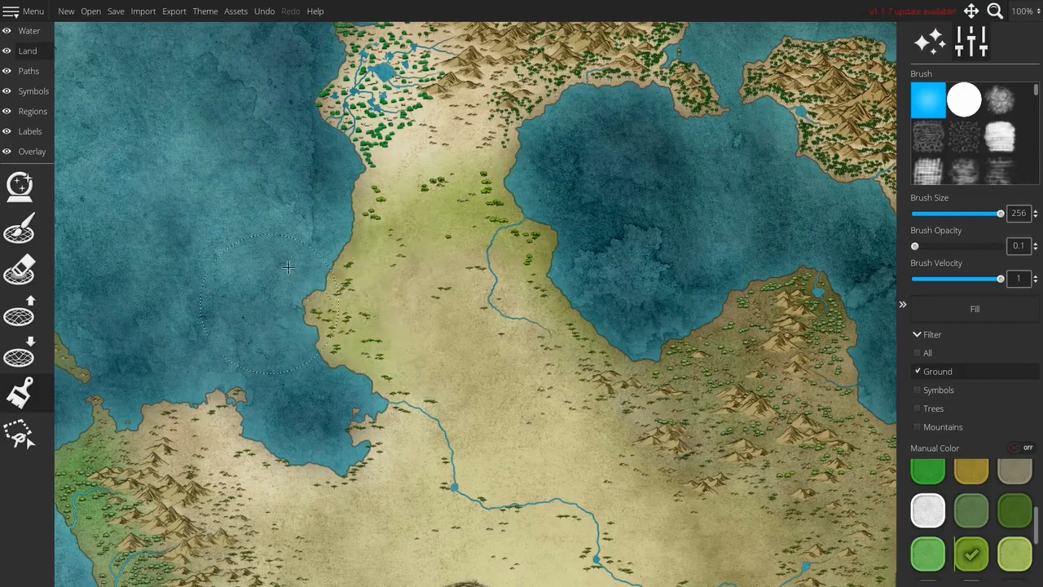
click(1014, 470)
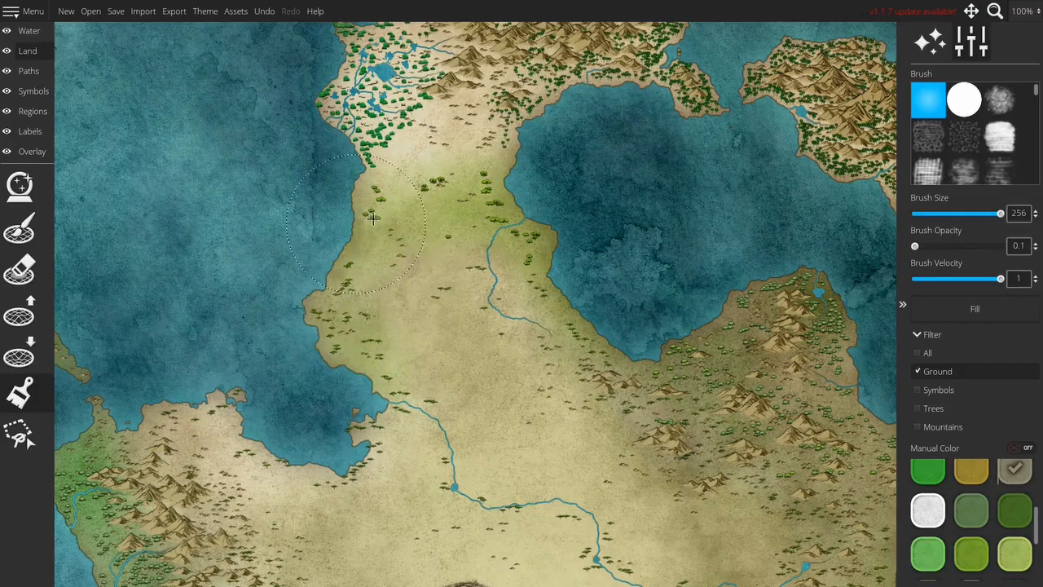
Paint the wetlands around the lakes on the mainland's northwestern tip with the teal green ground colour
drag(488, 183, 600, 347)
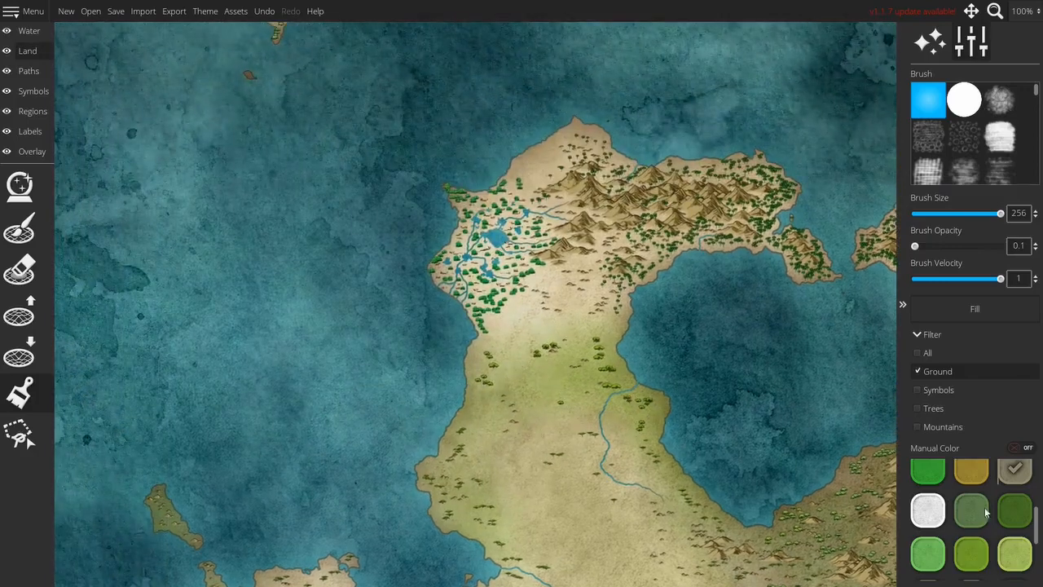
scroll(984, 506, down, 2)
scroll(984, 522, up, 3)
scroll(983, 530, up, 2)
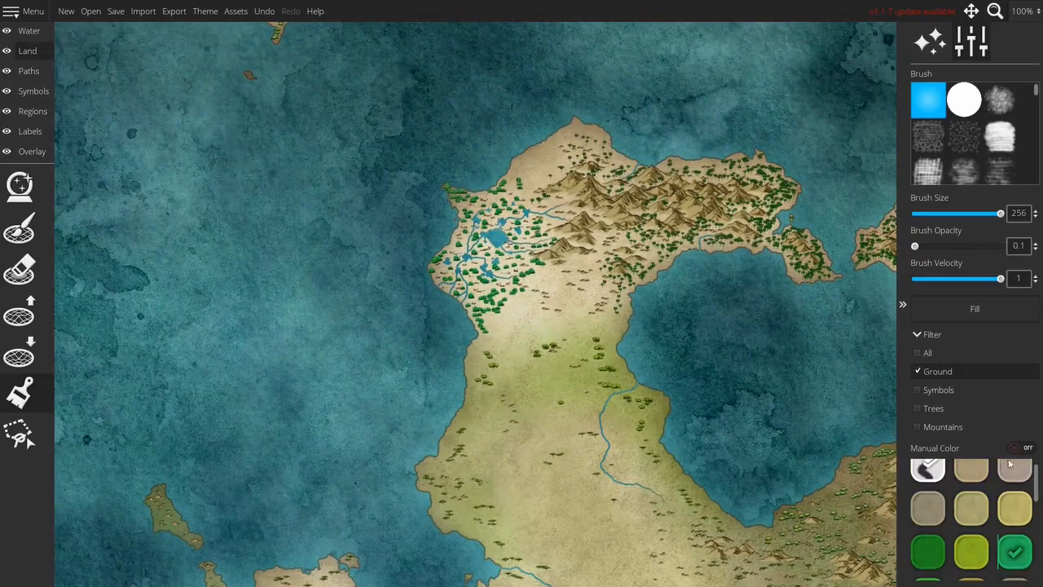
mouse_move(480, 206)
mouse_down()
mouse_move(505, 195)
mouse_move(520, 233)
mouse_move(450, 291)
mouse_move(466, 208)
mouse_move(447, 234)
mouse_move(471, 300)
mouse_up()
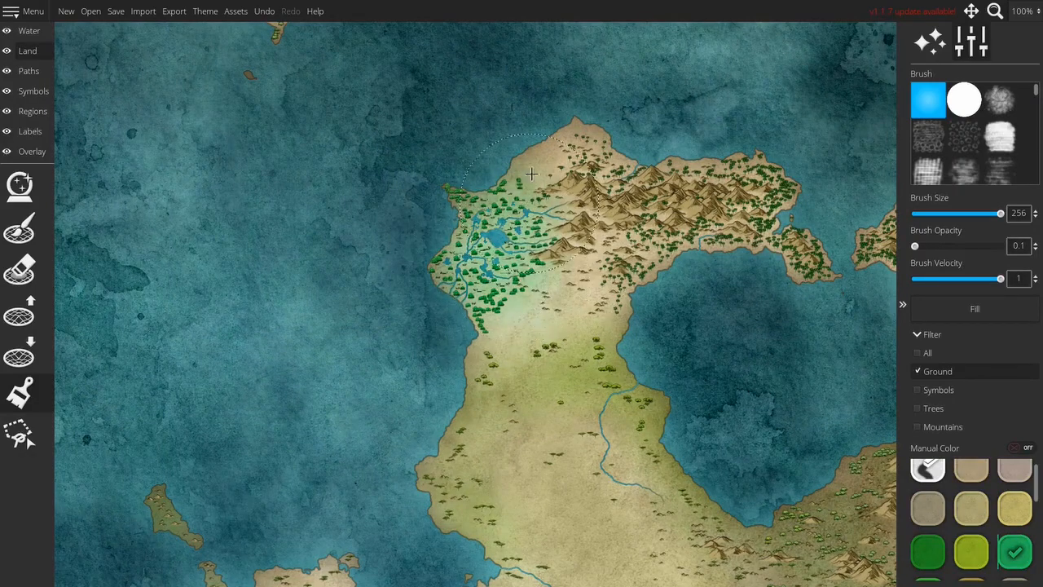
Add a dark teal custom ground colour, #157240, to the palette
scroll(993, 532, down, 1)
scroll(994, 530, down, 3)
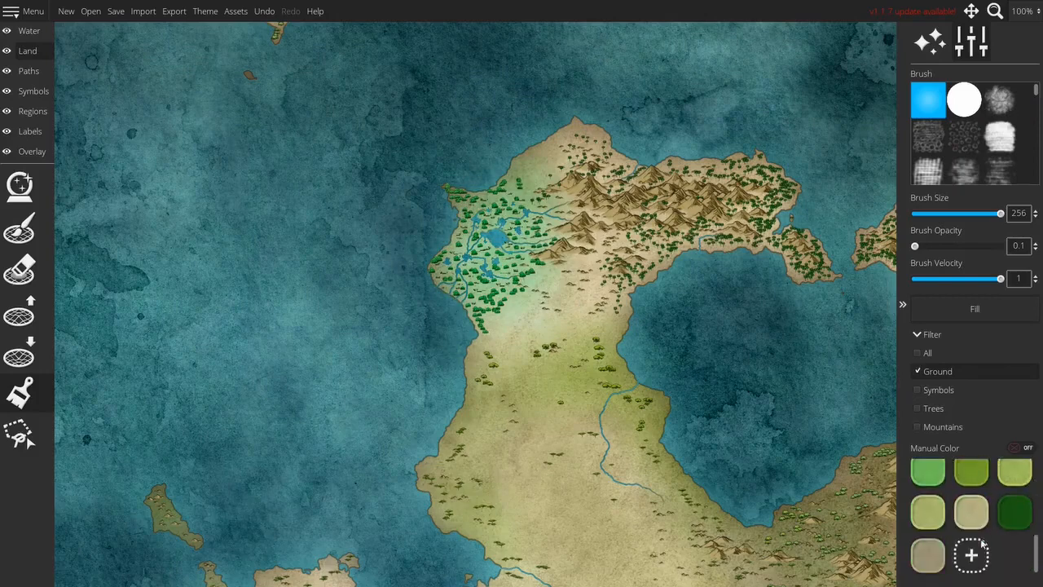
click(981, 549)
click(600, 223)
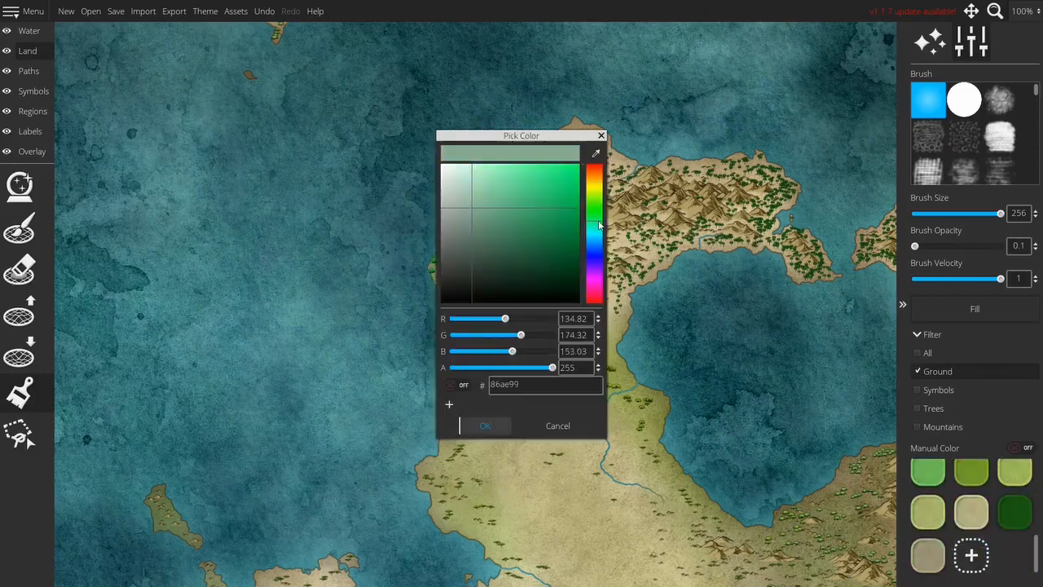
click(554, 242)
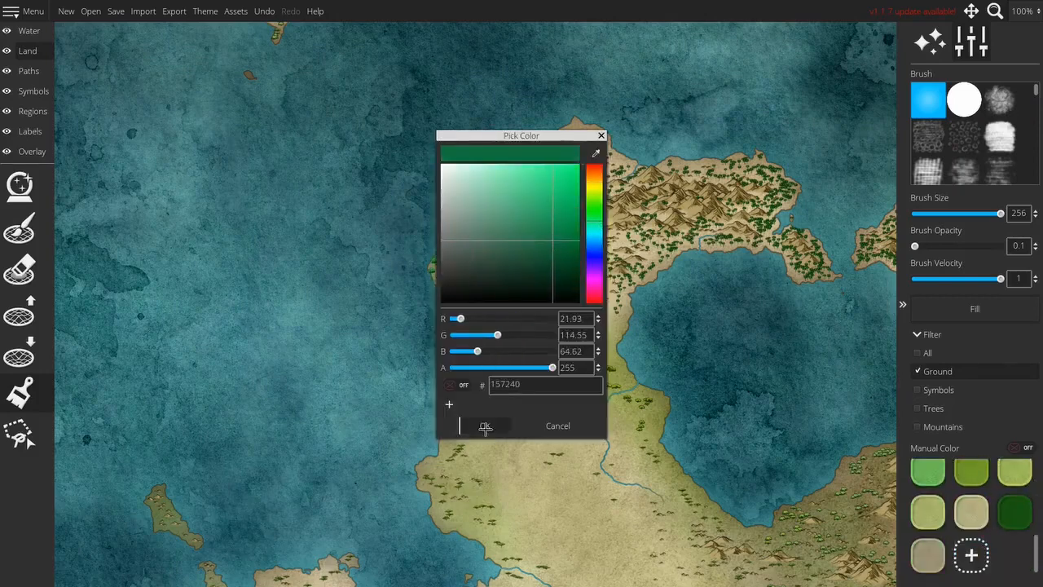
click(485, 426)
Reduce the brush size to 180 and darken the northwestern wetlands with the #157240 ground colour
scroll(510, 261, down, 3)
scroll(507, 237, down, 5)
mouse_move(542, 215)
mouse_down()
mouse_move(497, 221)
mouse_move(474, 195)
mouse_move(471, 261)
mouse_move(451, 281)
mouse_move(465, 298)
mouse_move(476, 287)
mouse_move(482, 324)
mouse_move(516, 272)
mouse_move(547, 251)
mouse_move(494, 305)
mouse_up()
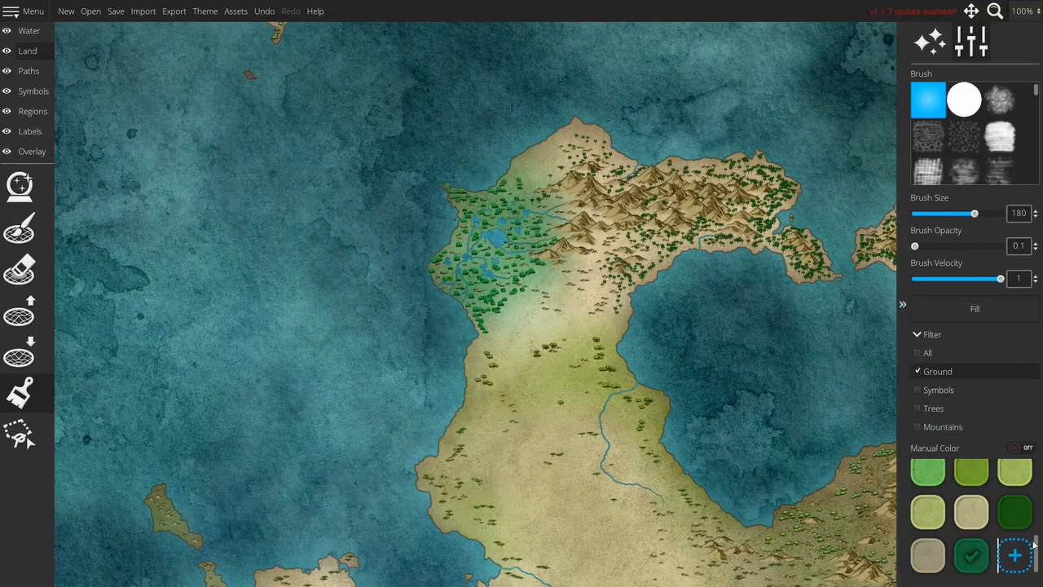
Paint the northern mountain range and the large northeastern island dark green with the brush size set to 256
scroll(984, 542, up, 4)
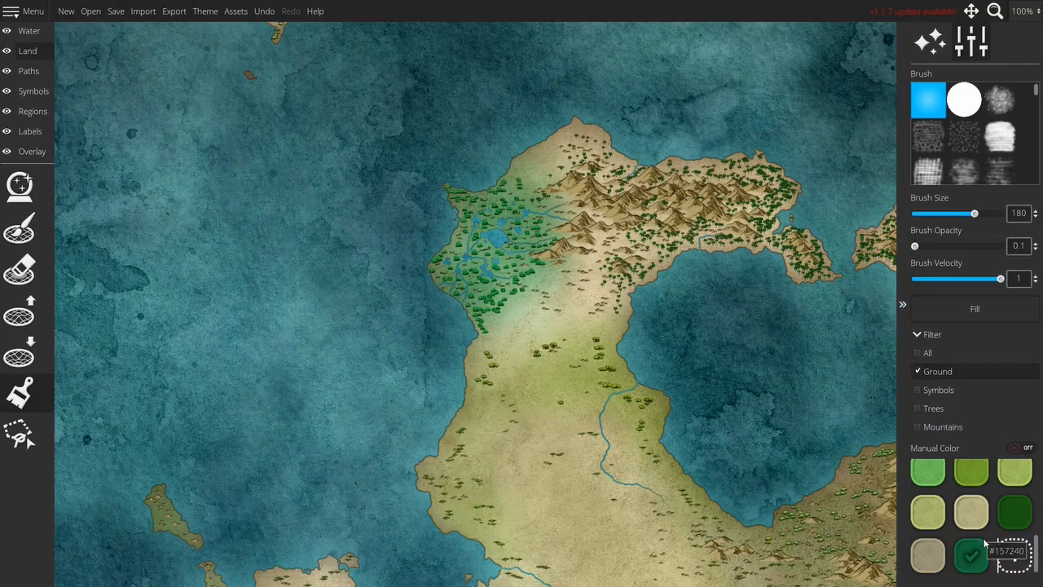
scroll(985, 542, up, 1)
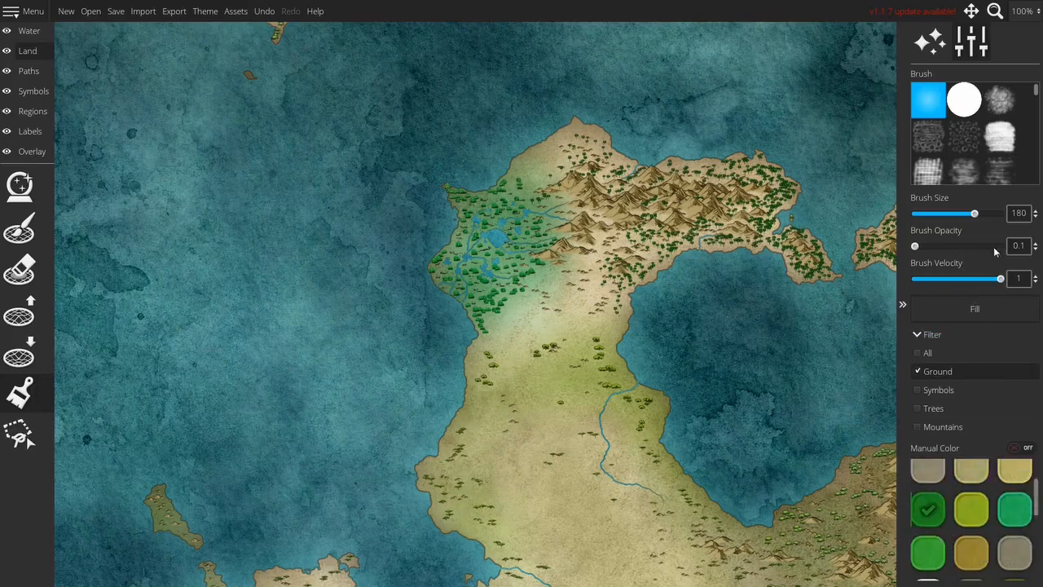
drag(988, 214, 1002, 213)
key(Right)
key(Up)
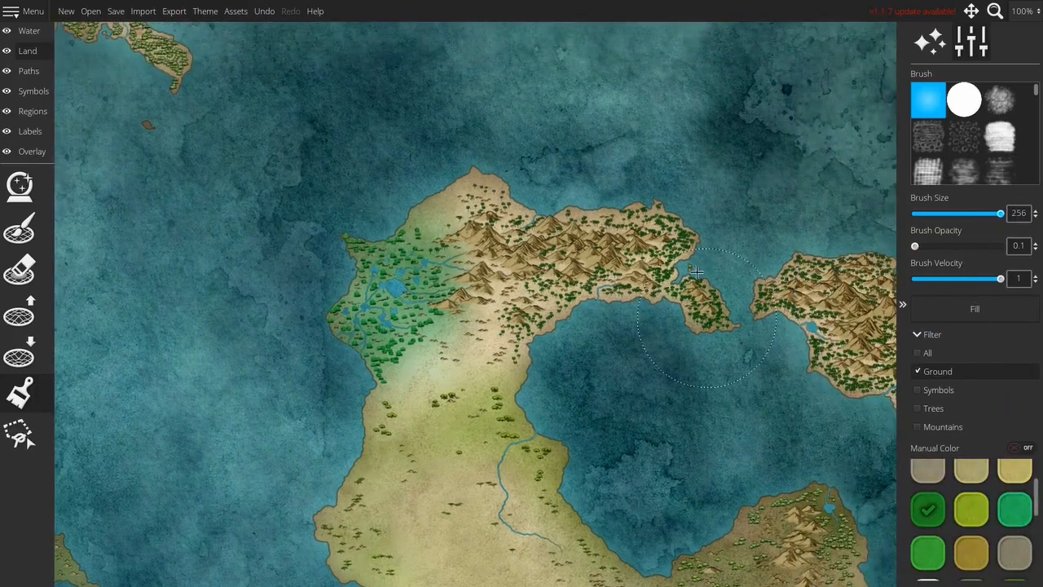
mouse_move(665, 224)
mouse_down()
mouse_move(619, 200)
mouse_move(632, 248)
mouse_move(573, 257)
mouse_move(510, 220)
mouse_move(511, 201)
mouse_move(477, 174)
mouse_move(459, 193)
mouse_move(529, 250)
mouse_move(496, 338)
mouse_move(568, 322)
mouse_up()
mouse_move(605, 361)
mouse_down()
mouse_move(401, 314)
mouse_move(386, 322)
mouse_up()
mouse_move(562, 286)
mouse_down()
mouse_move(667, 278)
mouse_move(770, 299)
mouse_move(796, 284)
mouse_move(762, 352)
mouse_move(738, 367)
mouse_move(688, 366)
mouse_move(683, 345)
mouse_move(647, 315)
mouse_move(644, 323)
mouse_move(694, 298)
mouse_move(730, 223)
mouse_move(669, 248)
mouse_move(606, 226)
mouse_move(586, 256)
mouse_move(582, 274)
mouse_move(624, 286)
mouse_move(636, 342)
mouse_move(778, 269)
mouse_move(719, 289)
mouse_move(788, 214)
mouse_move(777, 227)
mouse_move(634, 259)
mouse_move(679, 210)
mouse_move(554, 287)
mouse_move(471, 269)
mouse_up()
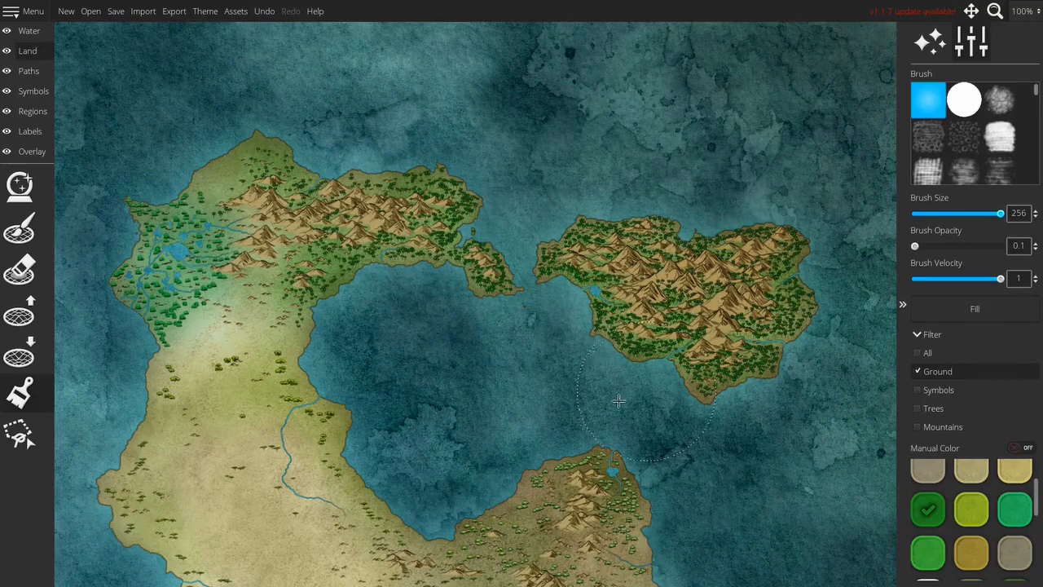
scroll(775, 408, down, 5)
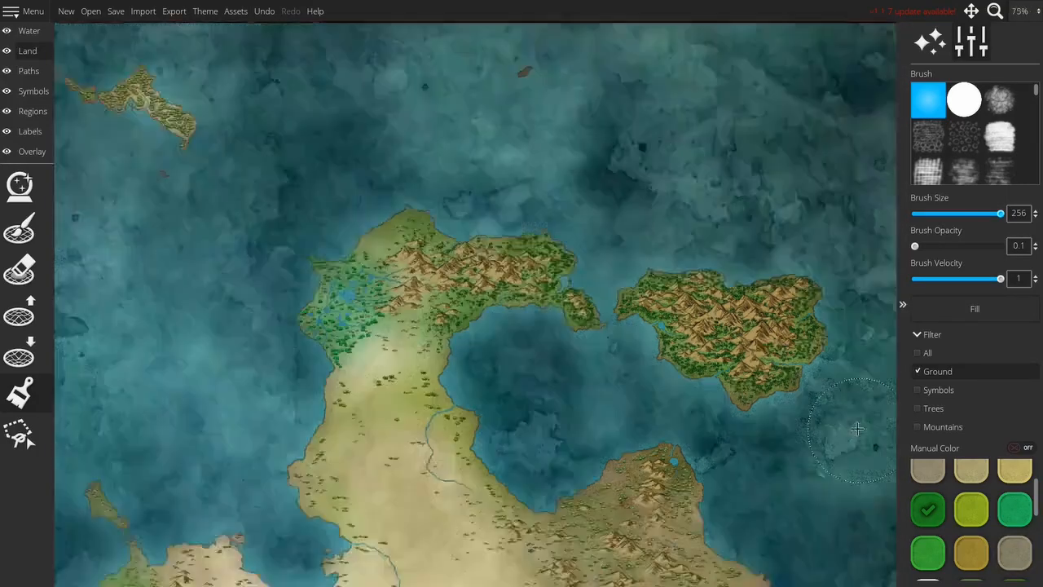
drag(770, 522, 692, 377)
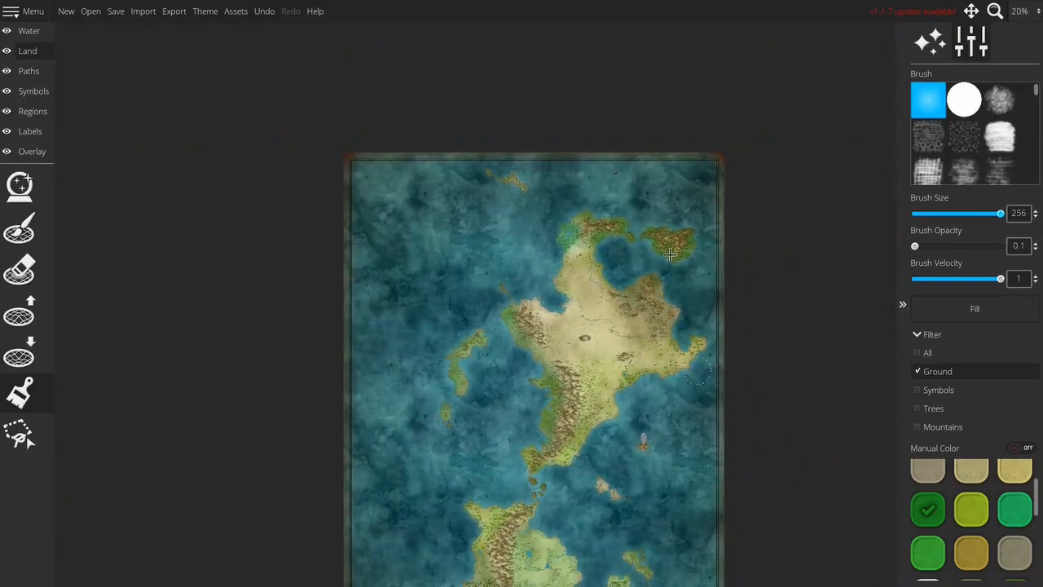
scroll(616, 193, up, 5)
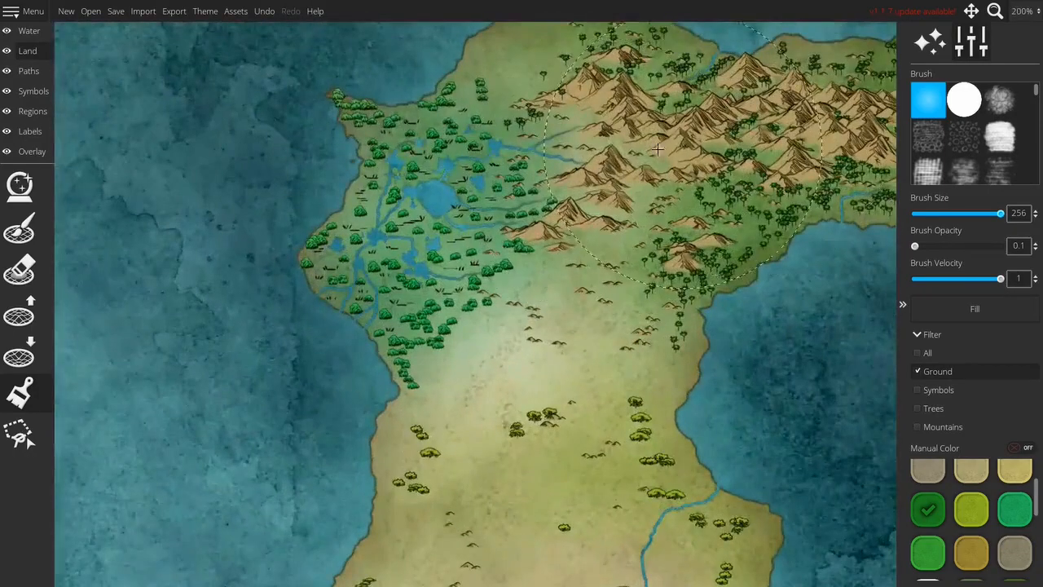
scroll(486, 439, up, 3)
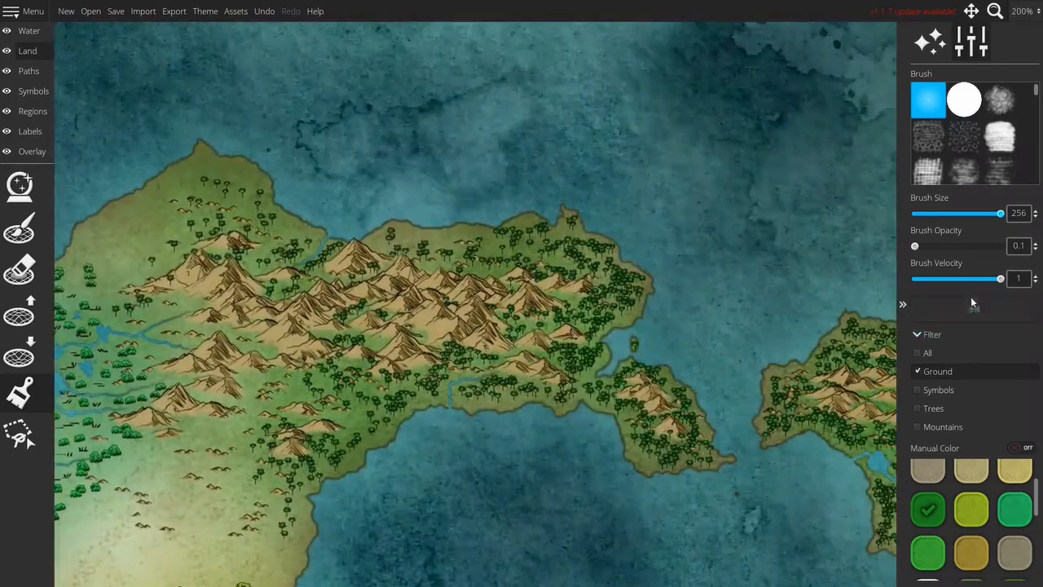
Limit the colour brush to mountains and tint the peaks of the northern range and the large northeastern island dark green
click(943, 424)
click(953, 370)
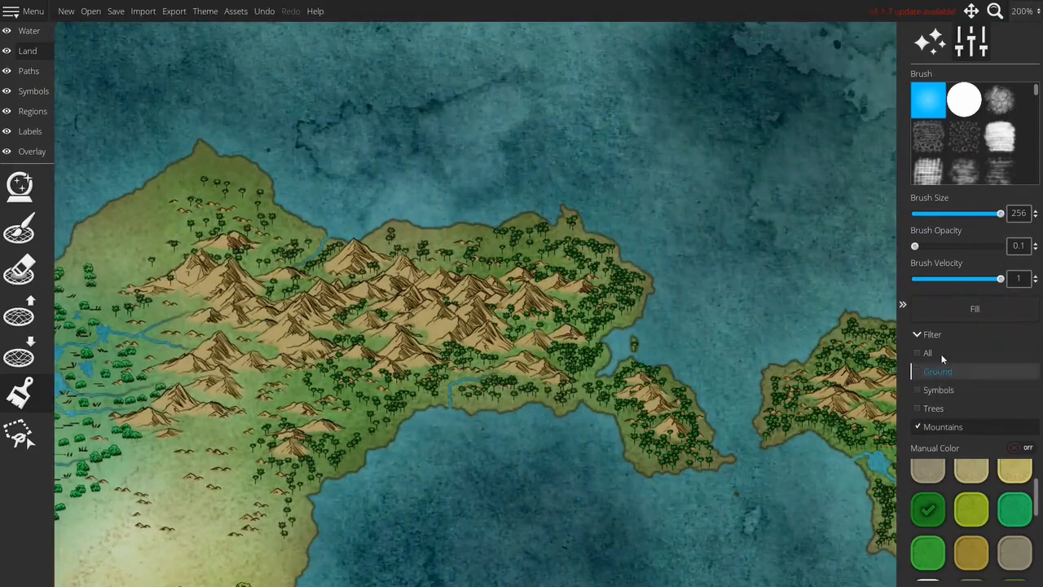
drag(567, 419, 633, 342)
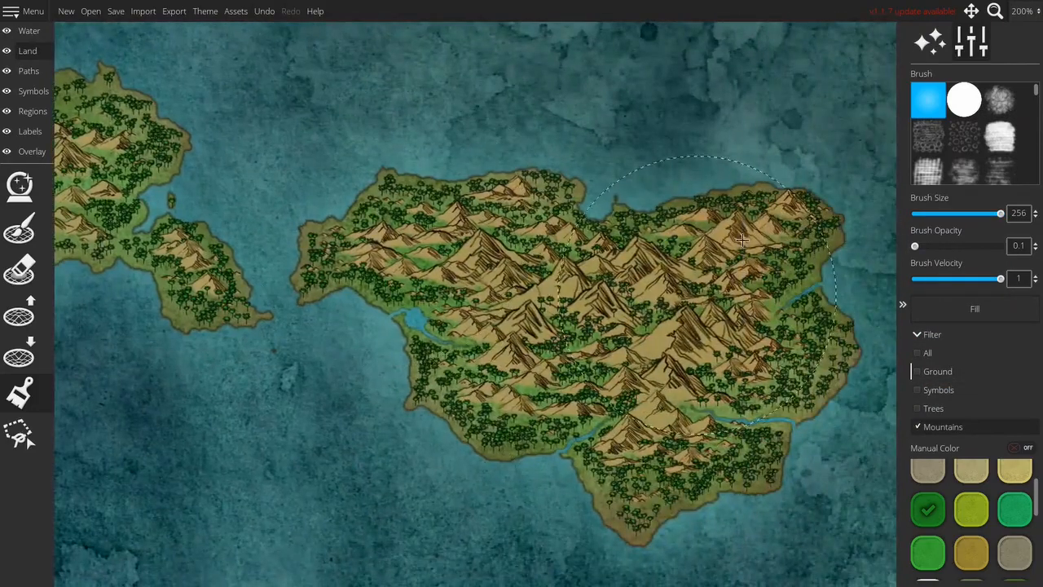
scroll(423, 245, down, 5)
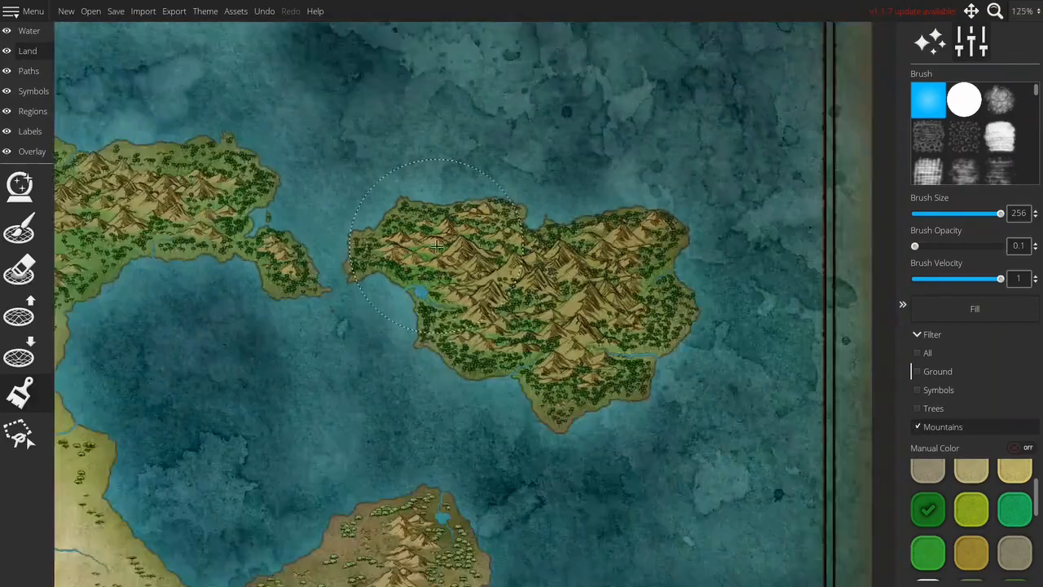
drag(394, 302, 613, 278)
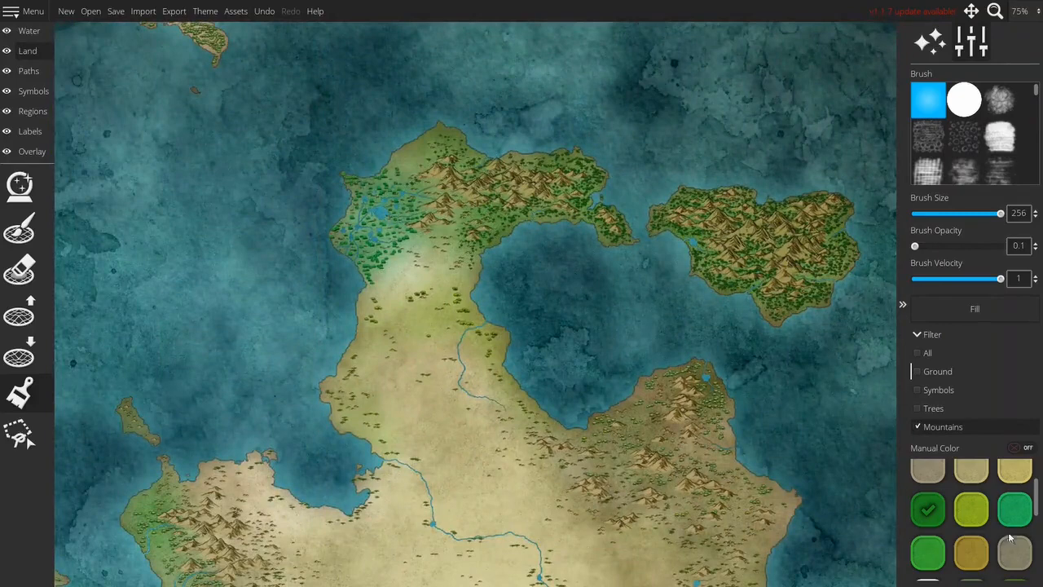
Limit the brush to ground again and tint the large northeastern island and northern mountain range with the ochre colour
click(970, 552)
scroll(970, 559, down, 3)
scroll(978, 555, up, 4)
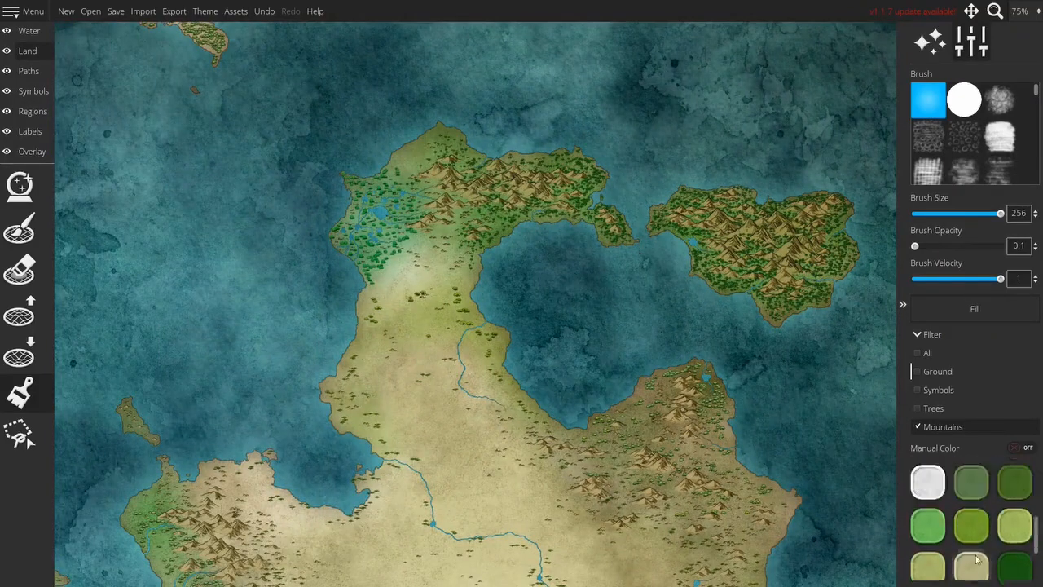
scroll(978, 556, down, 3)
scroll(974, 538, up, 2)
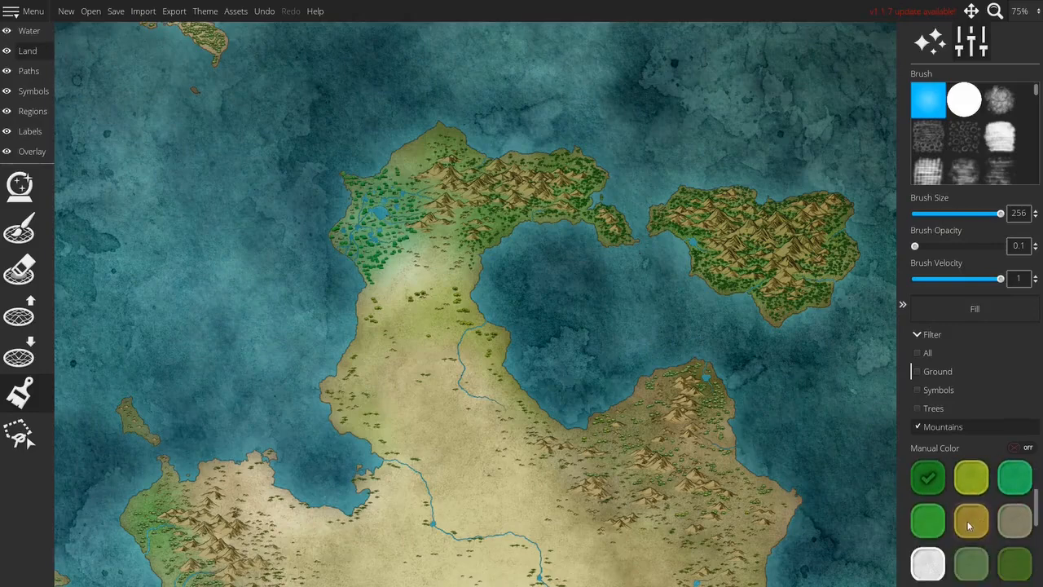
click(937, 371)
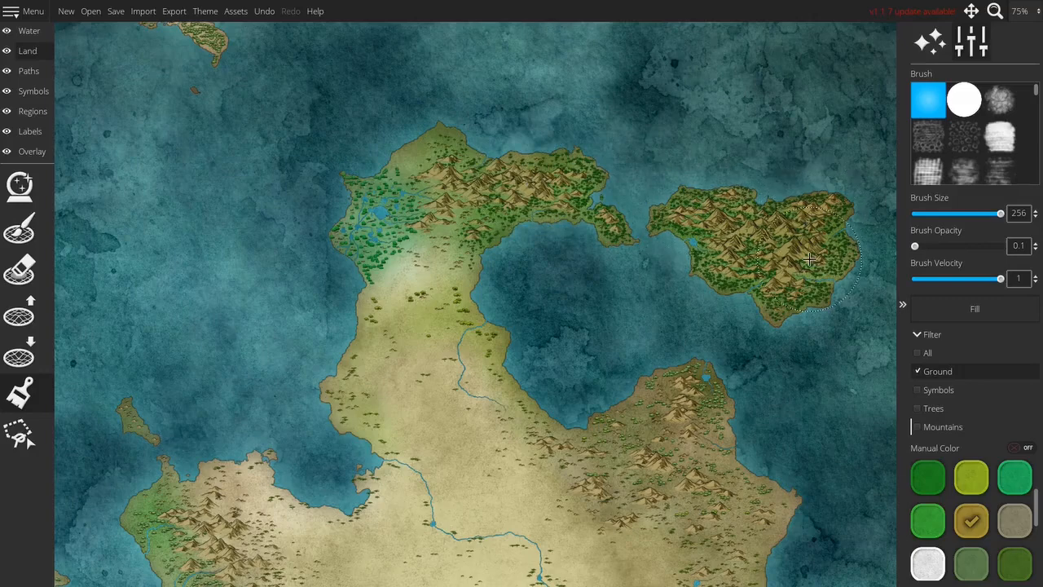
drag(526, 343, 641, 378)
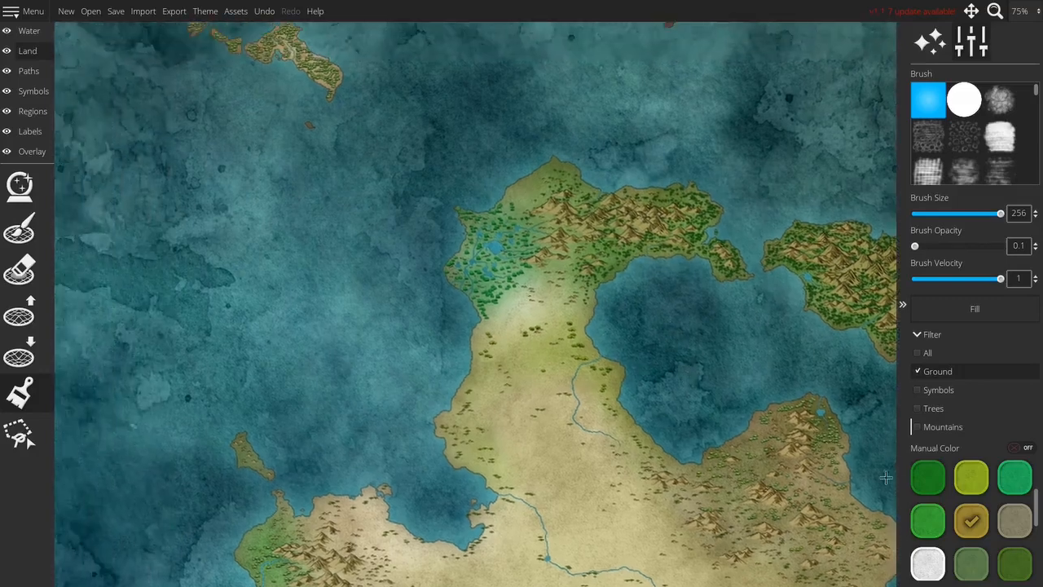
Touch up the ground around the northwestern wetlands with the dark teal and olive green colours
scroll(970, 519, down, 3)
click(971, 552)
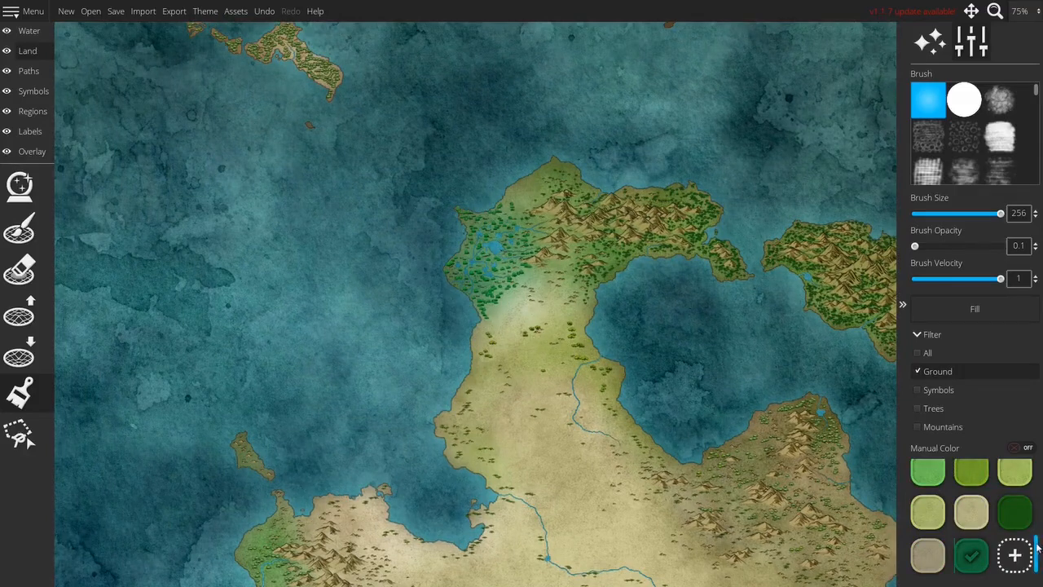
scroll(1011, 519, up, 1)
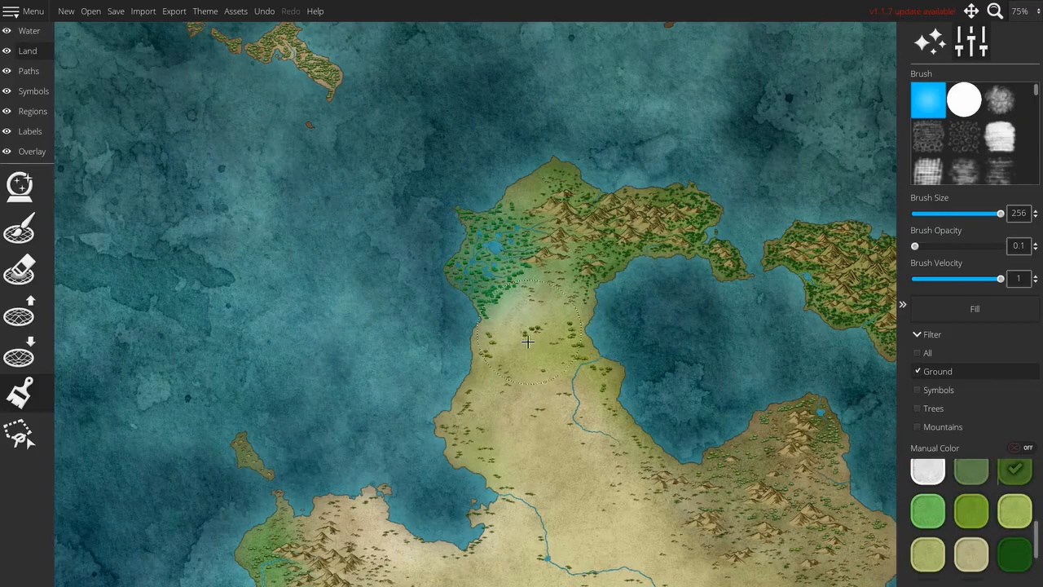
Paint the ground of the small island chain near the map's northern edge dark green
drag(429, 173, 683, 422)
scroll(996, 547, up, 3)
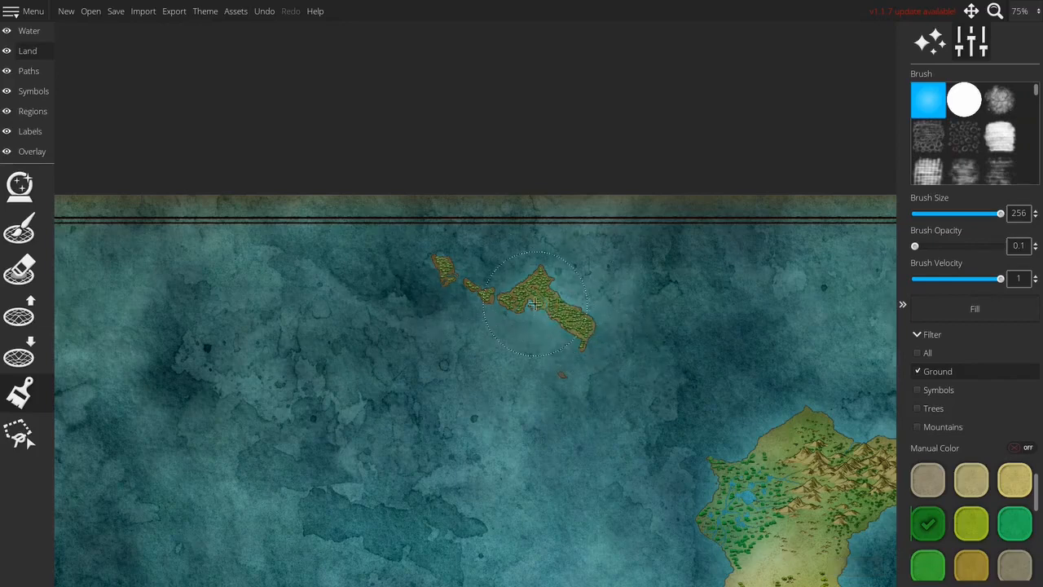
Paint the plains north and east of the mainland's western mountains with the light yellow-green ground colour
scroll(535, 304, down, 2)
drag(539, 353, 484, 229)
scroll(536, 335, up, 3)
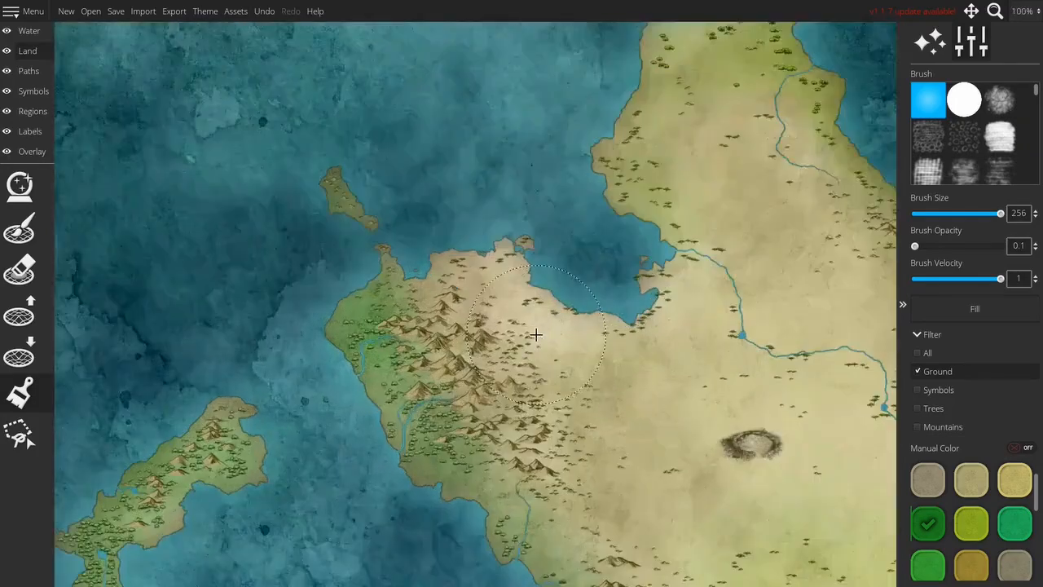
scroll(978, 522, down, 3)
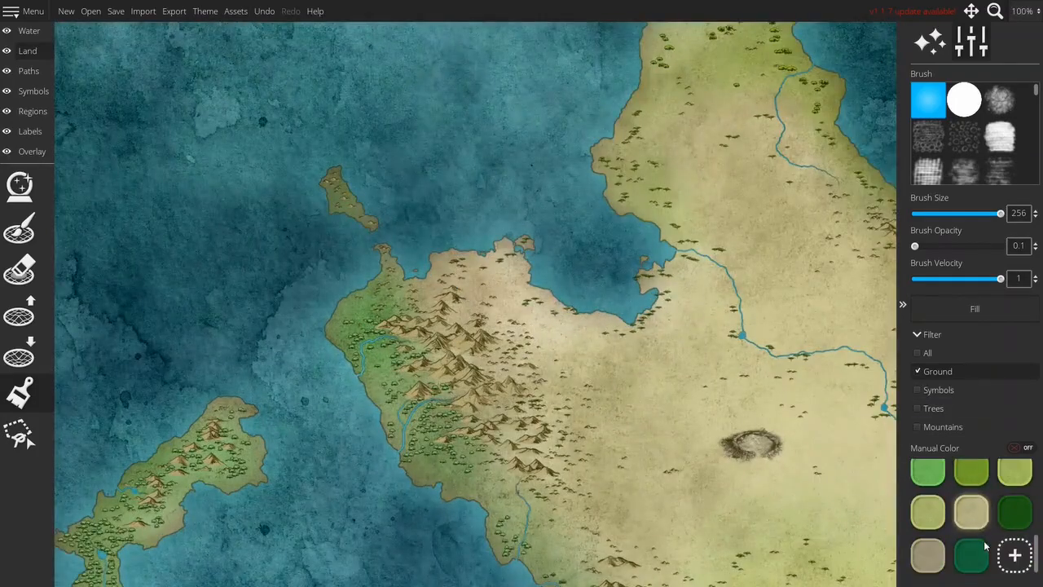
click(1018, 477)
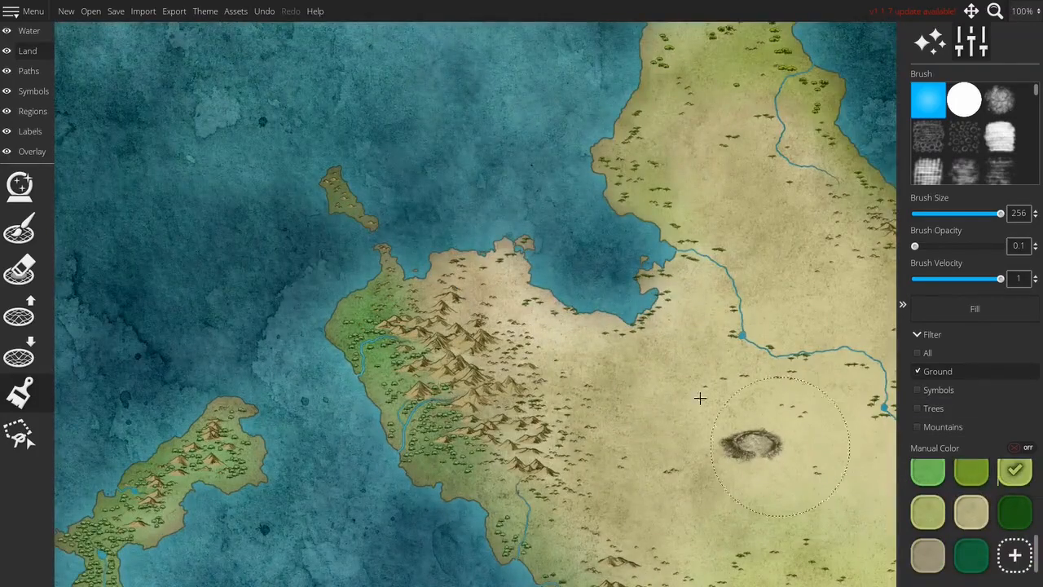
mouse_move(534, 278)
mouse_down()
mouse_move(444, 276)
mouse_move(497, 318)
mouse_up()
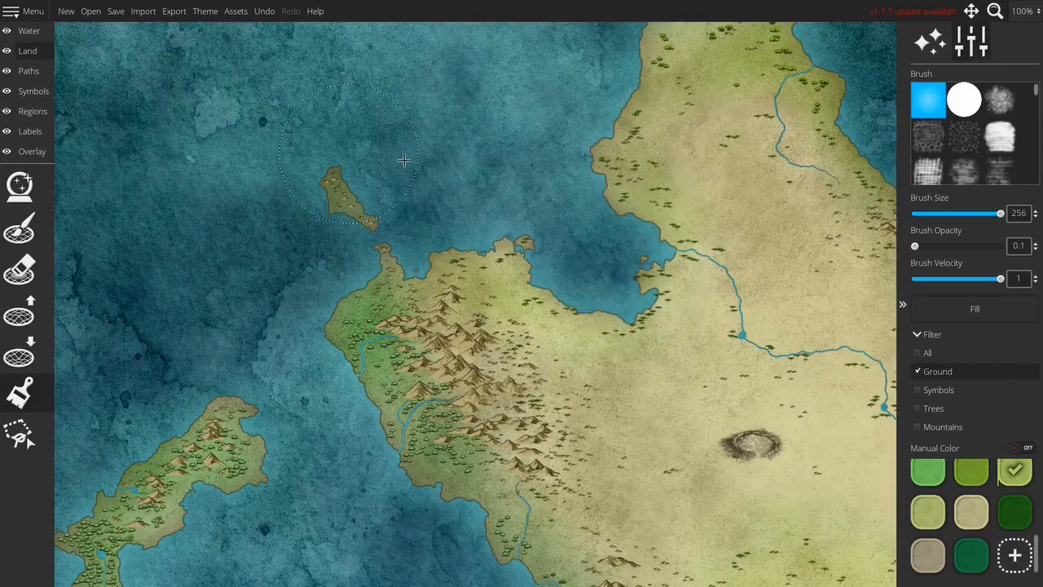
Paint the ground of the small island pair southeast of the mainland with the bright green colour
scroll(421, 171, down, 2)
scroll(423, 171, down, 2)
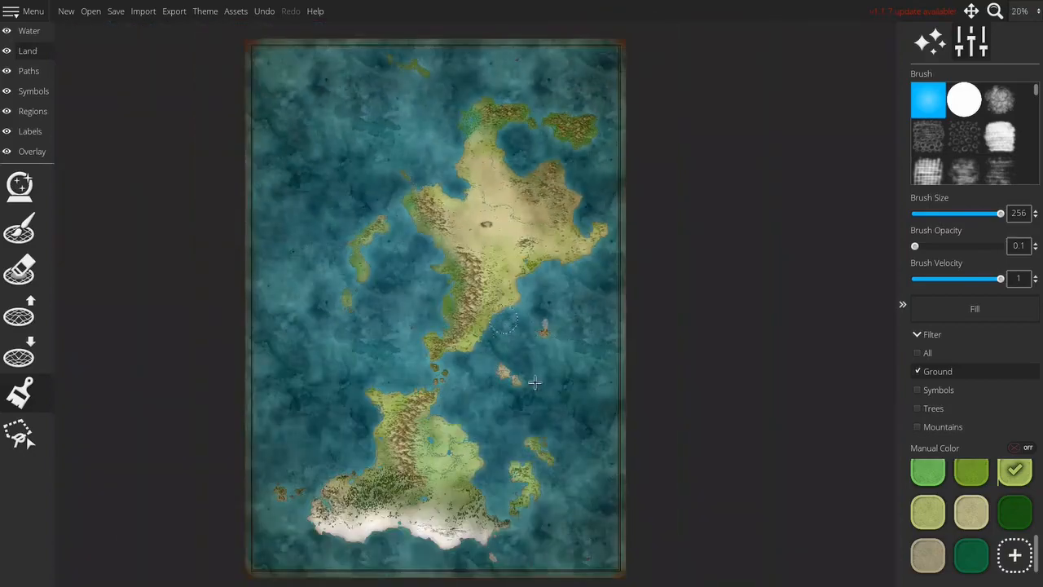
scroll(489, 385, up, 5)
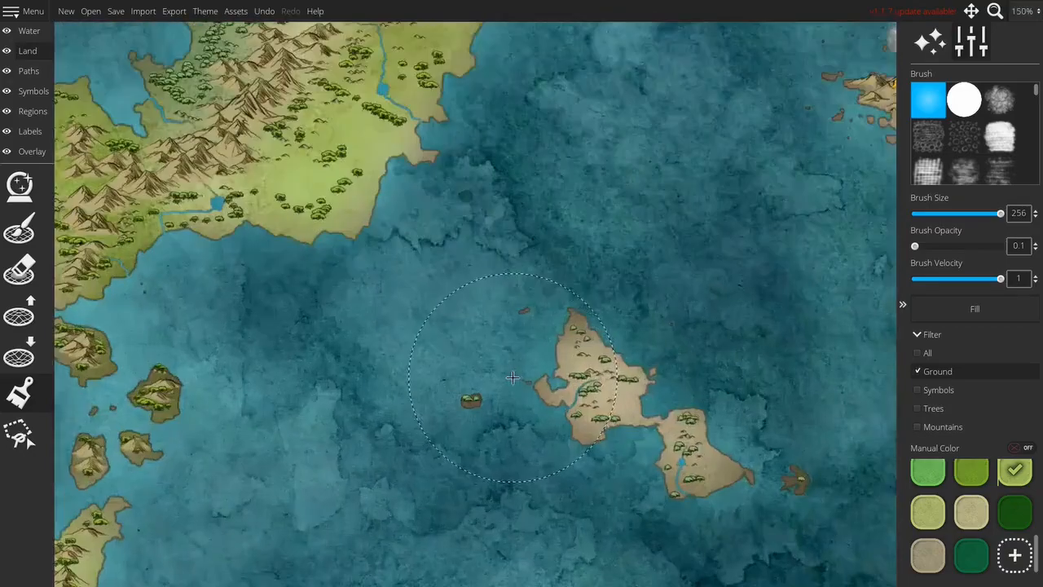
scroll(965, 520, down, 3)
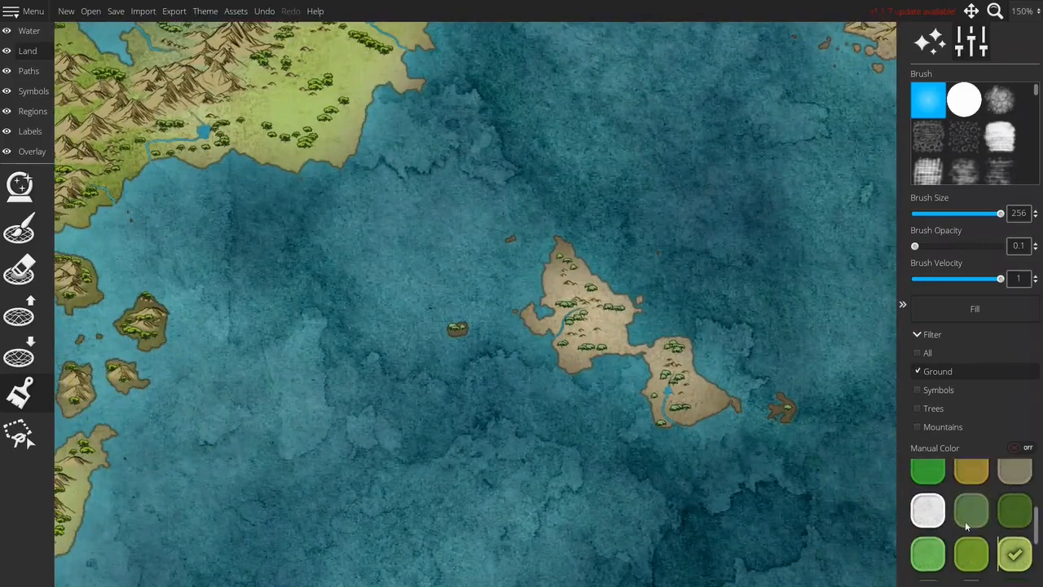
click(927, 495)
drag(613, 327, 616, 308)
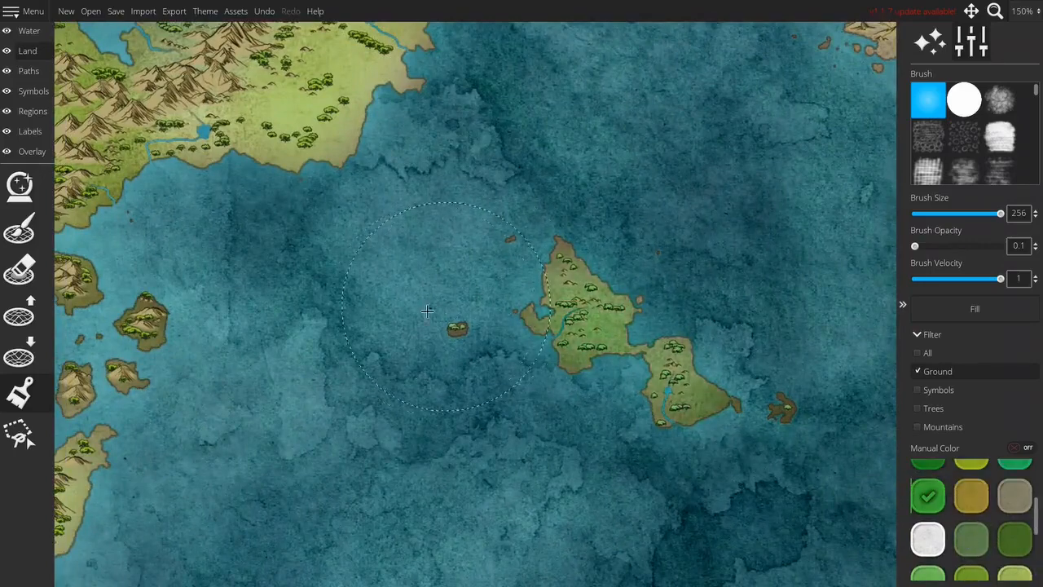
Limit the brush to trees, set its opacity to 0.28, and paint the trees on the west coast and western islands dark green
scroll(529, 349, down, 5)
drag(650, 290, 656, 342)
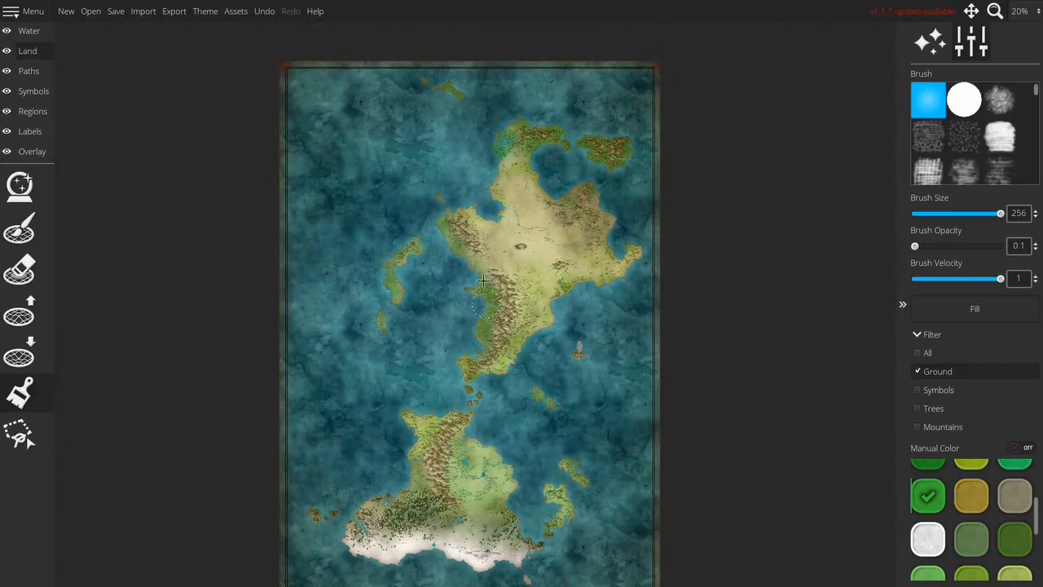
scroll(959, 516, up, 1)
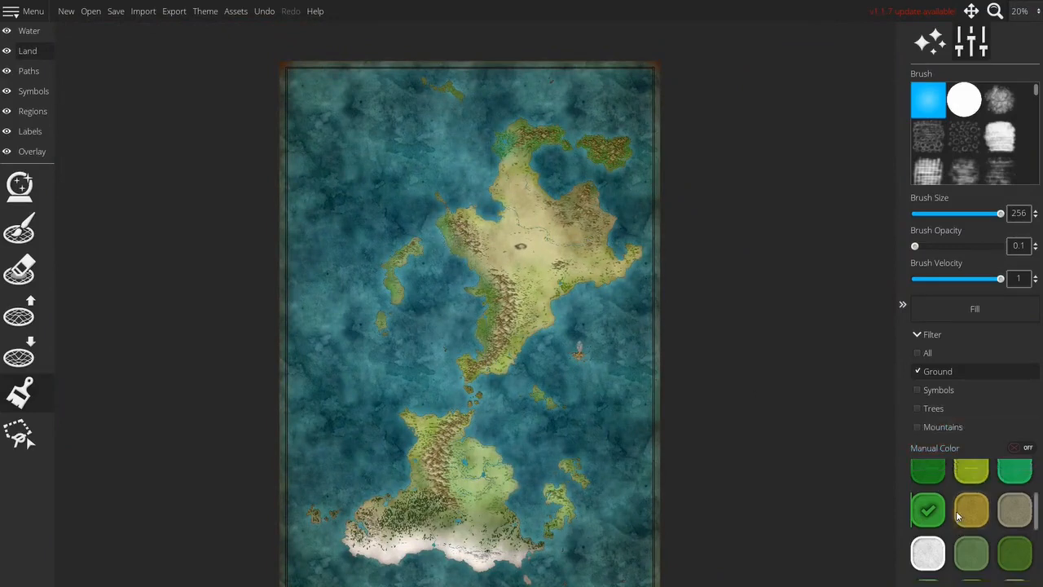
click(927, 503)
click(940, 405)
click(934, 247)
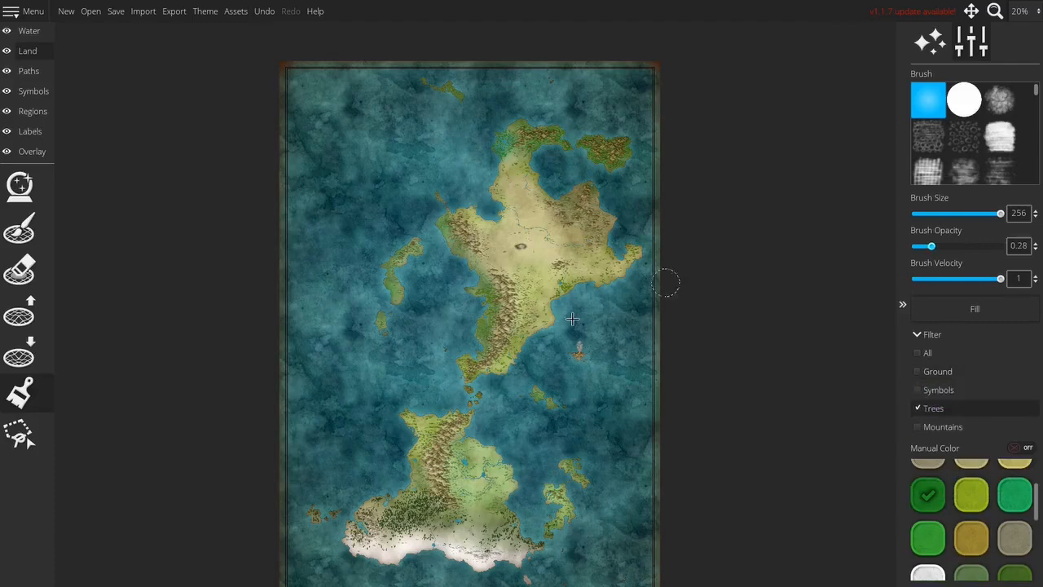
scroll(480, 301, up, 6)
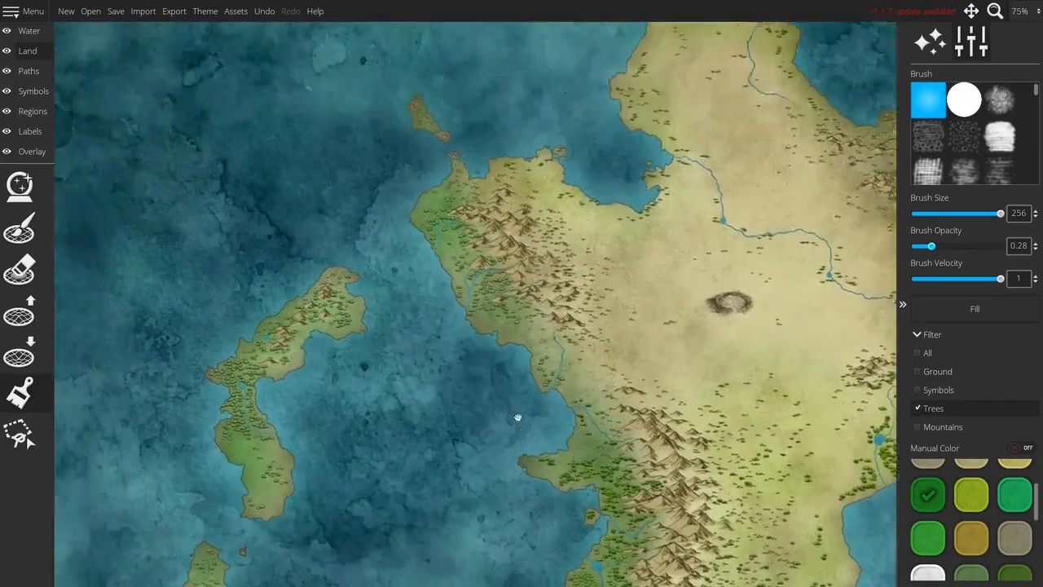
drag(517, 418, 537, 451)
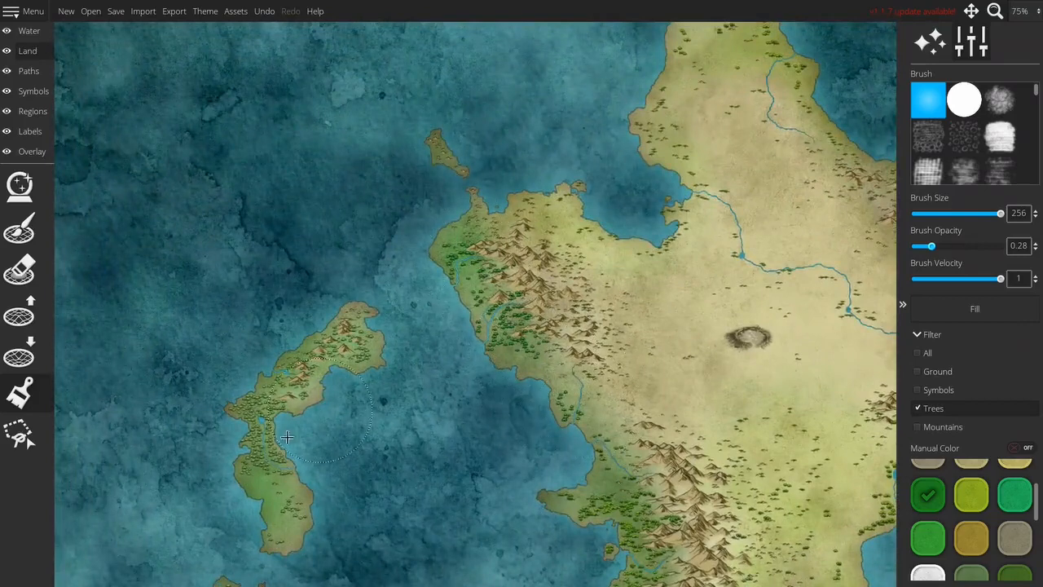
drag(276, 510, 430, 428)
mouse_move(436, 471)
mouse_down()
mouse_move(437, 316)
mouse_move(509, 234)
mouse_move(446, 430)
mouse_up()
drag(386, 508, 389, 361)
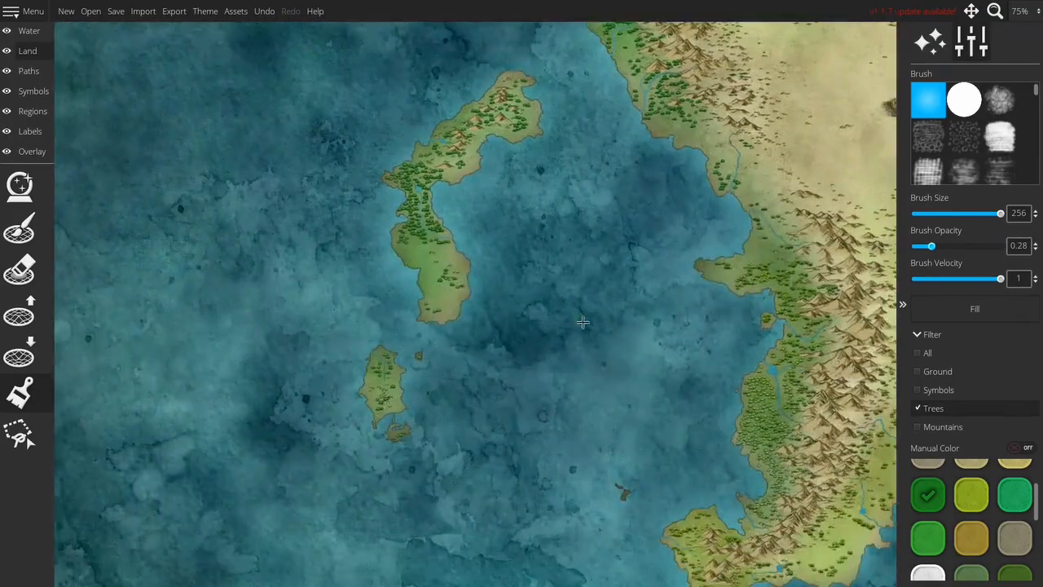
Paint the trees of the mainland's northern peninsula, northeastern highlands and eastern coast dark green
drag(559, 172, 498, 449)
drag(570, 153, 368, 302)
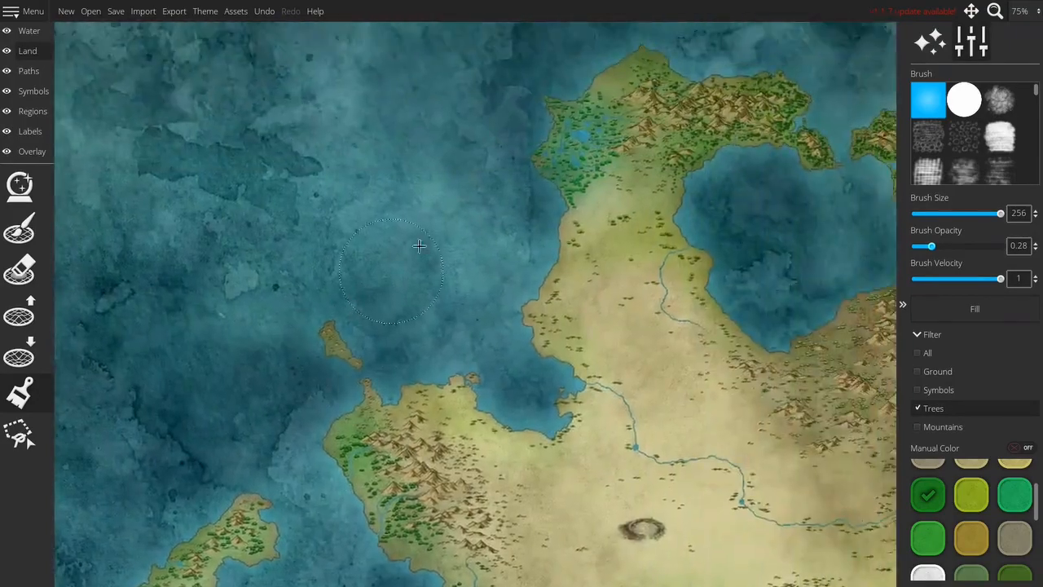
drag(446, 213, 380, 441)
mouse_move(423, 226)
mouse_down()
mouse_move(314, 170)
mouse_move(245, 153)
mouse_move(198, 158)
mouse_up()
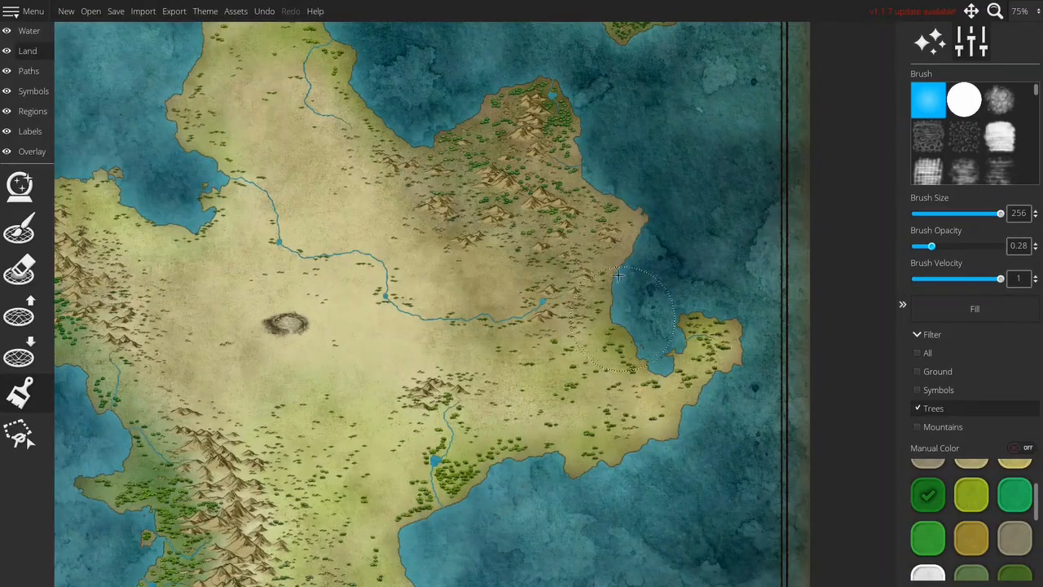
drag(609, 294, 621, 90)
drag(531, 252, 718, 132)
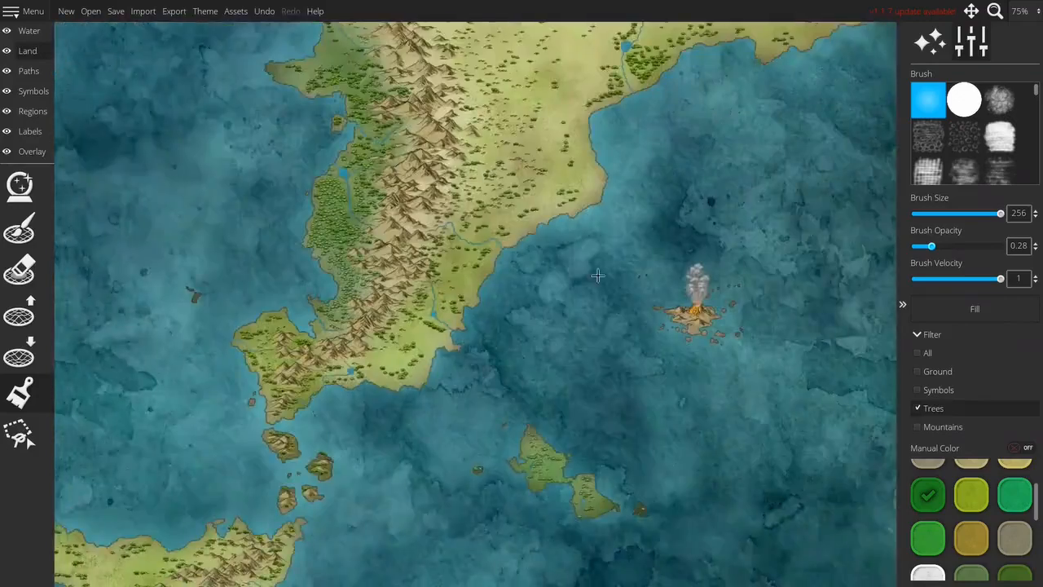
Paint the trees on the southeastern islands and across the southern continent dark green
drag(600, 276, 656, 81)
drag(707, 444, 564, 97)
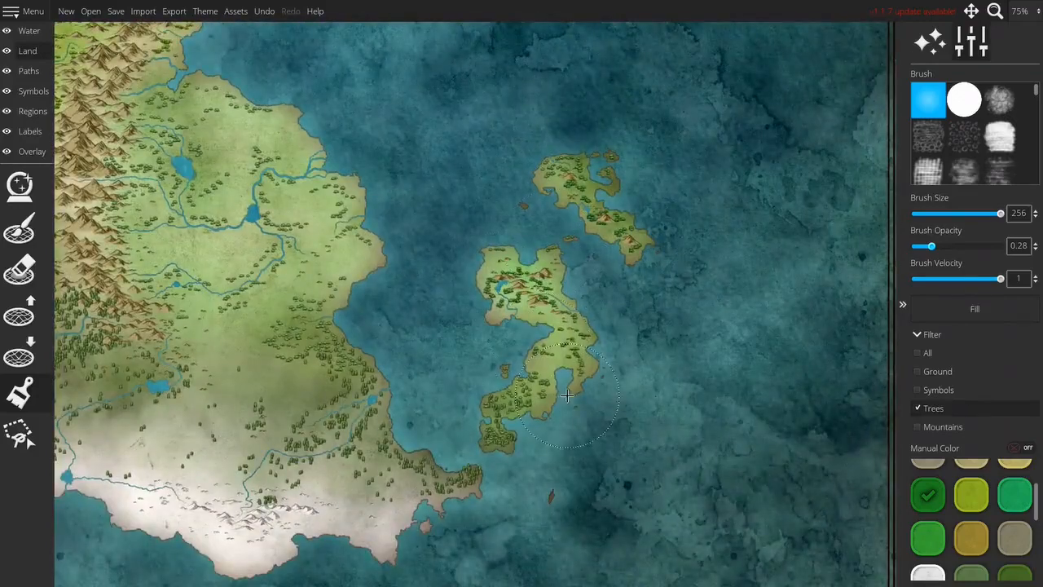
drag(366, 241, 688, 296)
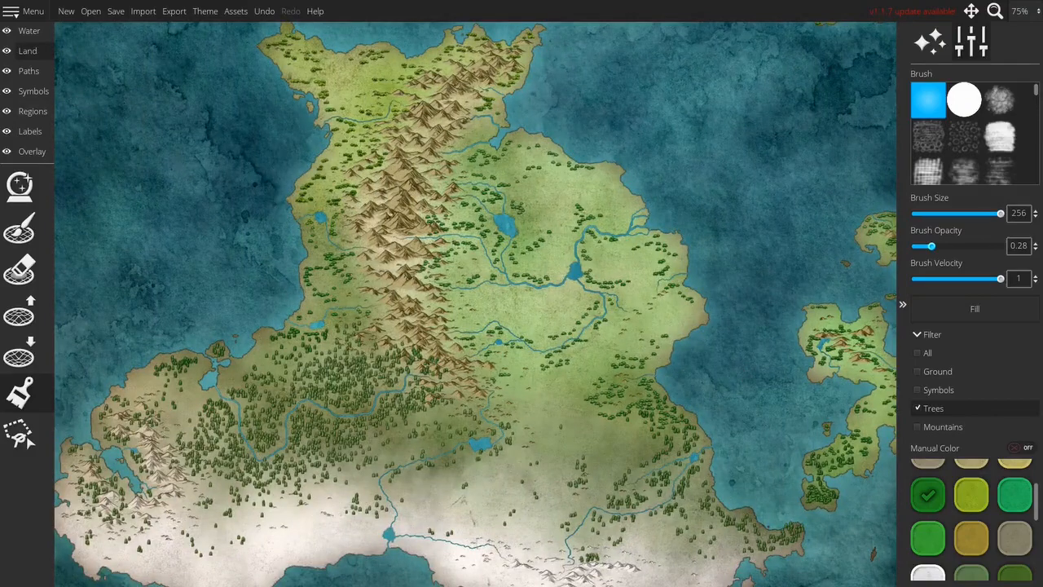
Lighten the trees along the southern continent's southeastern and central snow line with the white colour at 0.21 opacity
drag(700, 384, 618, 234)
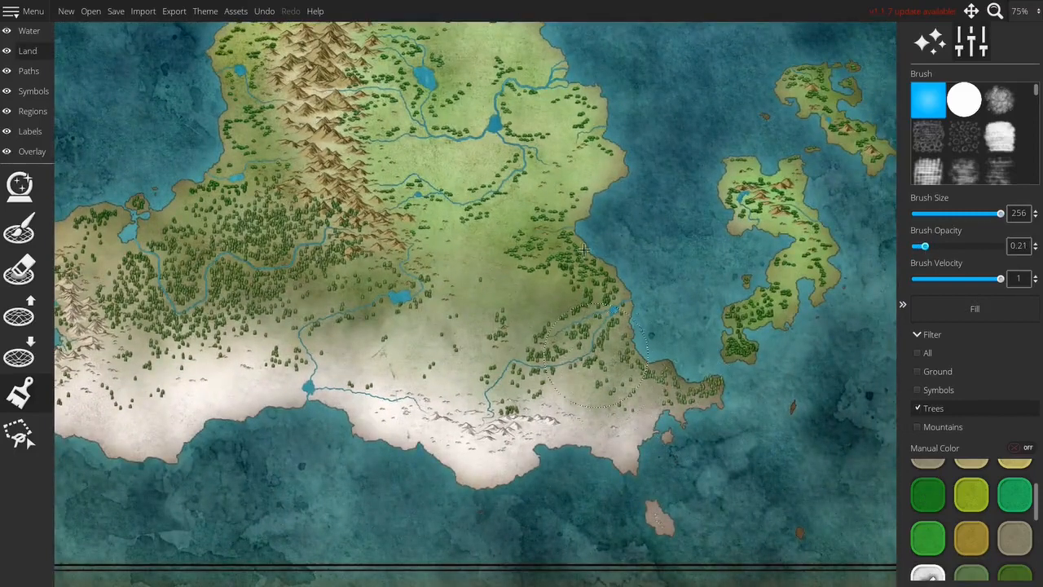
scroll(596, 282, down, 5)
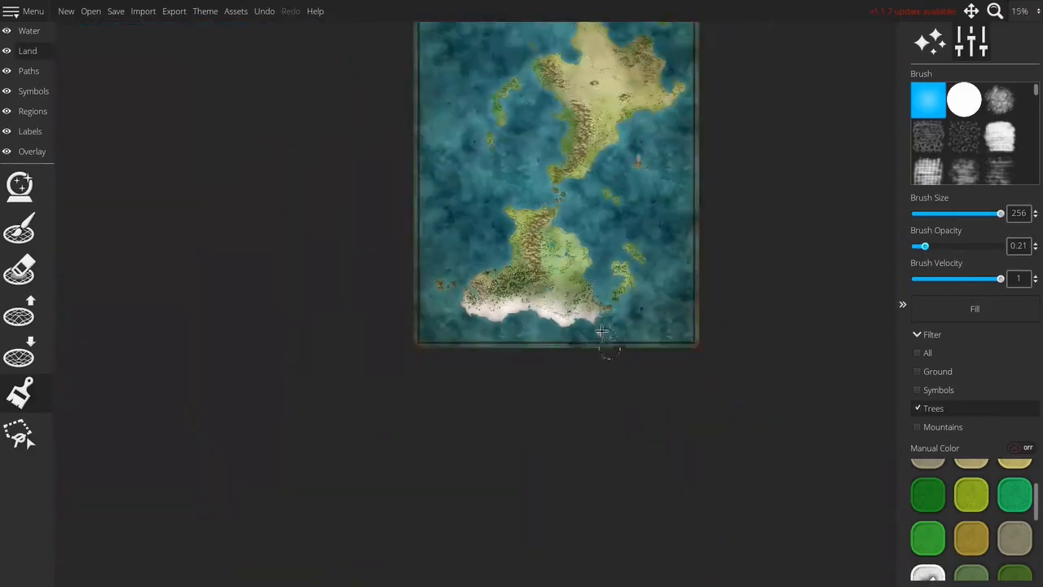
scroll(603, 334, up, 7)
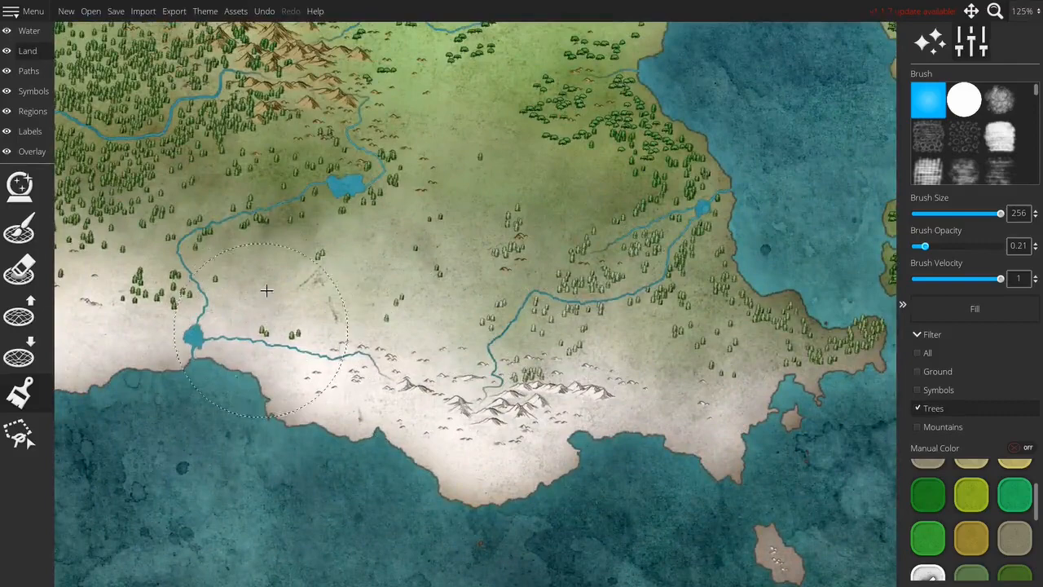
drag(283, 298, 504, 324)
drag(399, 308, 328, 317)
drag(324, 322, 535, 327)
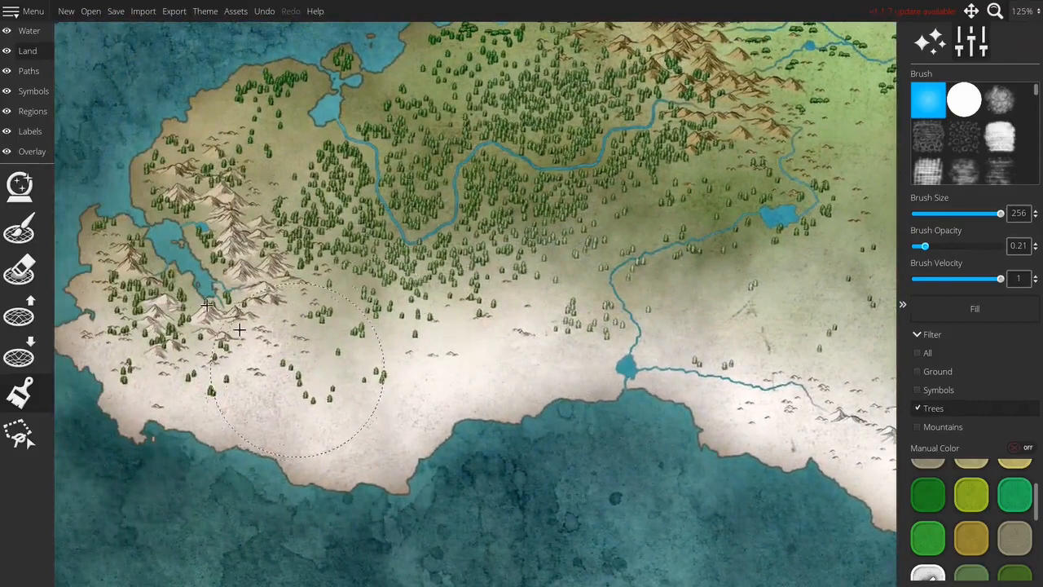
Whiten the trees around the snowy southwestern mountains, the neighbouring islets and the southern edge of the large forest
drag(186, 329, 310, 343)
mouse_move(436, 300)
mouse_down()
mouse_move(383, 403)
mouse_move(269, 292)
mouse_up()
drag(187, 247, 532, 328)
mouse_move(434, 281)
mouse_down()
mouse_move(354, 310)
mouse_move(363, 279)
mouse_up()
drag(435, 328, 139, 335)
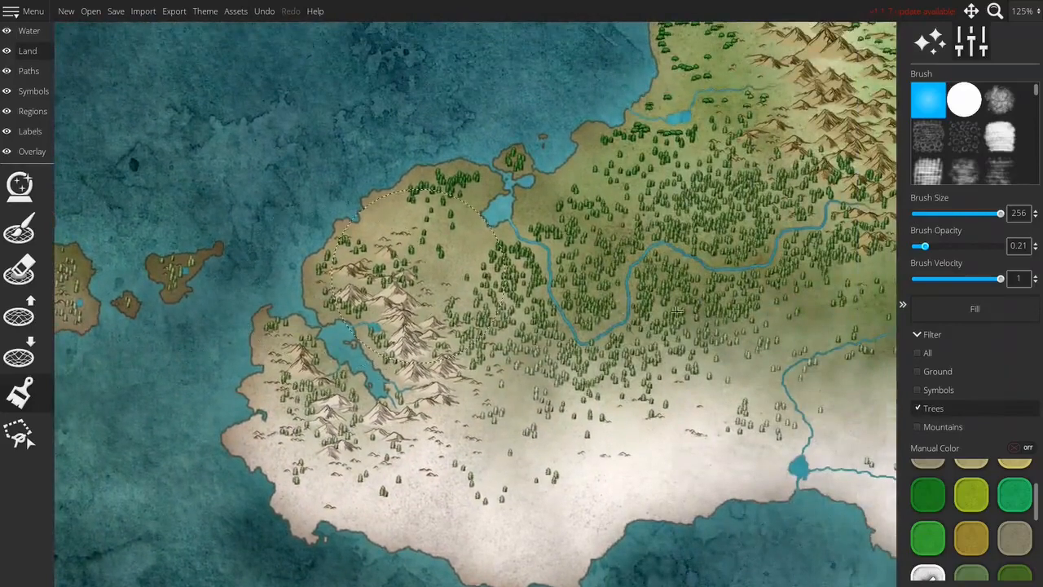
Add a custom olive-brown colour, 7e7541, to the end of the colour palette
scroll(677, 310, down, 5)
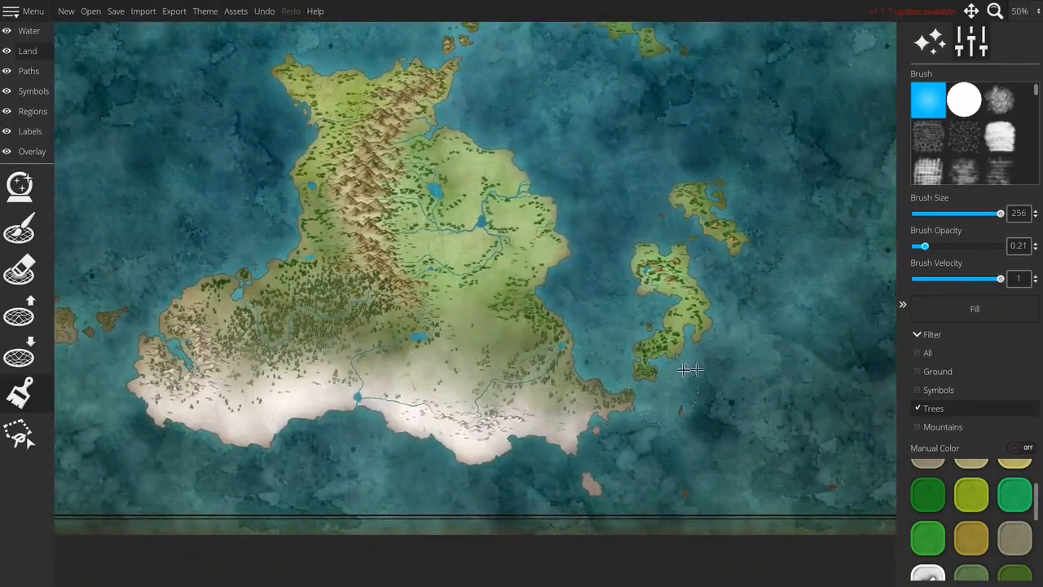
scroll(689, 370, down, 4)
drag(763, 233, 732, 299)
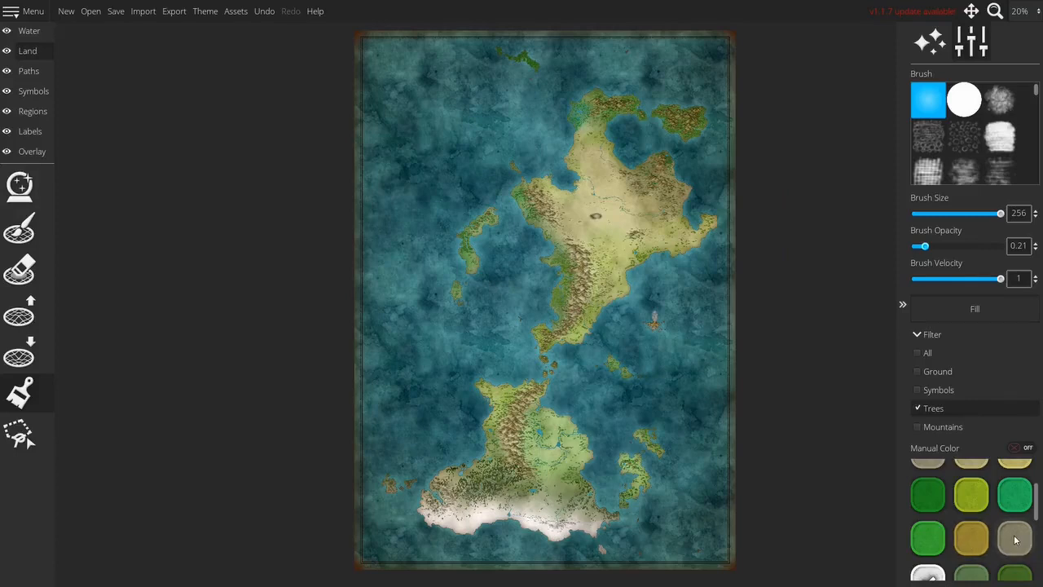
scroll(1001, 536, down, 5)
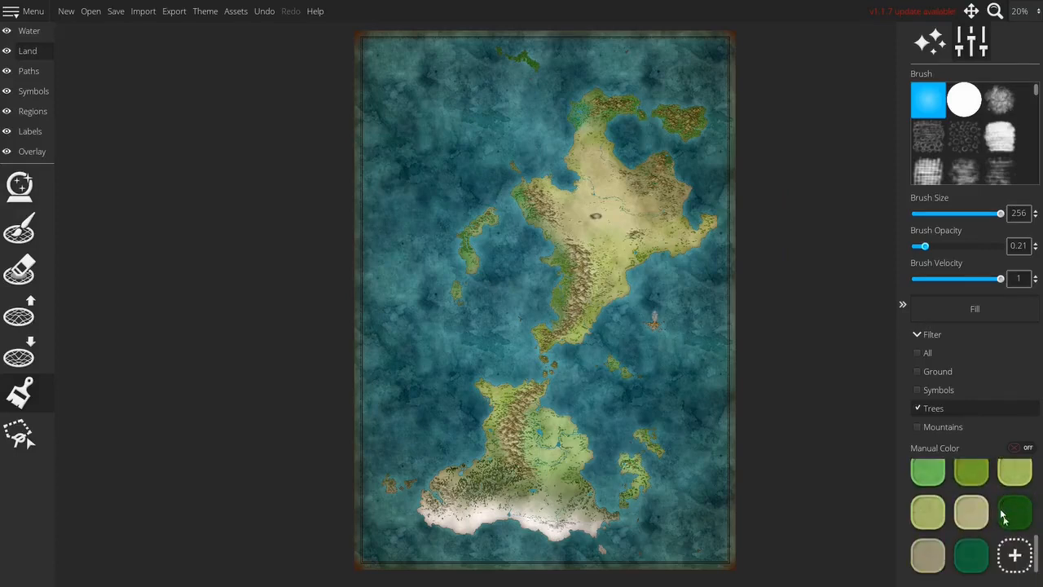
click(1016, 556)
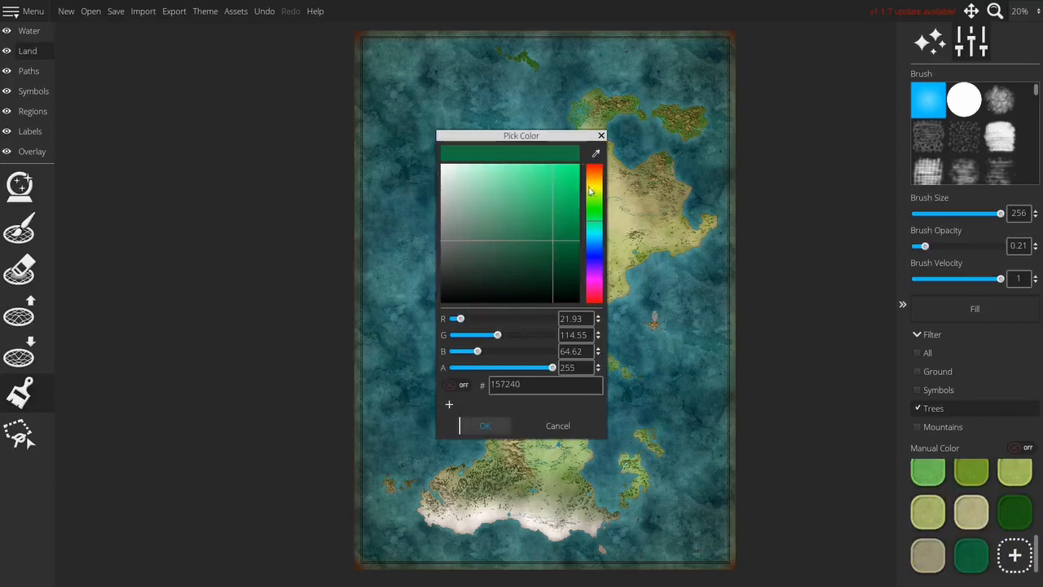
click(596, 189)
click(535, 249)
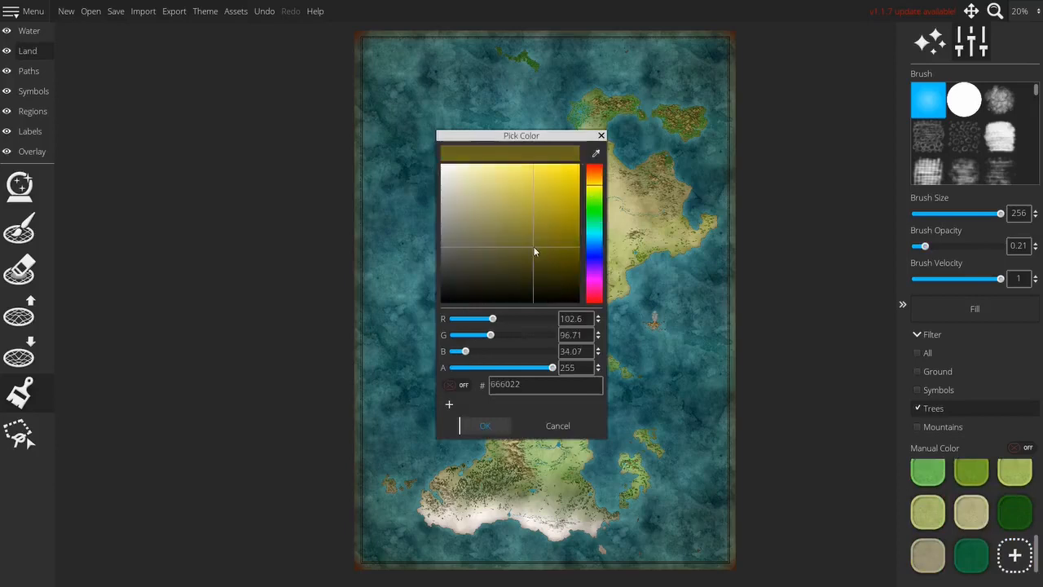
click(596, 188)
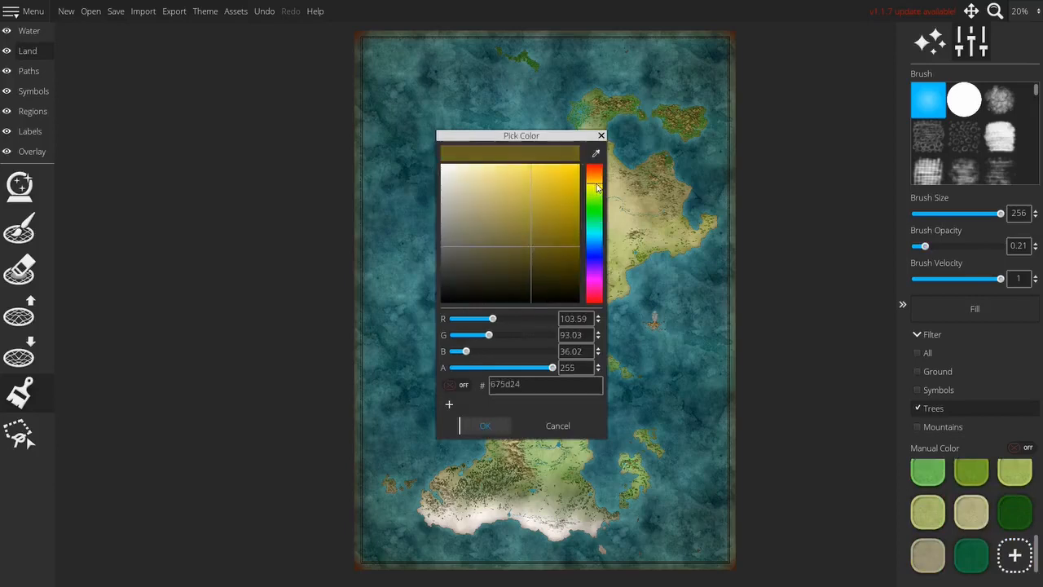
drag(514, 245, 508, 237)
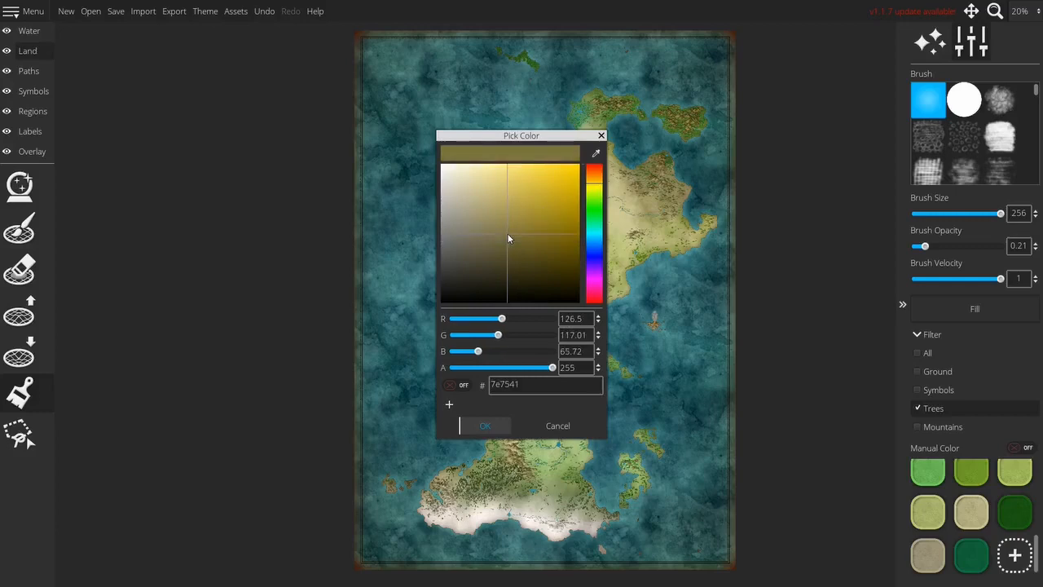
click(484, 426)
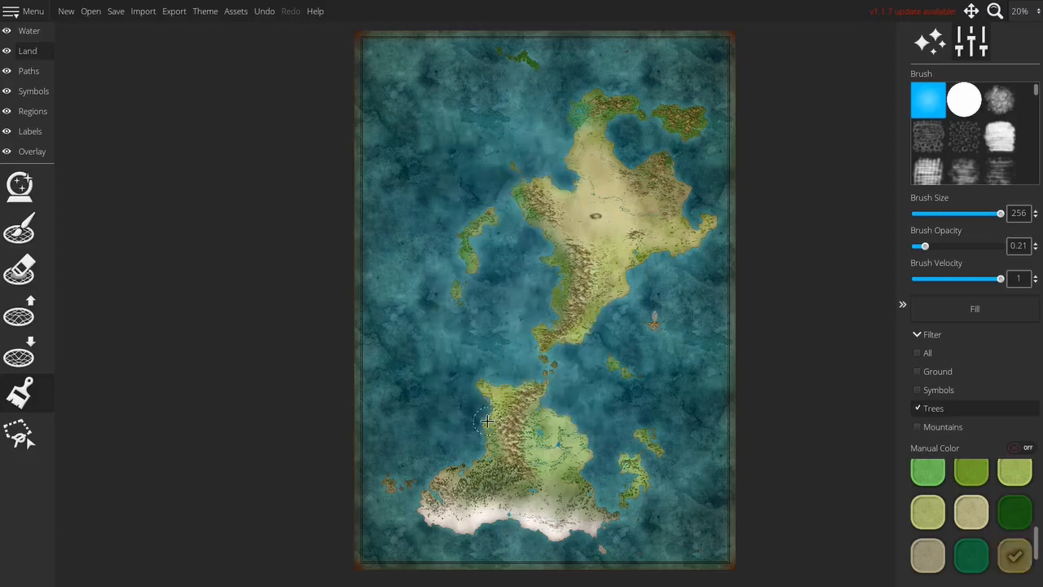
Change the new olive-brown palette colour to the lighter tan 988c4b
right_click(1026, 553)
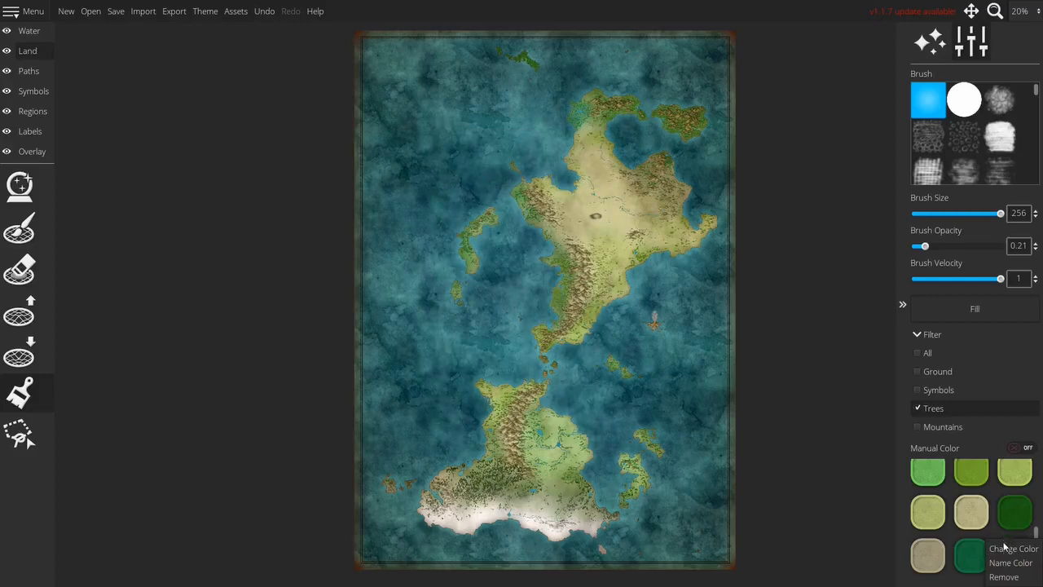
click(1005, 551)
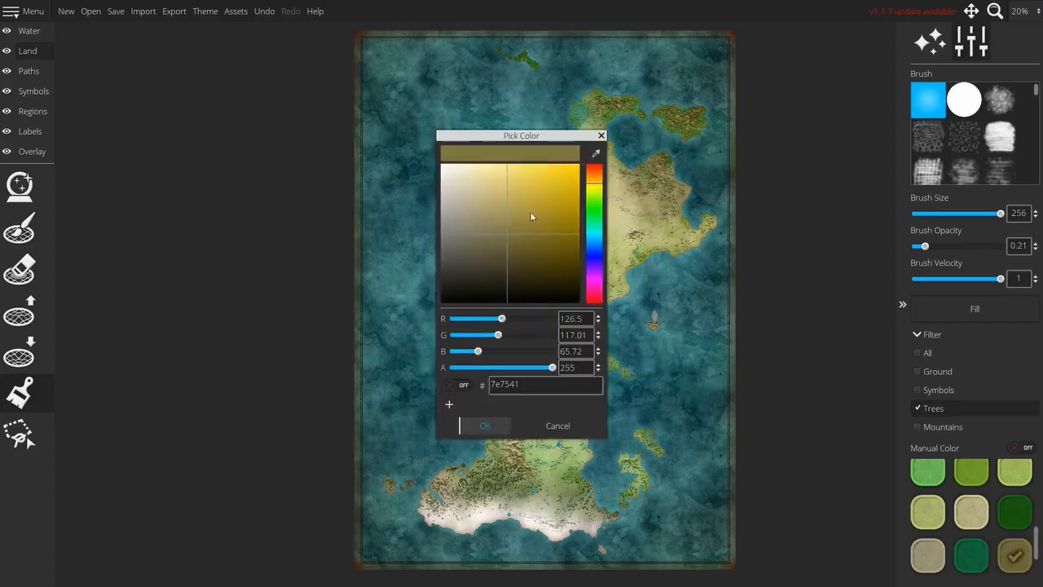
click(512, 222)
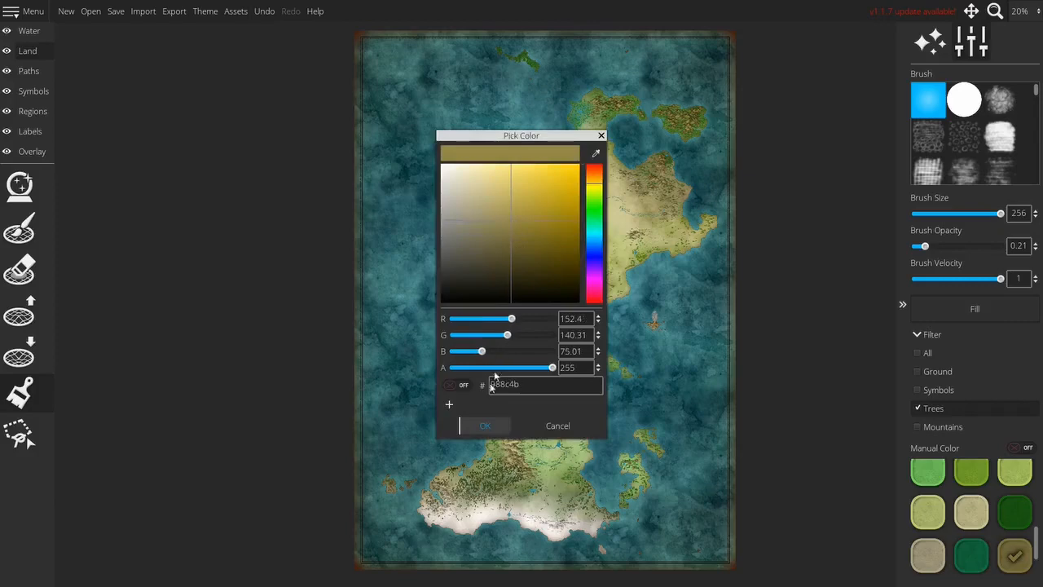
click(485, 425)
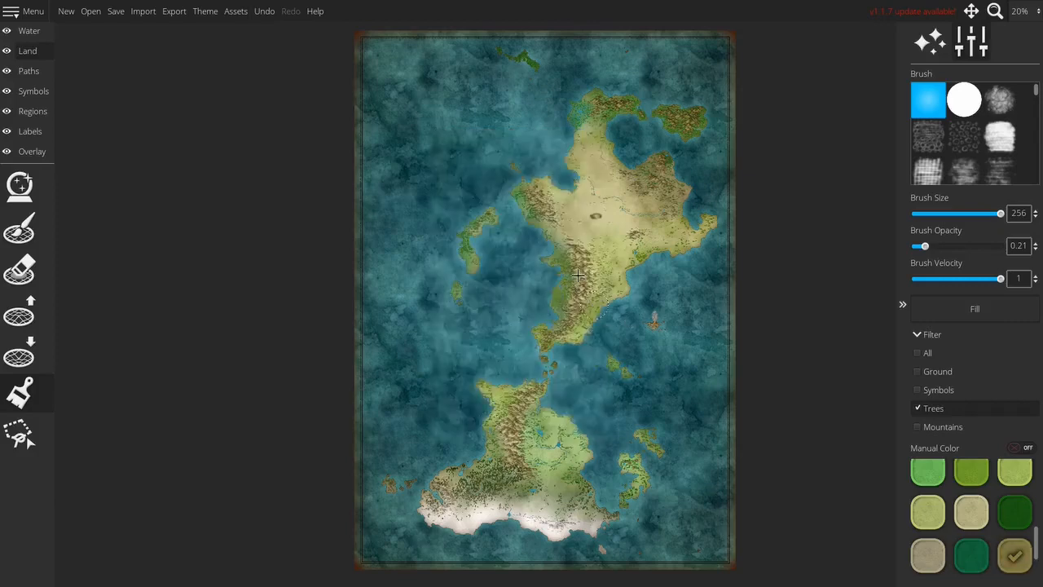
Tint only the ground beneath the mainland's southern mountain range and its southwestern peninsula with the new tan at 0.1 opacity
scroll(577, 276, up, 5)
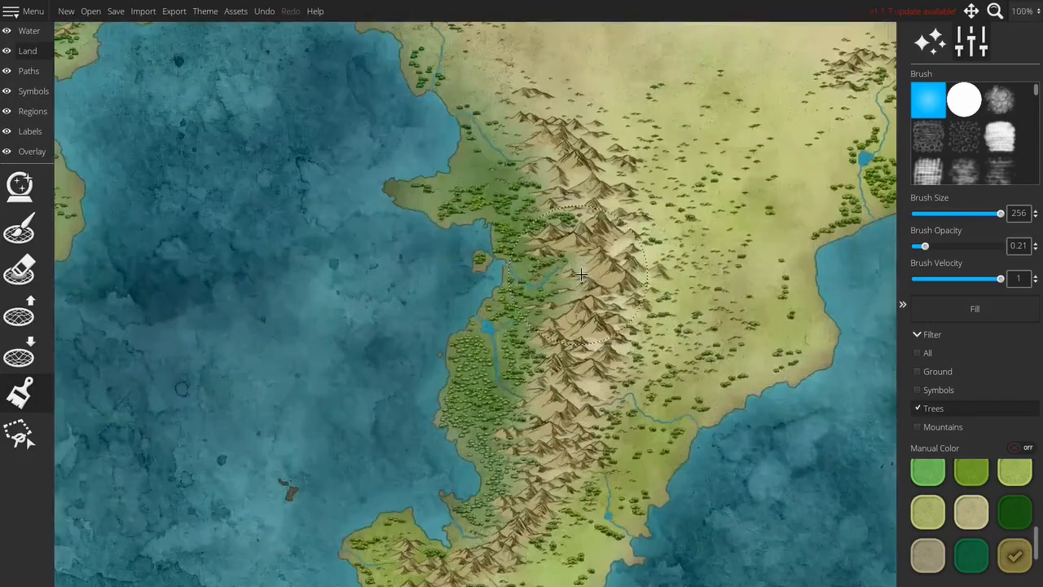
click(935, 410)
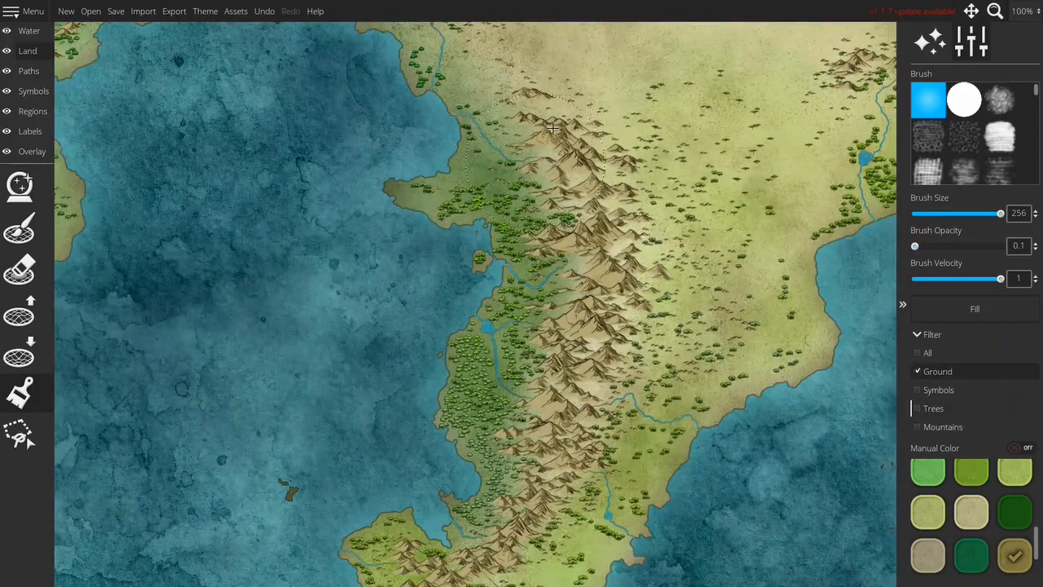
mouse_move(585, 183)
mouse_down()
mouse_move(608, 194)
mouse_move(619, 218)
mouse_move(603, 374)
mouse_move(595, 245)
mouse_move(594, 359)
mouse_move(622, 367)
mouse_move(554, 418)
mouse_move(573, 425)
mouse_move(610, 240)
mouse_up()
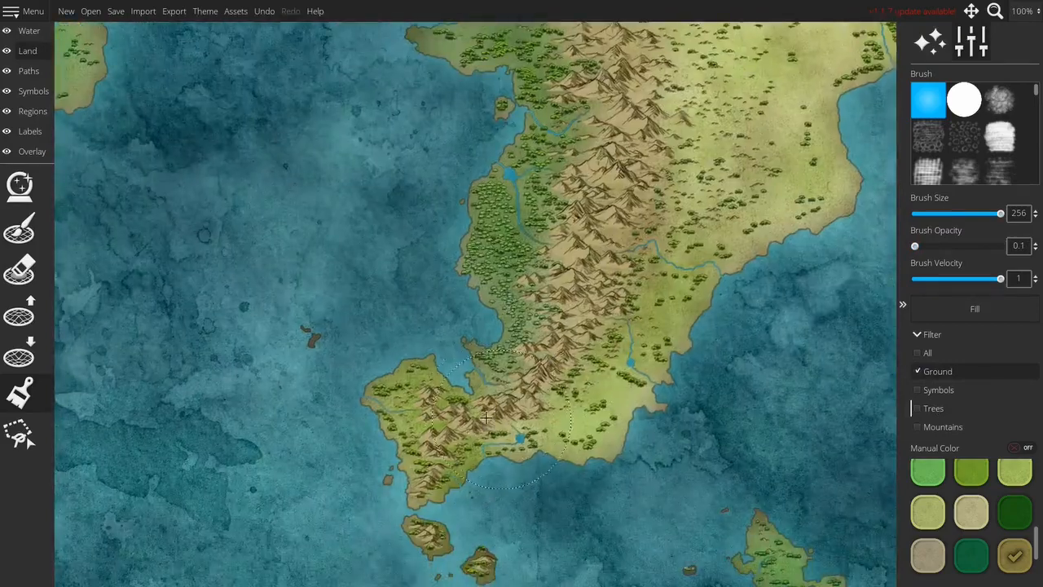
drag(568, 477, 609, 333)
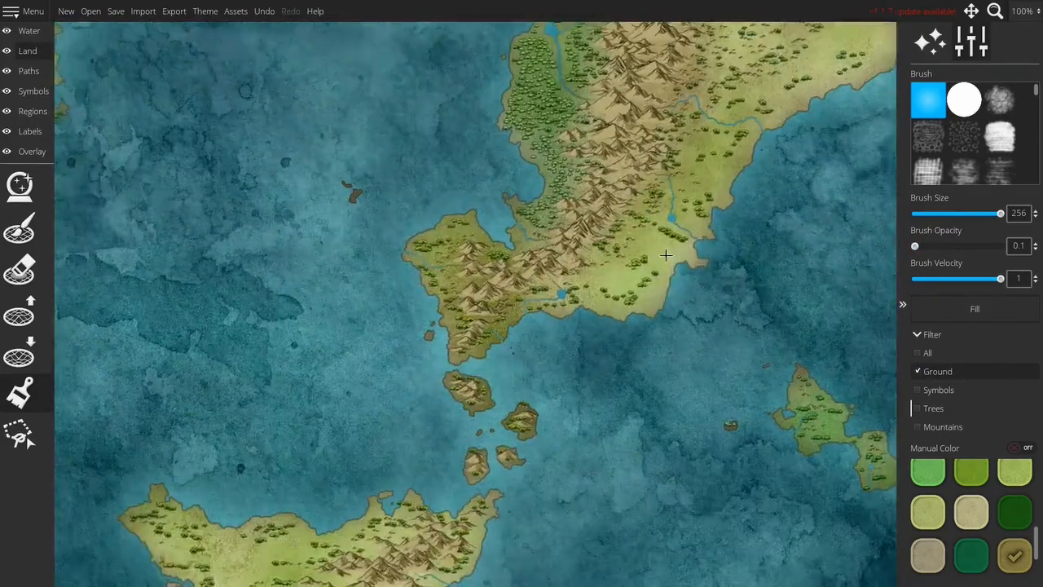
Try tinting the mountains together with the ground on the mainland's southwestern peninsula, and undo the stroke
click(942, 429)
drag(521, 332, 462, 358)
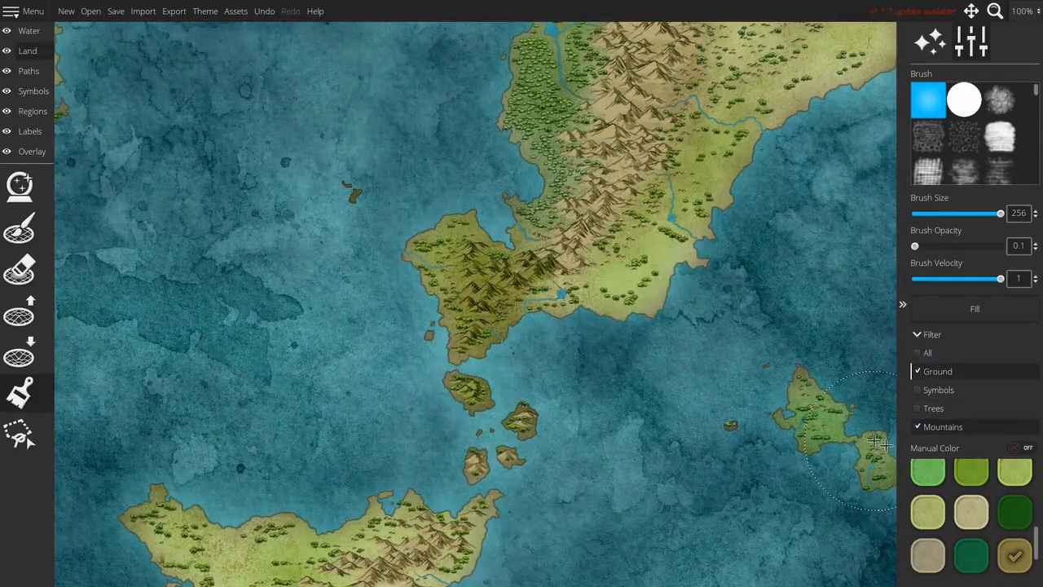
key(ctrl+z)
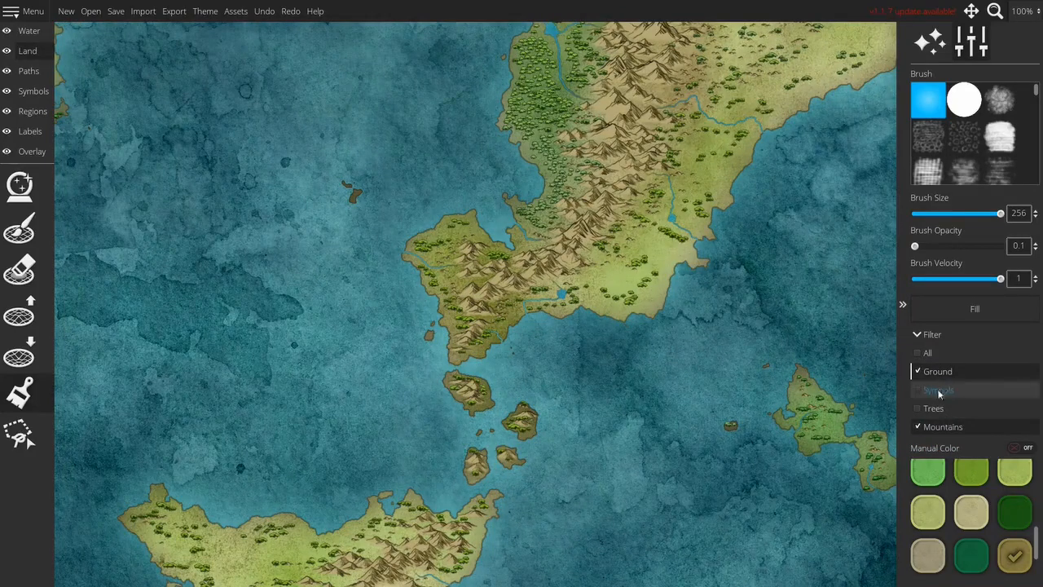
Tint only the mountains on the southwestern peninsula and the strait islands, and limit painting to the ground again
mouse_move(416, 292)
mouse_down()
mouse_move(478, 338)
mouse_move(482, 380)
mouse_up()
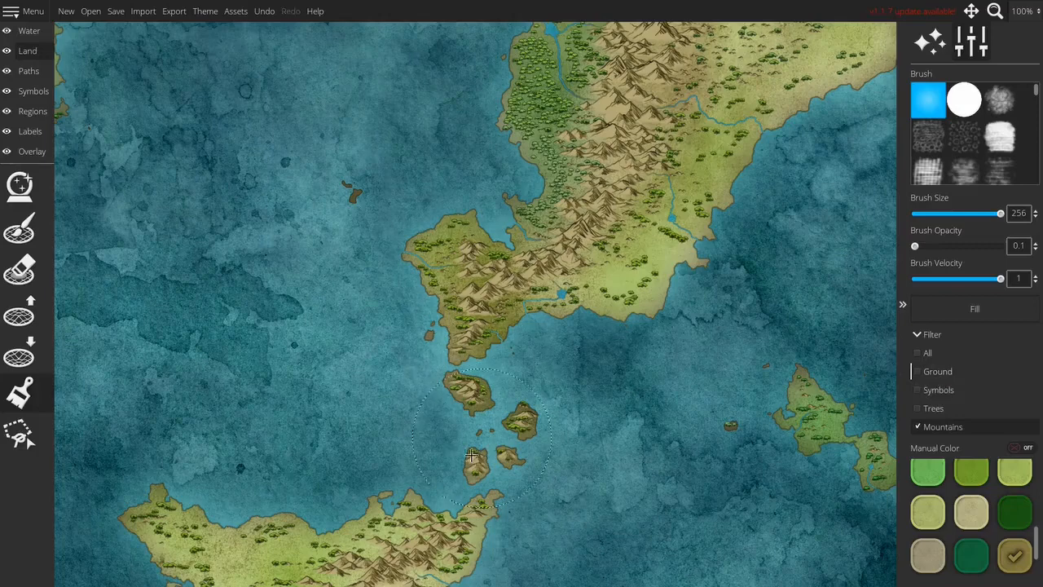
click(944, 378)
click(946, 427)
Tint the ground tan along the southern continent's central mountain range and around its southwestern mountains
mouse_move(709, 467)
mouse_down()
mouse_move(527, 249)
mouse_move(586, 247)
mouse_move(691, 186)
mouse_up()
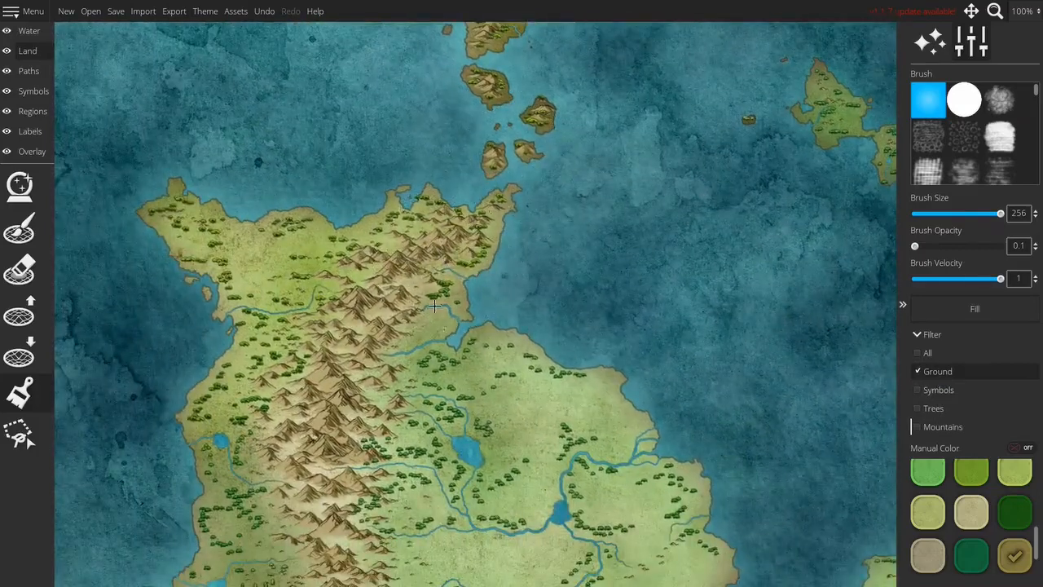
drag(407, 247, 564, 121)
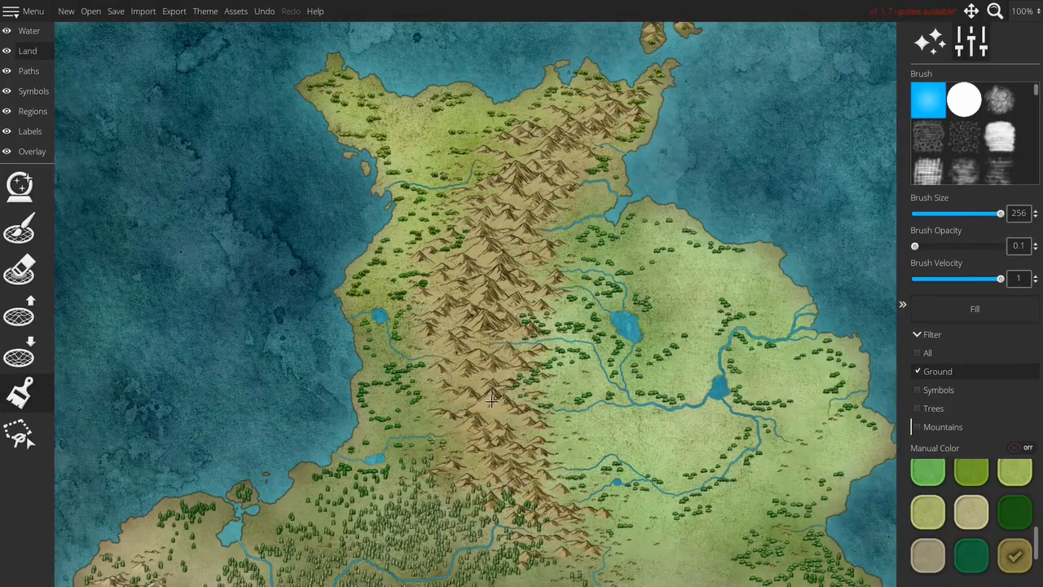
drag(521, 479, 447, 133)
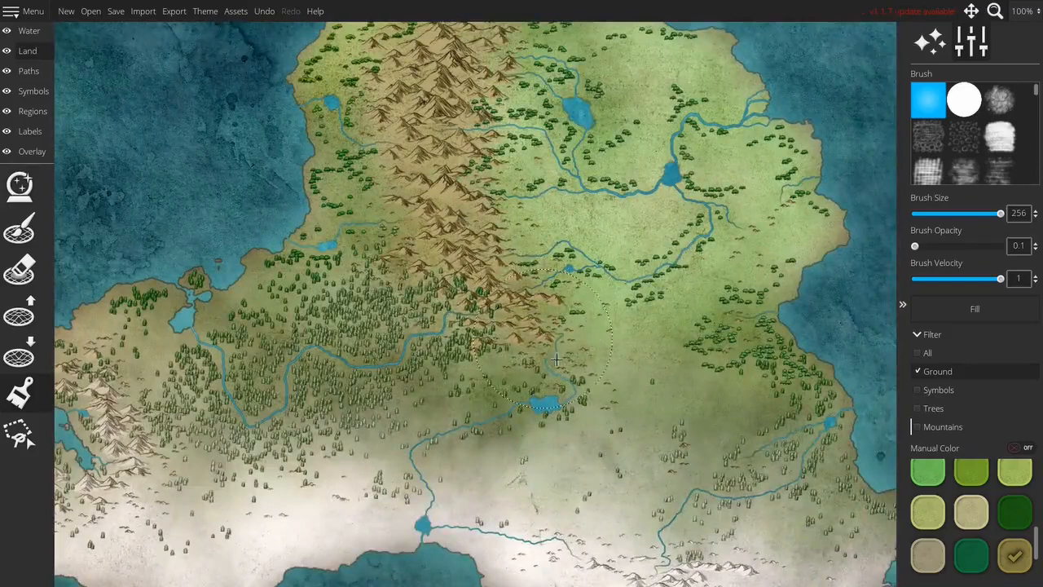
drag(571, 371, 222, 221)
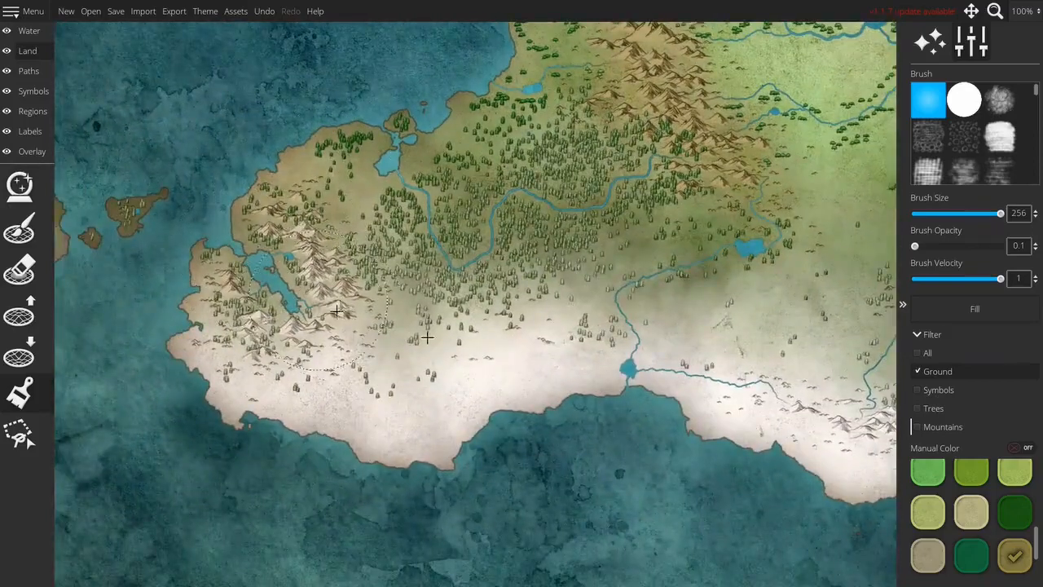
drag(337, 311, 202, 396)
Tint the ground tan around the mainland's northwestern mountains and across the mountainous western island
drag(681, 349, 458, 332)
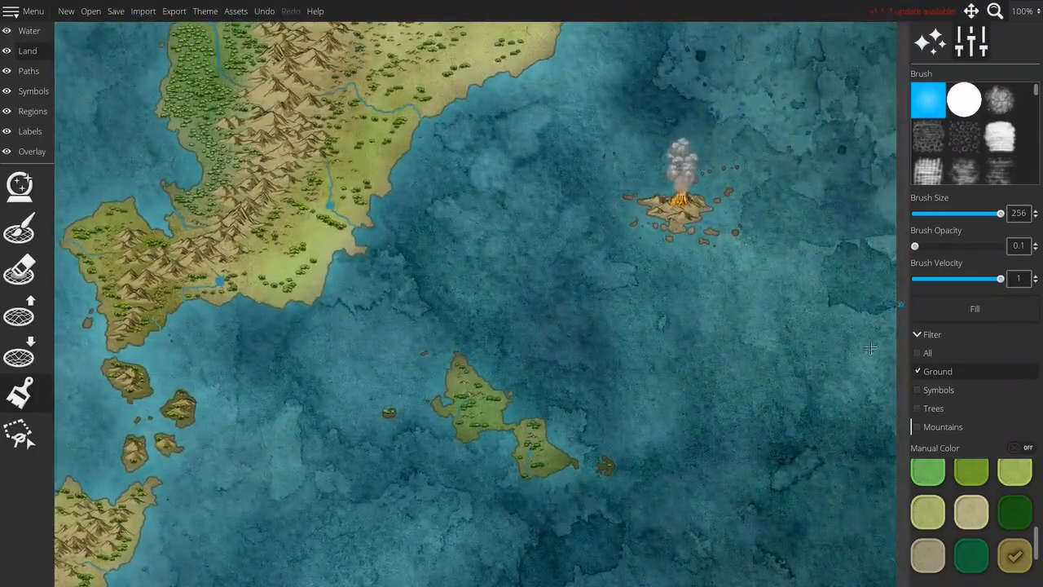
drag(381, 265, 514, 335)
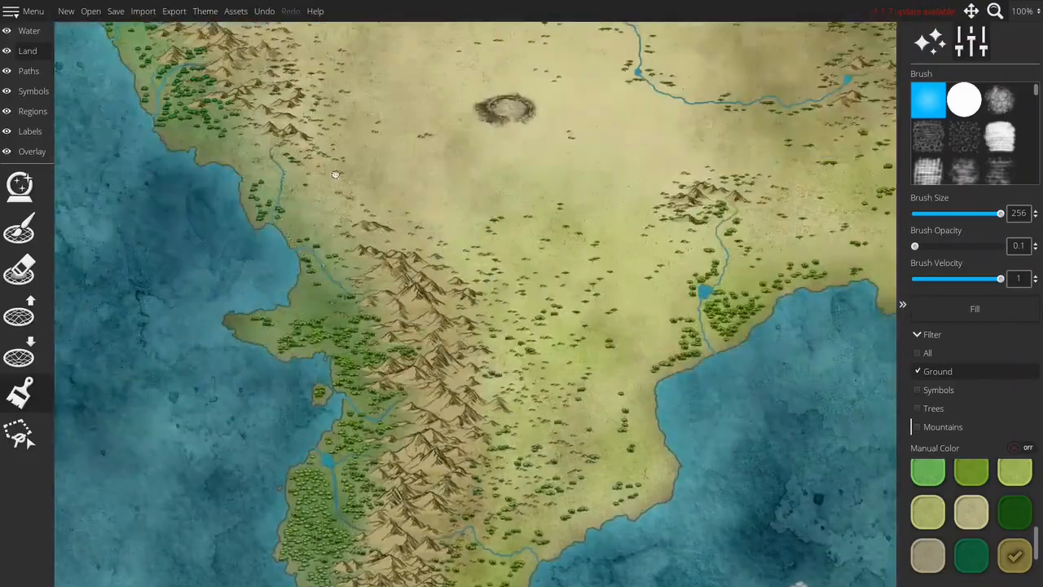
drag(336, 174, 557, 434)
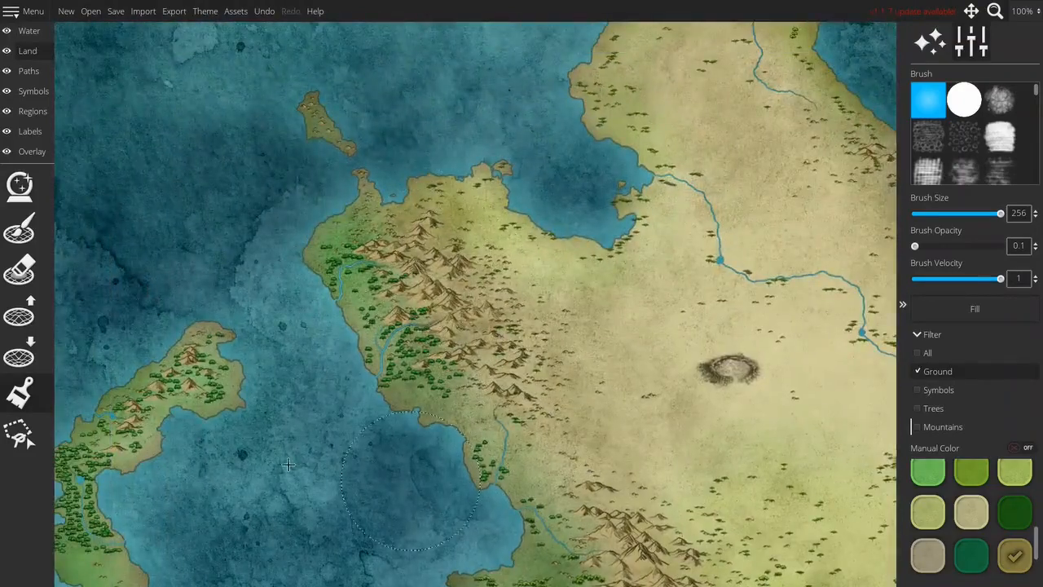
drag(281, 446, 617, 277)
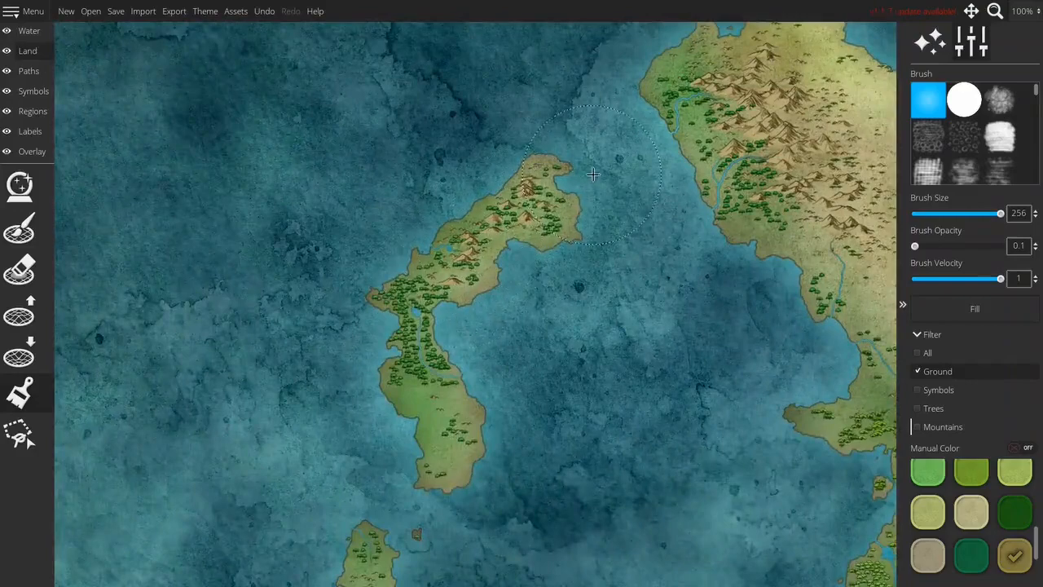
drag(504, 422, 300, 283)
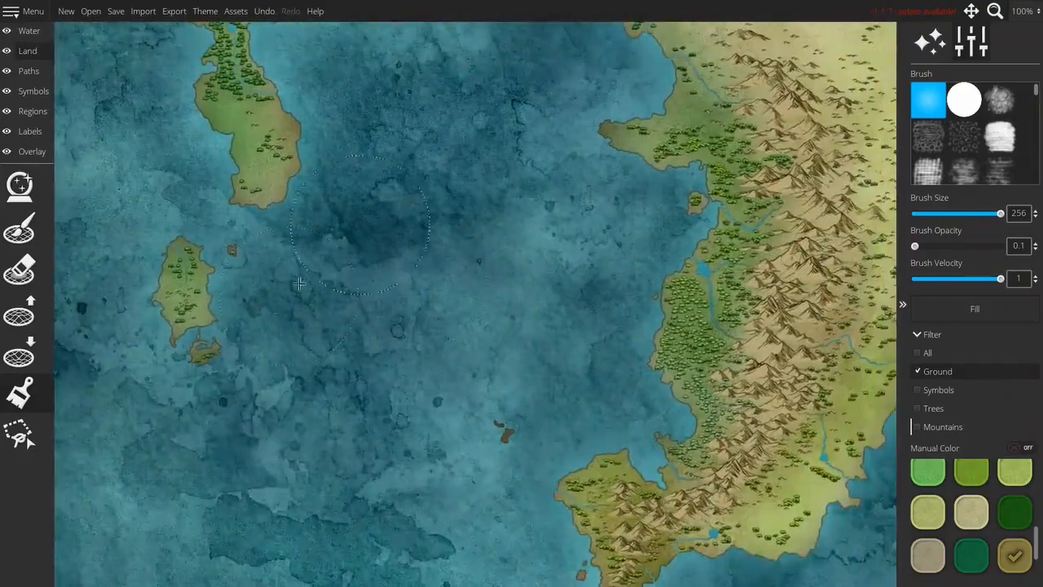
Tint the ground tan around the mainland's eastern hills, northeastern highlands and northern mountains
drag(397, 267, 73, 417)
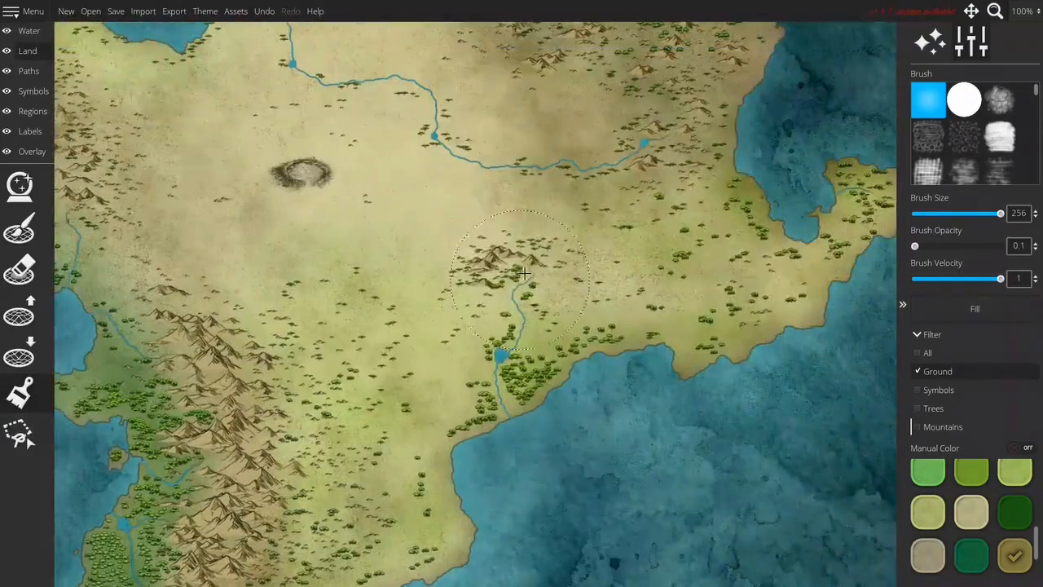
drag(513, 262, 491, 494)
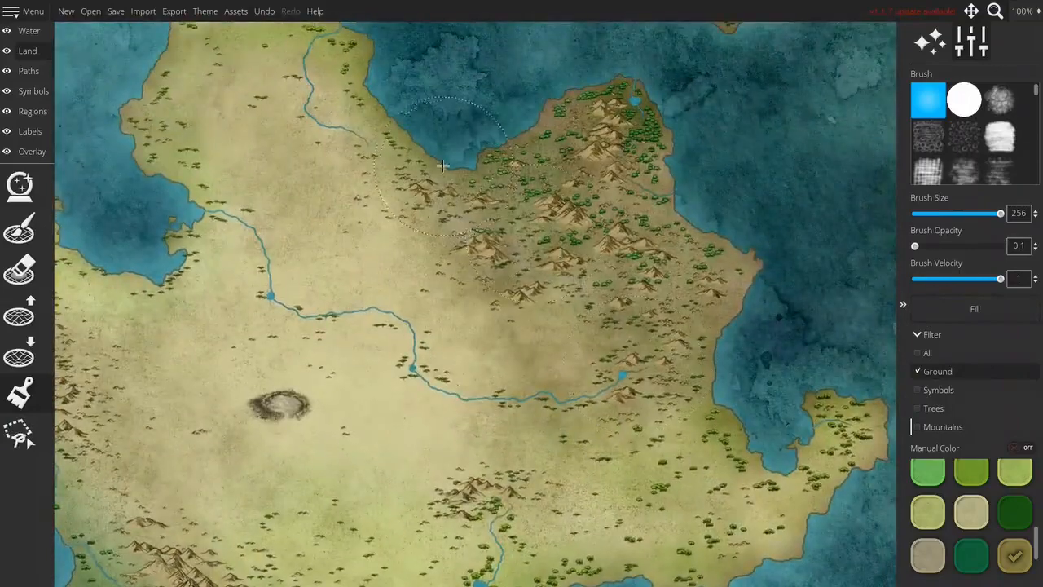
drag(845, 442, 666, 269)
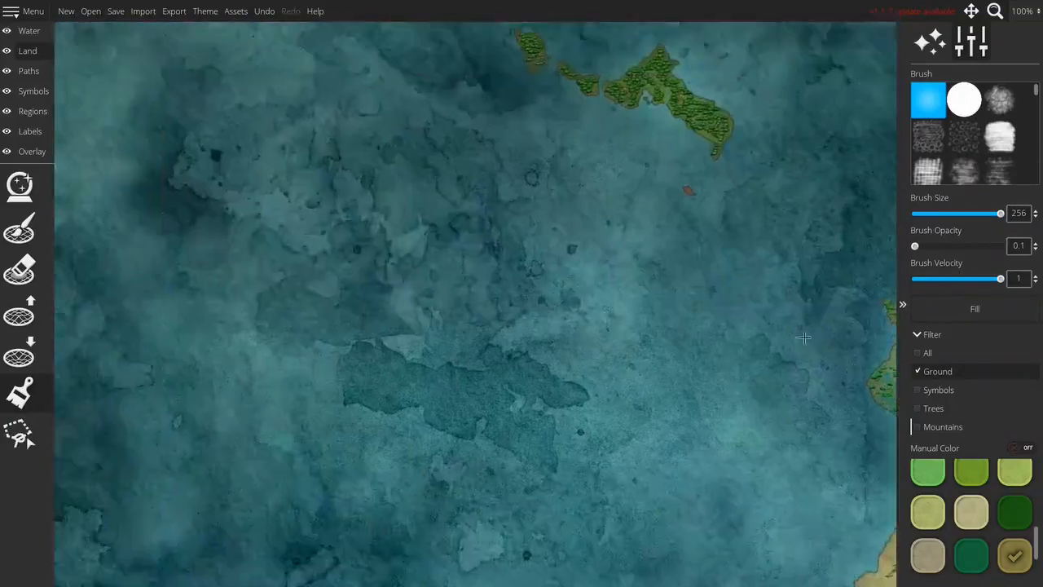
drag(705, 324, 625, 359)
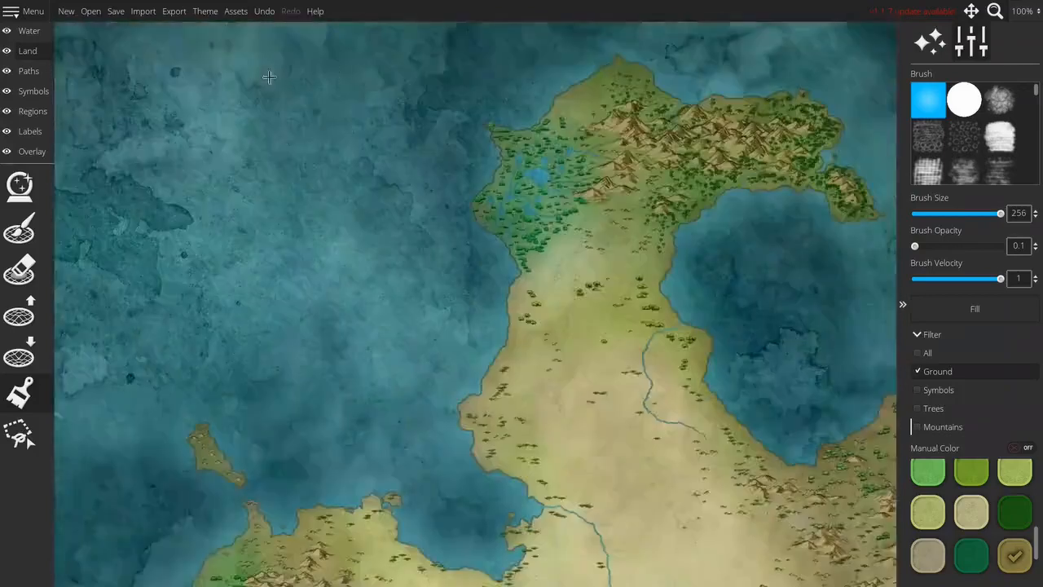
Tint the ground dark green around the rivers and woods on the mainland's northwestern coast, using a size 75 brush at 0.1 opacity
scroll(273, 77, down, 5)
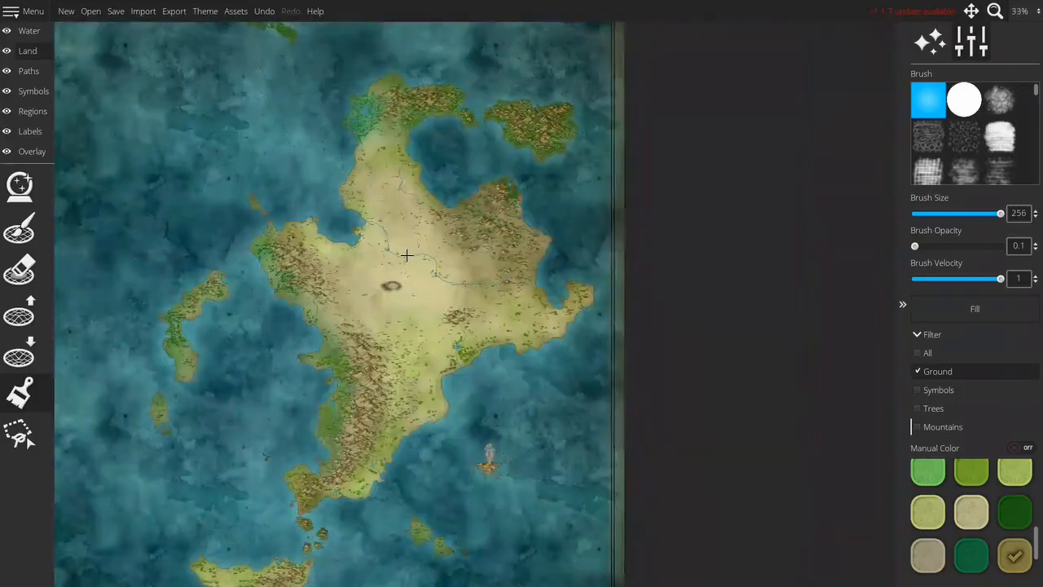
drag(407, 255, 413, 222)
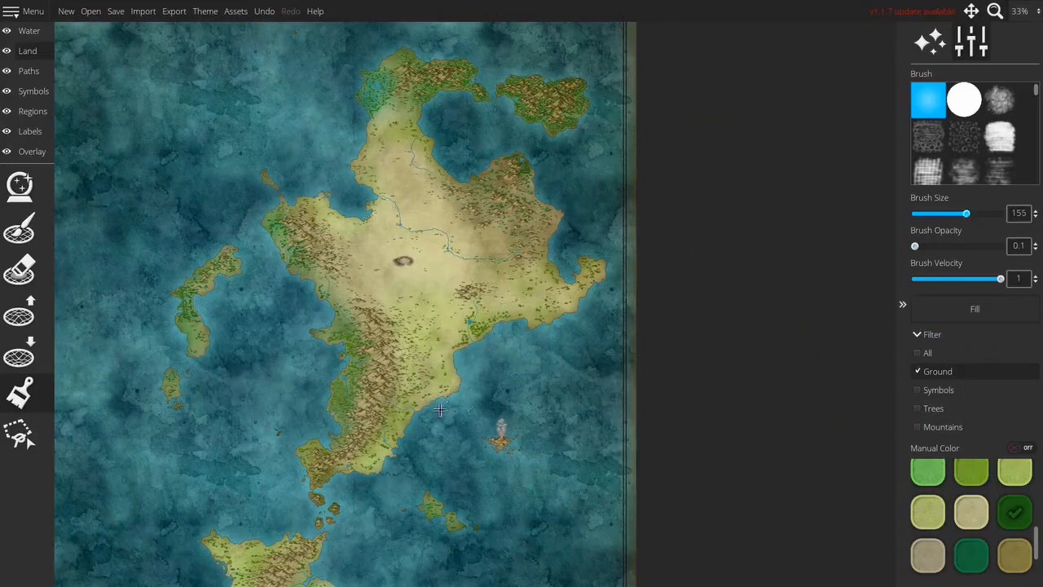
drag(427, 405, 577, 341)
scroll(483, 208, up, 2)
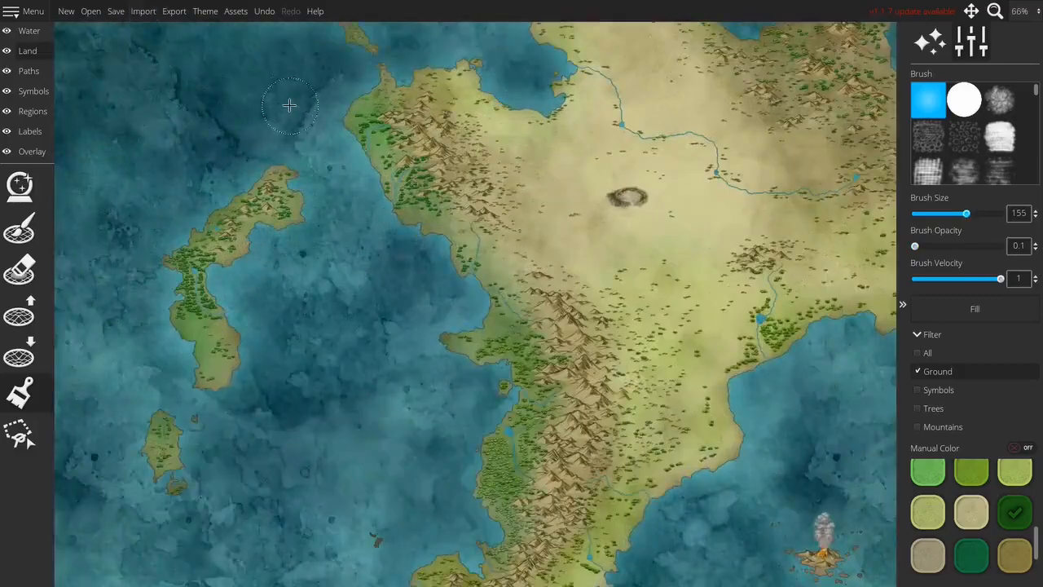
scroll(295, 155, up, 3)
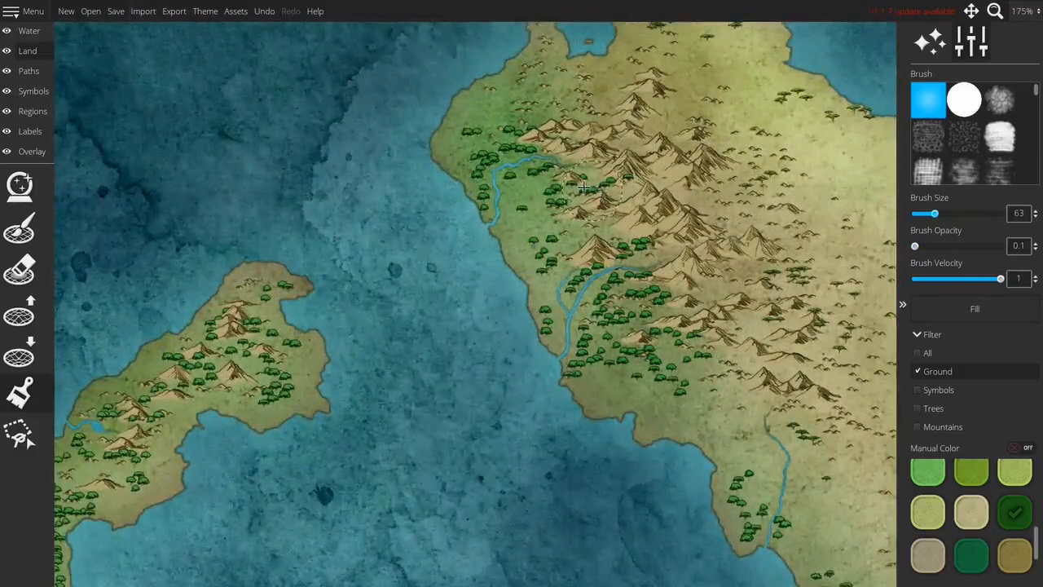
mouse_move(582, 167)
mouse_down()
mouse_move(524, 157)
mouse_move(506, 170)
mouse_move(481, 225)
mouse_up()
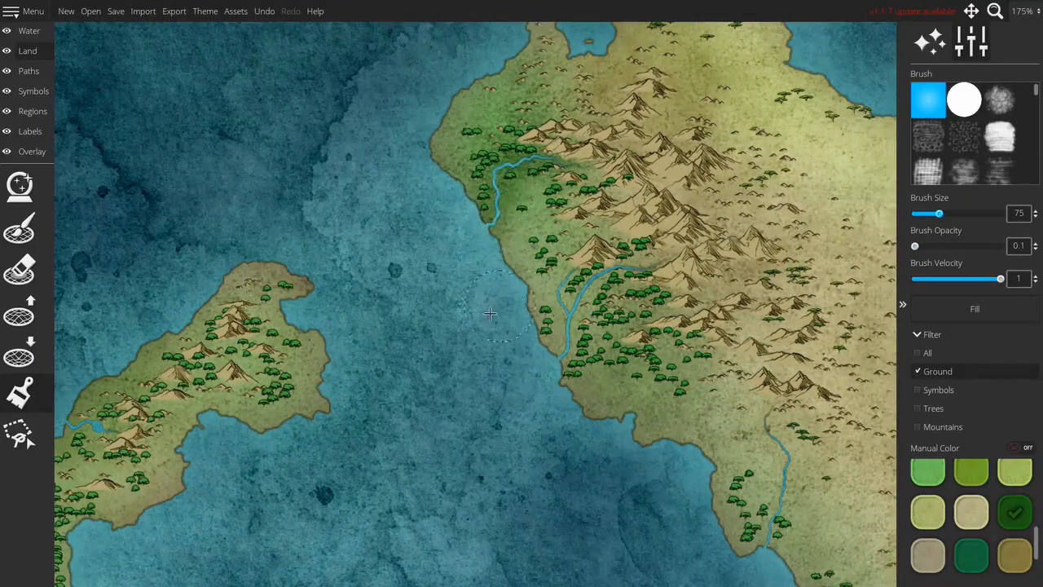
mouse_move(493, 222)
mouse_down()
mouse_move(473, 129)
mouse_move(528, 130)
mouse_up()
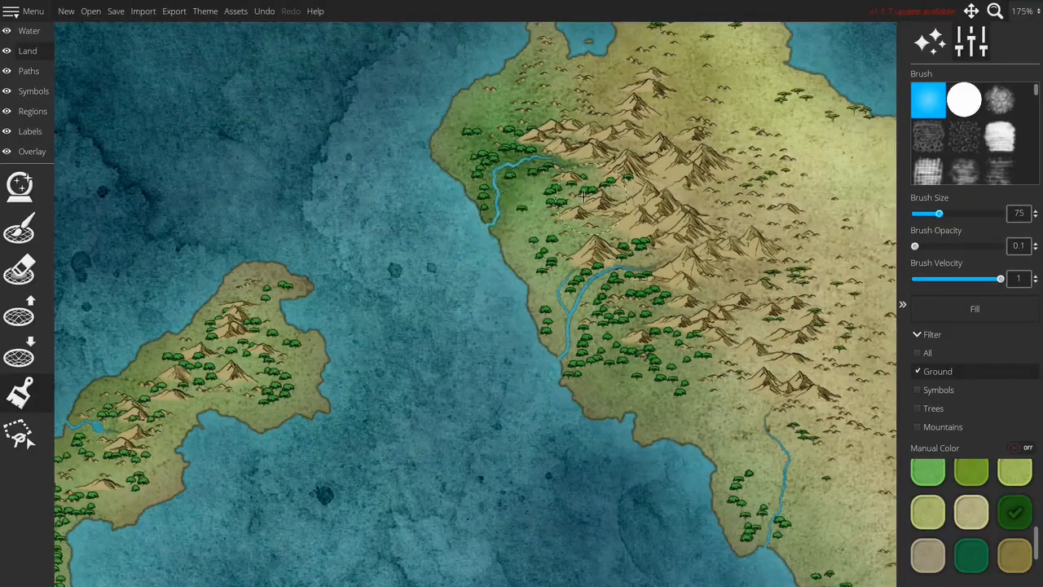
mouse_move(543, 268)
mouse_down()
mouse_move(540, 346)
mouse_move(559, 371)
mouse_move(572, 290)
mouse_move(593, 264)
mouse_move(621, 264)
mouse_up()
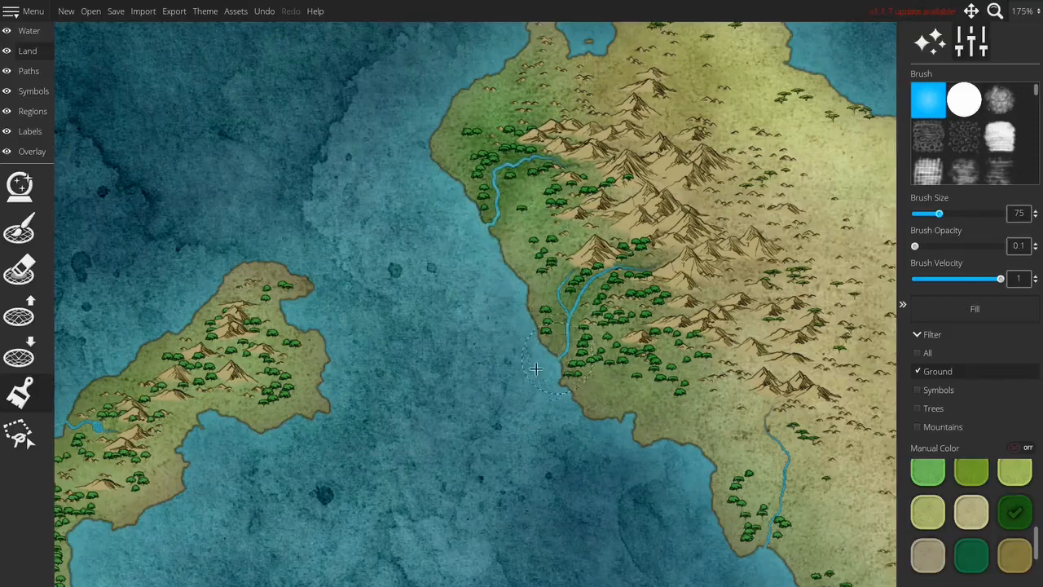
drag(683, 386, 689, 344)
Tint the ground dark green along the mainland's western coastal rivers and around the wooded western headland
mouse_move(758, 531)
mouse_down()
mouse_move(595, 281)
mouse_move(591, 231)
mouse_up()
drag(603, 361, 634, 131)
mouse_move(586, 308)
mouse_down()
mouse_move(625, 285)
mouse_move(632, 262)
mouse_up()
drag(479, 317, 361, 230)
mouse_move(542, 246)
mouse_down()
mouse_move(576, 302)
mouse_move(600, 320)
mouse_move(669, 324)
mouse_up()
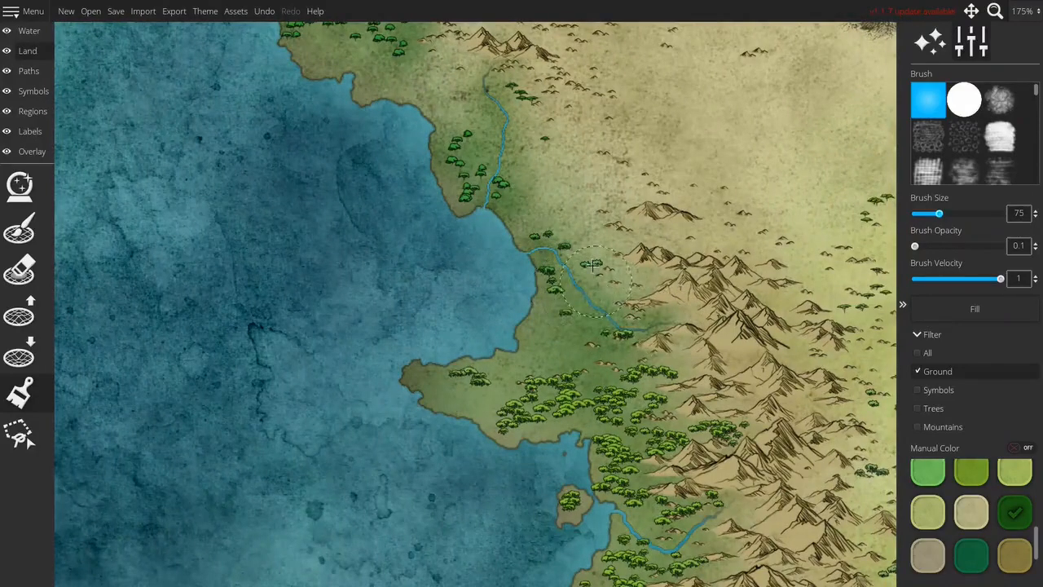
drag(593, 264, 528, 280)
drag(397, 376, 225, 448)
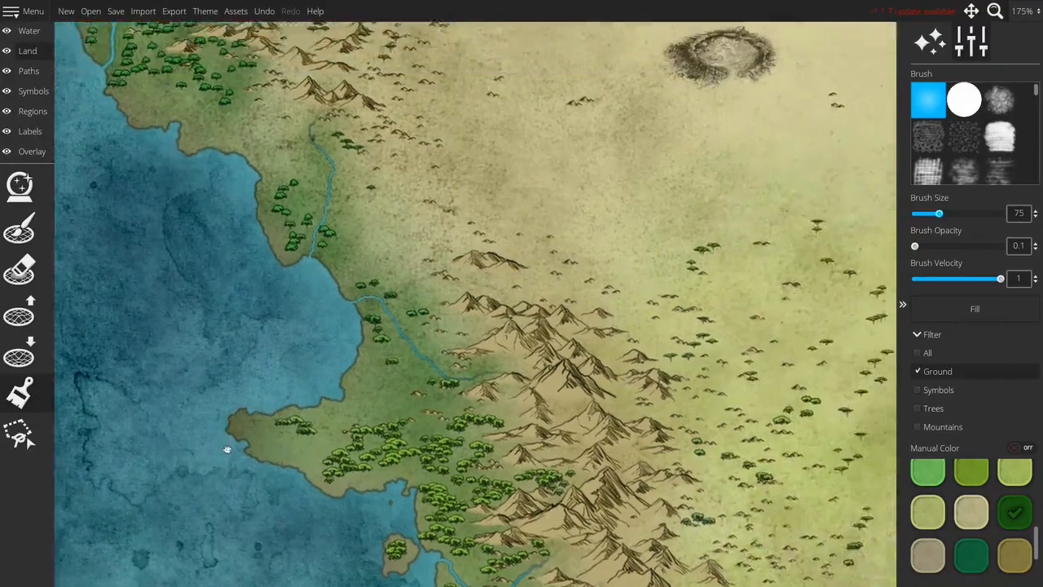
Tint the ground dark green among the trees and mountains on the northern half of the western island
drag(543, 142, 641, 158)
drag(175, 230, 792, 578)
mouse_move(458, 402)
mouse_down()
mouse_move(776, 541)
mouse_move(755, 407)
mouse_up()
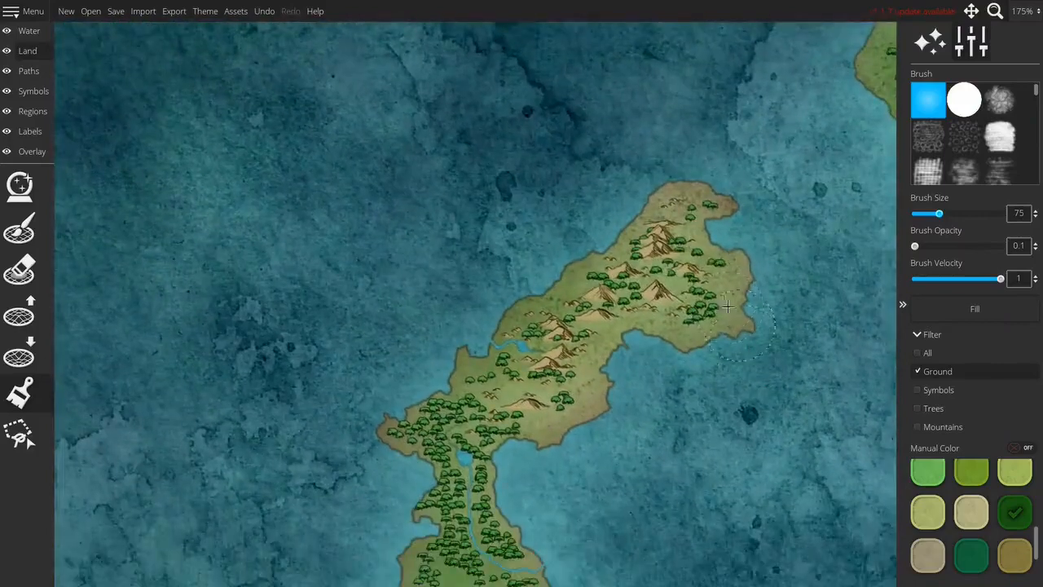
mouse_move(635, 272)
mouse_down()
mouse_move(579, 296)
mouse_move(554, 353)
mouse_move(484, 349)
mouse_move(571, 402)
mouse_up()
drag(583, 405, 676, 305)
mouse_move(570, 328)
mouse_down()
mouse_move(524, 345)
mouse_move(521, 323)
mouse_move(597, 392)
mouse_move(575, 373)
mouse_move(562, 398)
mouse_move(580, 435)
mouse_move(641, 467)
mouse_up()
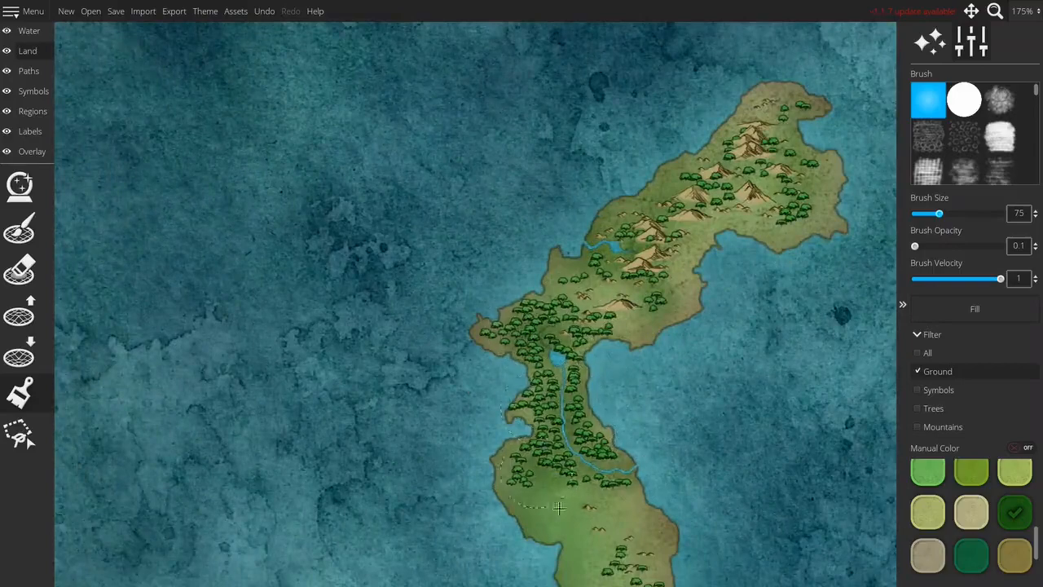
Tint the ground dark green around the woods on the southern half of the western island
drag(553, 504, 433, 157)
mouse_move(499, 172)
mouse_down()
mouse_move(526, 231)
mouse_move(504, 217)
mouse_up()
drag(485, 301, 462, 287)
drag(357, 369, 435, 221)
mouse_move(404, 255)
mouse_down()
mouse_move(416, 281)
mouse_move(423, 386)
mouse_up()
Tint only the trees dark green in the mainland's dense southwestern coastal forest, using a size 127 brush at 0.18 opacity
scroll(562, 319, down, 3)
mouse_move(787, 453)
mouse_down()
mouse_move(481, 307)
mouse_move(423, 268)
mouse_move(310, 345)
mouse_up()
scroll(572, 312, up, 4)
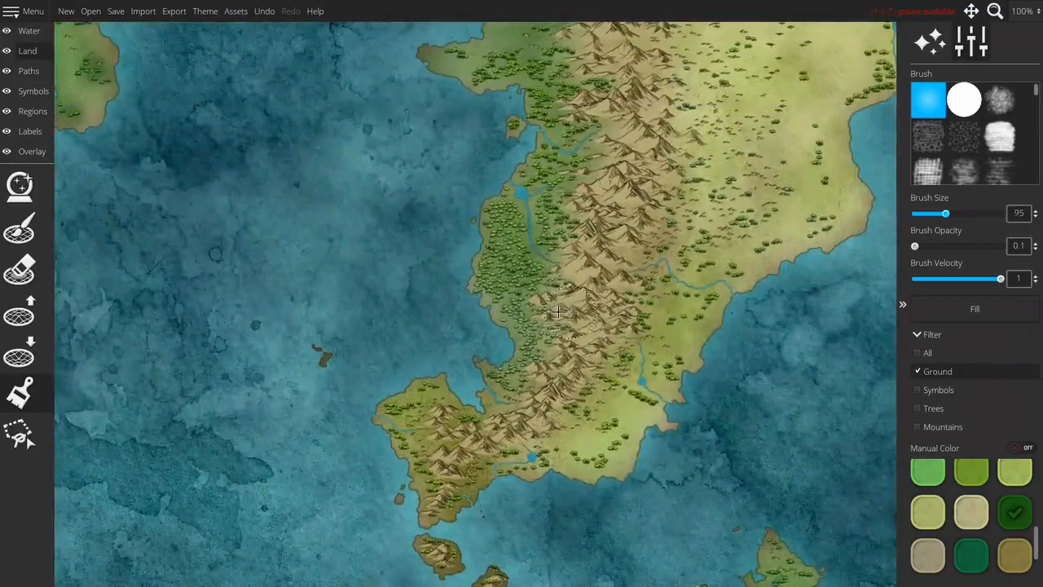
scroll(540, 234, up, 2)
scroll(965, 461, up, 5)
click(933, 407)
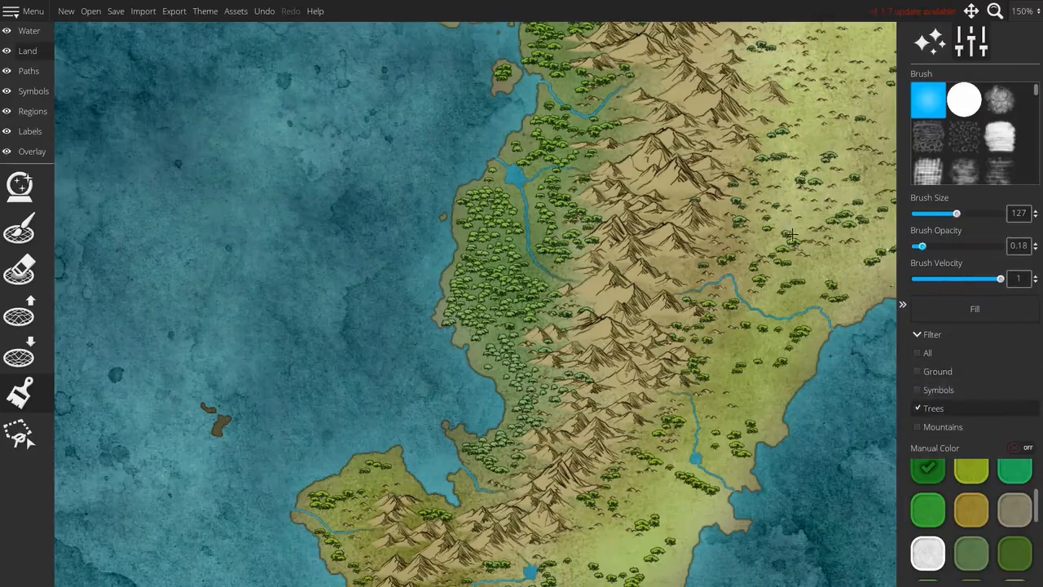
mouse_move(474, 186)
mouse_down()
mouse_move(469, 220)
mouse_move(489, 269)
mouse_move(473, 315)
mouse_move(518, 341)
mouse_move(531, 399)
mouse_move(589, 381)
mouse_up()
mouse_move(497, 266)
mouse_down()
mouse_move(486, 300)
mouse_move(494, 345)
mouse_move(468, 361)
mouse_move(459, 348)
mouse_move(492, 420)
mouse_up()
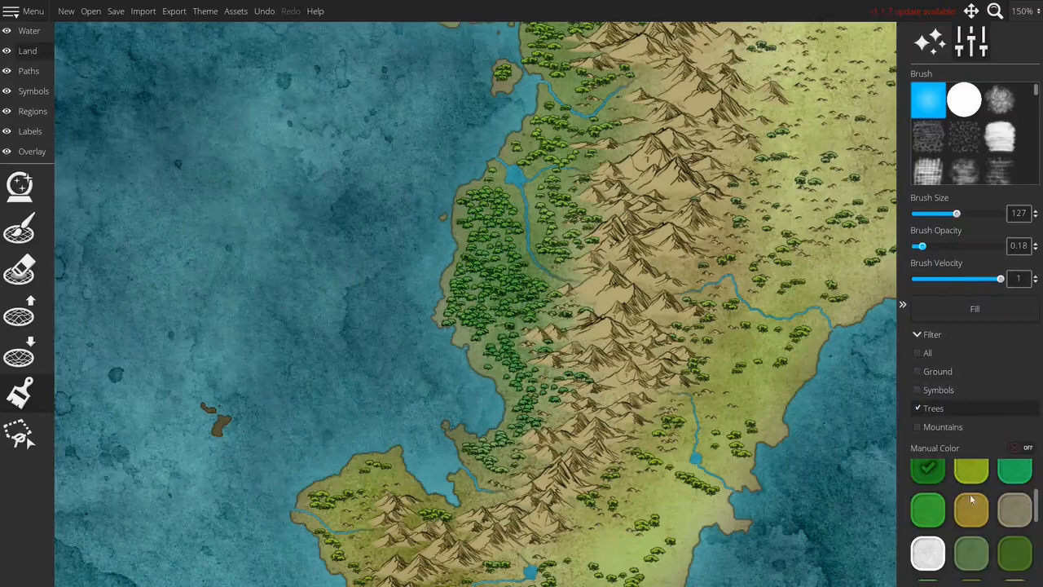
Limit painting to the ground and tint it dark green beneath the southwestern coastal forest, lowering the brush opacity to 0.13
scroll(1020, 556, down, 3)
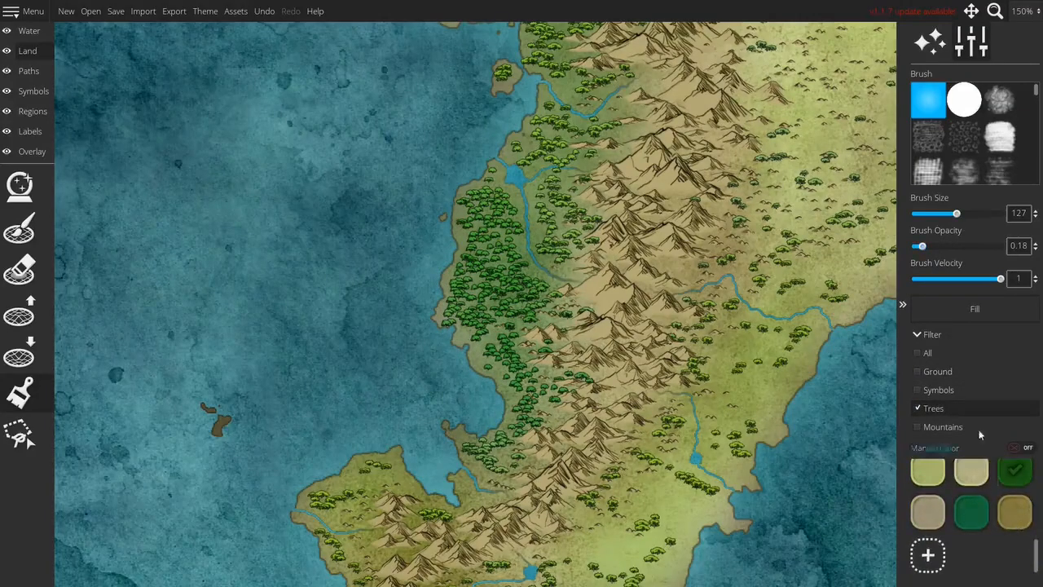
click(938, 371)
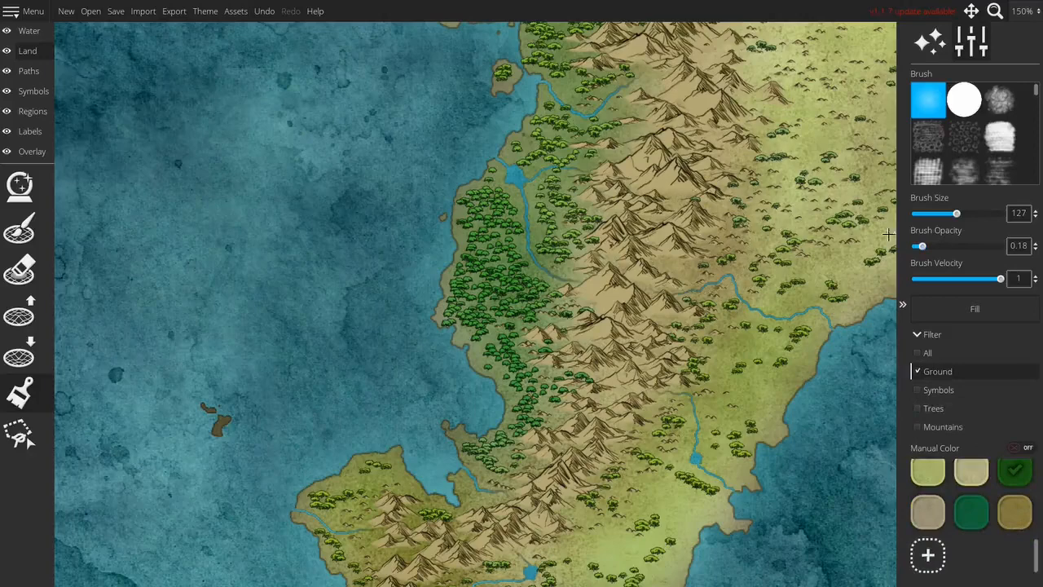
mouse_move(480, 190)
mouse_down()
mouse_move(520, 167)
mouse_move(515, 223)
mouse_up()
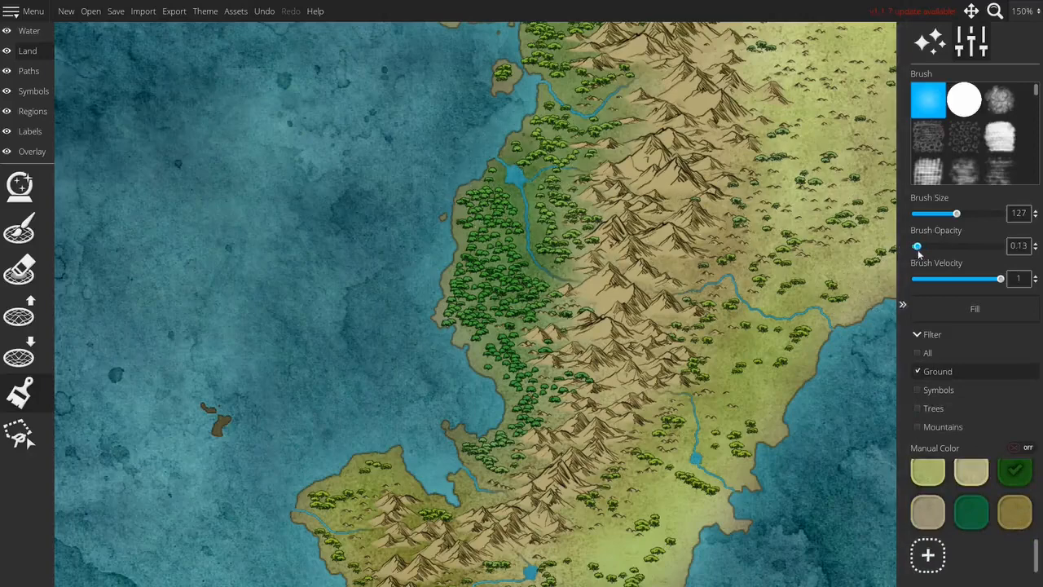
mouse_move(638, 163)
mouse_down()
mouse_move(624, 102)
mouse_move(562, 94)
mouse_move(526, 196)
mouse_move(533, 284)
mouse_up()
mouse_move(483, 325)
mouse_down()
mouse_move(501, 359)
mouse_move(469, 436)
mouse_move(538, 399)
mouse_move(495, 487)
mouse_move(532, 432)
mouse_up()
drag(660, 562, 614, 338)
Tint the ground dark green across the wooded northern island east of the southern continent
mouse_move(815, 570)
mouse_down()
mouse_move(622, 421)
mouse_move(632, 359)
mouse_move(684, 342)
mouse_move(754, 412)
mouse_move(755, 441)
mouse_move(807, 436)
mouse_up()
mouse_move(404, 405)
mouse_down()
mouse_move(503, 294)
mouse_move(321, 430)
mouse_up()
mouse_move(734, 122)
mouse_down()
mouse_move(412, 134)
mouse_move(401, 453)
mouse_move(482, 198)
mouse_up()
drag(477, 489, 505, 196)
mouse_move(491, 295)
mouse_down()
mouse_move(424, 124)
mouse_move(419, 172)
mouse_move(514, 210)
mouse_move(495, 312)
mouse_up()
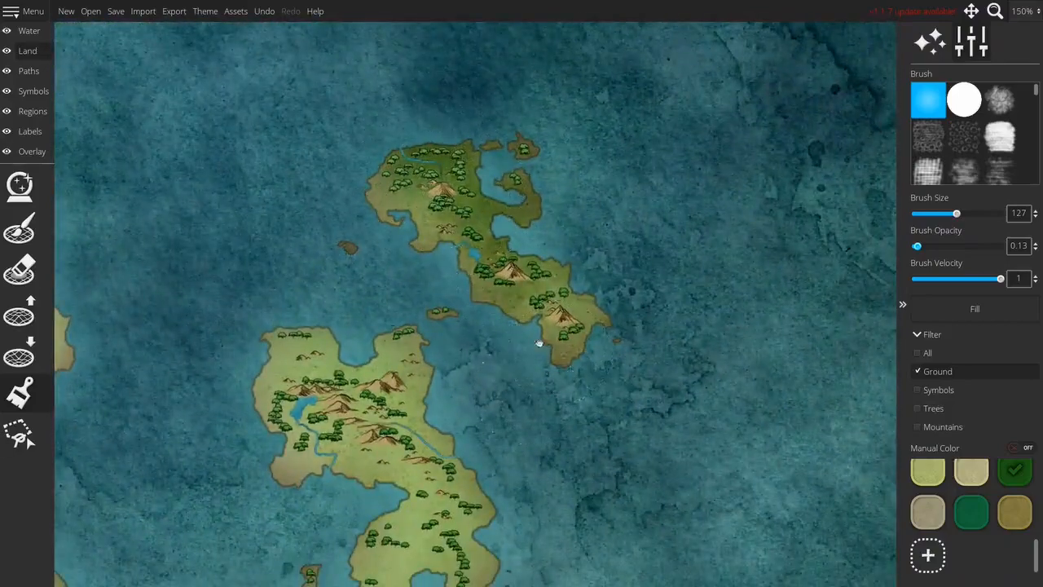
Tint the ground dark green on the long eastern island and the trees at its southern tip, and limit painting to the ground again
drag(539, 344, 646, 220)
mouse_move(415, 285)
mouse_down()
mouse_move(406, 311)
mouse_move(443, 281)
mouse_up()
mouse_move(504, 294)
mouse_down()
mouse_move(510, 326)
mouse_move(555, 343)
mouse_move(552, 451)
mouse_move(645, 233)
mouse_up()
mouse_move(563, 197)
mouse_down()
mouse_move(582, 200)
mouse_move(540, 281)
mouse_move(473, 347)
mouse_up()
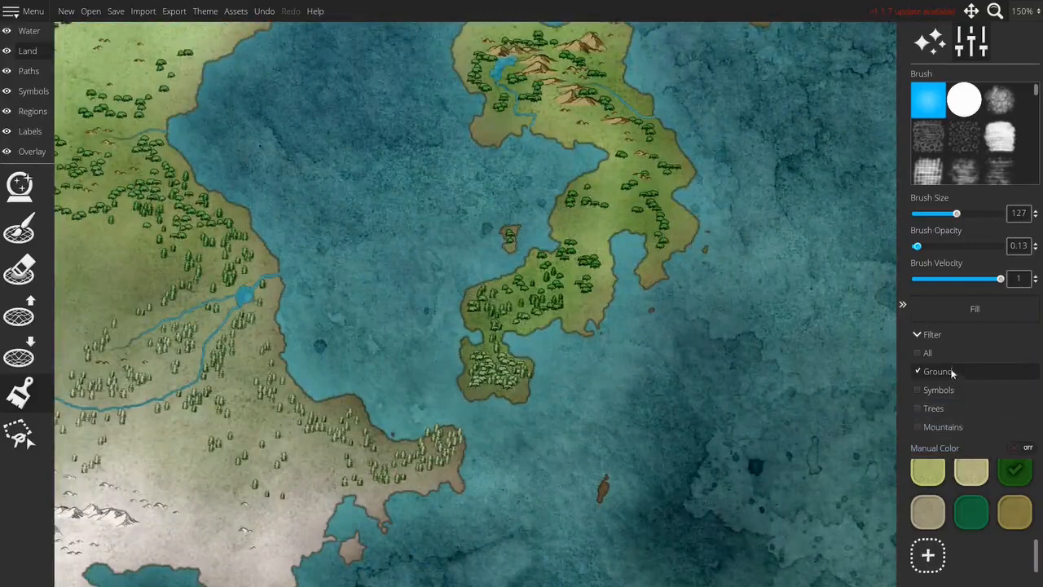
click(937, 408)
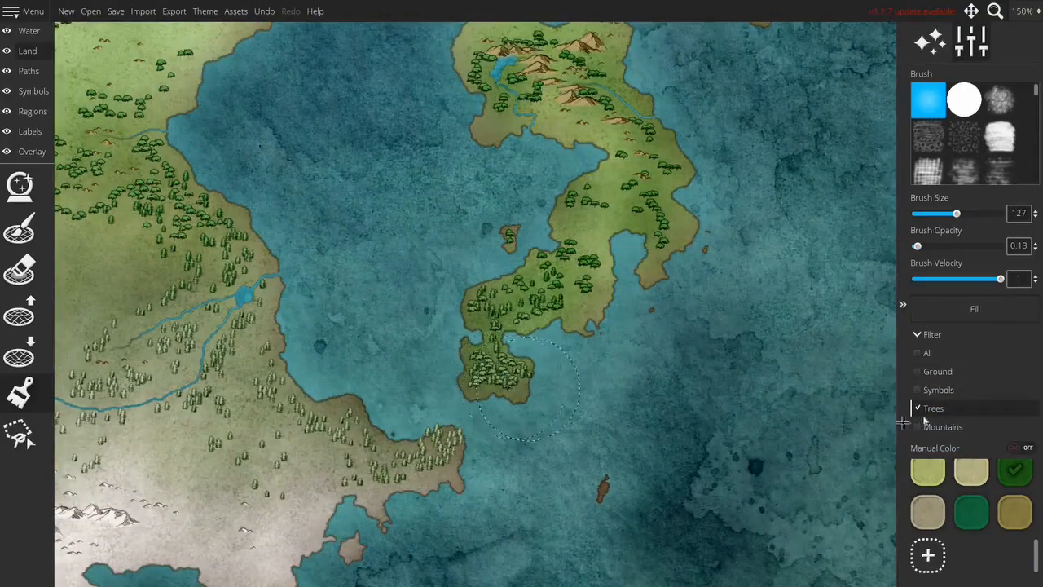
click(938, 372)
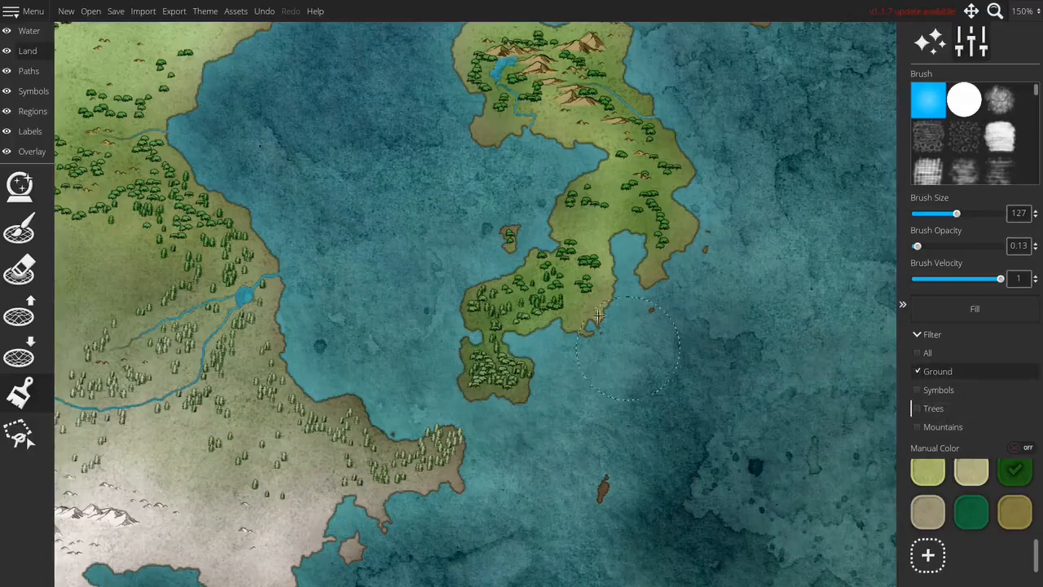
Tint the ground dark green around the woods along the southern continent's eastern coast
drag(541, 286, 829, 318)
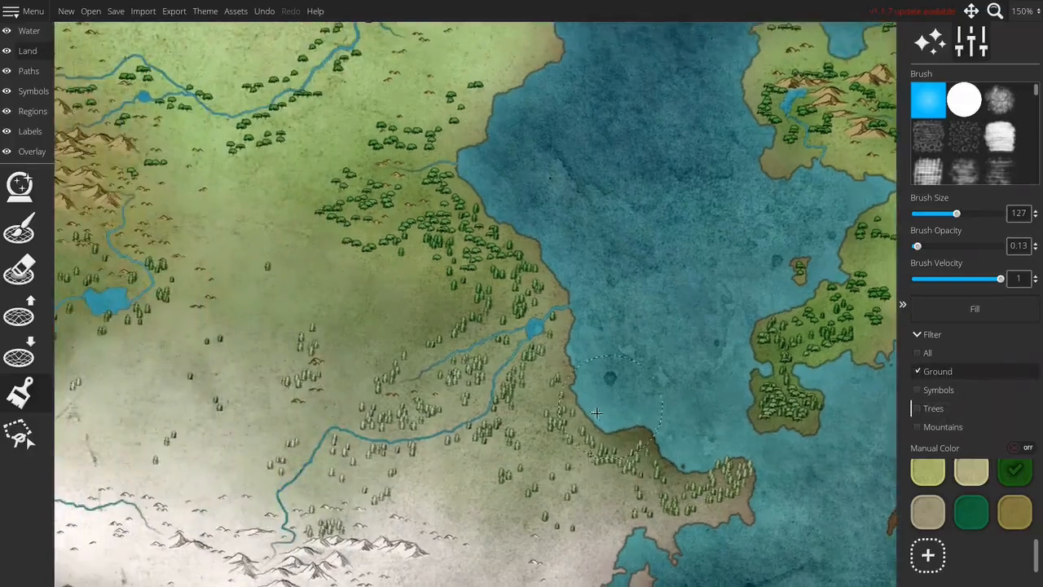
mouse_move(444, 406)
mouse_down()
mouse_move(481, 412)
mouse_move(383, 440)
mouse_move(291, 510)
mouse_up()
mouse_move(399, 379)
mouse_down()
mouse_move(477, 346)
mouse_move(538, 289)
mouse_move(461, 236)
mouse_move(380, 213)
mouse_move(481, 192)
mouse_move(456, 122)
mouse_up()
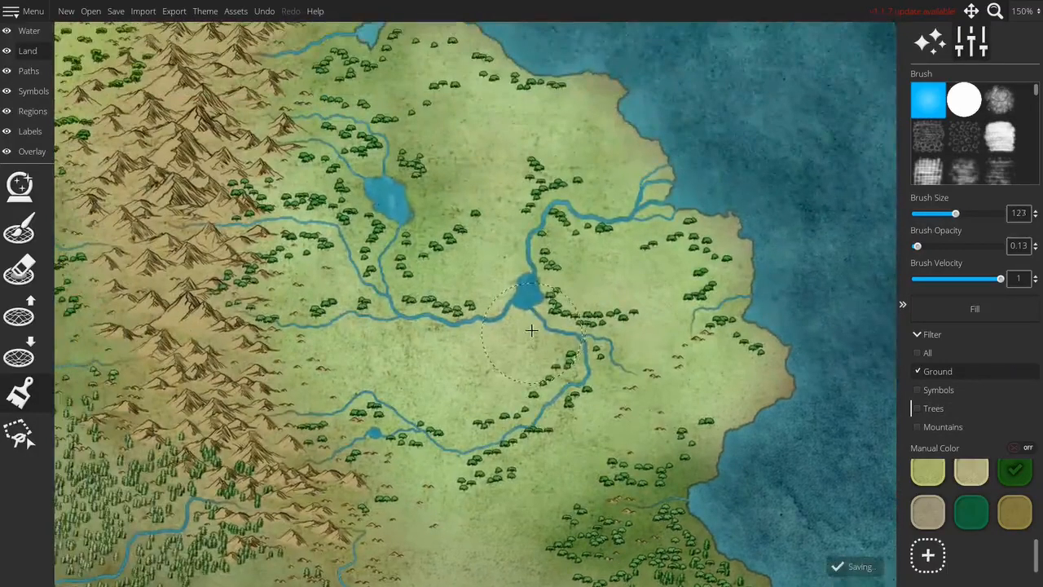
Reduce the brush size to 91 and tint the ground dark green along the southern continent's eastern river valleys and lakes
scroll(532, 330, down, 3)
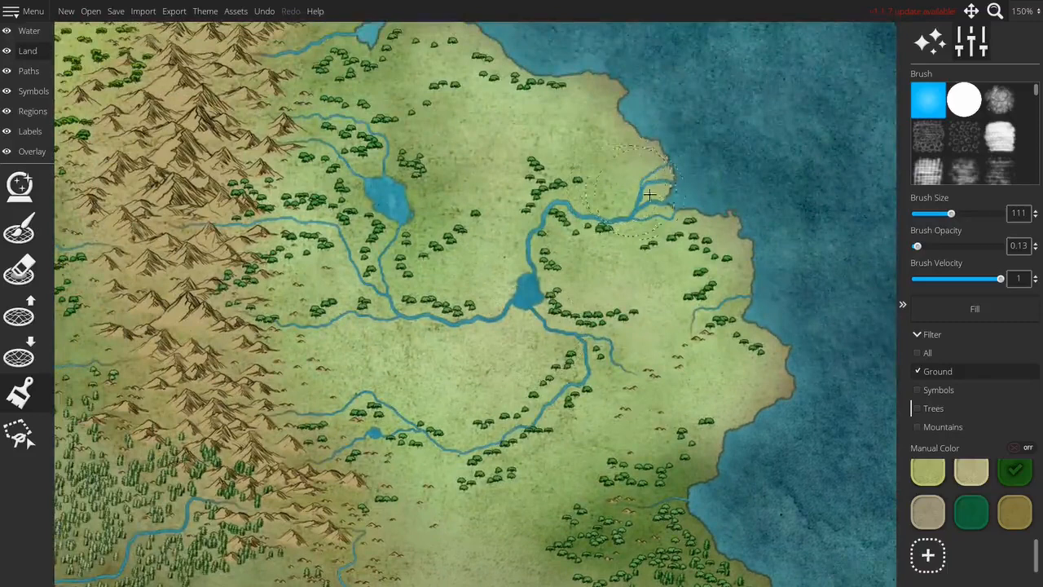
scroll(668, 179, down, 5)
mouse_move(668, 179)
mouse_down()
mouse_move(656, 200)
mouse_move(623, 196)
mouse_move(587, 216)
mouse_move(499, 320)
mouse_move(297, 316)
mouse_move(383, 287)
mouse_move(326, 236)
mouse_move(245, 222)
mouse_move(285, 204)
mouse_move(364, 286)
mouse_move(393, 238)
mouse_move(383, 203)
mouse_move(285, 109)
mouse_move(408, 213)
mouse_move(389, 320)
mouse_move(288, 335)
mouse_up()
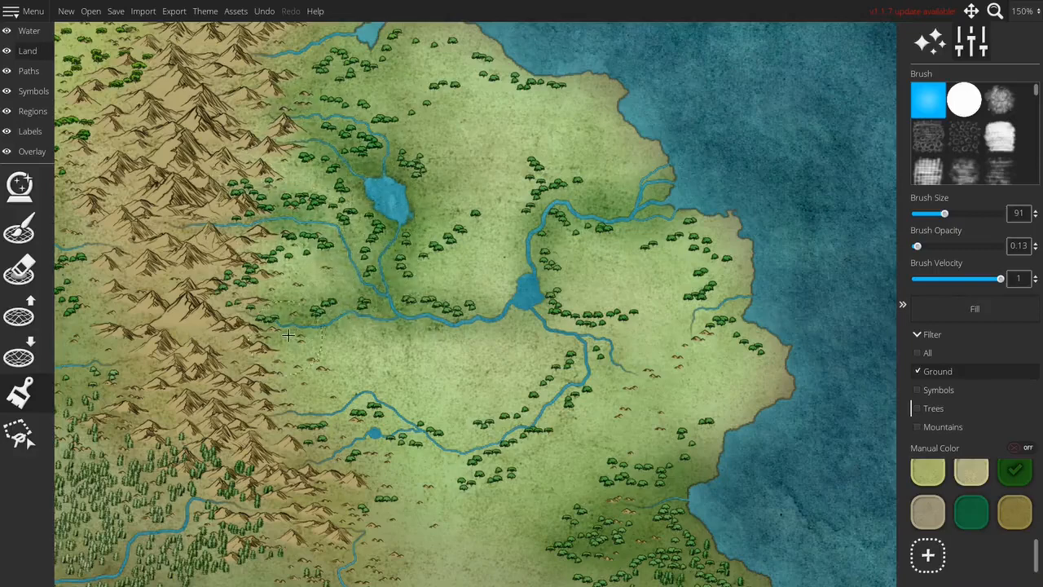
mouse_move(492, 314)
mouse_down()
mouse_move(640, 375)
mouse_move(715, 303)
mouse_move(576, 362)
mouse_move(514, 424)
mouse_move(302, 416)
mouse_move(364, 398)
mouse_move(359, 448)
mouse_move(448, 468)
mouse_move(489, 407)
mouse_move(542, 376)
mouse_move(399, 319)
mouse_up()
mouse_move(533, 291)
mouse_down()
mouse_move(528, 162)
mouse_move(494, 151)
mouse_move(494, 238)
mouse_move(357, 264)
mouse_move(304, 252)
mouse_move(256, 265)
mouse_up()
Tint the ground dark green around the woods and rivers near the southern continent's northeastern inlet
drag(669, 247, 760, 334)
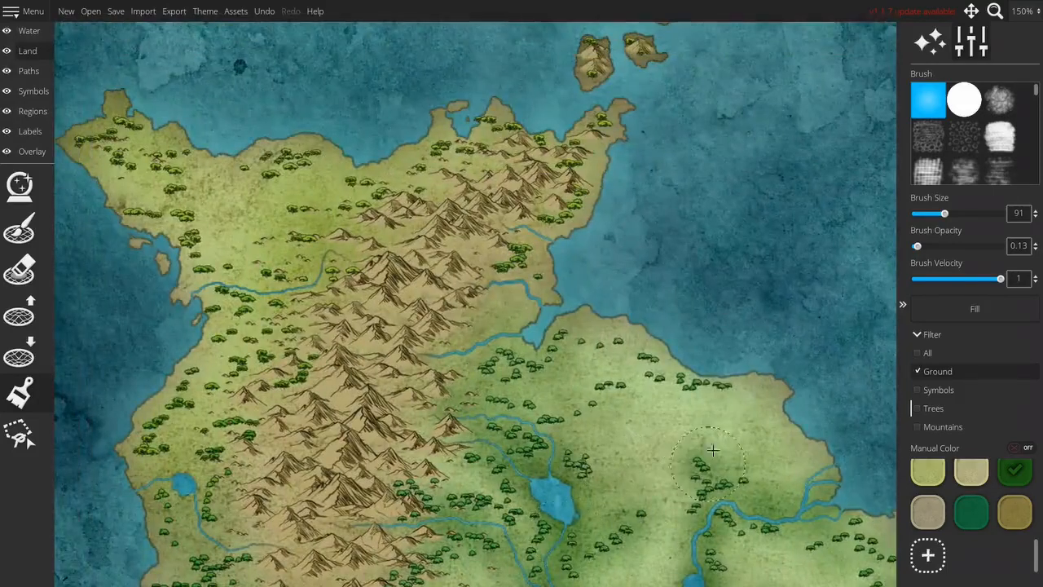
mouse_move(713, 450)
mouse_down()
mouse_move(716, 367)
mouse_move(714, 381)
mouse_move(654, 351)
mouse_move(650, 372)
mouse_move(612, 335)
mouse_move(550, 353)
mouse_move(479, 338)
mouse_move(458, 356)
mouse_move(546, 319)
mouse_move(514, 263)
mouse_move(533, 239)
mouse_up()
drag(514, 386, 456, 467)
drag(534, 379, 533, 369)
Tint the ground tan at 0.1 opacity around the southern continent's small eastern hills and northeastern inlet
scroll(534, 370, down, 3)
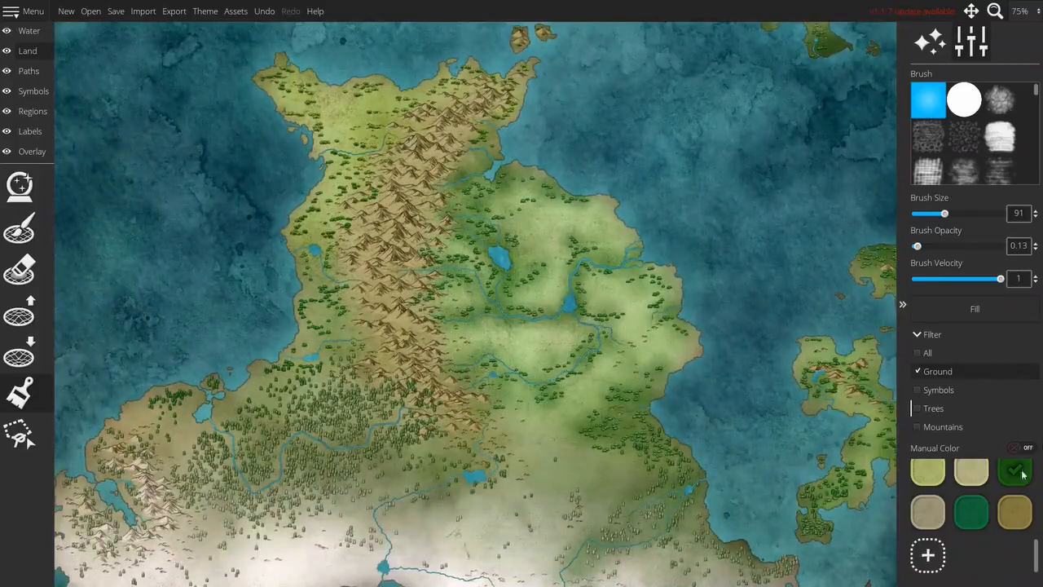
scroll(682, 364, up, 3)
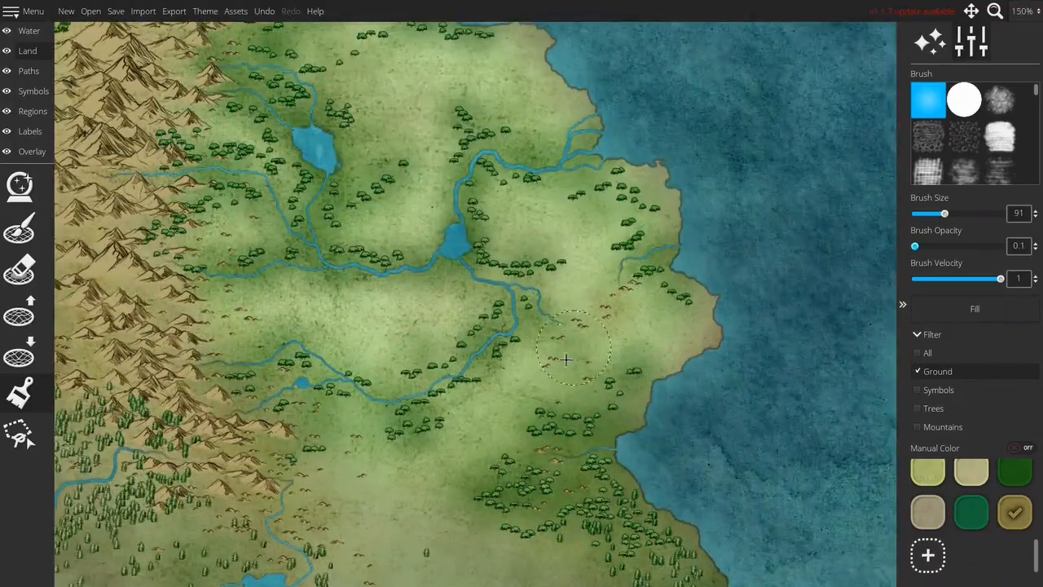
drag(393, 435, 492, 388)
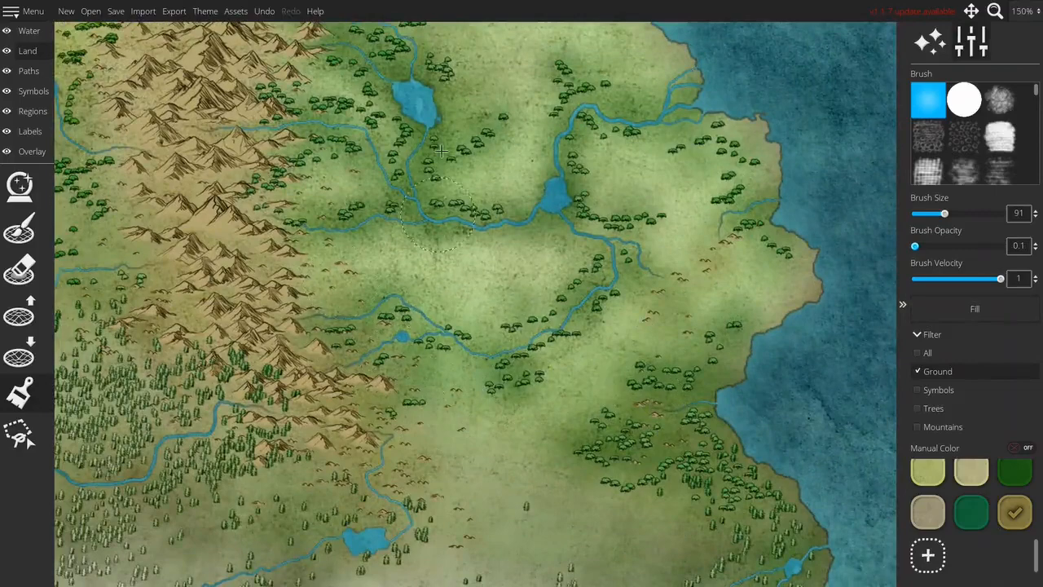
drag(484, 74, 577, 318)
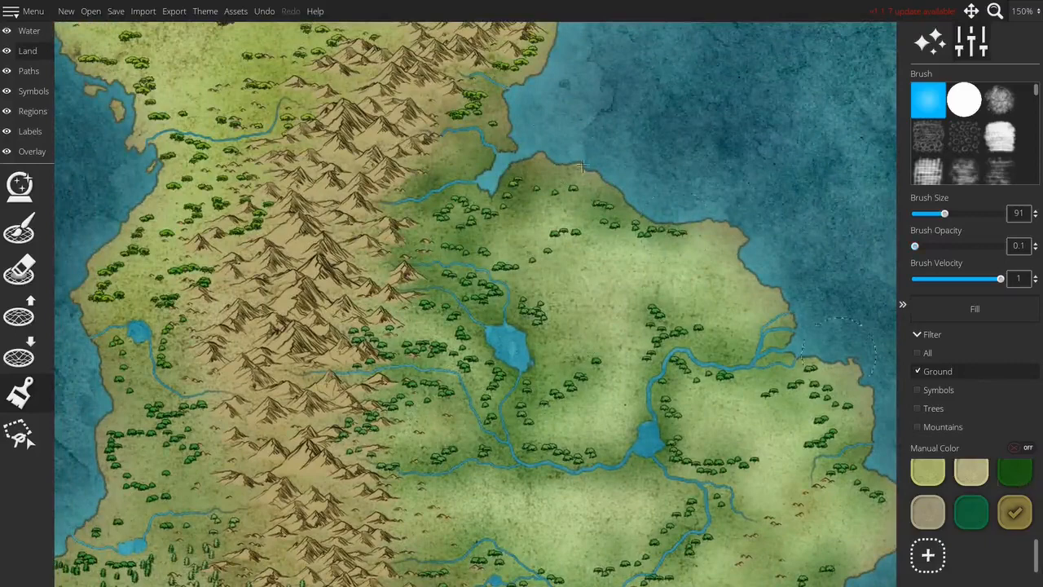
drag(583, 166, 595, 260)
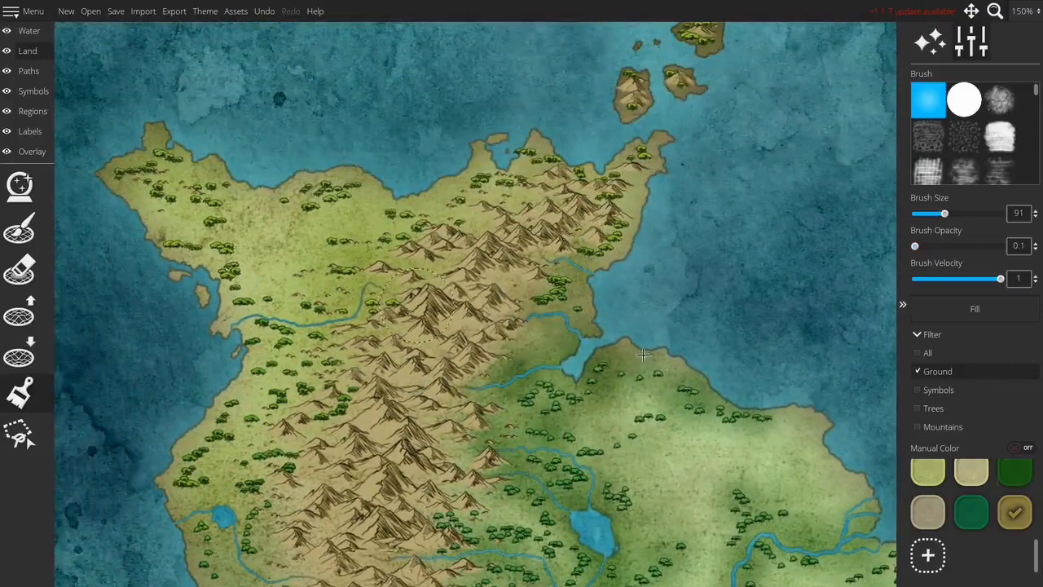
Tint the ground olive green around the woods and river of the southern continent's northern lands, using brush sizes 91 and 107
scroll(975, 495, up, 3)
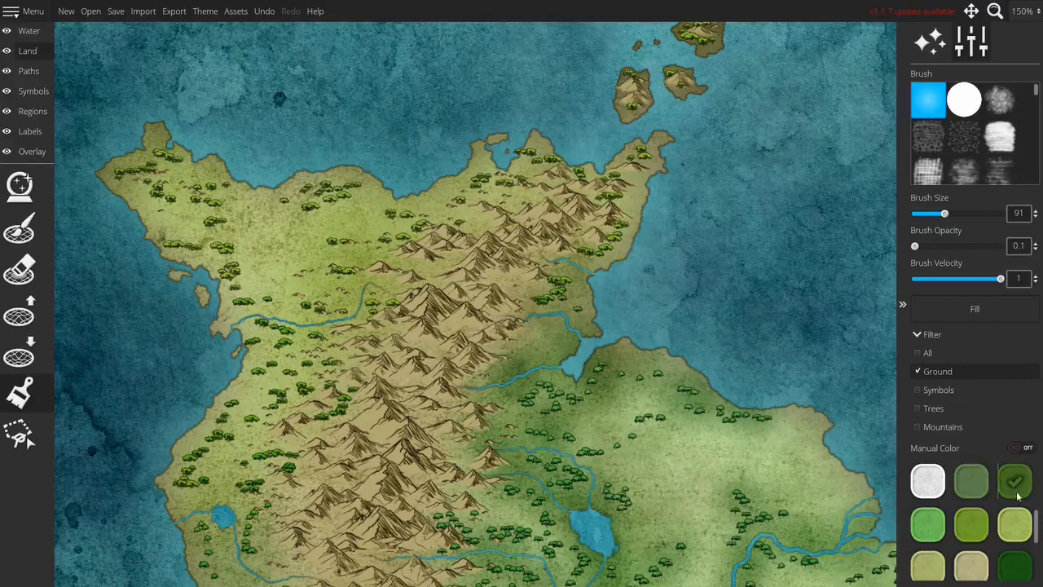
drag(556, 288, 614, 270)
mouse_move(435, 264)
mouse_down()
mouse_move(380, 305)
mouse_move(323, 299)
mouse_move(397, 319)
mouse_up()
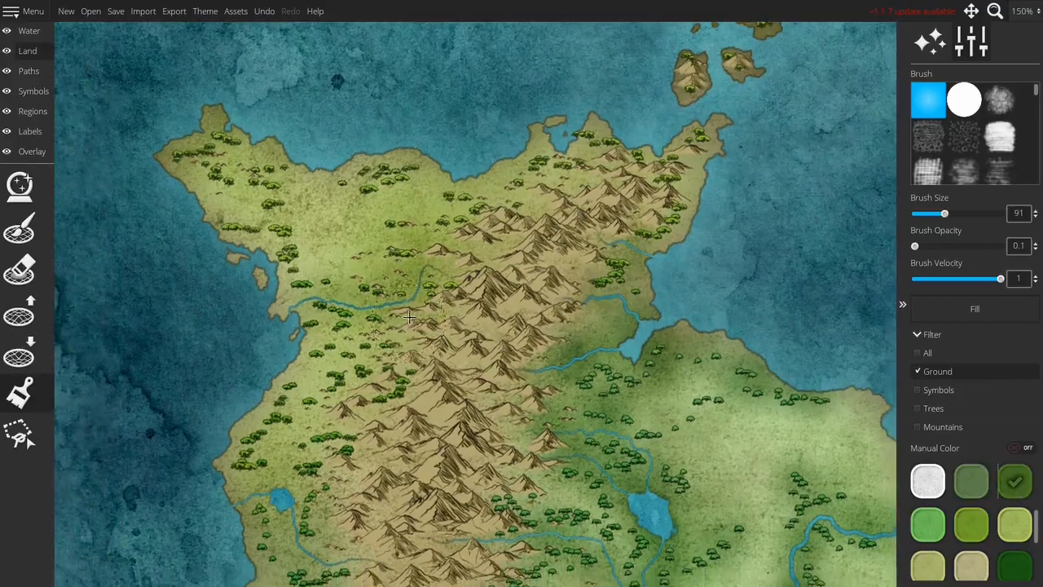
mouse_move(665, 147)
mouse_down()
mouse_move(588, 147)
mouse_move(427, 185)
mouse_move(372, 174)
mouse_move(318, 200)
mouse_move(227, 147)
mouse_move(196, 166)
mouse_move(217, 144)
mouse_move(228, 194)
mouse_move(256, 203)
mouse_move(292, 270)
mouse_move(287, 286)
mouse_move(256, 245)
mouse_up()
scroll(269, 239, up, 2)
Tint the ground olive green around the trees and lakes along the southern continent's western coast, raising the brush opacity to 0.14
drag(429, 256, 477, 254)
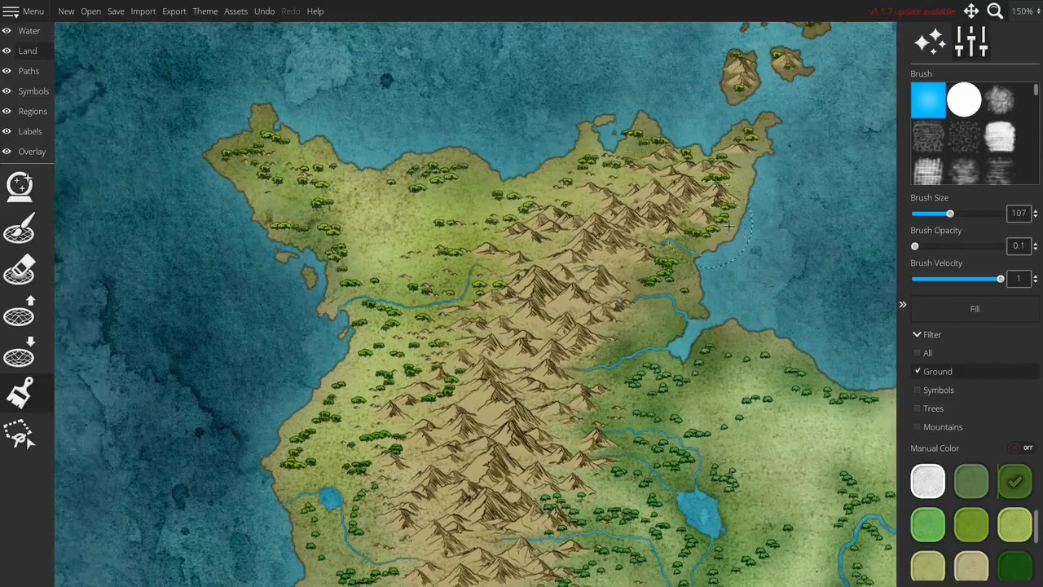
mouse_move(587, 338)
mouse_down()
mouse_move(599, 206)
mouse_move(588, 167)
mouse_up()
mouse_move(420, 192)
mouse_down()
mouse_move(322, 196)
mouse_move(362, 259)
mouse_move(313, 295)
mouse_move(291, 332)
mouse_move(329, 333)
mouse_move(353, 375)
mouse_move(386, 395)
mouse_move(377, 313)
mouse_move(393, 228)
mouse_move(444, 216)
mouse_up()
mouse_move(562, 516)
mouse_down()
mouse_move(678, 319)
mouse_move(691, 254)
mouse_up()
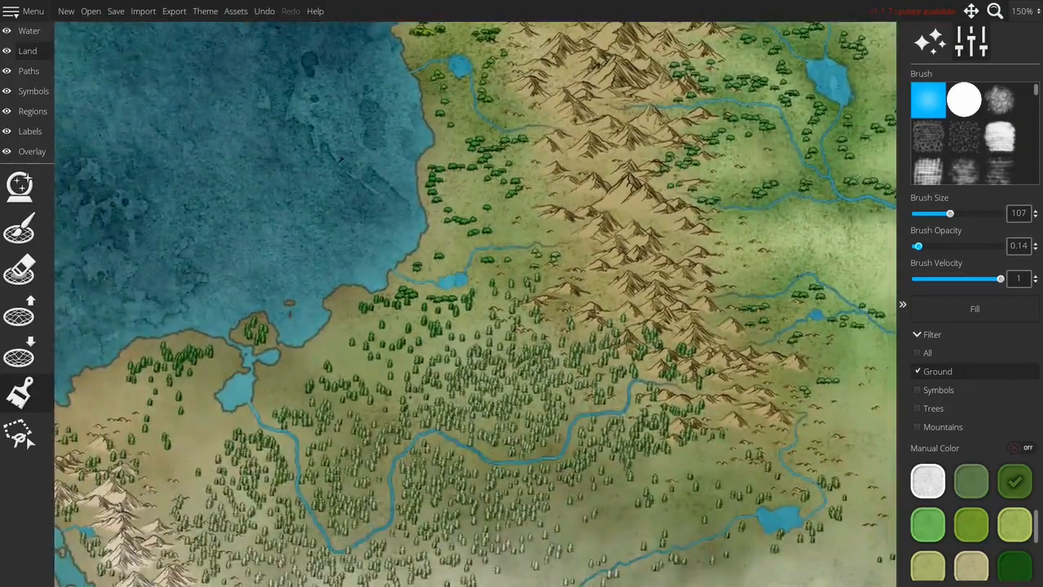
Tint the ground dark green around the southern continent's western coastal lakes, large central forest and winding river at 0.14 opacity
mouse_move(534, 257)
mouse_down()
mouse_move(521, 244)
mouse_move(472, 277)
mouse_move(400, 269)
mouse_move(440, 177)
mouse_move(497, 155)
mouse_move(489, 212)
mouse_up()
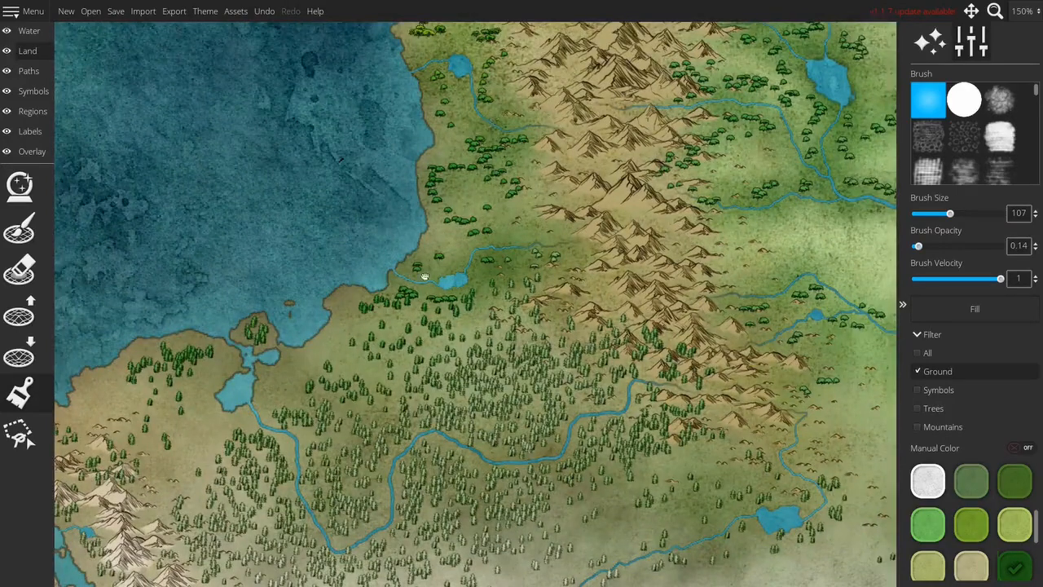
drag(424, 269, 475, 181)
mouse_move(282, 244)
mouse_down()
mouse_move(316, 283)
mouse_move(294, 321)
mouse_move(338, 350)
mouse_move(346, 398)
mouse_move(366, 402)
mouse_move(316, 362)
mouse_move(261, 384)
mouse_move(250, 301)
mouse_move(215, 309)
mouse_move(169, 281)
mouse_move(137, 288)
mouse_move(283, 255)
mouse_move(307, 225)
mouse_move(183, 308)
mouse_move(240, 341)
mouse_move(191, 359)
mouse_move(77, 348)
mouse_move(144, 362)
mouse_move(146, 385)
mouse_move(123, 372)
mouse_move(424, 217)
mouse_move(371, 220)
mouse_move(346, 256)
mouse_move(478, 239)
mouse_move(538, 269)
mouse_move(526, 275)
mouse_move(623, 334)
mouse_move(684, 296)
mouse_move(740, 234)
mouse_move(768, 231)
mouse_move(460, 300)
mouse_move(644, 205)
mouse_up()
drag(588, 421, 530, 527)
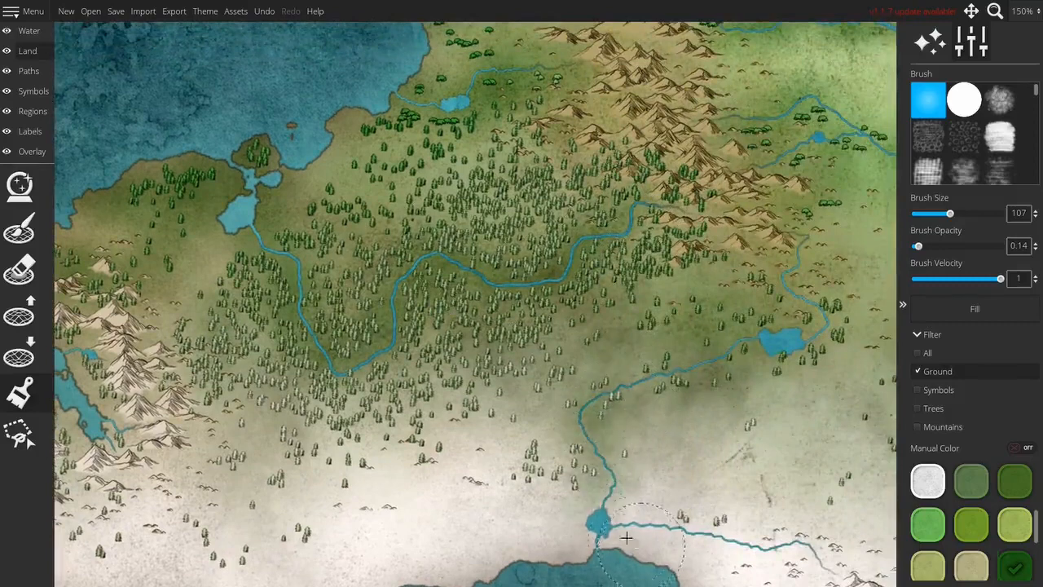
drag(640, 544, 348, 482)
mouse_move(581, 161)
mouse_down()
mouse_move(527, 213)
mouse_move(426, 179)
mouse_move(397, 188)
mouse_move(457, 143)
mouse_move(501, 129)
mouse_move(455, 132)
mouse_move(365, 196)
mouse_move(338, 207)
mouse_up()
drag(765, 105, 677, 157)
Tint the ground of the wooded islands west of the southern continent dark green
drag(73, 226, 540, 164)
drag(362, 201, 575, 174)
drag(442, 239, 472, 238)
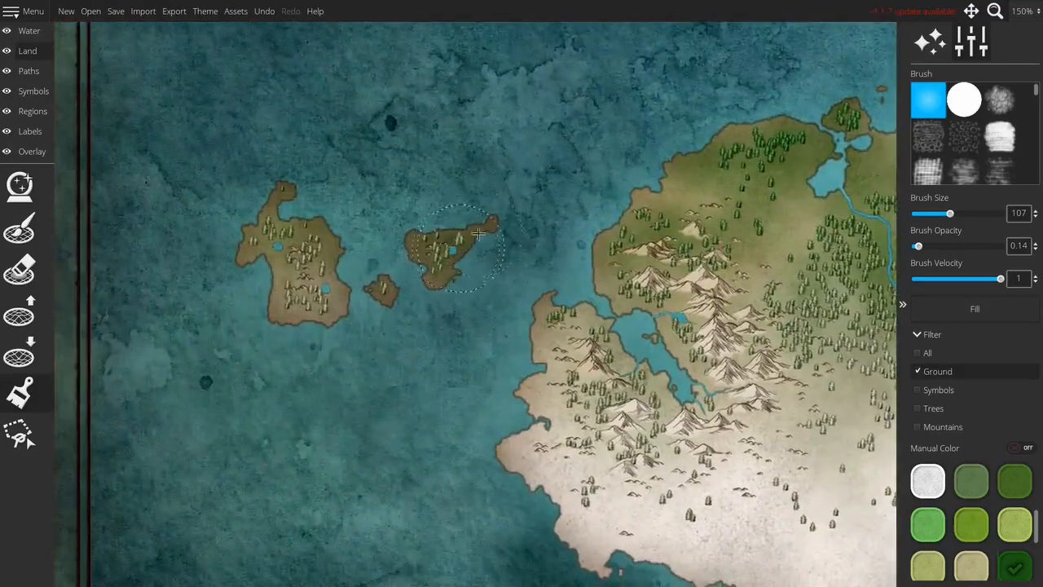
mouse_move(314, 231)
mouse_down()
mouse_move(267, 287)
mouse_move(307, 281)
mouse_up()
Tint the ground olive green across the northern continent's southern tip and around the rivers of its southeastern coast
drag(534, 94, 385, 361)
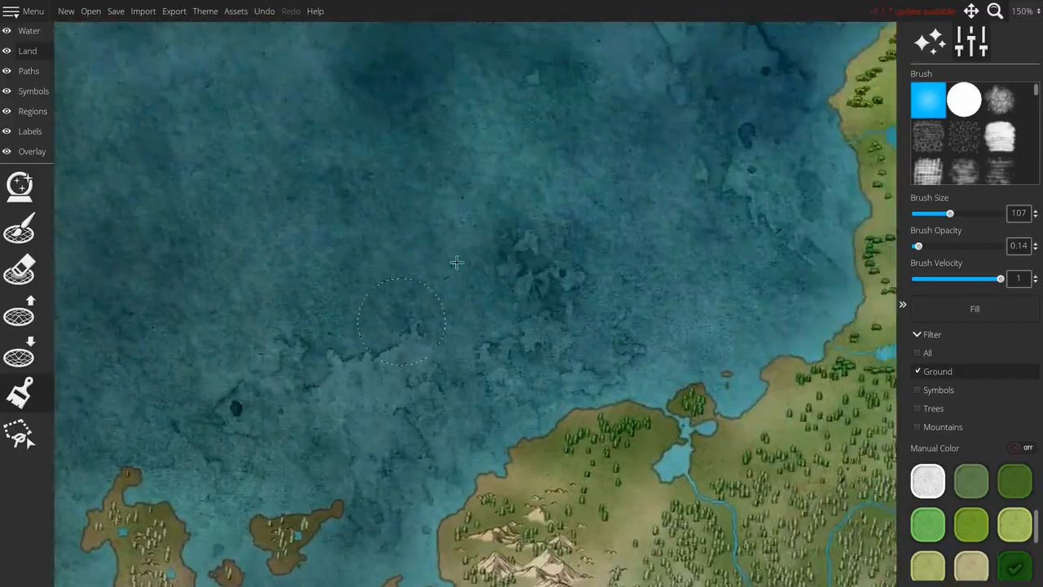
drag(589, 144, 280, 342)
drag(563, 196, 471, 281)
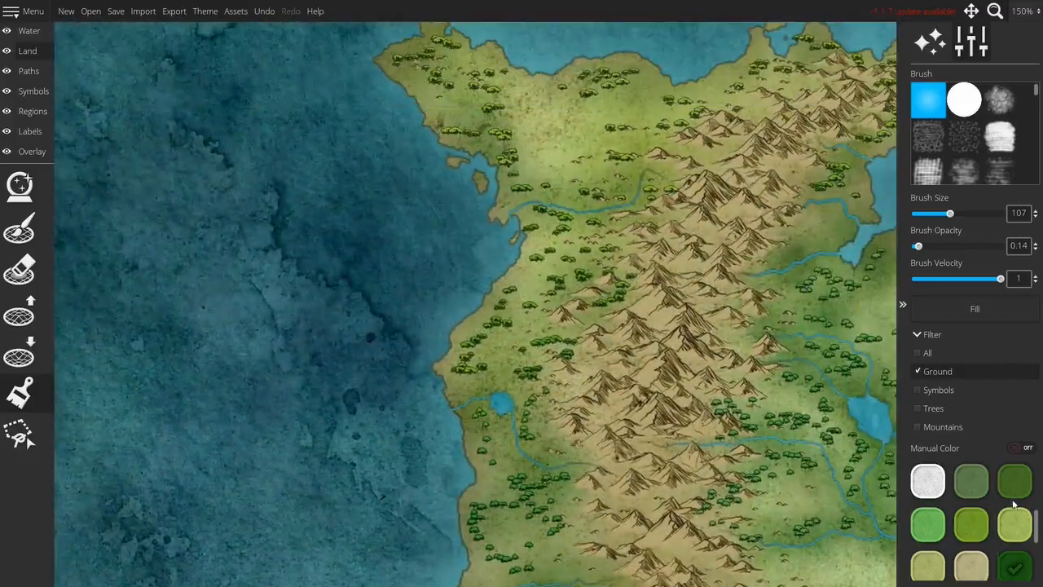
mouse_move(534, 284)
mouse_down()
mouse_move(547, 249)
mouse_move(499, 187)
mouse_up()
mouse_move(562, 89)
mouse_down()
mouse_move(489, 239)
mouse_move(516, 199)
mouse_up()
drag(389, 169, 365, 176)
drag(564, 221, 258, 359)
drag(490, 121, 371, 454)
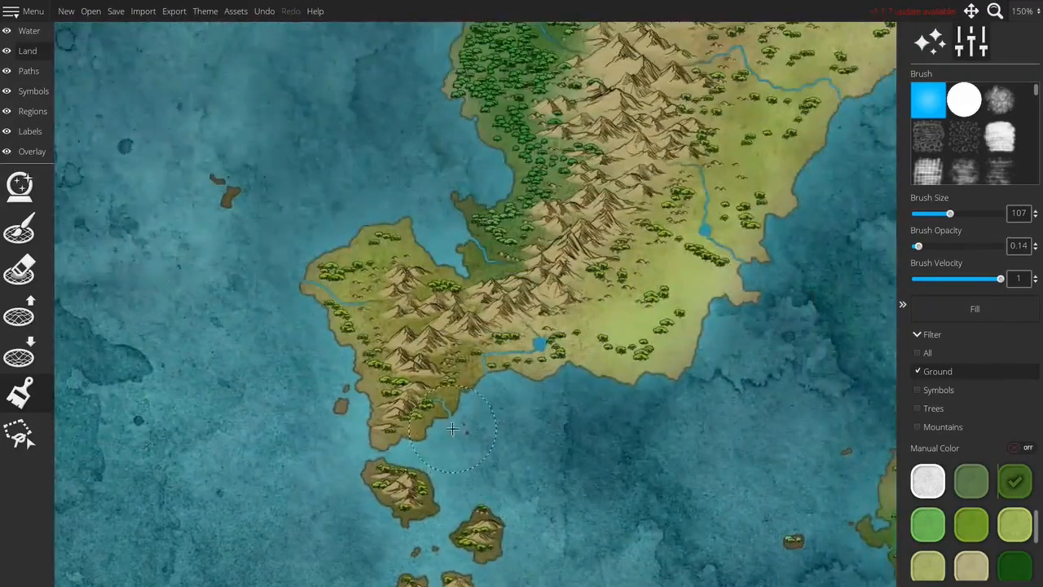
drag(562, 347, 514, 346)
mouse_move(353, 300)
mouse_down()
mouse_move(332, 270)
mouse_move(367, 308)
mouse_move(440, 281)
mouse_move(587, 359)
mouse_move(745, 296)
mouse_move(680, 324)
mouse_up()
mouse_move(607, 355)
mouse_down()
mouse_move(568, 359)
mouse_move(573, 315)
mouse_move(562, 293)
mouse_move(654, 271)
mouse_move(680, 288)
mouse_move(640, 267)
mouse_move(621, 221)
mouse_move(626, 175)
mouse_move(676, 180)
mouse_up()
mouse_move(683, 177)
mouse_down()
mouse_move(464, 323)
mouse_move(485, 355)
mouse_move(514, 265)
mouse_move(456, 241)
mouse_move(512, 291)
mouse_move(489, 342)
mouse_up()
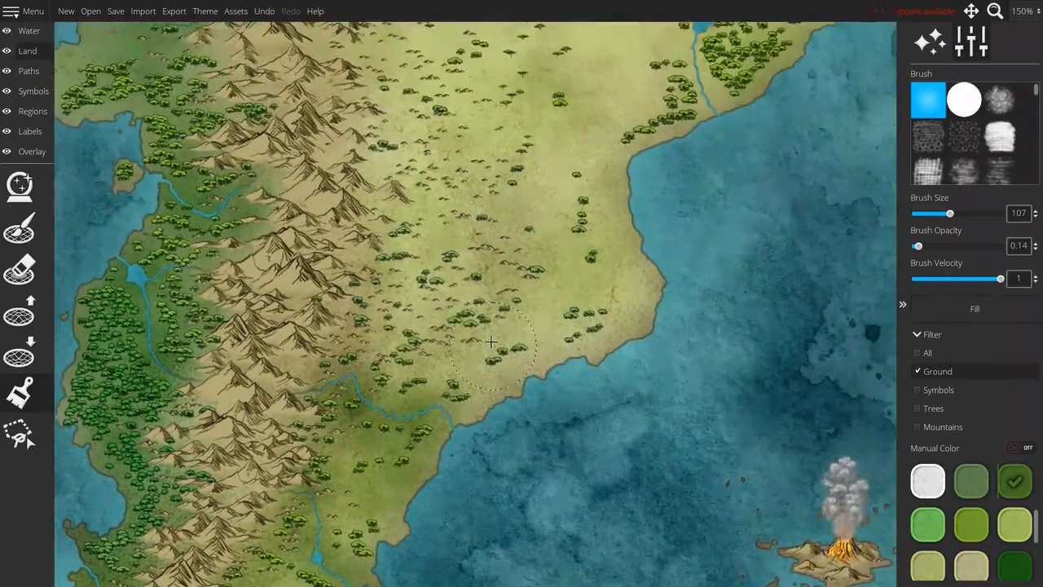
Tint the ground olive green over the northern continent's southeastern plains, coastal woods and hooked eastern peninsula
mouse_move(485, 350)
mouse_down()
mouse_move(431, 328)
mouse_move(428, 268)
mouse_move(404, 234)
mouse_up()
mouse_move(597, 205)
mouse_down()
mouse_move(581, 240)
mouse_move(599, 326)
mouse_move(530, 342)
mouse_move(420, 245)
mouse_move(460, 208)
mouse_move(504, 198)
mouse_up()
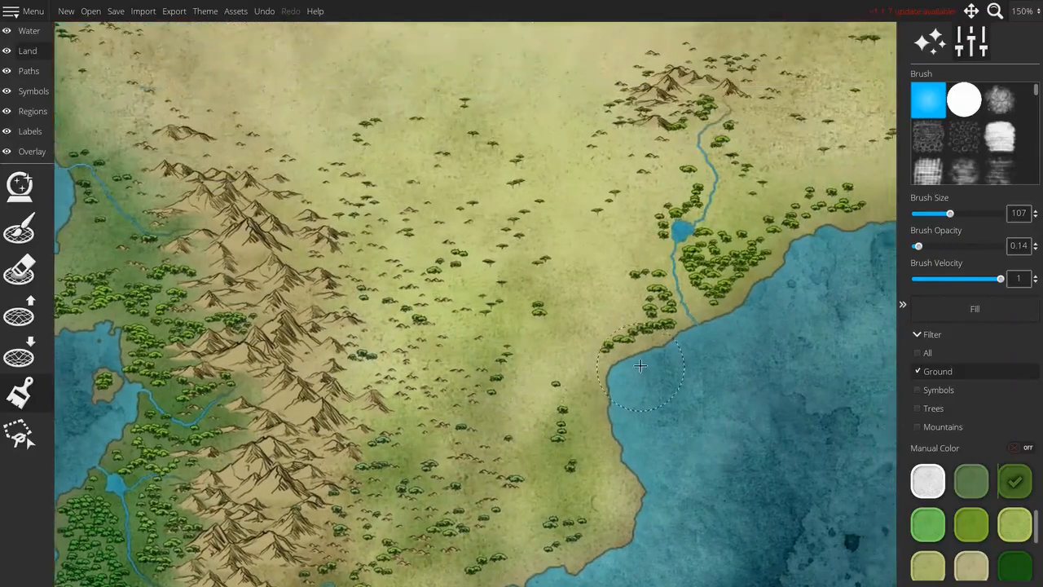
mouse_move(664, 387)
mouse_down()
mouse_move(644, 358)
mouse_move(712, 181)
mouse_move(715, 88)
mouse_move(750, 144)
mouse_move(746, 232)
mouse_move(827, 193)
mouse_move(811, 208)
mouse_move(431, 275)
mouse_move(359, 261)
mouse_move(518, 194)
mouse_move(399, 338)
mouse_up()
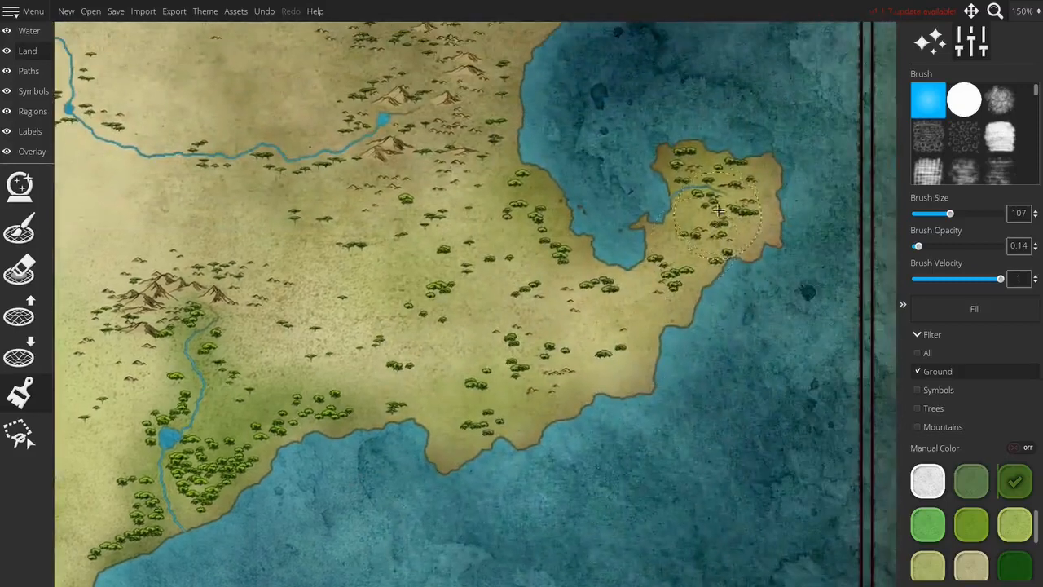
mouse_move(719, 210)
mouse_down()
mouse_move(662, 159)
mouse_move(706, 224)
mouse_move(561, 253)
mouse_move(457, 241)
mouse_move(407, 216)
mouse_up()
Add tiny islets in the bay beside the hooked eastern peninsula using the land brush at size 8
click(28, 51)
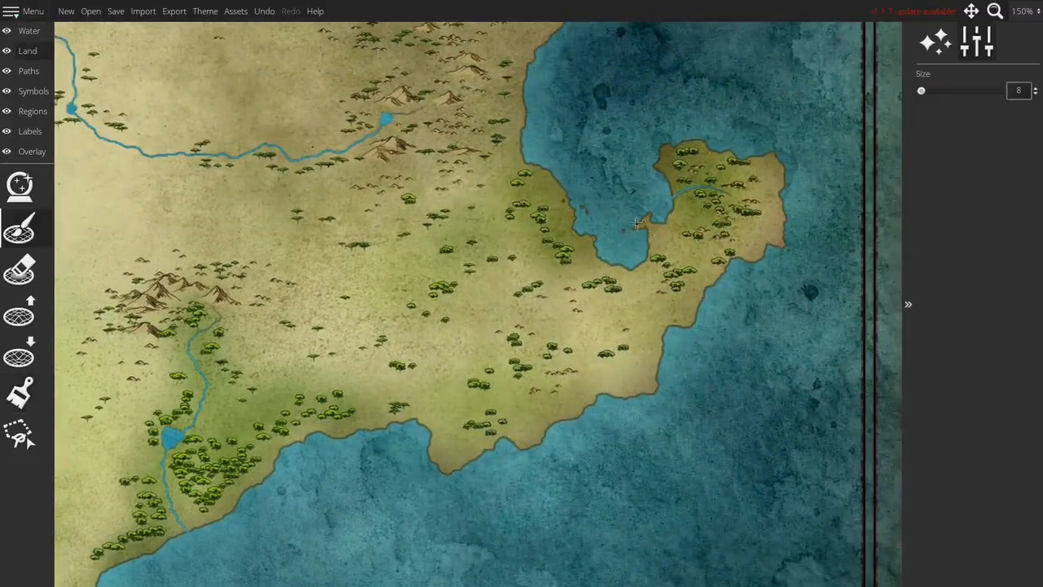
scroll(555, 208, up, 5)
scroll(595, 192, down, 5)
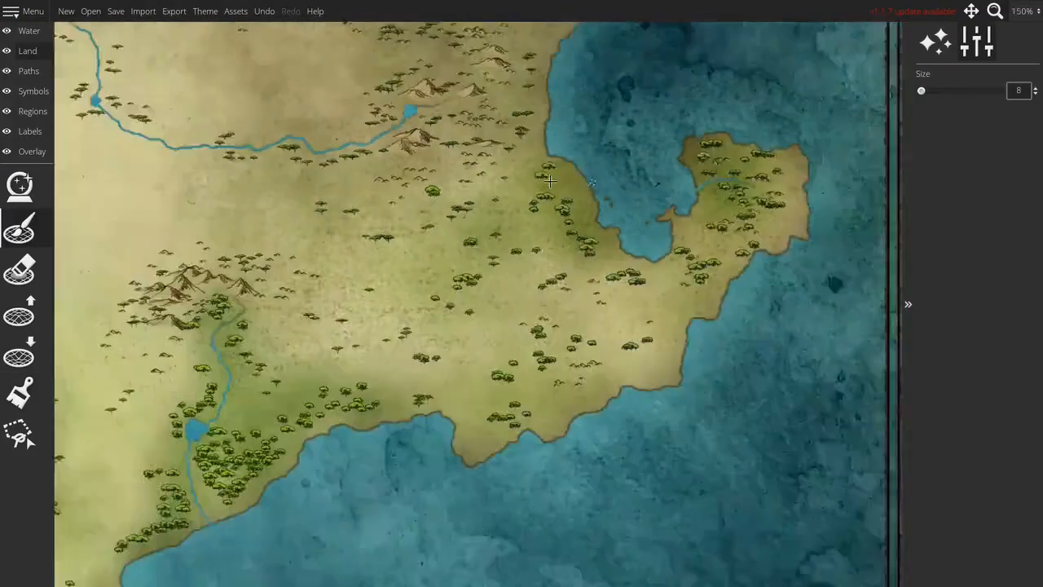
Resume tinting the ground olive green around the northern continent's small southeastern hills and the grassland east of the mountain range
click(19, 392)
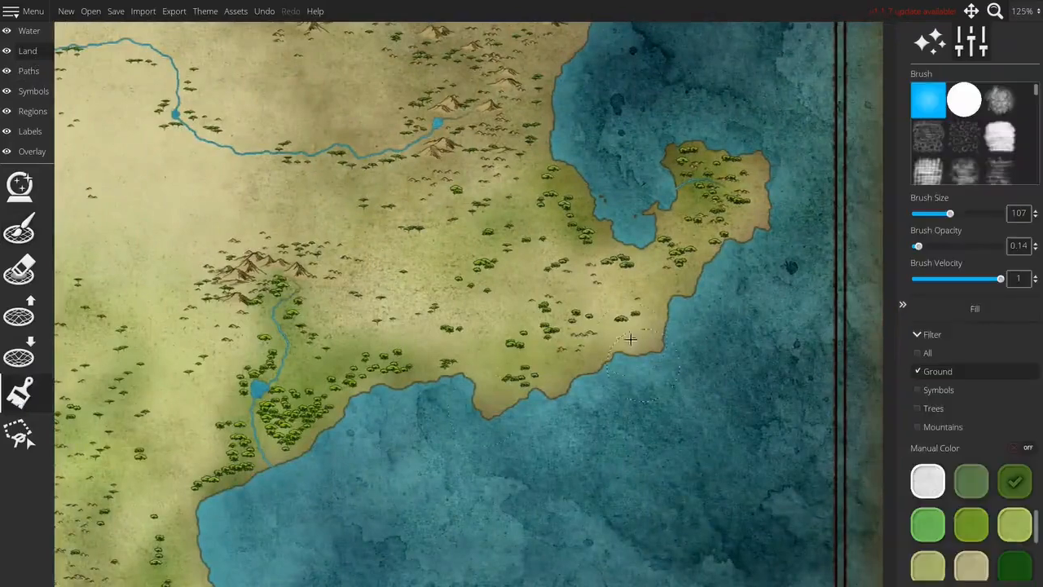
mouse_move(553, 330)
mouse_down()
mouse_move(470, 361)
mouse_move(448, 349)
mouse_move(423, 240)
mouse_move(481, 189)
mouse_up()
mouse_move(514, 206)
mouse_down()
mouse_move(618, 229)
mouse_move(787, 237)
mouse_up()
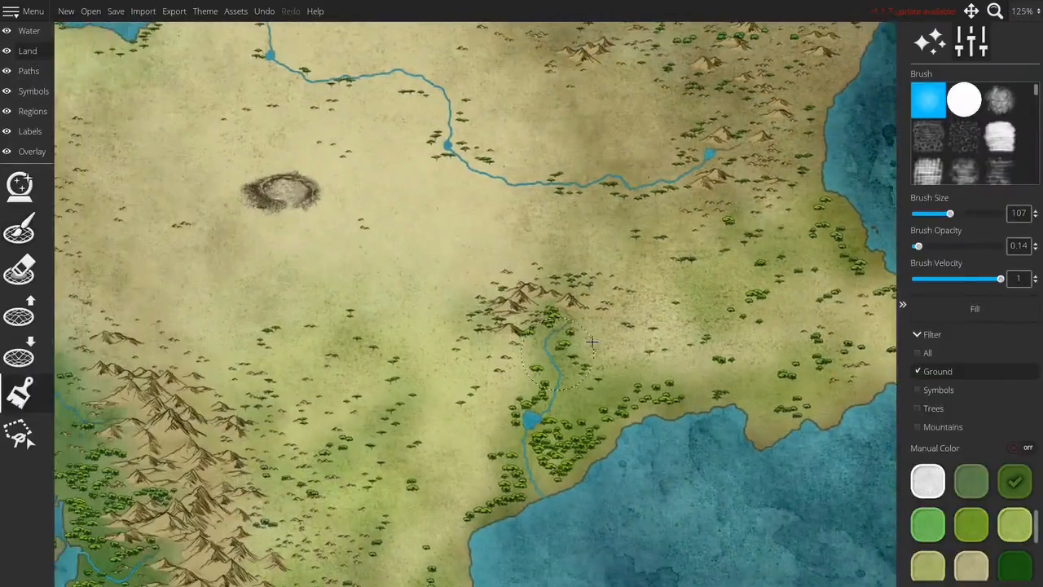
scroll(489, 310, up, 1)
scroll(397, 349, up, 1)
drag(366, 365, 658, 417)
scroll(608, 309, down, 4)
drag(705, 294, 623, 337)
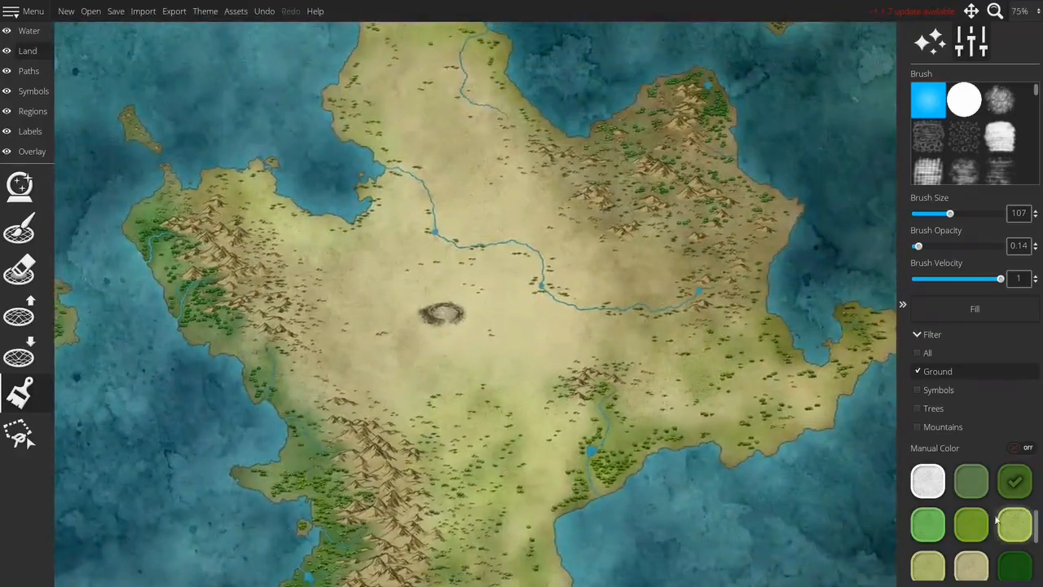
Tint the ground yellow-green along the long river crossing the northern continent's central plain and around the western bay's shore
scroll(760, 324, up, 4)
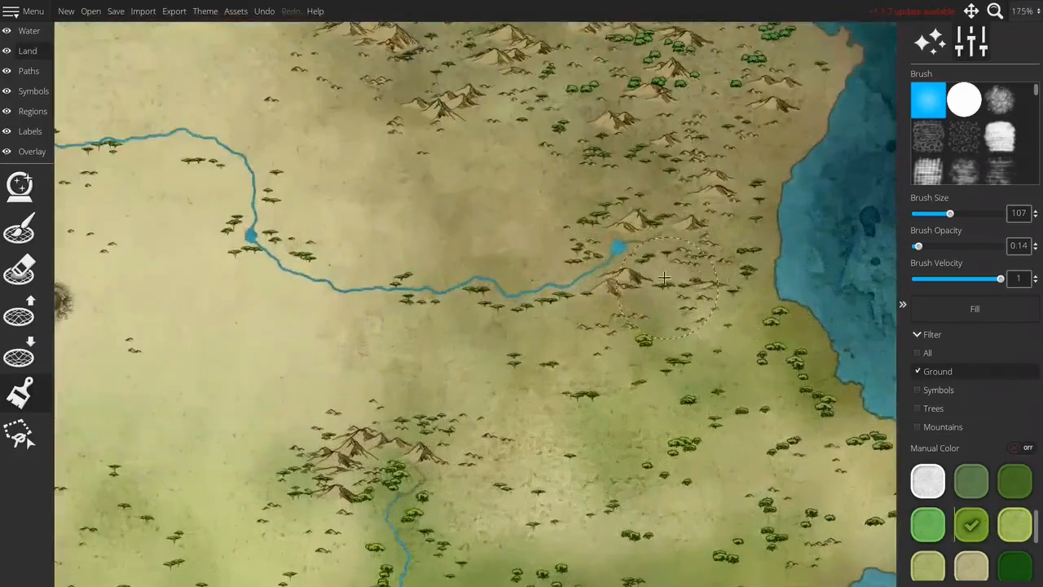
mouse_move(460, 273)
mouse_down()
mouse_move(383, 272)
mouse_move(611, 332)
mouse_up()
mouse_move(497, 289)
mouse_down()
mouse_move(508, 280)
mouse_move(422, 203)
mouse_move(338, 195)
mouse_move(281, 172)
mouse_up()
drag(369, 236, 640, 455)
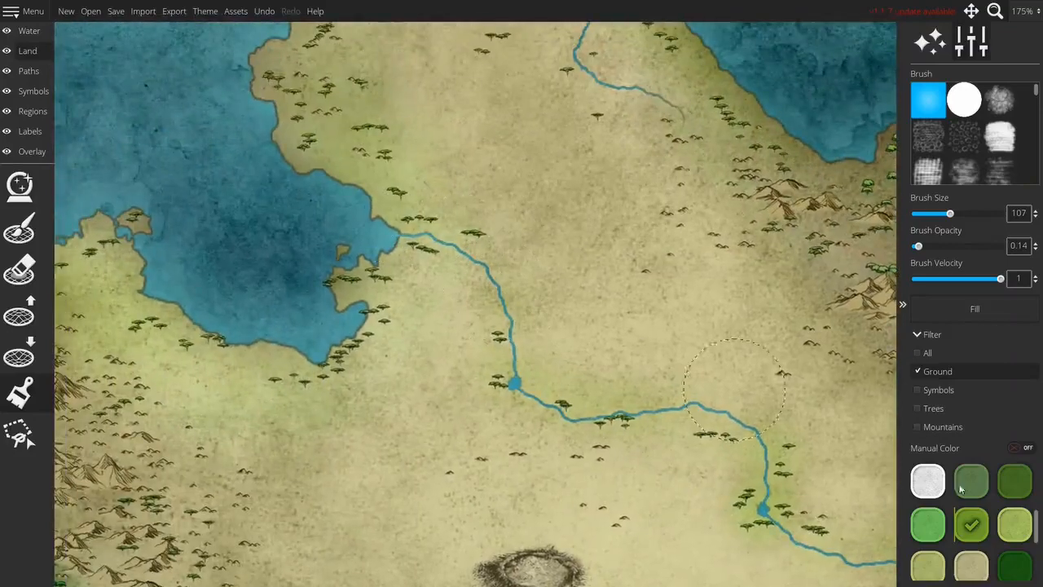
Tint the banks of the northern continent's long central river olive green with the brush size reduced to 31
key(bracketleft)
key(bracketleft)
key(bracketleft)
key(bracketleft)
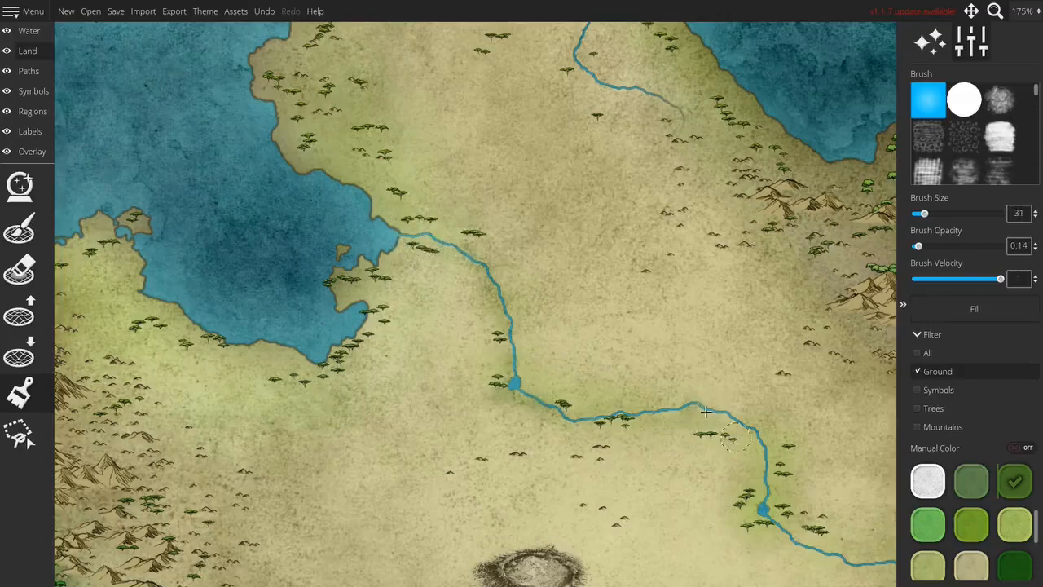
drag(733, 436, 540, 291)
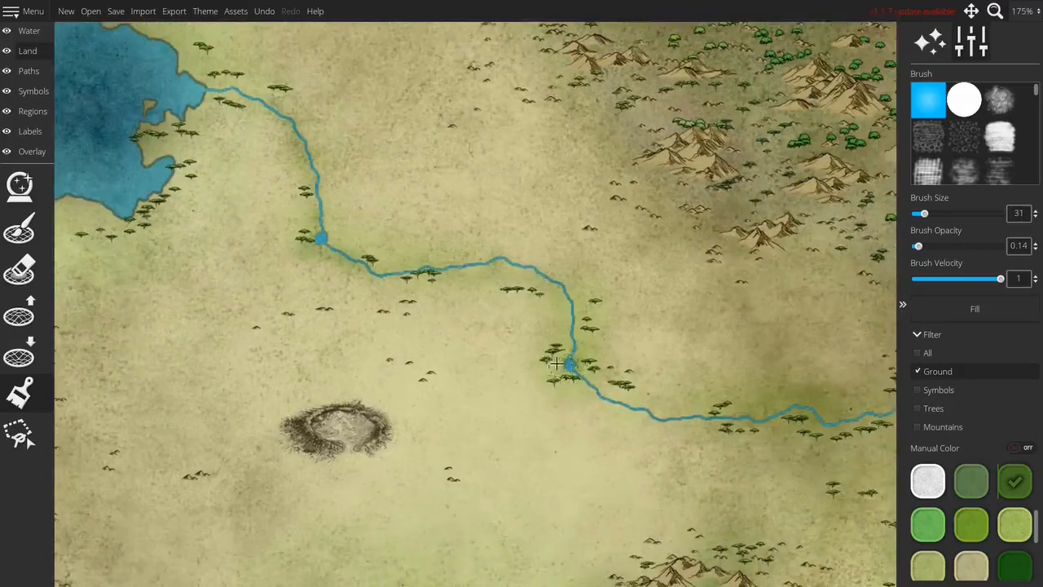
drag(620, 405, 404, 244)
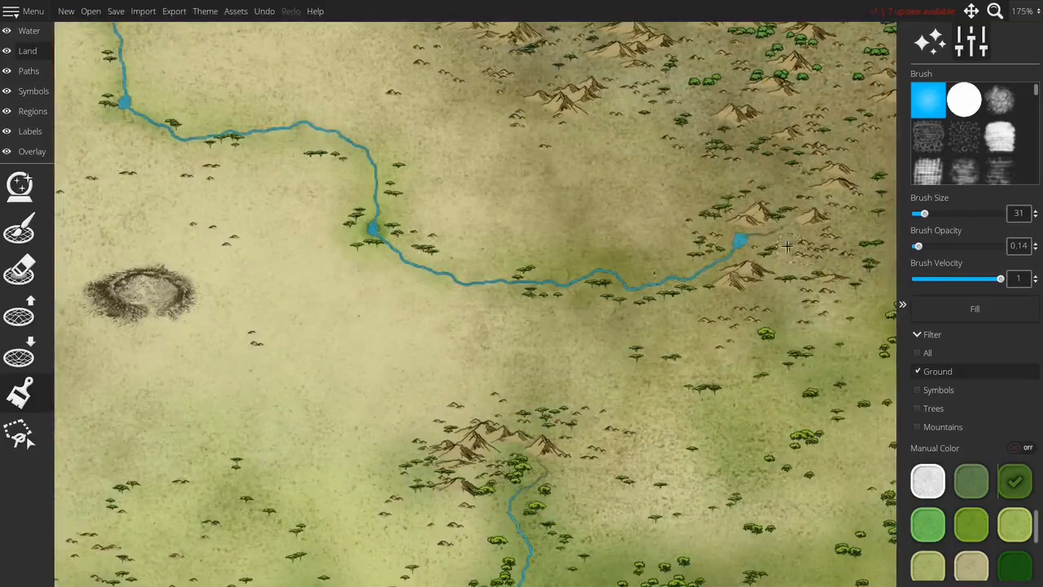
Tint the ground olive green along the coasts and upper river of the northern continent's neck, using brush size 91
scroll(723, 256, down, 10)
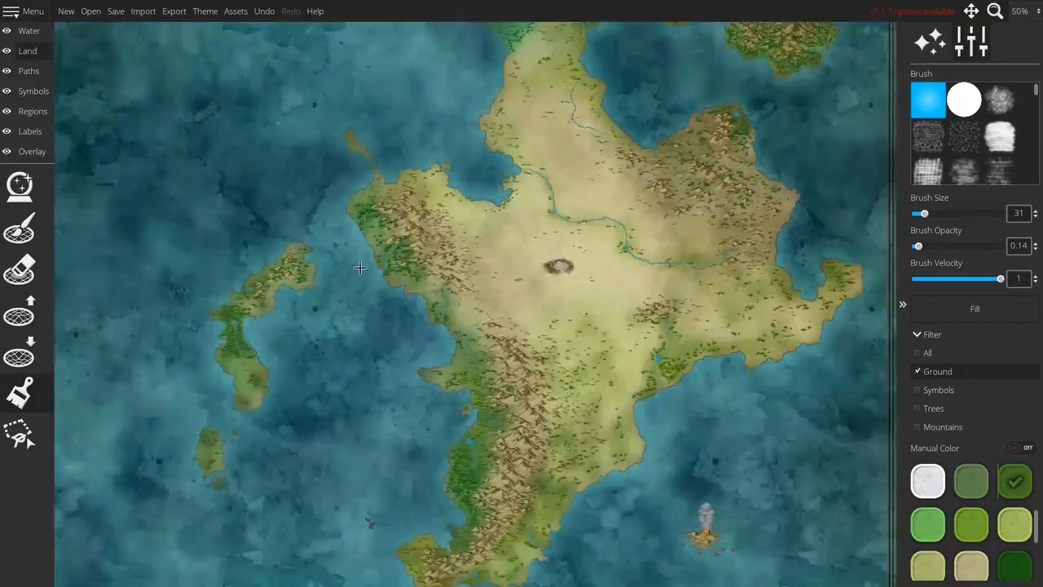
scroll(459, 140, up, 5)
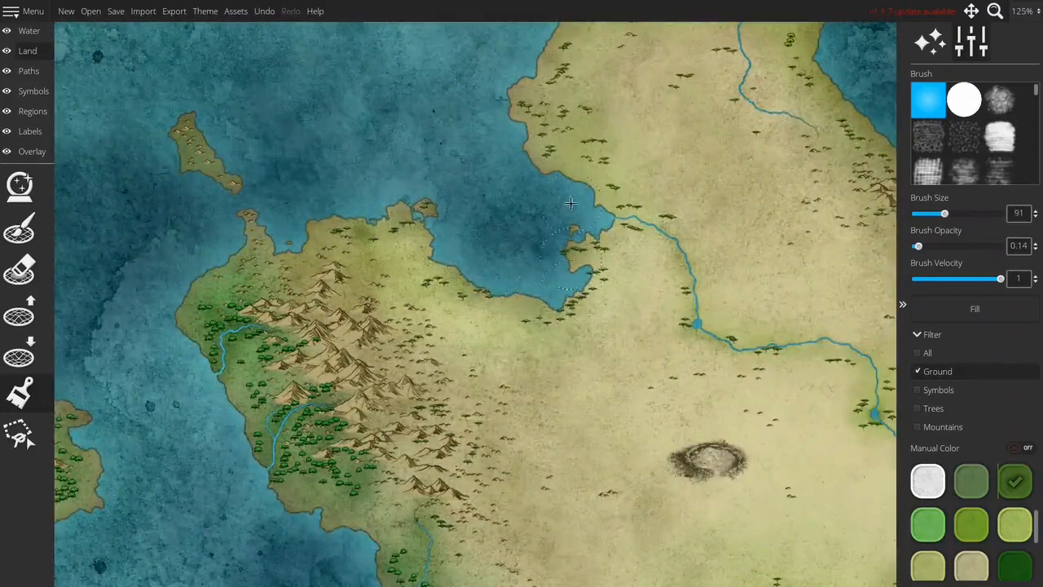
drag(564, 166, 441, 303)
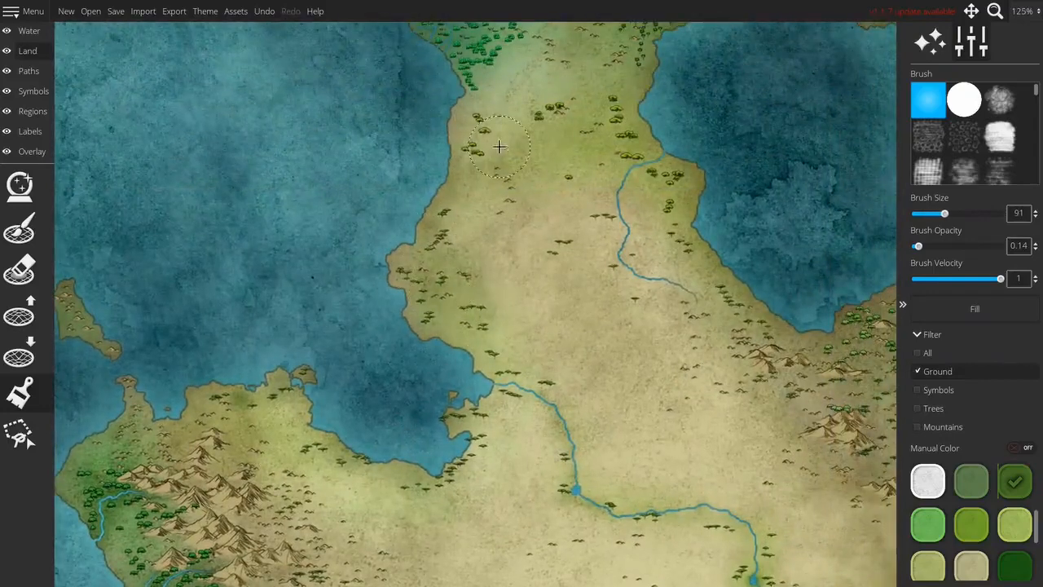
mouse_move(669, 137)
mouse_down()
mouse_move(615, 200)
mouse_move(639, 284)
mouse_move(682, 283)
mouse_move(602, 160)
mouse_up()
mouse_move(621, 120)
mouse_down()
mouse_move(693, 204)
mouse_move(682, 249)
mouse_move(709, 277)
mouse_move(362, 263)
mouse_up()
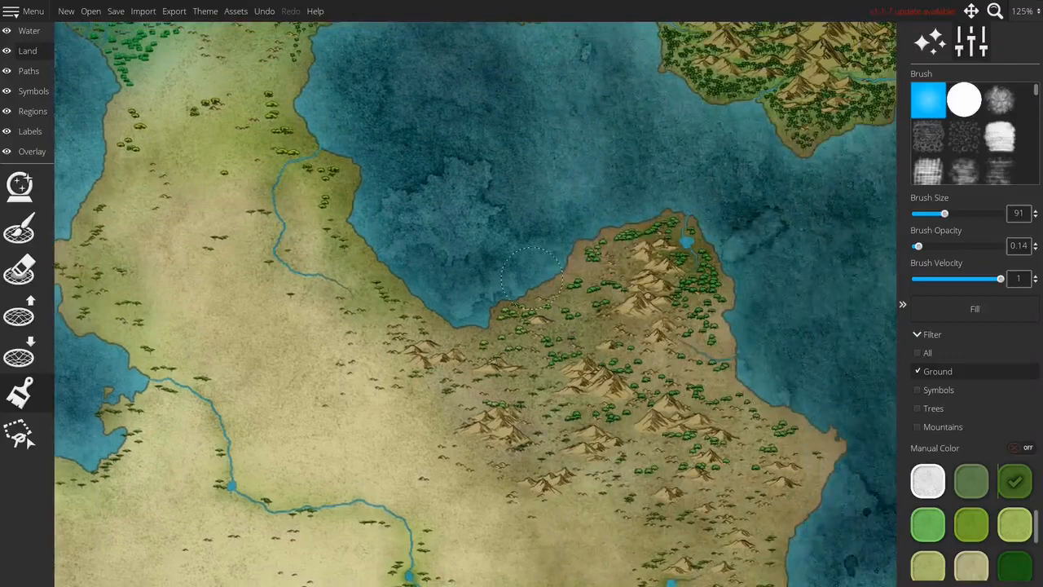
drag(526, 160, 526, 312)
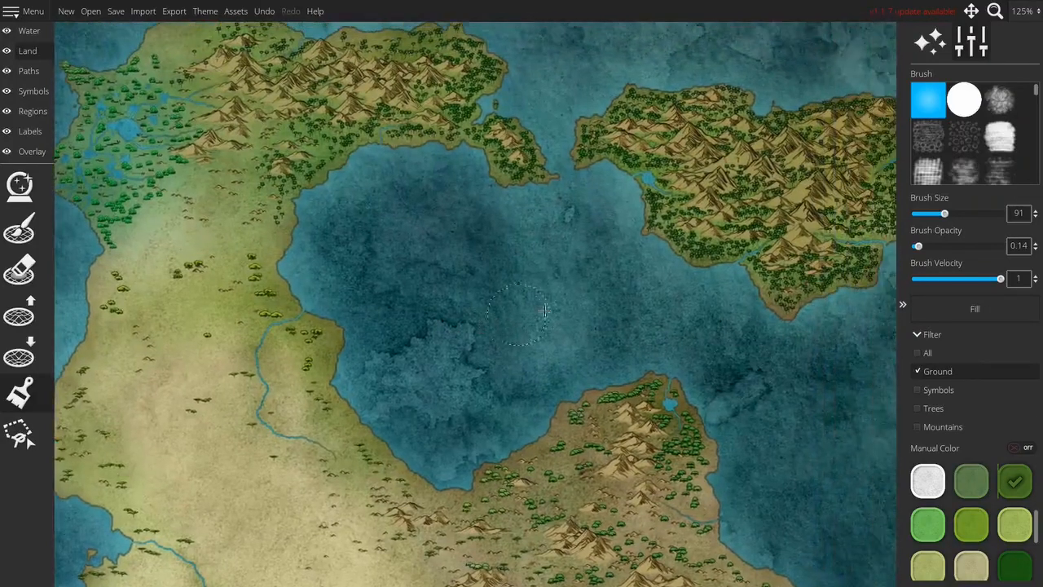
Tint the ground dark green around the wooded mountains of the northeastern island and the northern continent's uppermost peninsula
click(1016, 564)
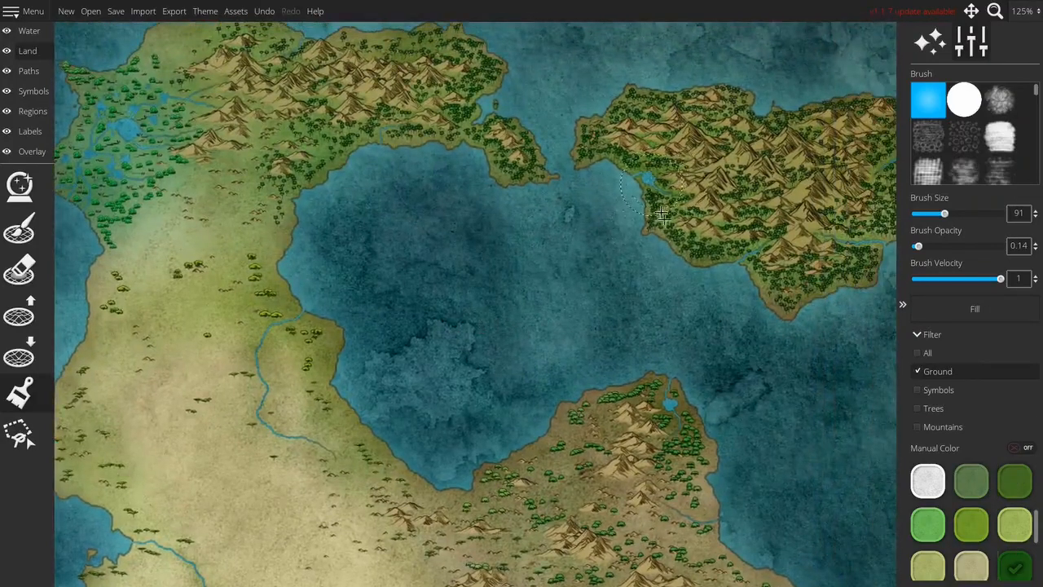
drag(735, 204, 604, 289)
drag(701, 318, 762, 325)
drag(376, 210, 604, 242)
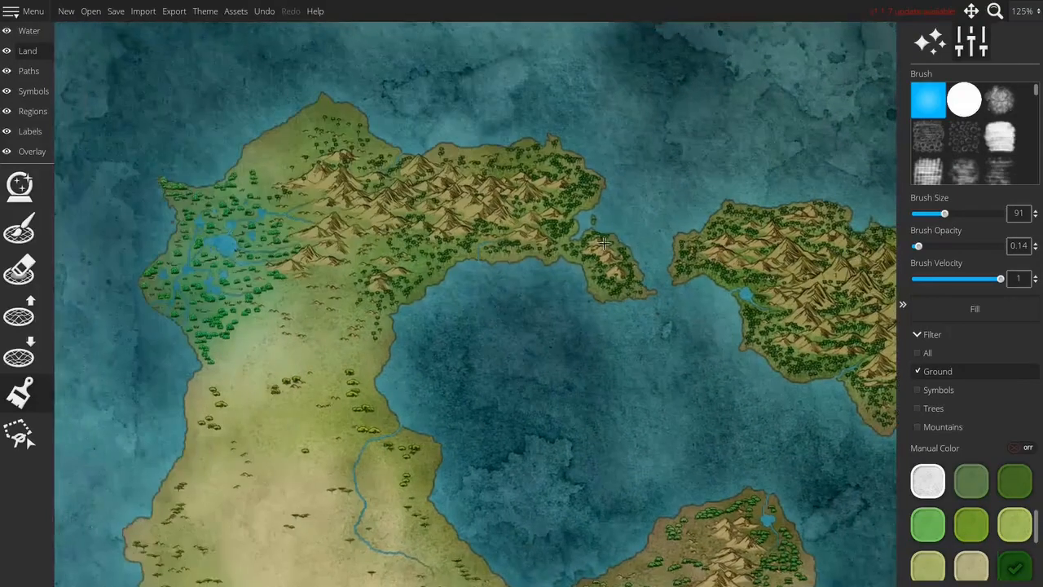
drag(350, 207, 639, 202)
scroll(565, 334, down, 3)
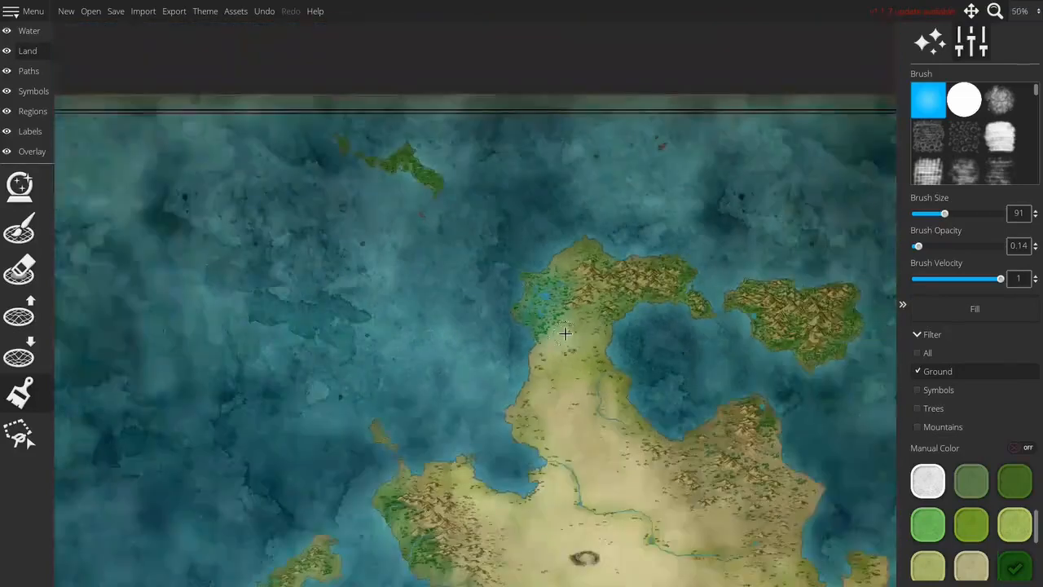
drag(497, 285, 487, 158)
drag(494, 352, 405, 117)
Add a custom brown swatch with hex 643414 to the colour palette for the volcano island
scroll(489, 209, down, 3)
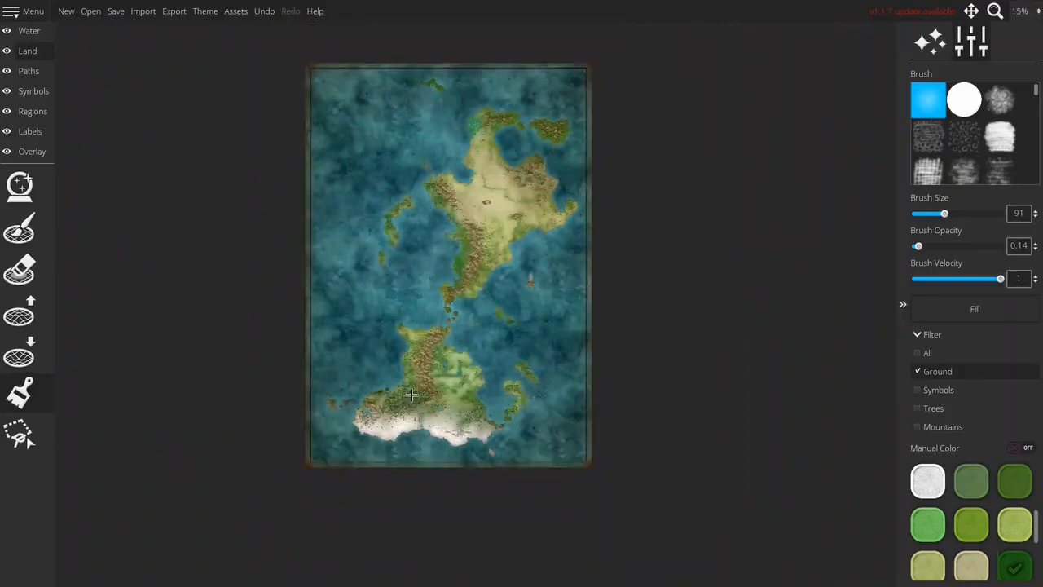
scroll(411, 395, up, 2)
scroll(550, 354, up, 1)
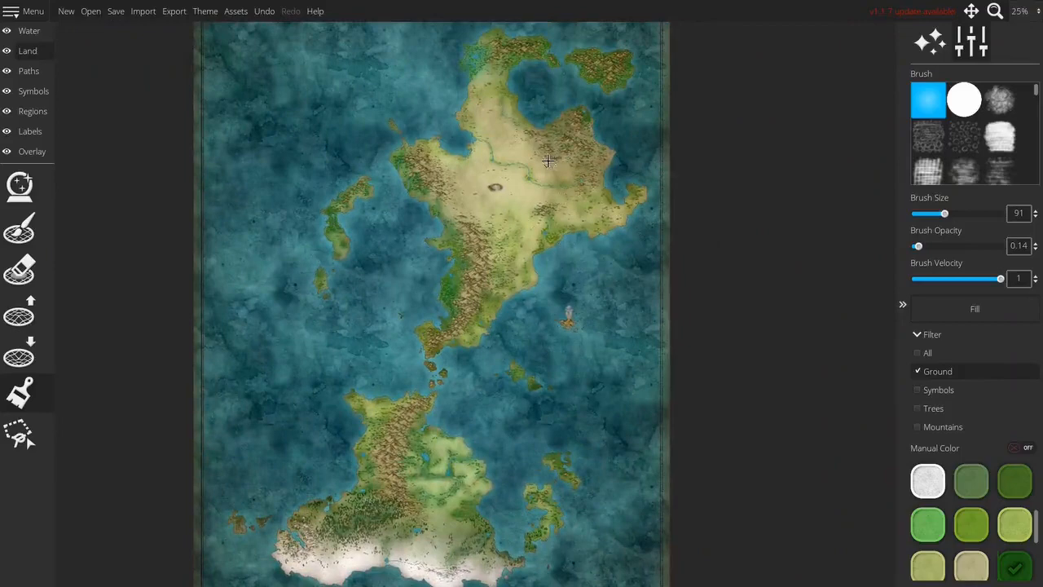
scroll(566, 328, up, 10)
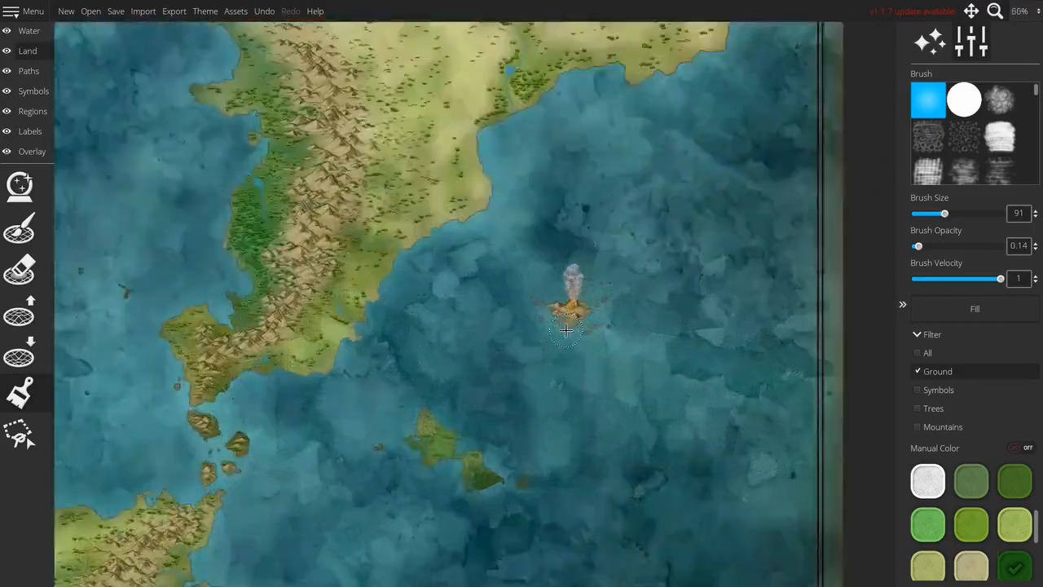
scroll(1034, 529, down, 2)
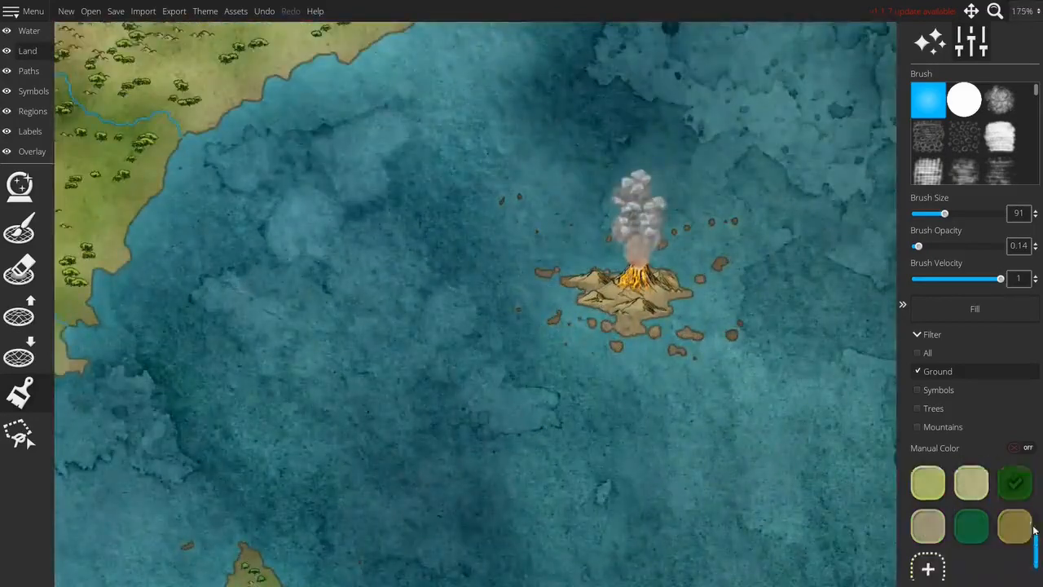
click(927, 555)
drag(595, 181, 595, 173)
drag(543, 268, 551, 247)
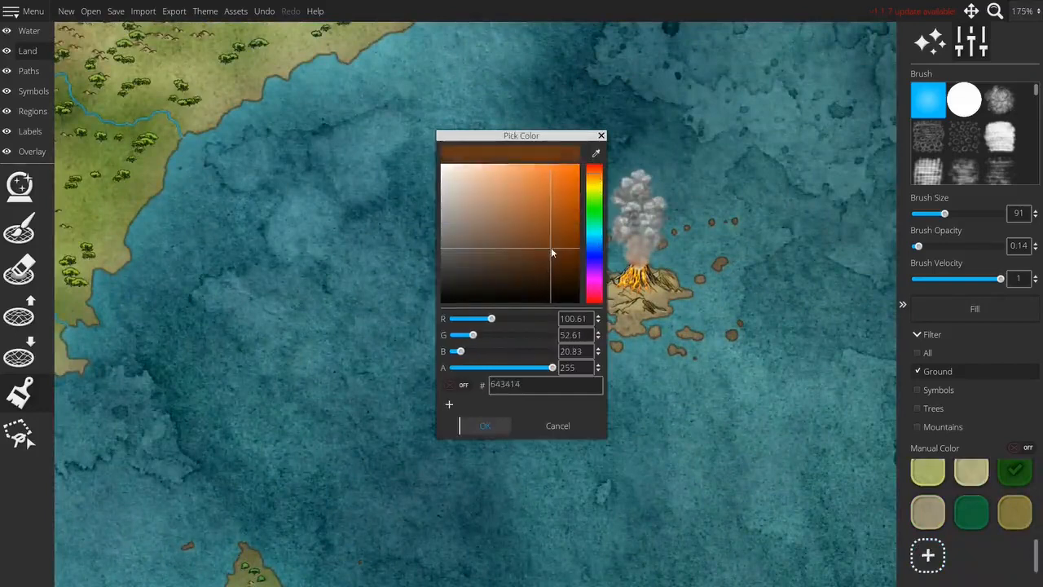
click(483, 426)
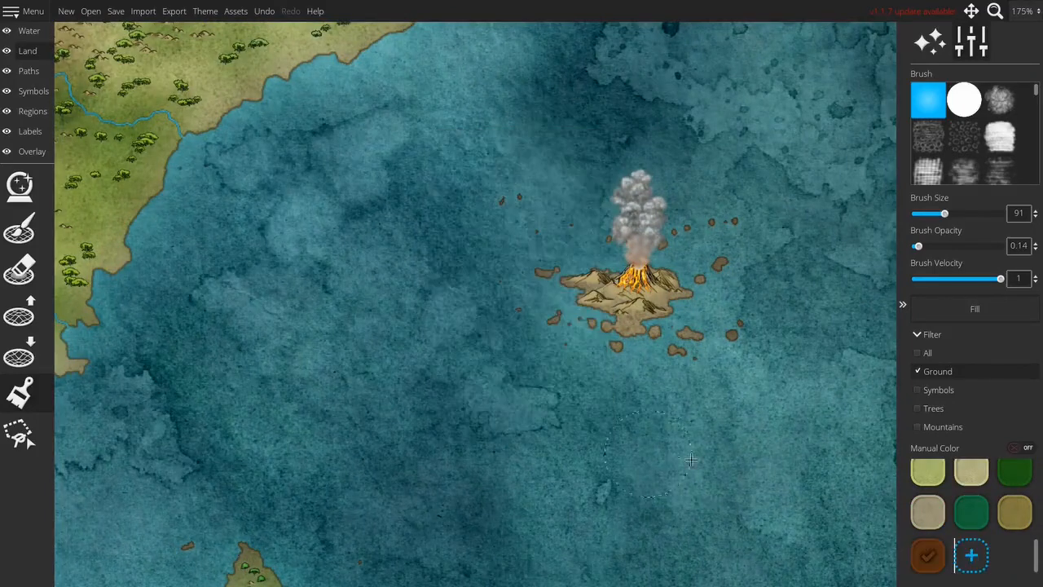
Tint the volcano island's ground, mountains and symbols with the custom brown, filtering the brush to each kind in turn
mouse_move(569, 295)
mouse_down()
mouse_move(528, 280)
mouse_move(689, 326)
mouse_up()
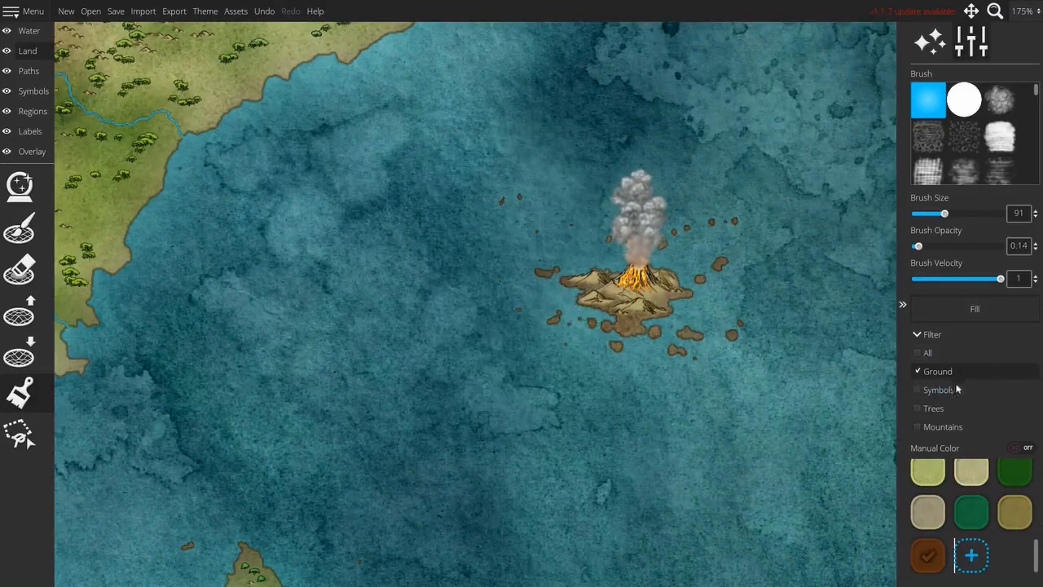
click(962, 424)
mouse_move(735, 322)
mouse_down()
mouse_move(615, 281)
mouse_move(556, 279)
mouse_up()
click(938, 390)
mouse_move(714, 290)
mouse_down()
mouse_move(638, 273)
mouse_move(653, 287)
mouse_move(635, 271)
mouse_up()
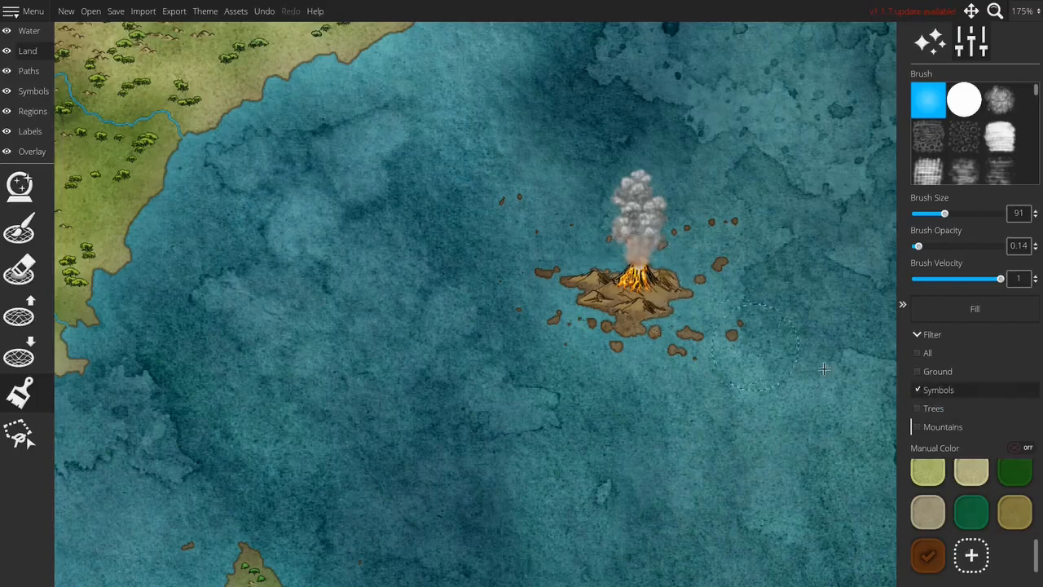
Add a custom orange swatch with hex d69b00 to the colour palette
click(971, 555)
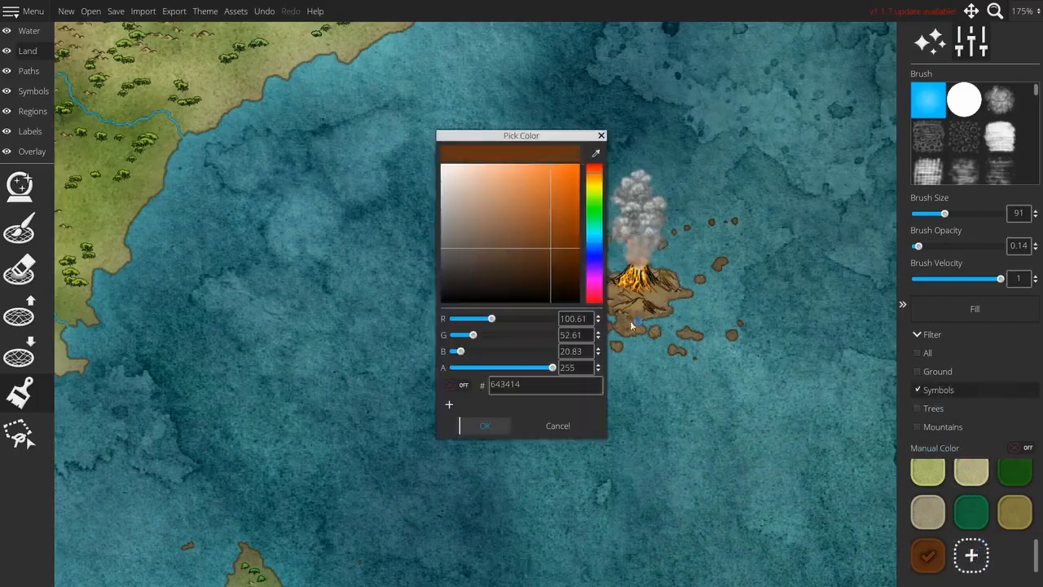
click(599, 186)
drag(561, 211, 583, 188)
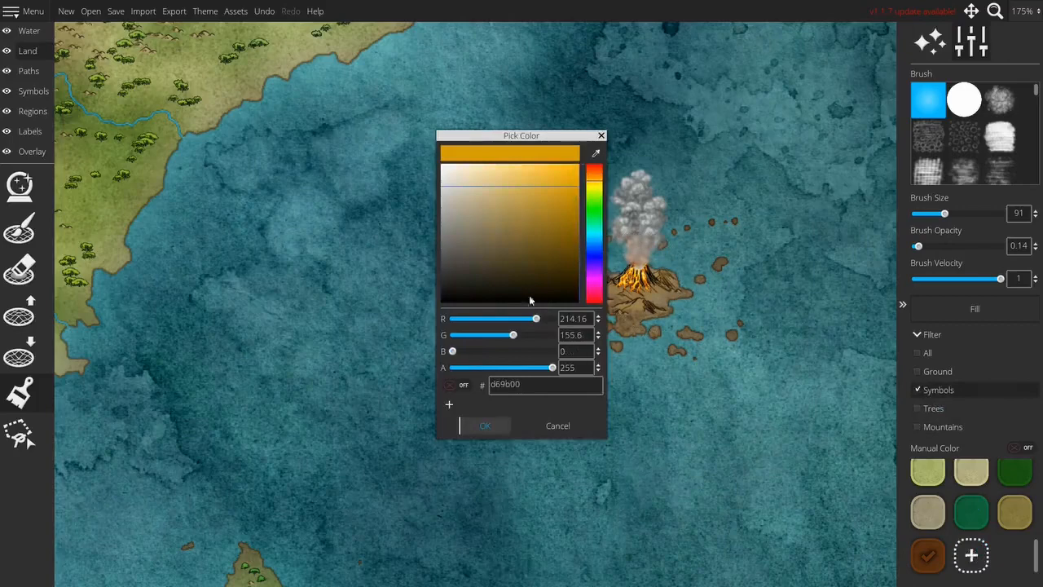
click(553, 428)
Tint the volcano island's ground with the custom orange, filtering the brush to ground only
click(937, 371)
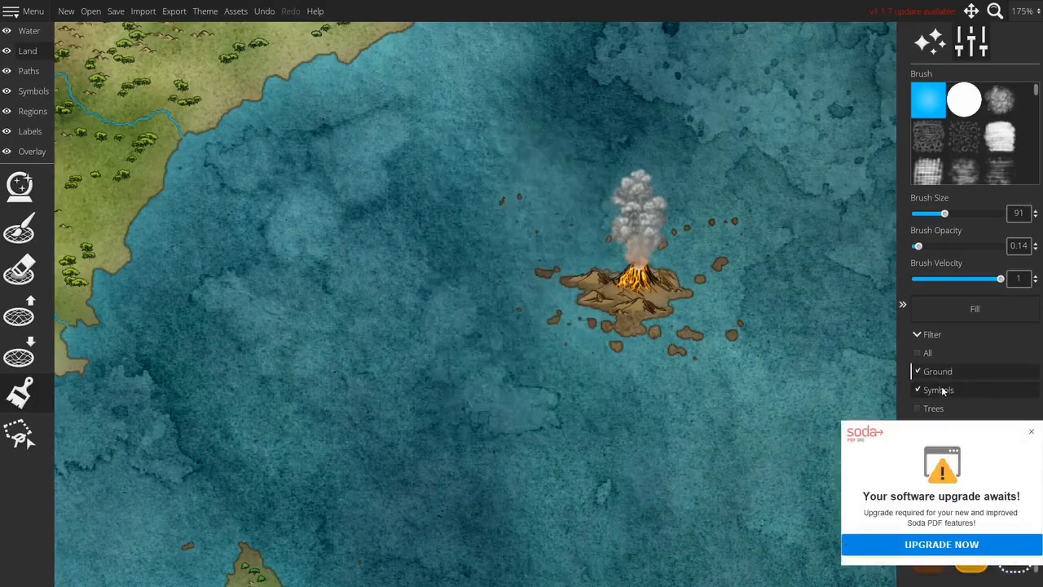
click(1034, 436)
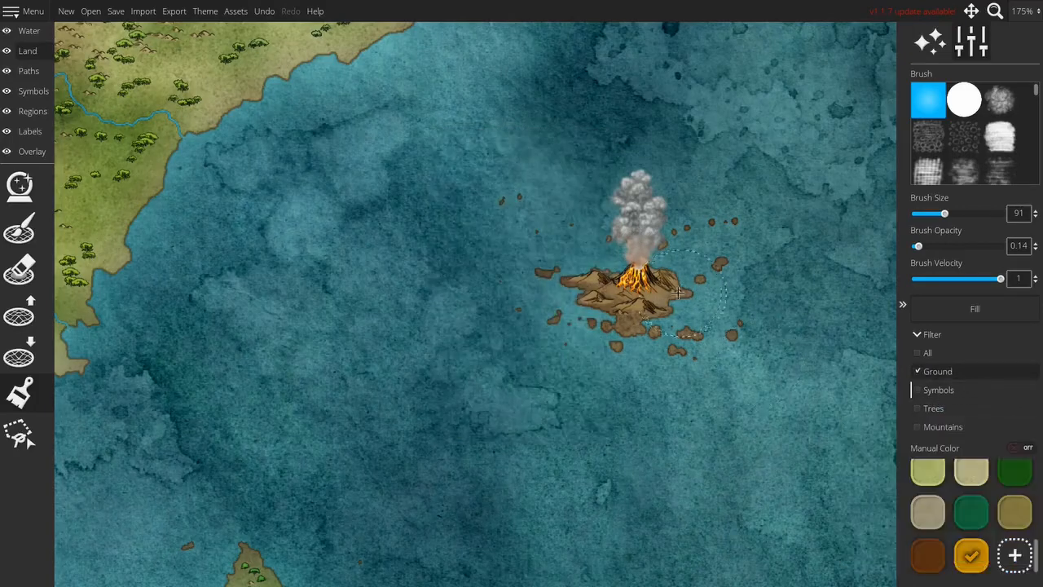
mouse_move(637, 296)
mouse_down()
mouse_move(608, 310)
mouse_move(631, 309)
mouse_move(635, 321)
mouse_move(582, 266)
mouse_move(560, 275)
mouse_move(545, 304)
mouse_move(548, 275)
mouse_move(675, 261)
mouse_move(692, 294)
mouse_move(690, 280)
mouse_move(731, 240)
mouse_move(712, 275)
mouse_up()
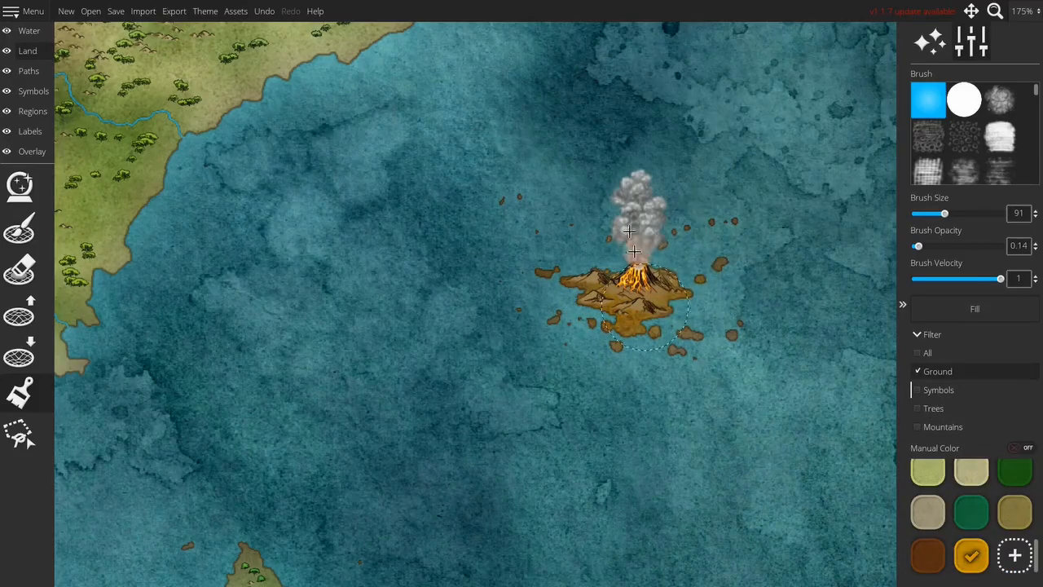
Enlarge the brush to 163 and try an orange ground tint around the northern continent's crater
scroll(682, 207, down, 5)
scroll(682, 207, down, 3)
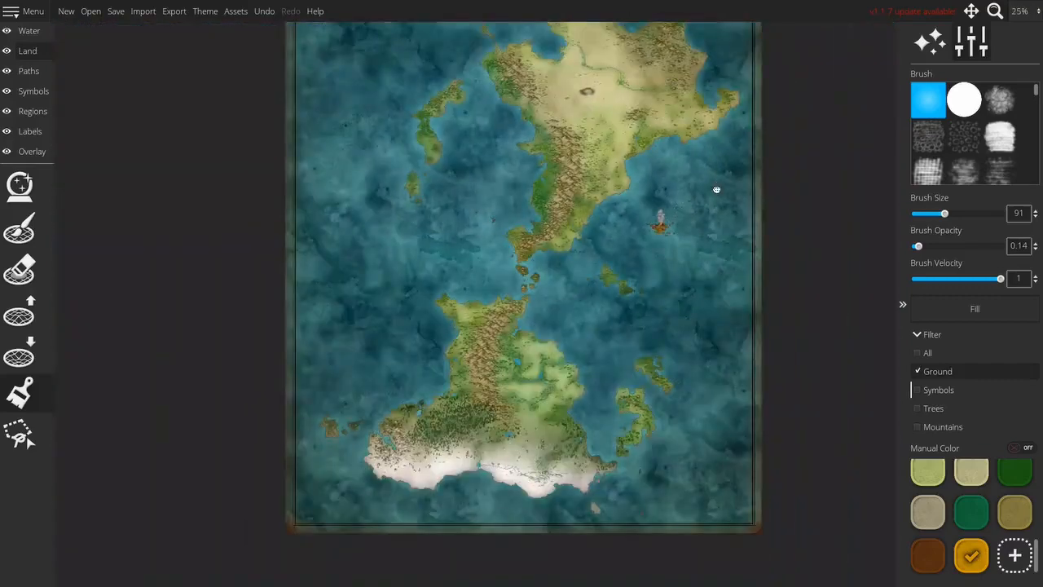
scroll(630, 208, up, 5)
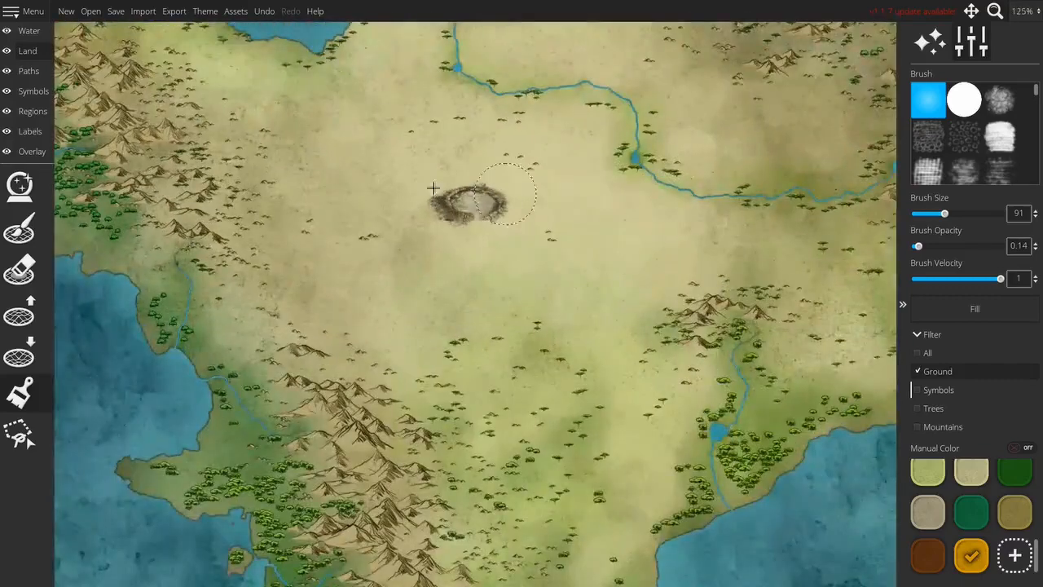
scroll(466, 209, up, 8)
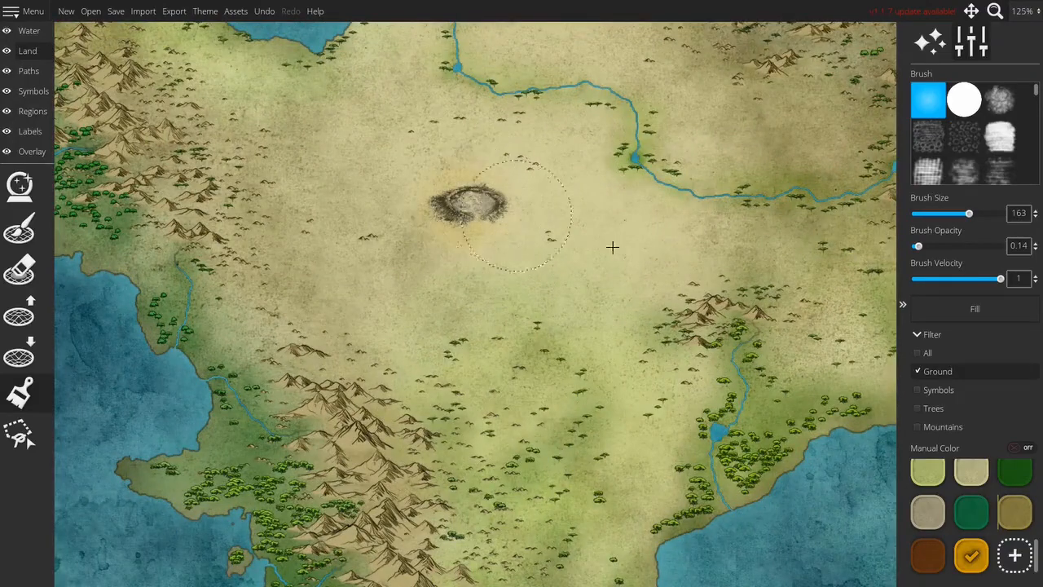
key(ctrl+z)
Tint the ground around the northern continent's crater olive-brown, and switch the brush filter to symbols for the crater itself
click(1014, 517)
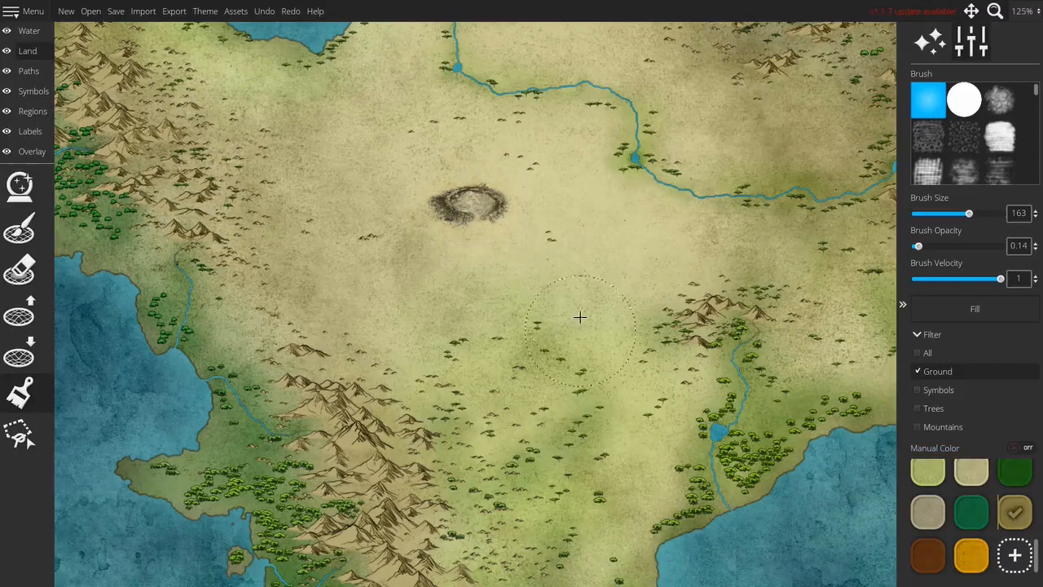
mouse_move(499, 211)
mouse_down()
mouse_move(423, 201)
mouse_move(494, 197)
mouse_move(530, 228)
mouse_up()
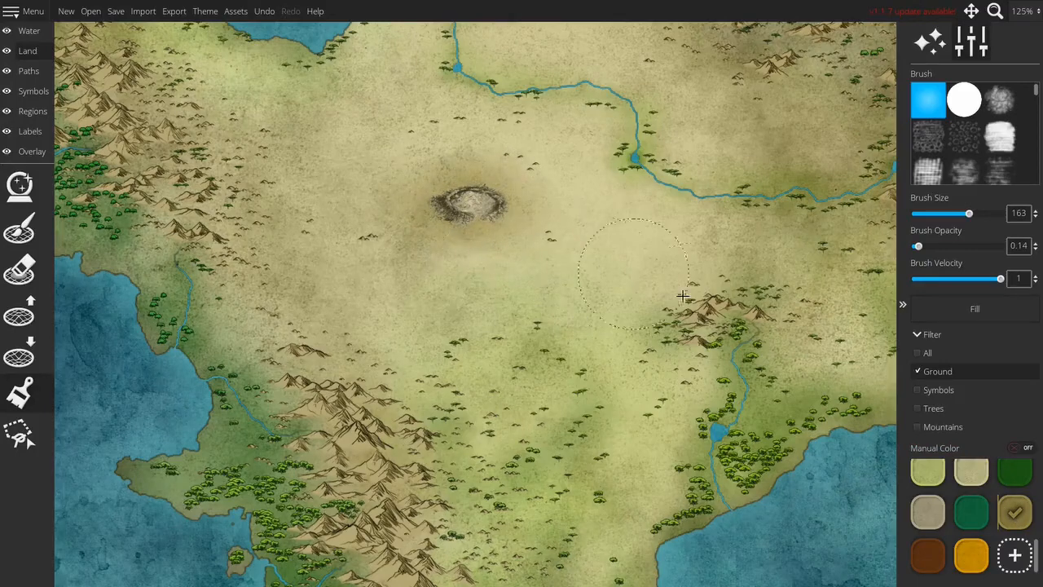
click(938, 390)
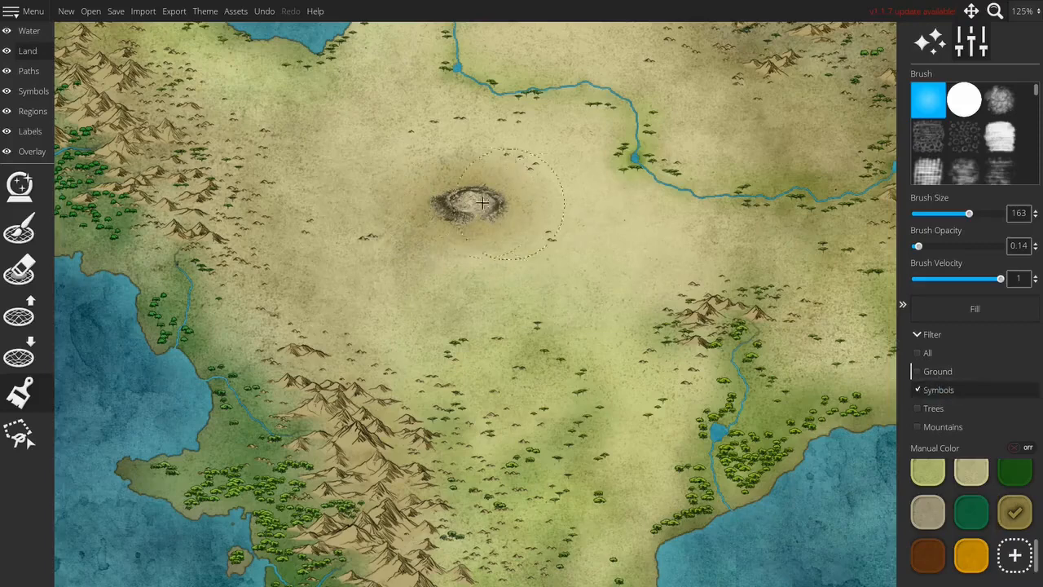
Tint the northern continent's long western mountain range with the grey-brown swatch, filtering the brush to mountains only
scroll(538, 207, down, 6)
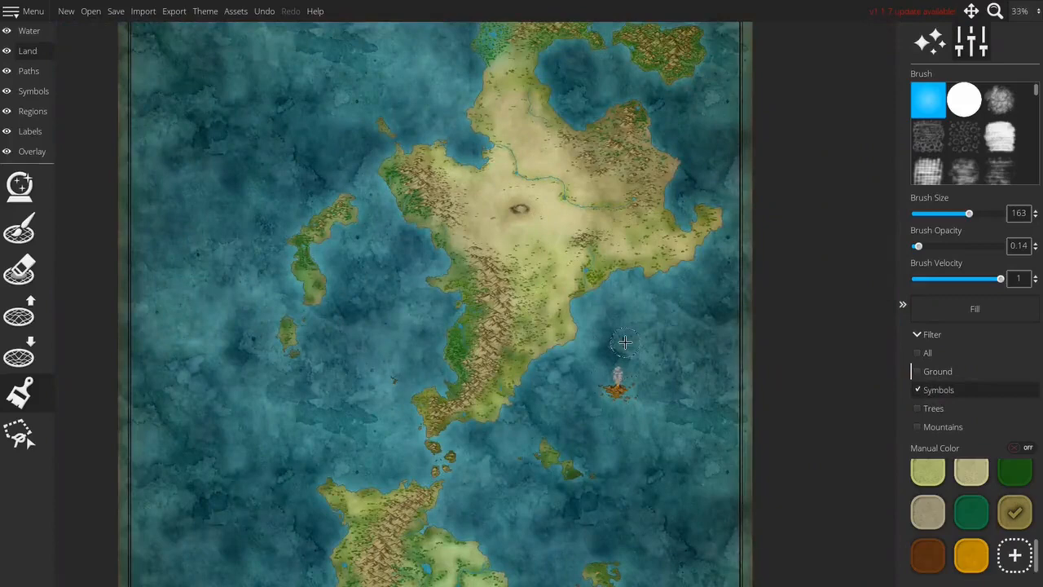
scroll(624, 342, down, 1)
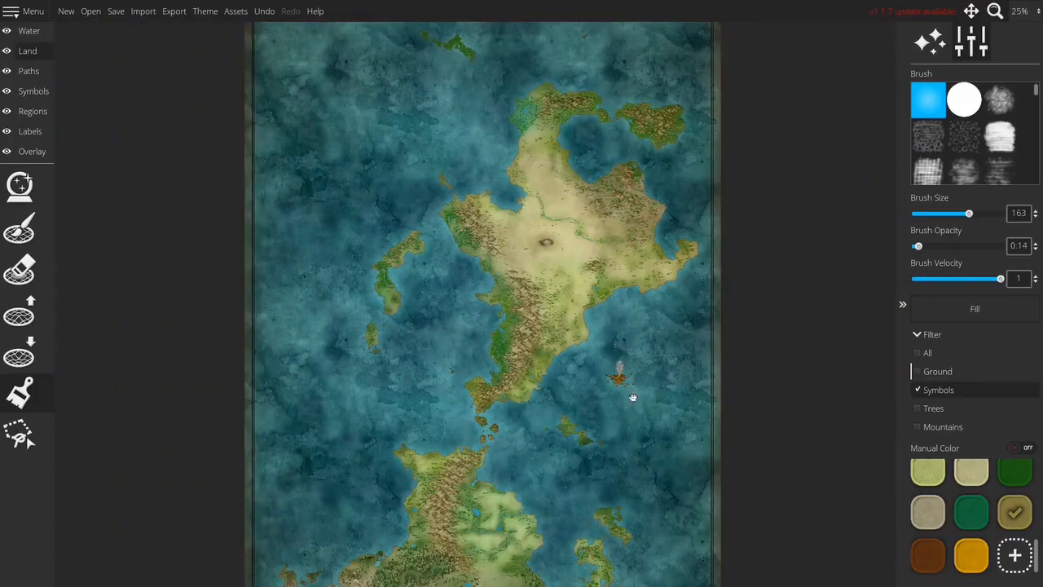
drag(633, 397, 635, 381)
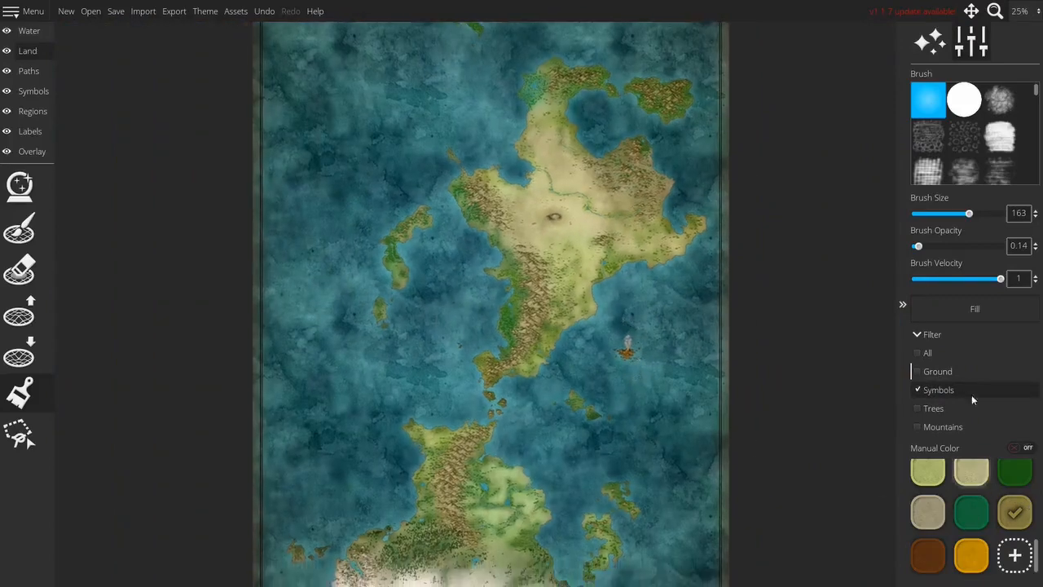
click(942, 426)
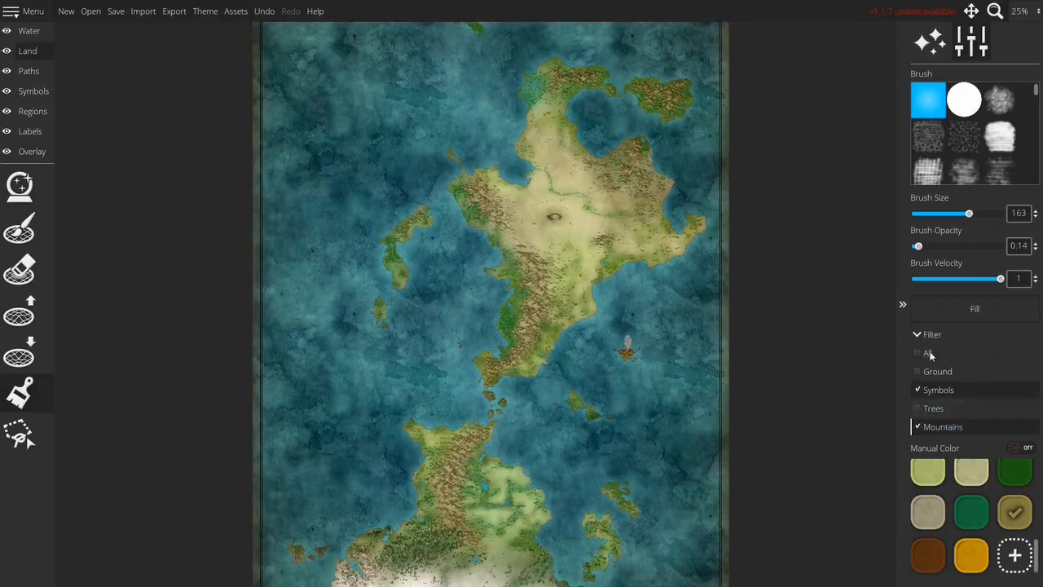
scroll(476, 210, up, 3)
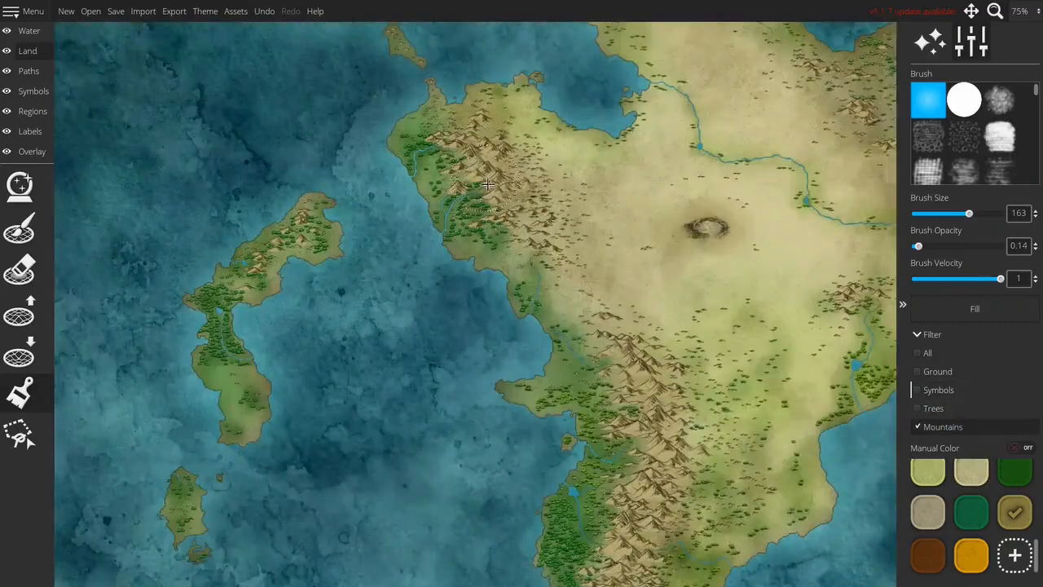
drag(662, 375, 572, 252)
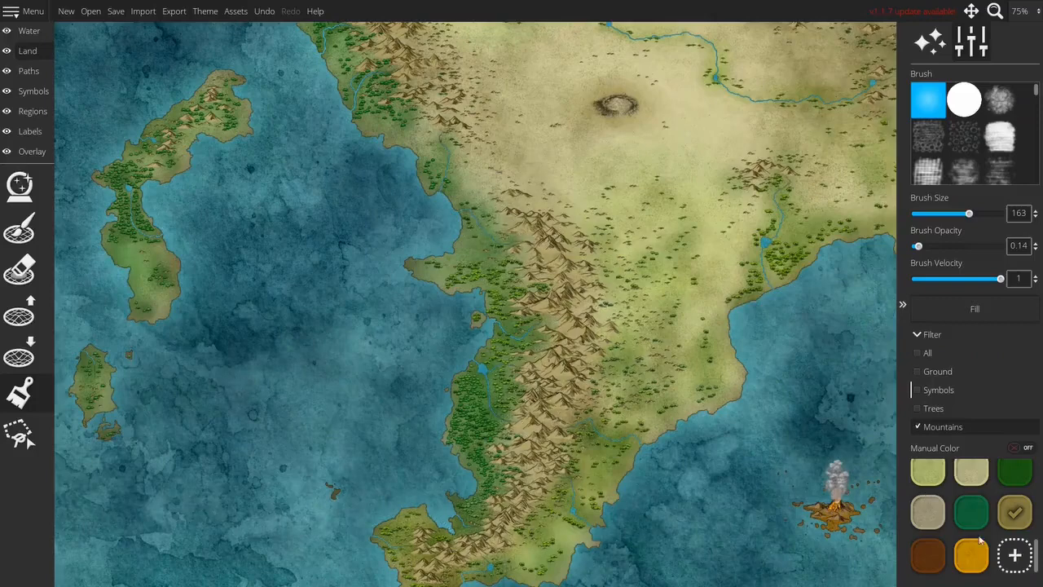
scroll(981, 542, up, 3)
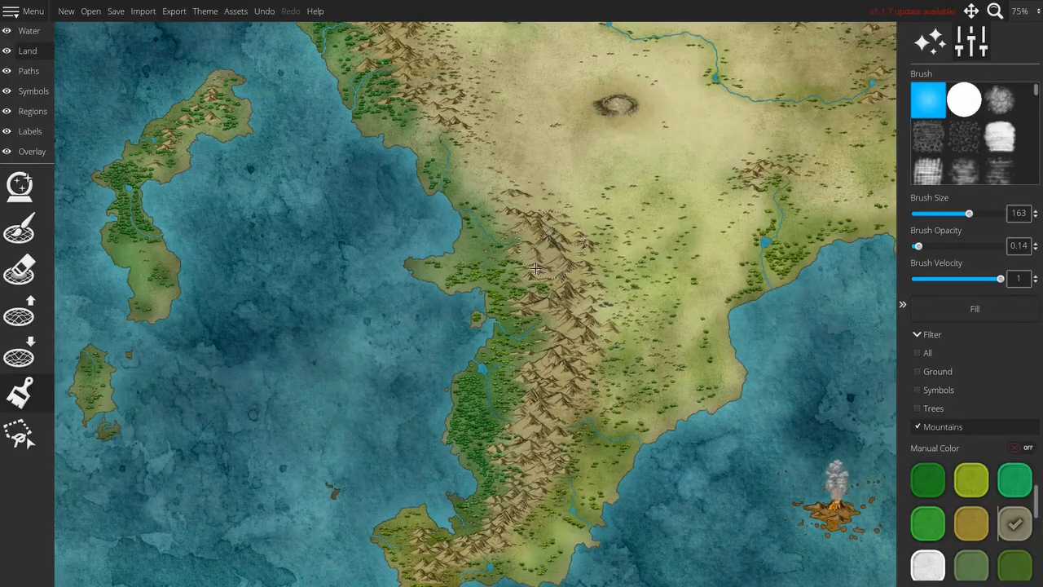
Continue the grey-brown mountain tint over the western island and the northern continent's northwestern and northeastern ranges
drag(401, 115, 436, 334)
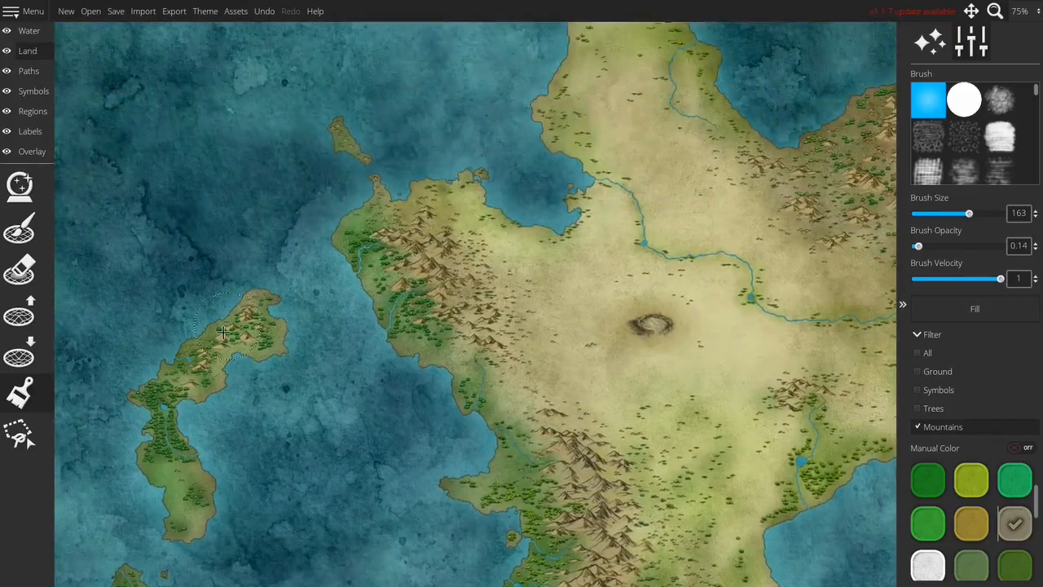
drag(592, 219, 360, 314)
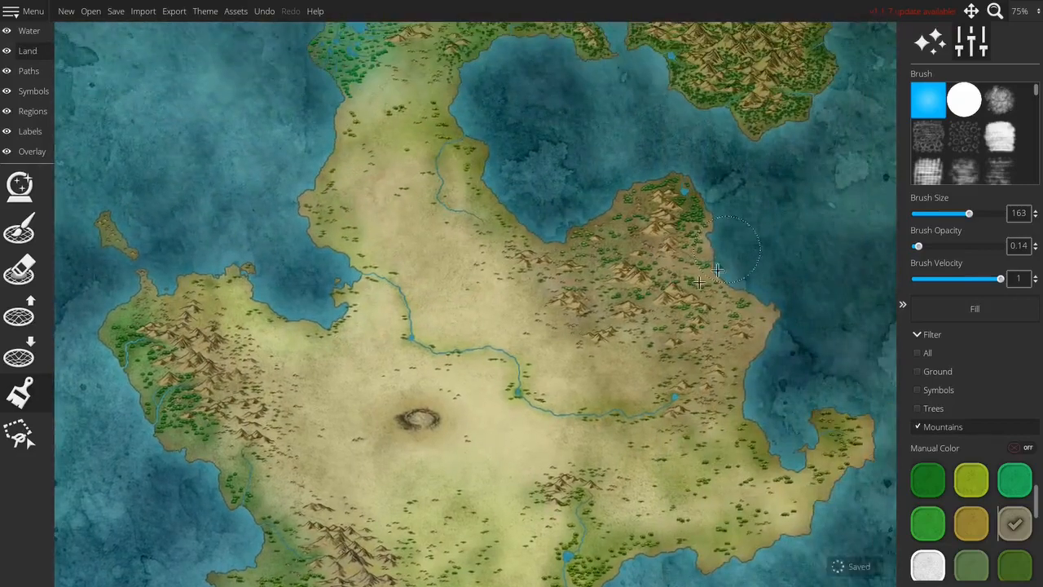
drag(734, 352, 735, 196)
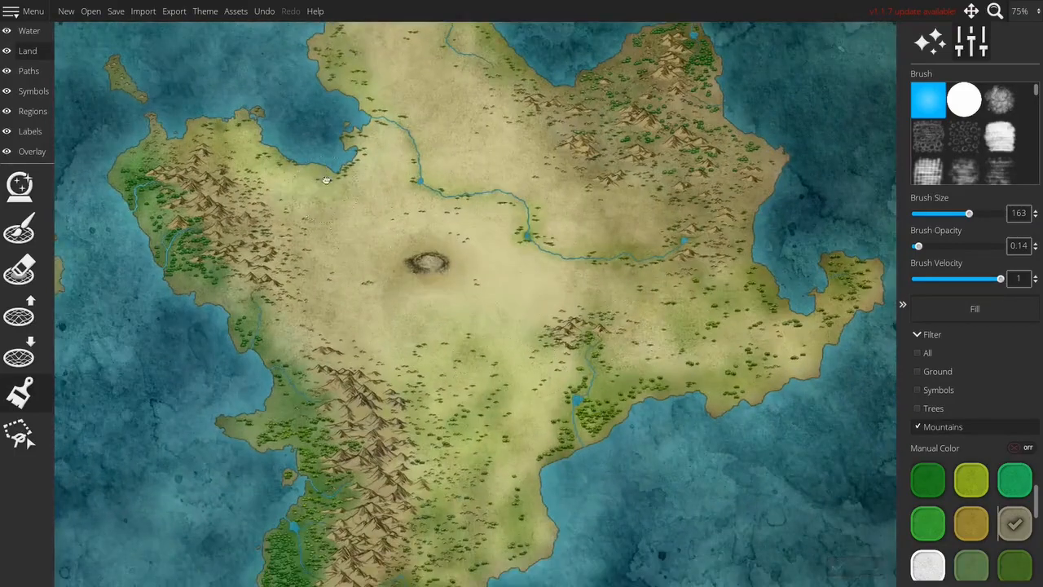
drag(323, 173, 432, 488)
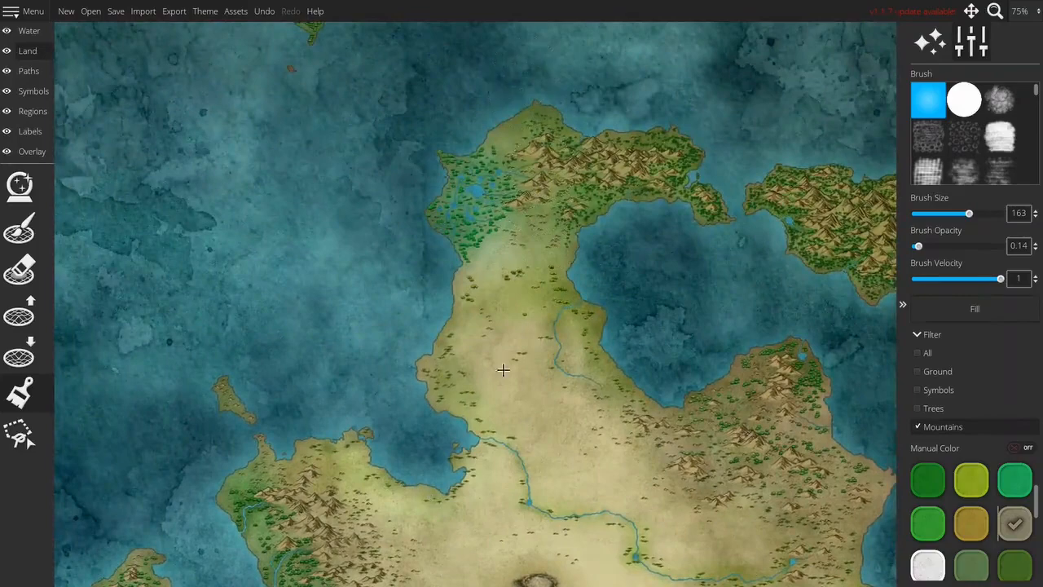
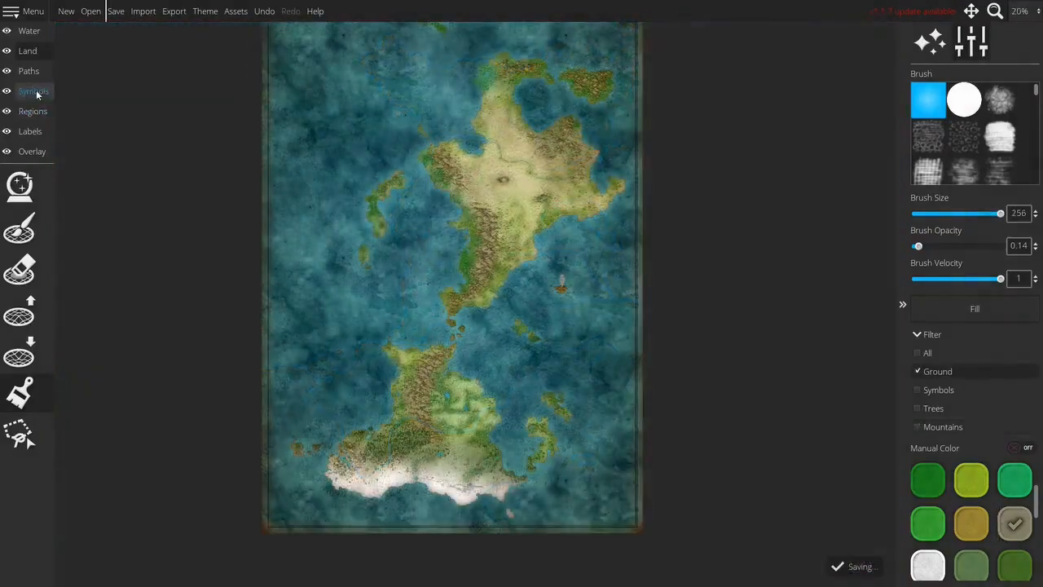
Start placing symbols from the Custom Colors set and change the first custom symbol colour to black, hex 000000
click(36, 91)
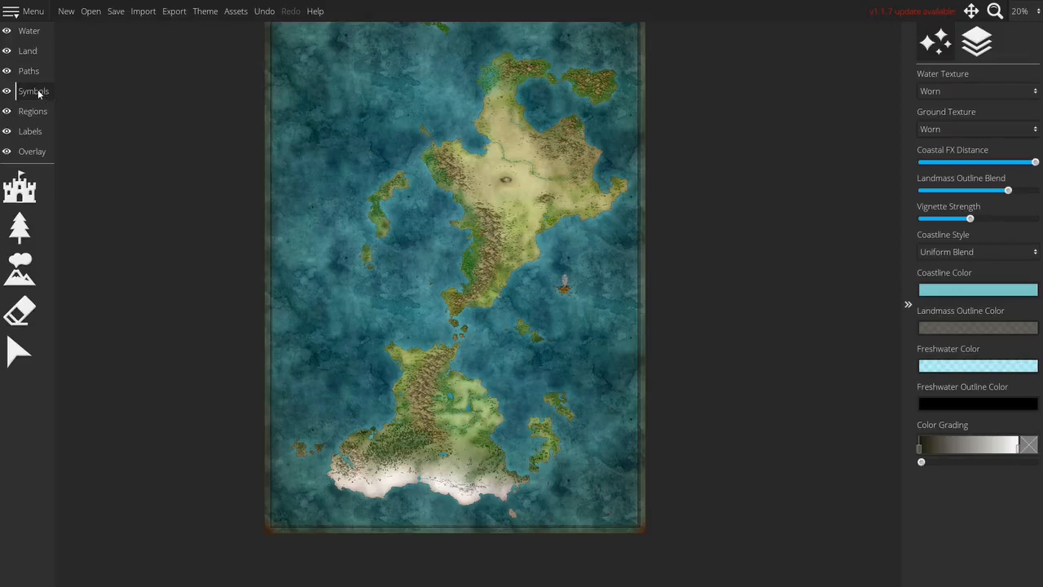
click(20, 188)
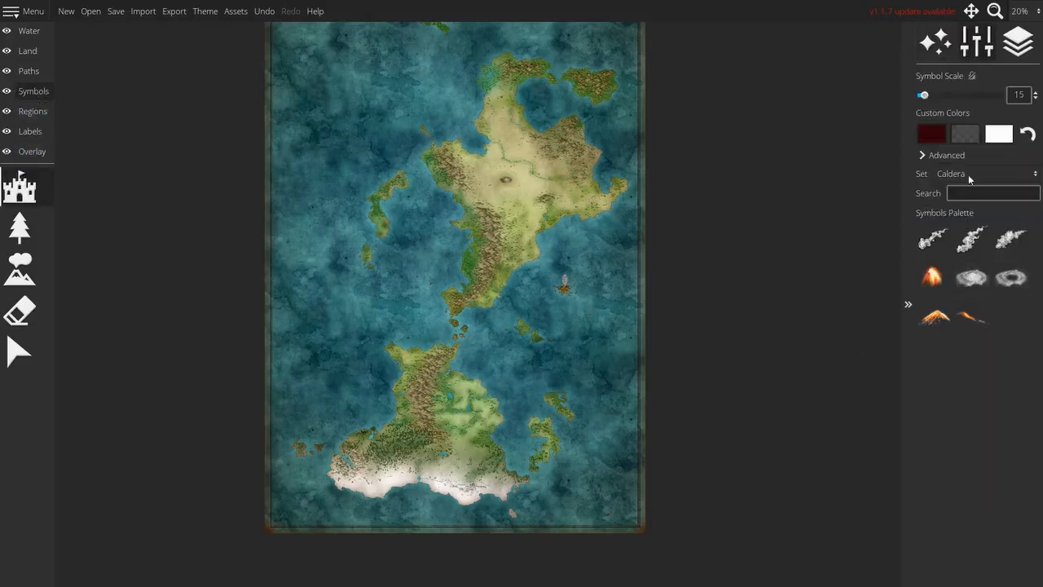
click(969, 179)
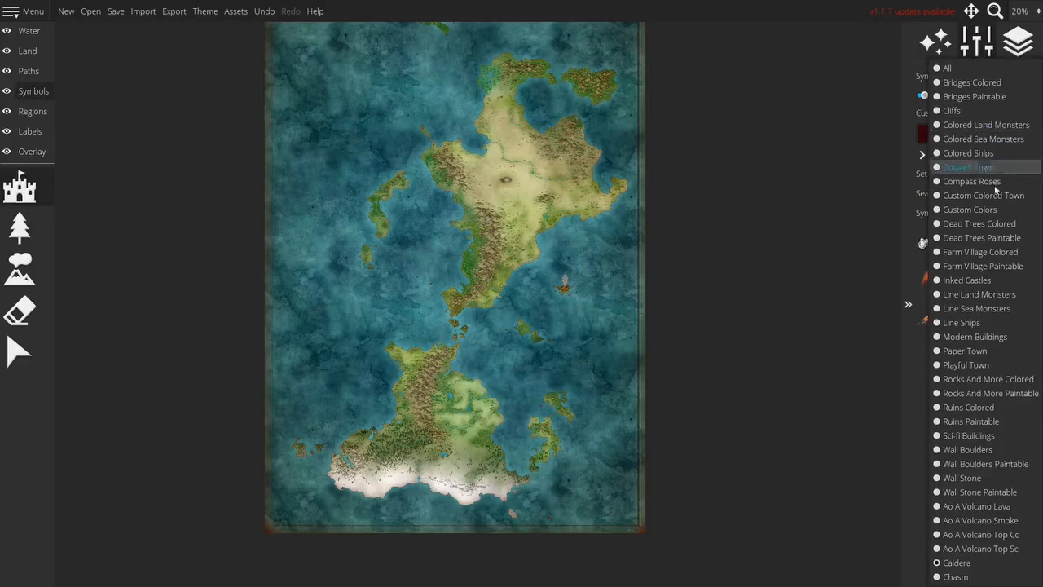
click(978, 212)
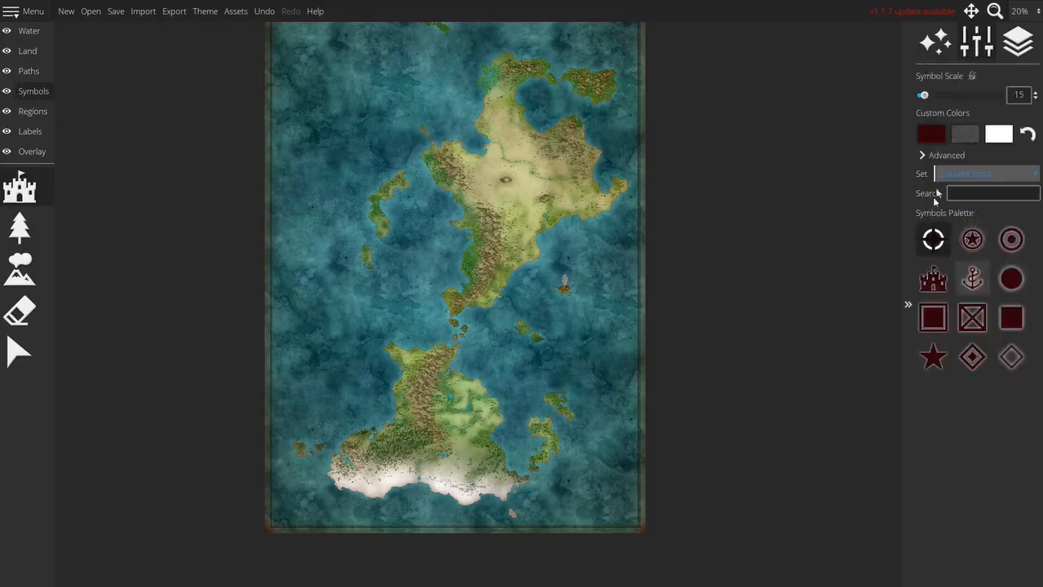
scroll(499, 159, up, 5)
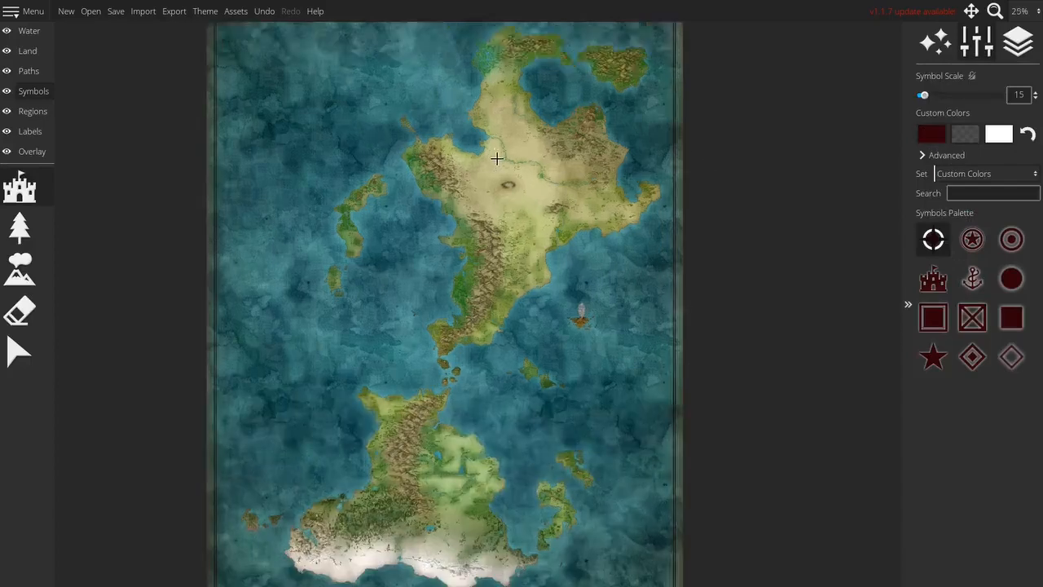
click(931, 137)
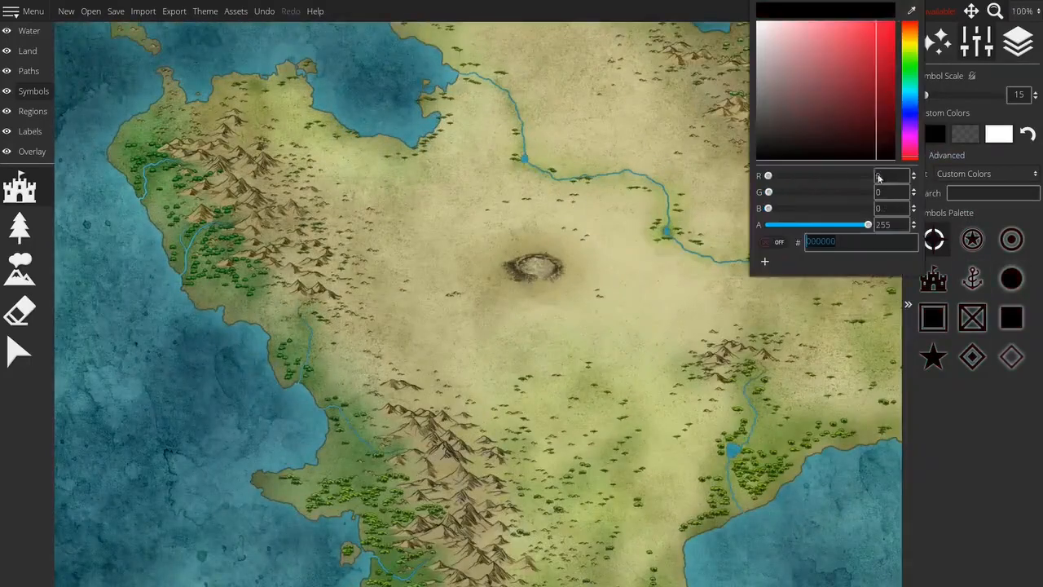
click(981, 397)
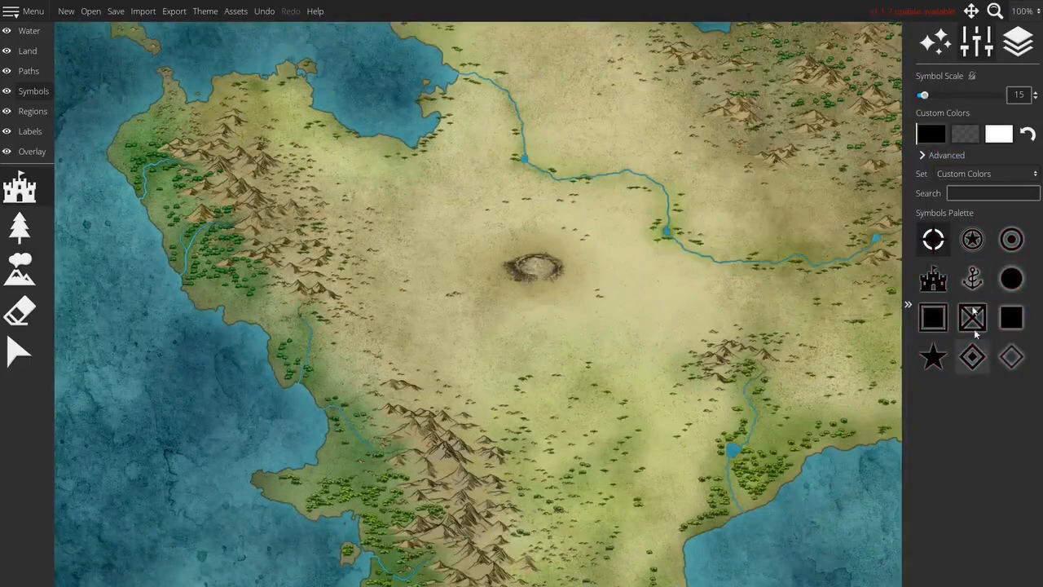
Select the circled star symbol and set the symbol scale to 80
click(981, 237)
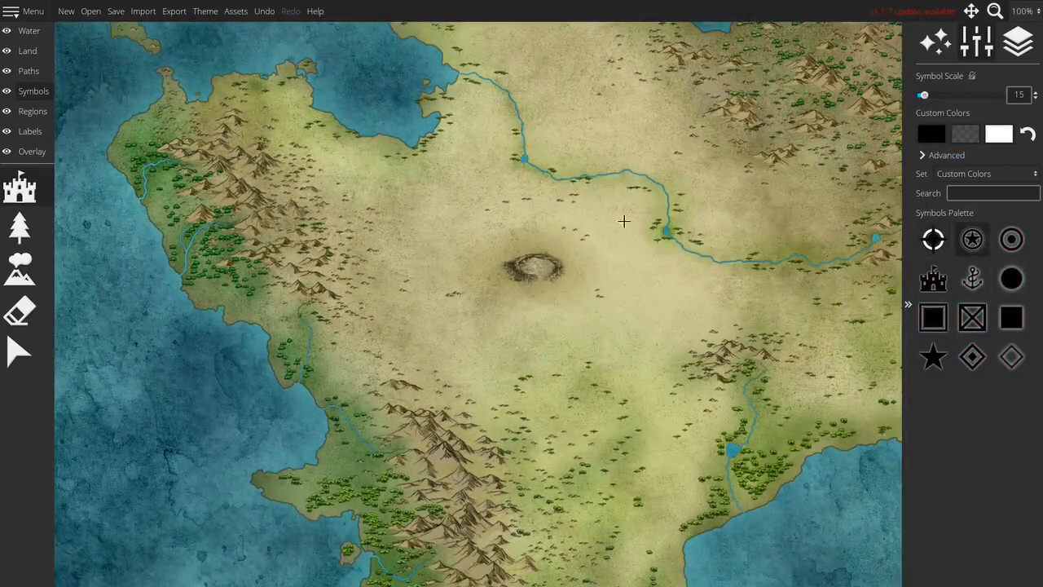
scroll(621, 227, up, 17)
scroll(620, 227, down, 4)
drag(618, 227, 467, 271)
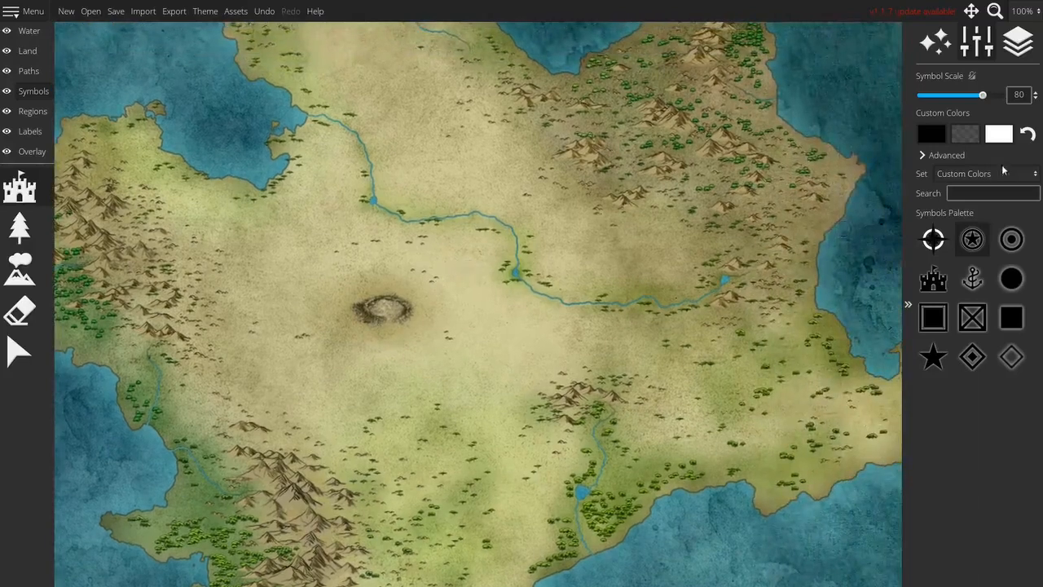
Change the third custom symbol colour to a pale beige with hex e0d7bb
click(999, 133)
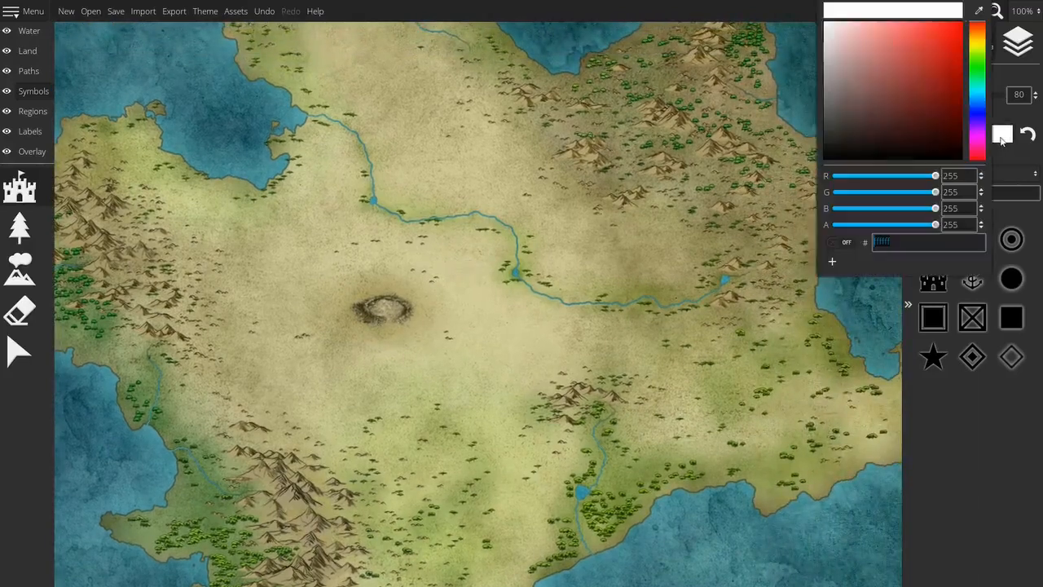
click(979, 36)
click(849, 40)
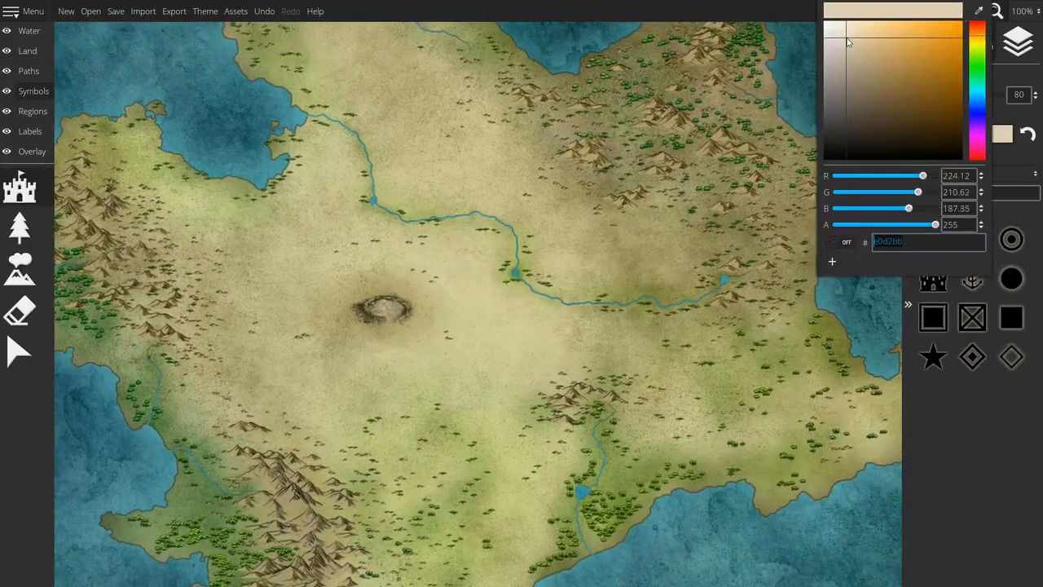
click(979, 43)
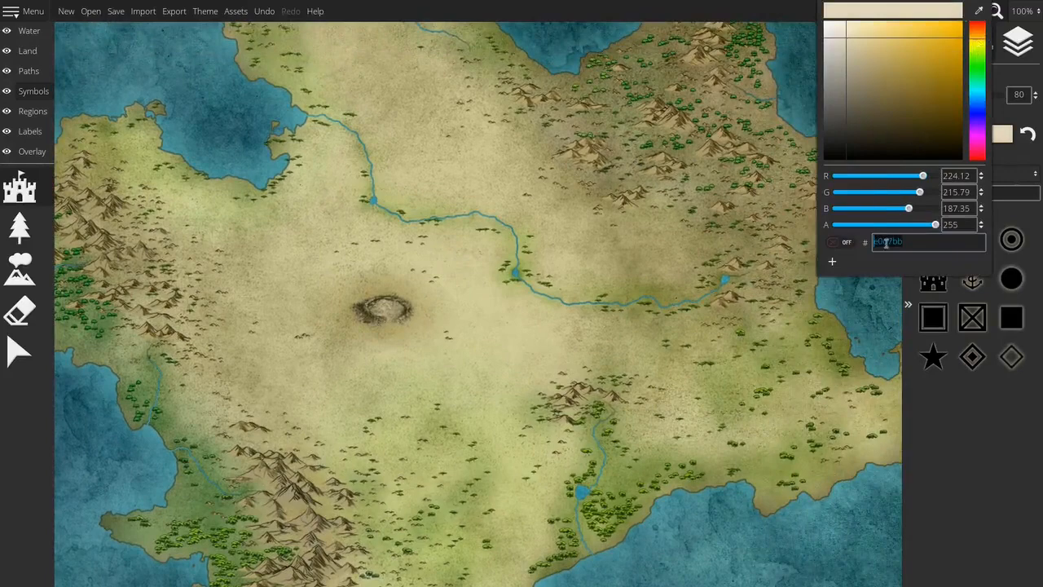
Start labelling the map and set the City label style to the Lancelot font with black text, hex 000000
click(790, 244)
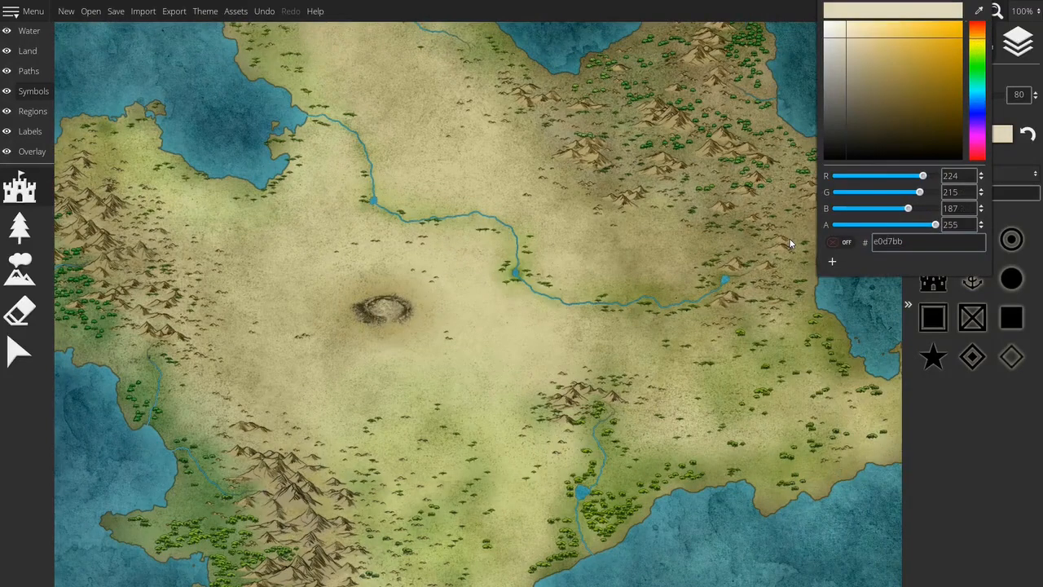
click(440, 269)
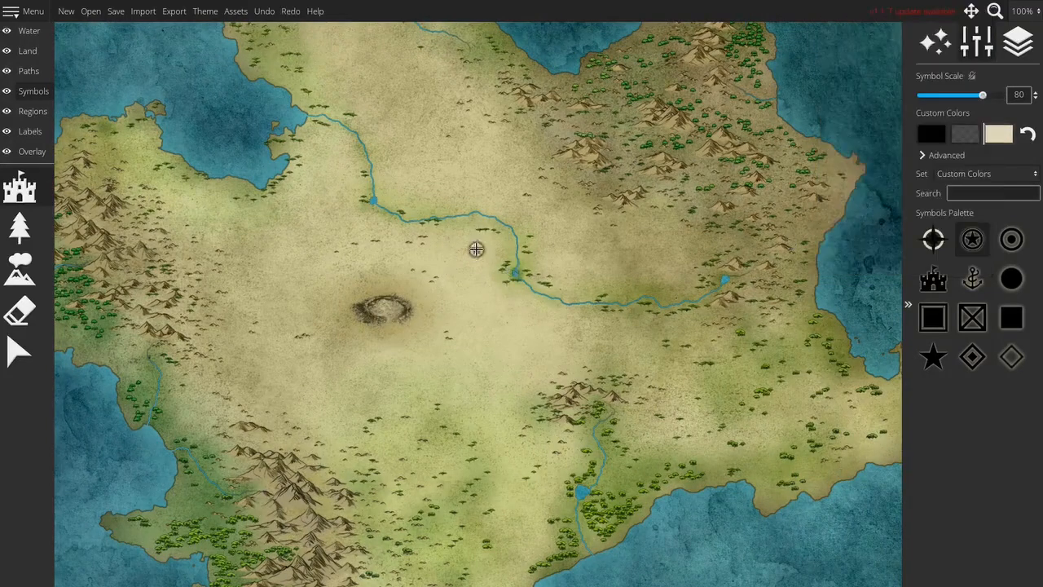
scroll(476, 249, down, 5)
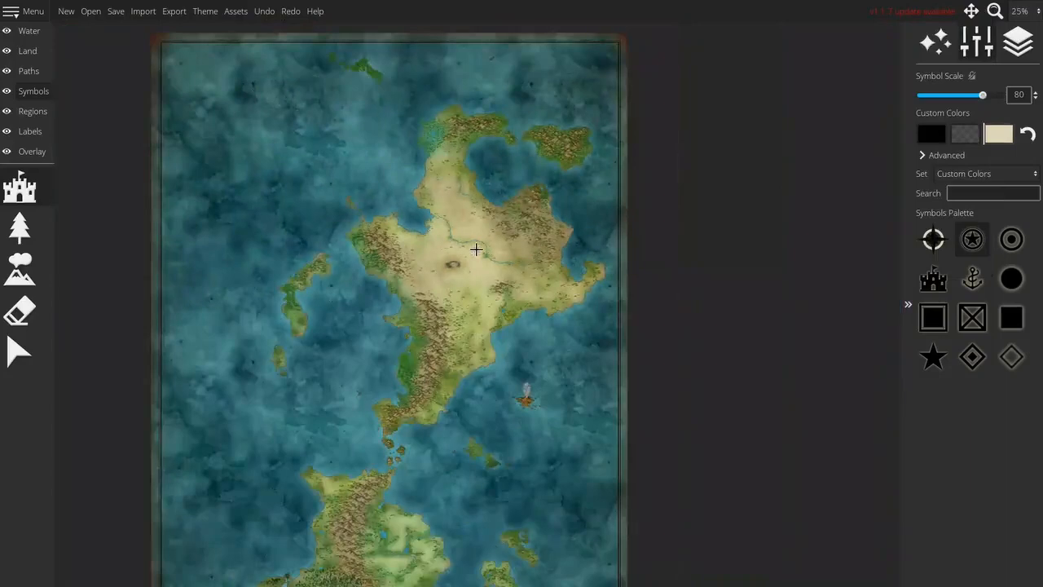
click(31, 132)
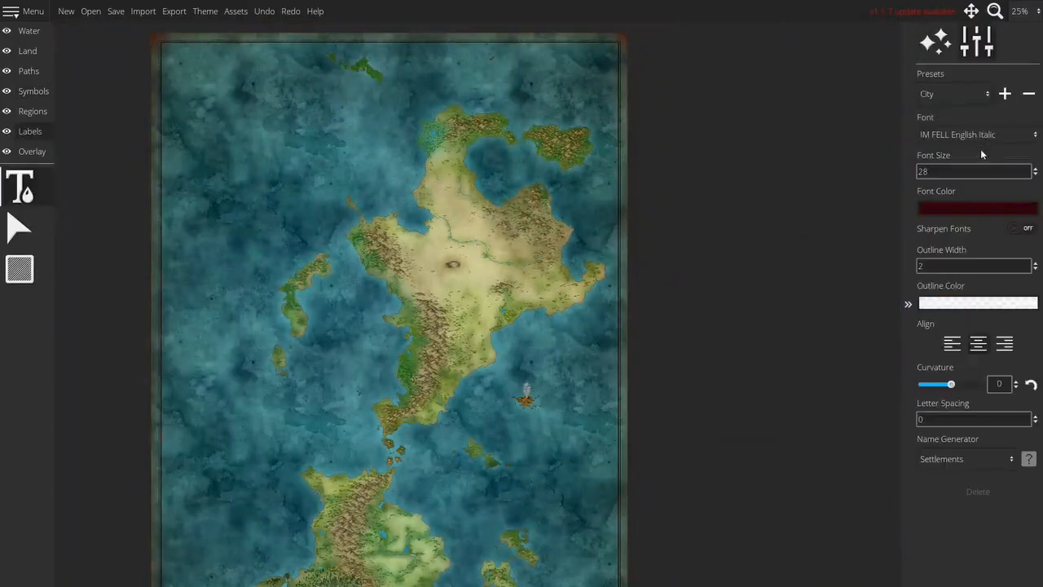
click(966, 132)
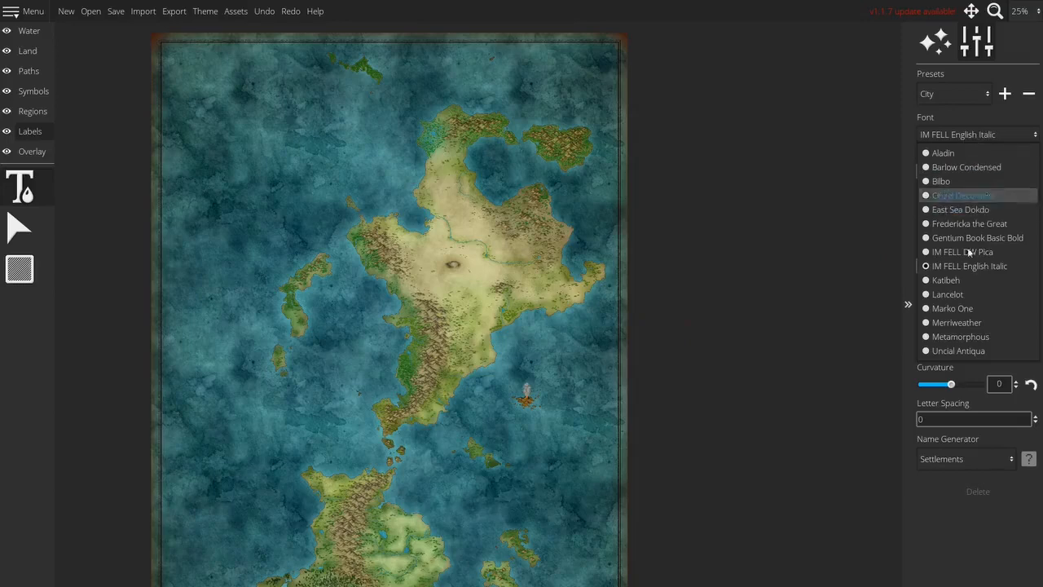
click(950, 296)
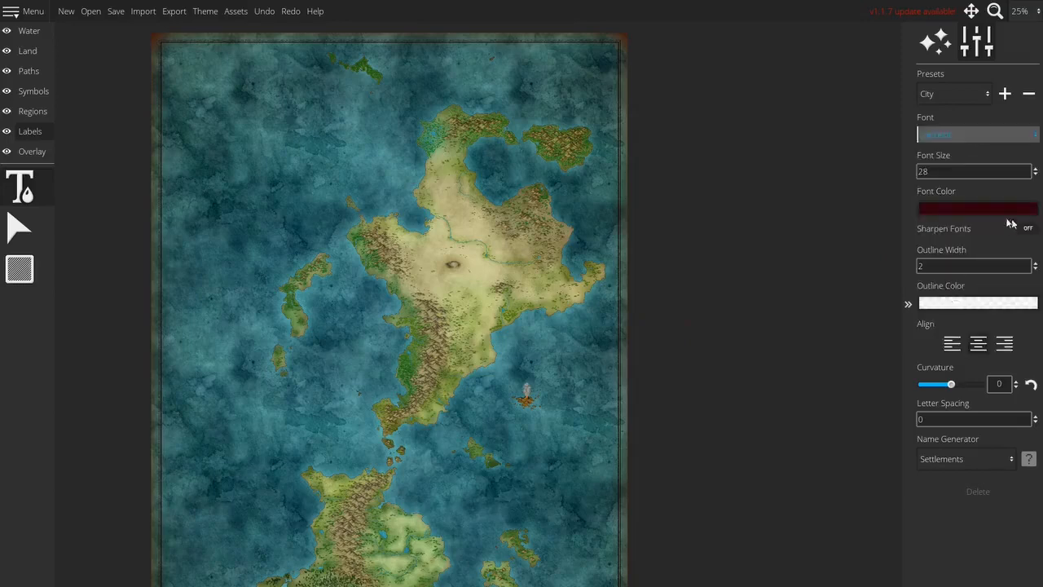
click(957, 210)
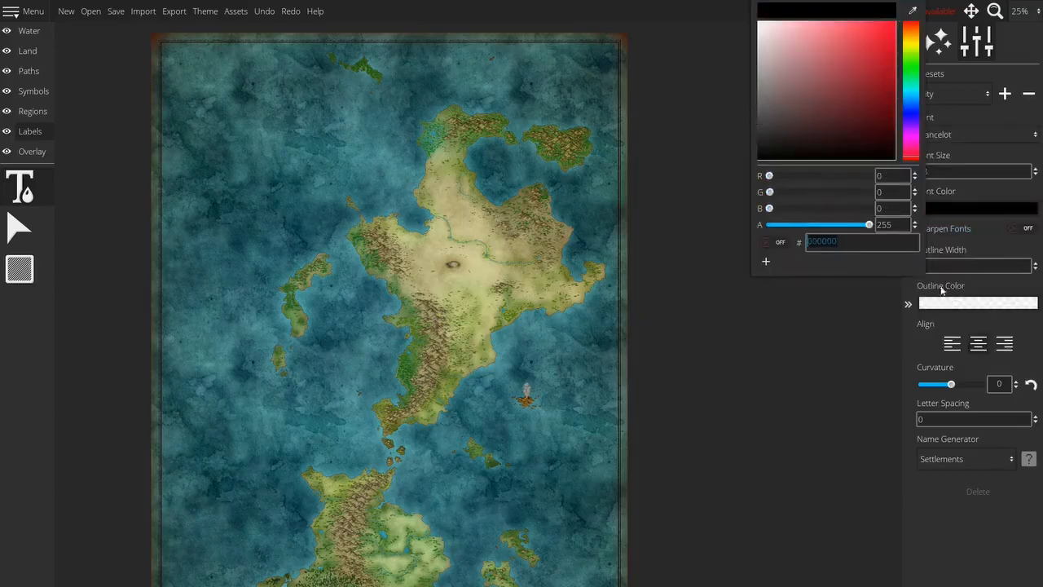
click(991, 232)
Change the label outline colour to a semi-transparent pale beige, about hex 91e3dbba
click(982, 308)
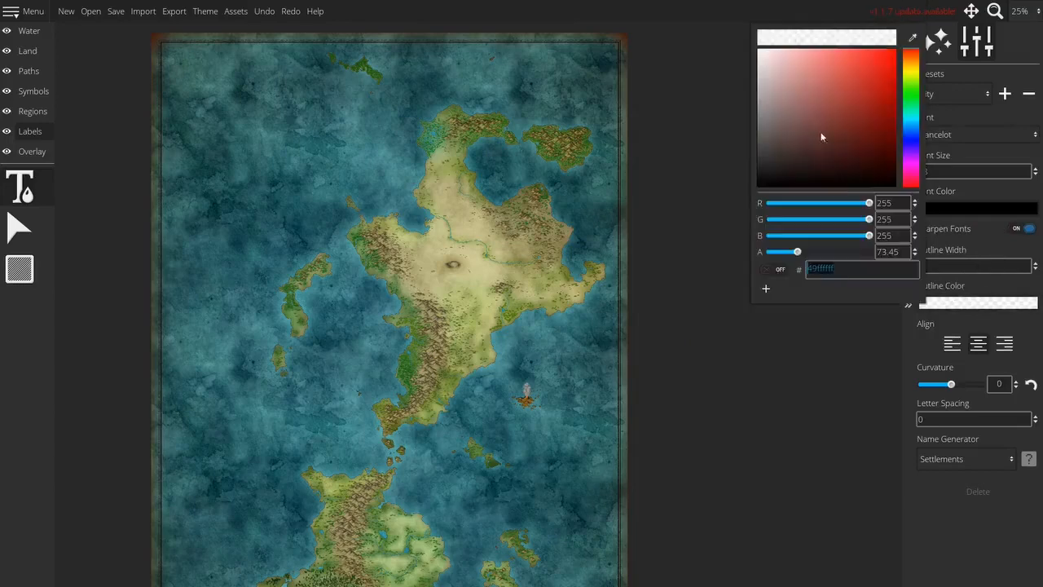
click(911, 72)
click(782, 64)
click(823, 252)
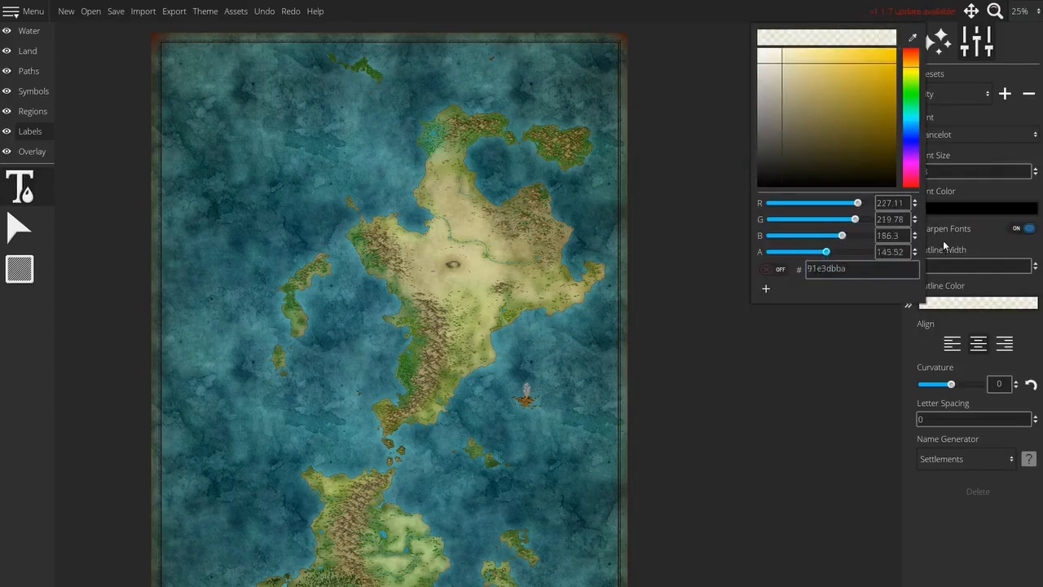
click(988, 240)
click(988, 238)
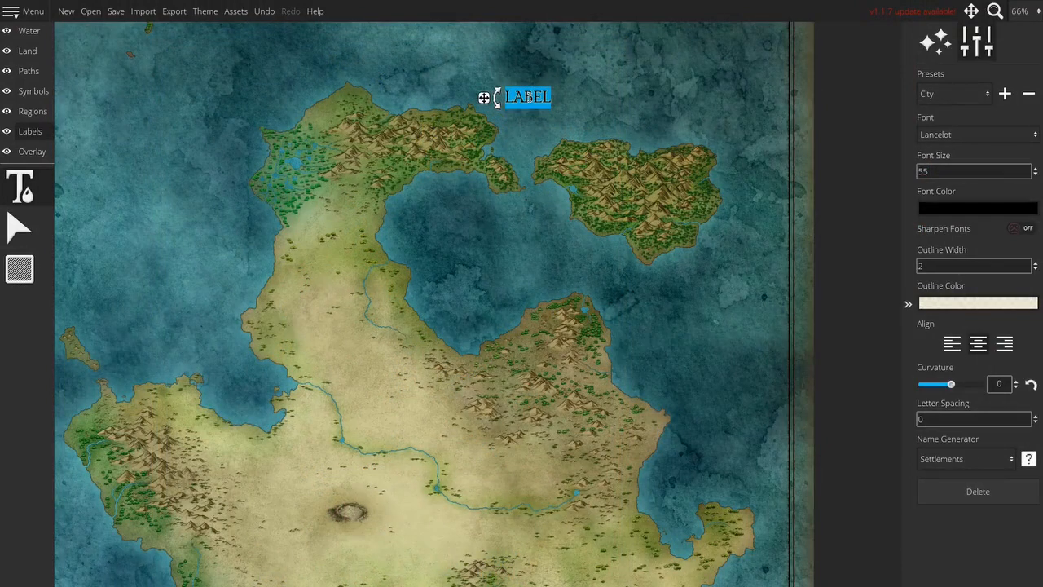
Label the northern coast "The Lost World" at size 55, letter spacing 25, outline width 4 and curvature 0.05, and tilt it down toward the east
text(The lost w)
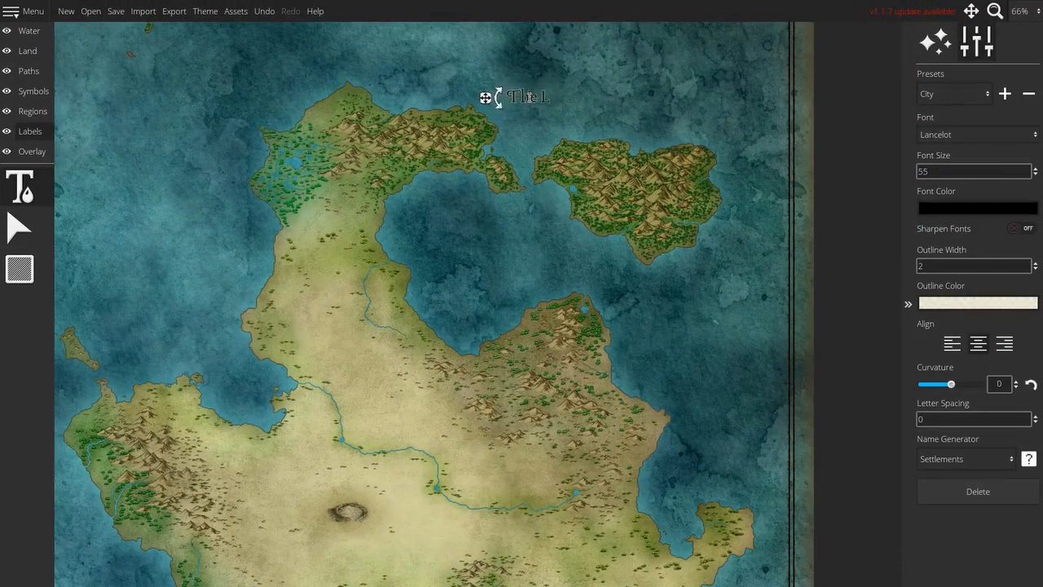
text(orld)
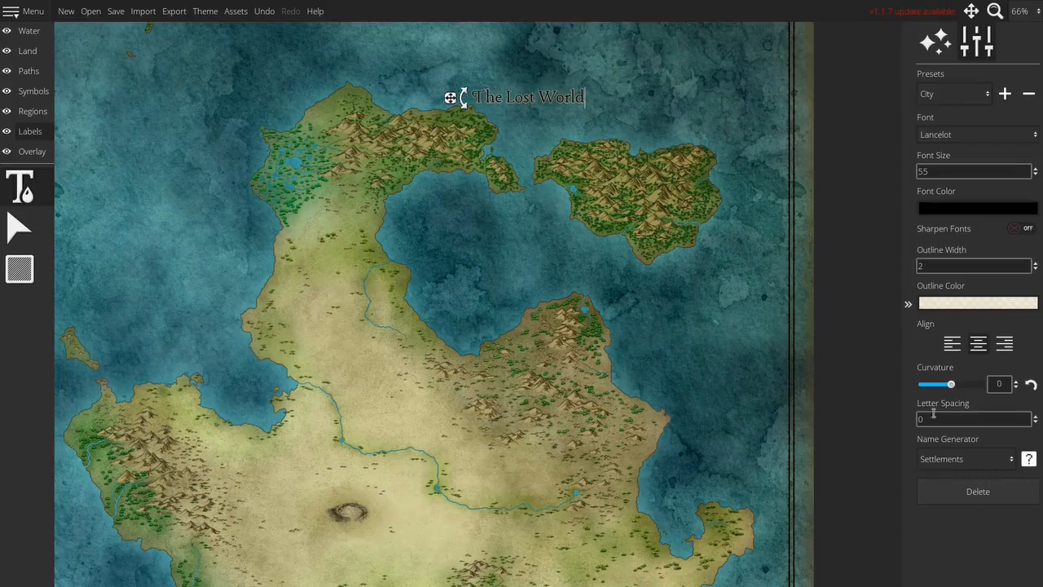
text(25)
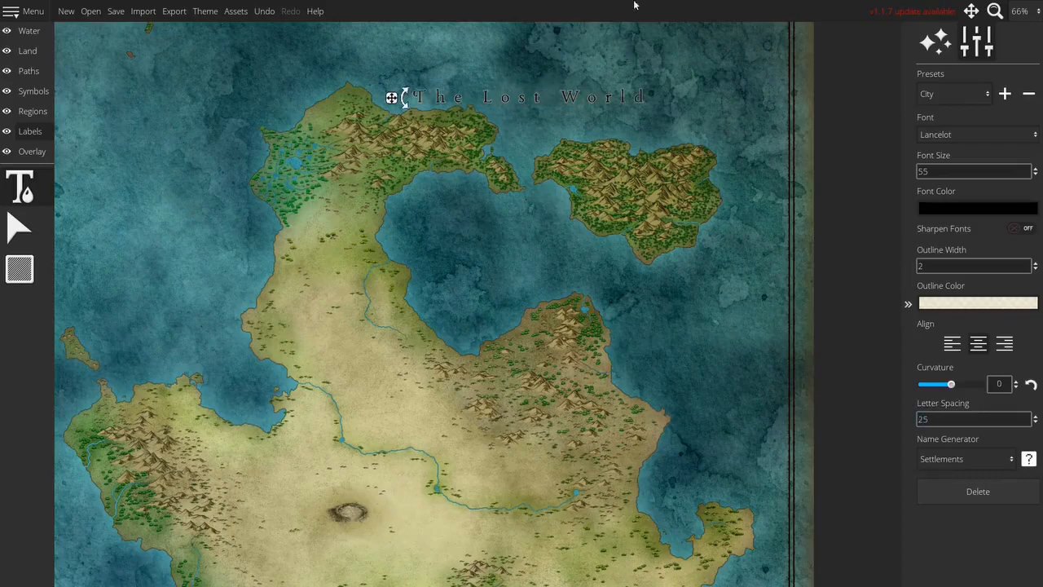
text(4)
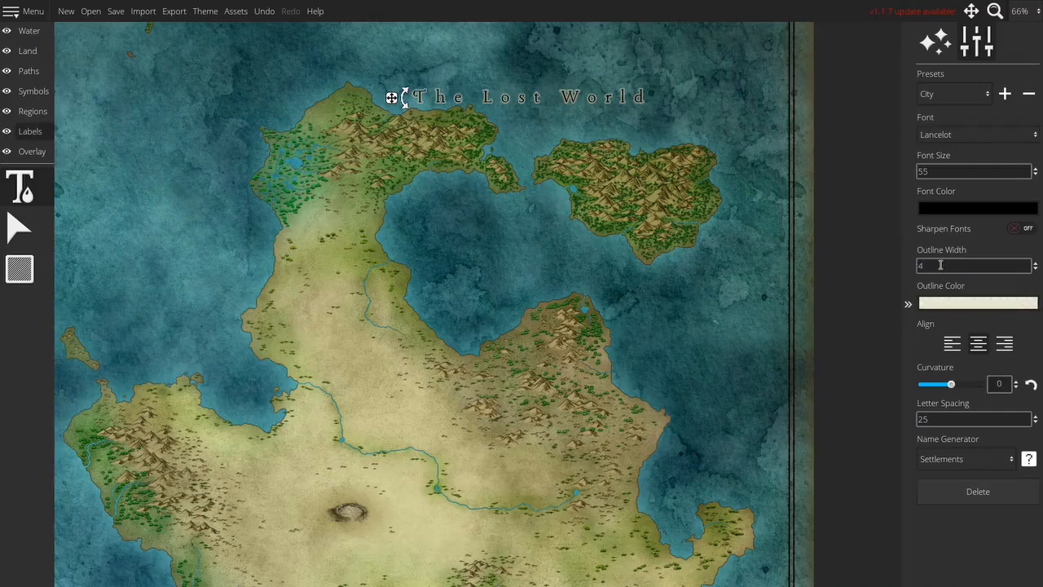
click(1016, 382)
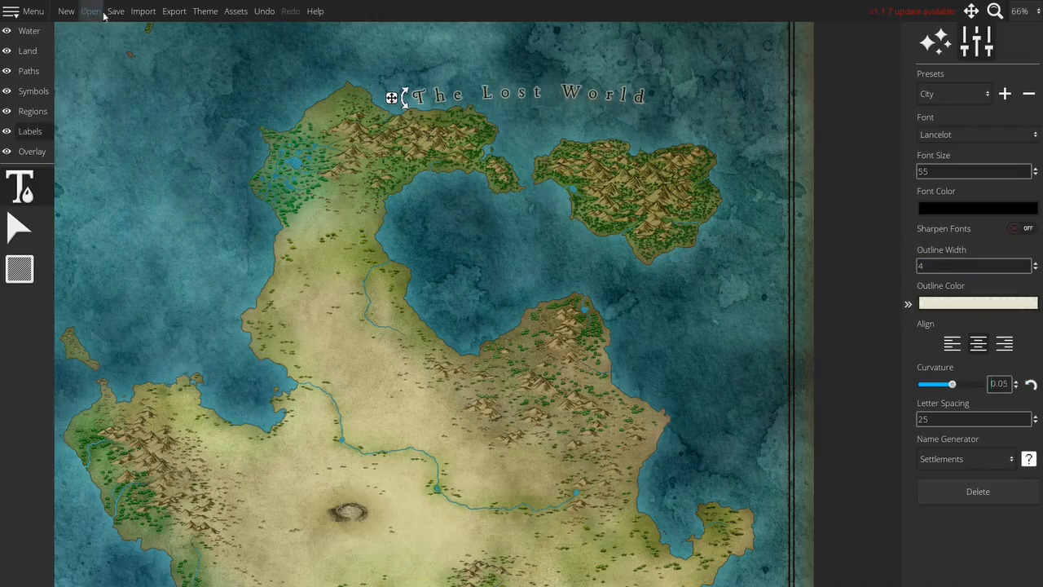
drag(409, 108, 396, 84)
Add a size 36 label reading "Straduana" in the sea just south of the northwestern island
click(32, 91)
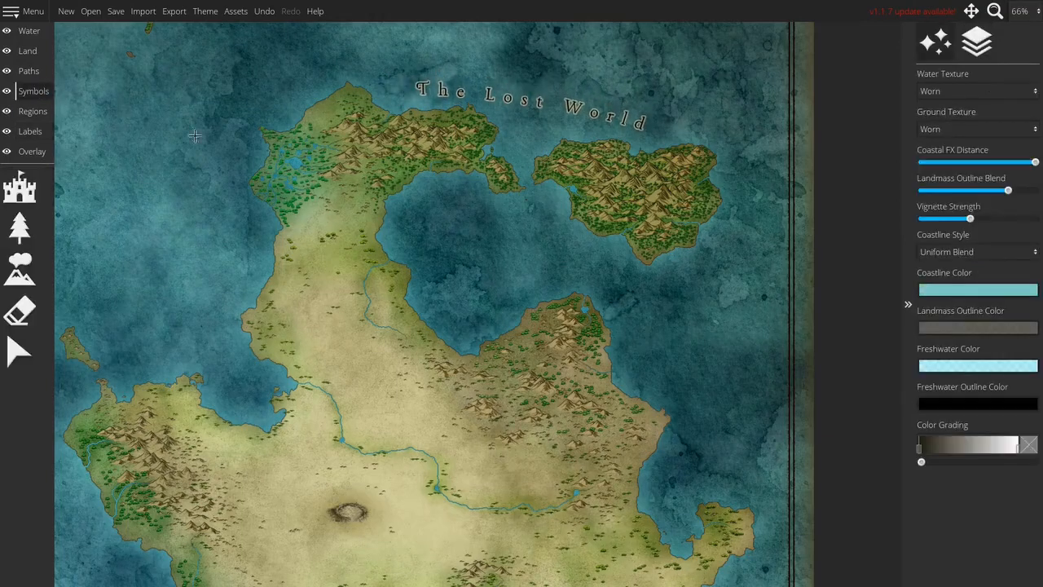
drag(194, 153, 330, 256)
drag(237, 222, 361, 236)
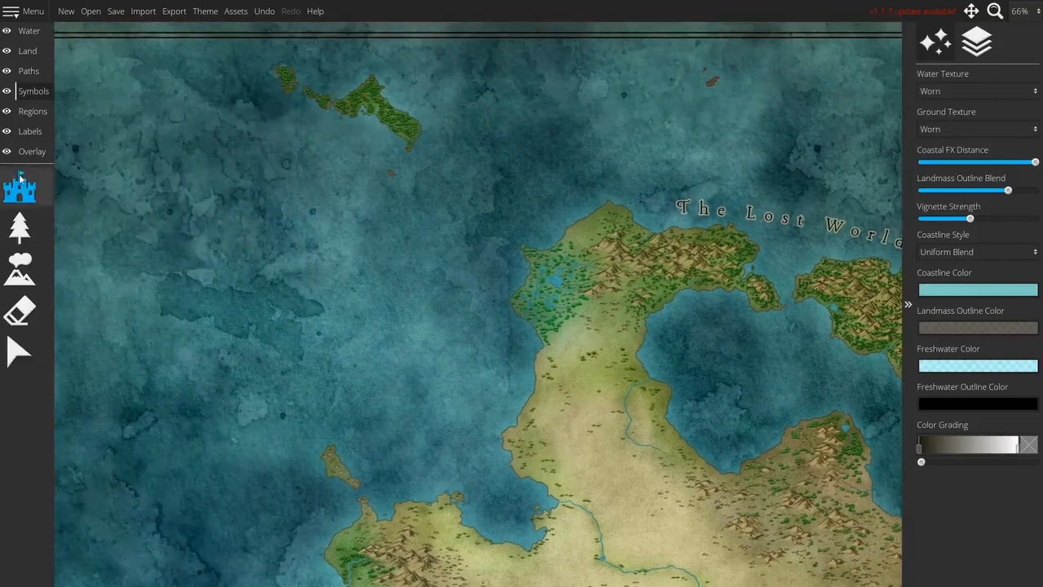
click(30, 131)
click(30, 187)
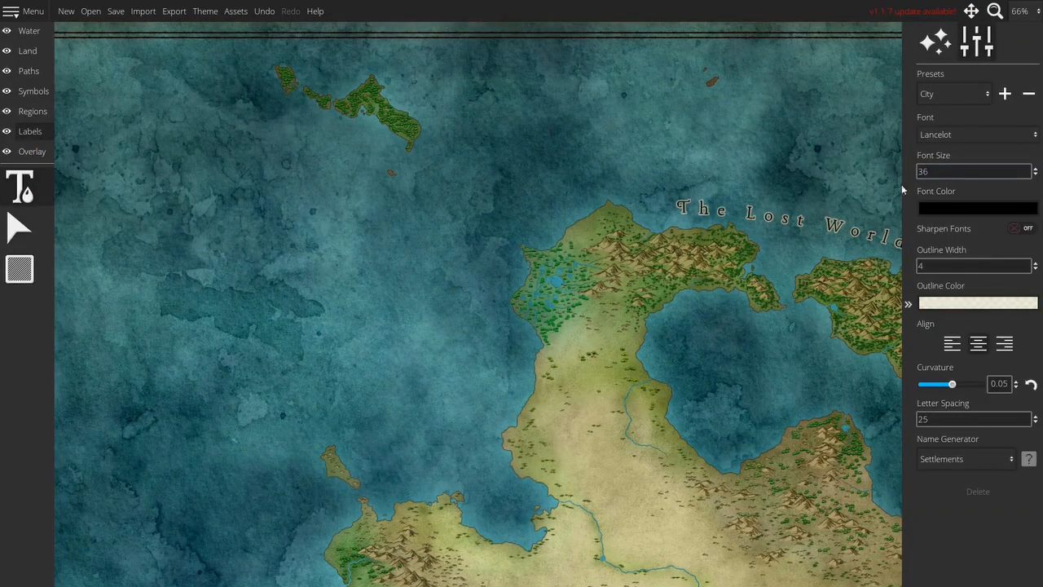
click(316, 145)
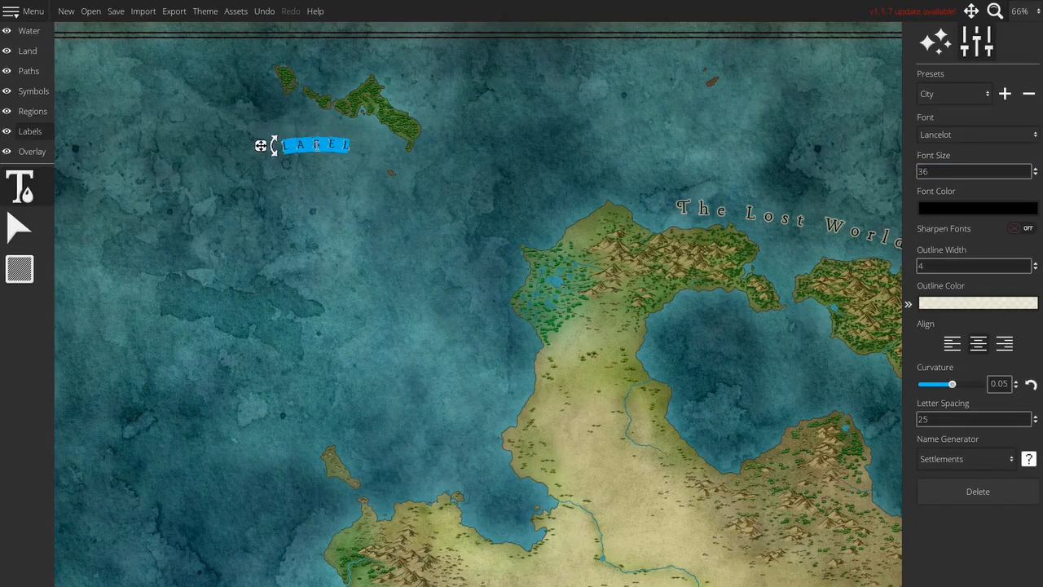
key(BackSpace)
text(Sic)
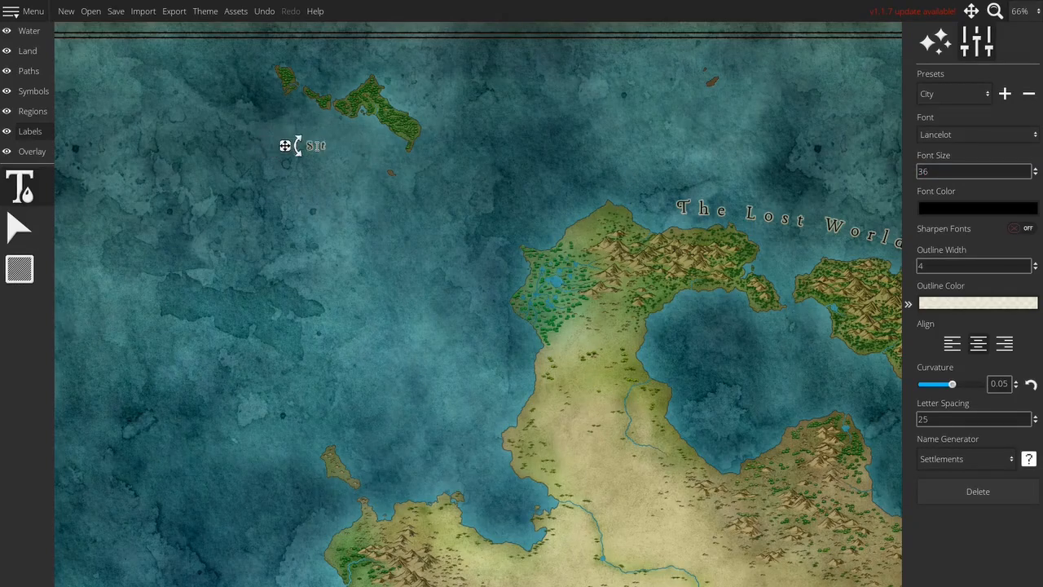
text(r)
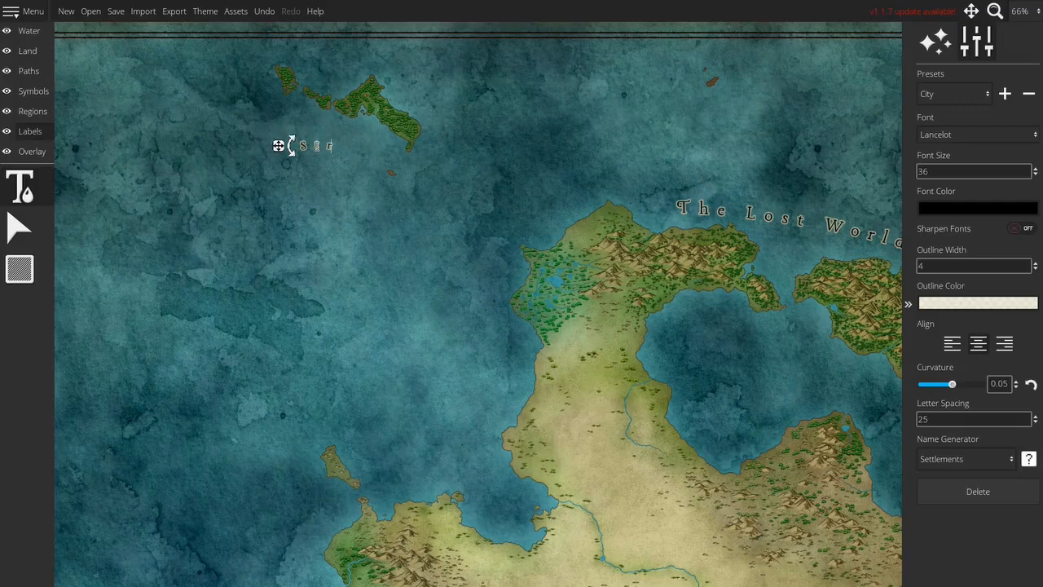
text(aduana)
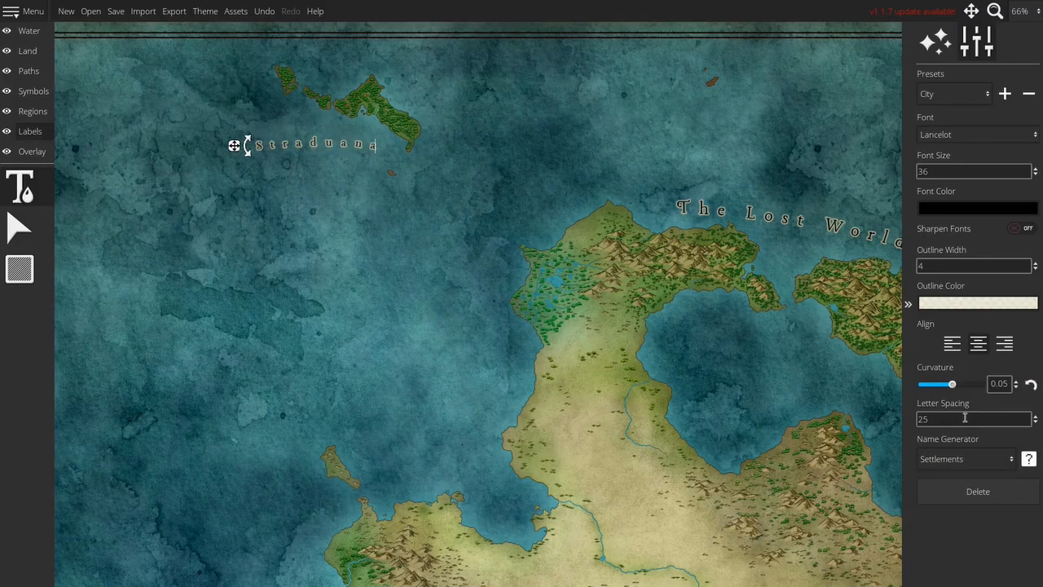
Set the Straduana label's letter spacing to 5 and outline width to 3, and tilt and move it along the island's southern coast
text(5)
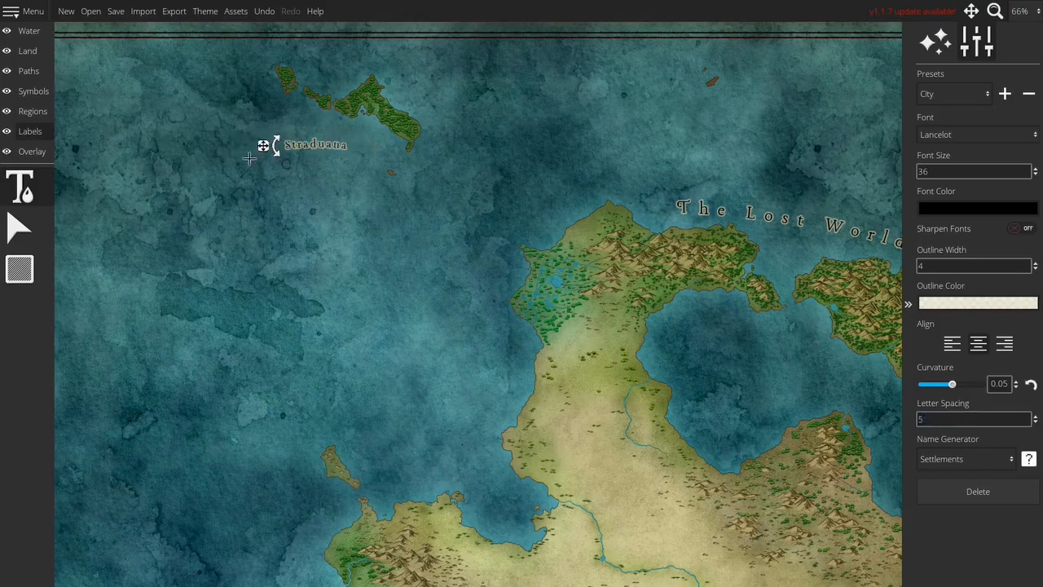
drag(274, 150, 274, 142)
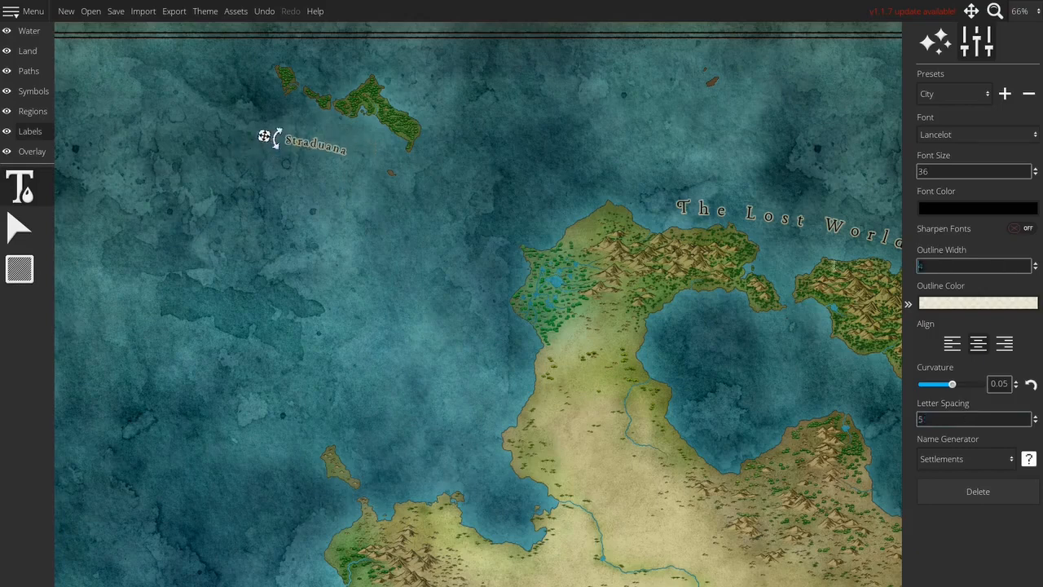
drag(265, 137, 305, 124)
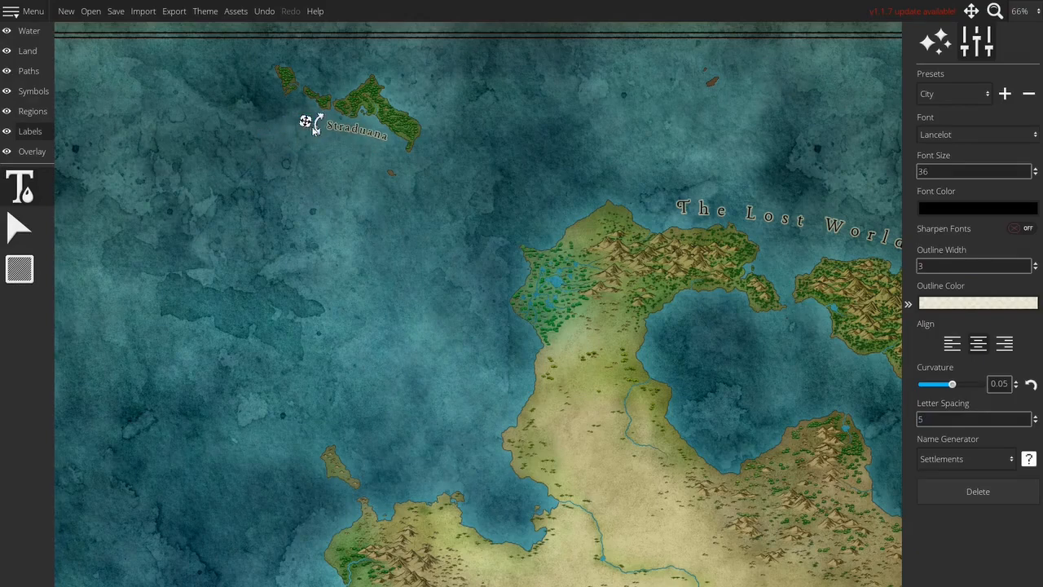
drag(317, 128, 316, 124)
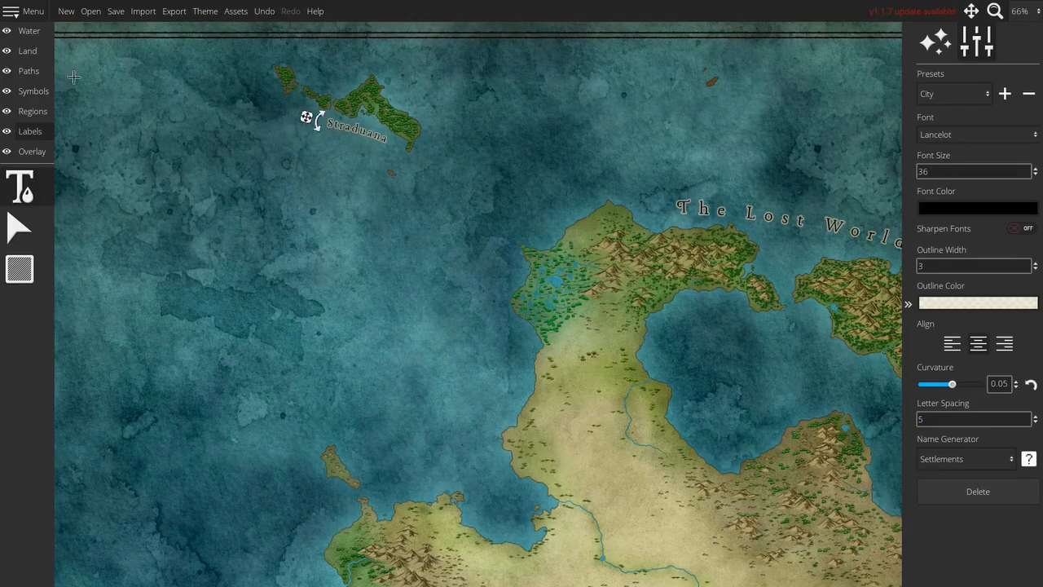
Place a circled star symbol at scale 80 beside the river lake north of the Anafaki Empire label
click(33, 91)
scroll(456, 318, down, 5)
drag(456, 309, 468, 361)
click(49, 188)
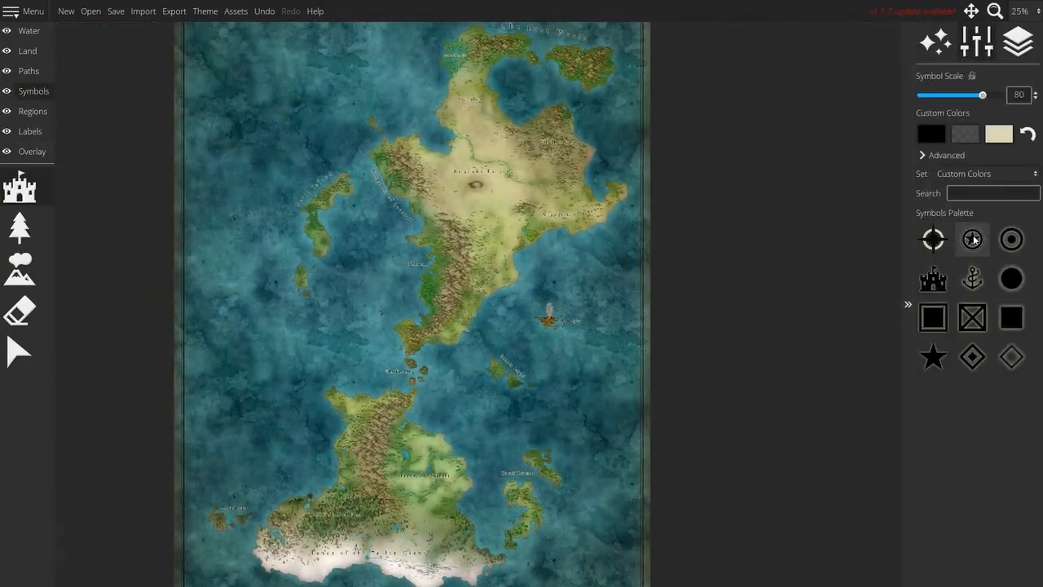
click(972, 238)
scroll(479, 165, up, 5)
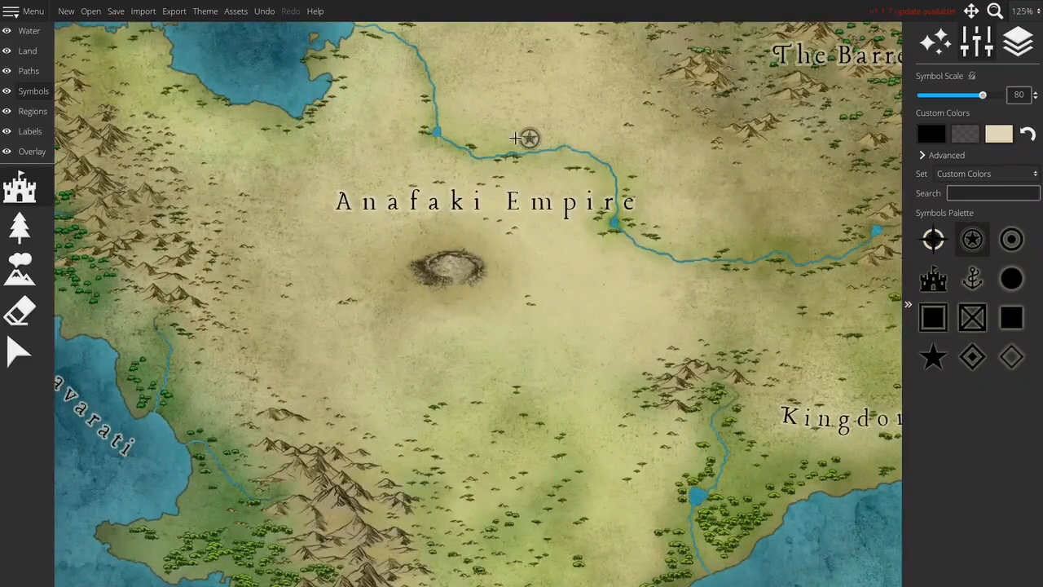
click(453, 129)
Place circled star symbols on the Kingdom of Zazora's eastern peninsula and in the mountains north of The Barrens label
drag(702, 309, 221, 230)
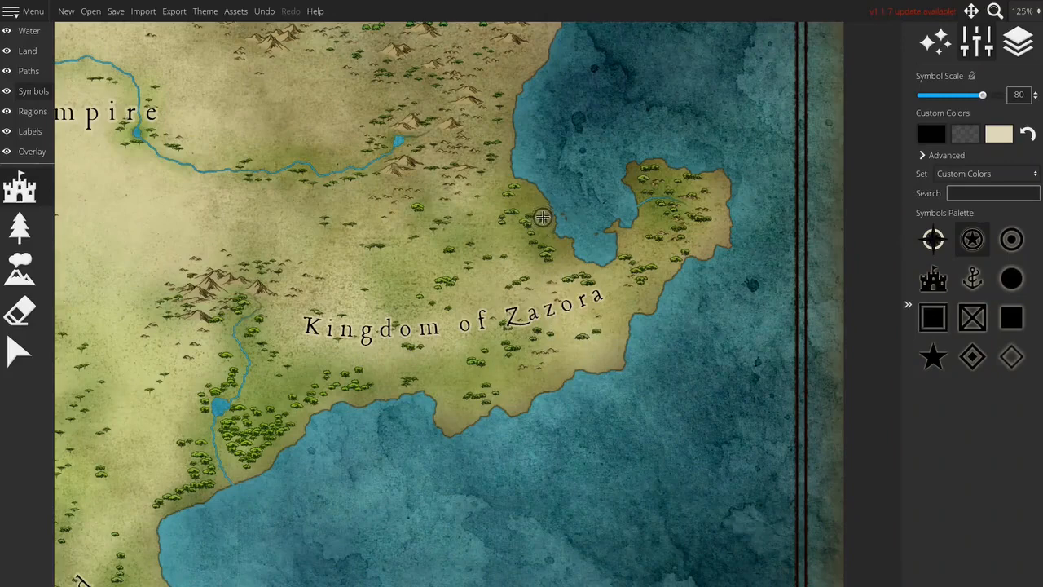
click(648, 215)
drag(551, 53, 568, 416)
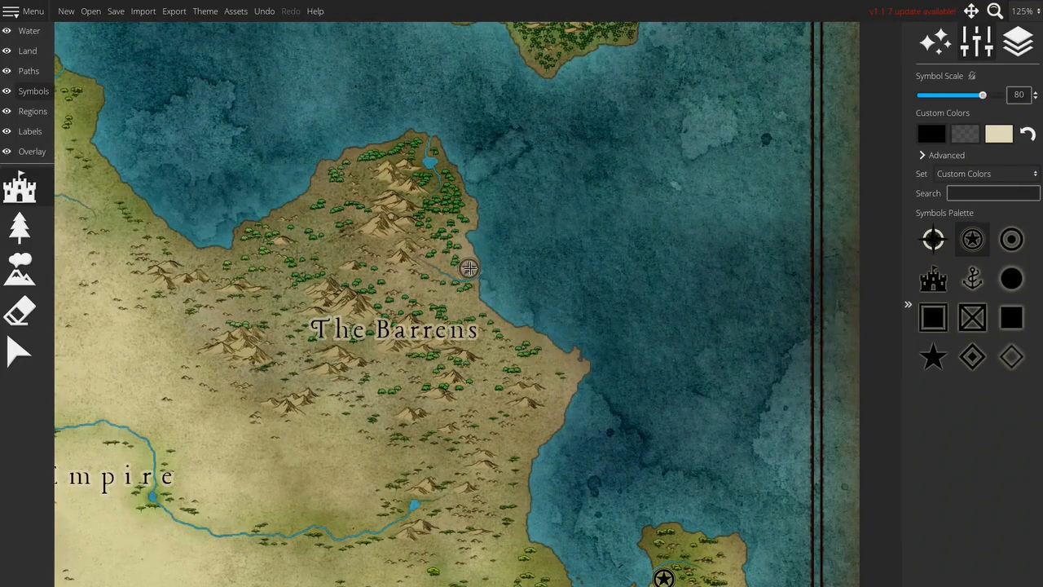
click(347, 277)
Place a circled star symbol in Tanahau near the mouth of its river on the eastern bay
click(289, 163)
drag(289, 164, 280, 510)
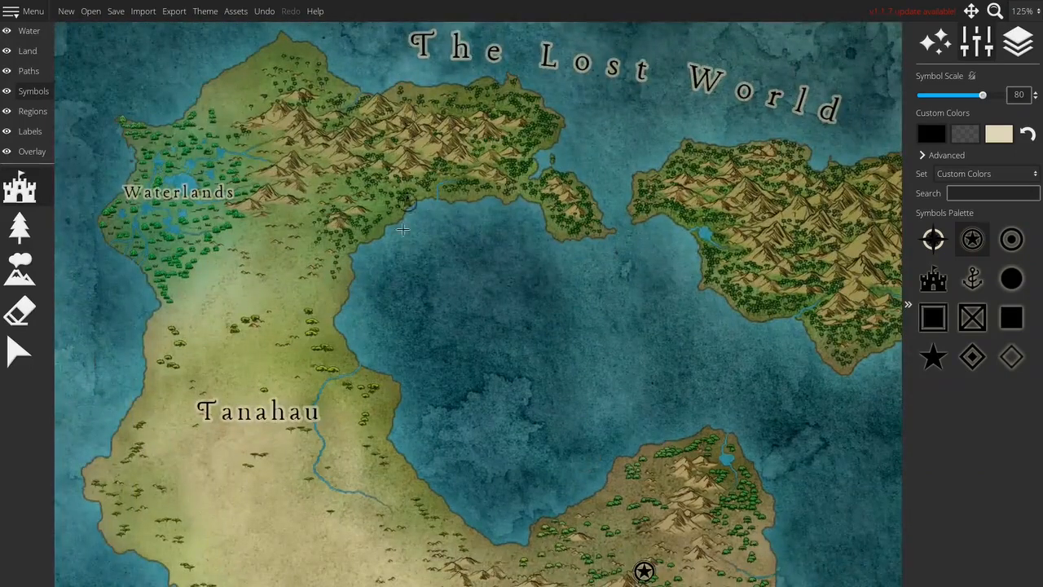
drag(403, 229, 558, 184)
scroll(410, 426, down, 2)
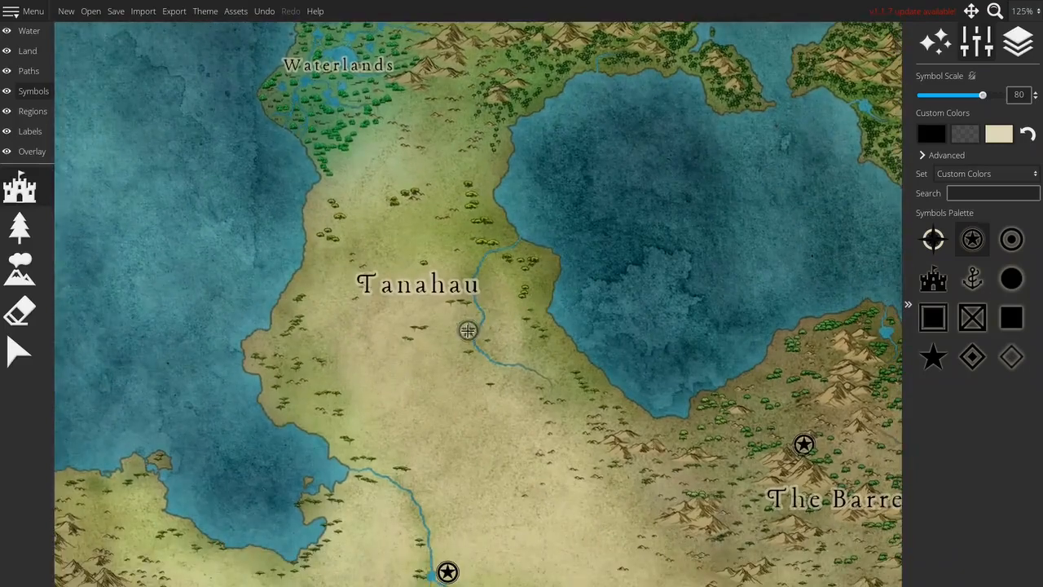
click(510, 235)
Set the Kingdom of Lavarati label to font size 34, move it from the sea onto the western coastal land and rotate it along the shore
mouse_move(248, 235)
mouse_down()
mouse_move(295, 296)
mouse_move(626, 584)
mouse_move(538, 296)
mouse_up()
drag(483, 481, 396, 154)
drag(435, 475, 467, 211)
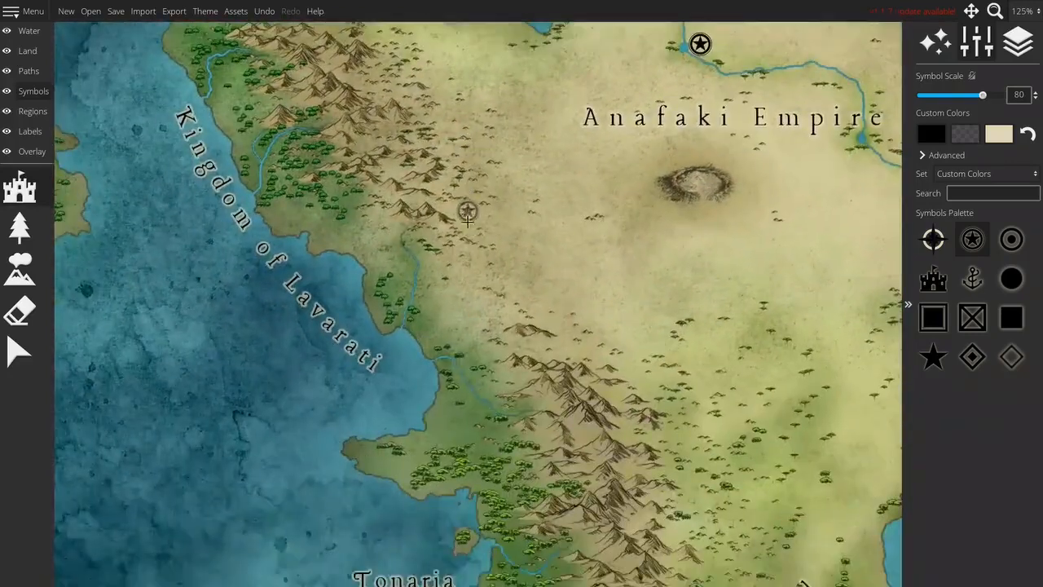
drag(385, 354, 468, 396)
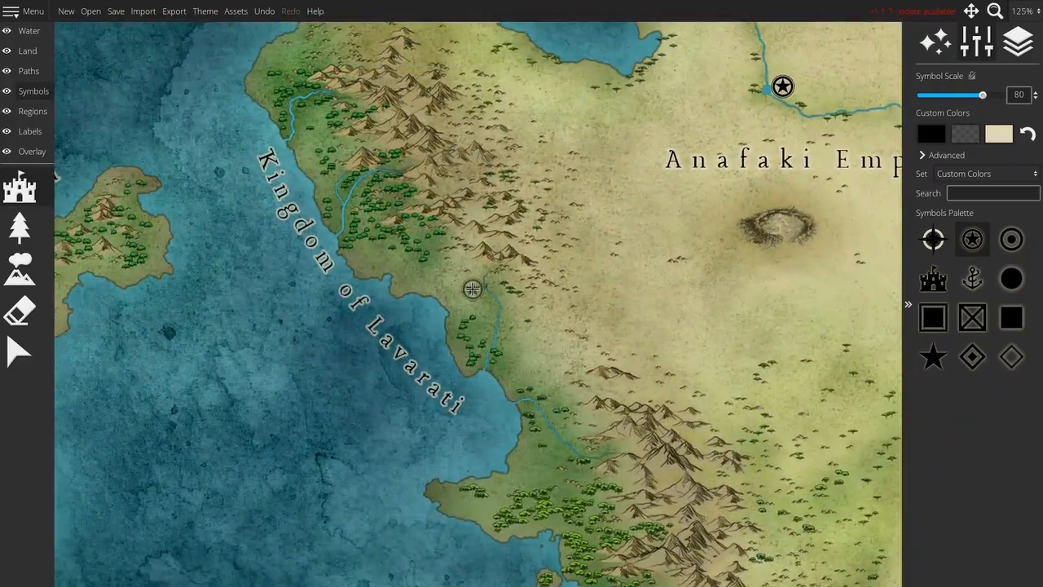
click(30, 131)
click(316, 222)
drag(234, 122, 264, 67)
click(975, 176)
text(34)
drag(273, 78, 294, 70)
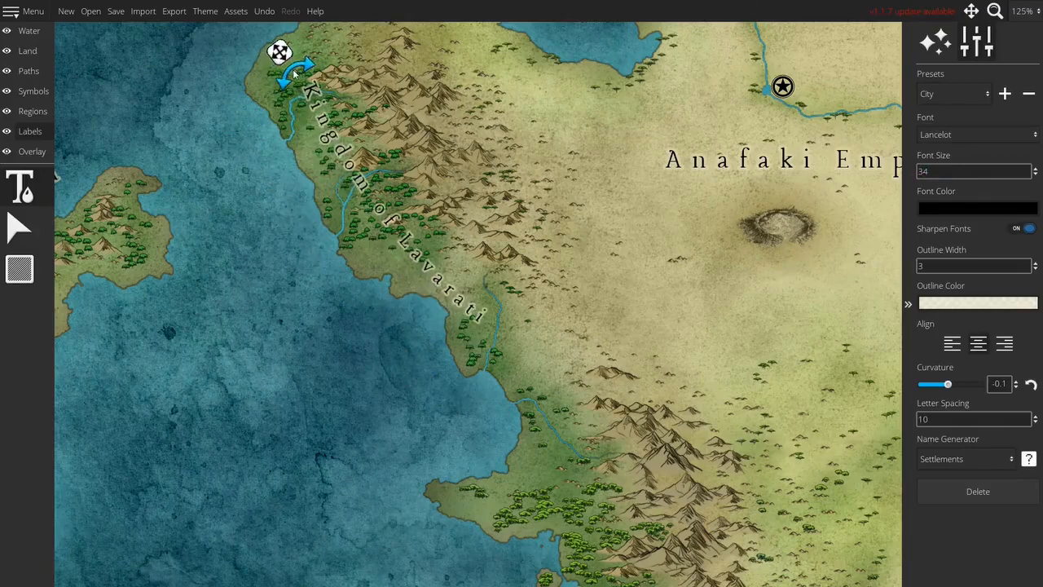
Set the Kingdom of Lavarati label's curvature to -0.05 and nudge it slightly along the western coast
click(1016, 383)
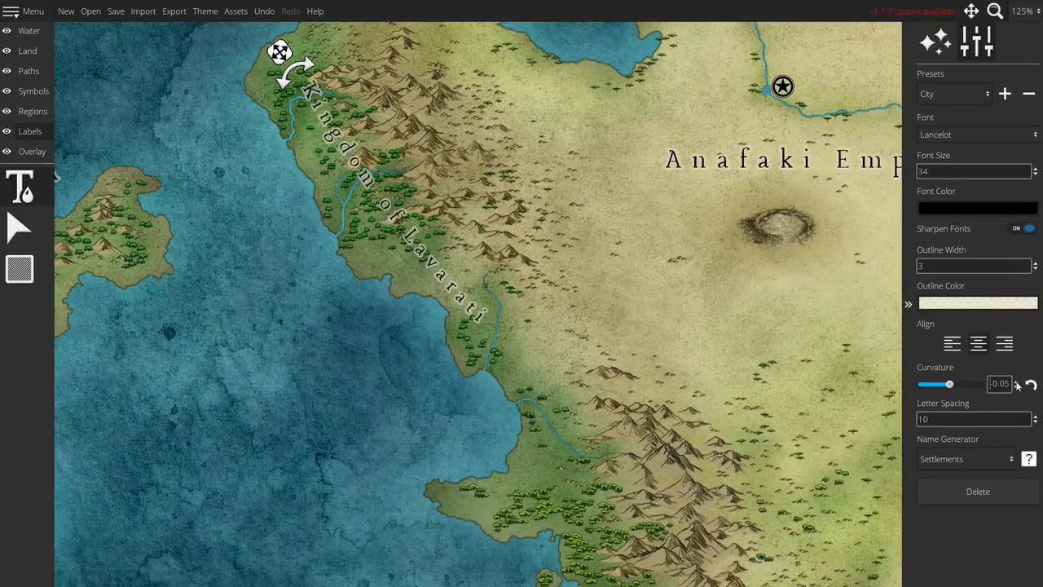
drag(278, 52, 282, 56)
Place a circled star symbol in the Empire of Volanthi, just west of the river above the small lake
click(33, 91)
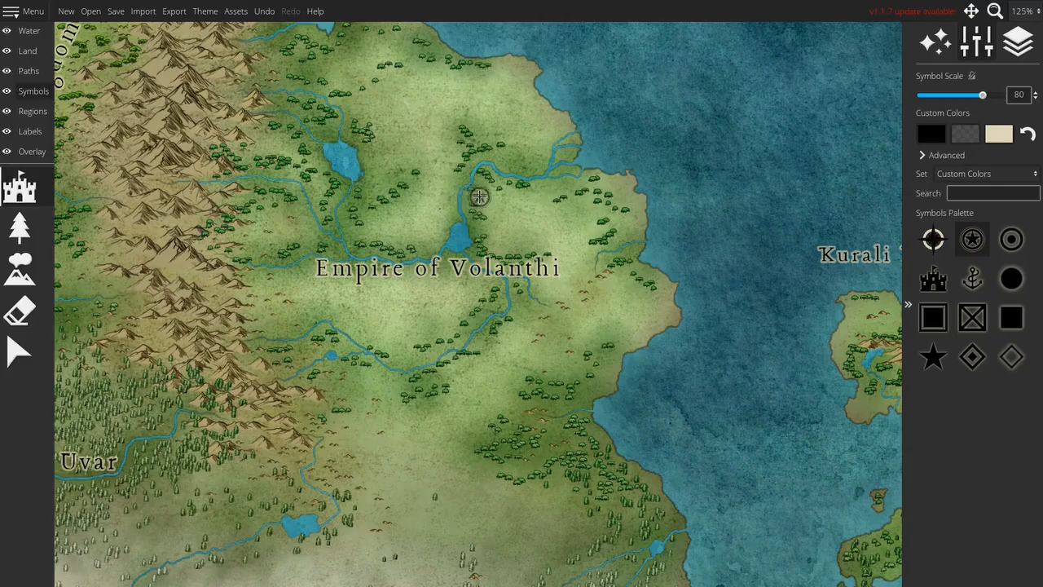
scroll(474, 199, up, 8)
scroll(479, 197, up, 1)
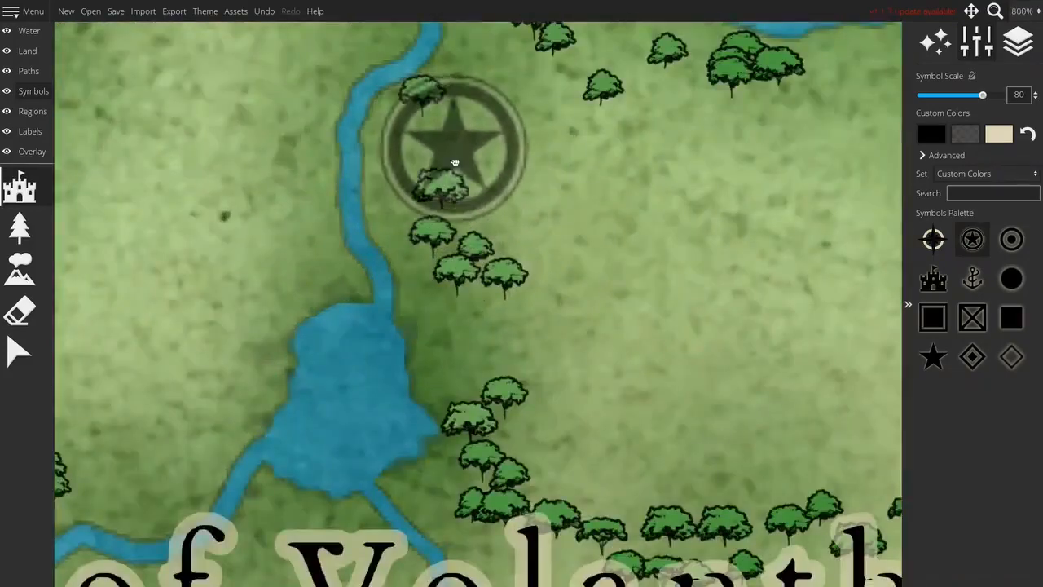
scroll(420, 144, up, 1)
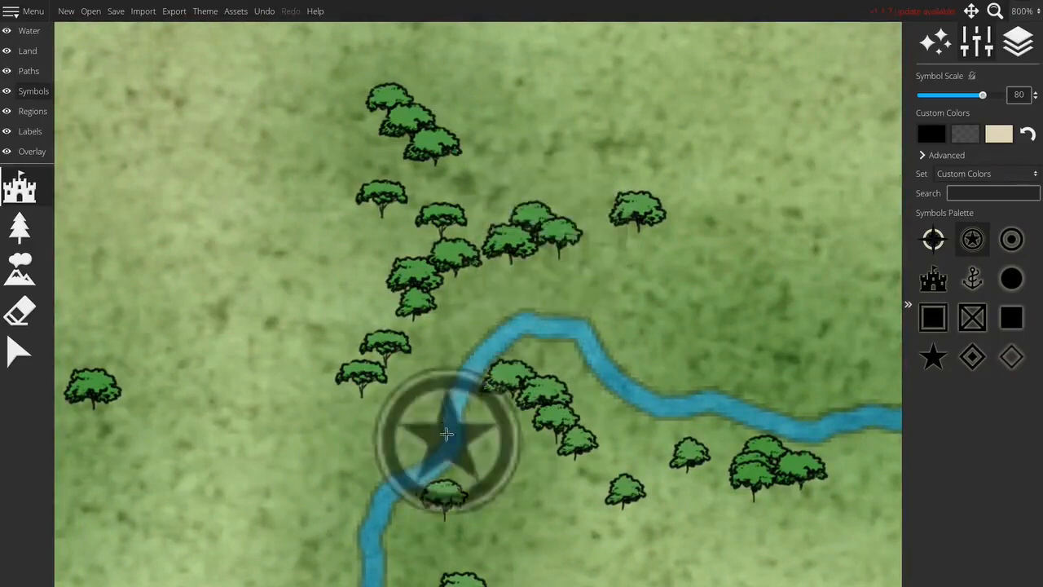
drag(322, 438, 352, 256)
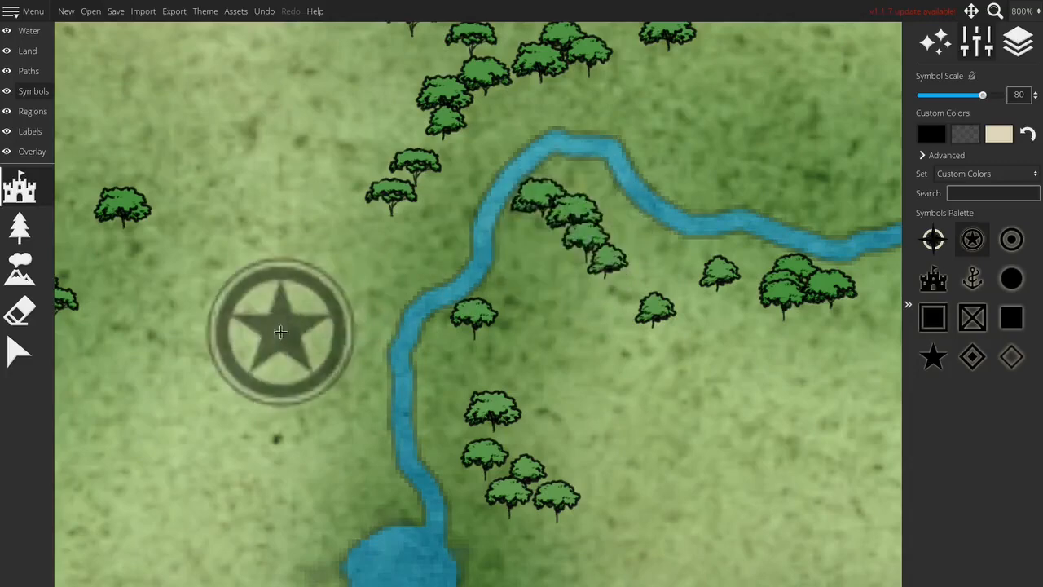
click(328, 287)
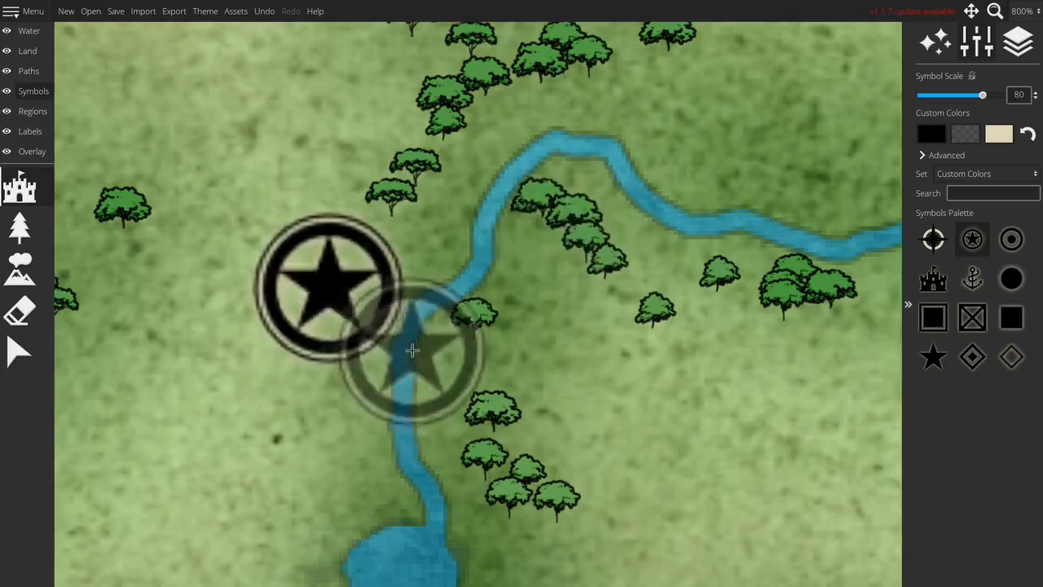
Place solid black circle symbols in the Empire of Volanthi beside the northern inlet, the western river and the southern river
scroll(412, 350, down, 5)
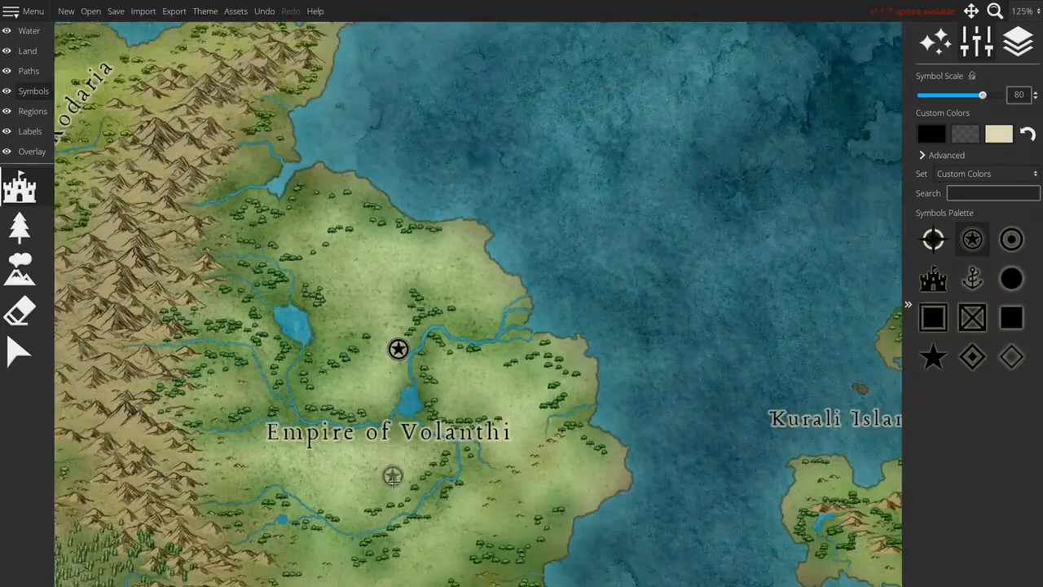
mouse_move(393, 483)
mouse_down()
mouse_move(459, 267)
mouse_move(445, 288)
mouse_up()
drag(624, 375, 602, 354)
drag(388, 374, 579, 359)
mouse_move(414, 299)
mouse_down()
mouse_move(692, 375)
mouse_move(699, 393)
mouse_up()
drag(631, 322, 551, 403)
scroll(551, 402, down, 2)
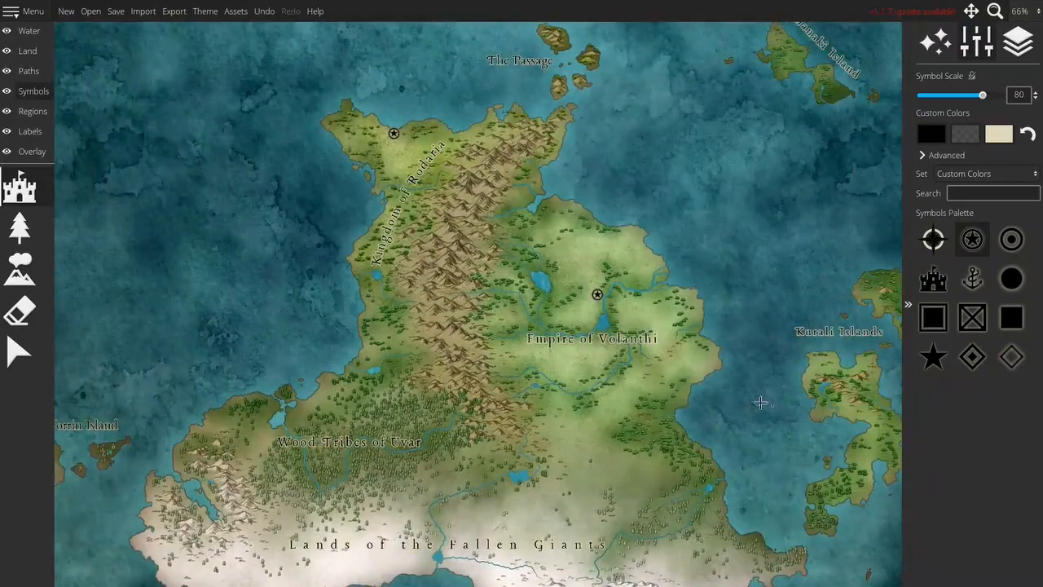
click(1012, 278)
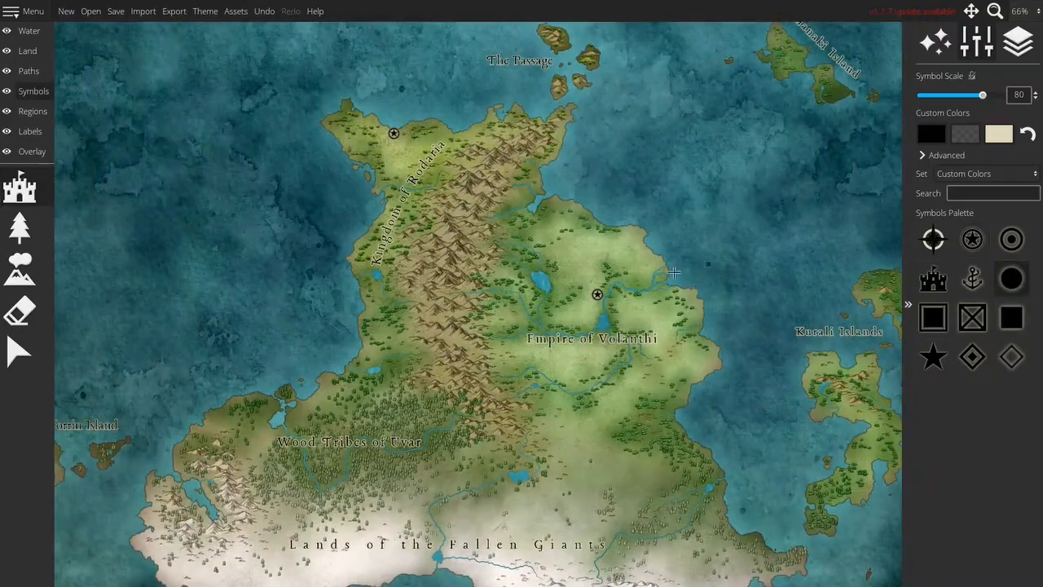
scroll(674, 272, up, 3)
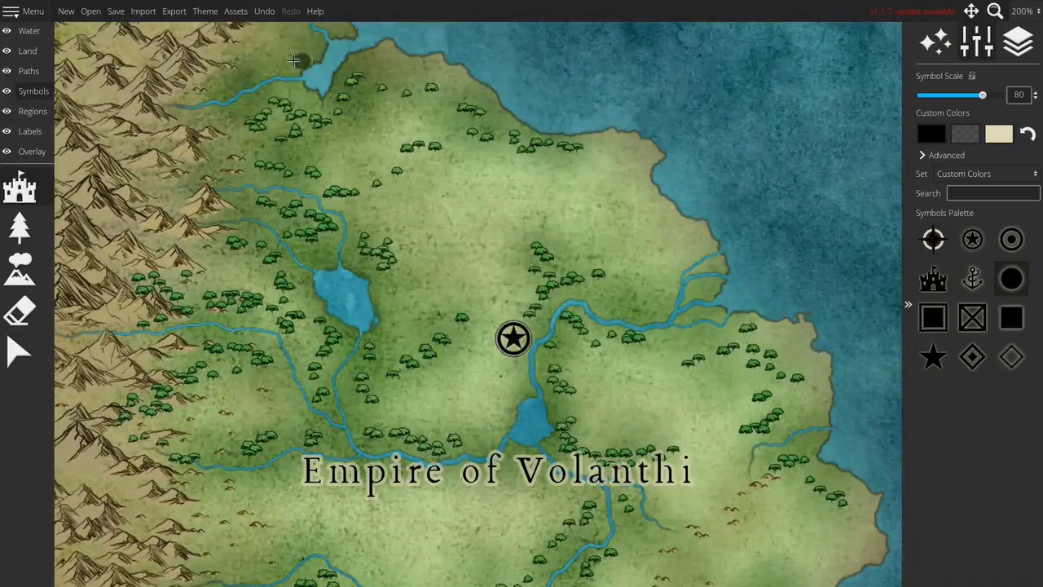
click(294, 66)
drag(326, 340, 416, 232)
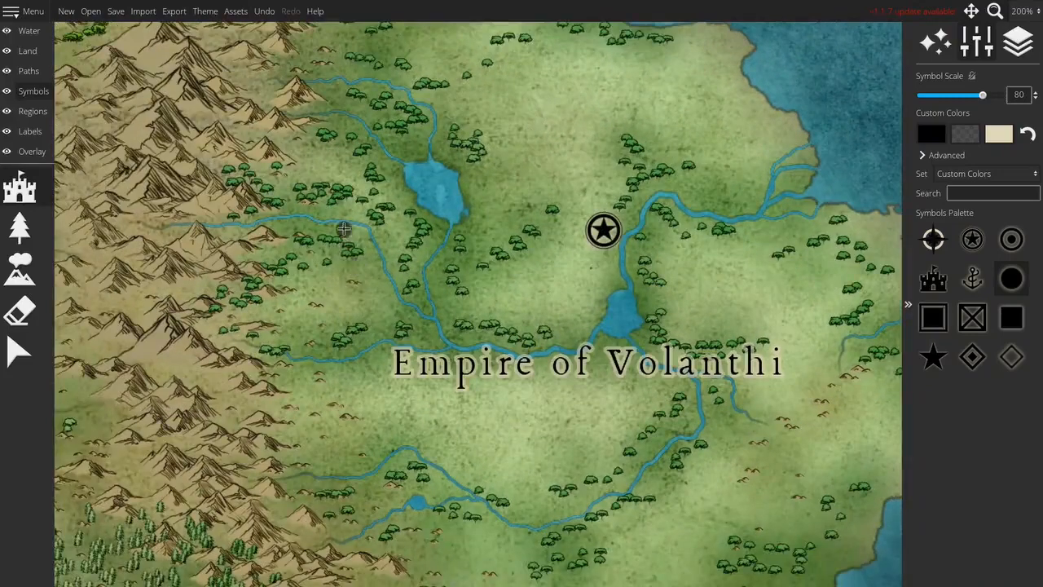
click(356, 232)
drag(573, 469, 503, 306)
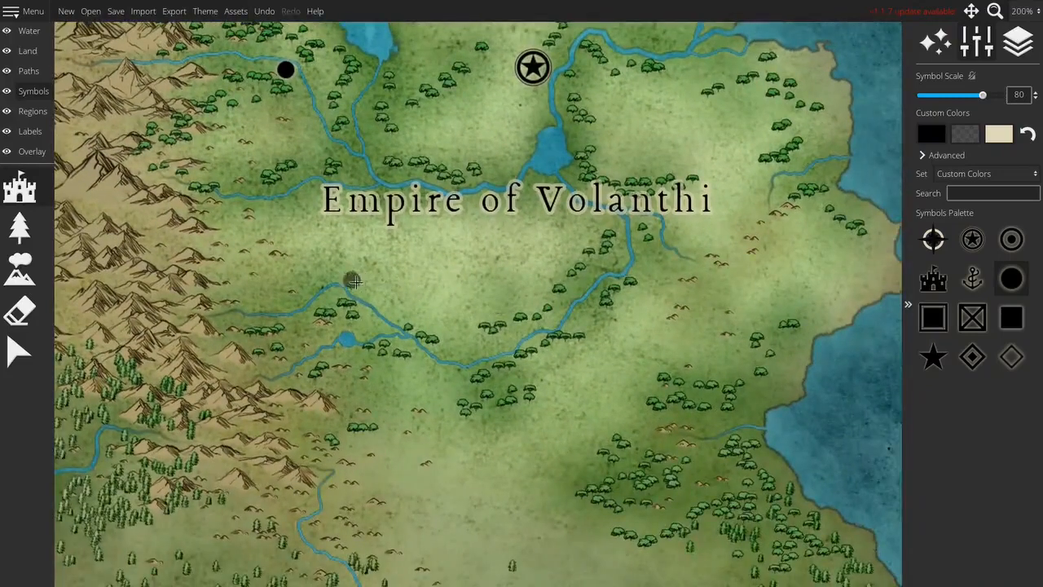
click(349, 278)
Place solid black circles on the eastern cape of the Lands of Dar-ba'ad and along the river west of the Kingdom of Zazora
drag(644, 439, 379, 467)
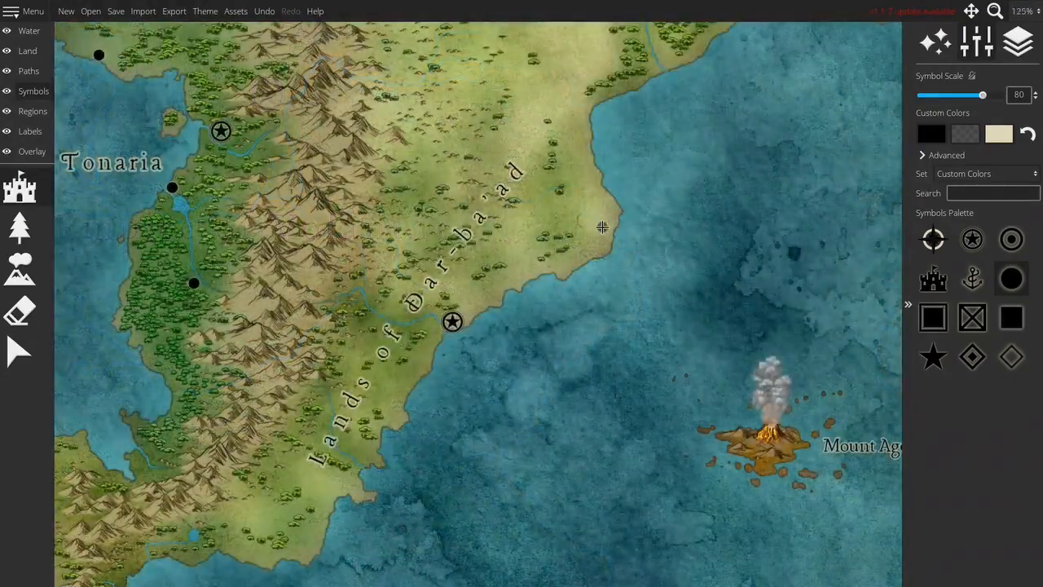
click(604, 228)
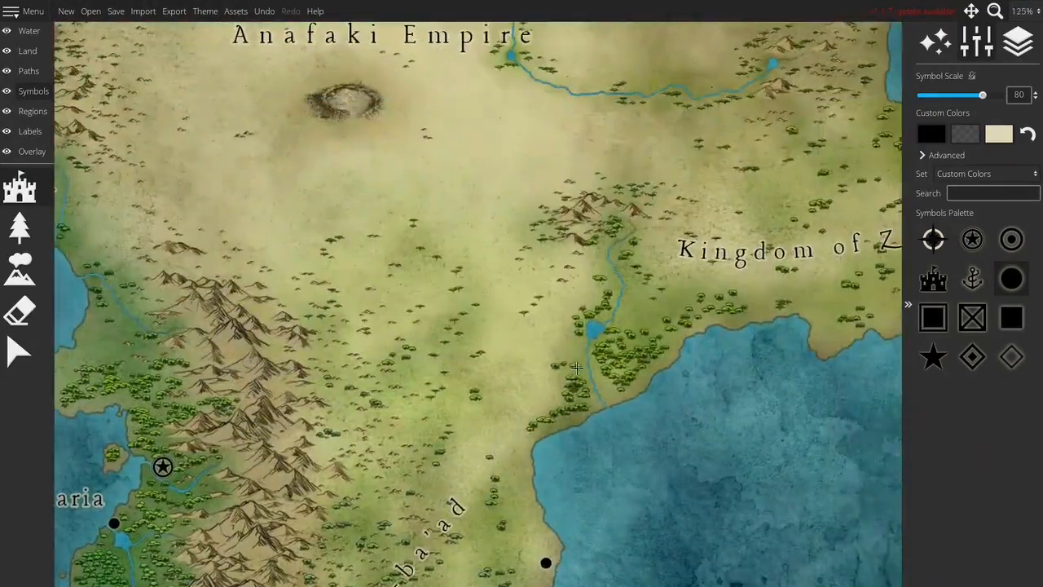
click(582, 348)
click(641, 233)
Place solid black circles on the bay coast north of the Kingdom of Zazora label and along the Anafaki Empire's river
drag(658, 242, 323, 412)
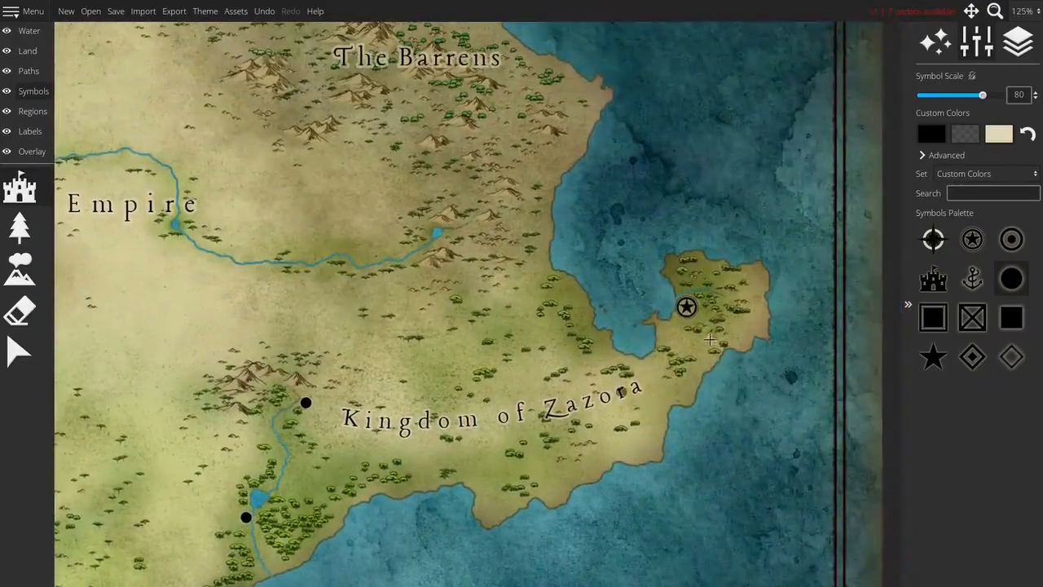
click(588, 314)
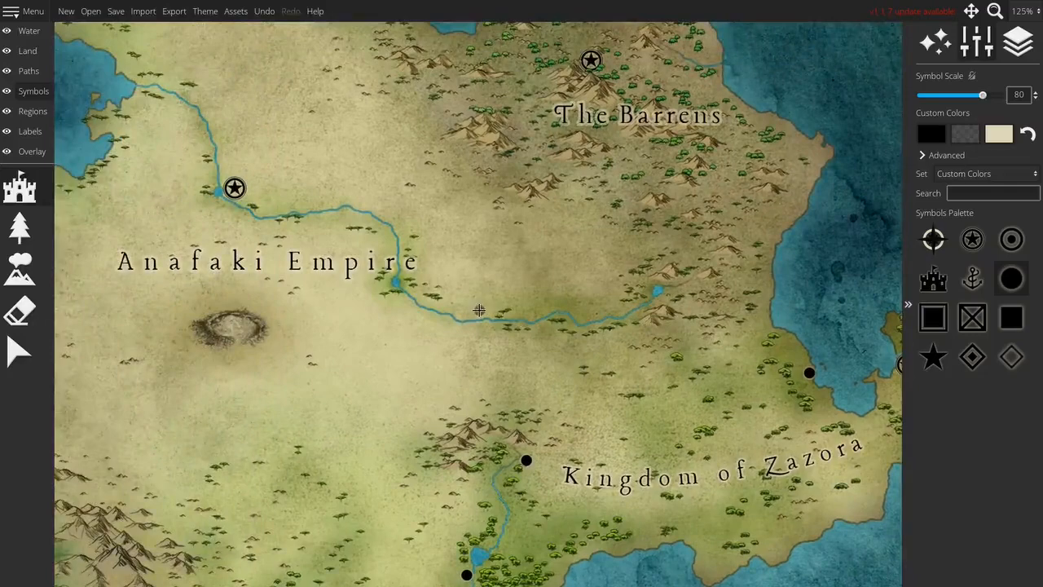
click(480, 311)
click(397, 221)
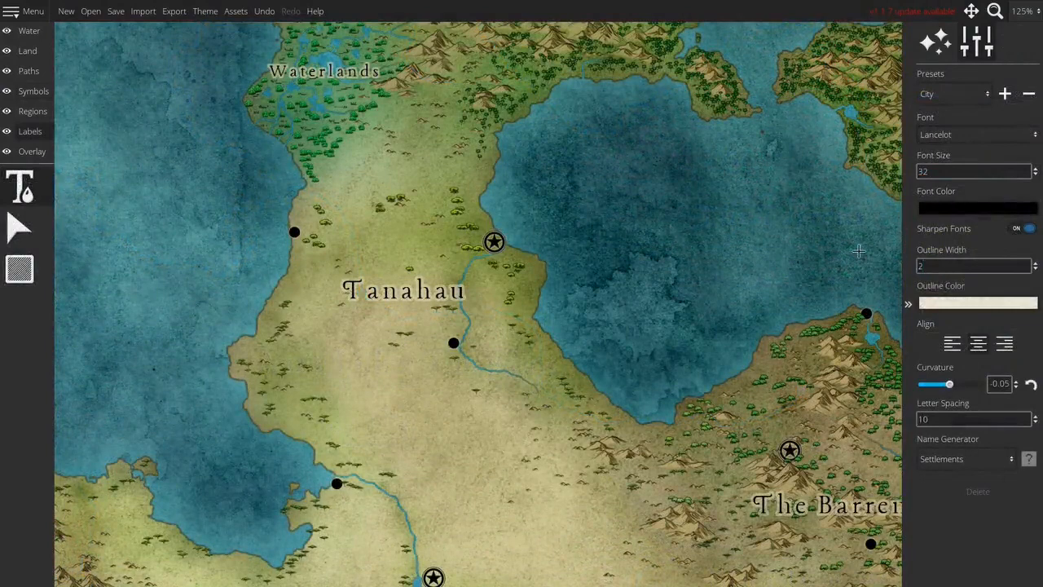
Add a Vanaru label with letter spacing 0 and no curvature, and position it beside Tanahau's circled star
click(553, 222)
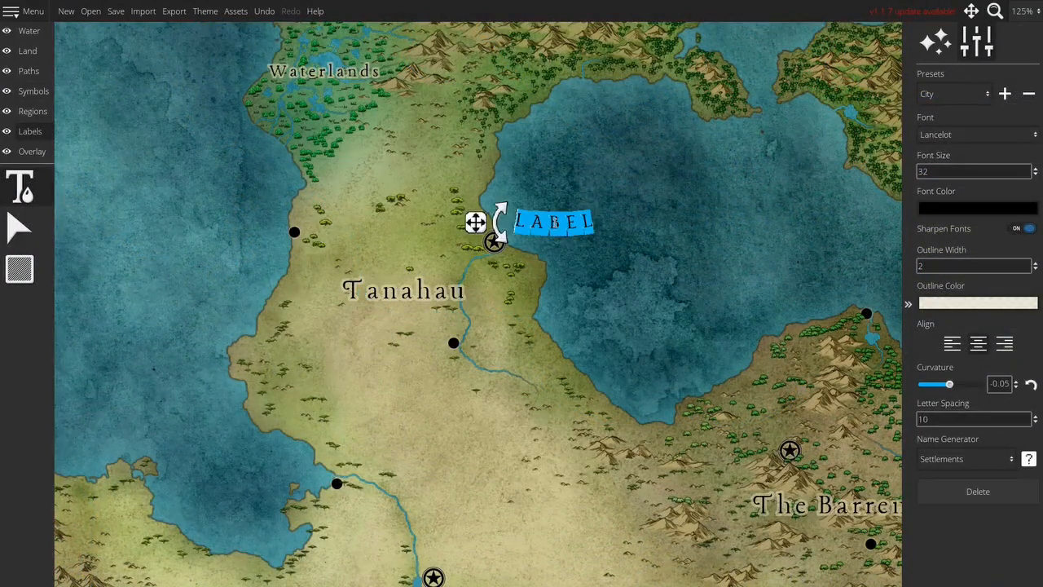
click(979, 418)
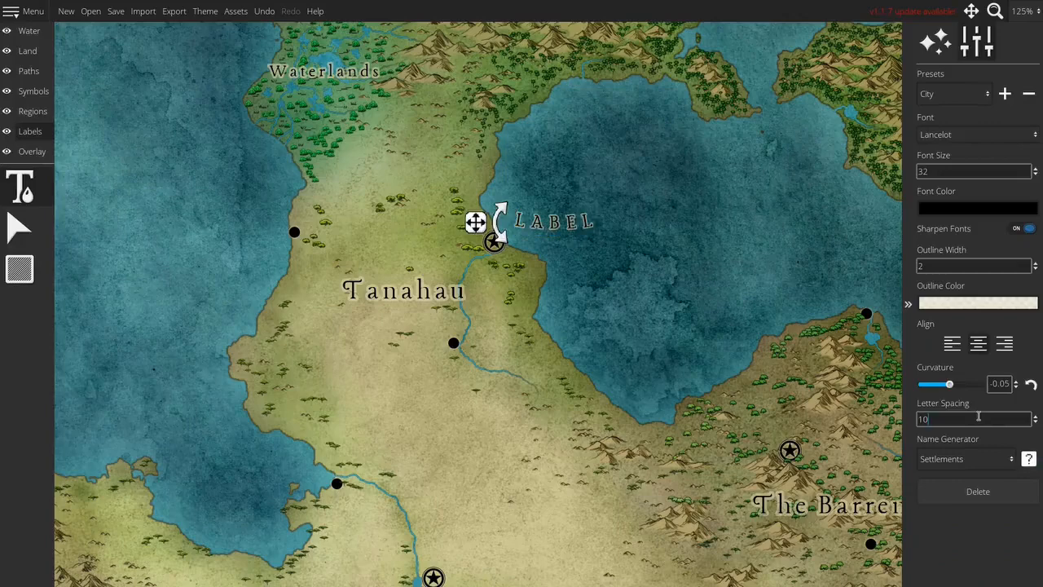
text(0)
click(1032, 385)
double_click(552, 221)
text(Vanaru)
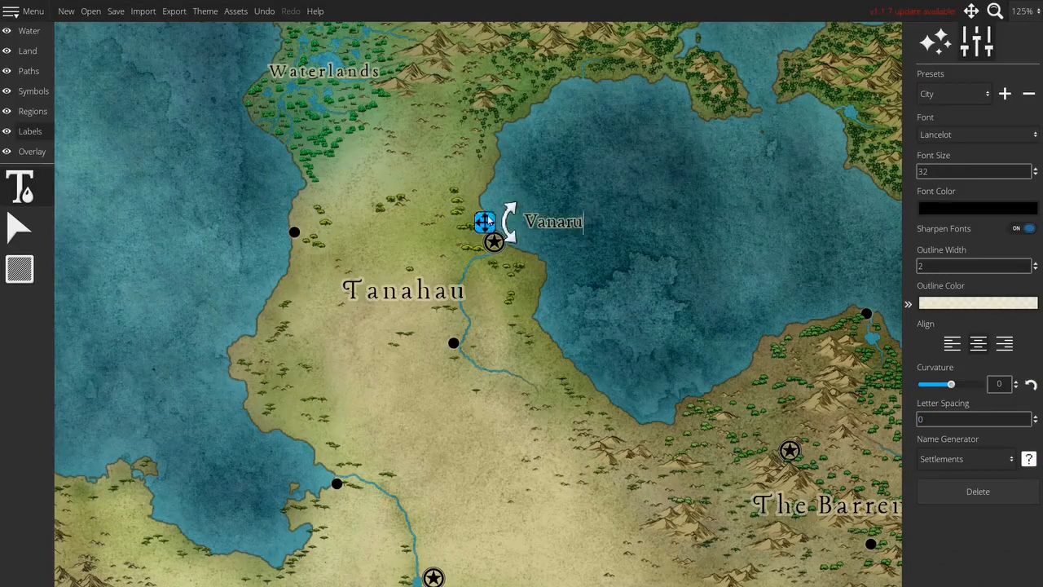
drag(484, 222, 463, 232)
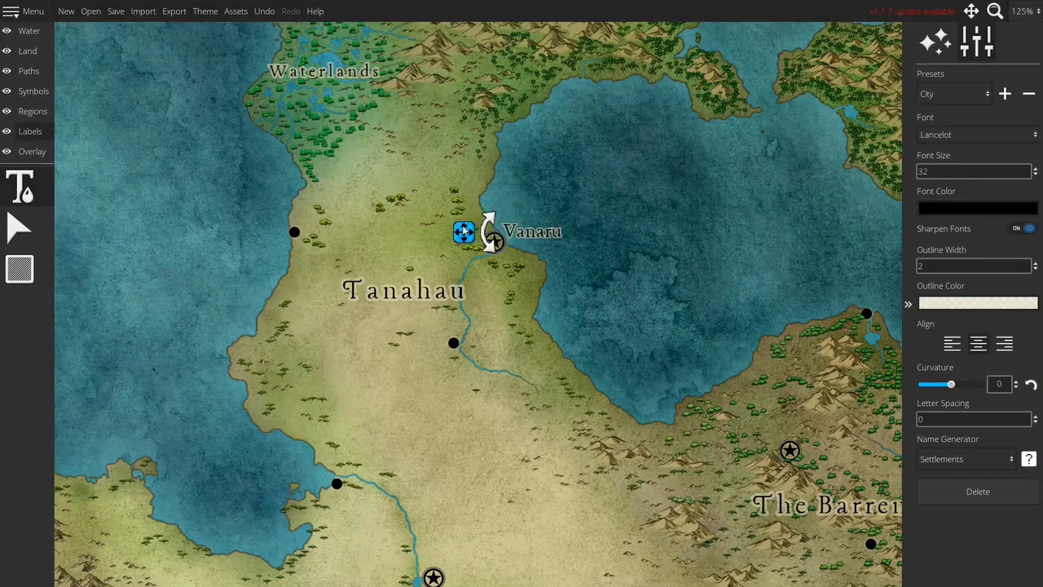
Add an Efferburgh label and position it above the circled star north of The Barrens
click(767, 420)
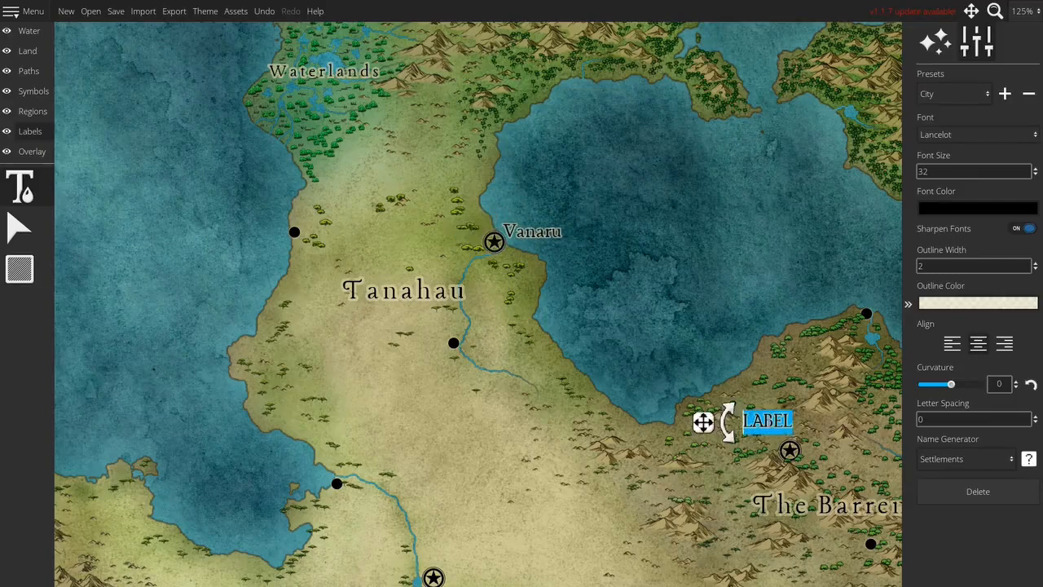
text(Efferburgh)
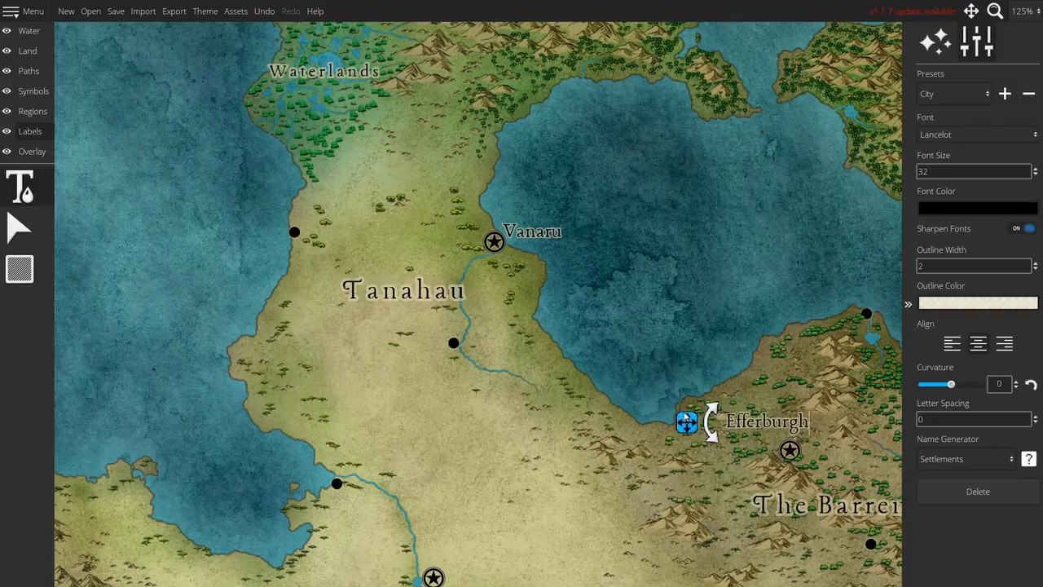
drag(685, 417, 703, 422)
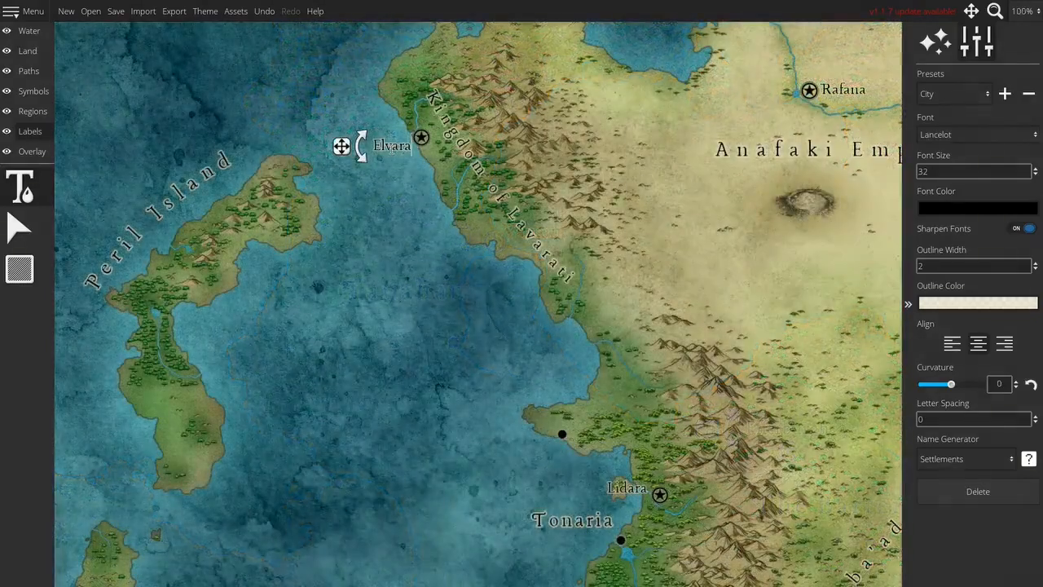
Complete the Elvarati label and move it into the sea just west of the Kingdom of Lavarati's circled star
text(ti)
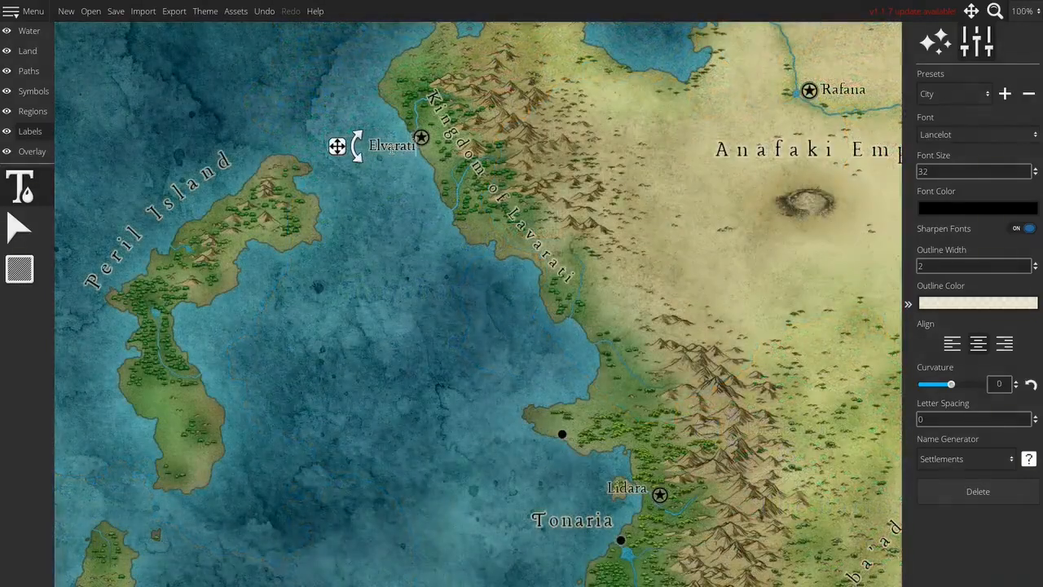
drag(337, 146, 329, 145)
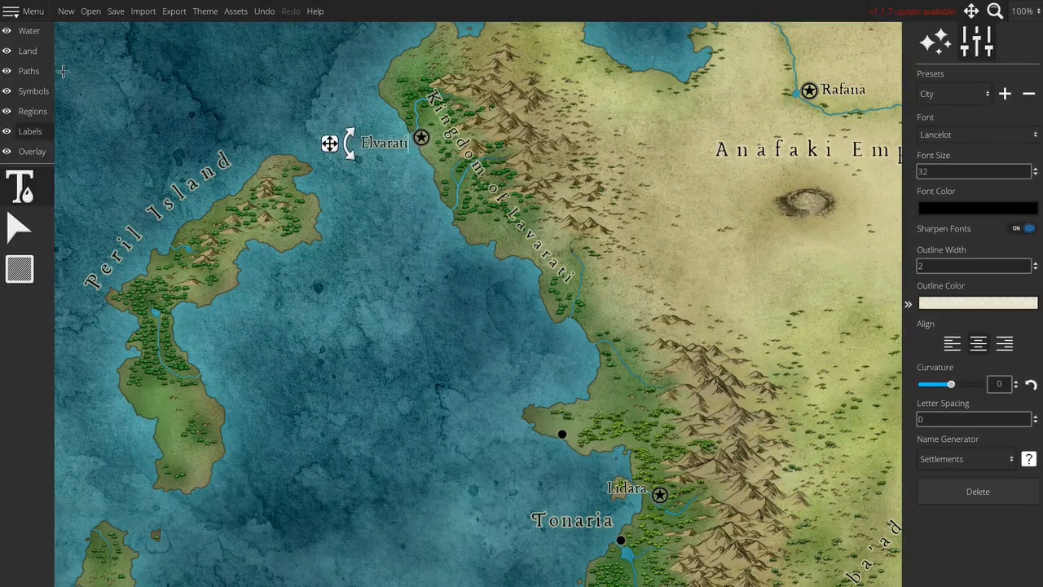
Place solid black circles on the Kingdom of Lavarati's southwestern coast and on Peril Island's northeastern coast
click(25, 91)
click(20, 186)
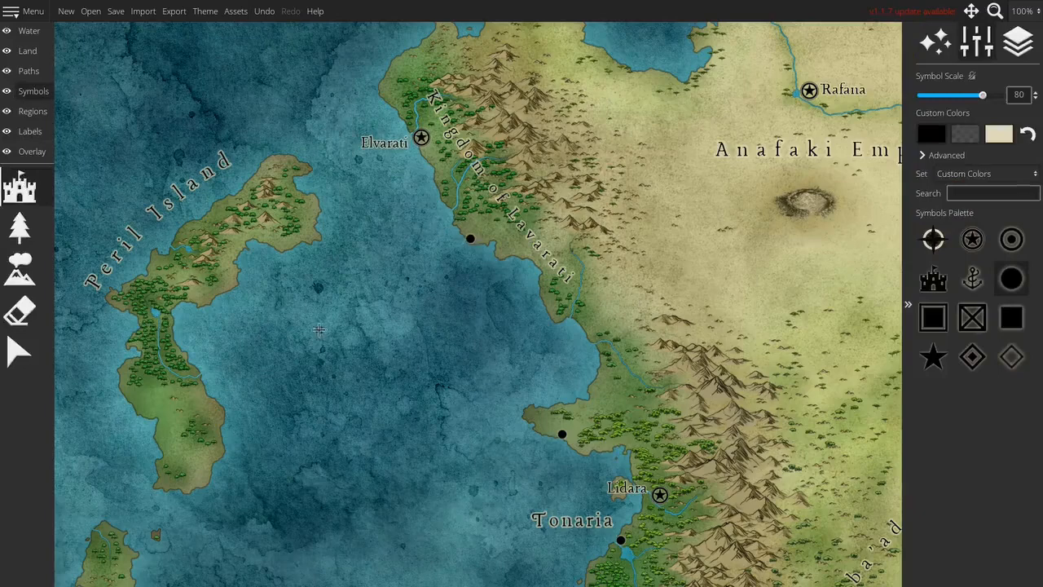
click(312, 198)
Add a Lukavati label at font size 24, matching the existing town labels, beside the black circle on Lavarati's coast
click(29, 132)
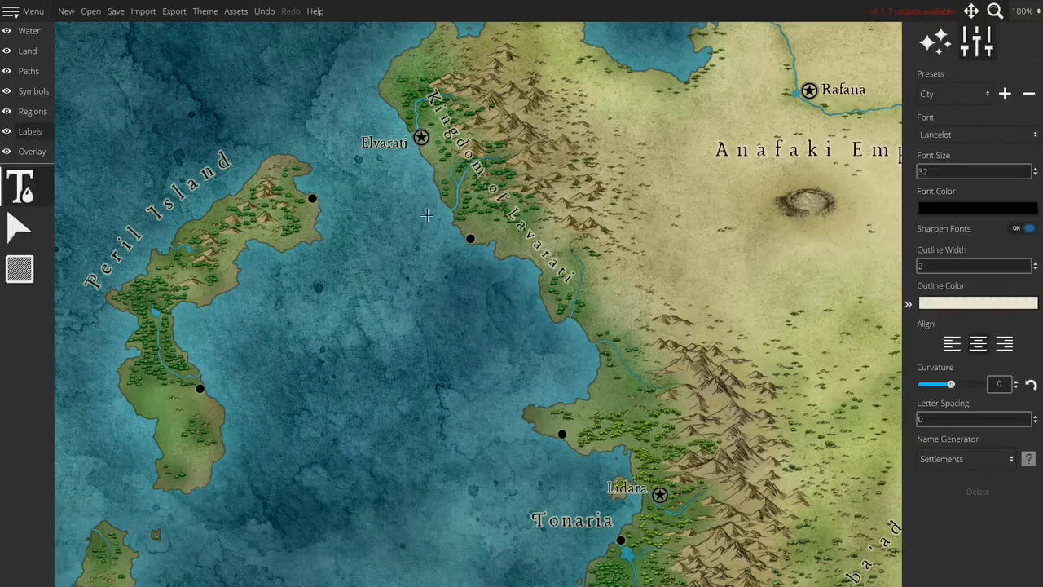
scroll(810, 180, down, 1)
click(735, 56)
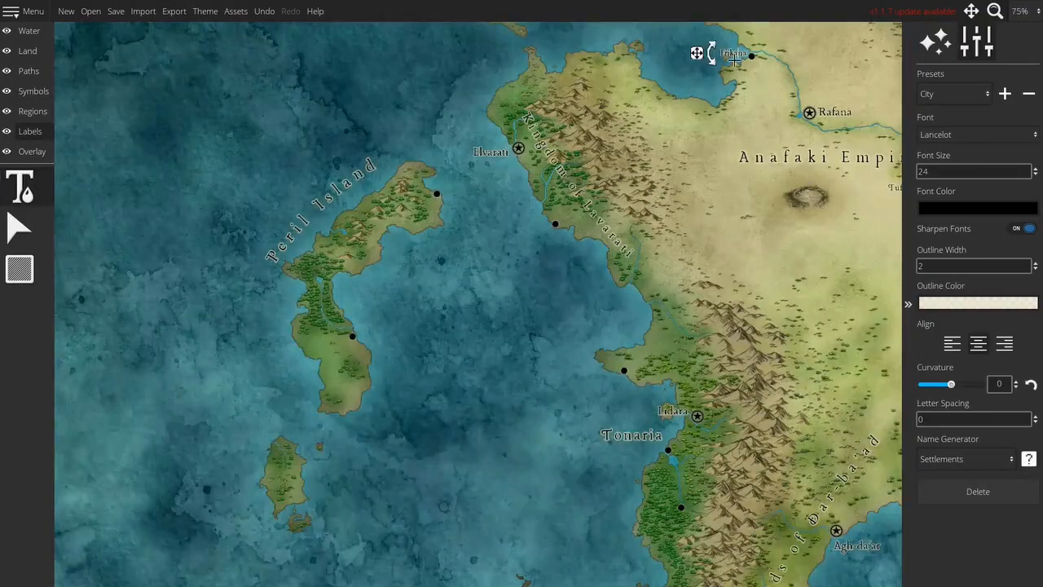
click(531, 231)
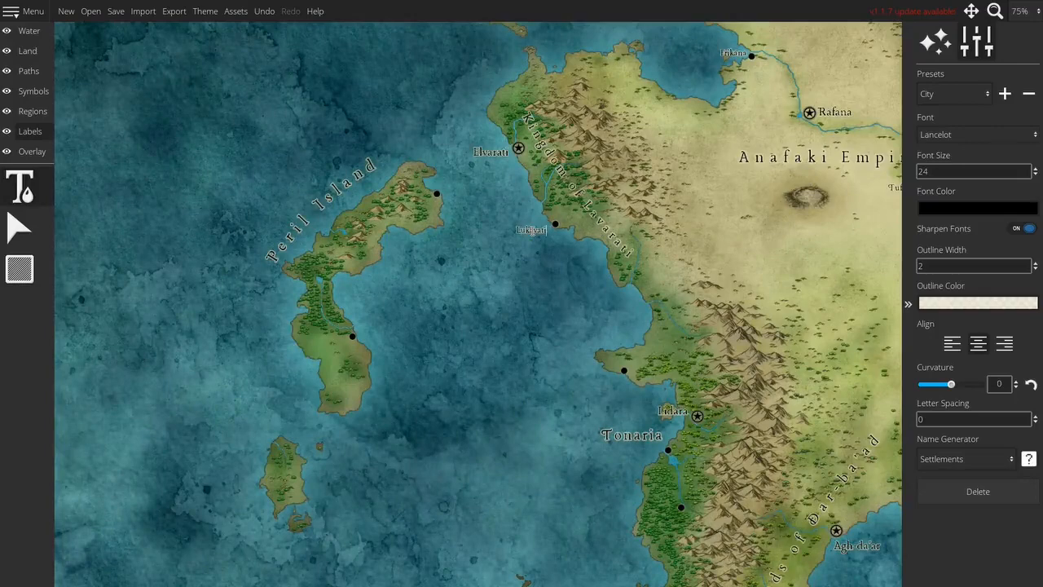
drag(528, 234, 500, 234)
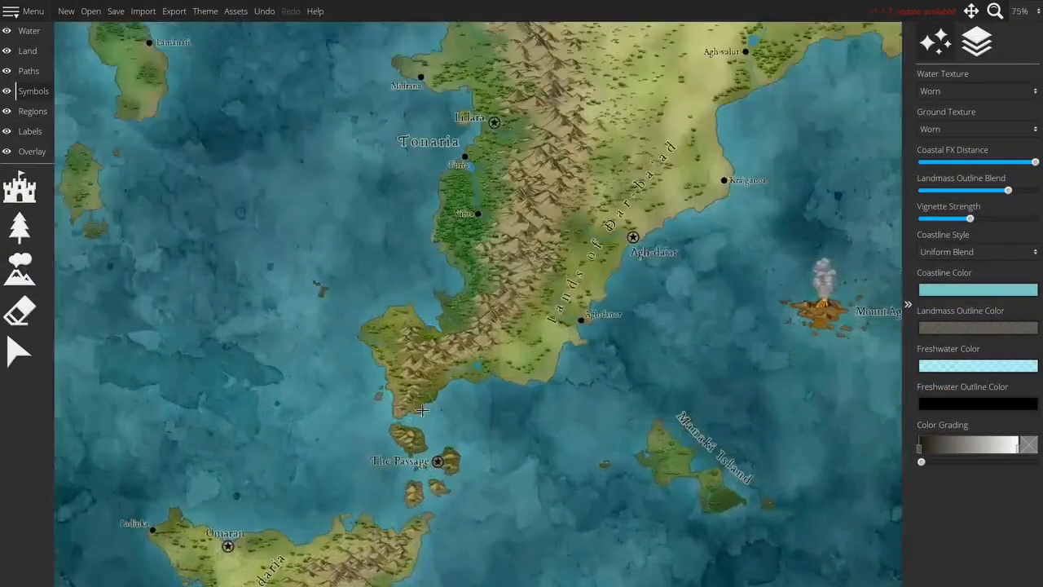
scroll(410, 412, up, 1)
drag(789, 153, 654, 401)
scroll(655, 400, down, 2)
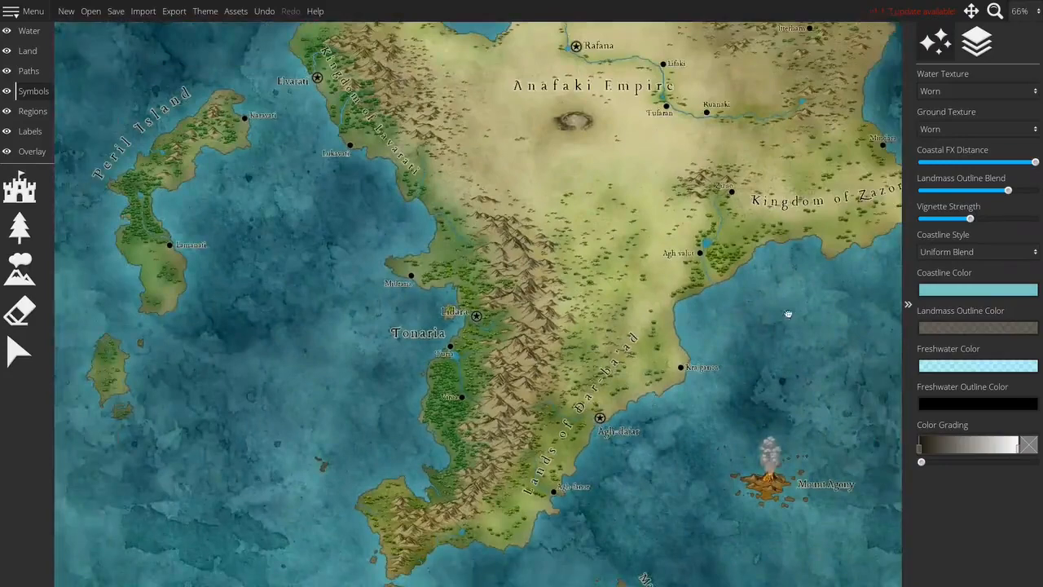